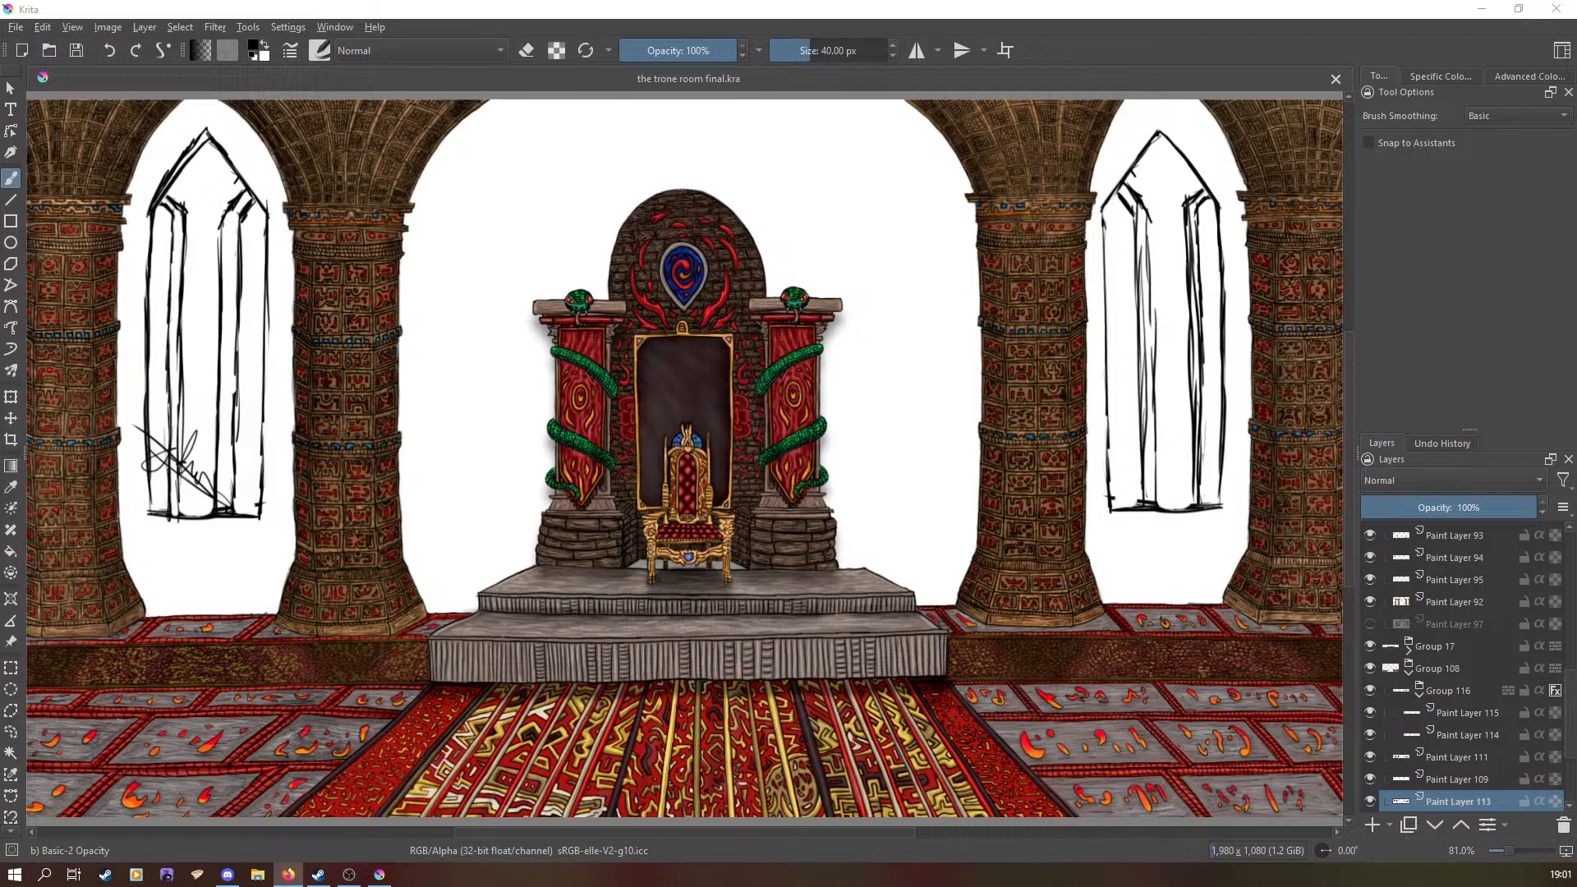
Step: Switch the workspace to full screen mode
left_click(72, 26)
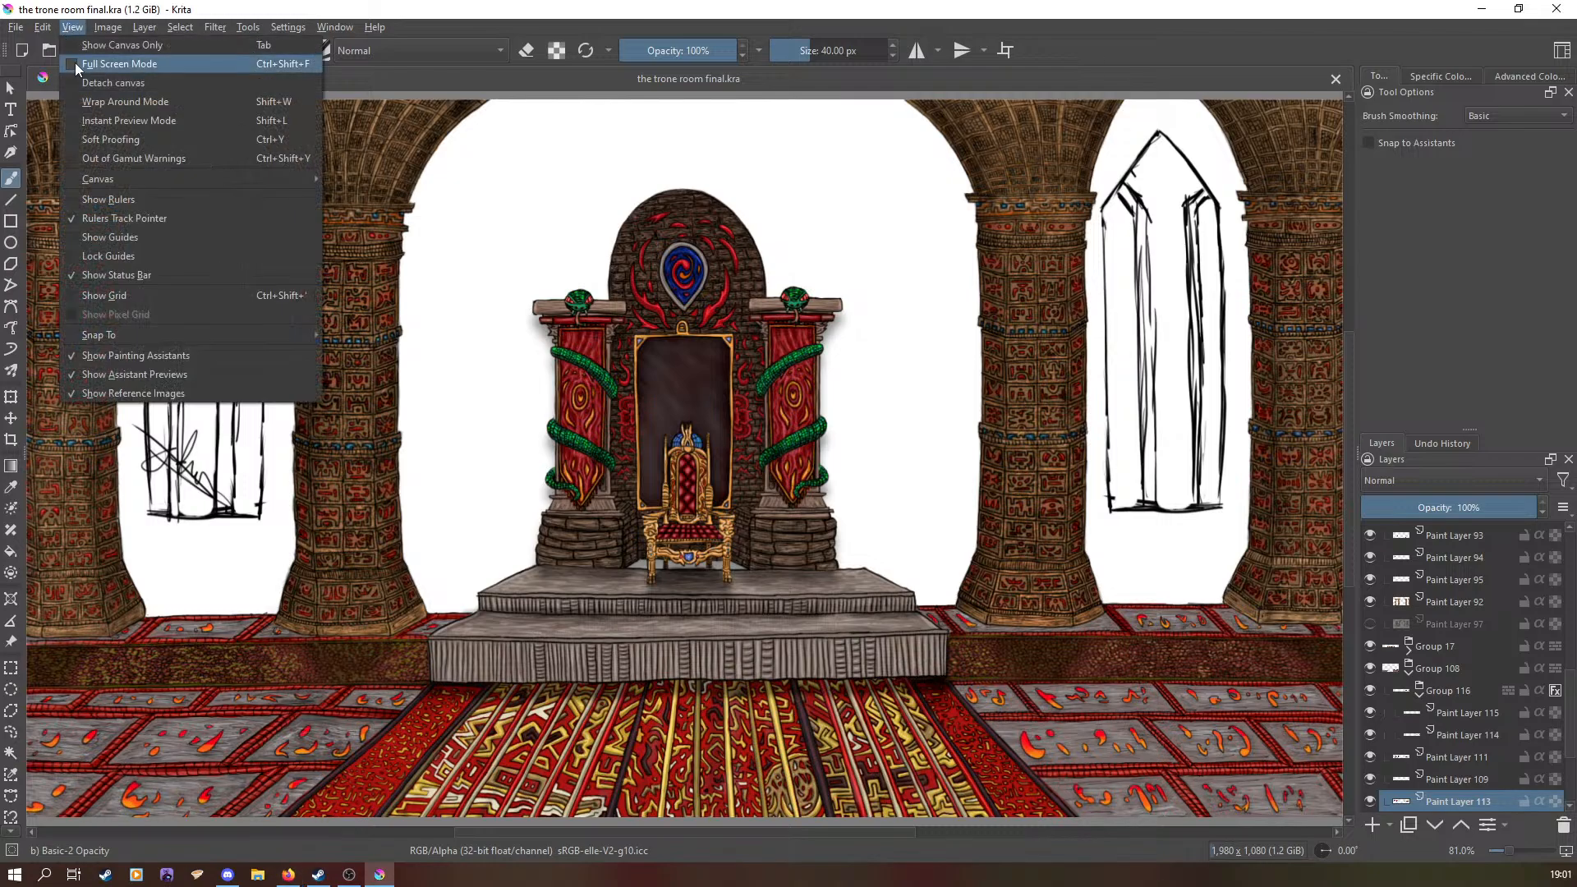
left_click(75, 63)
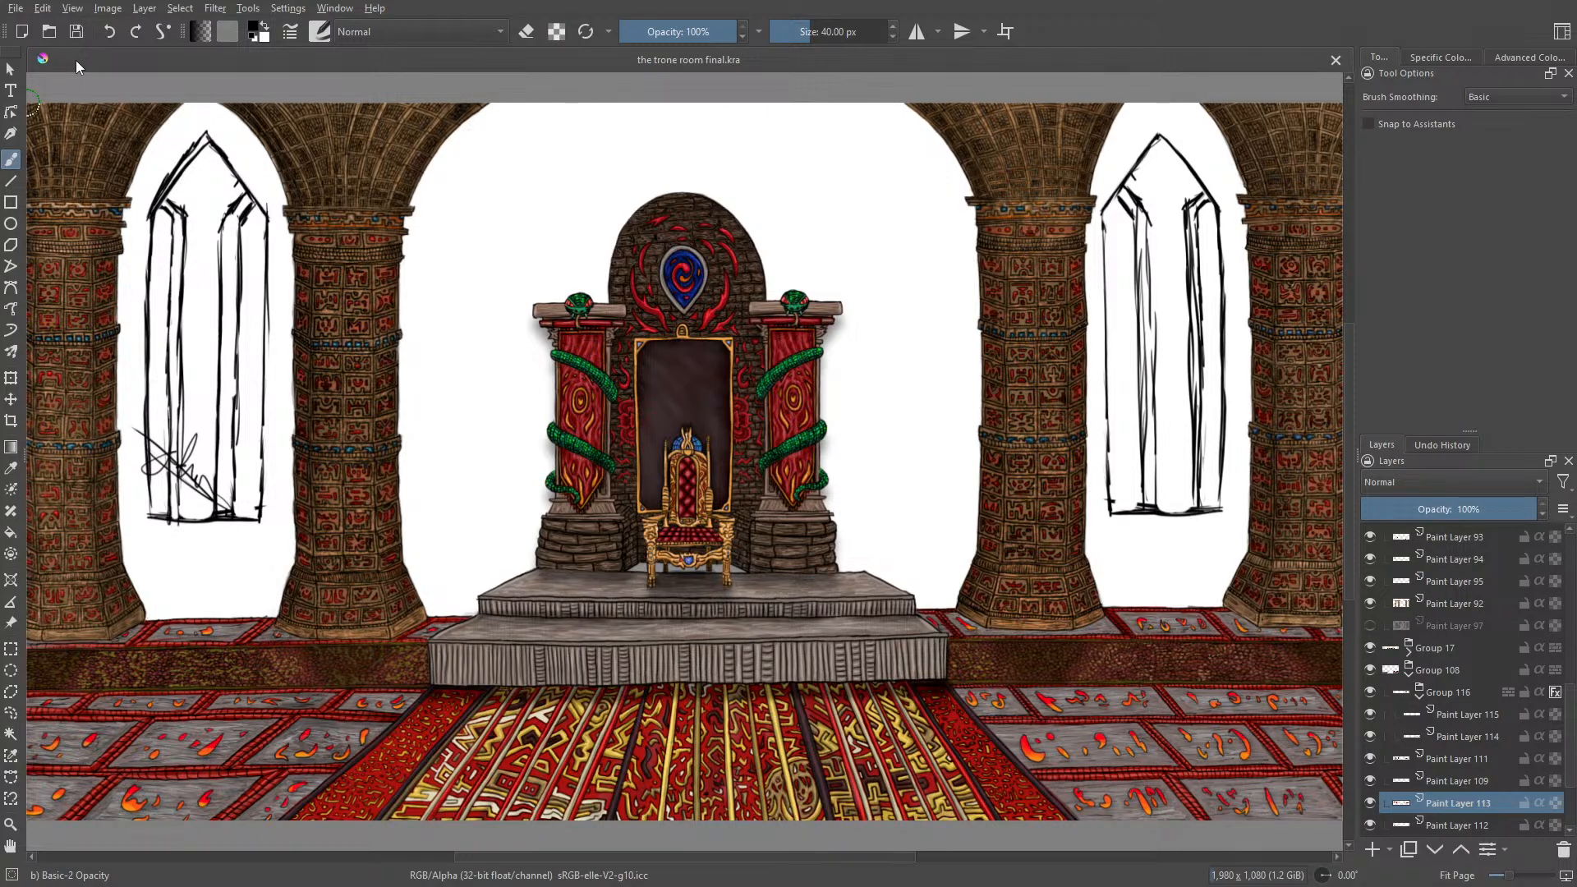
Step: Show and hide Paint Layer 97 to compare the throne room with and without the dark wall painting
left_click(1369, 626)
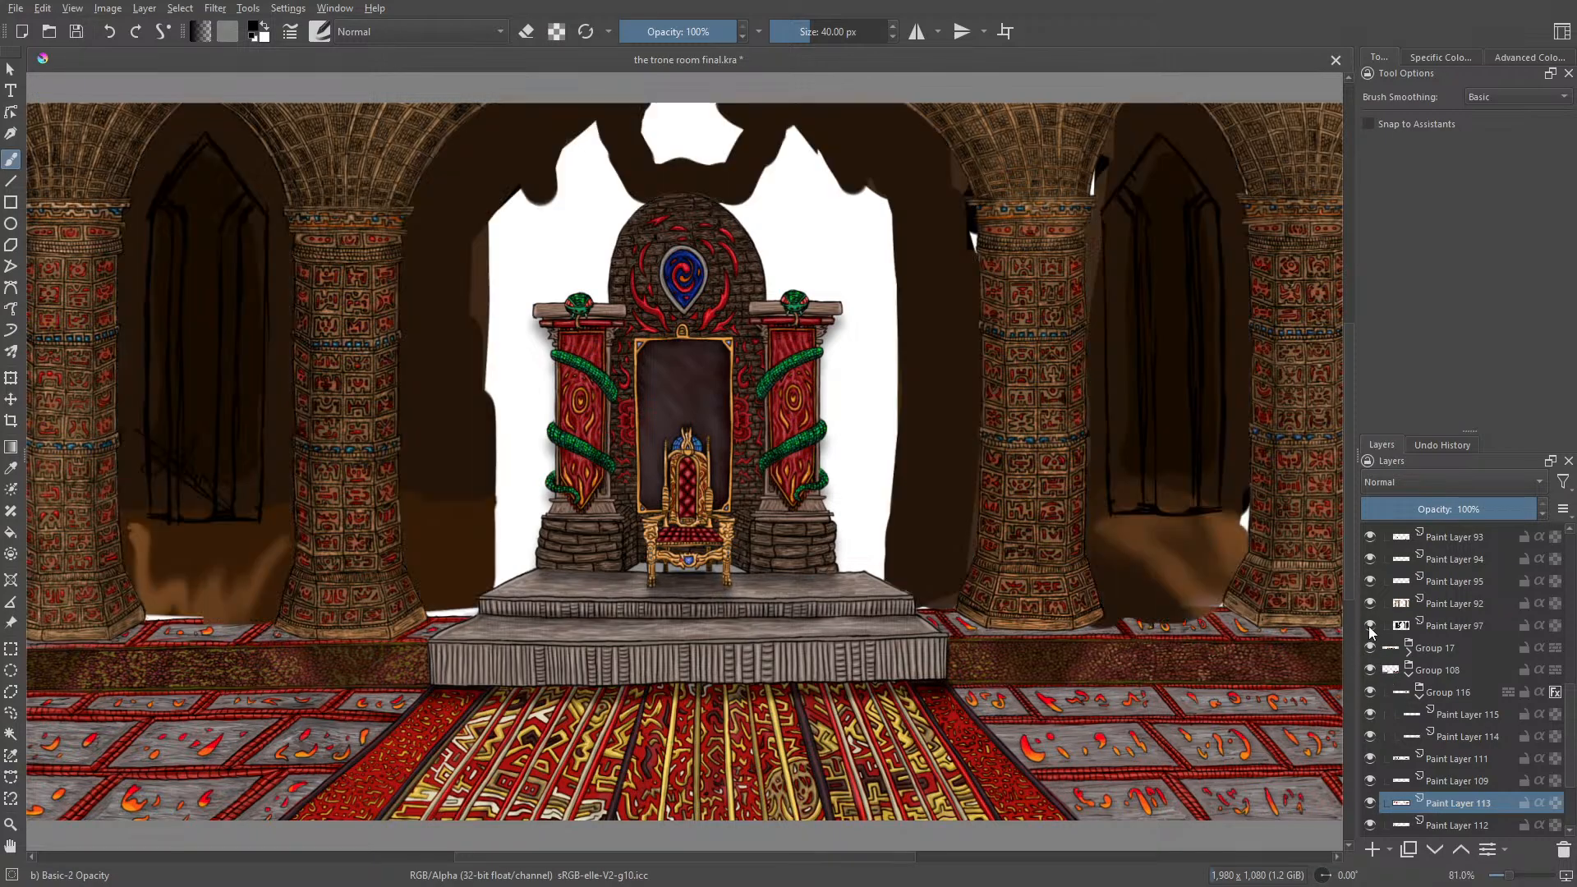
left_click(1371, 625)
left_click(1370, 625)
left_click(1370, 626)
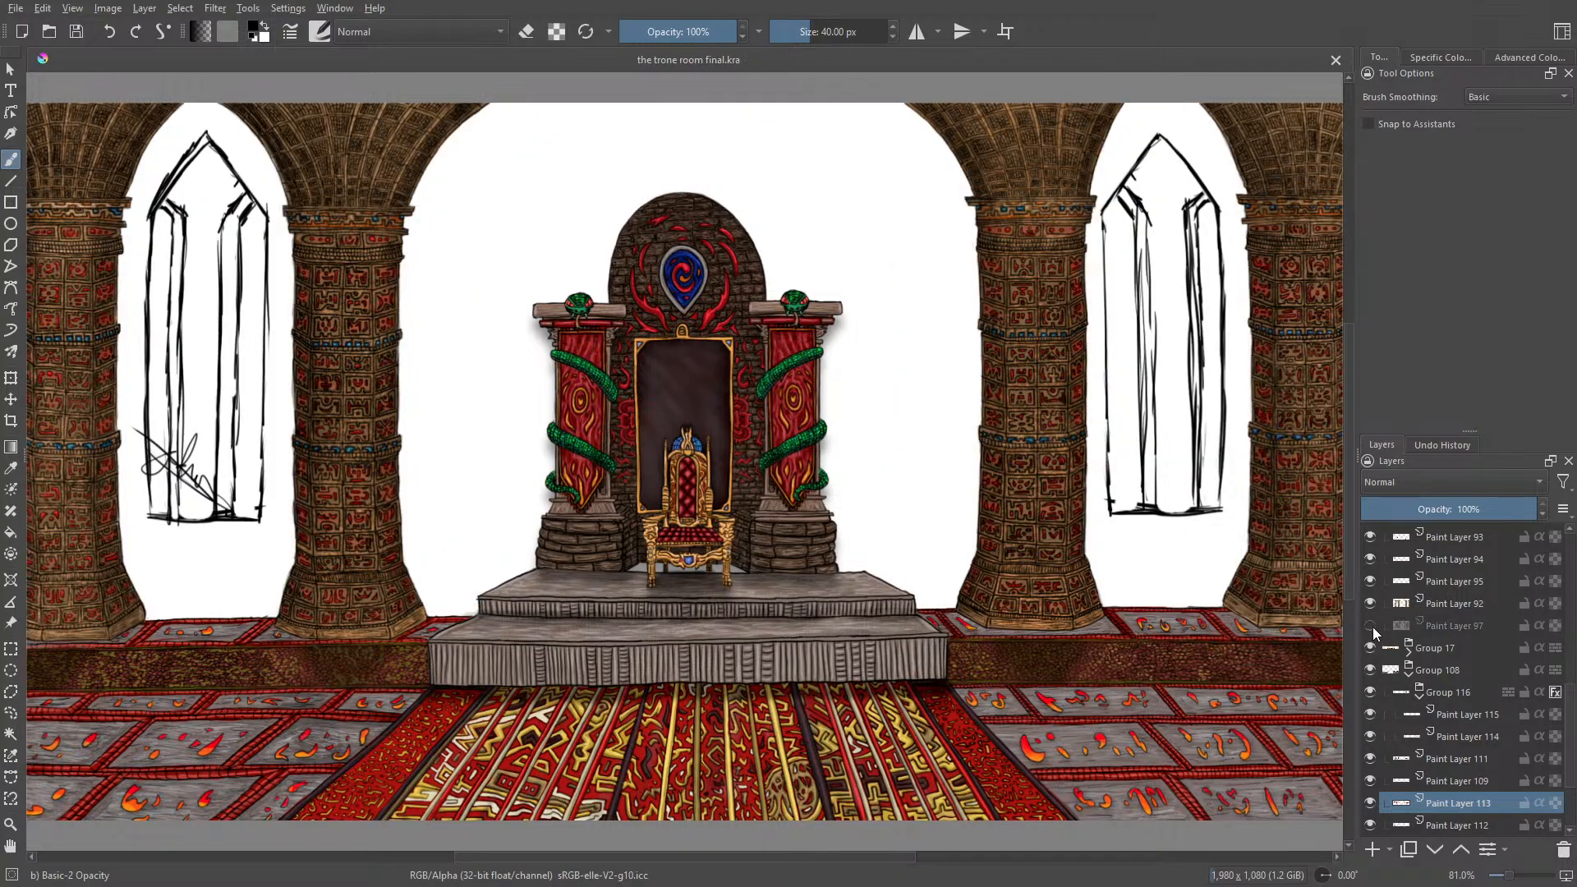
Step: Toggle the visibility of Paint Layer 113, Group 116, Group 108 and Group 17 to check what each contains
left_click(1370, 804)
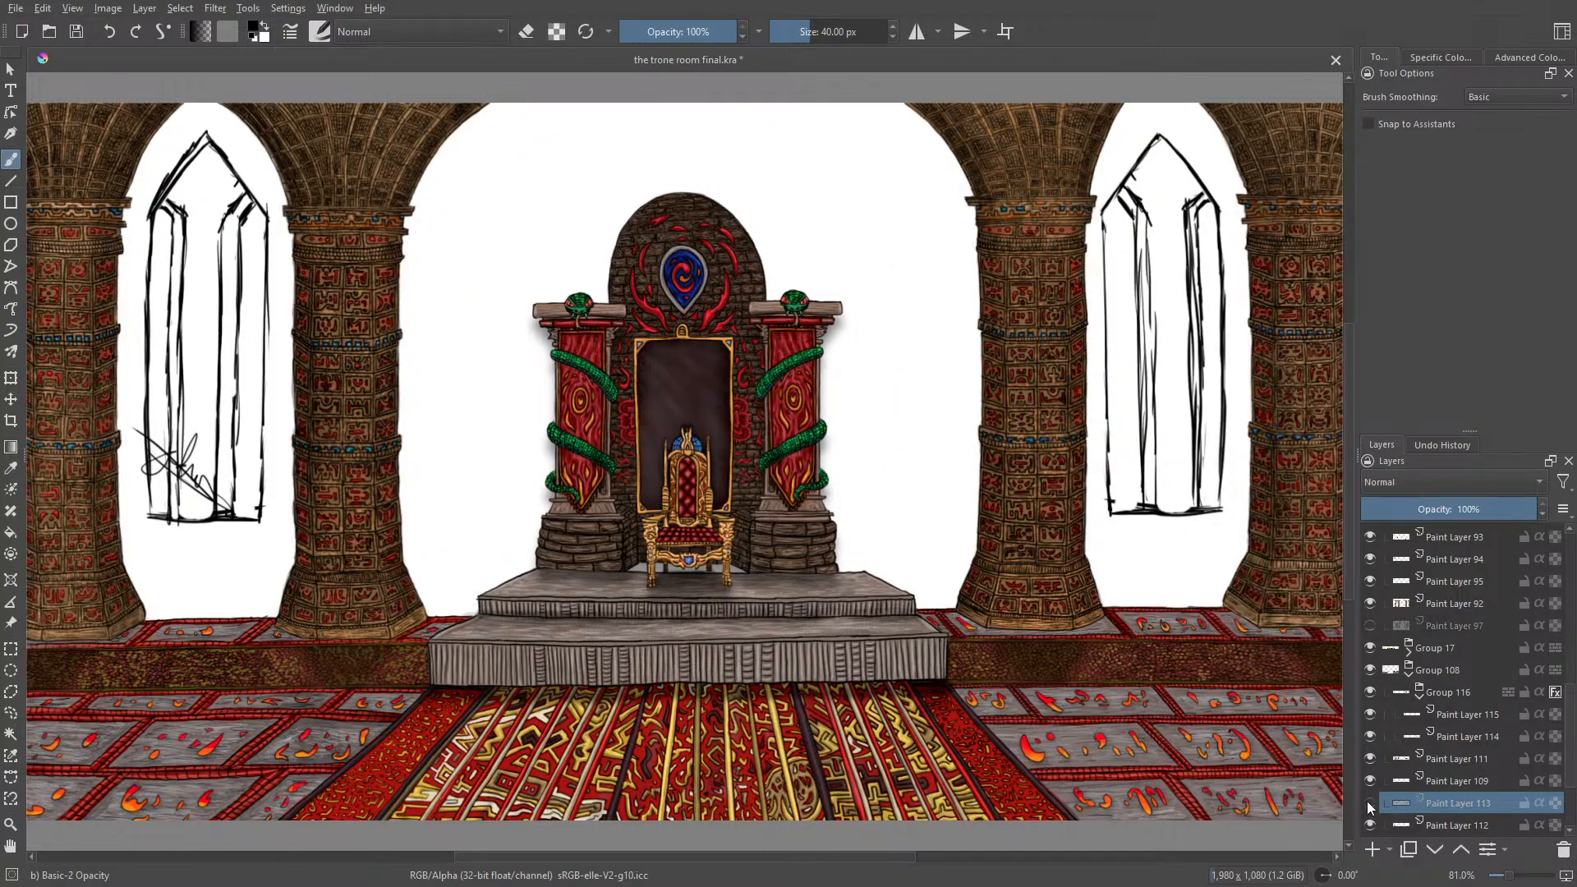
left_click(1371, 693)
left_click(1371, 693)
left_click(1370, 671)
left_click(1371, 670)
left_click(1370, 649)
left_click(1370, 648)
Step: Toggle Group 98 and the two Paint Layer 4 layers in Group 5 to identify the pillars and window sketches
scroll(1446, 673, "up", 4)
left_click(1371, 640)
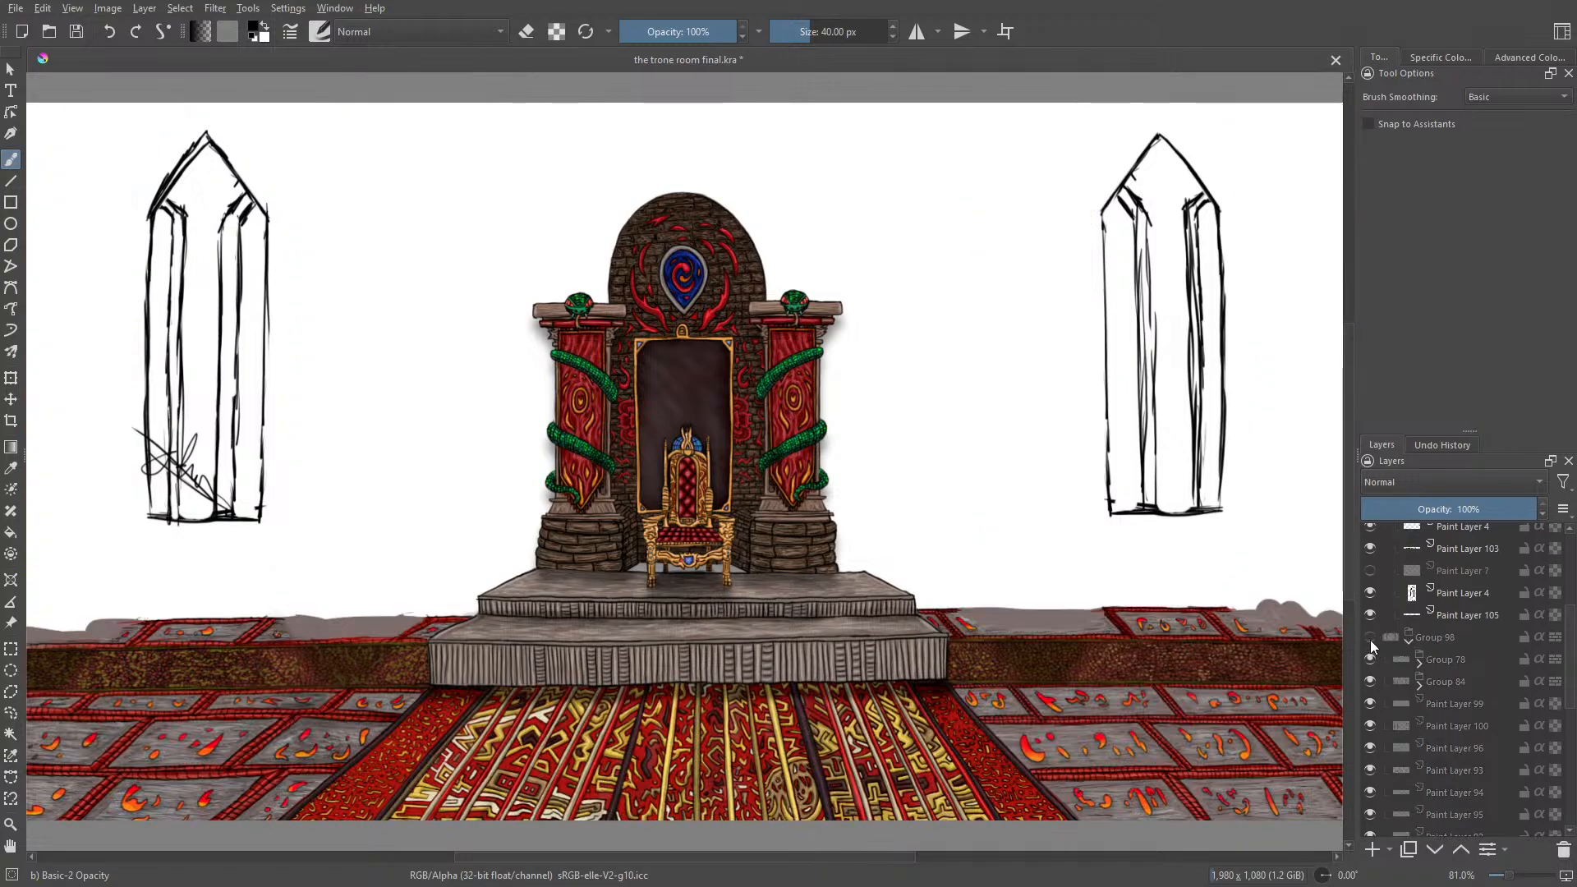
left_click(1369, 641)
left_click(1370, 593)
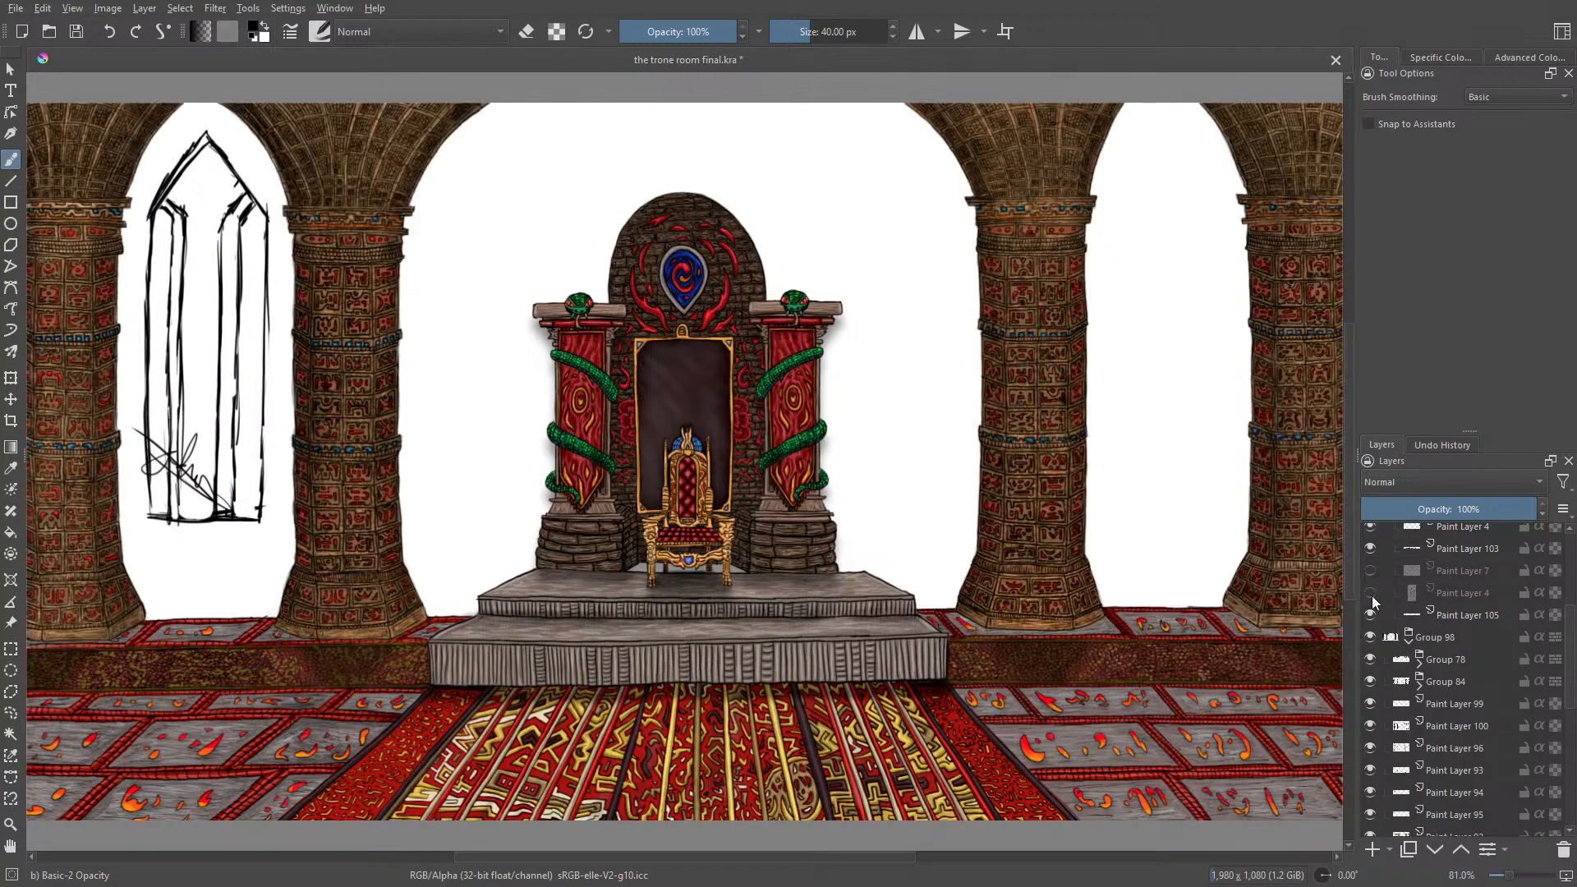
left_click(1371, 593)
left_click(1371, 594)
left_click(1370, 595)
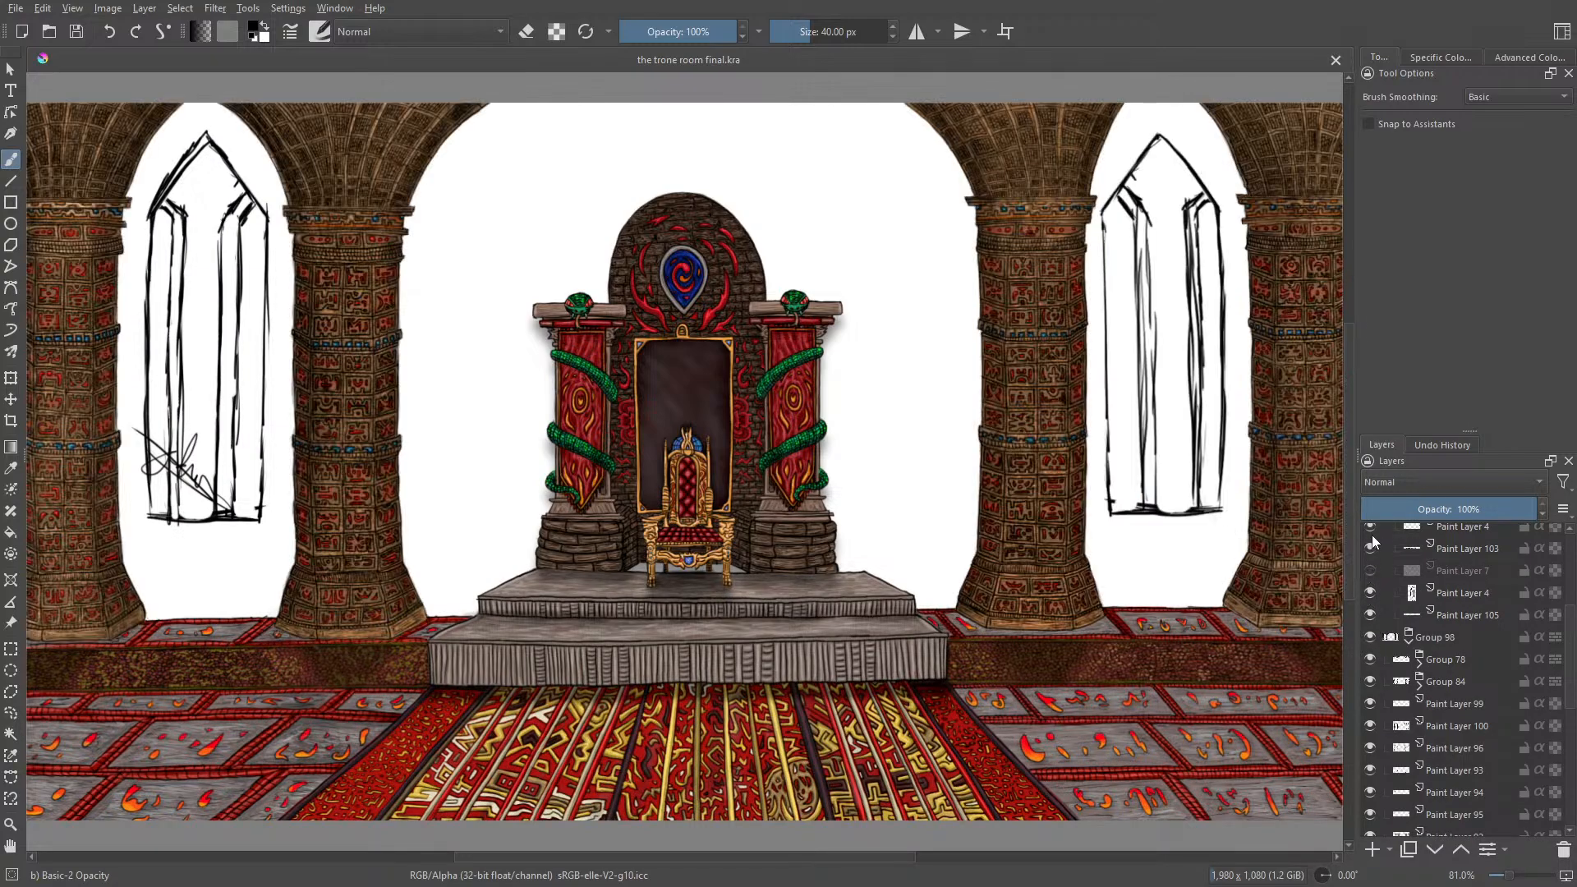
left_click(1369, 528)
left_click(1369, 528)
Step: Show and hide Paint Layer 2 (pasted) and Group 10 near the bottom of the layer stack to inspect them
left_click_drag(1573, 649, 1572, 744)
left_click(1371, 825)
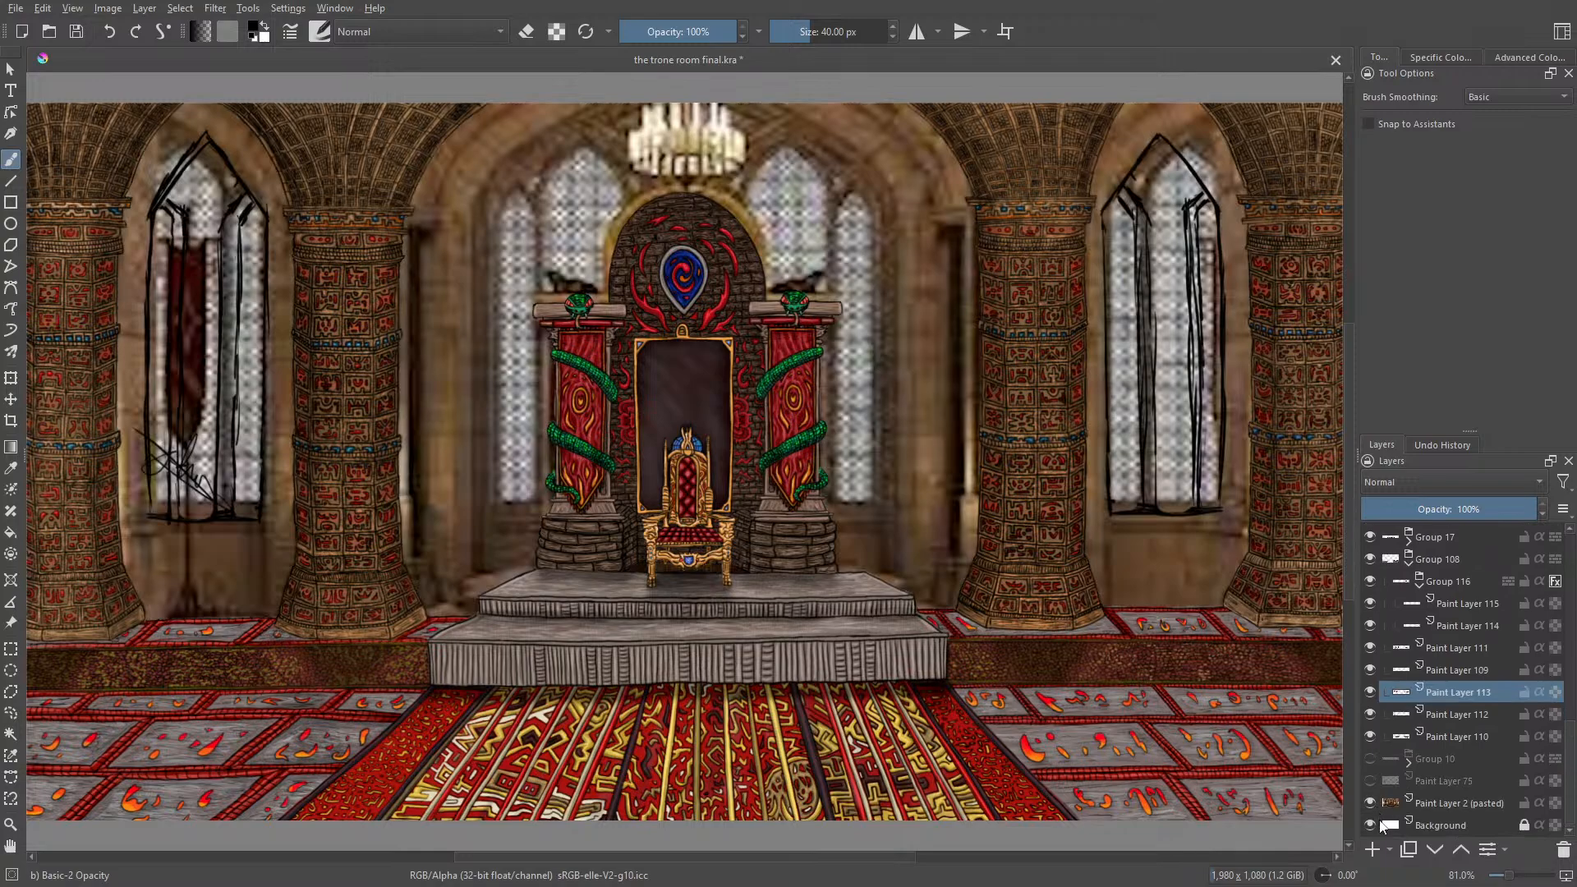
mouse_move(1385, 828)
left_click(1371, 810)
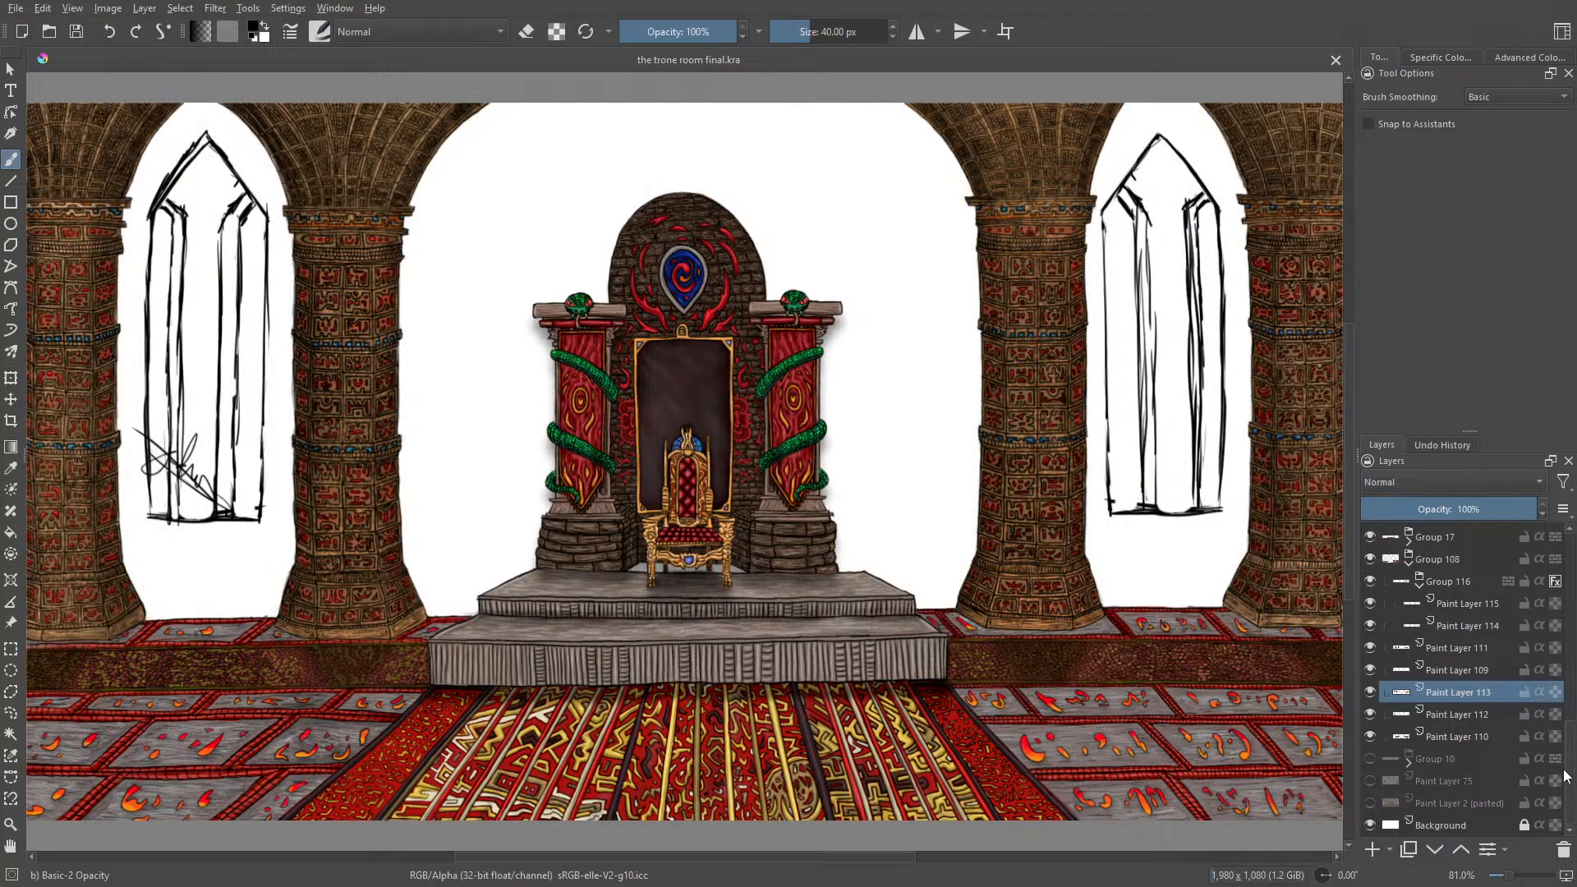
mouse_move(1565, 761)
left_mouse_down()
mouse_move(1571, 726)
mouse_move(1511, 725)
left_mouse_up()
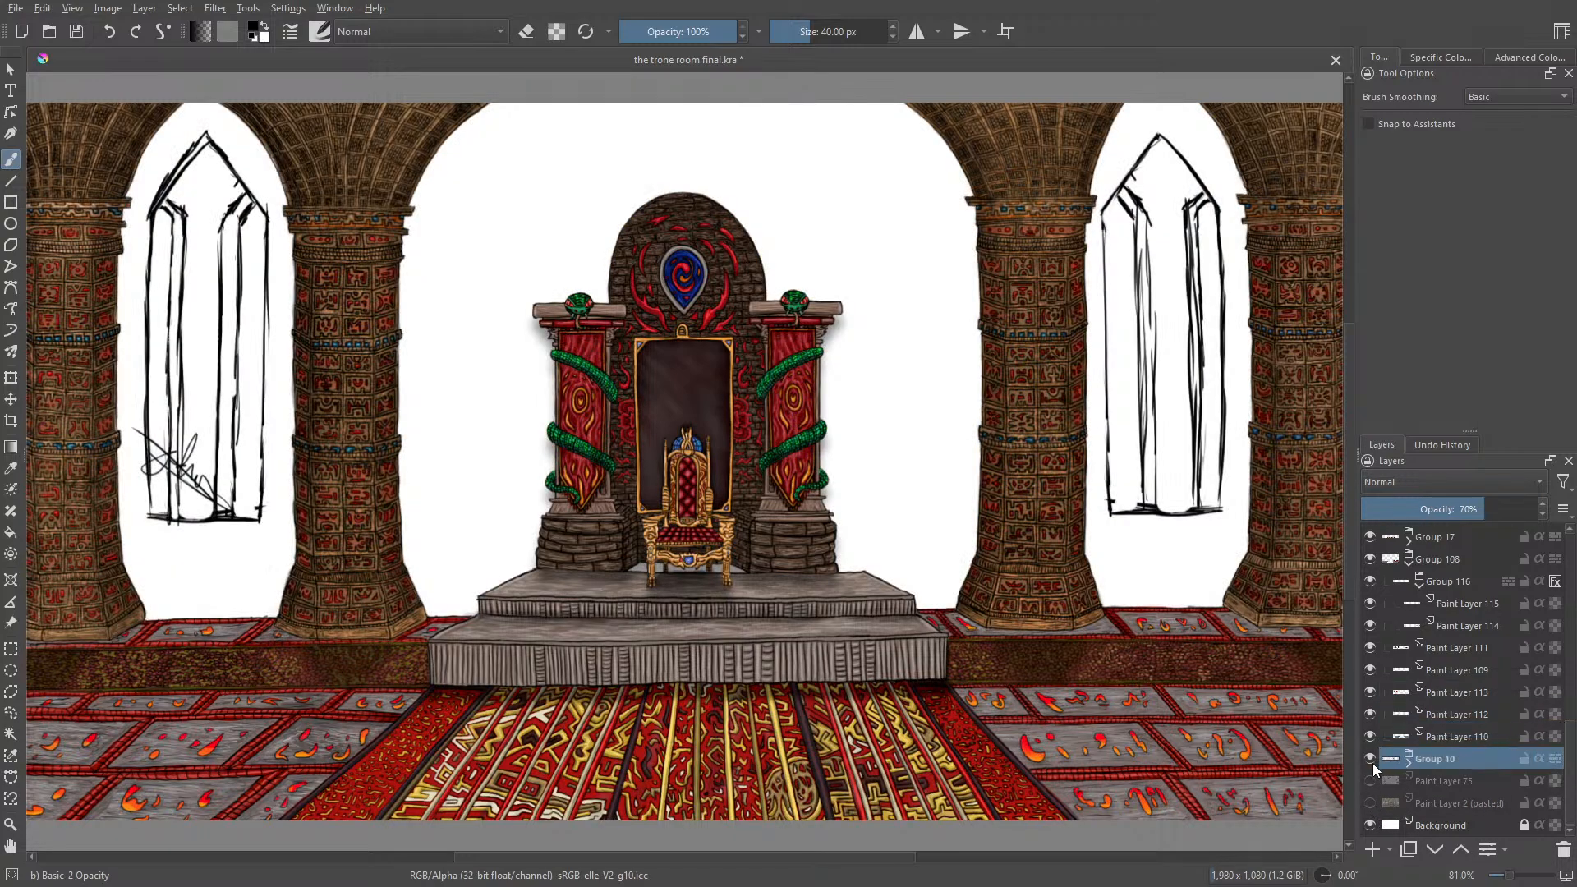
left_click_drag(1567, 764, 1569, 550)
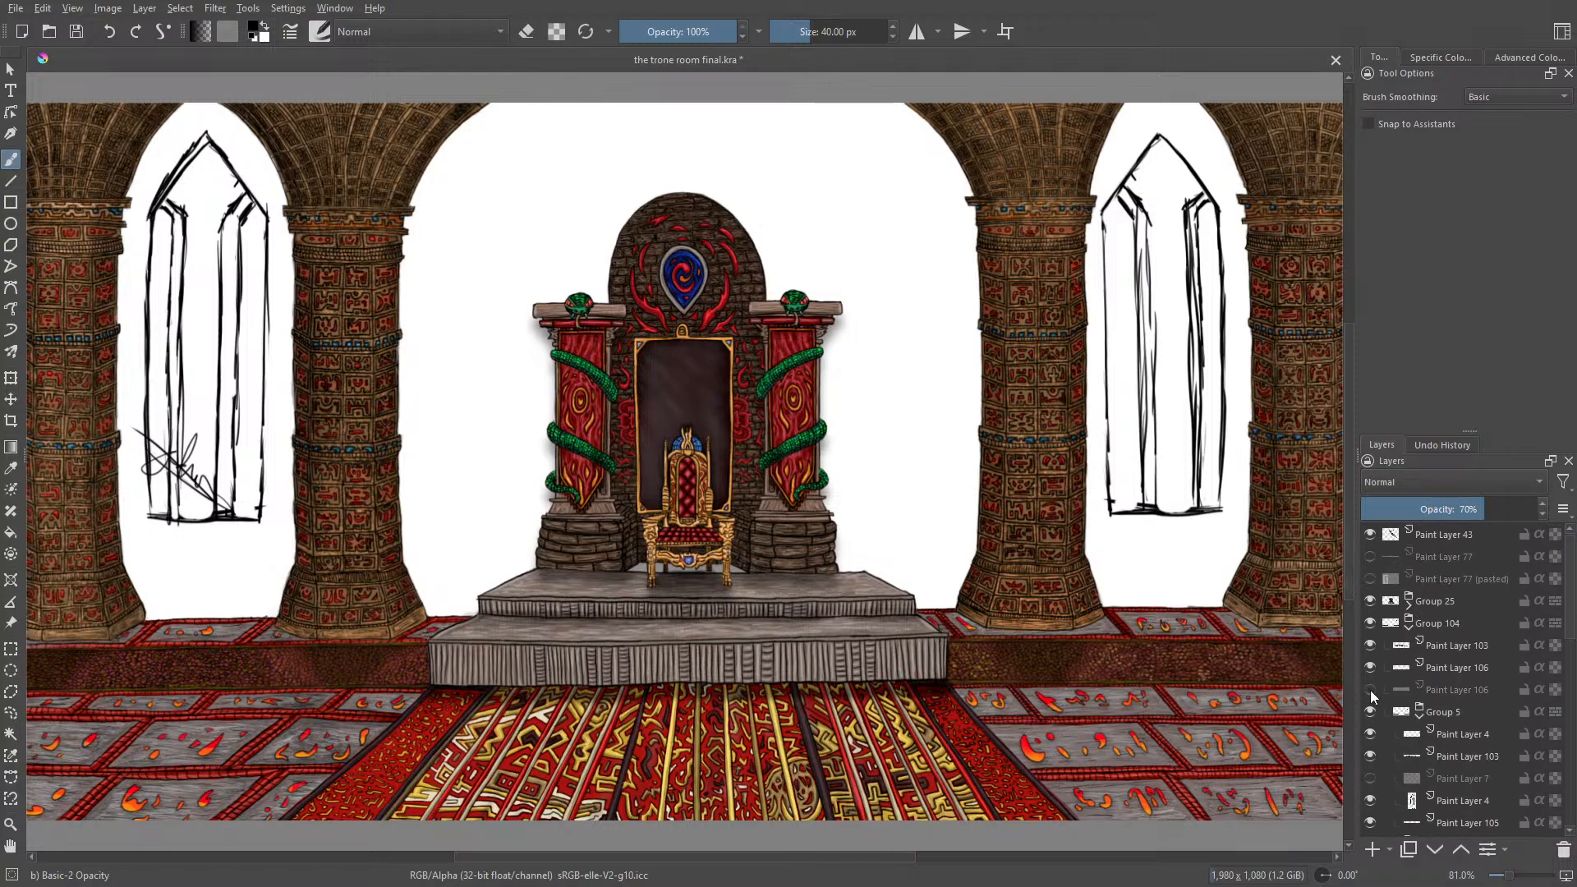
Step: Toggle the visibility of Paint Layer 106, Group 104 and Group 5 to find which one holds the window sketches
left_click(1370, 668)
left_click(1371, 666)
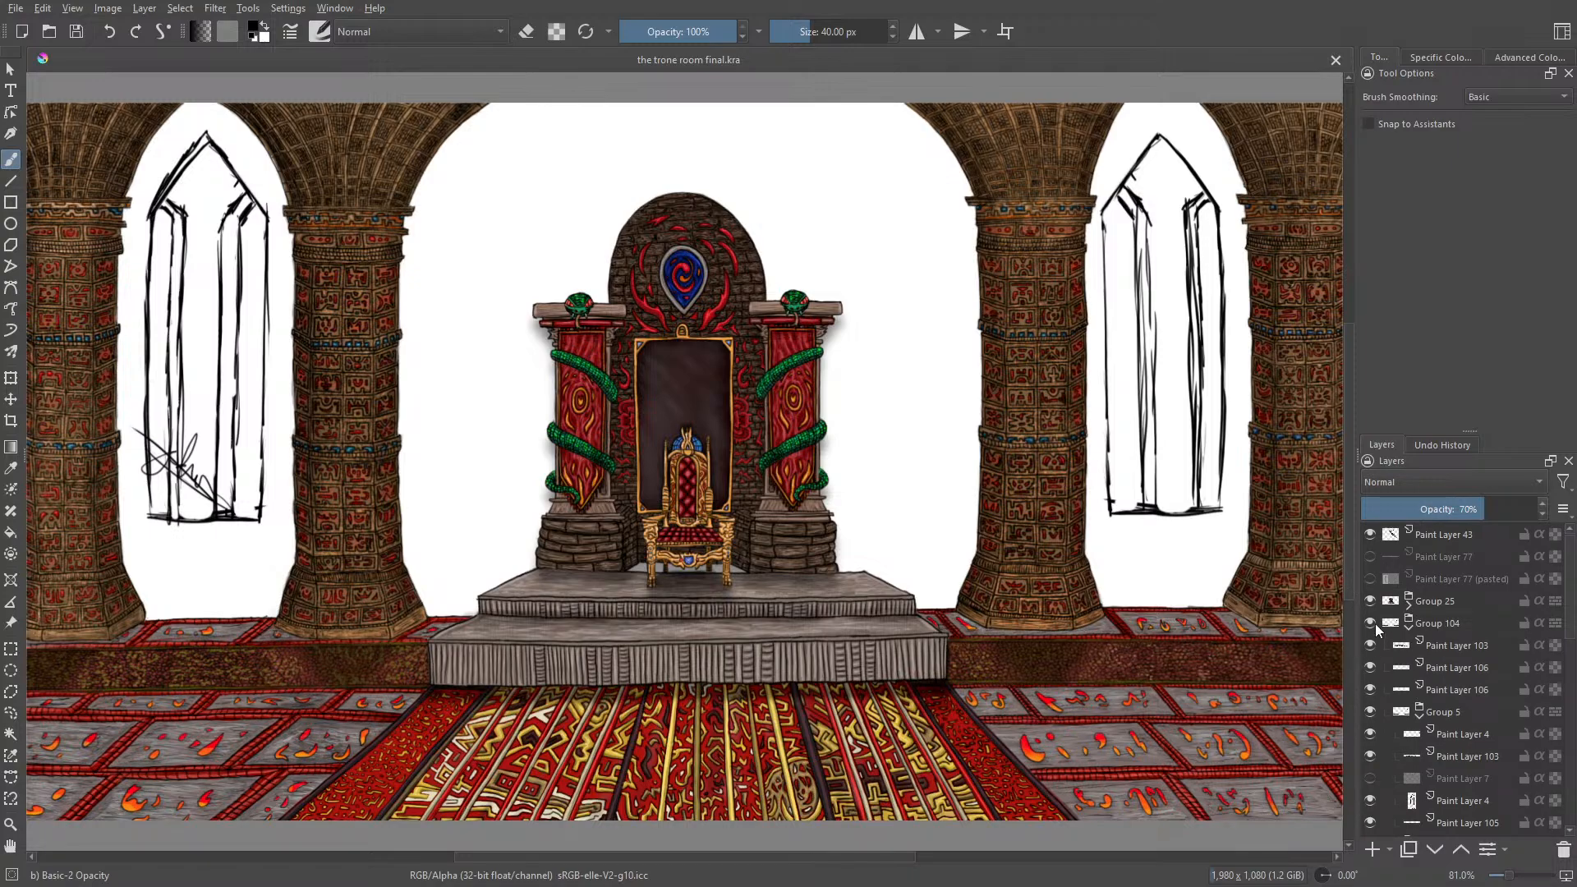
left_click(1372, 622)
left_click(1372, 623)
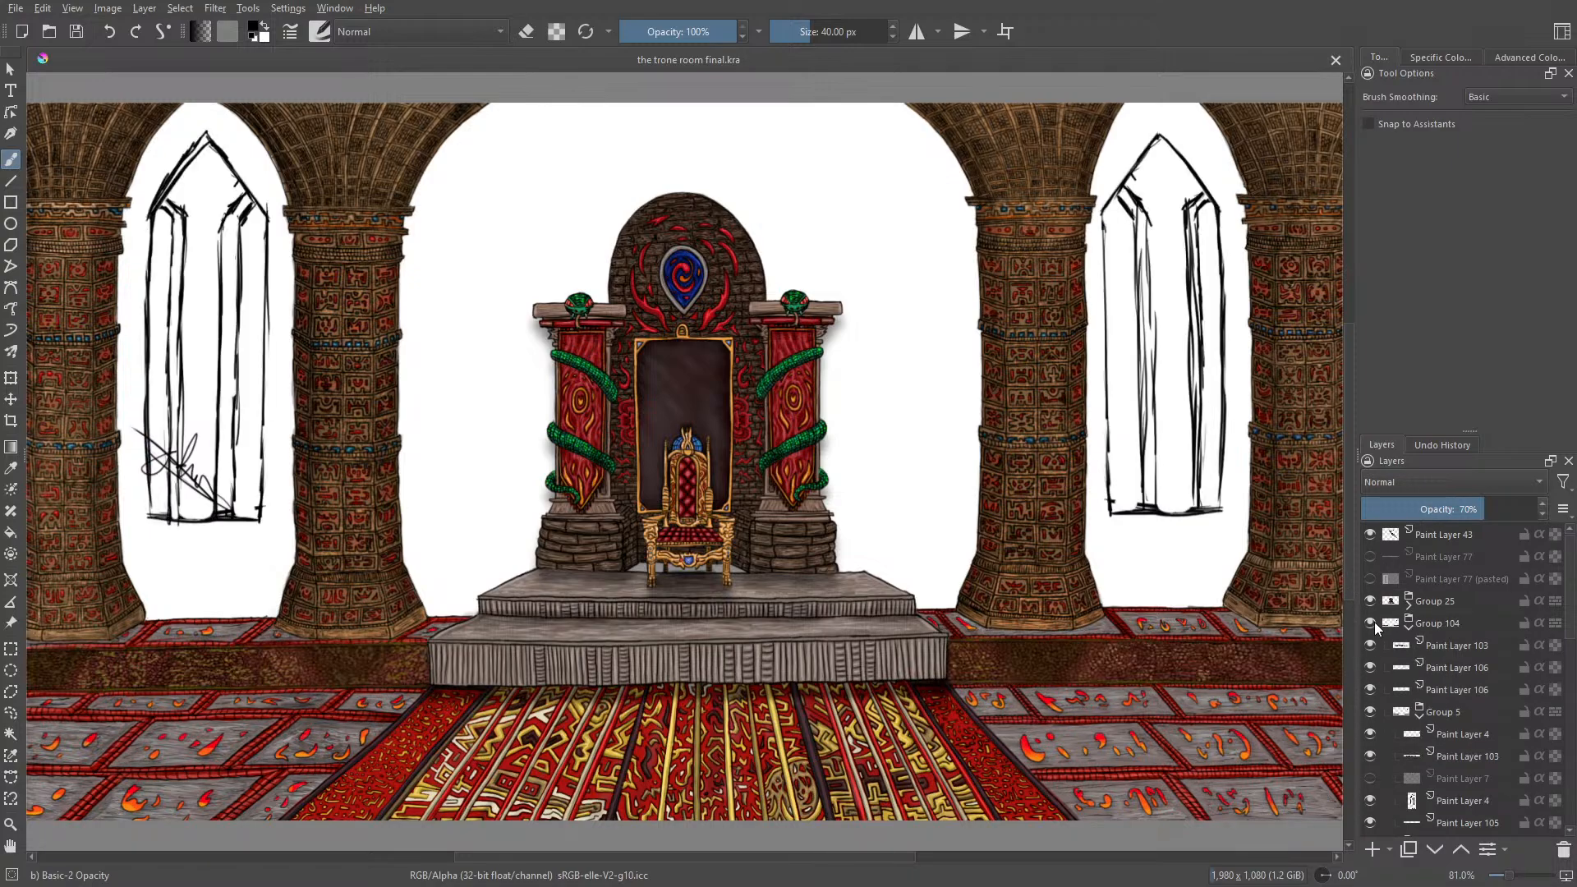
left_click(1372, 712)
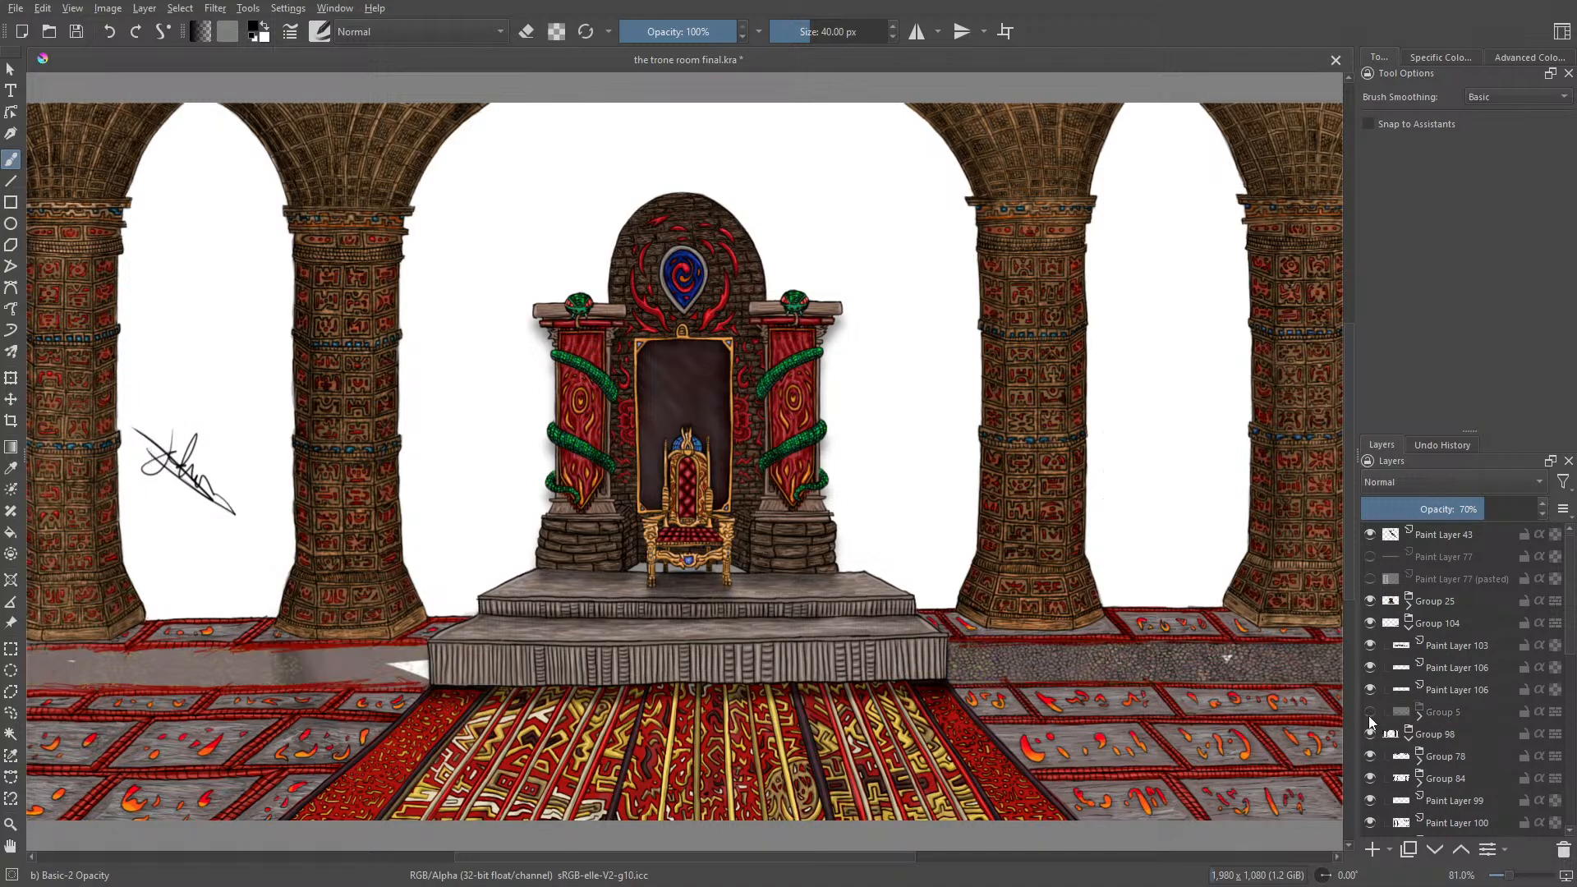
left_click(1371, 712)
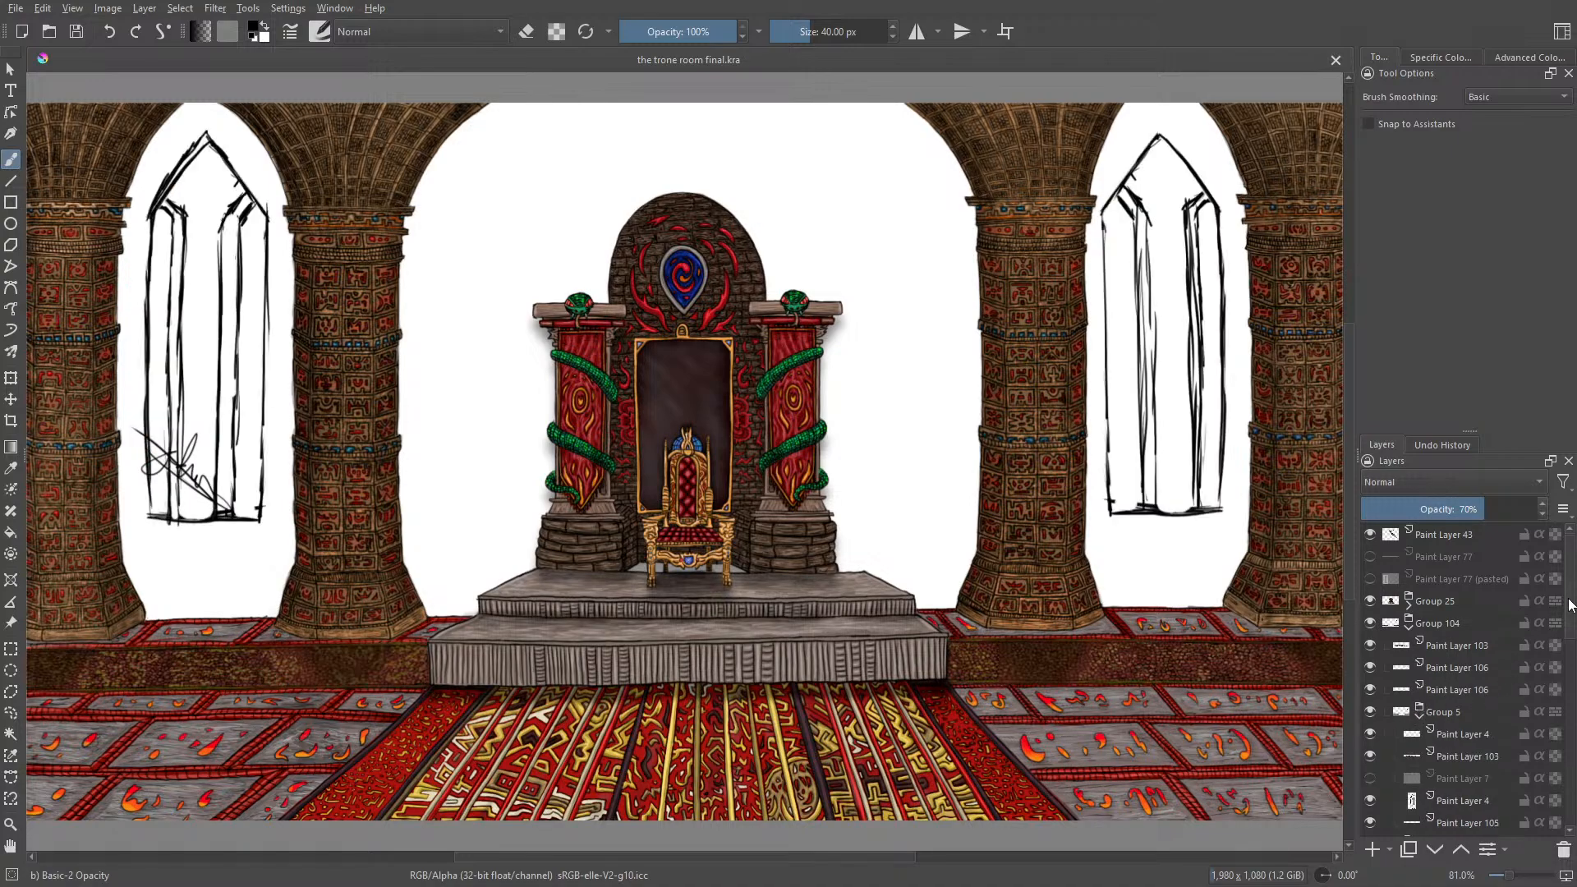
Step: Select the right window's Paint Layer 4 and toggle the layers inside Group 5 to check which ones hold window sketches
scroll(1467, 711, "down", 2)
left_click(1458, 716)
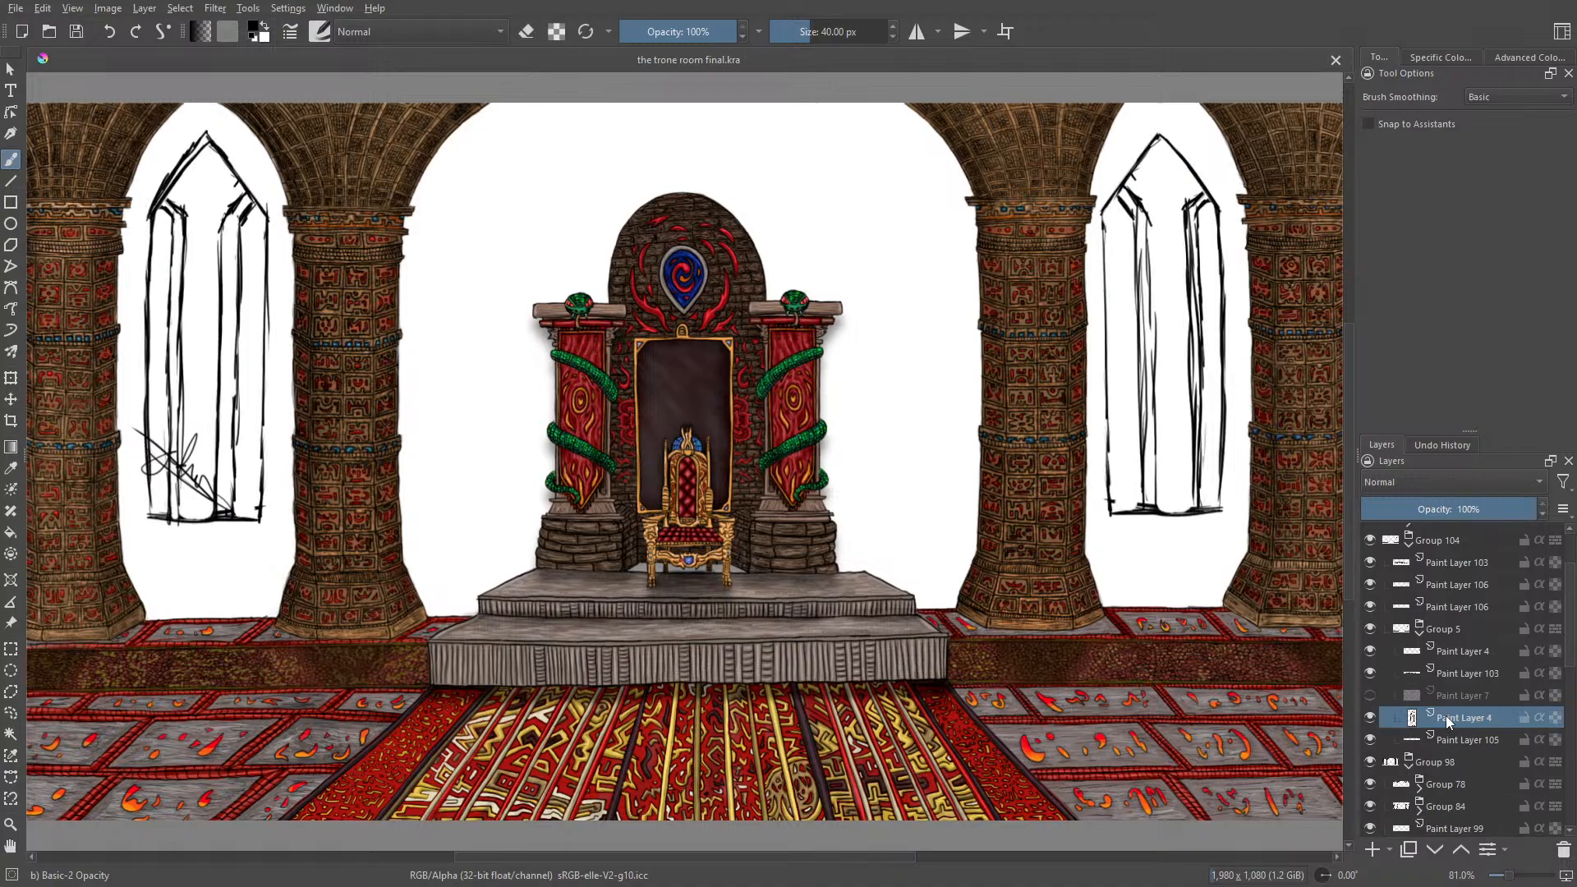
left_click(1370, 717)
left_click(1370, 739)
left_click(1370, 740)
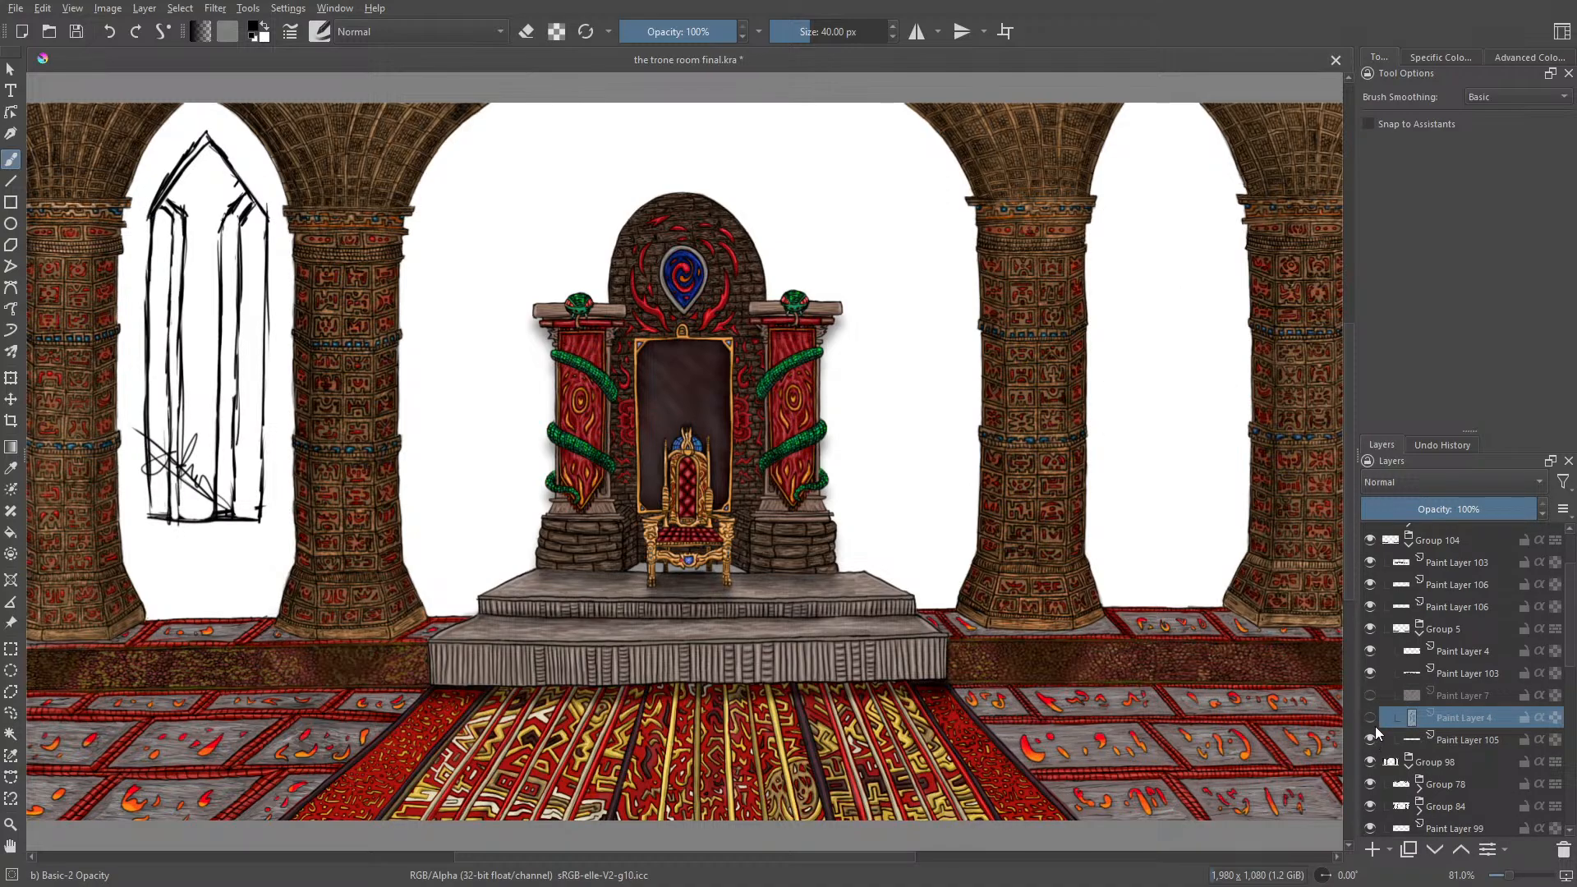
left_click(1371, 717)
left_click(1370, 717)
left_click(1370, 717)
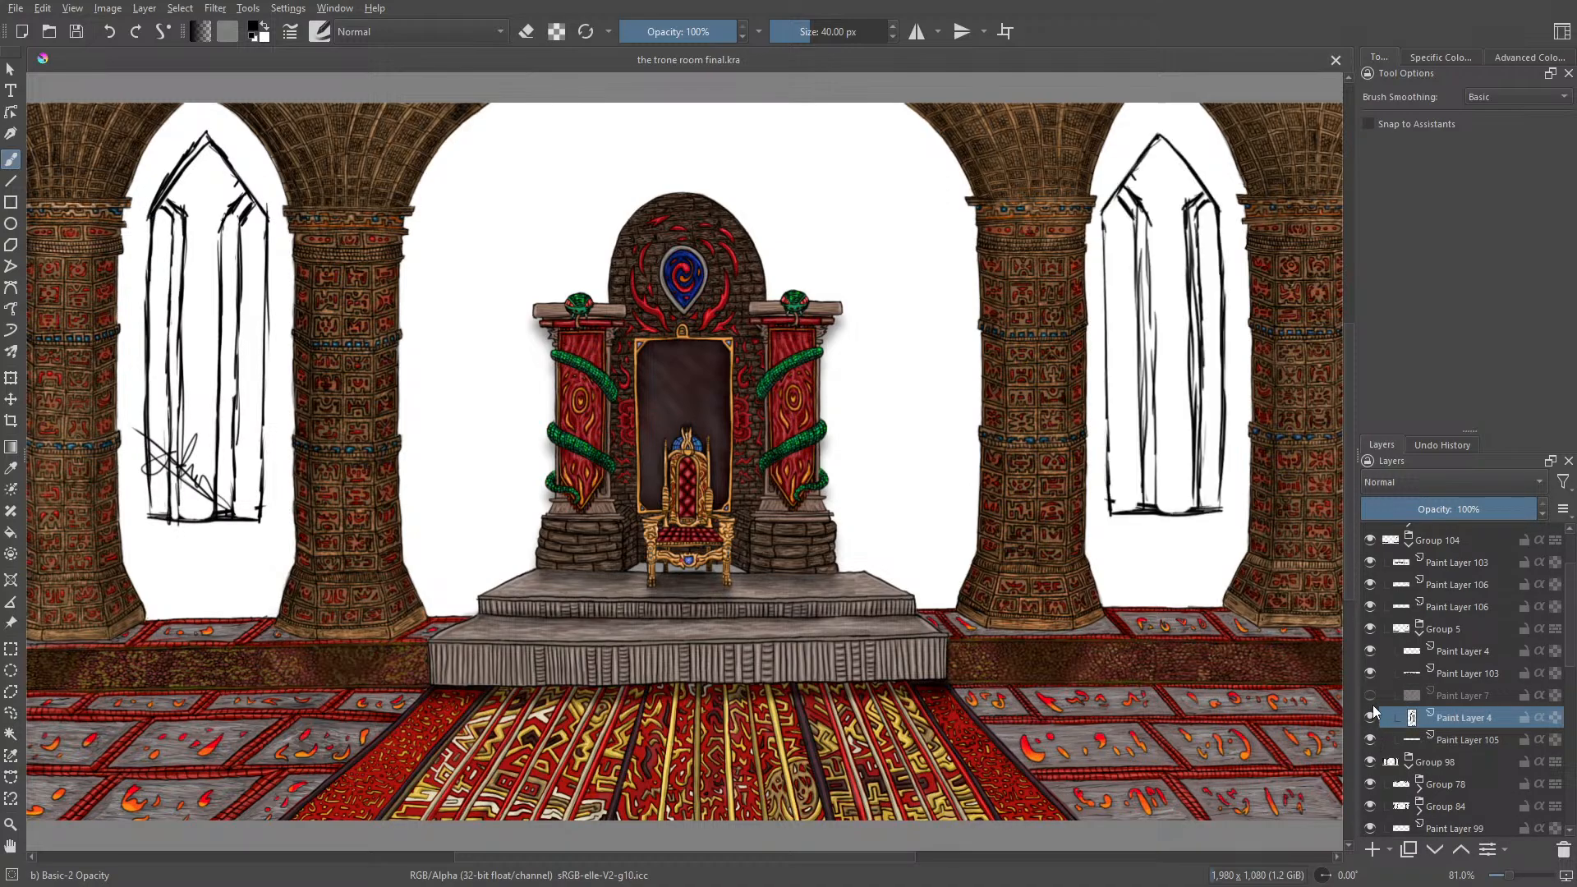
left_click(1370, 673)
left_click(1370, 672)
left_click(1372, 652)
left_click(1372, 652)
Step: Combine the left and right window sketch layers, both named Paint Layer 4, in a new collapsed group and check its visibility
left_click(1461, 850)
left_click(1461, 850)
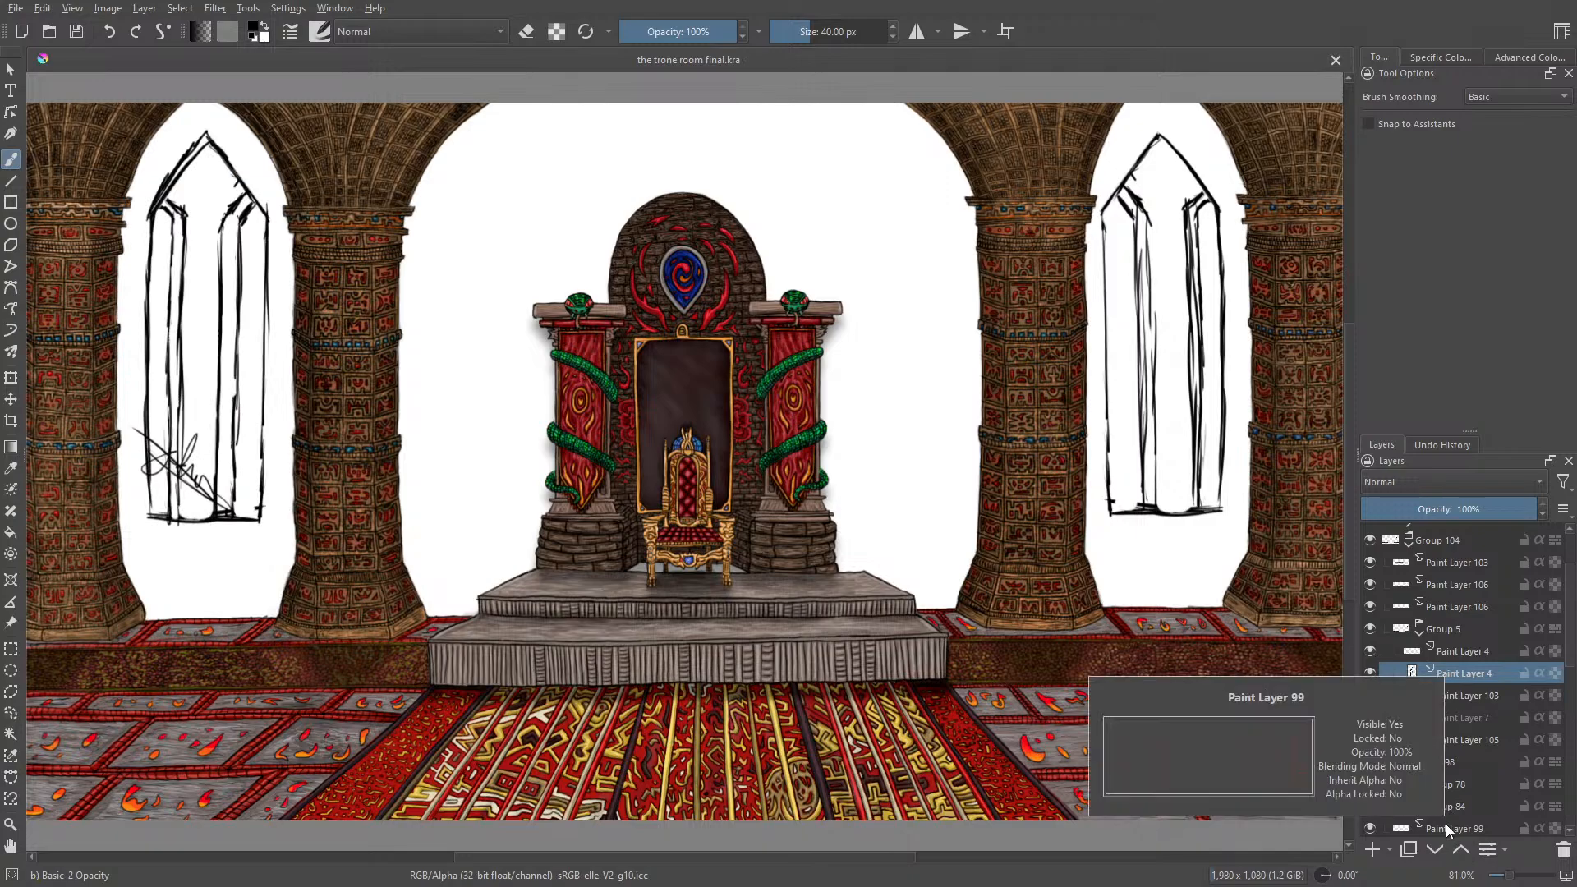
right_click(1433, 654)
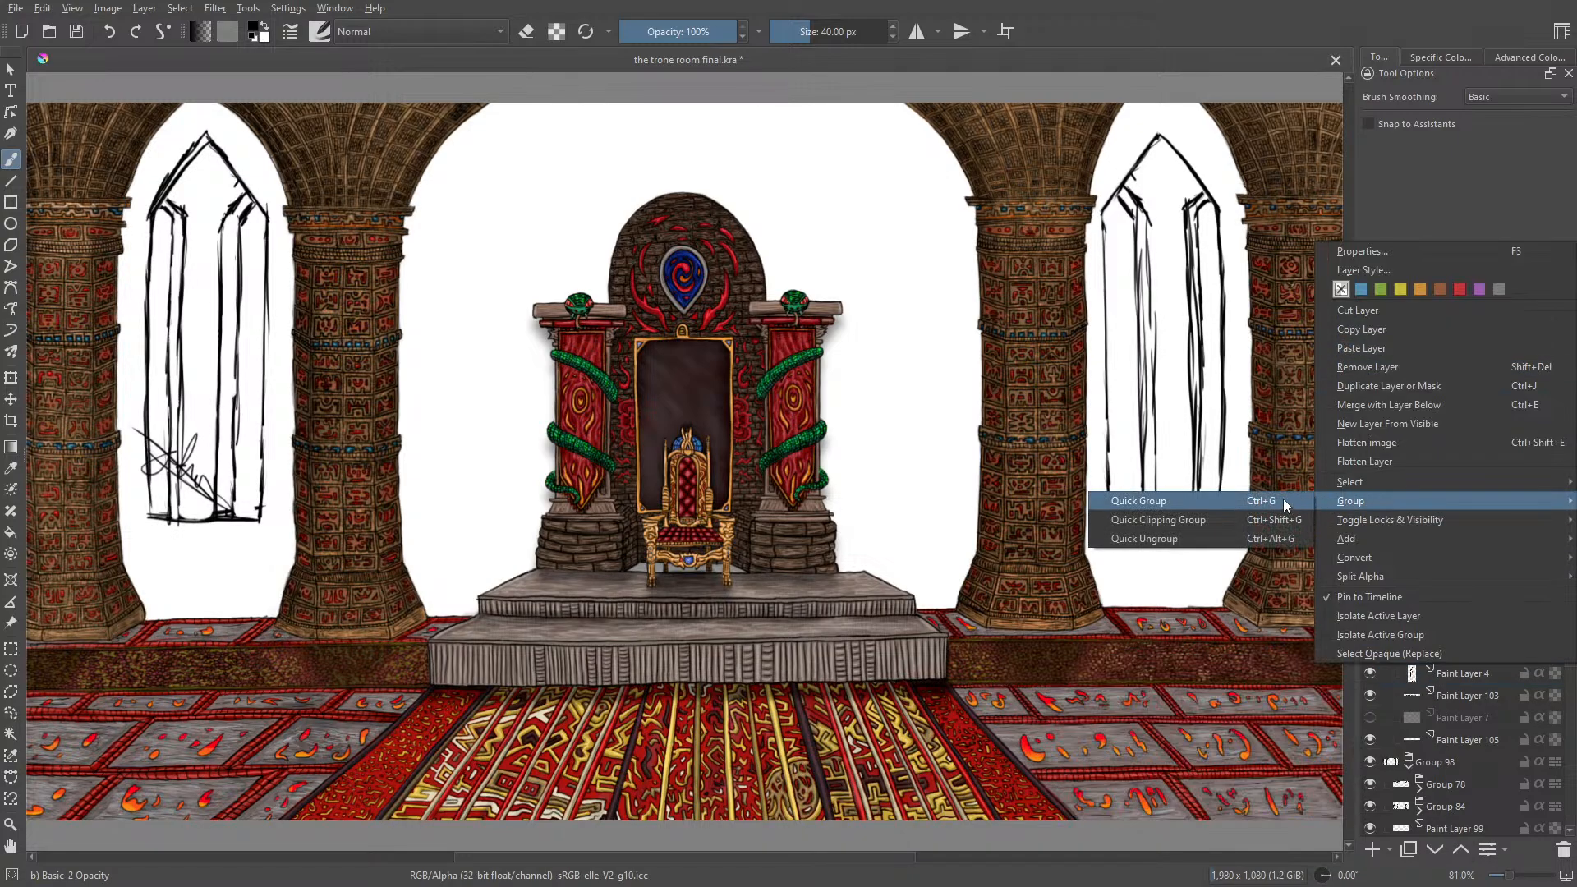
left_click(1284, 499)
left_click(1458, 695)
left_click(1462, 849)
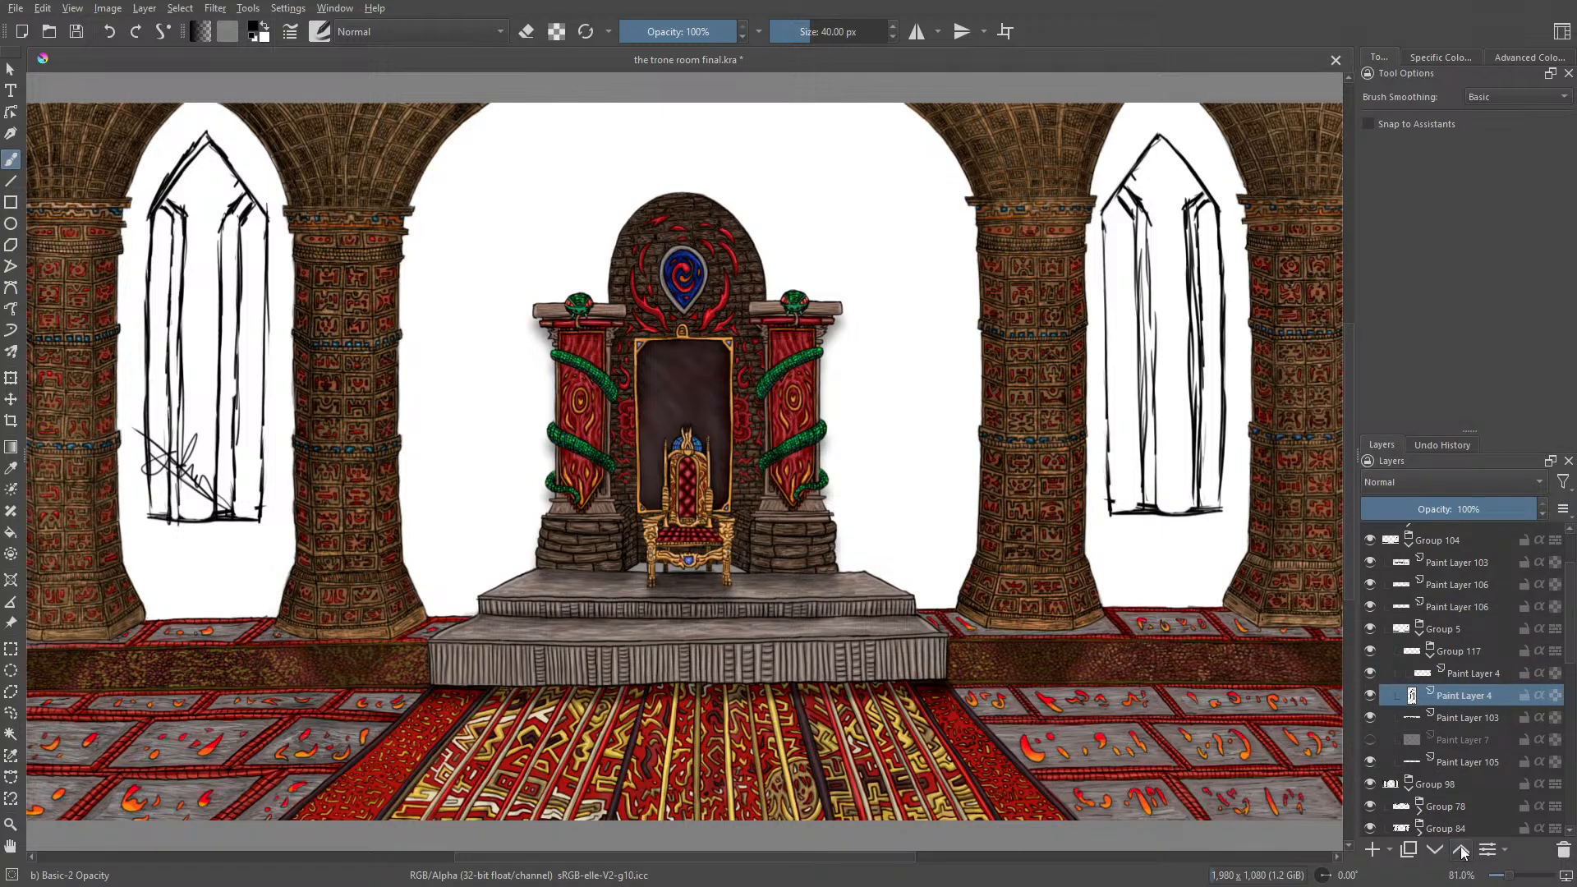
left_click(1428, 654)
left_click(1371, 652)
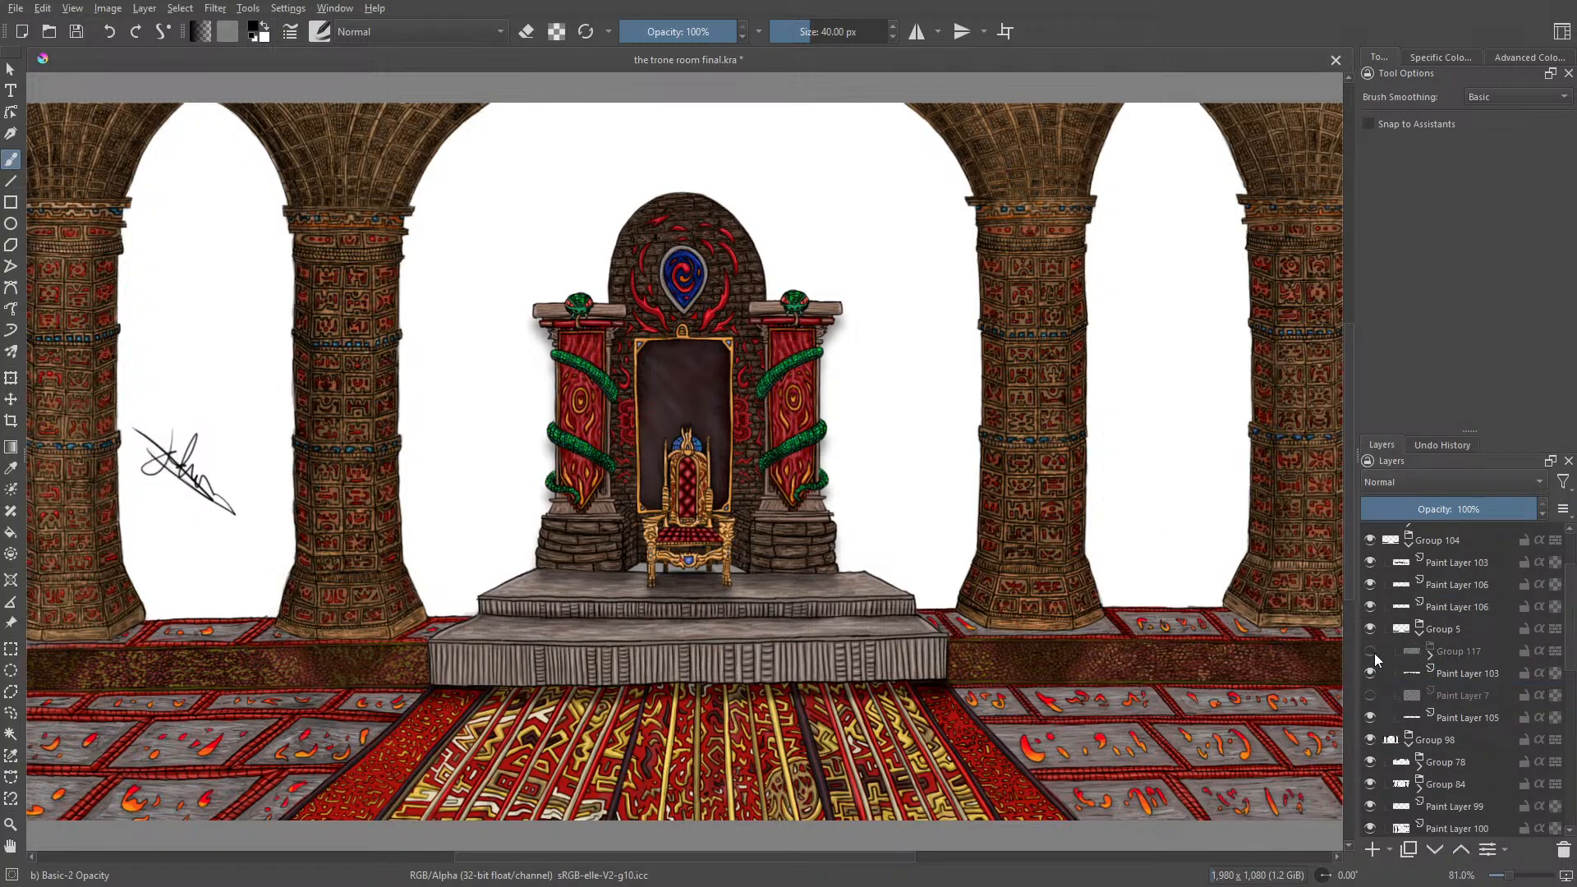
left_click(1374, 653)
left_click(1372, 652)
left_click(1377, 653)
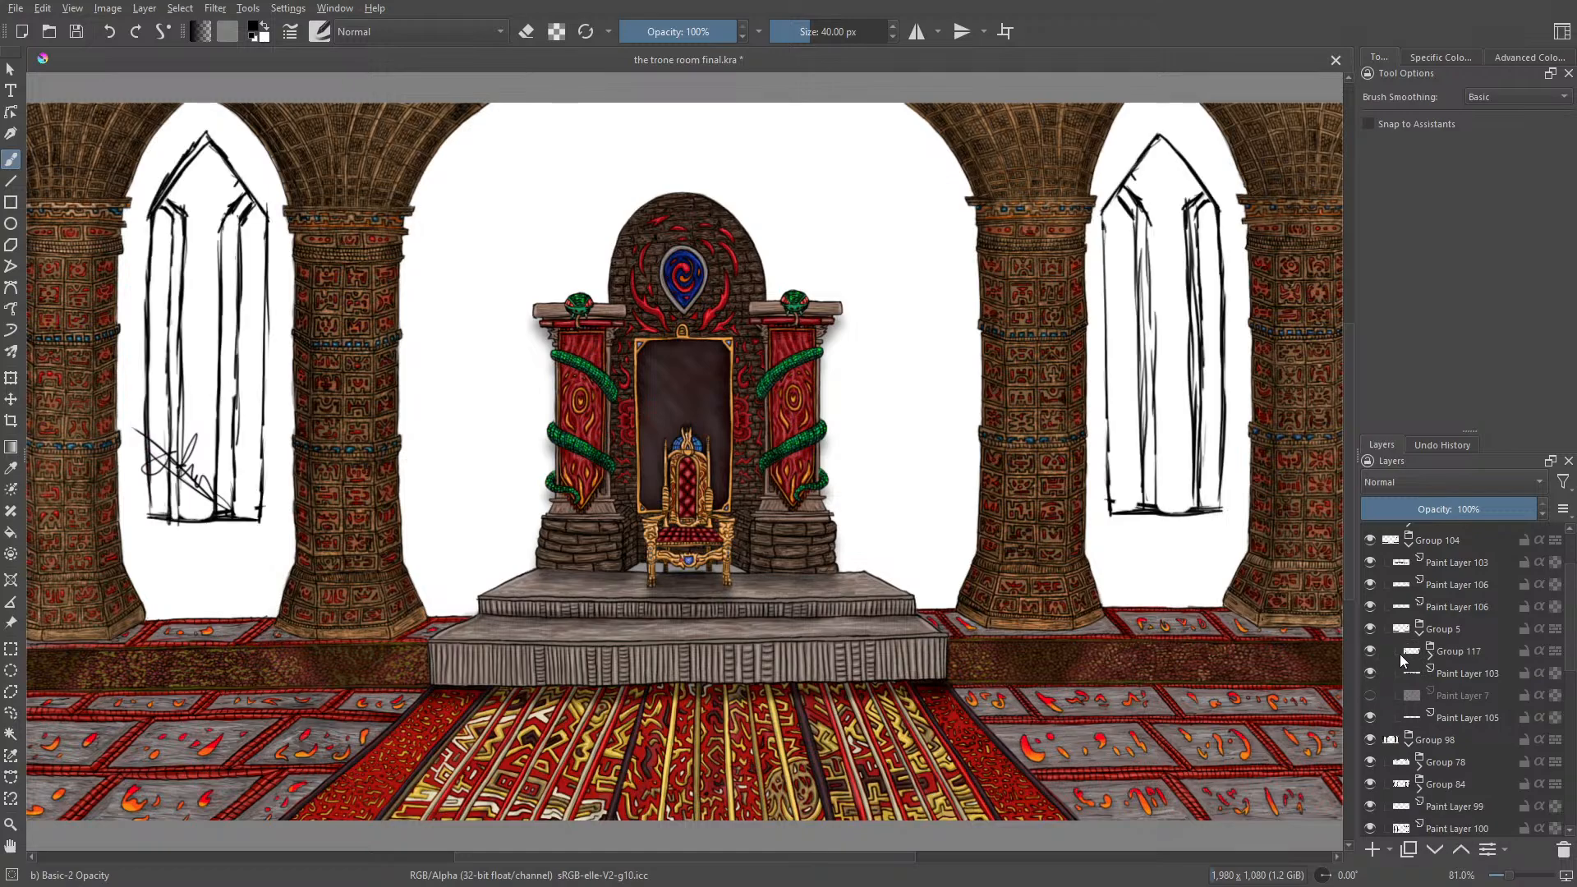
Step: Move the window sketch group out of Group 5 to directly above it, and check the visibility of it and Group 104
left_click(1417, 638)
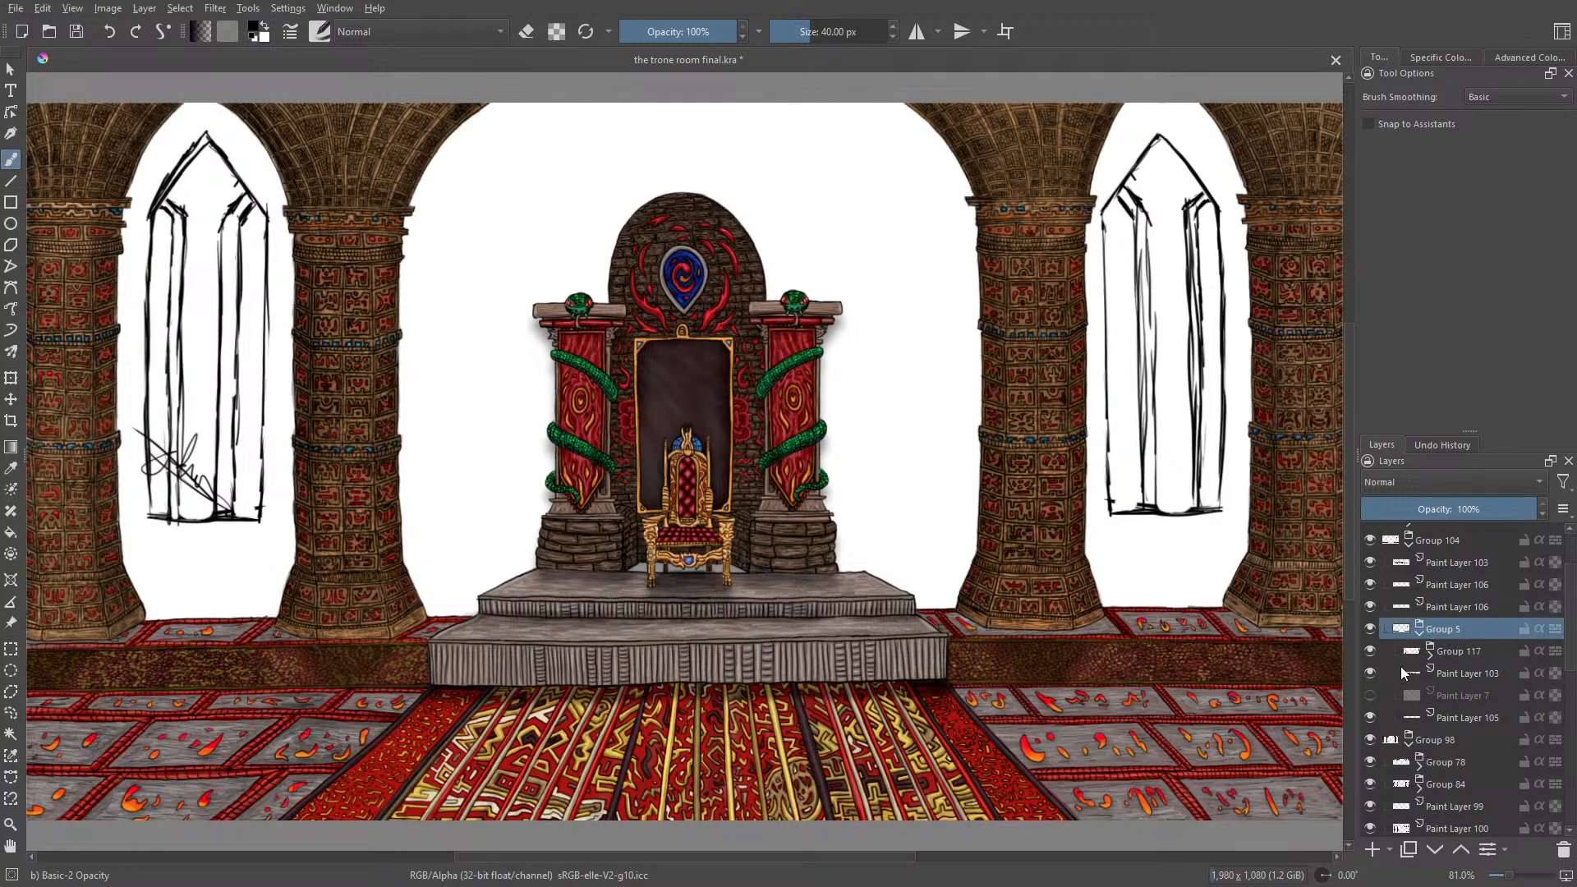
left_click(1448, 657)
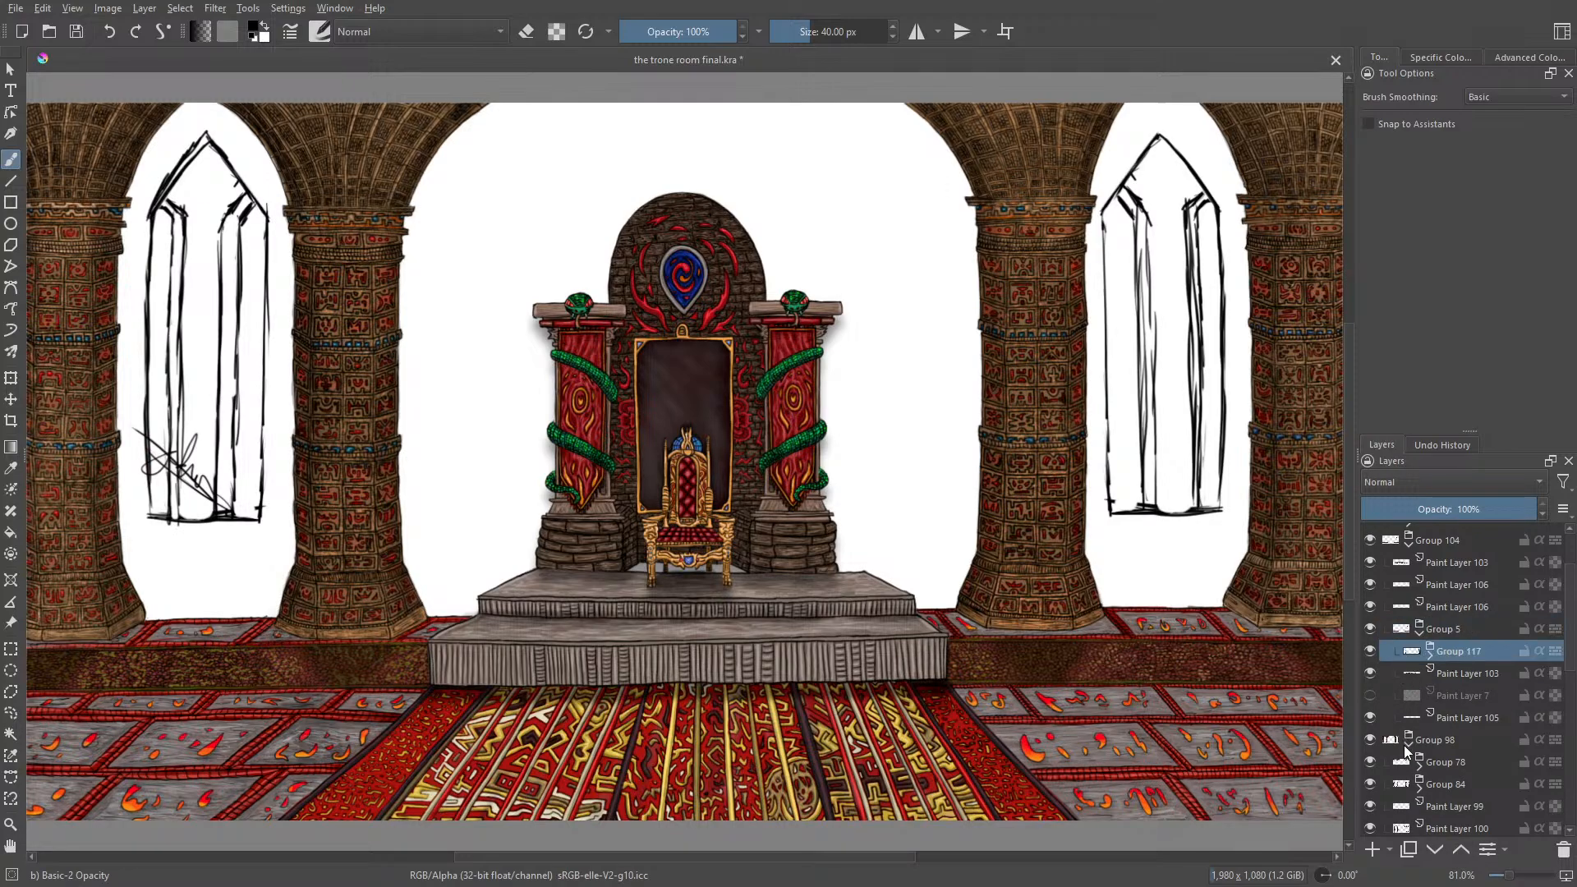
left_click(1372, 654)
left_click(1374, 653)
left_click(1460, 851)
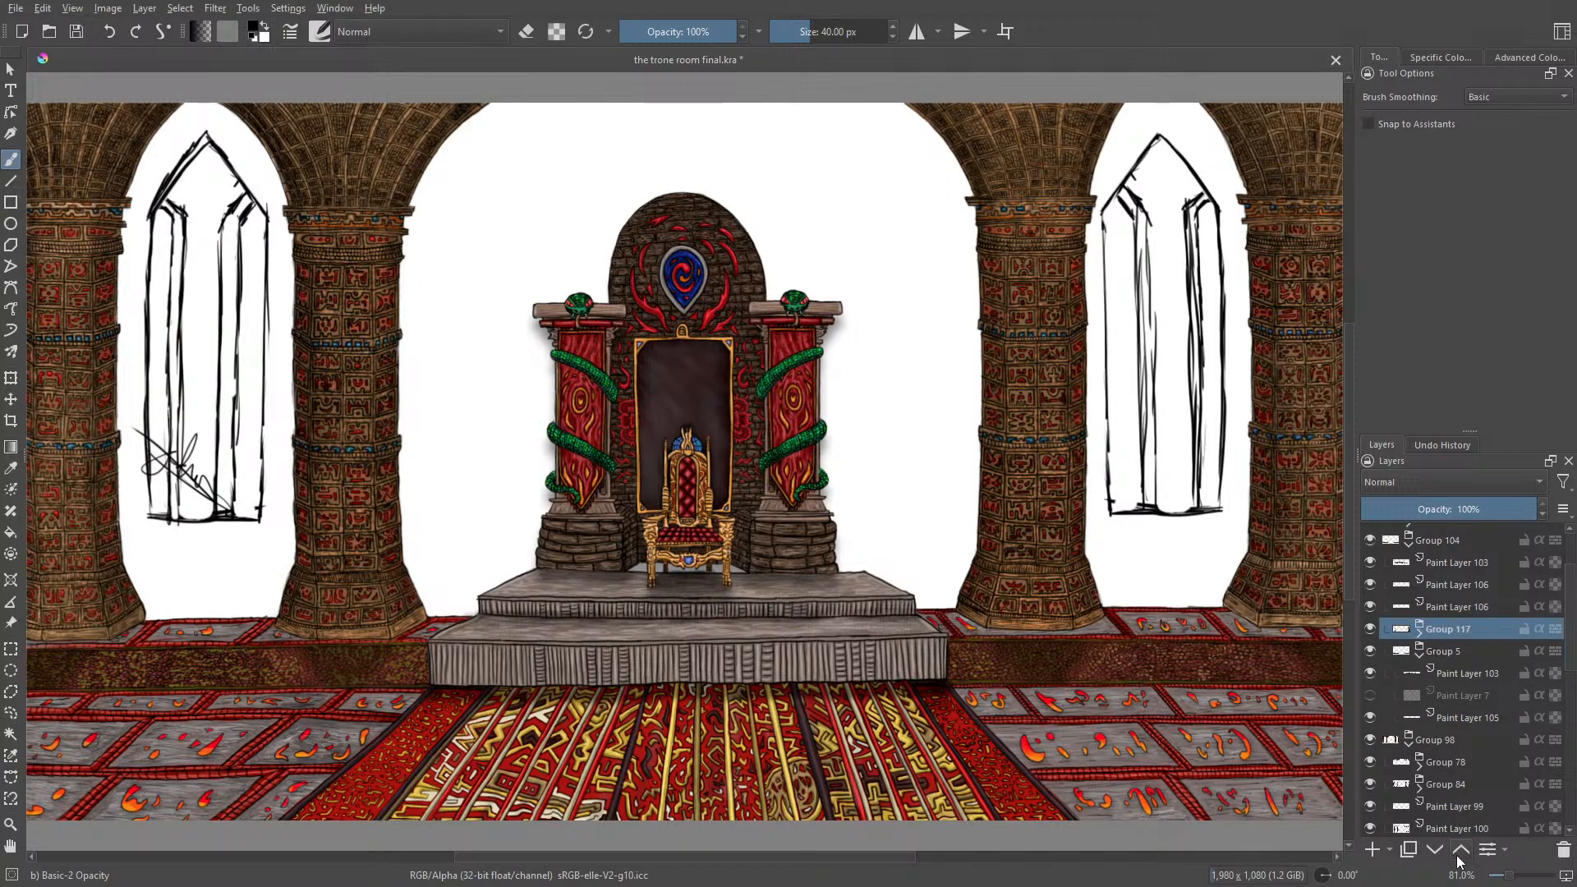
left_click(1370, 628)
left_click(1370, 629)
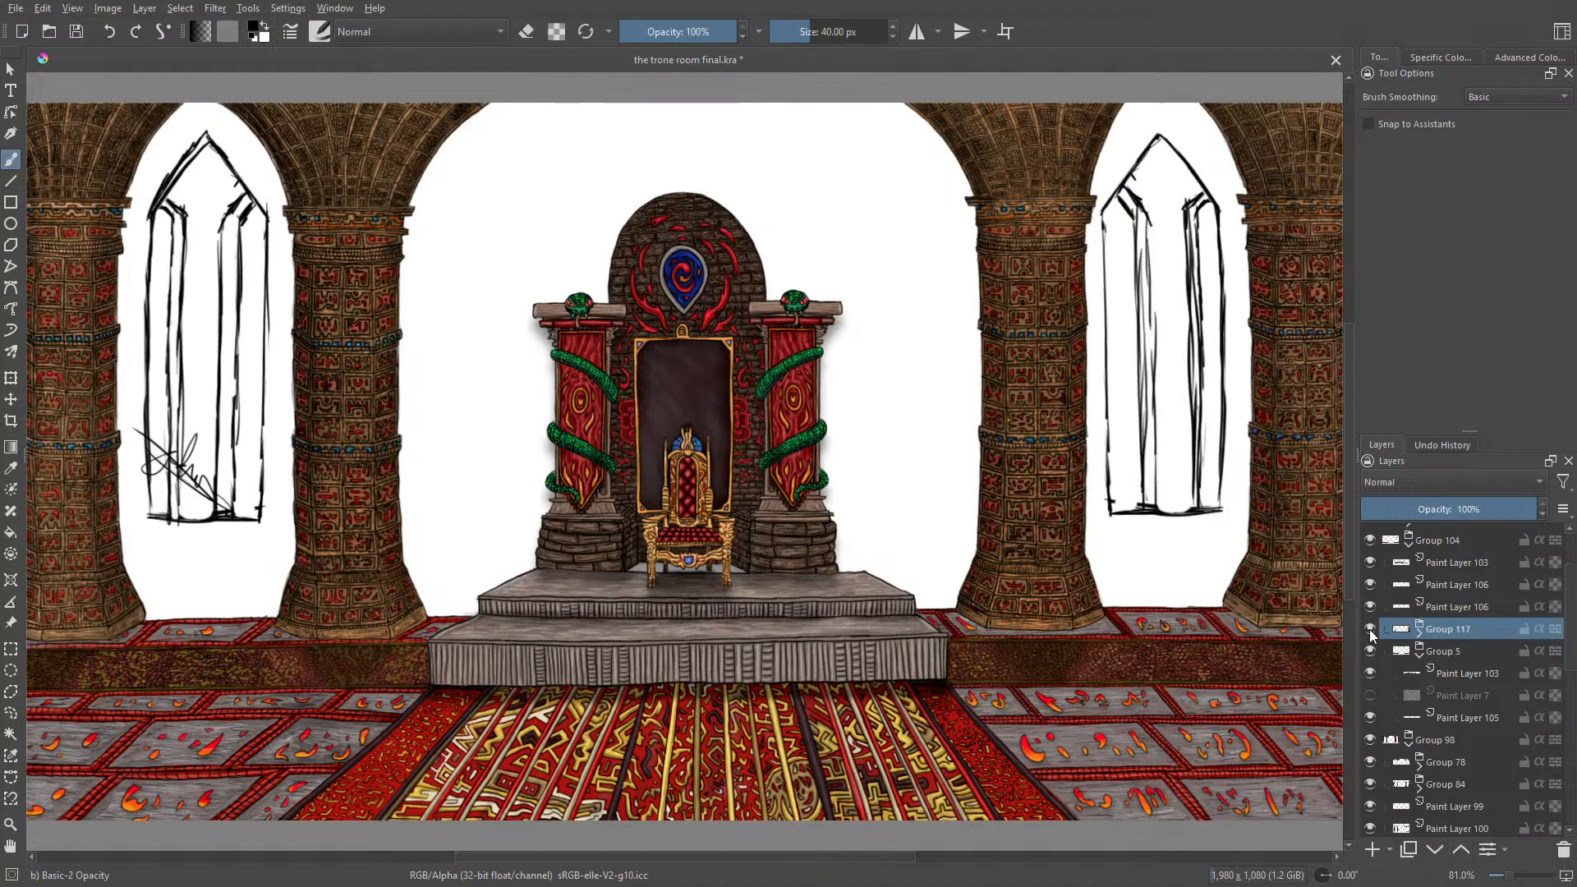
left_click(1370, 540)
left_click(1371, 540)
Step: Move the window sketch group out of Group 104 to directly above it in the stack, and check its visibility
left_click(1461, 851)
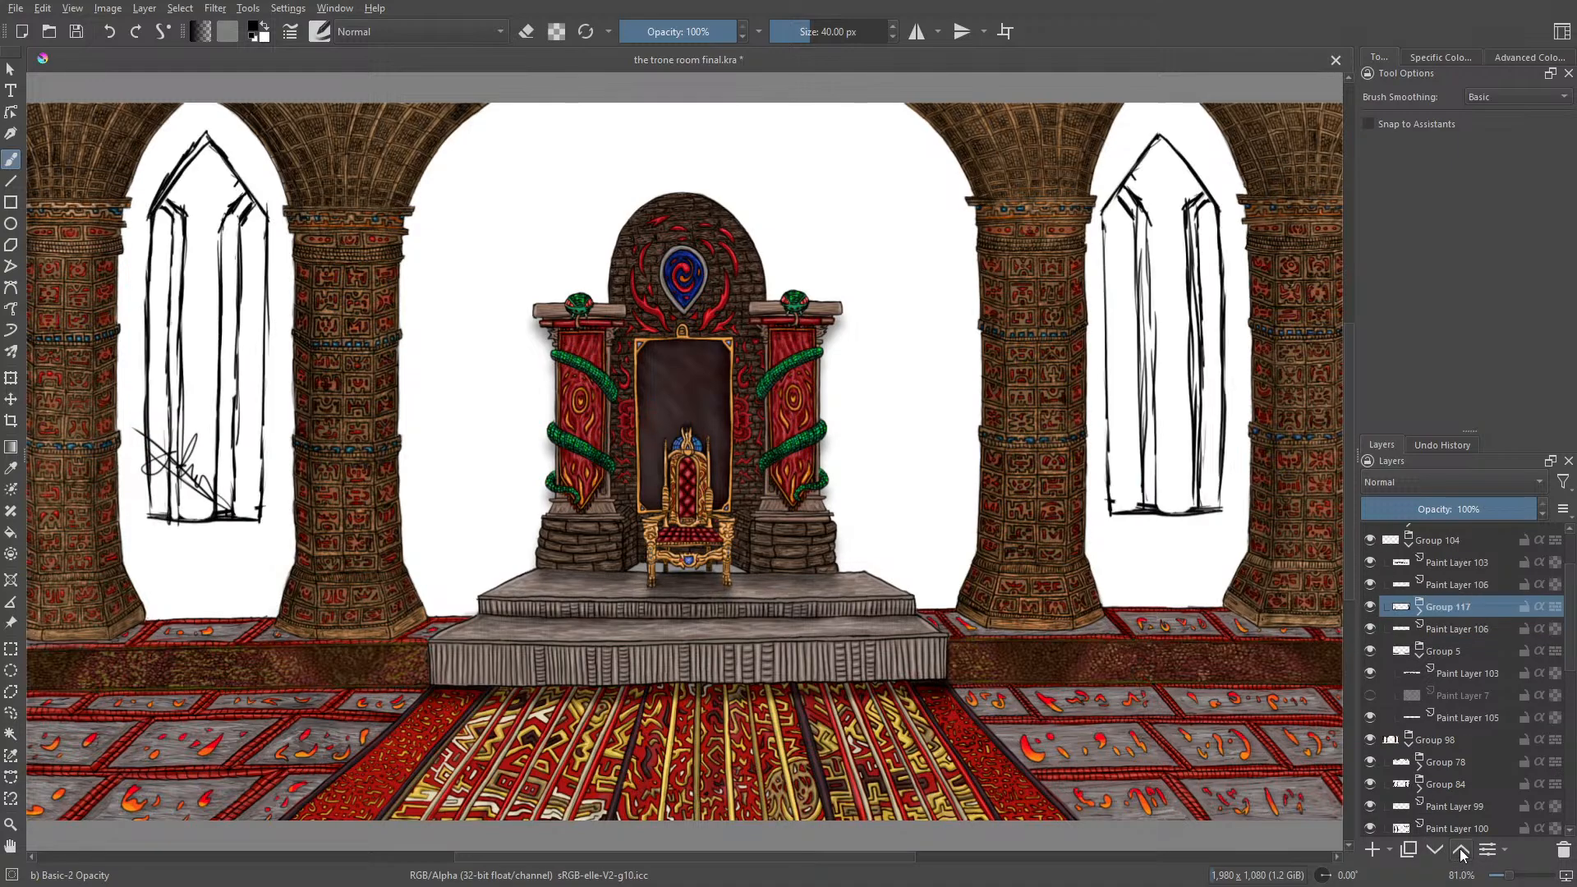
left_click(1461, 851)
left_click(1461, 850)
left_click(1461, 850)
left_click(1370, 540)
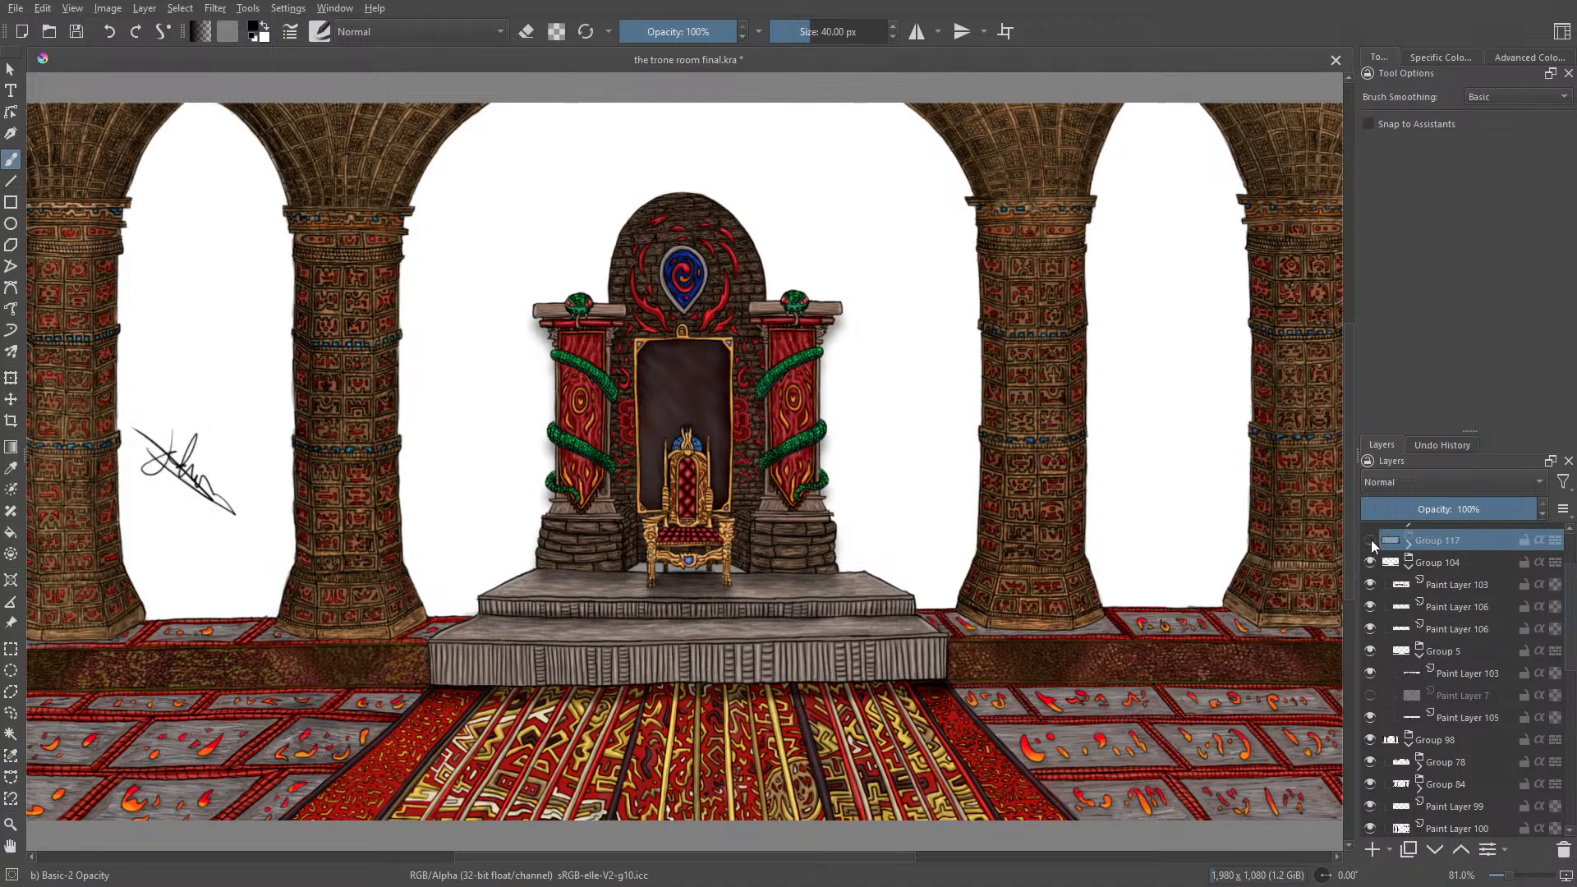
left_click(1370, 539)
Step: Show the reference photo on Paint Layer 2 (pasted) behind the throne room artwork
mouse_move(1399, 586)
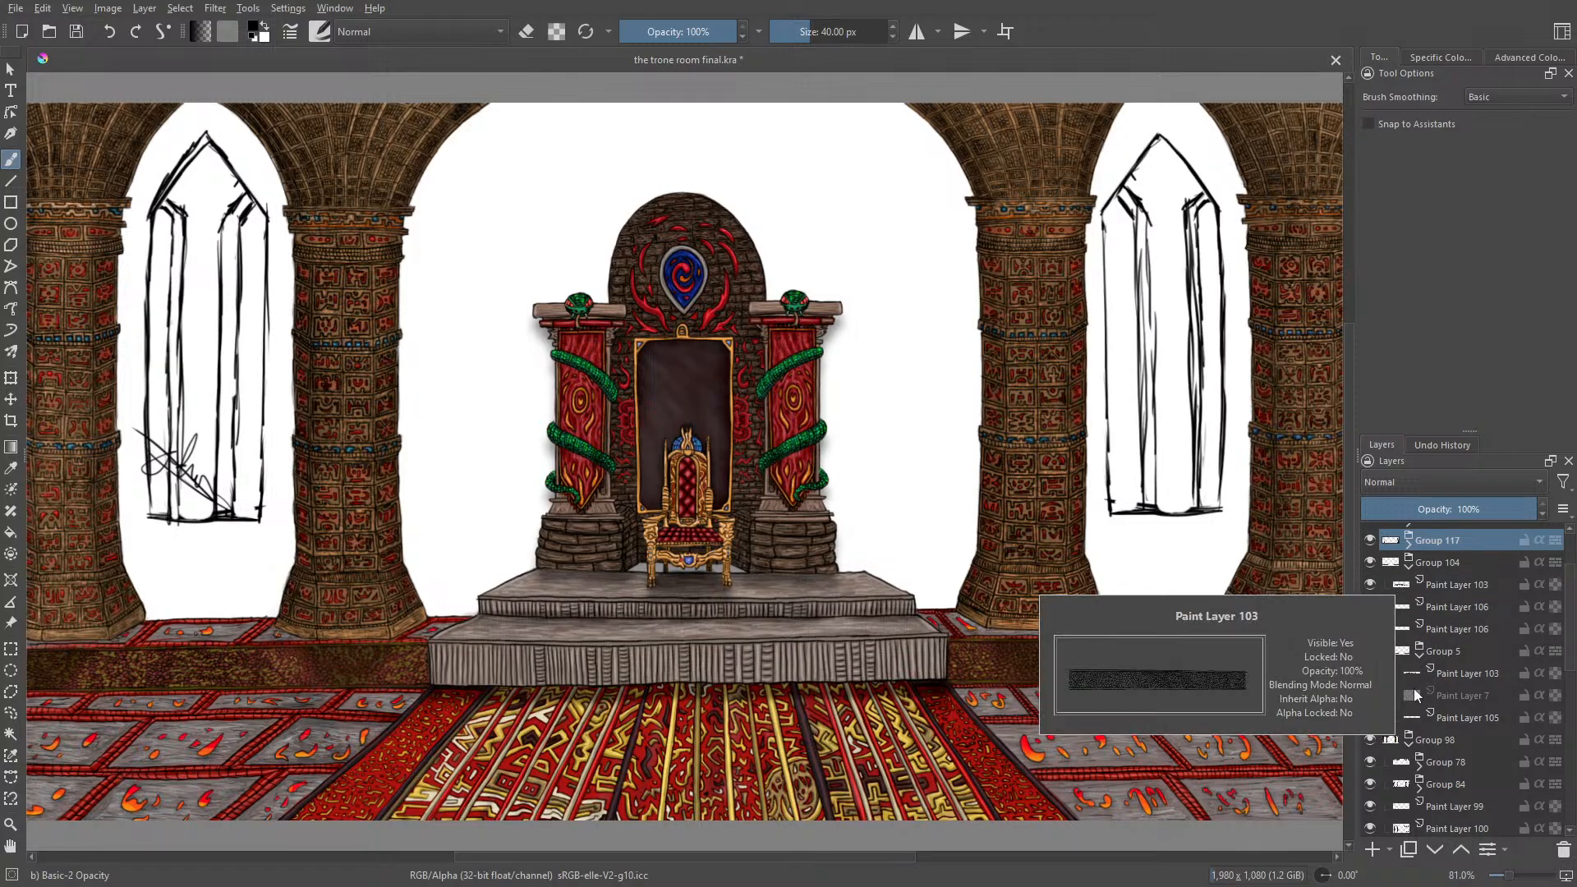
left_click_drag(1571, 612, 1568, 682)
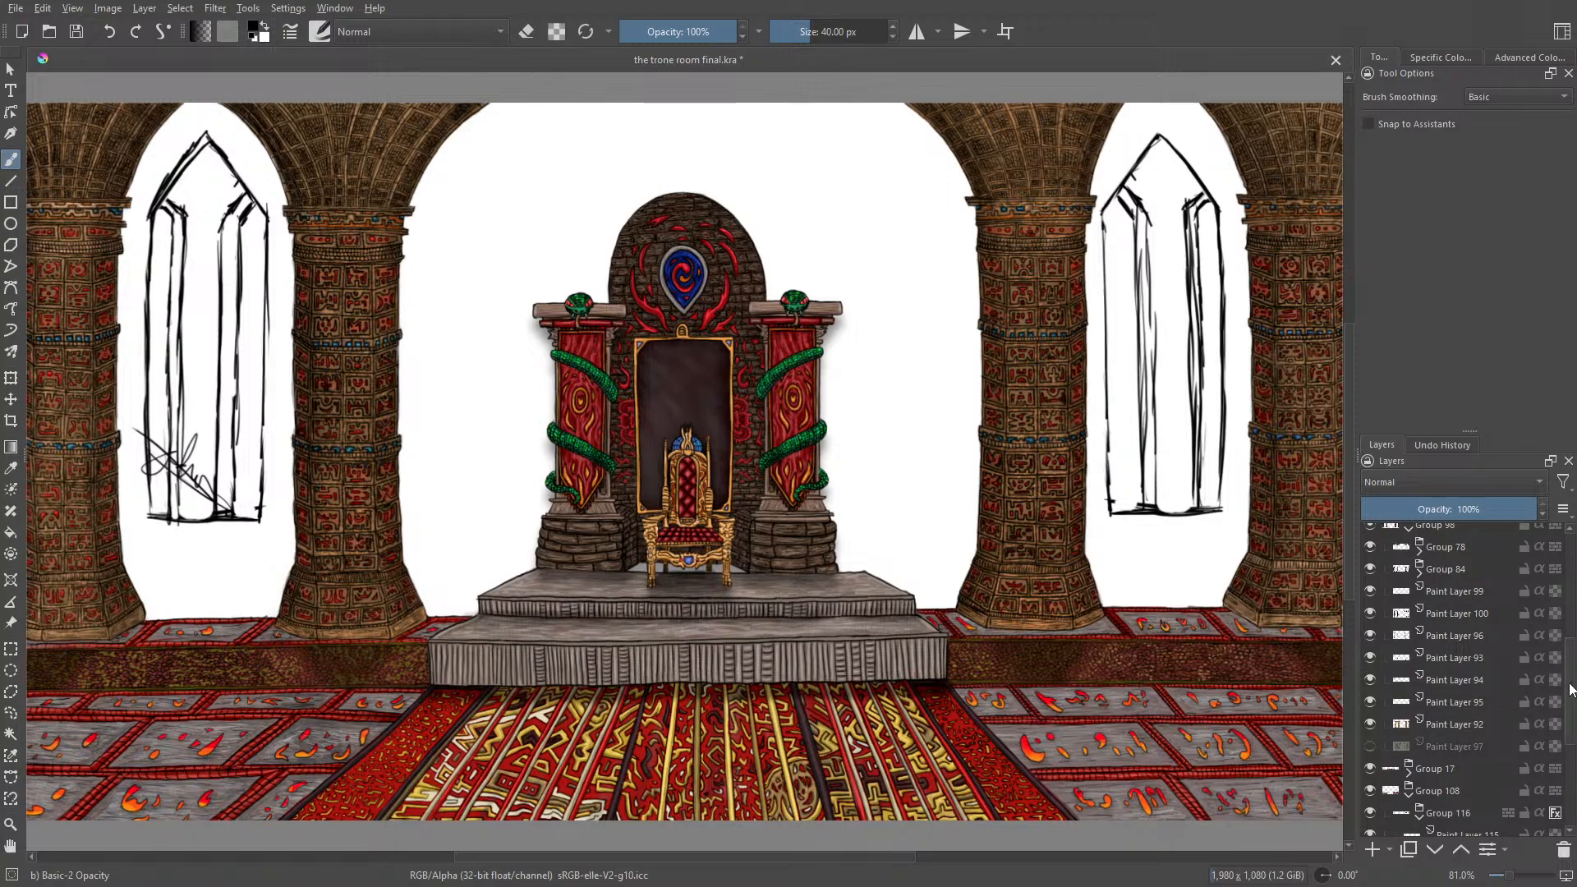
scroll(1520, 696, "down", 4)
left_click(1370, 803)
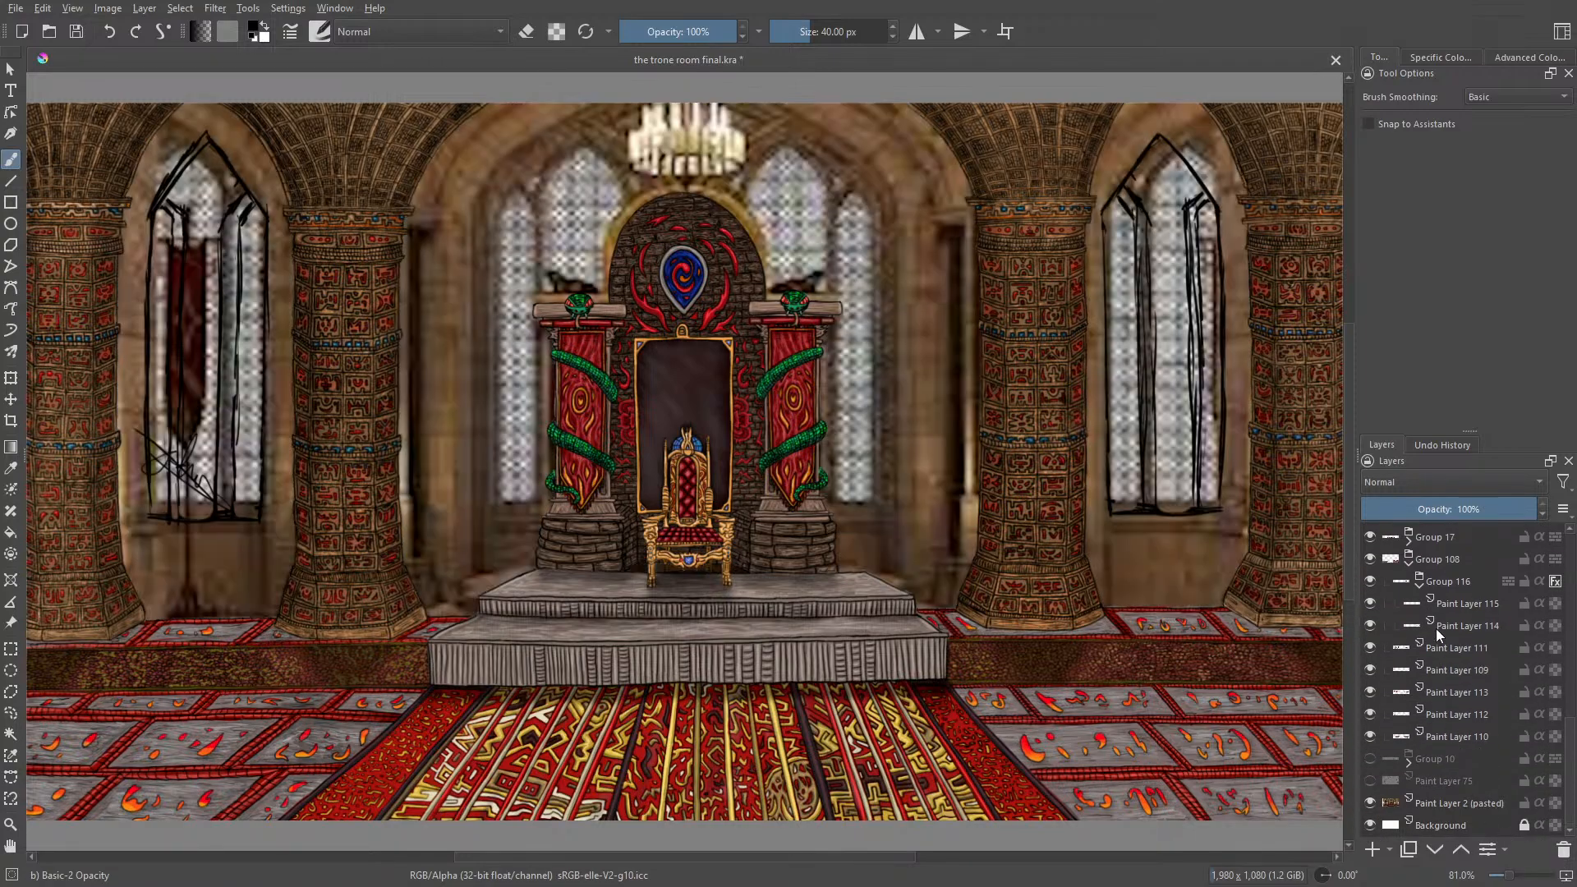
Step: Toggle the visibility of Paint Layer 114, Paint Layer 115, Group 108 and Group 17 to check the floor and step layers
left_click(1456, 622)
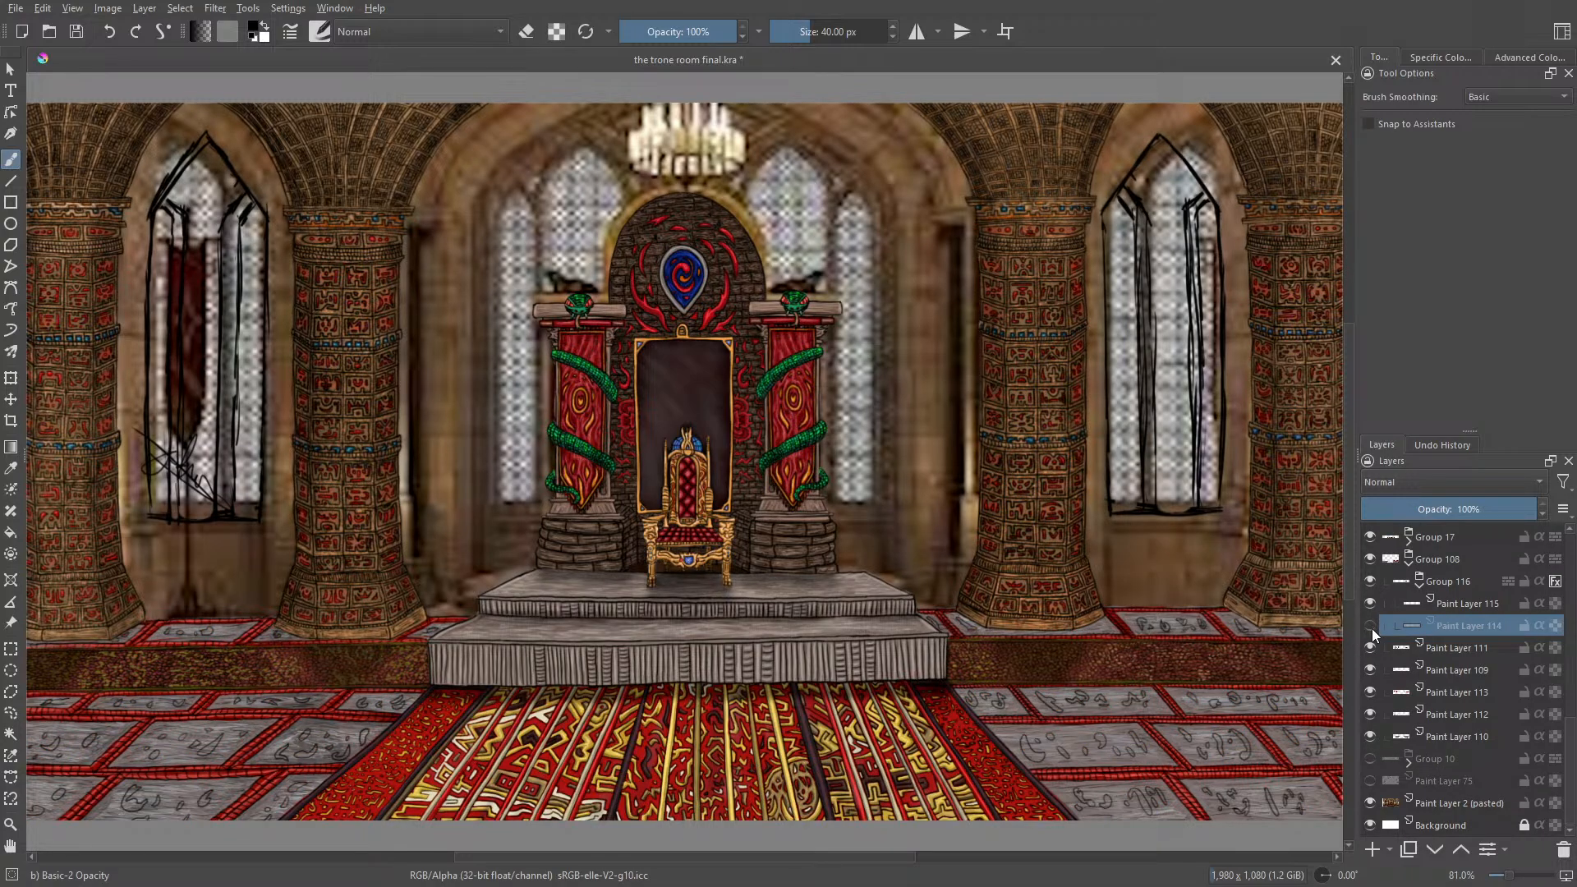
left_click(1371, 603)
left_click(1373, 602)
left_click(1369, 558)
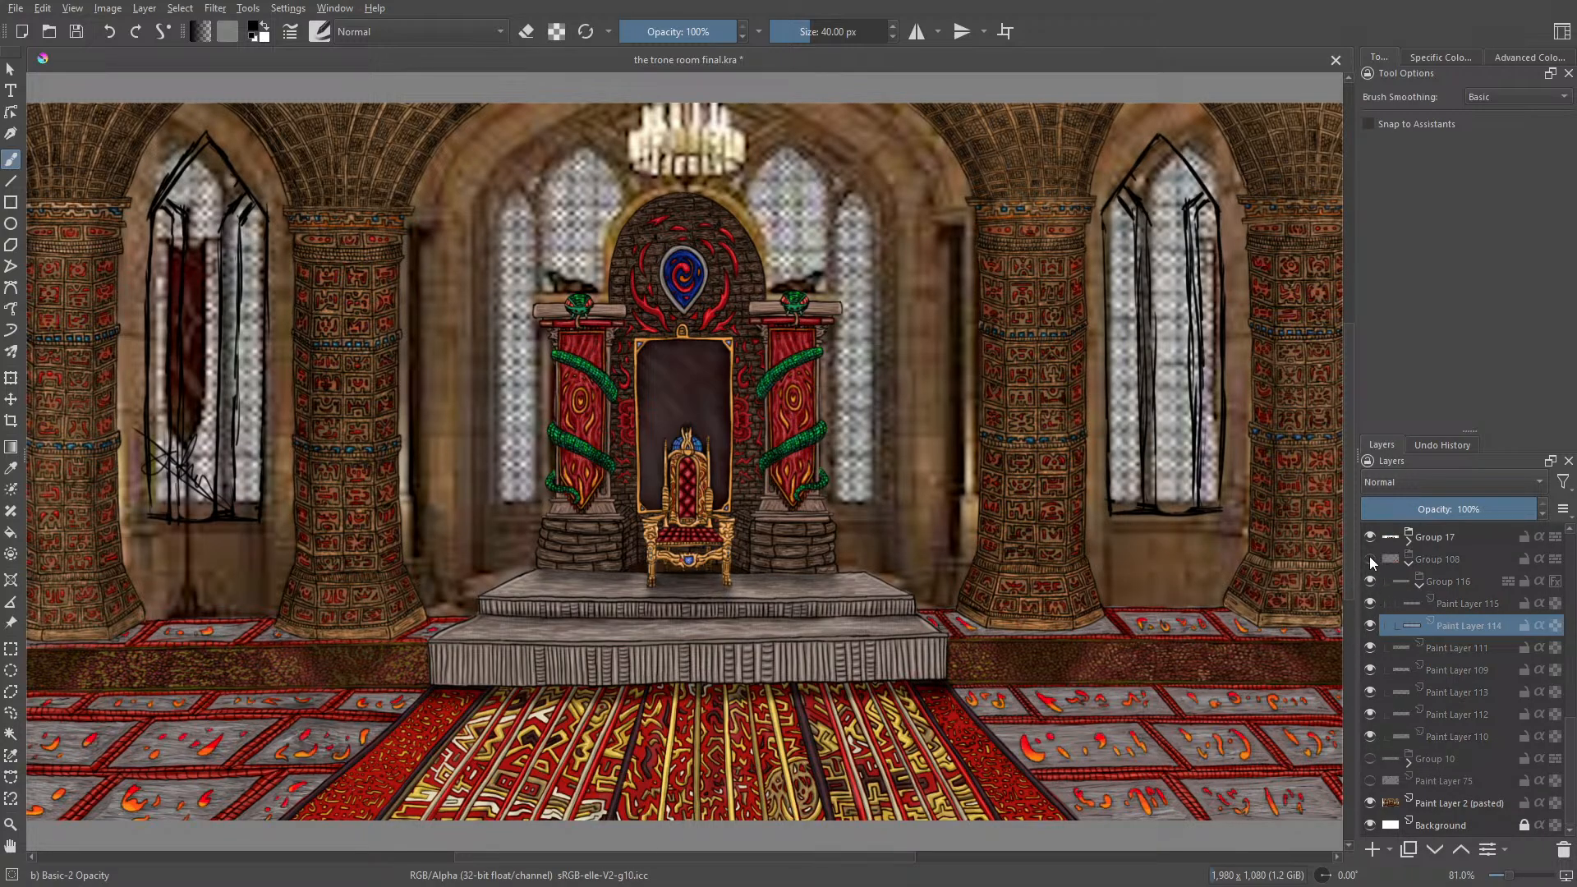
left_click(1370, 558)
left_click(1370, 537)
left_click(1371, 536)
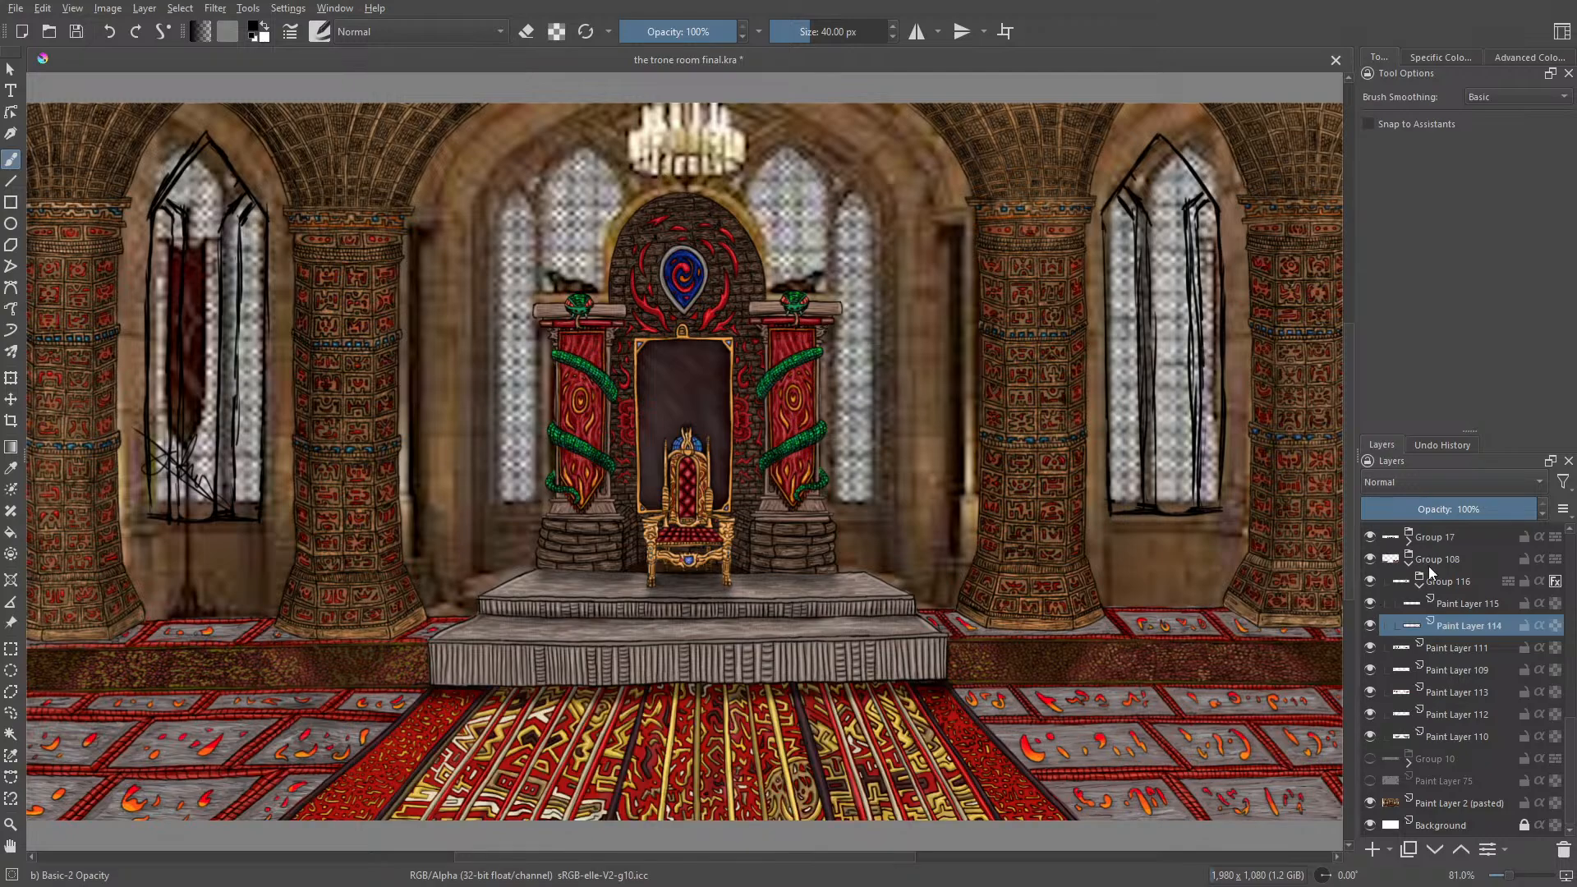
scroll(1569, 636, "up", 5)
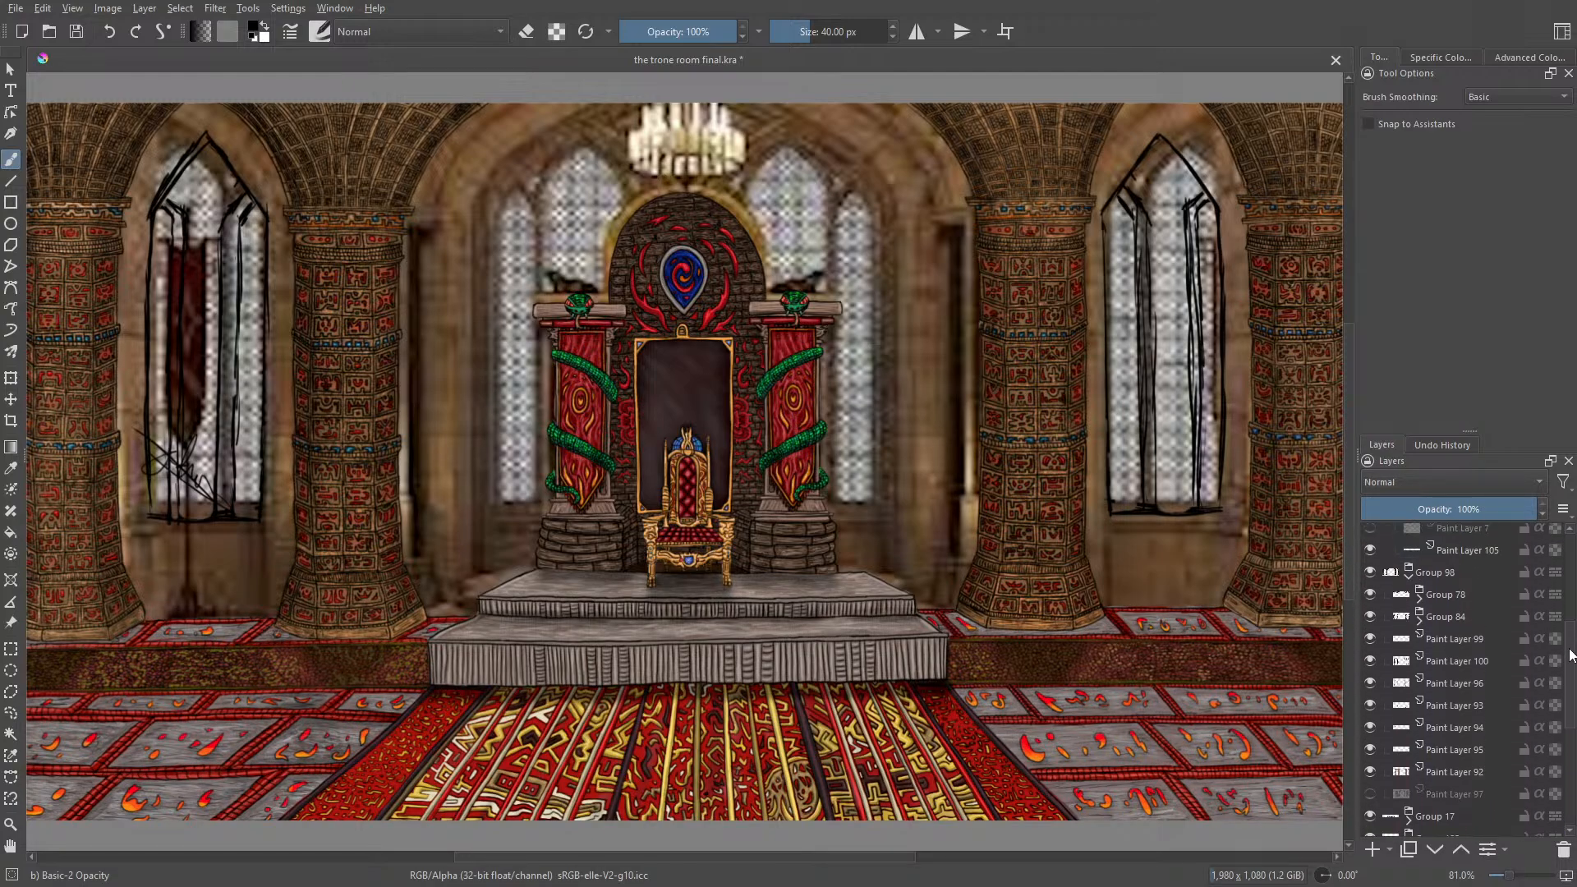
scroll(1571, 631, "up", 3)
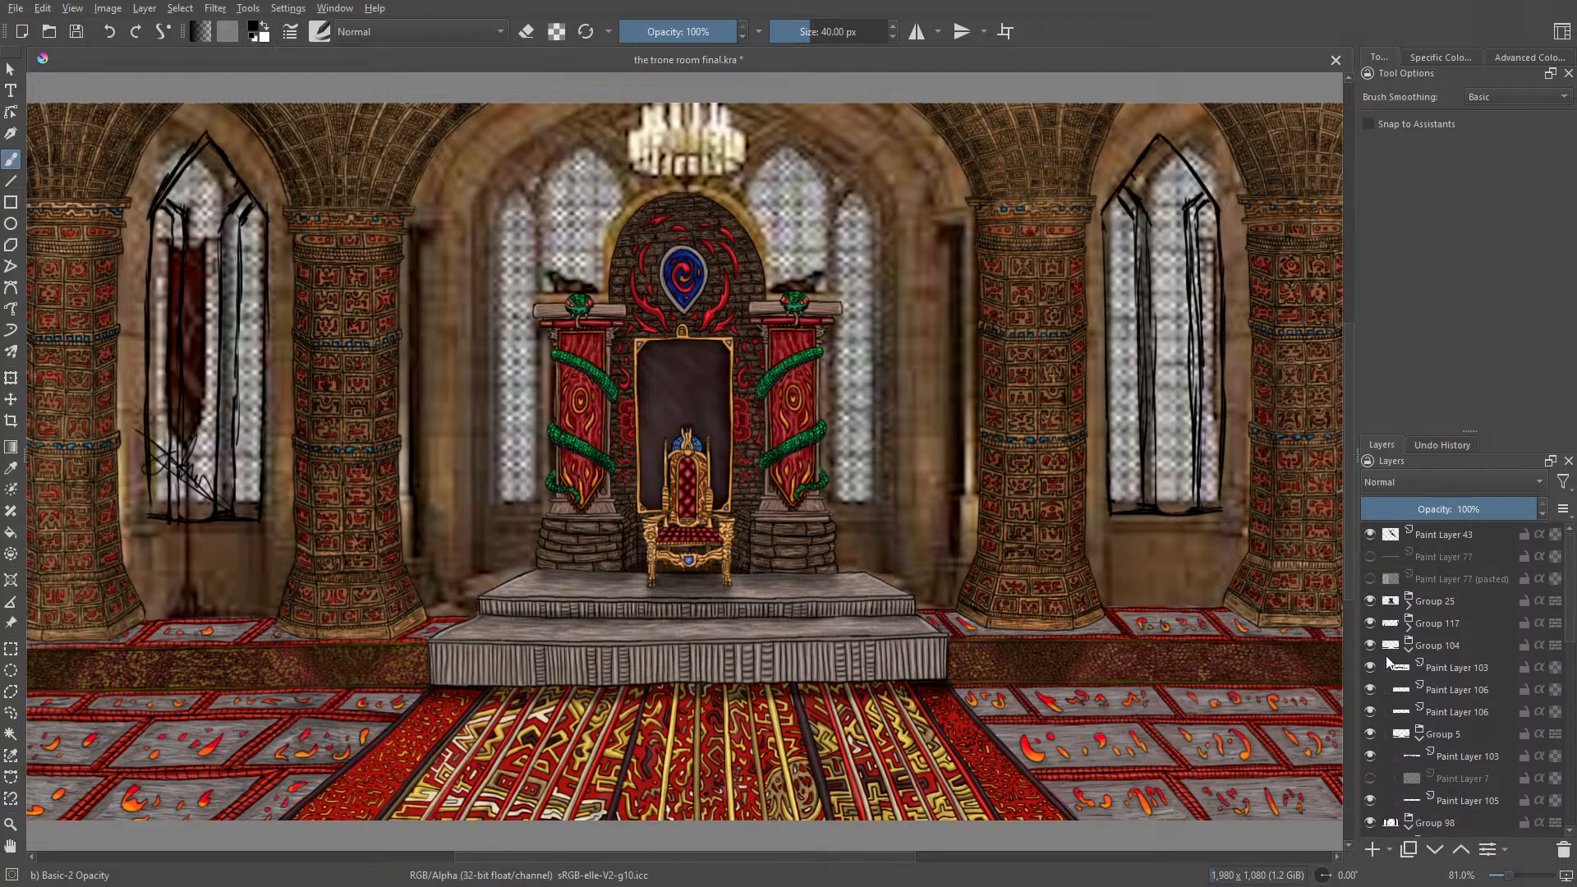
Step: Collapse Group 104 and toggle the visibility of Group 104, Group 25 and Group 117 to check what each contains
left_click(1406, 652)
left_click(1370, 646)
left_click(1370, 646)
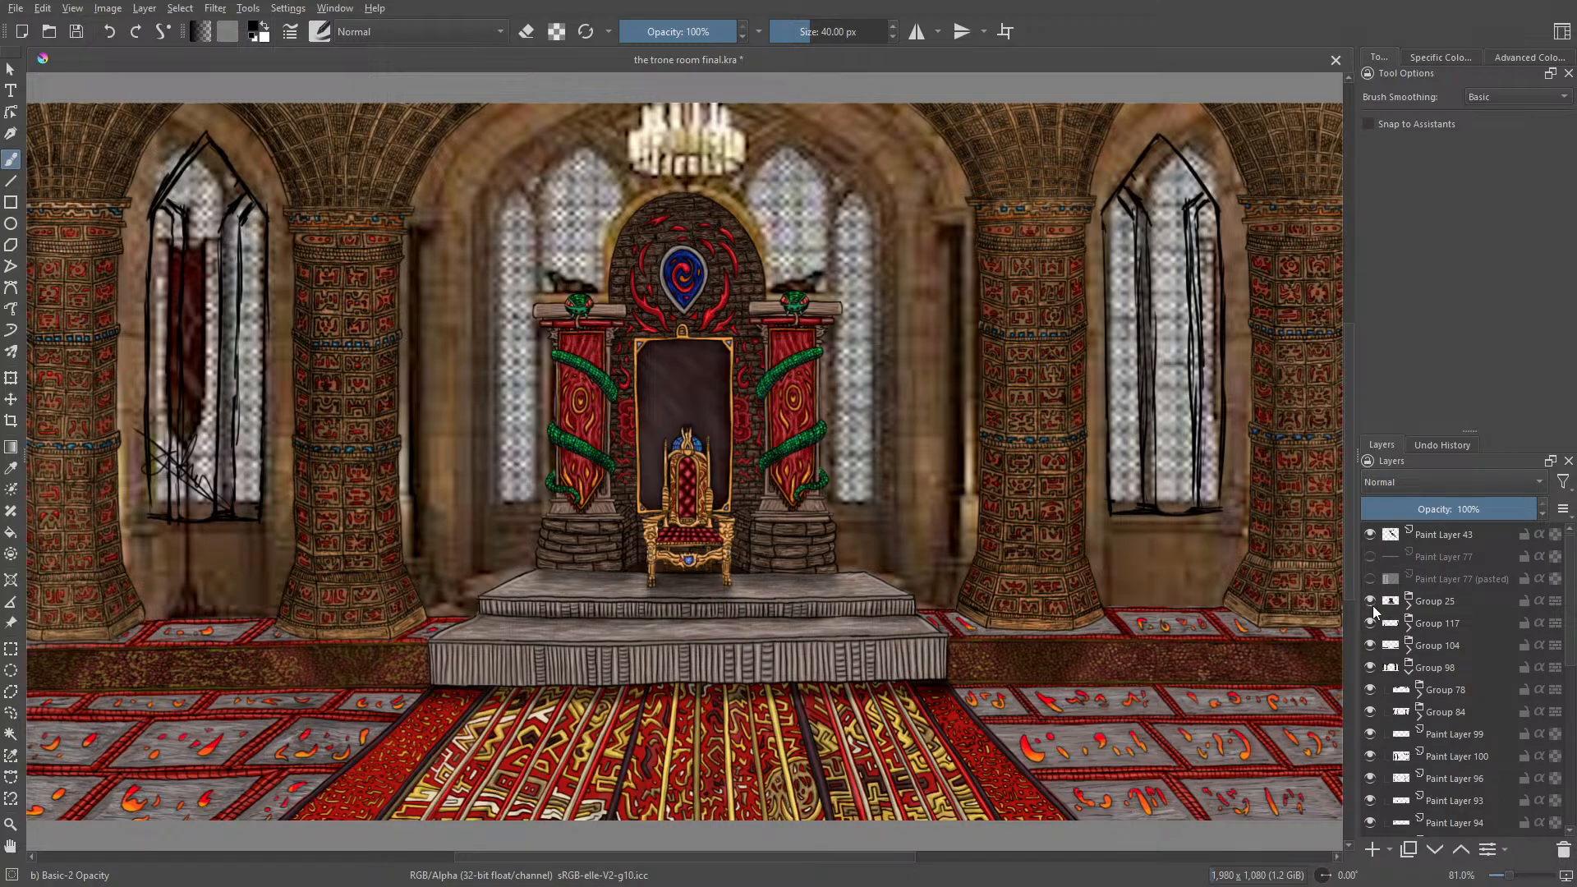
left_click(1370, 600)
left_click(1370, 601)
left_click(1371, 622)
left_click(1372, 623)
Step: Identify the right-hand window sketch on the lower Paint Layer 4 in Group 117 and move it slightly to the right
left_click(1410, 625)
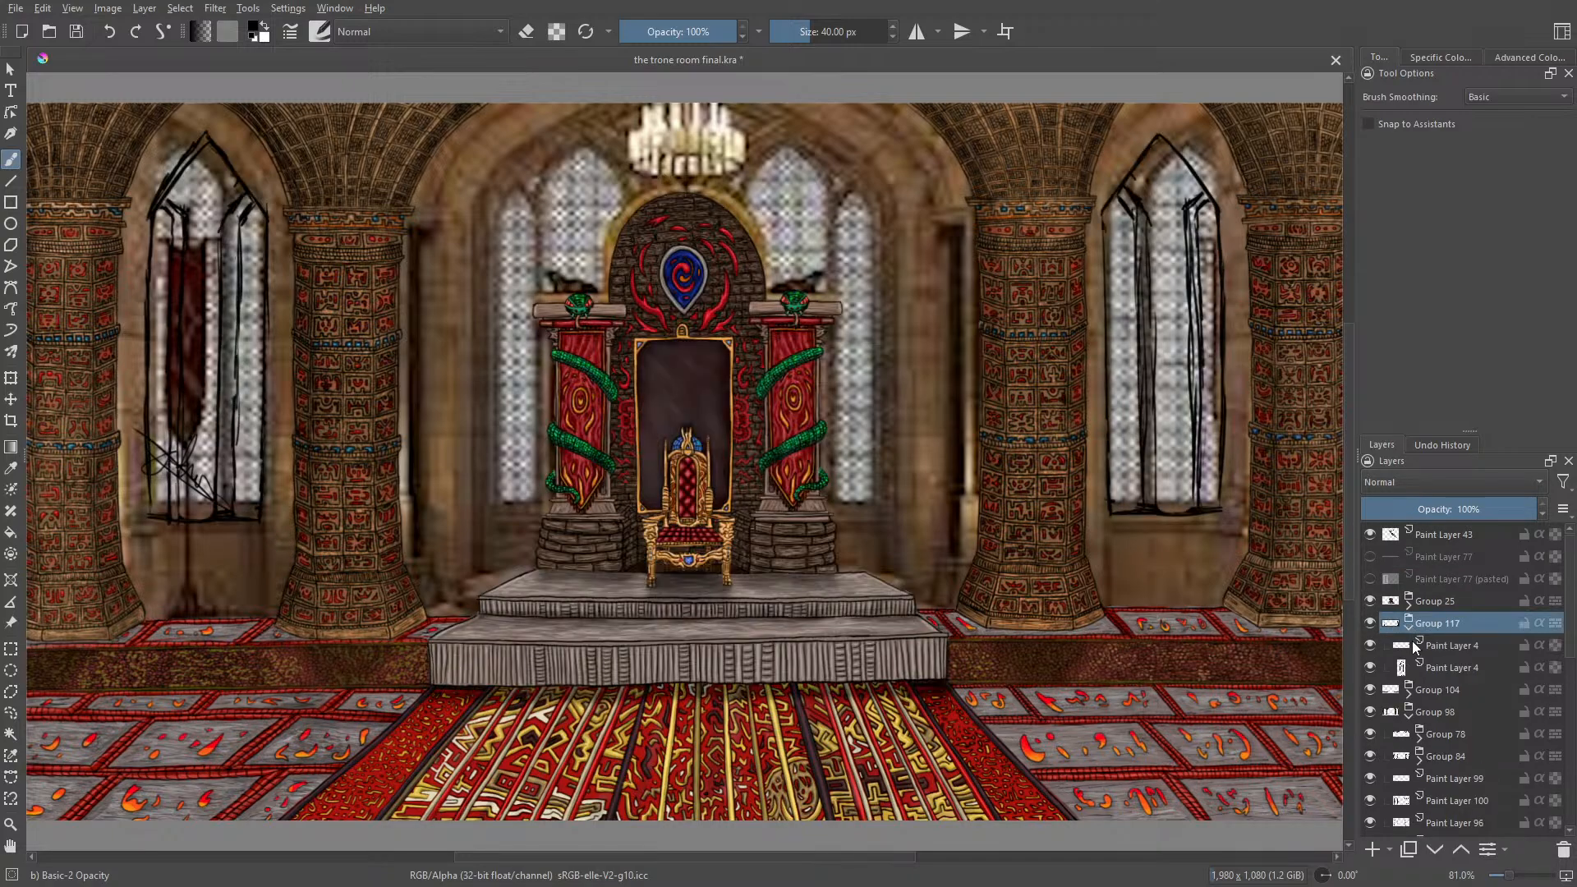
left_click(1370, 667)
left_click(1370, 667)
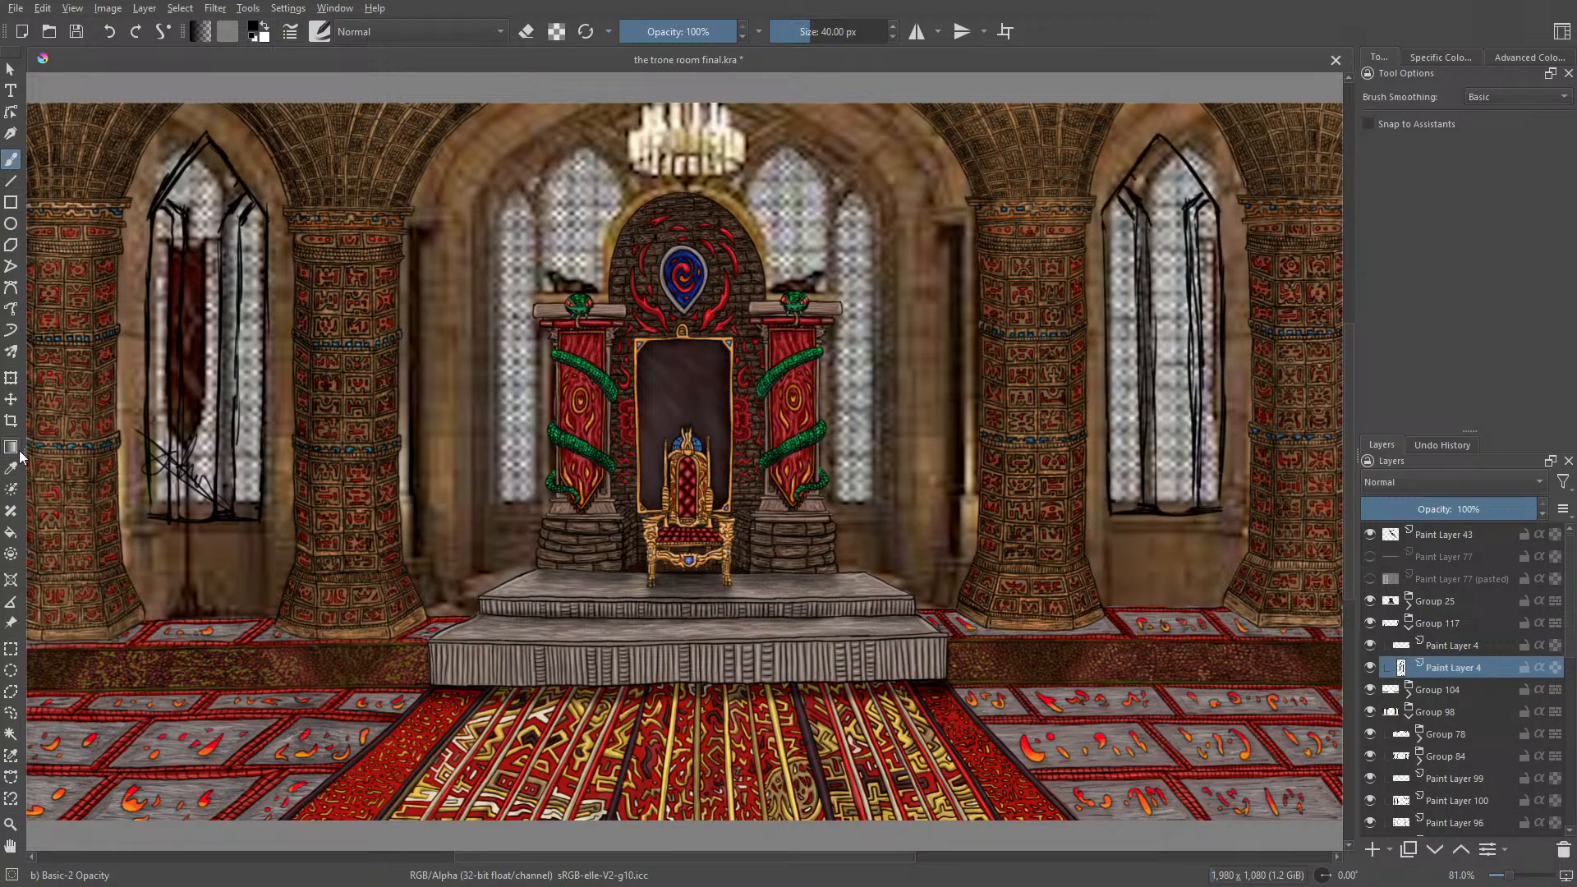
left_click(11, 399)
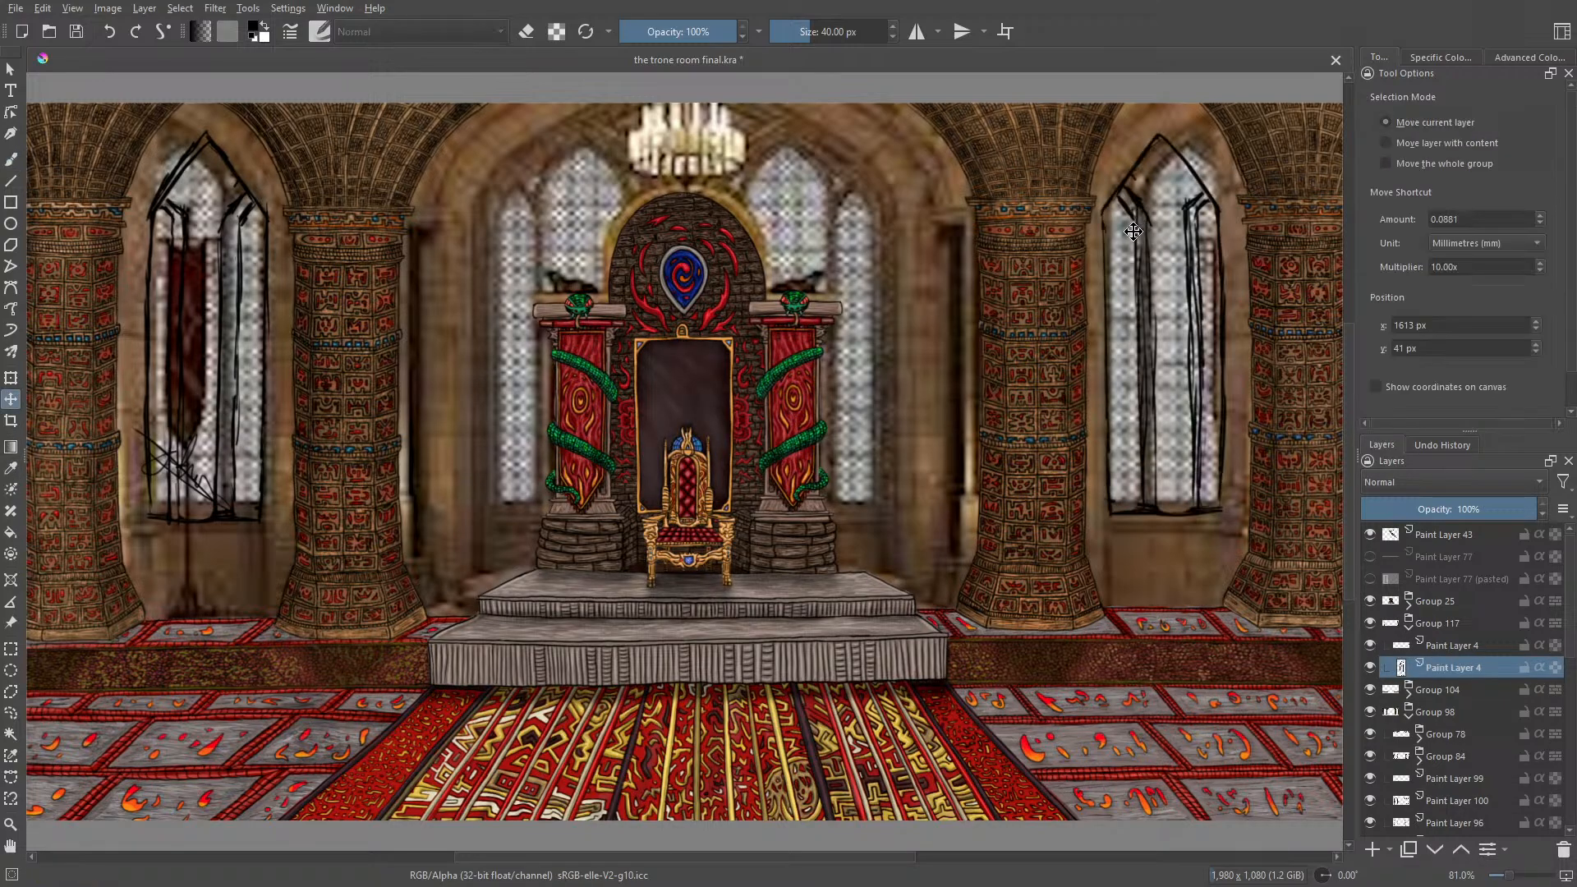
mouse_move(1134, 231)
left_mouse_down()
mouse_move(1168, 229)
mouse_move(1114, 434)
mouse_move(1133, 250)
mouse_move(1006, 558)
mouse_move(1169, 248)
left_mouse_up()
left_click_drag(1160, 228, 1155, 221)
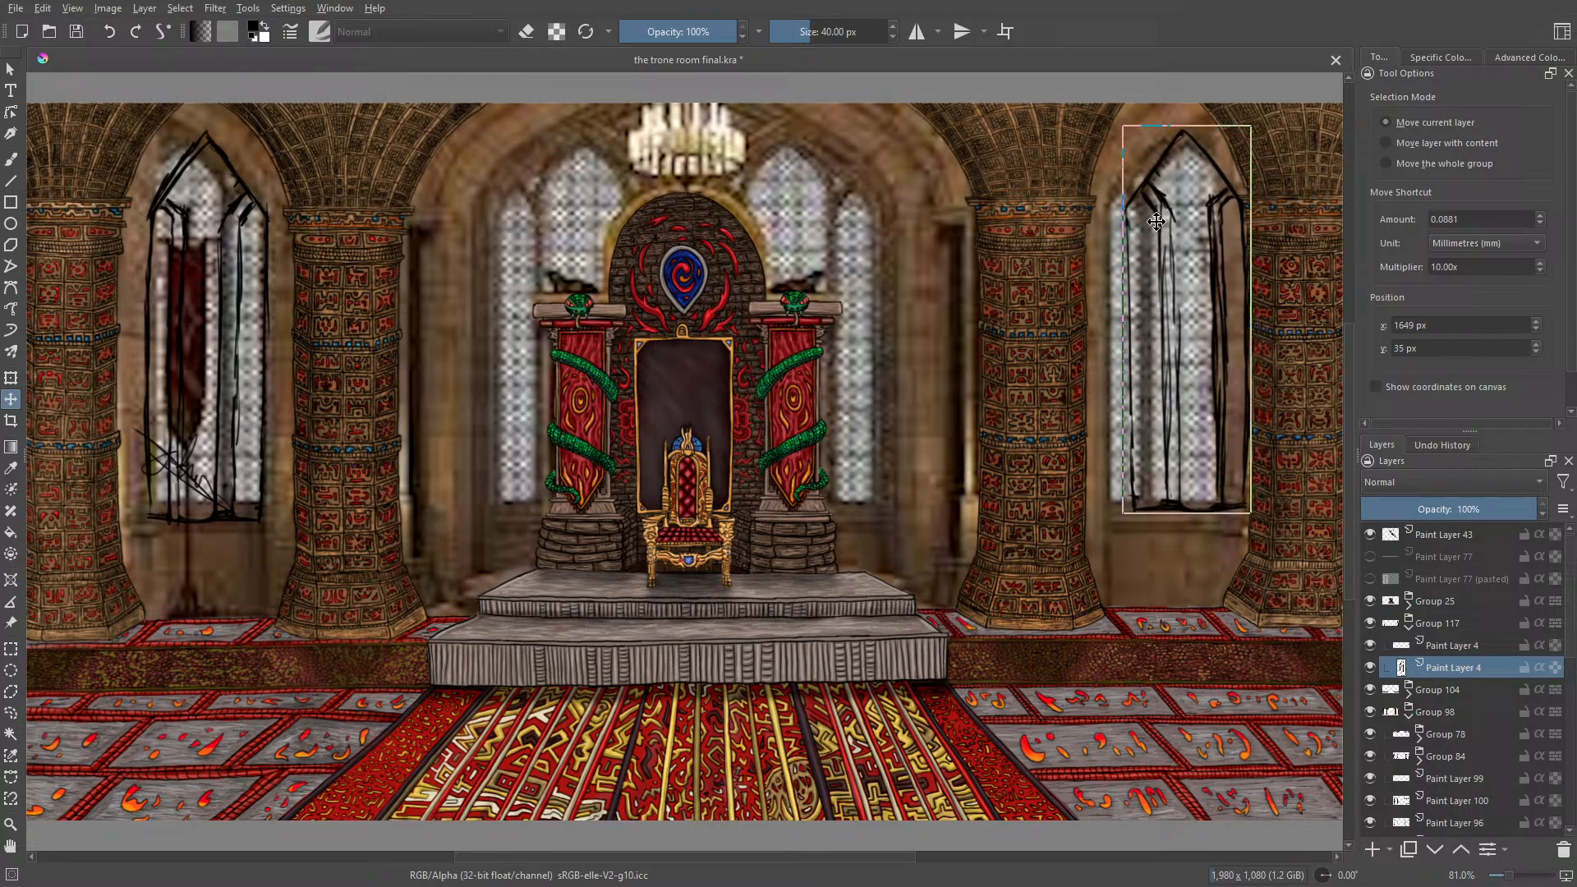
Step: Widen the right-hand window sketch with a free transform so that it spans the window opening in the reference photo
left_click(11, 378)
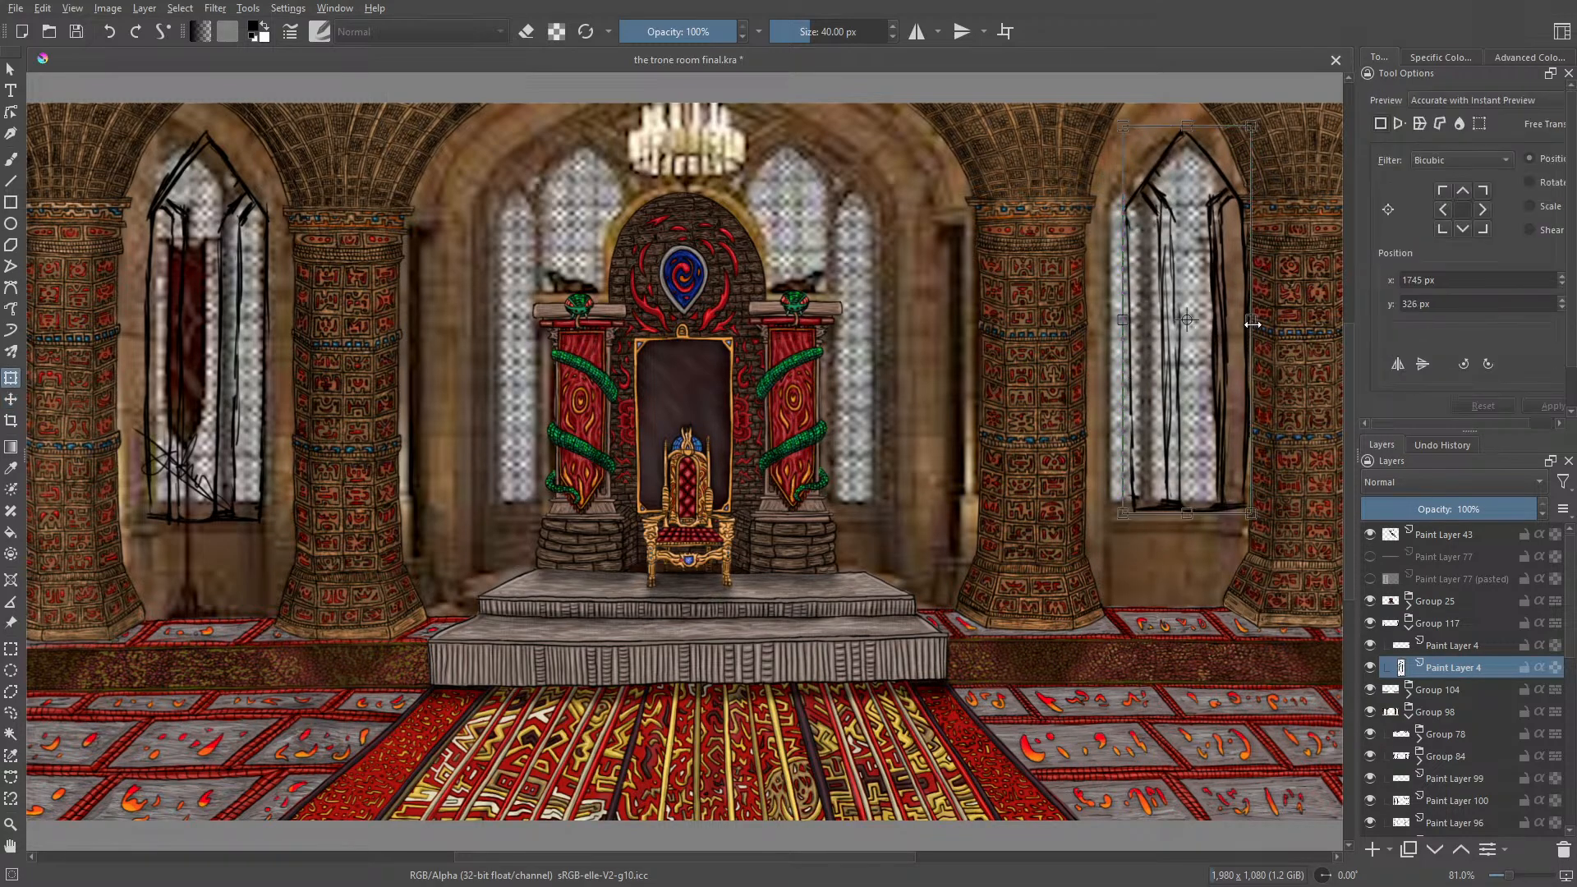
mouse_move(1251, 319)
left_mouse_down()
mouse_move(1231, 315)
mouse_move(1247, 320)
left_mouse_up()
left_click_drag(1124, 319, 1104, 320)
left_click_drag(1247, 320, 1252, 320)
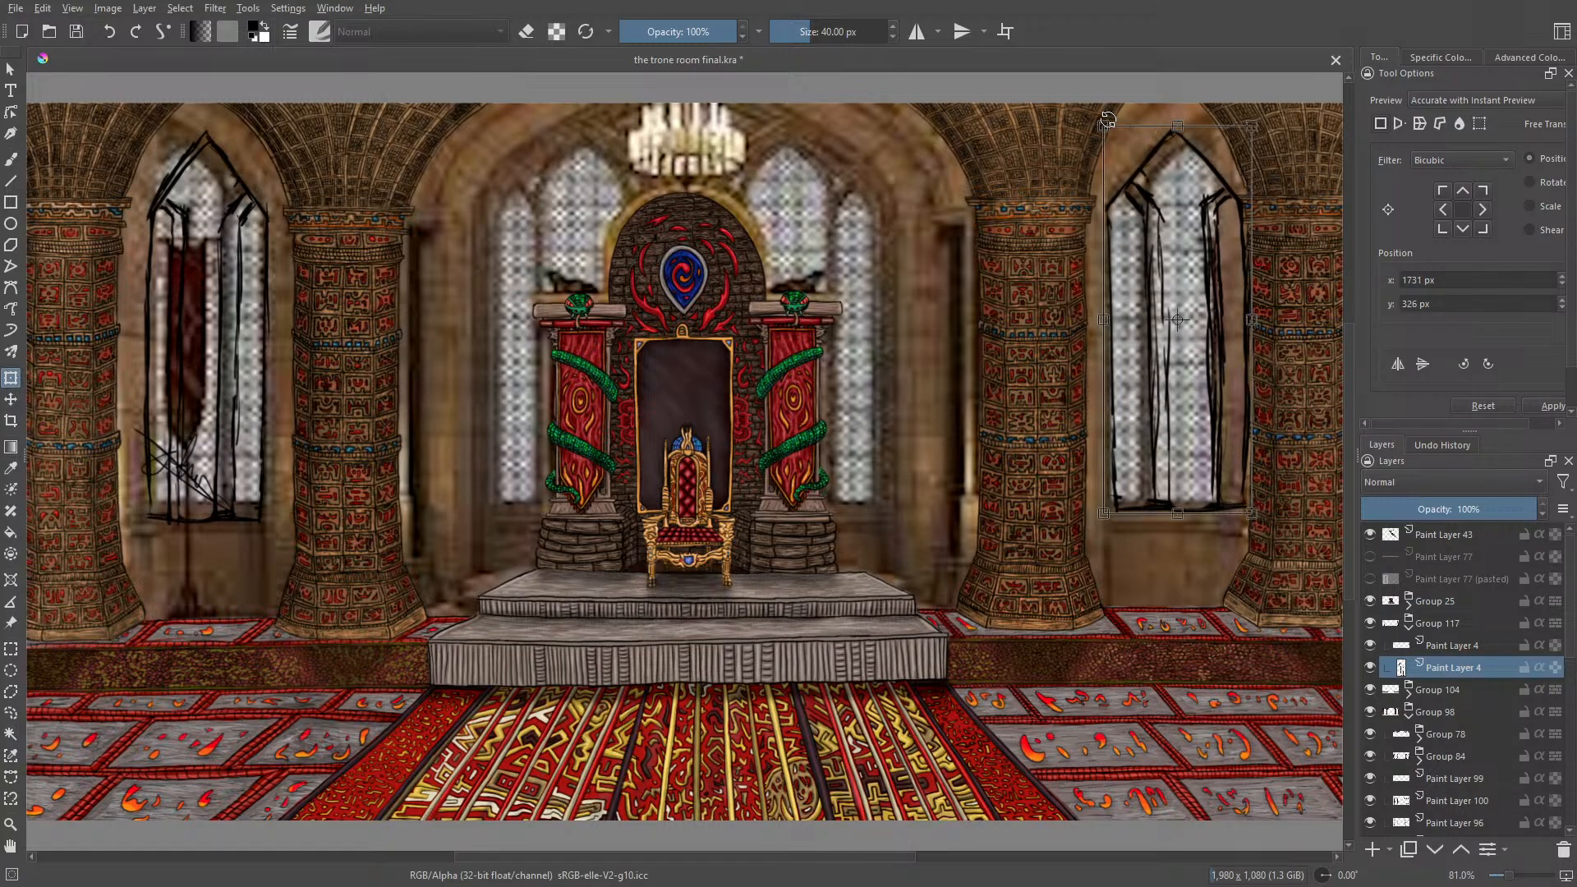
Step: Erase the outer right line of the right-hand window sketch using Eraser Soft at 60 px
key("e")
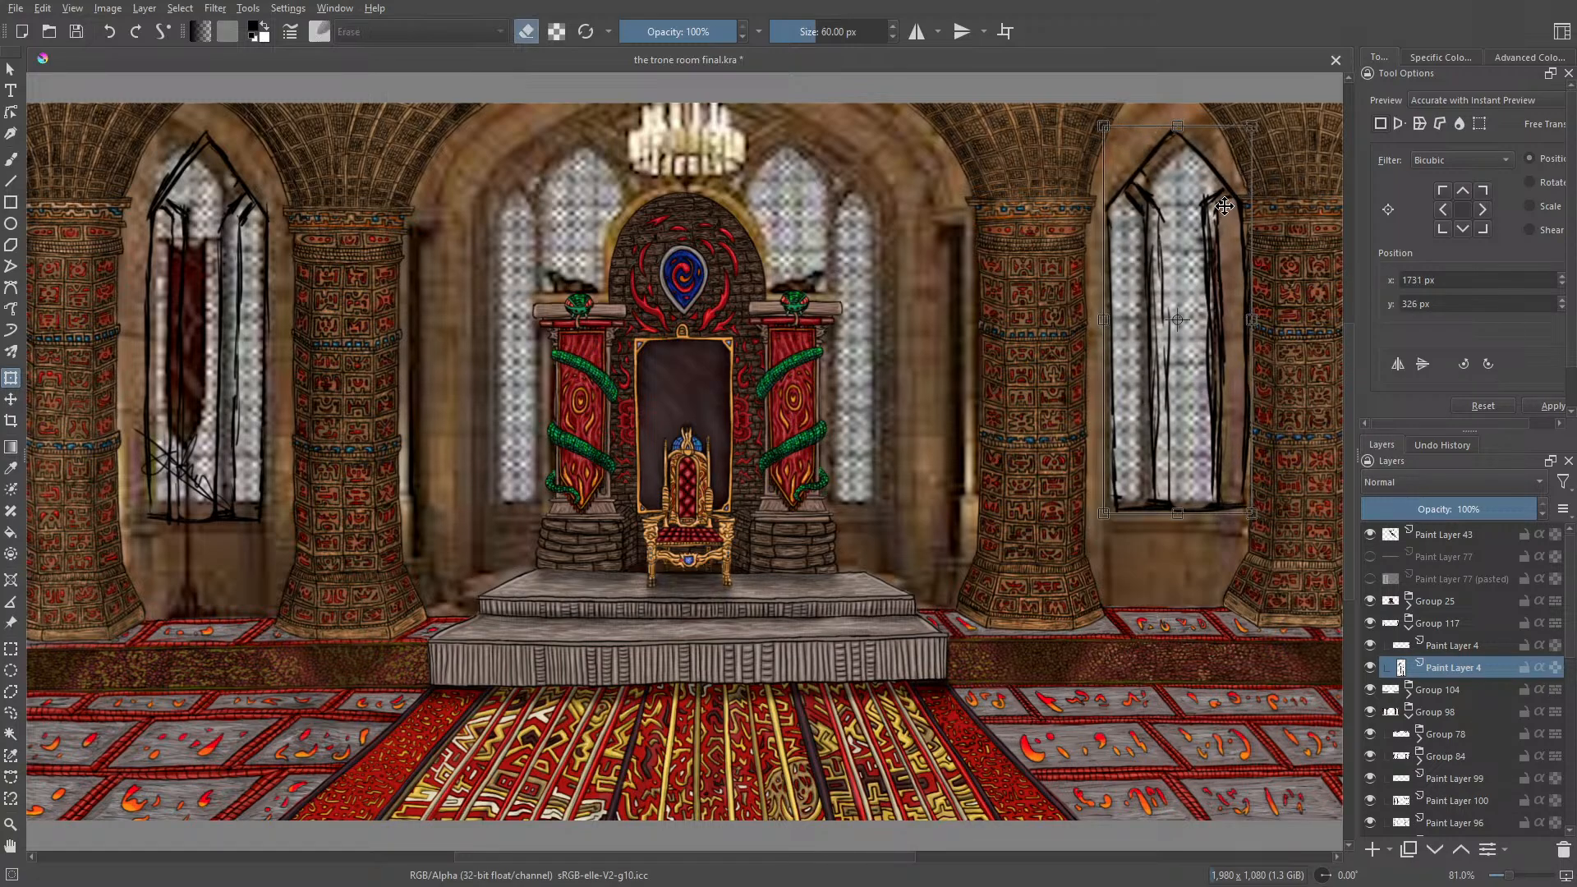
left_click(7, 159)
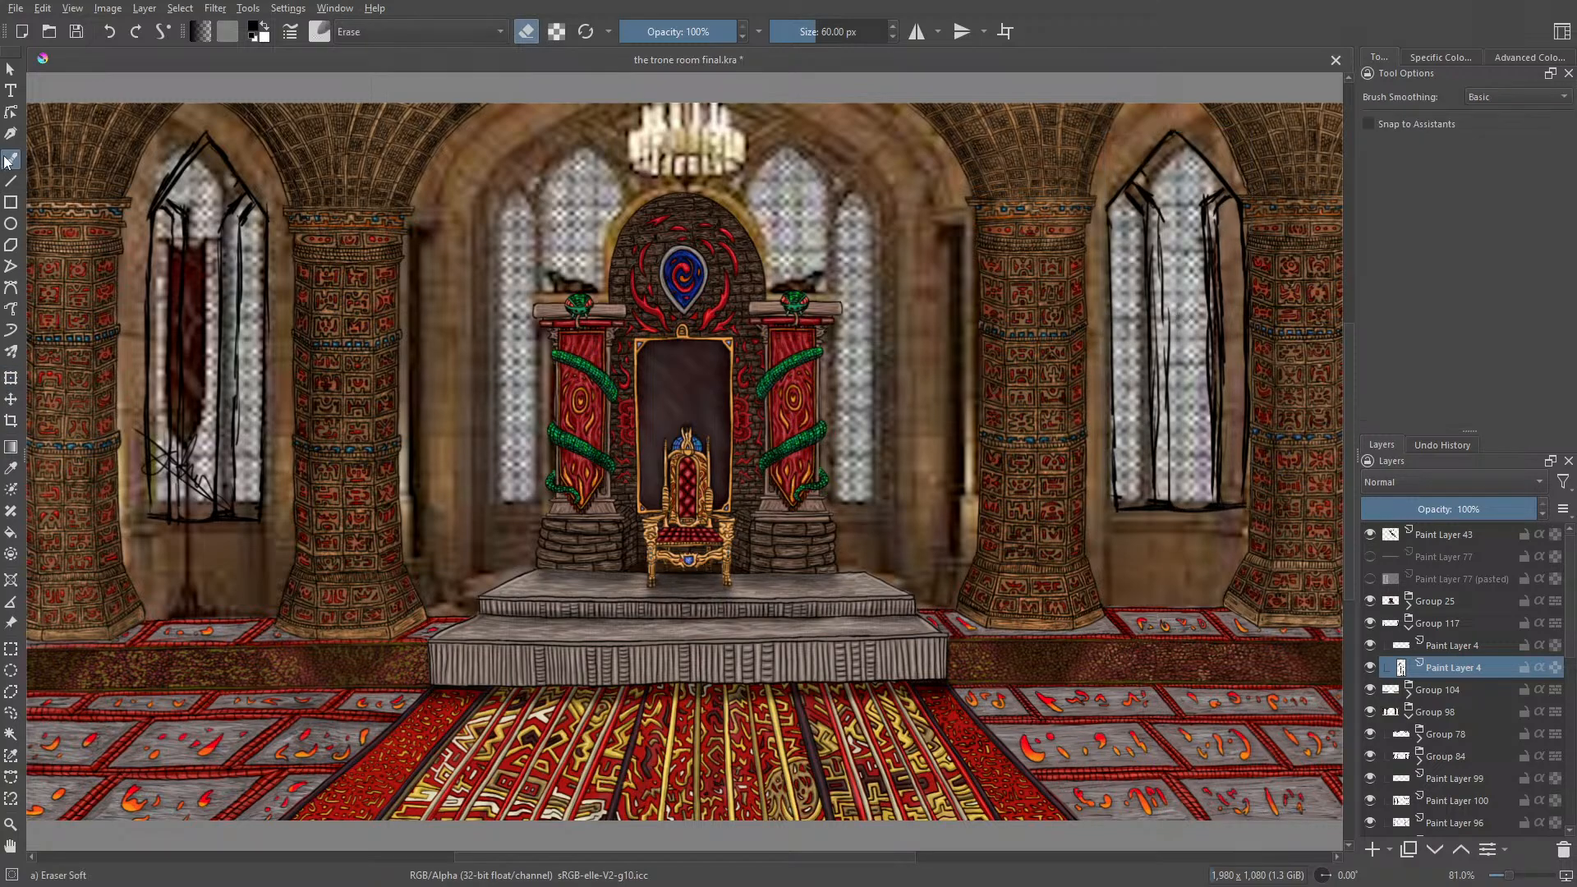
left_click_drag(1239, 203, 1249, 493)
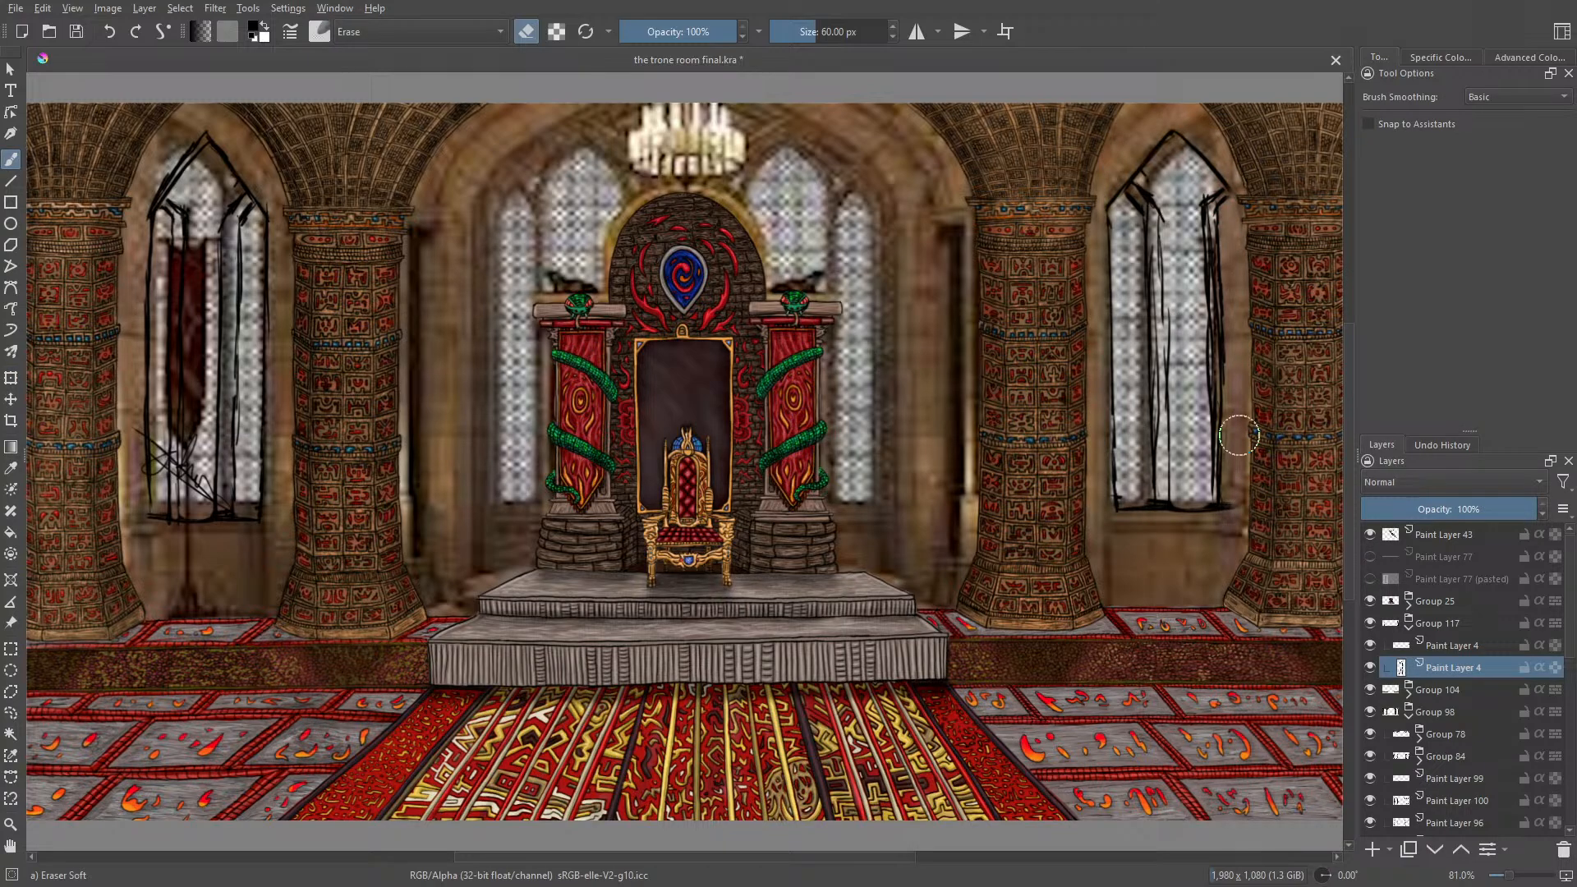
key("ctrl+t")
right_click(951, 512)
left_click(250, 257)
right_click(80, 261)
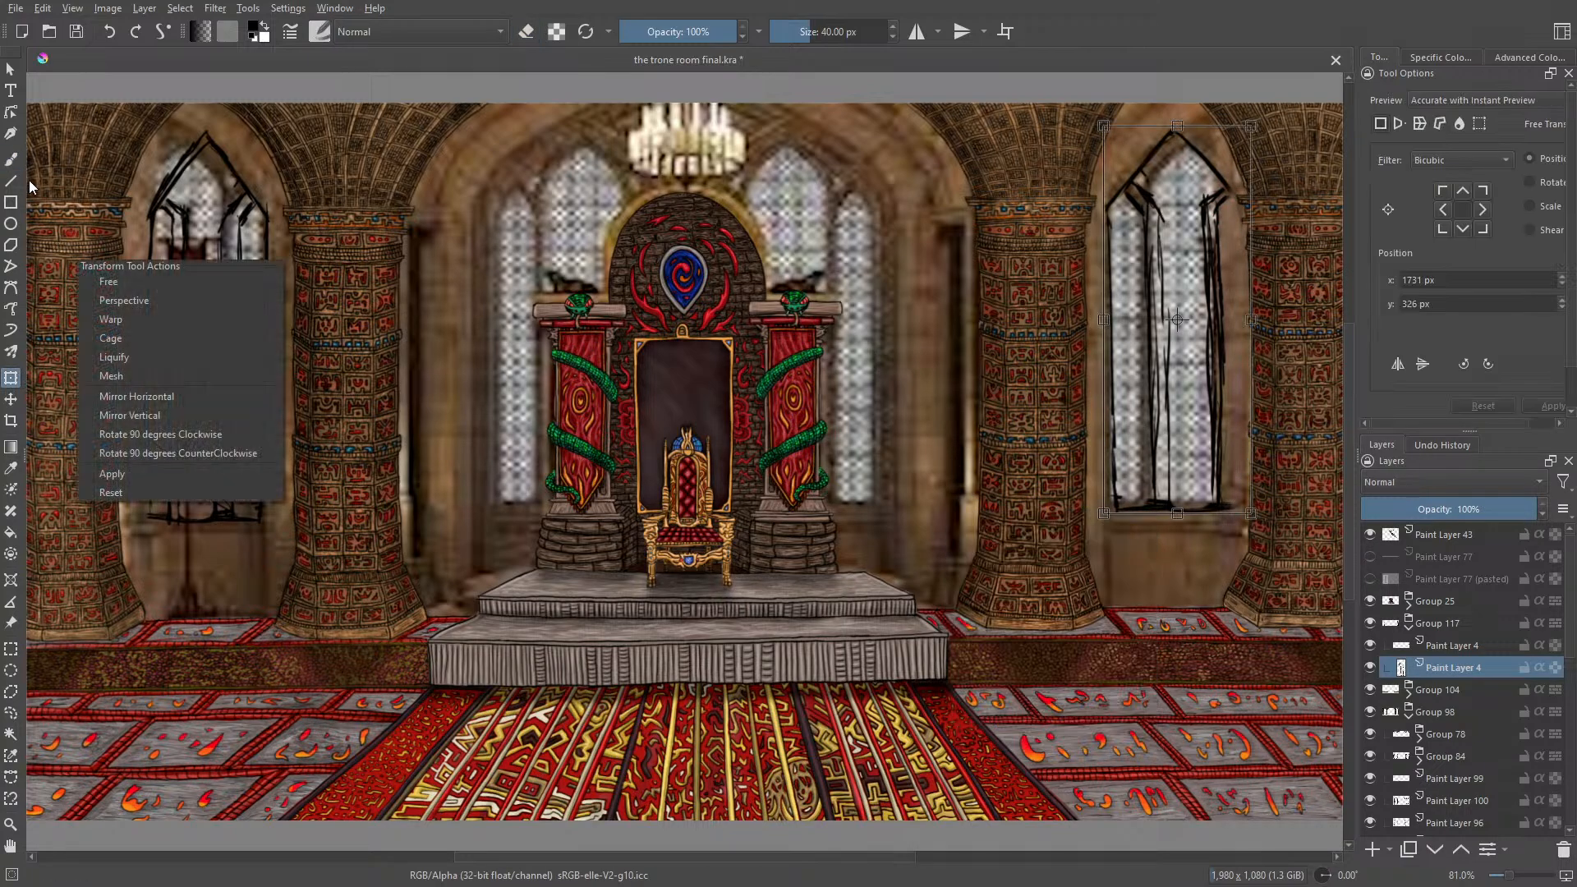
left_click(11, 159)
Step: Choose the Ink-3 Gpen brush at 5 px and draw the stepped sill lines beneath the right-hand window
right_click(953, 526)
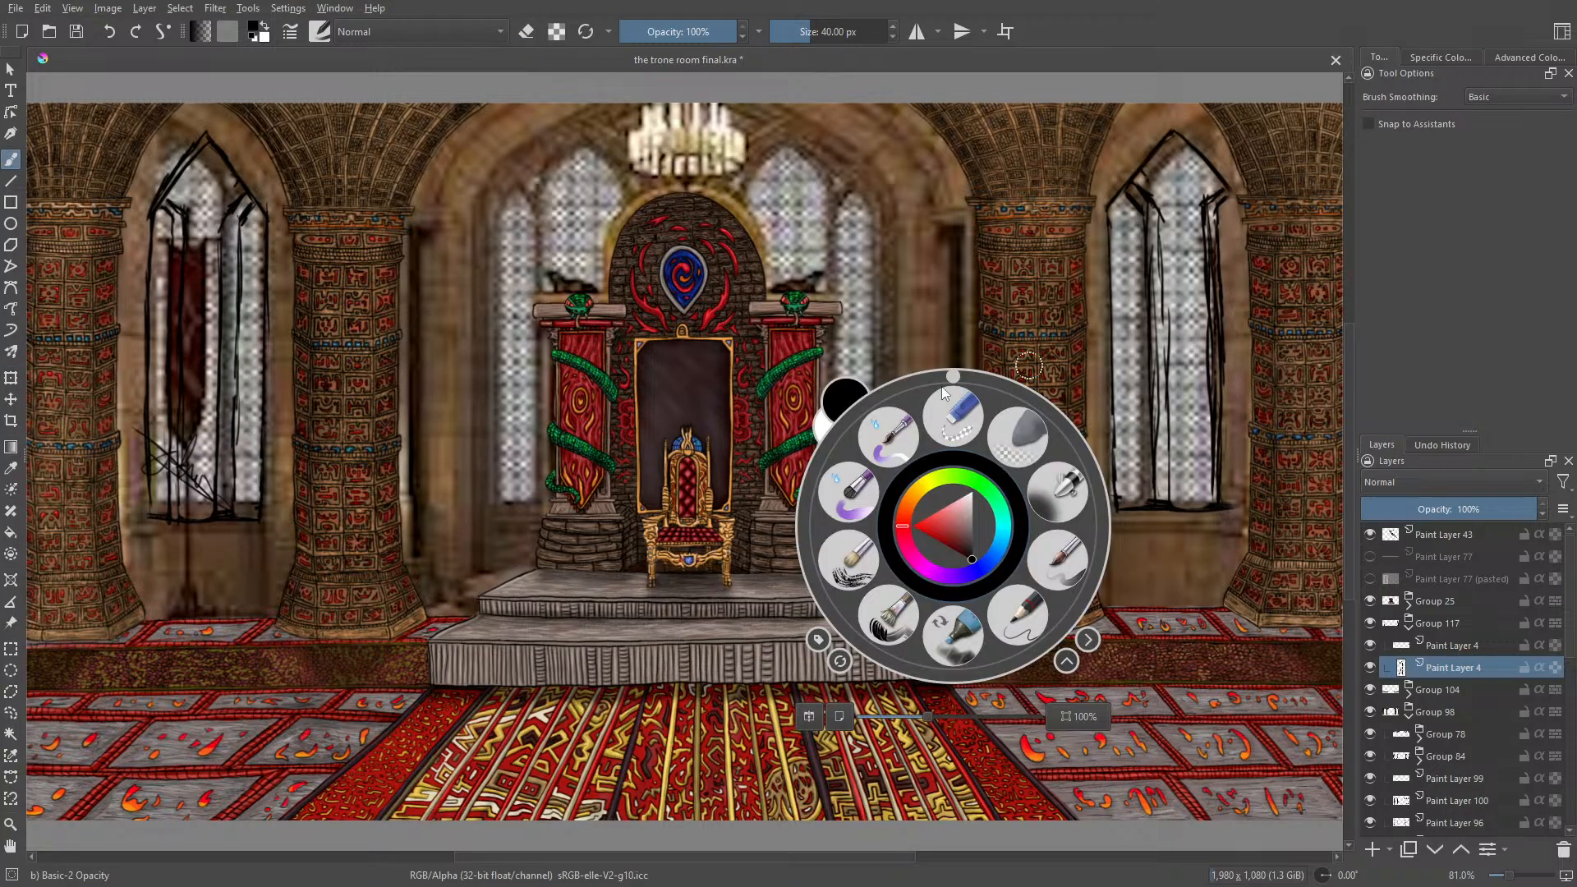
left_click_drag(942, 386, 1119, 530)
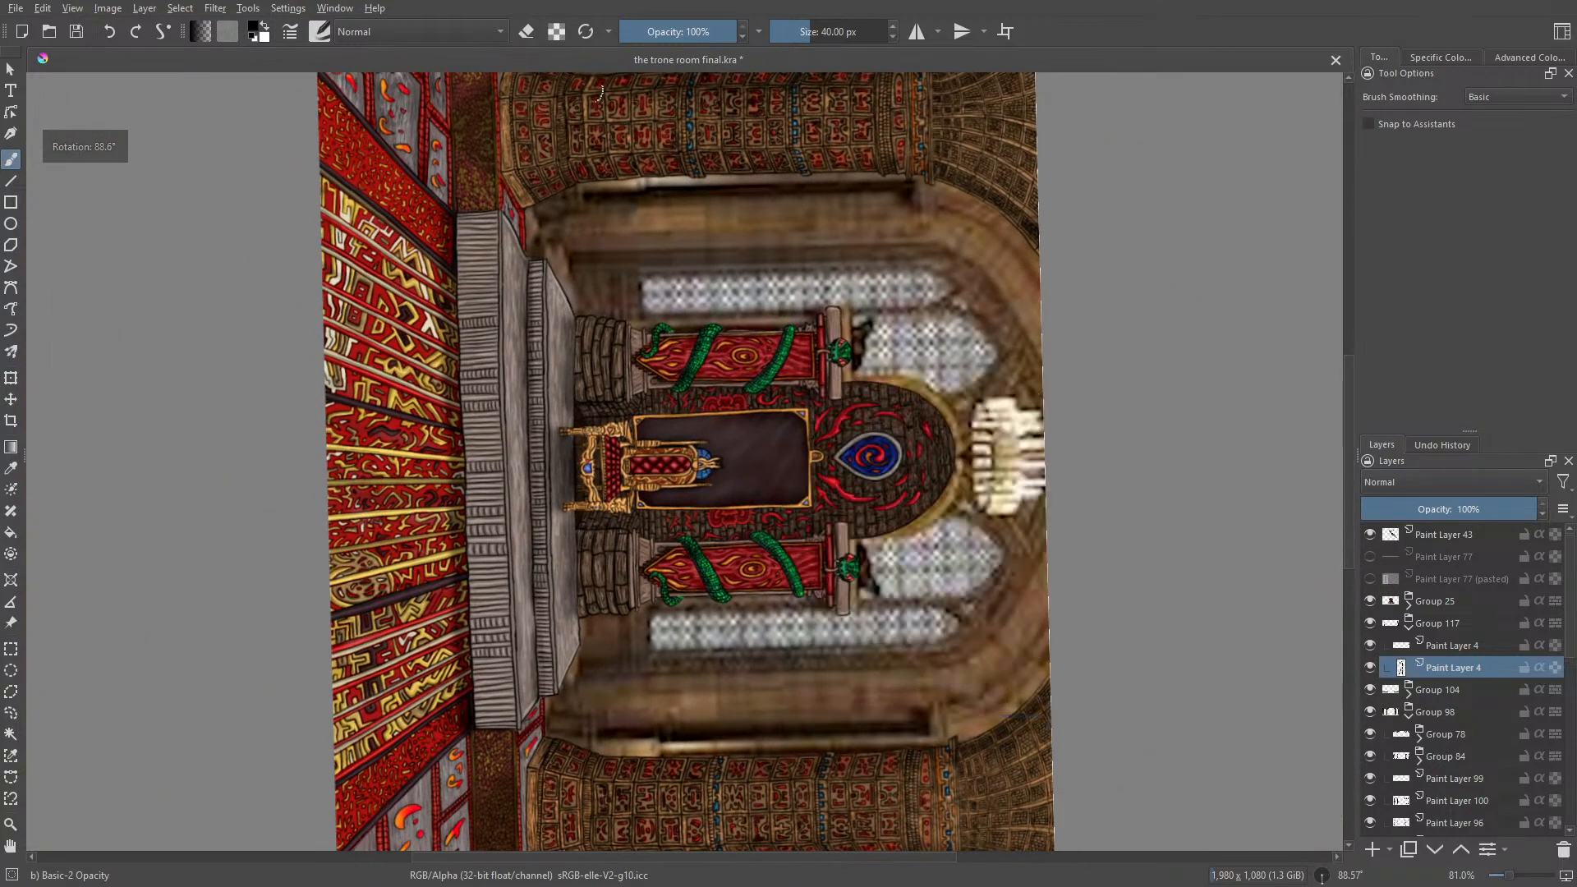
left_click(322, 32)
left_click(550, 110)
right_click(1119, 552)
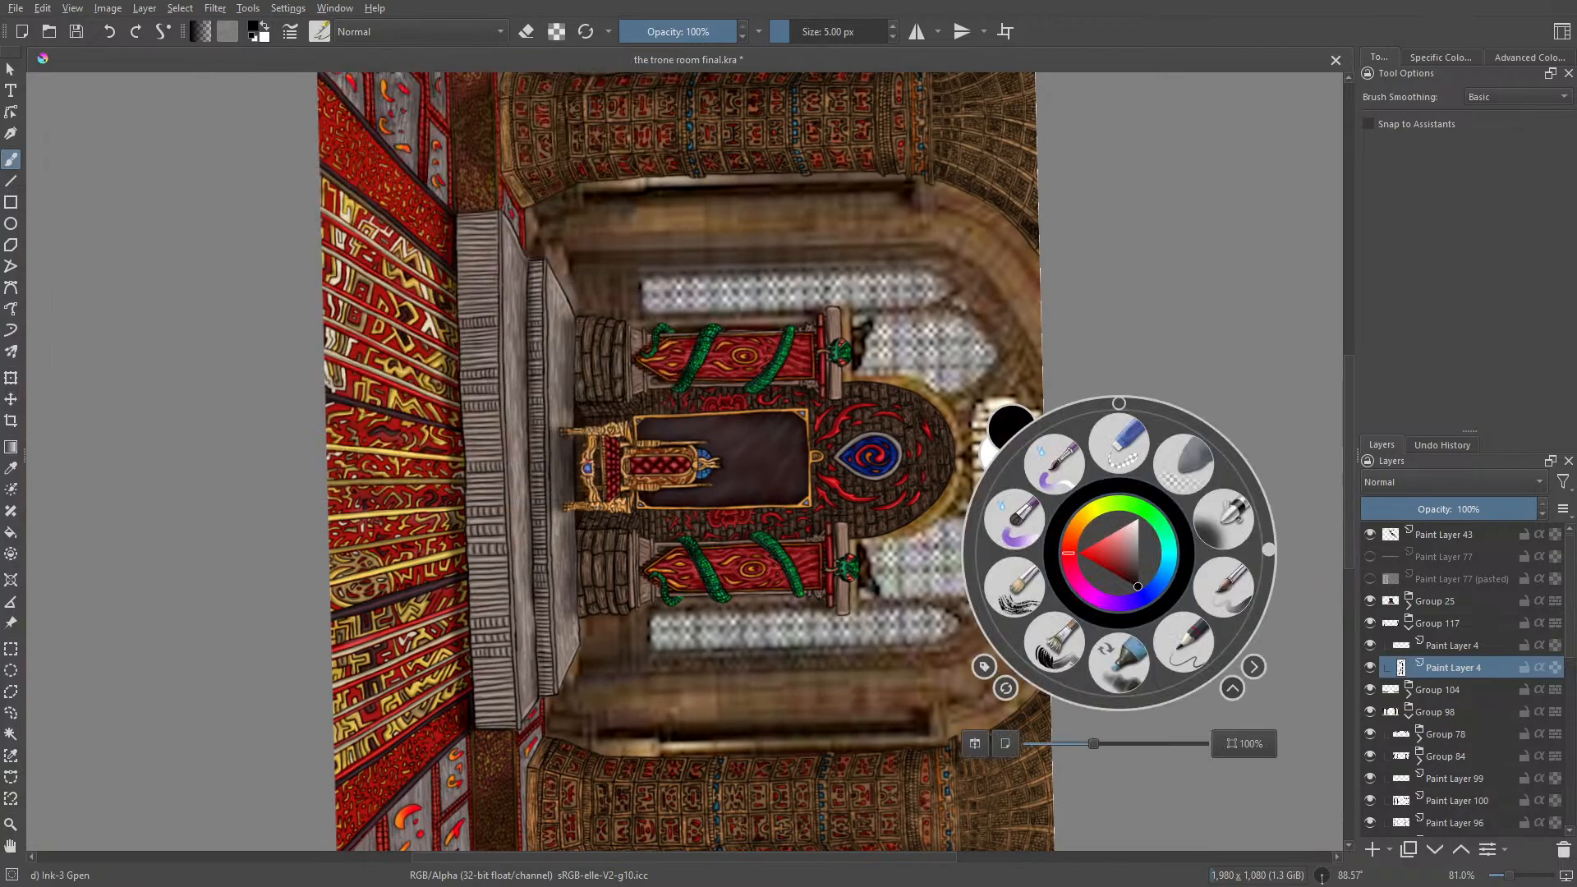
left_click_drag(1348, 459, 1367, 601)
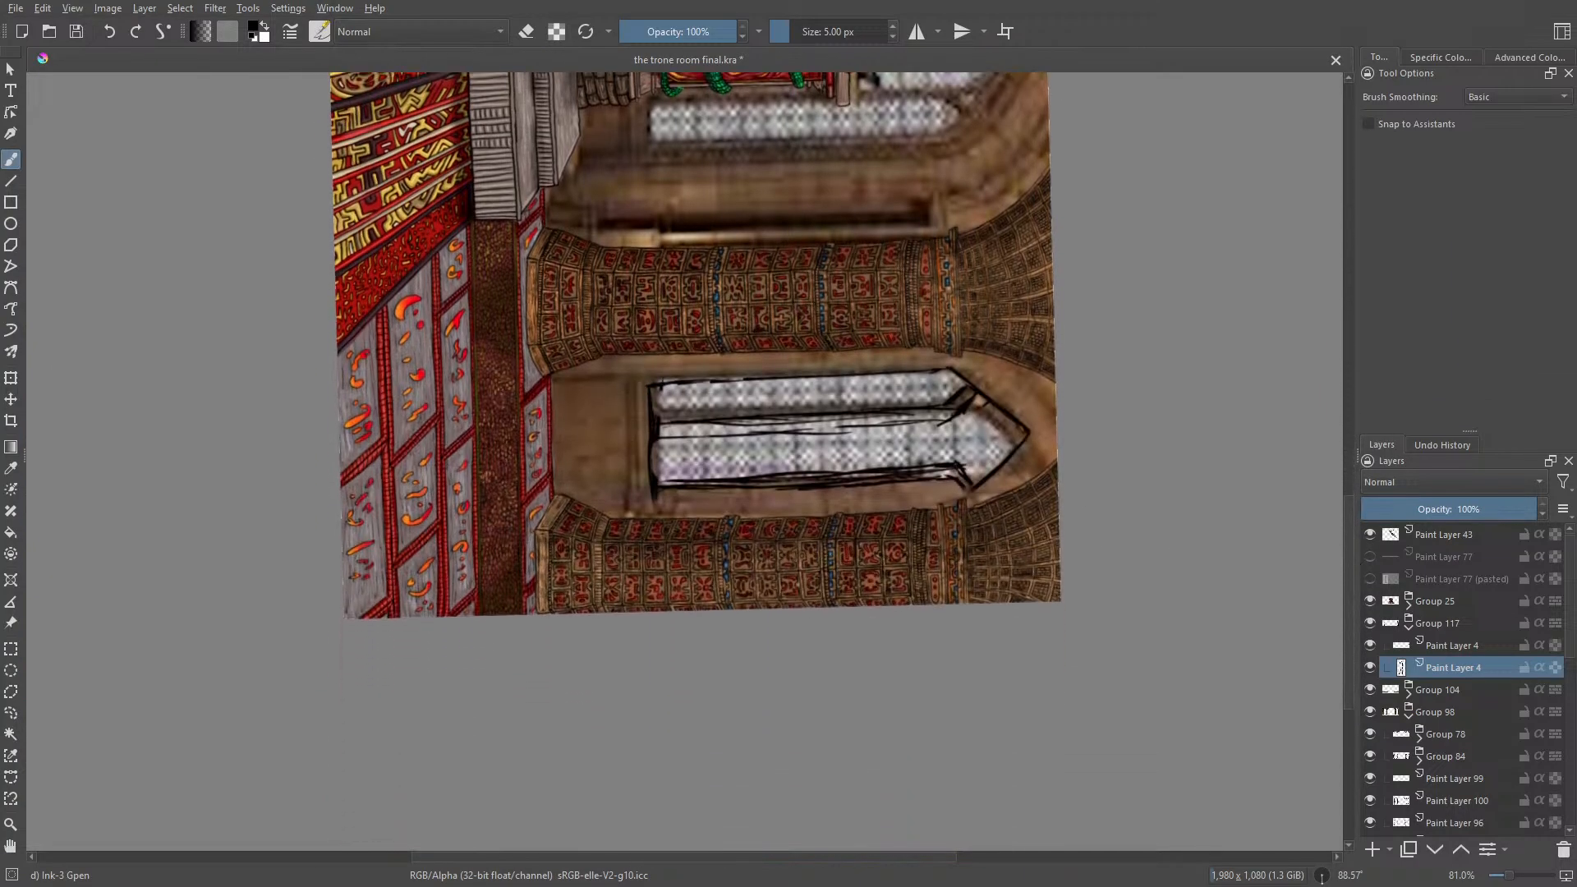
left_click_drag(651, 375, 654, 492)
left_click_drag(634, 378, 636, 469)
left_click_drag(629, 381, 626, 451)
Step: Add a second line along the left slope of the window's pointed arch and erase the old mullion lines inside it
right_click(597, 414)
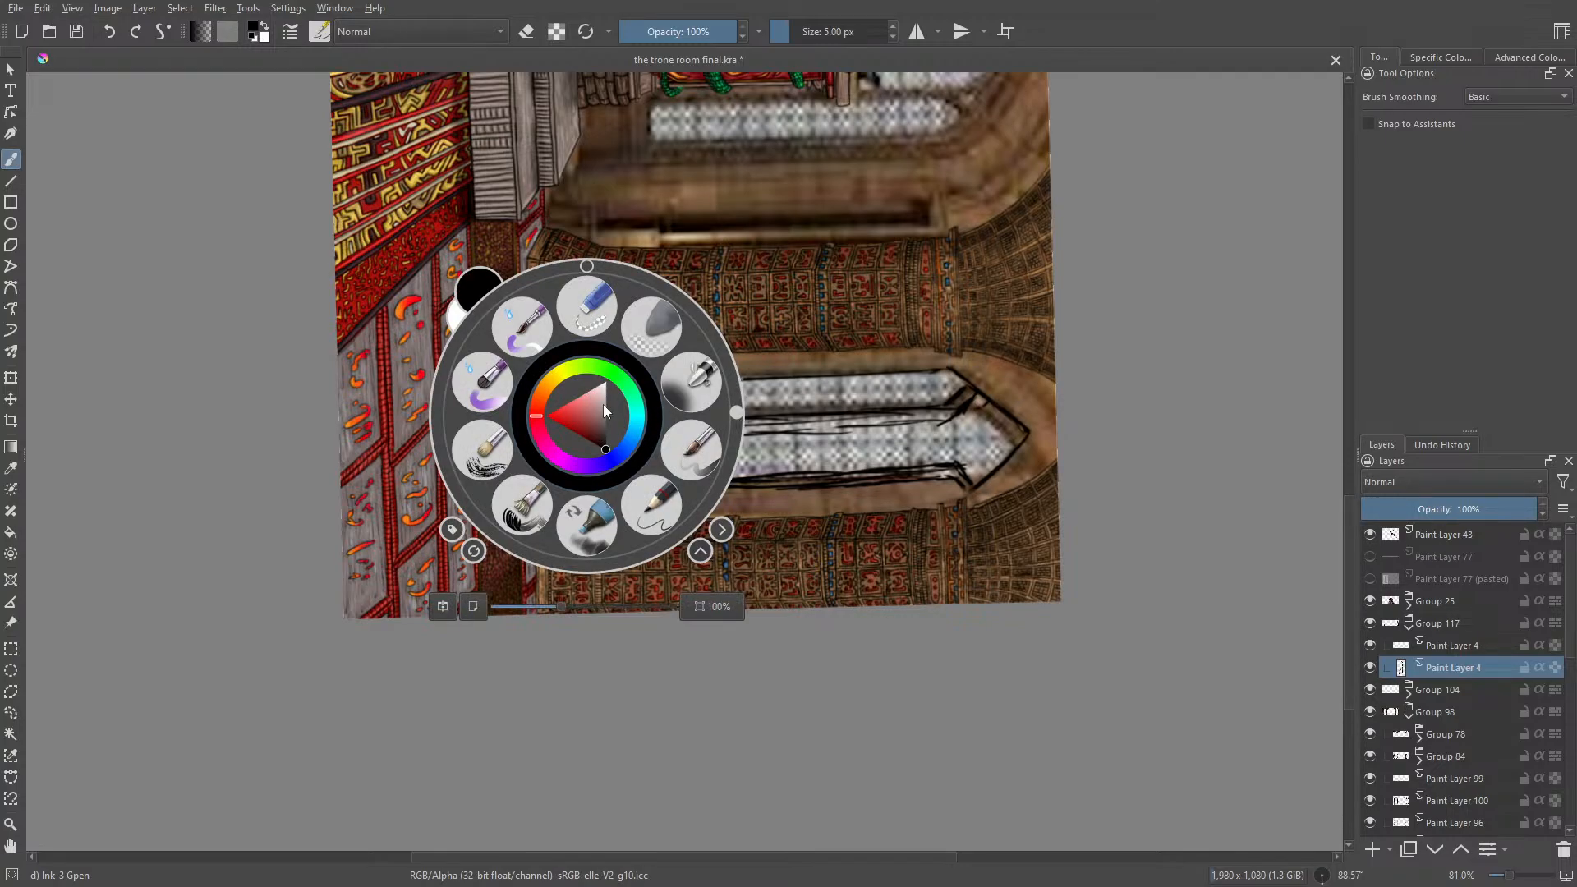
left_click_drag(736, 415, 600, 264)
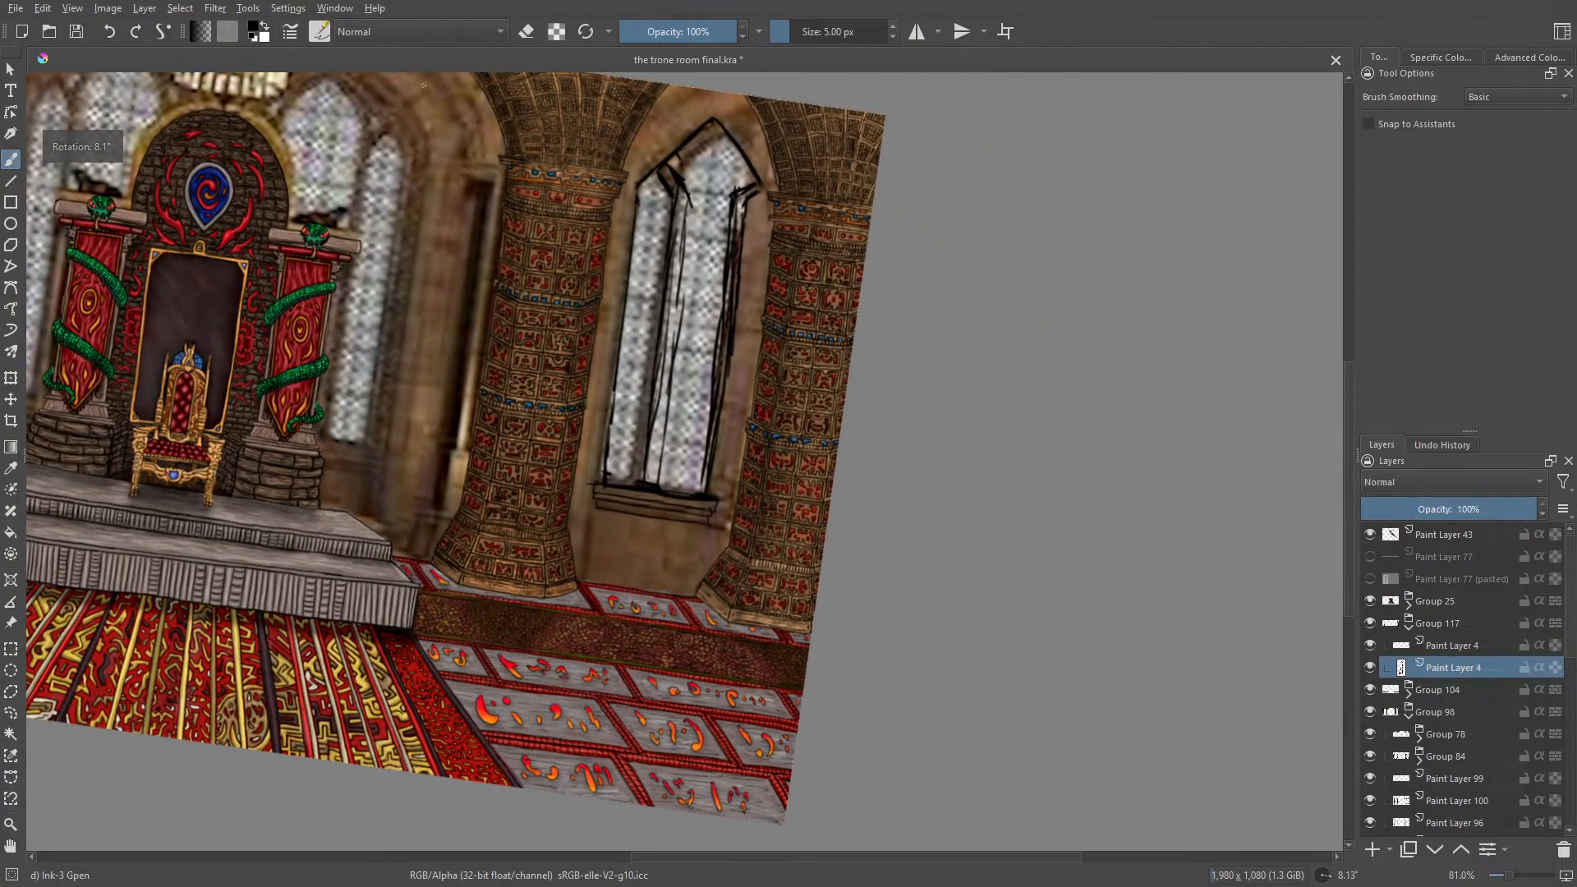
mouse_move(741, 121)
left_mouse_down()
mouse_move(753, 166)
mouse_move(749, 150)
mouse_move(660, 170)
left_mouse_up()
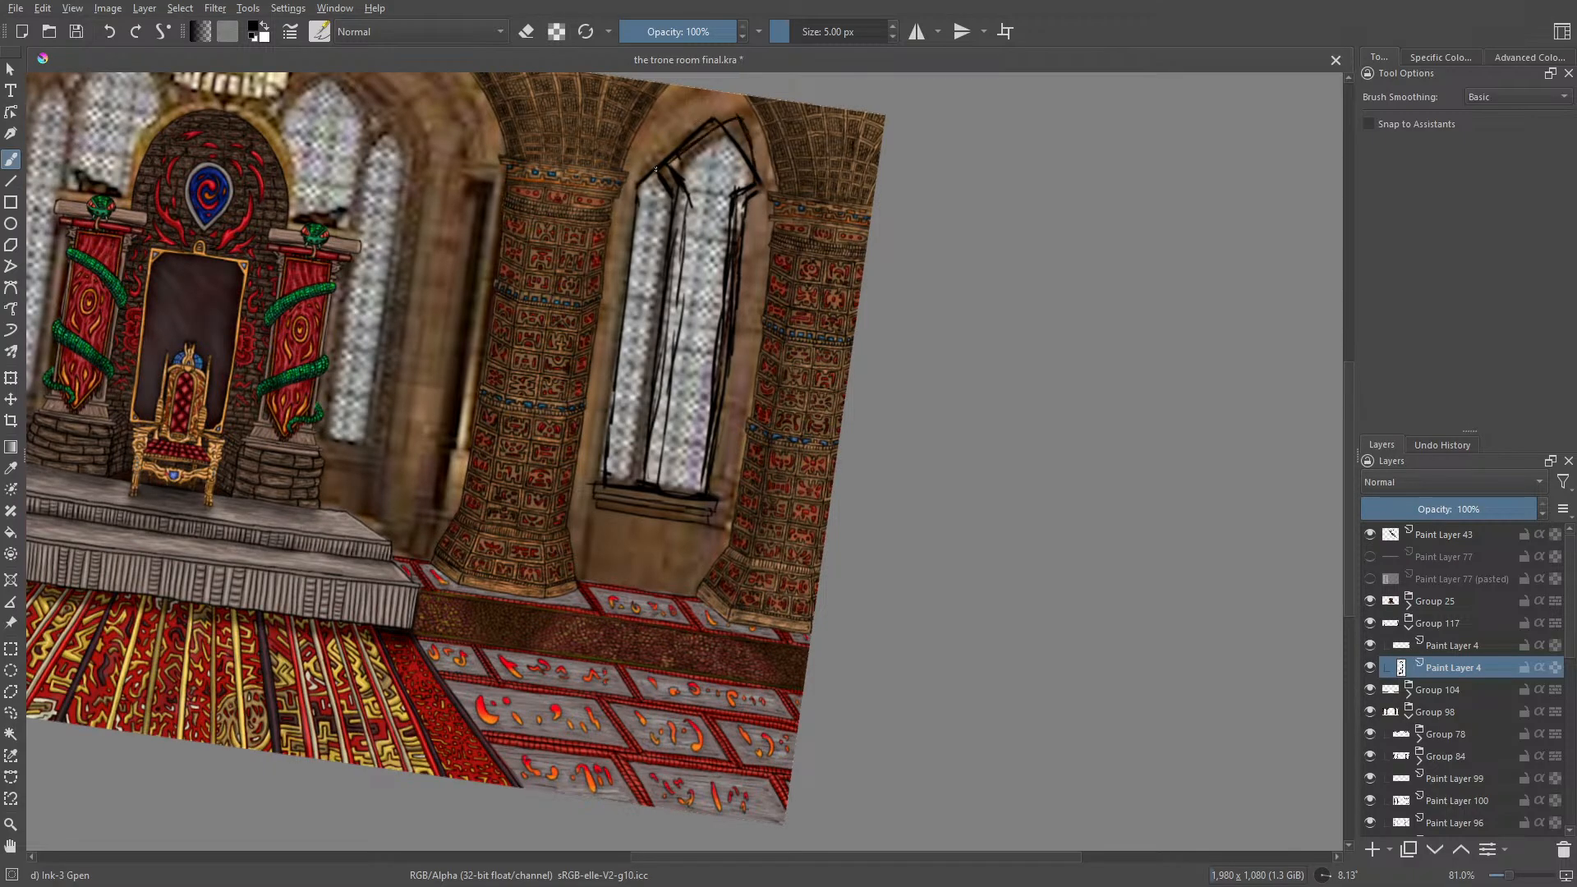
key("e")
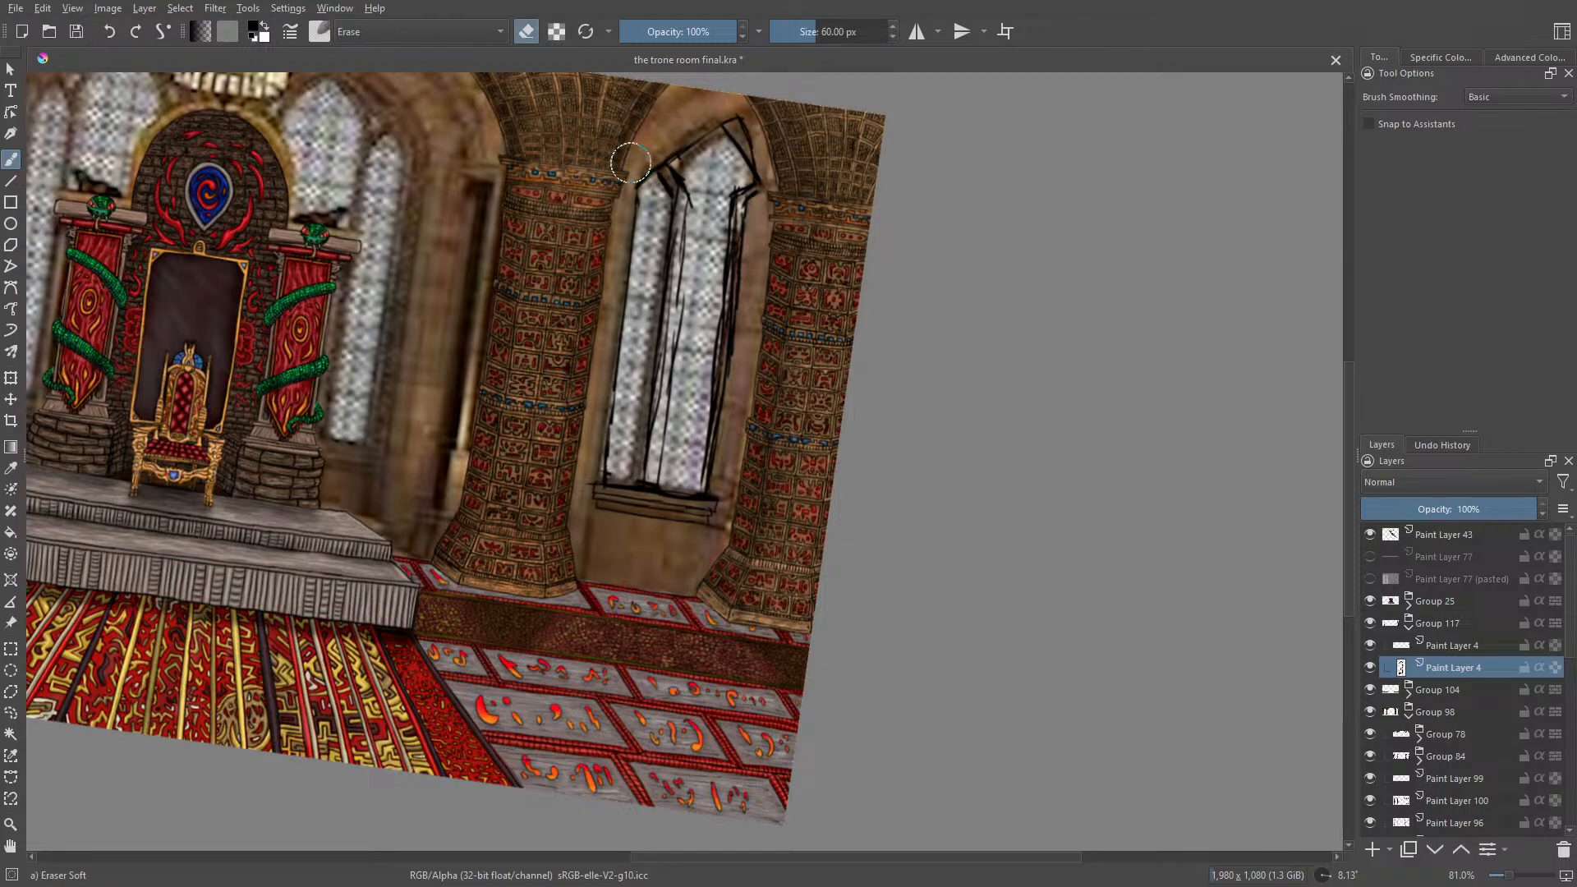
mouse_move(711, 143)
left_mouse_down()
mouse_move(733, 162)
mouse_move(678, 188)
mouse_move(686, 166)
mouse_move(668, 232)
mouse_move(654, 469)
mouse_move(660, 456)
left_mouse_up()
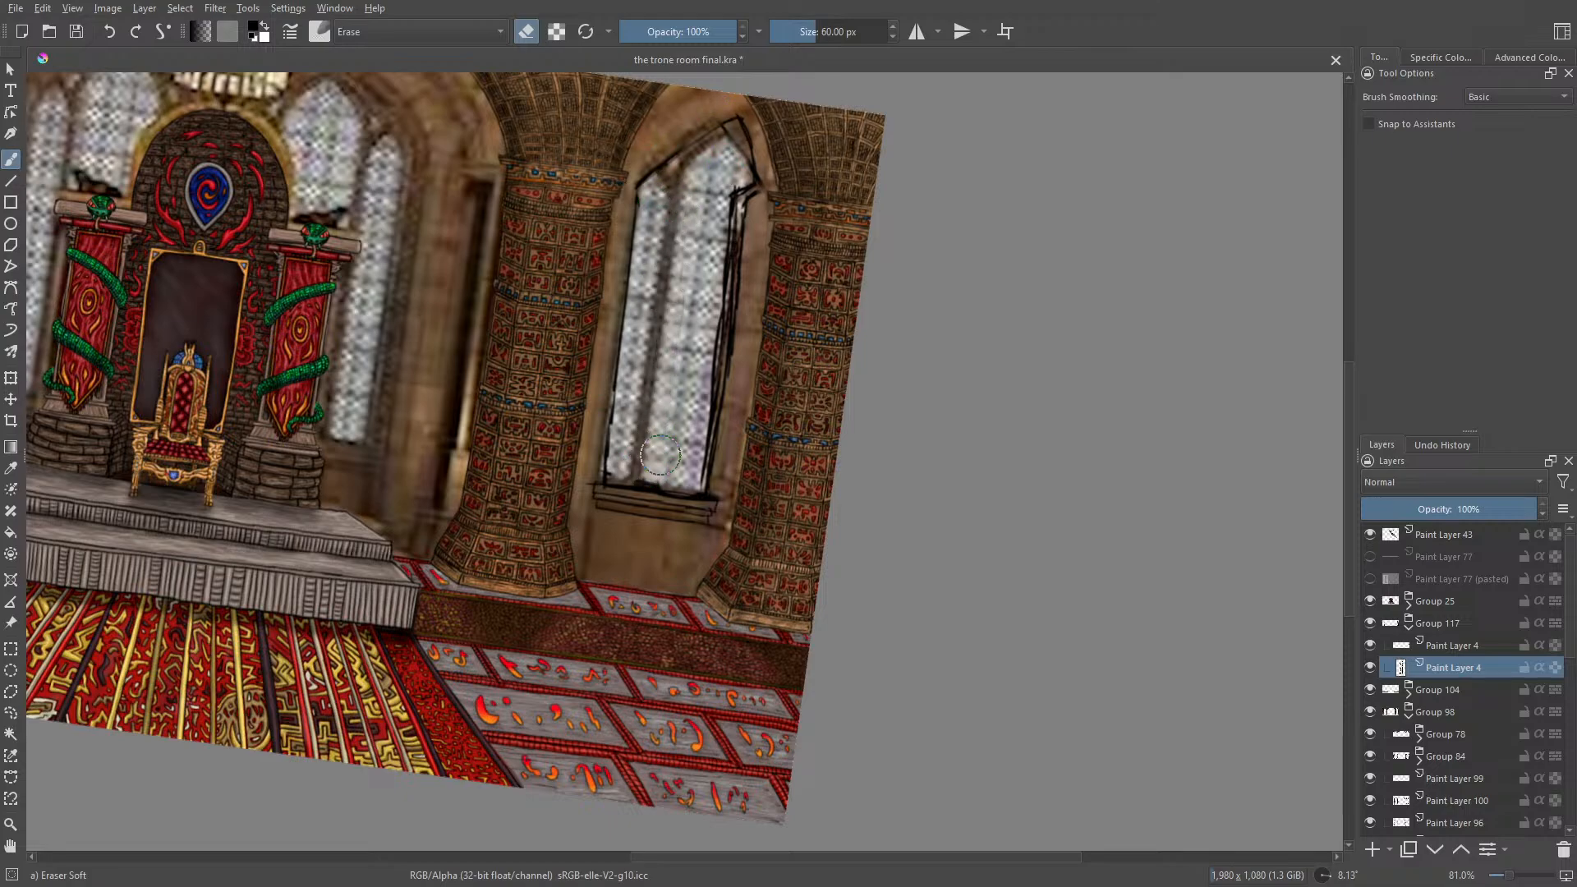
Step: Draw the left edge of the window's mullion in short overlapping ink strokes from the arch down to the sill
key("slash")
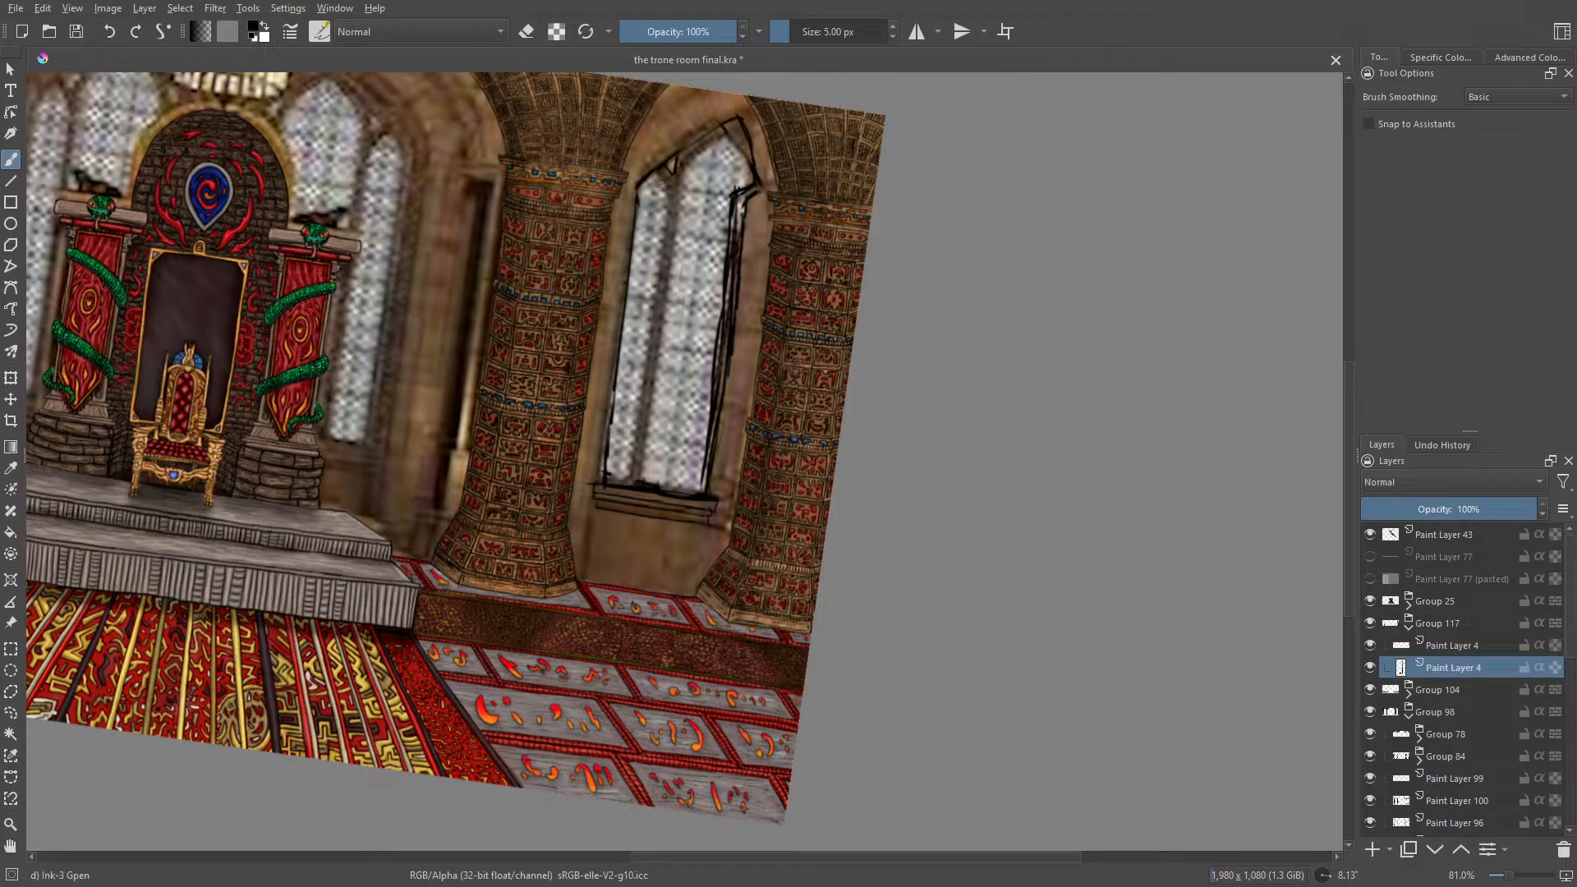
left_click_drag(667, 187, 656, 291)
left_click_drag(668, 190, 649, 333)
left_click_drag(658, 276, 647, 379)
left_click_drag(654, 309, 640, 413)
left_click_drag(648, 345, 632, 456)
left_click_drag(641, 412, 623, 481)
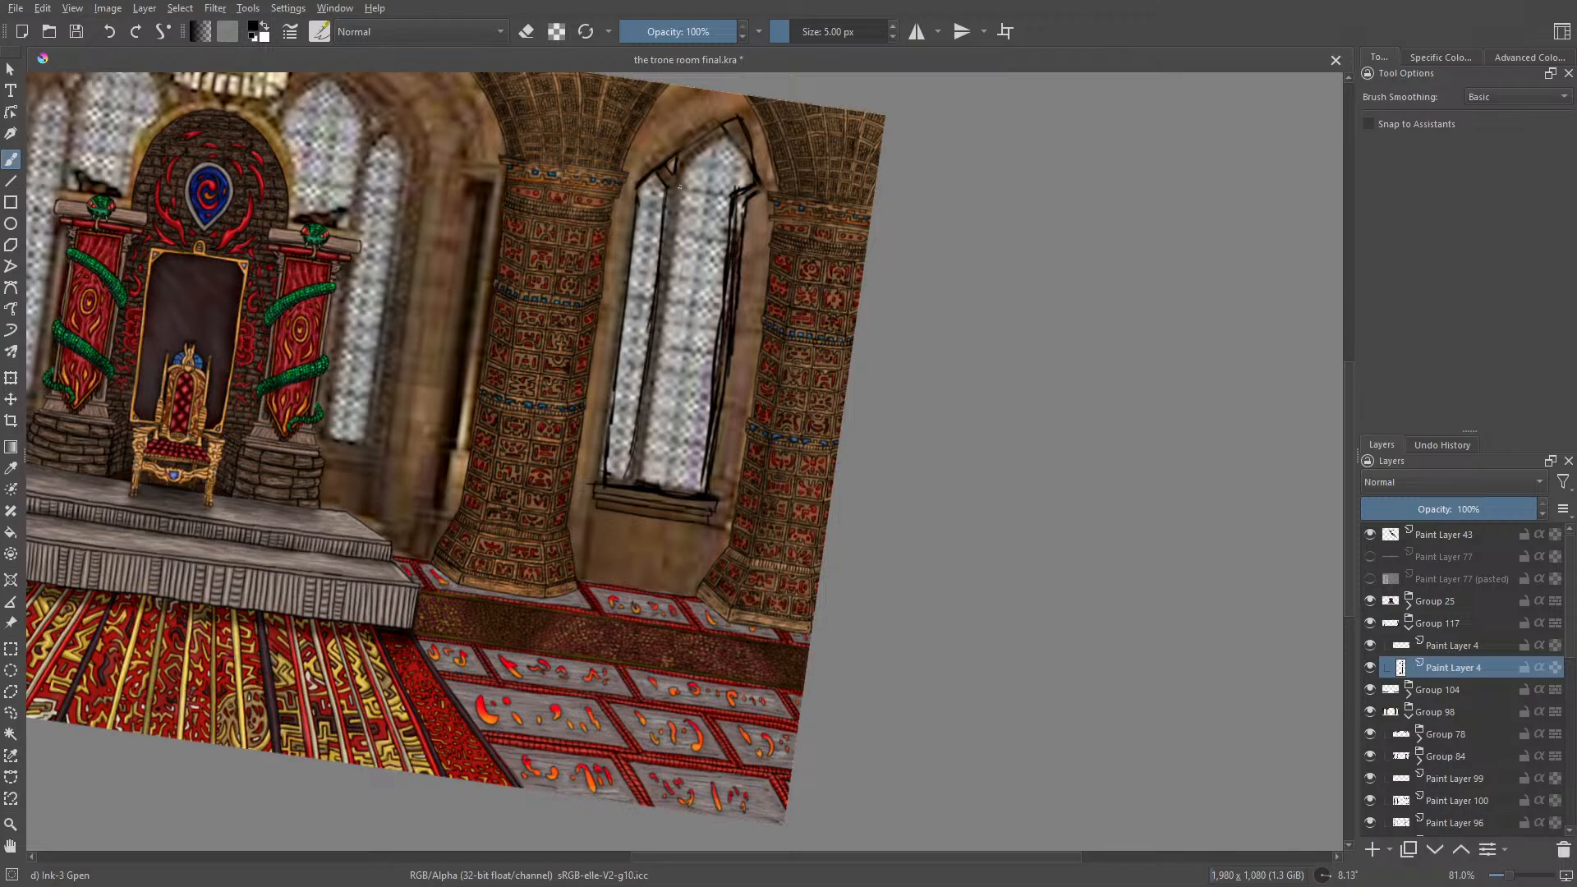
Step: Draw the mullion's right edge down to the sill and extend its upper end towards the tip of the arch
left_click_drag(680, 187, 634, 477)
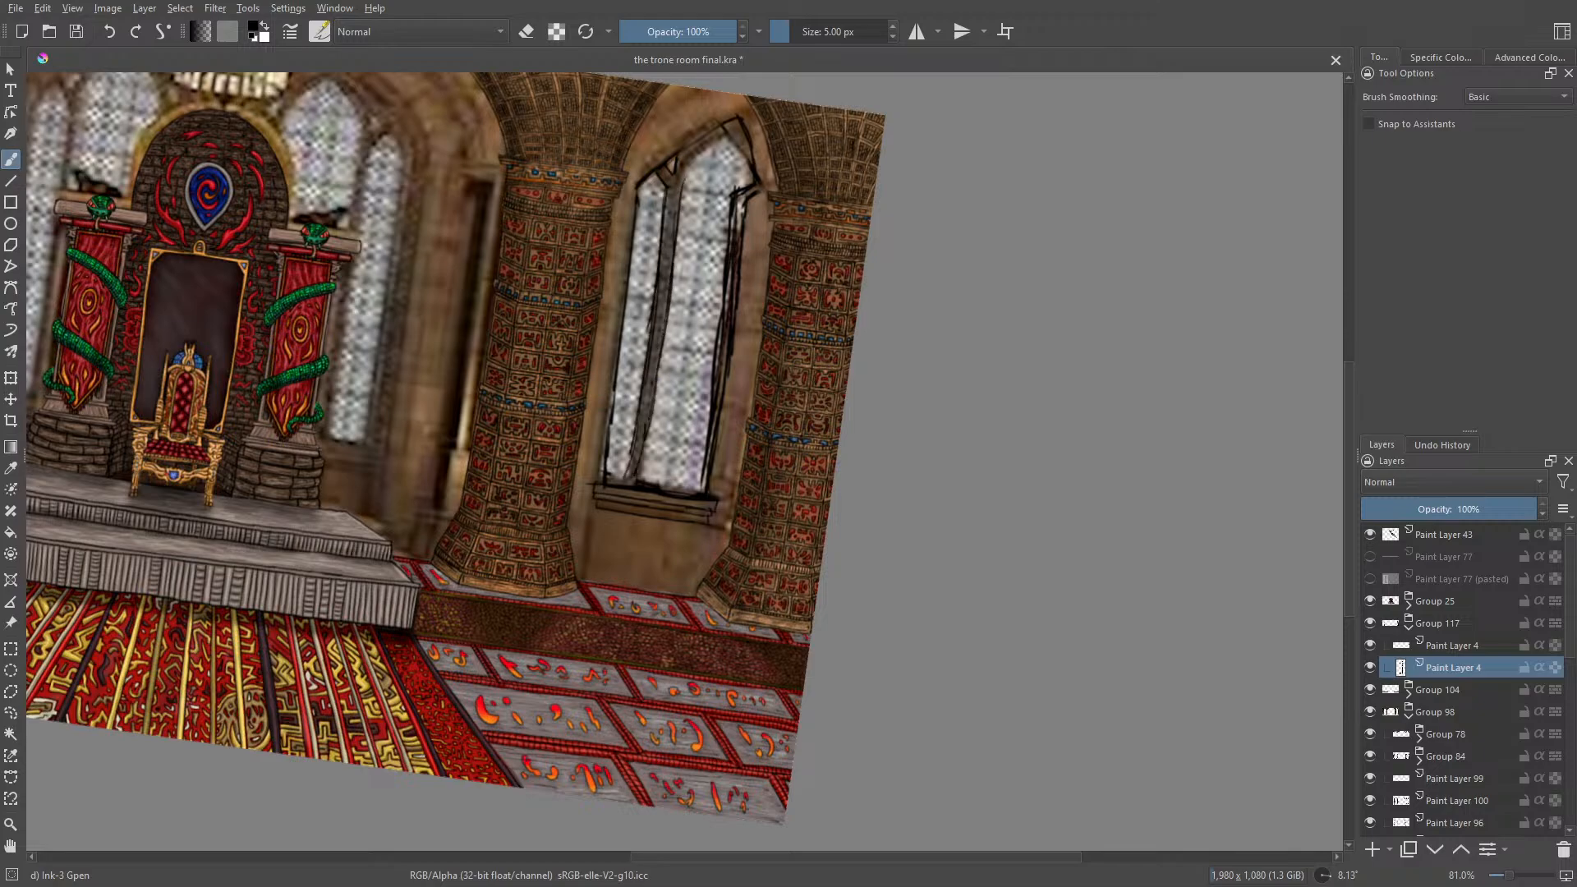
mouse_move(681, 197)
left_mouse_down()
mouse_move(700, 138)
mouse_move(724, 124)
left_mouse_up()
left_click_drag(682, 176, 699, 144)
left_click_drag(635, 441, 638, 481)
Step: Set up Eraser Circle at 17.33 px and clean the rough ink lines along the mullion
key("e")
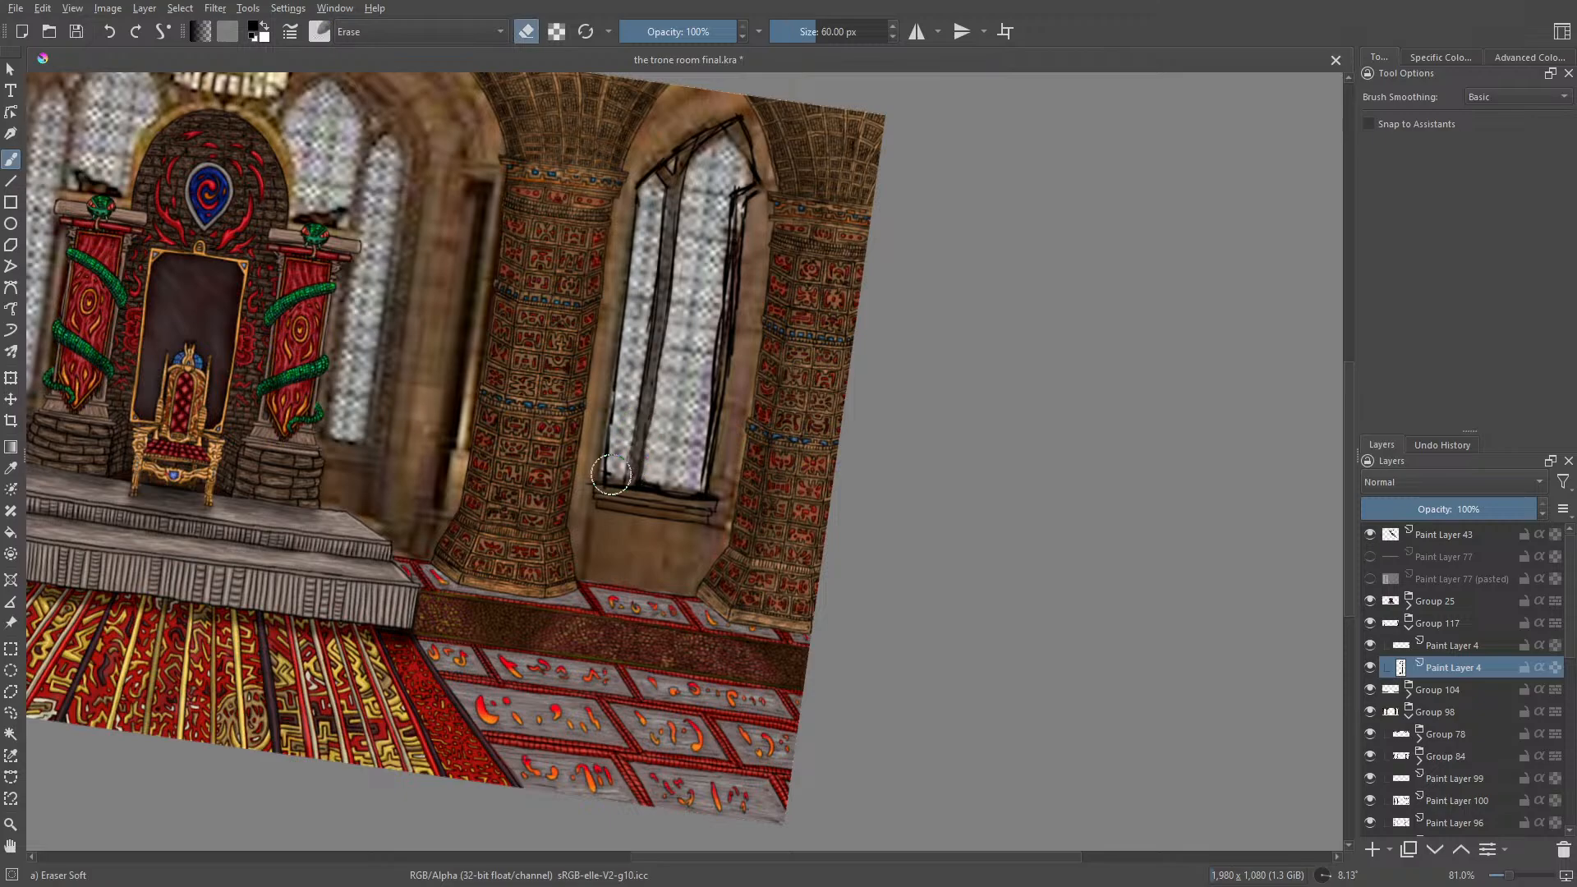
left_click_drag(821, 31, 799, 28)
left_click(319, 32)
left_click(377, 85)
left_click(794, 55)
left_click(800, 32)
left_click_drag(652, 376, 655, 339)
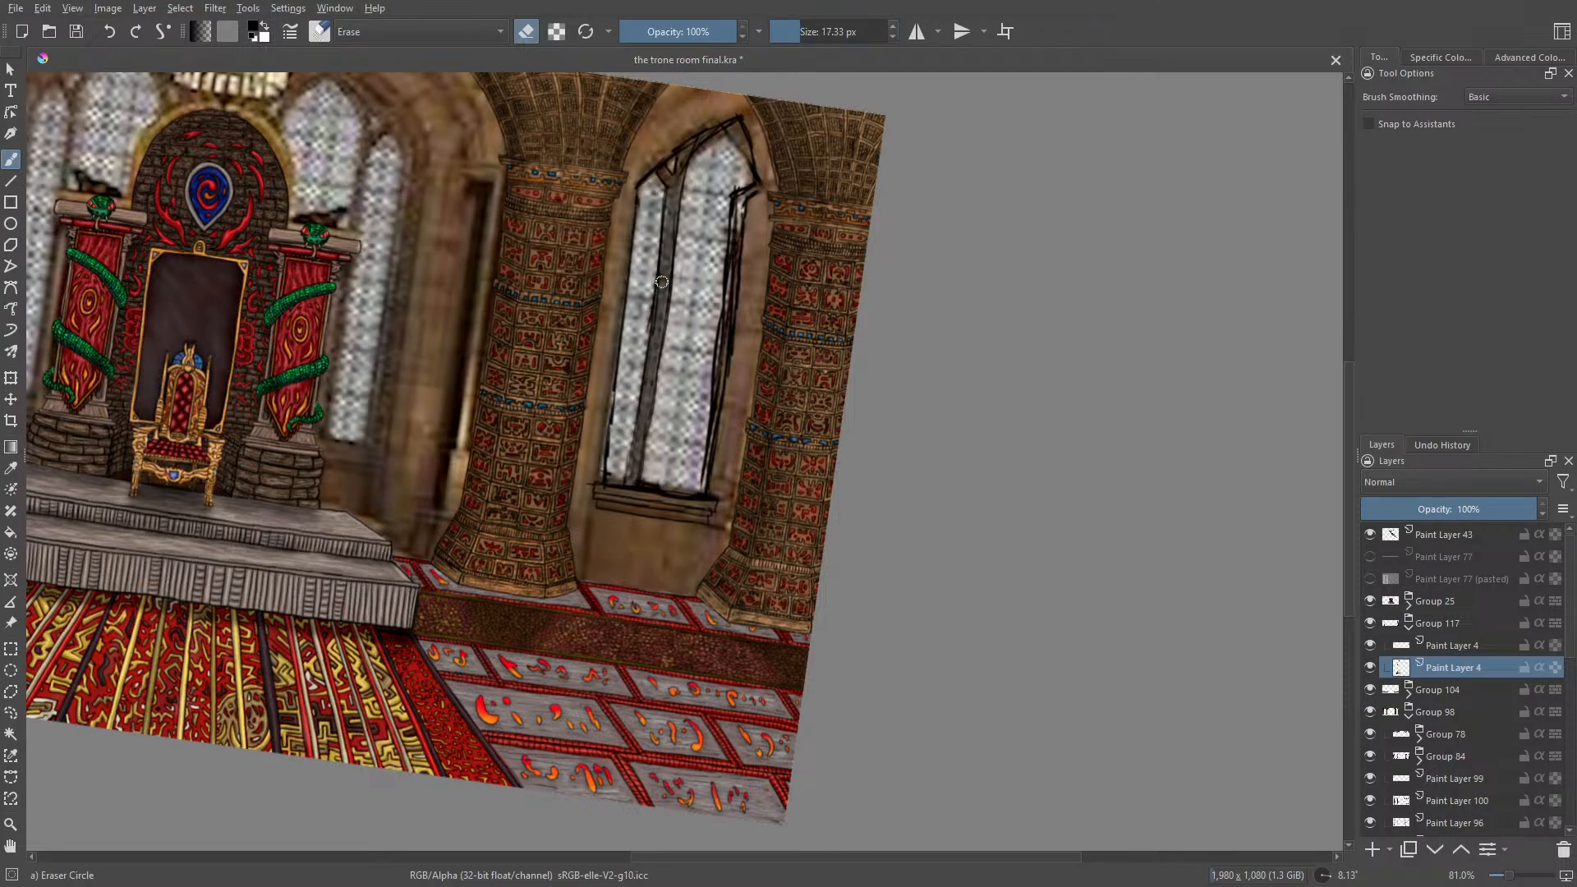
Step: Erase the doubled lines along the right edge of the window with Eraser Circle at 17.33 px
key("slash")
right_click(648, 391)
mouse_move(669, 244)
left_mouse_down()
mouse_move(717, 485)
mouse_move(643, 546)
left_mouse_up()
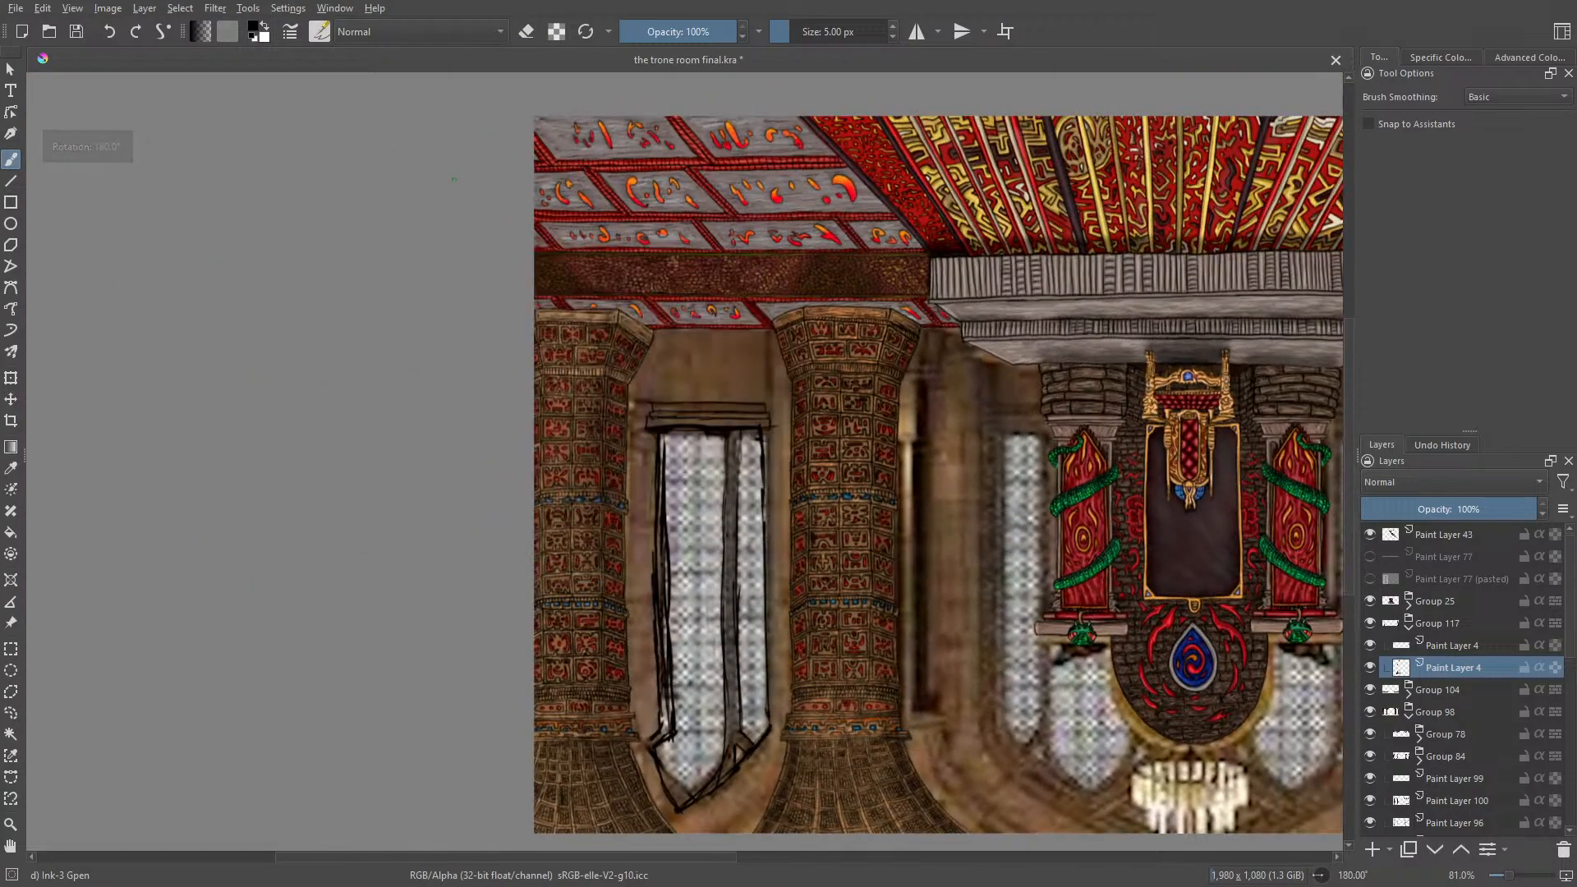
key("slash")
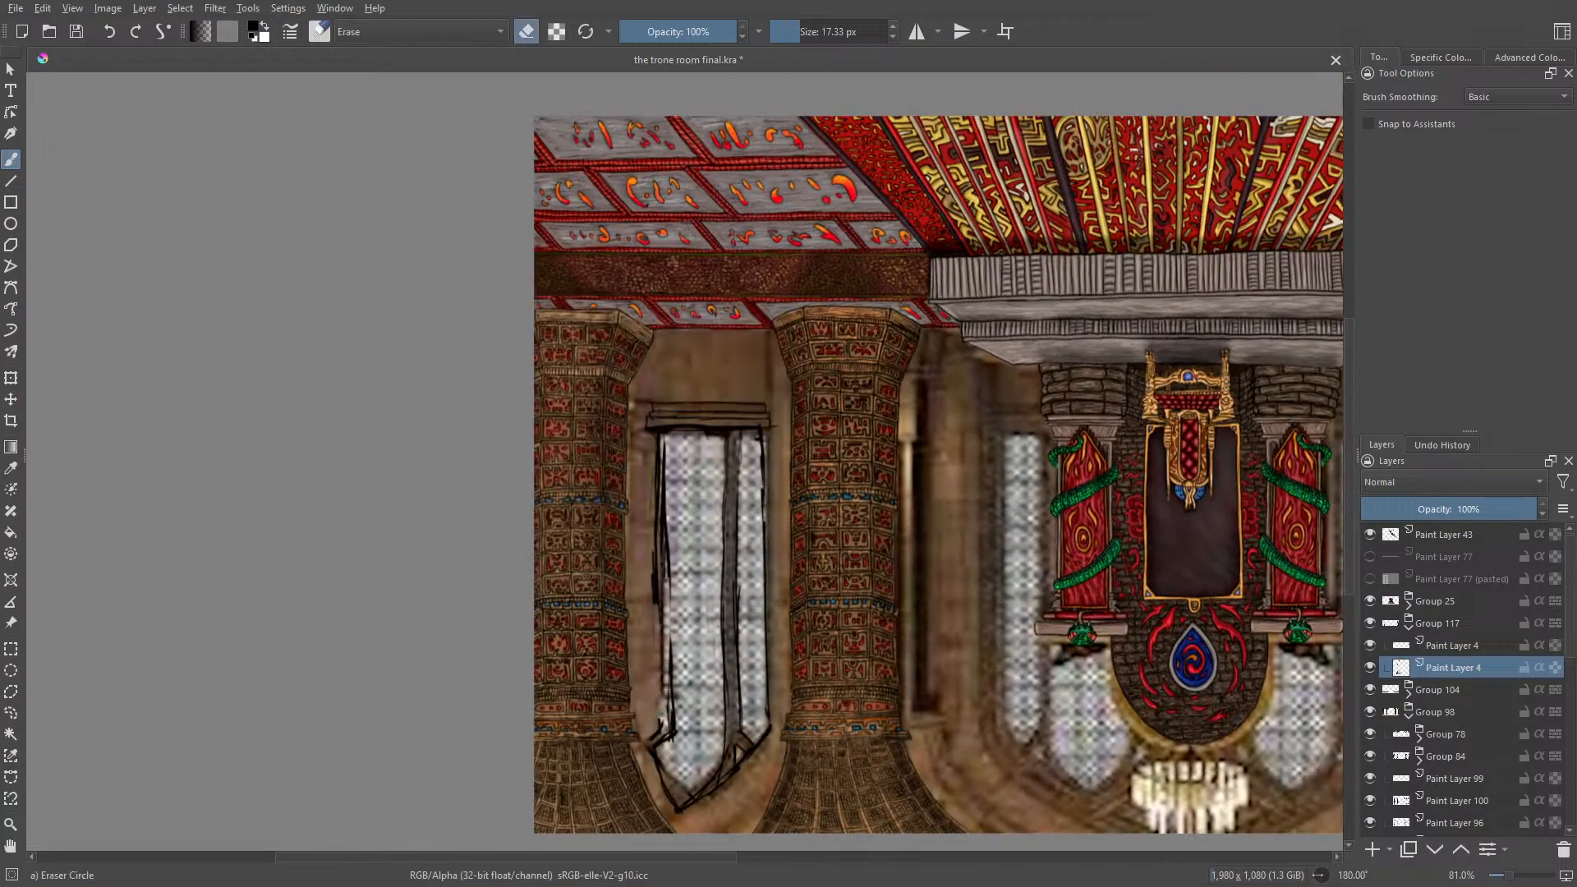
mouse_move(661, 507)
left_mouse_down()
mouse_move(661, 535)
mouse_move(663, 452)
mouse_move(671, 734)
mouse_move(663, 721)
left_mouse_up()
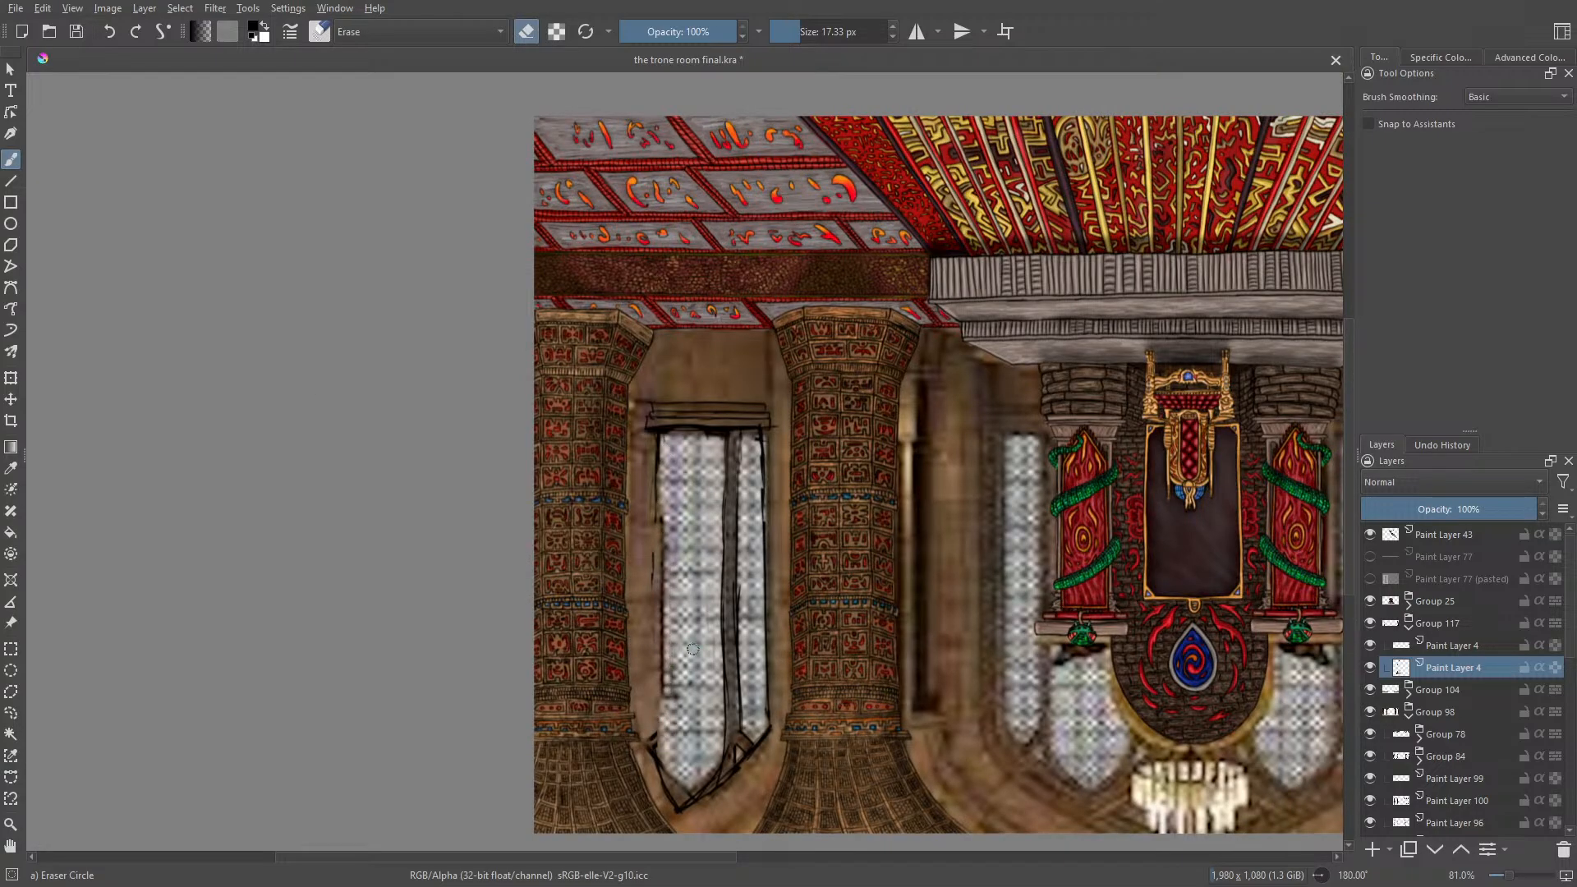
Step: Redraw the window's right edge with the 5 px Ink-3 Gpen and erase the stray marks beside it
key("slash")
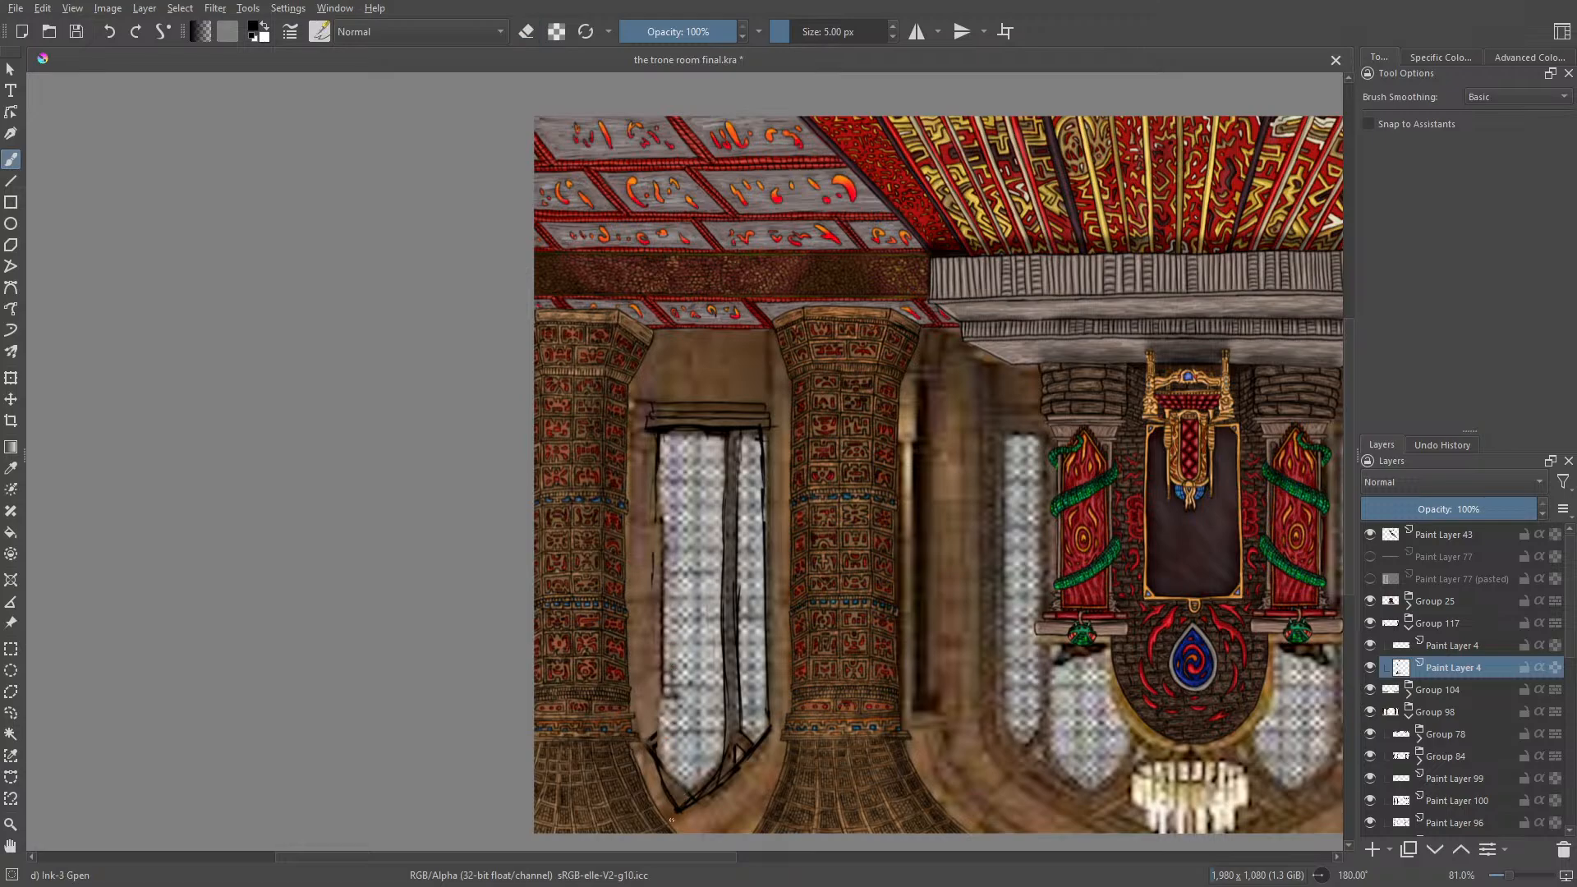
left_click_drag(662, 766, 659, 668)
left_click_drag(663, 604, 662, 439)
left_click_drag(661, 550, 661, 434)
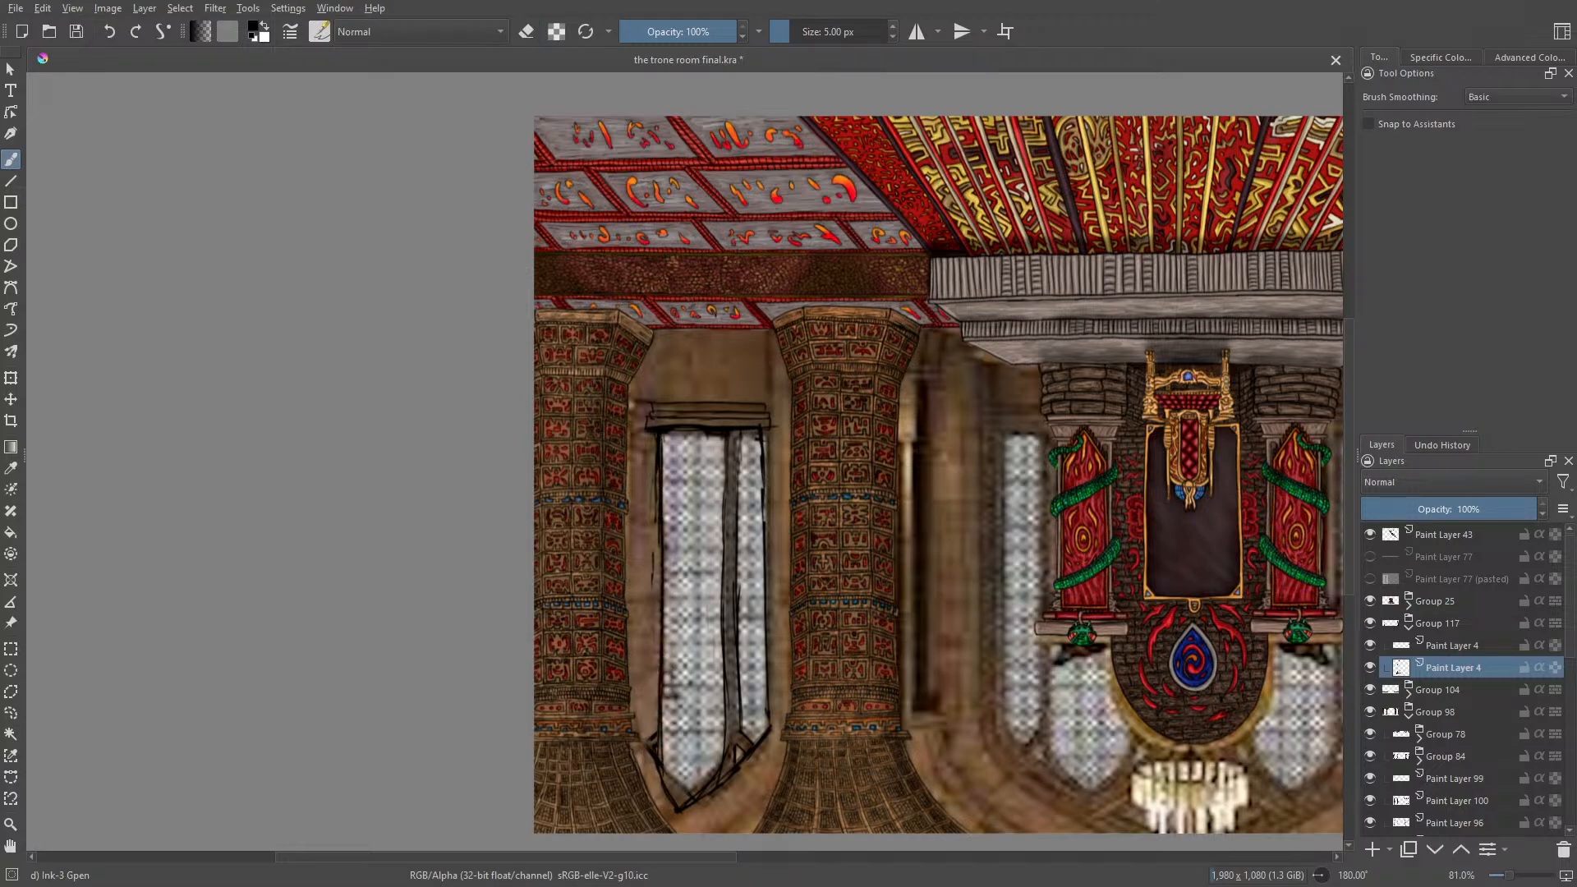
left_click_drag(656, 634, 659, 468)
key("slash")
left_click_drag(646, 723, 654, 761)
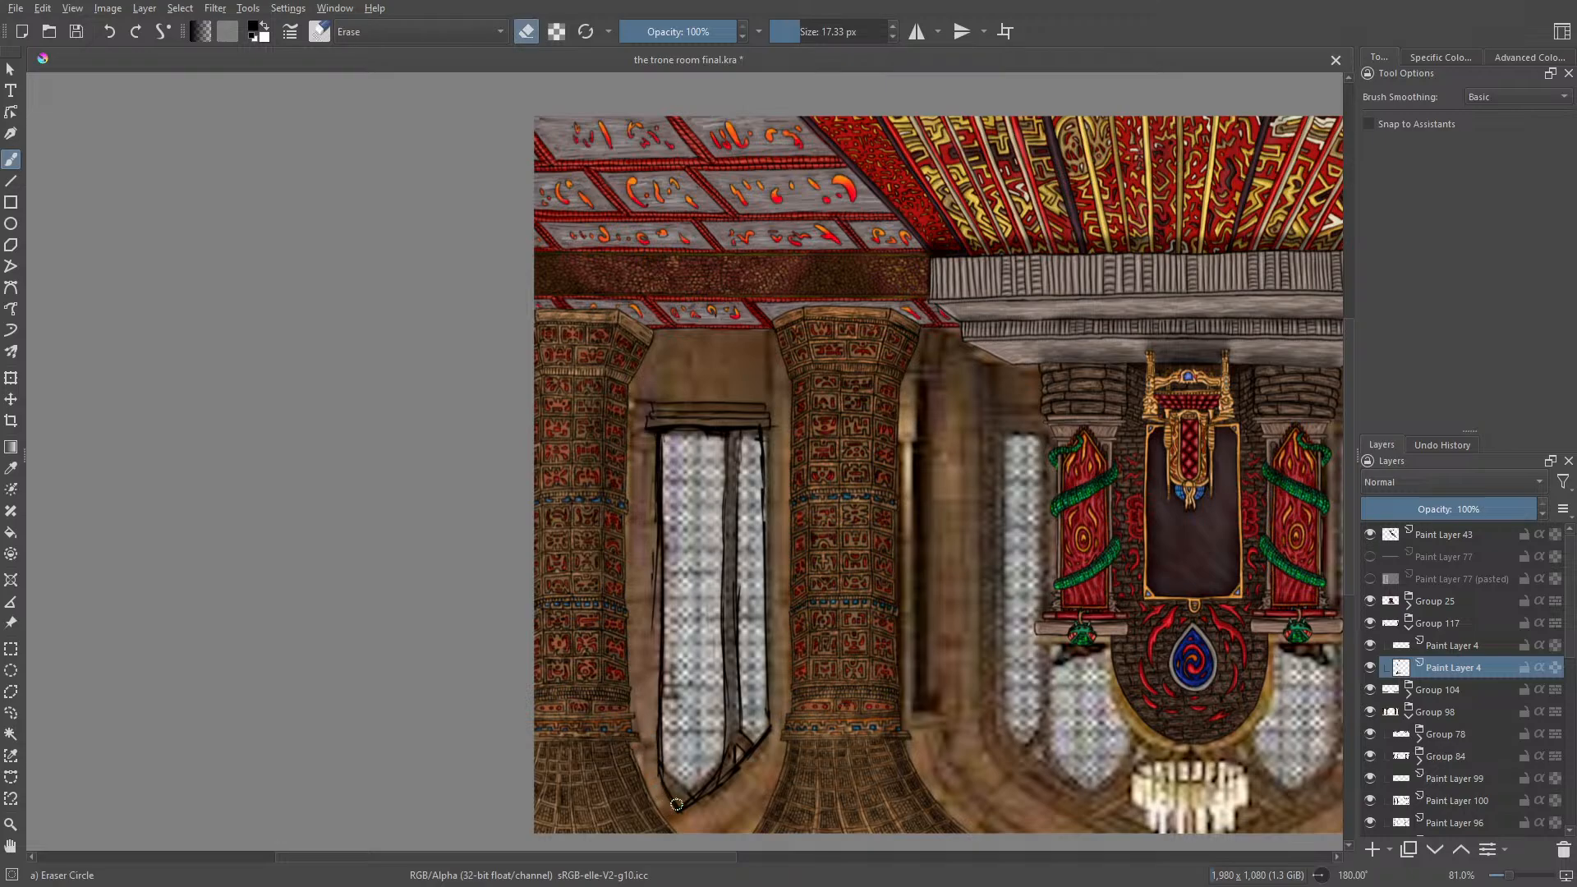
Step: Redraw the tip of the right-hand window's pointed arch with short strokes of the Ink-3 Gpen
key("slash")
right_click(677, 805)
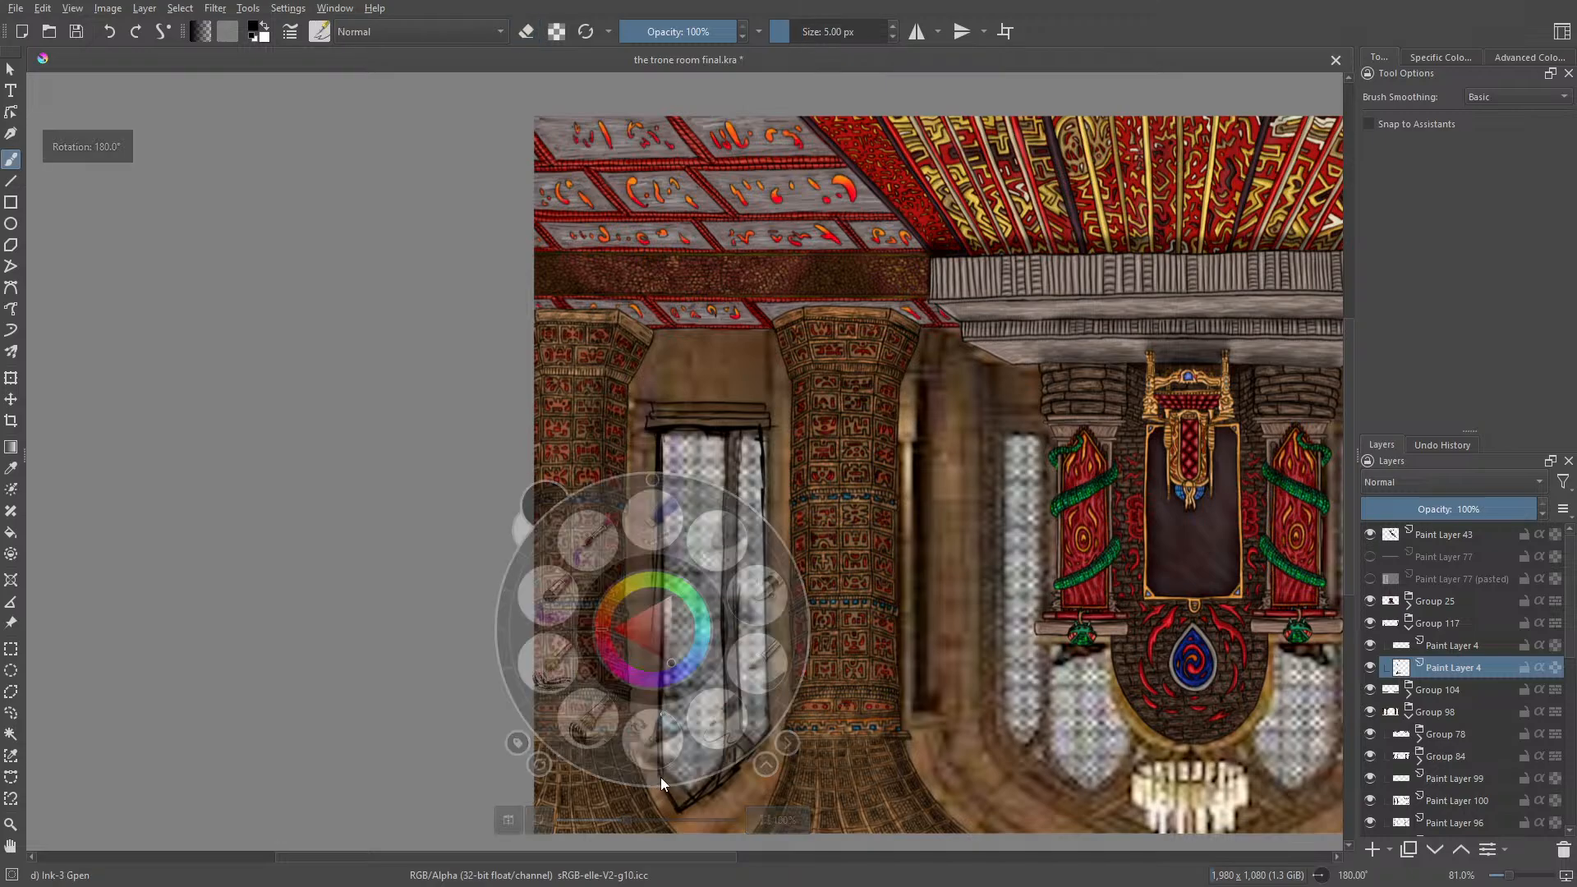
mouse_move(661, 777)
left_mouse_down()
mouse_move(805, 547)
mouse_move(776, 497)
mouse_move(792, 549)
left_mouse_up()
left_click(1004, 410)
left_click_drag(1015, 403, 999, 438)
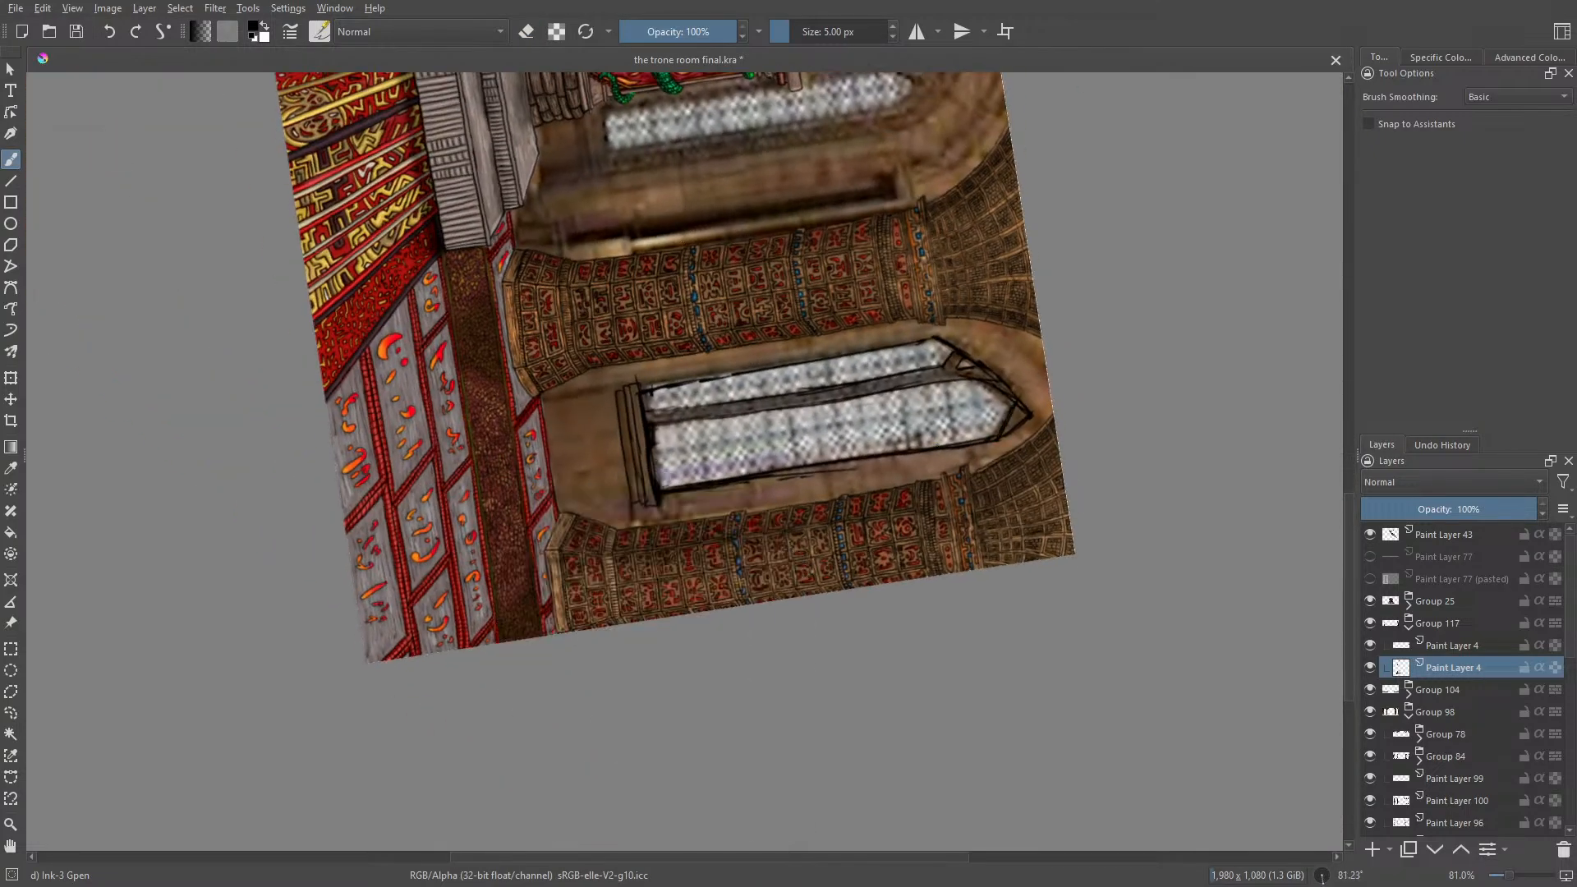
Step: Erase the old overshooting lines beyond the tip of the window's arch, and return to the Ink-3 Gpen
key("e")
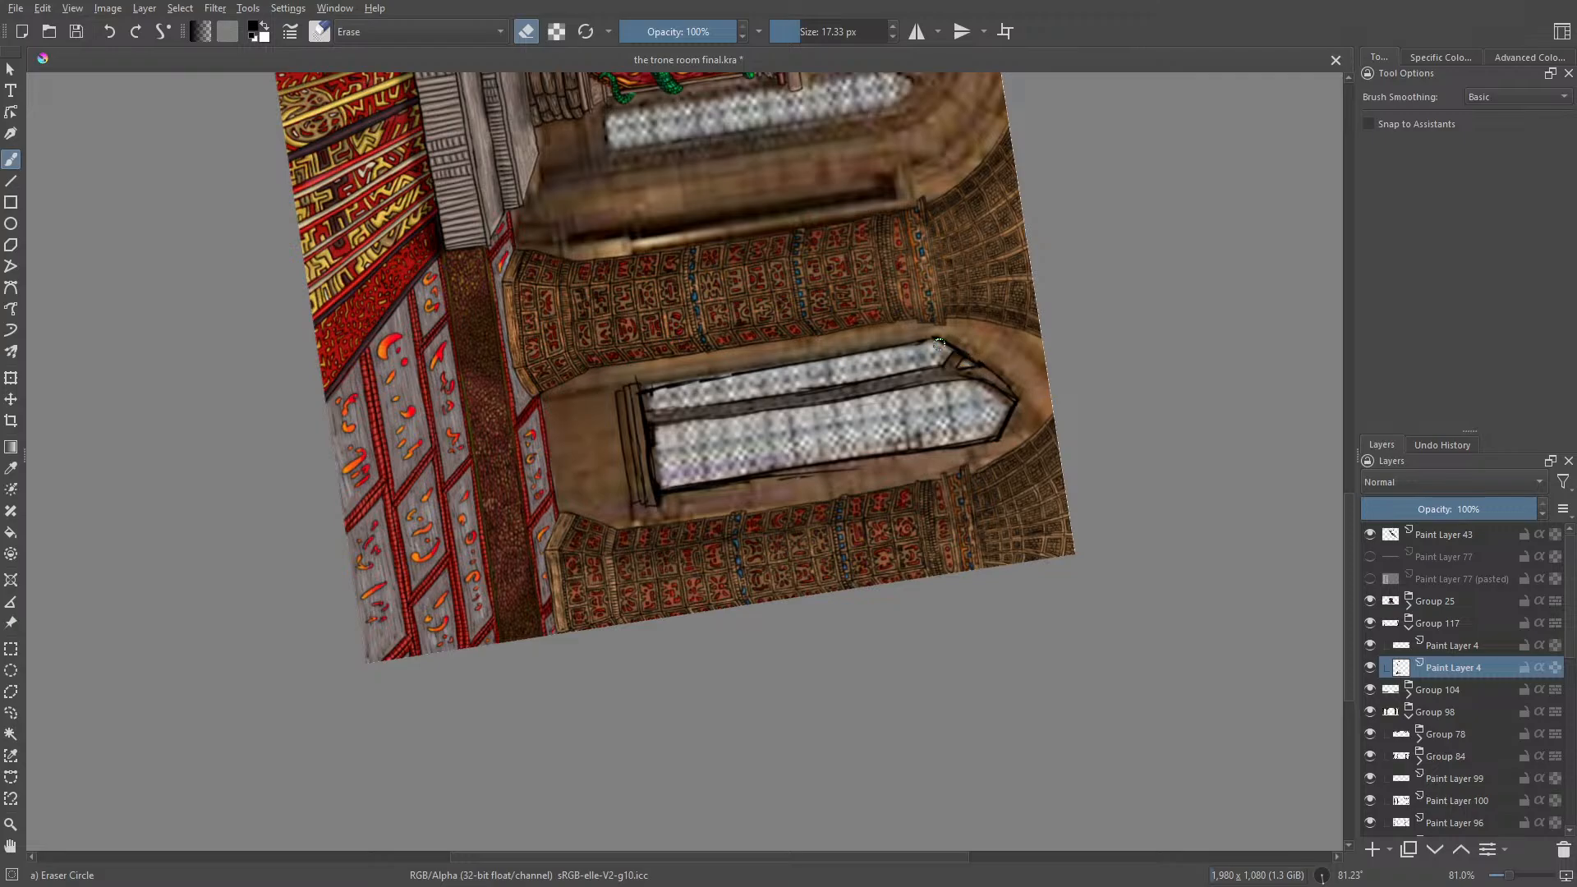
key("slash")
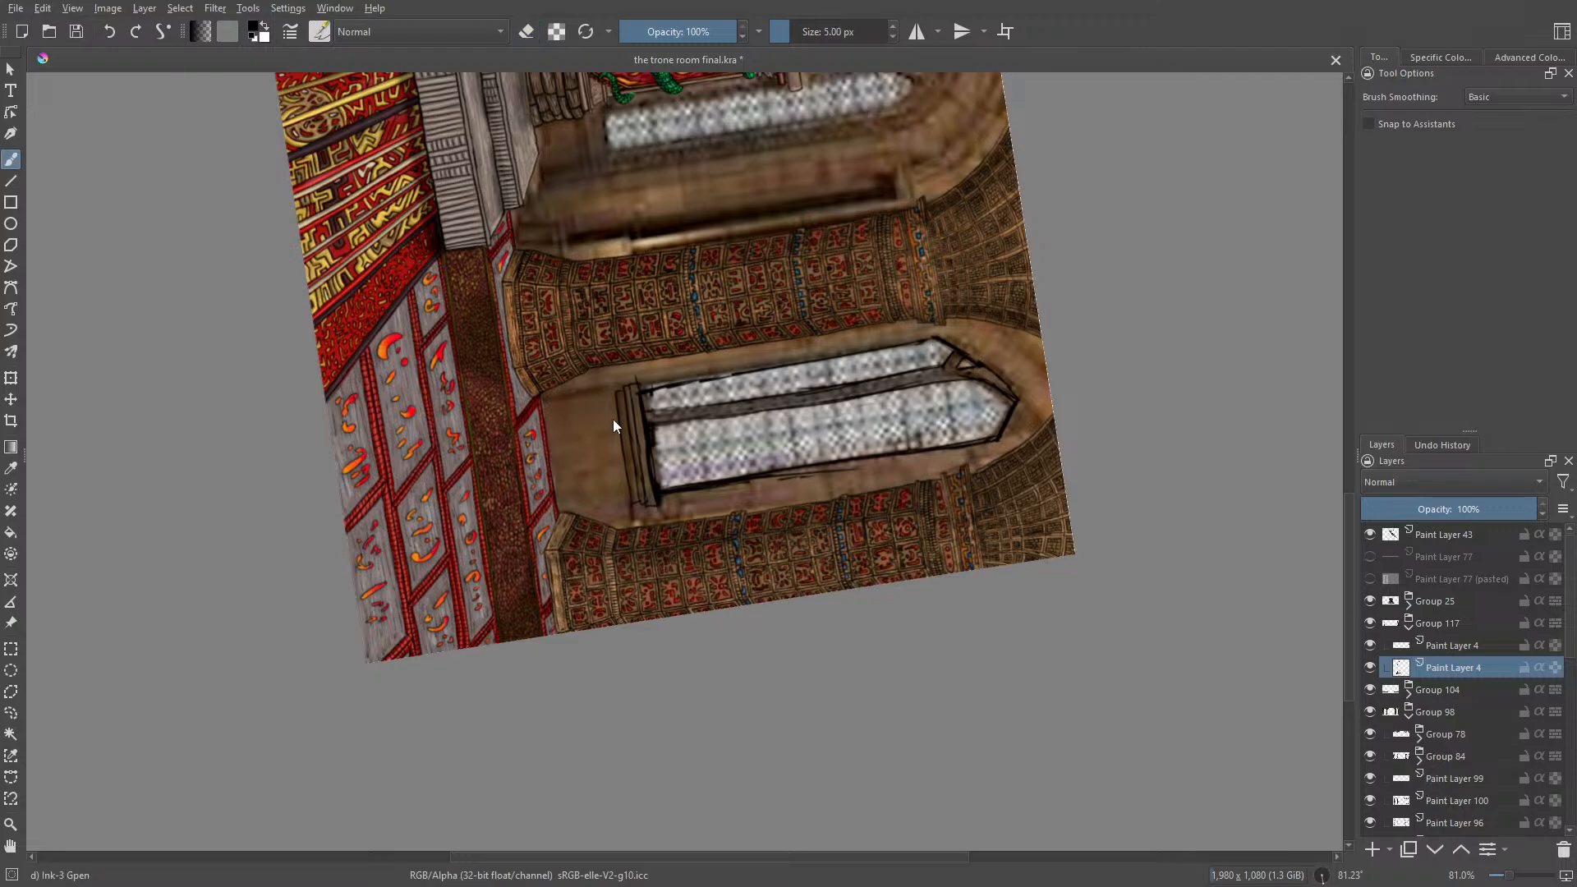
right_click(612, 446)
mouse_move(760, 425)
left_mouse_down()
mouse_move(751, 451)
mouse_move(447, 539)
mouse_move(616, 560)
mouse_move(680, 486)
left_mouse_up()
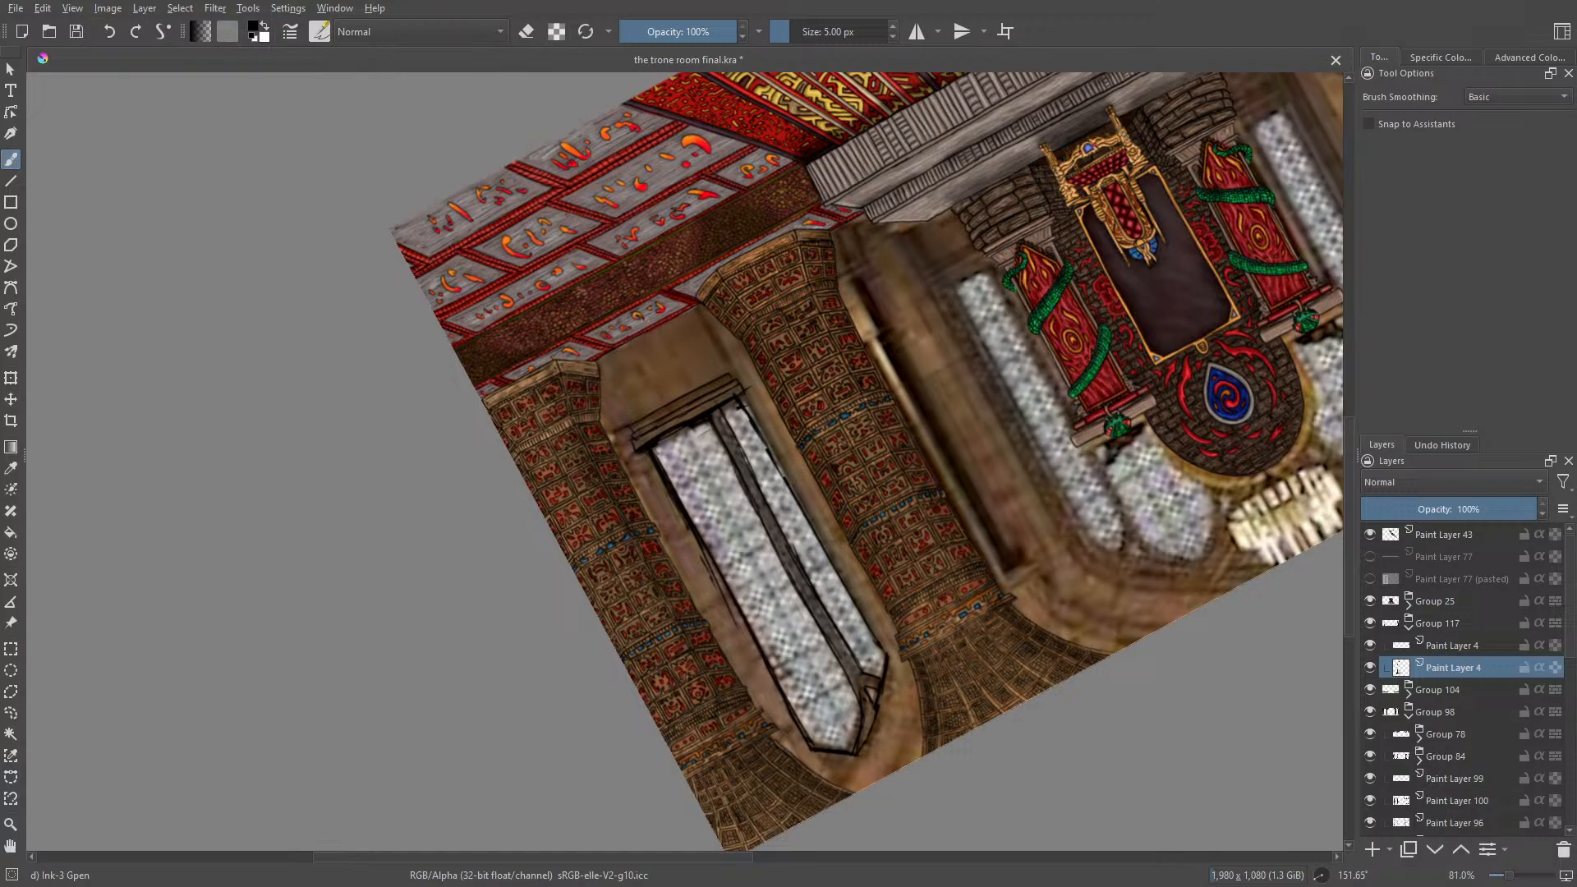
Step: Ink thin parallel lines across the base of the window's wider pane and along its outer edge with the Ink-3 Gpen
left_click_drag(713, 429, 651, 450)
left_click_drag(668, 455, 709, 534)
left_click_drag(665, 460, 733, 581)
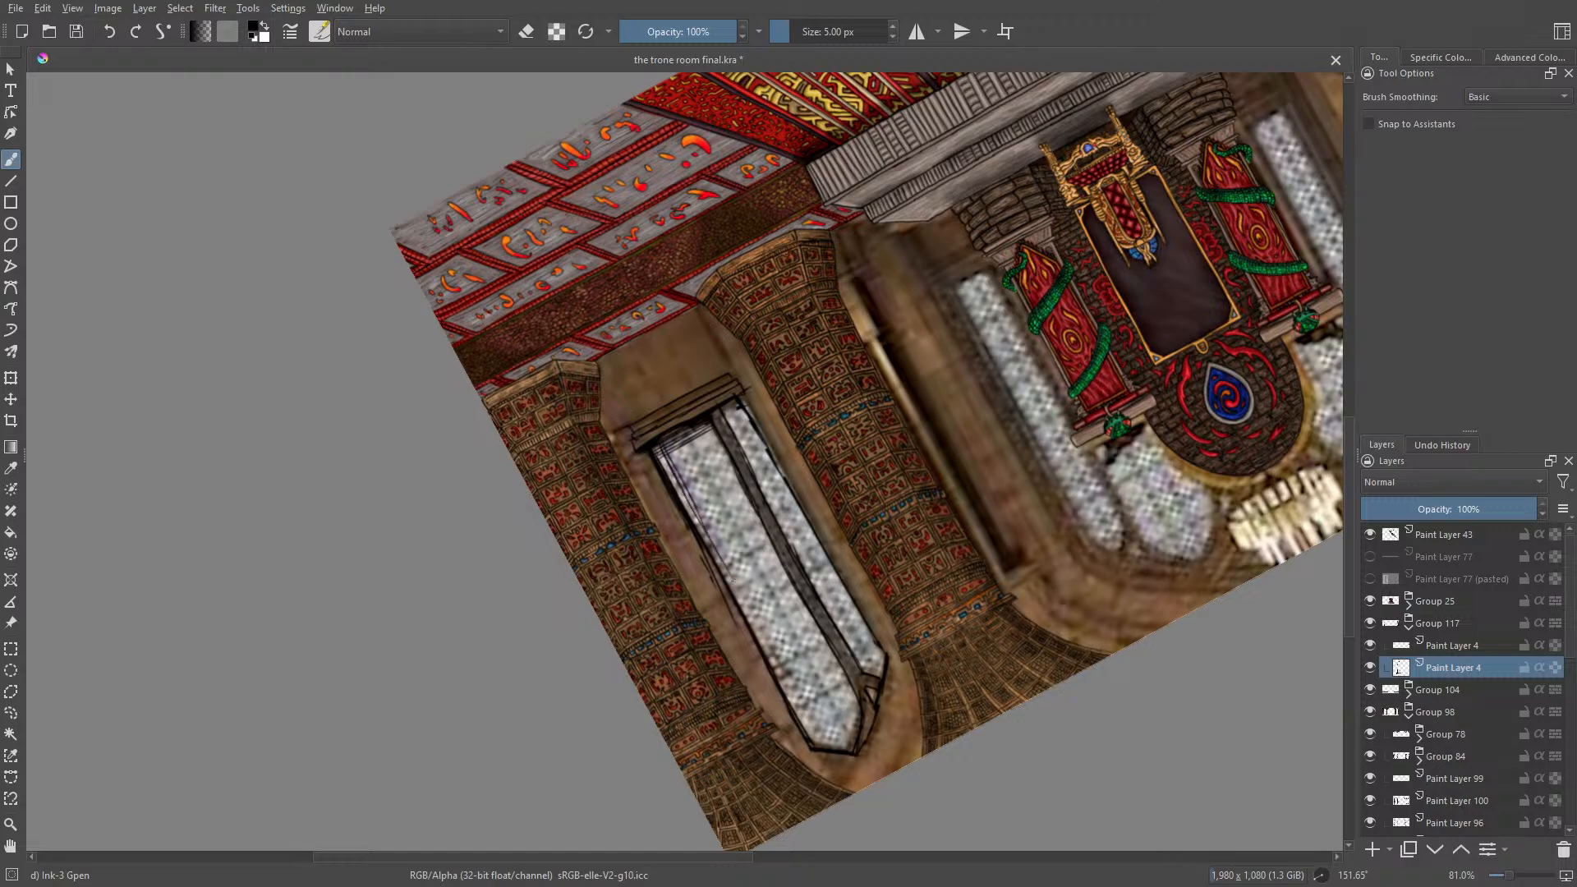
left_click_drag(697, 507, 801, 706)
mouse_move(750, 597)
left_mouse_down()
mouse_move(833, 753)
mouse_move(793, 689)
mouse_move(819, 740)
left_mouse_up()
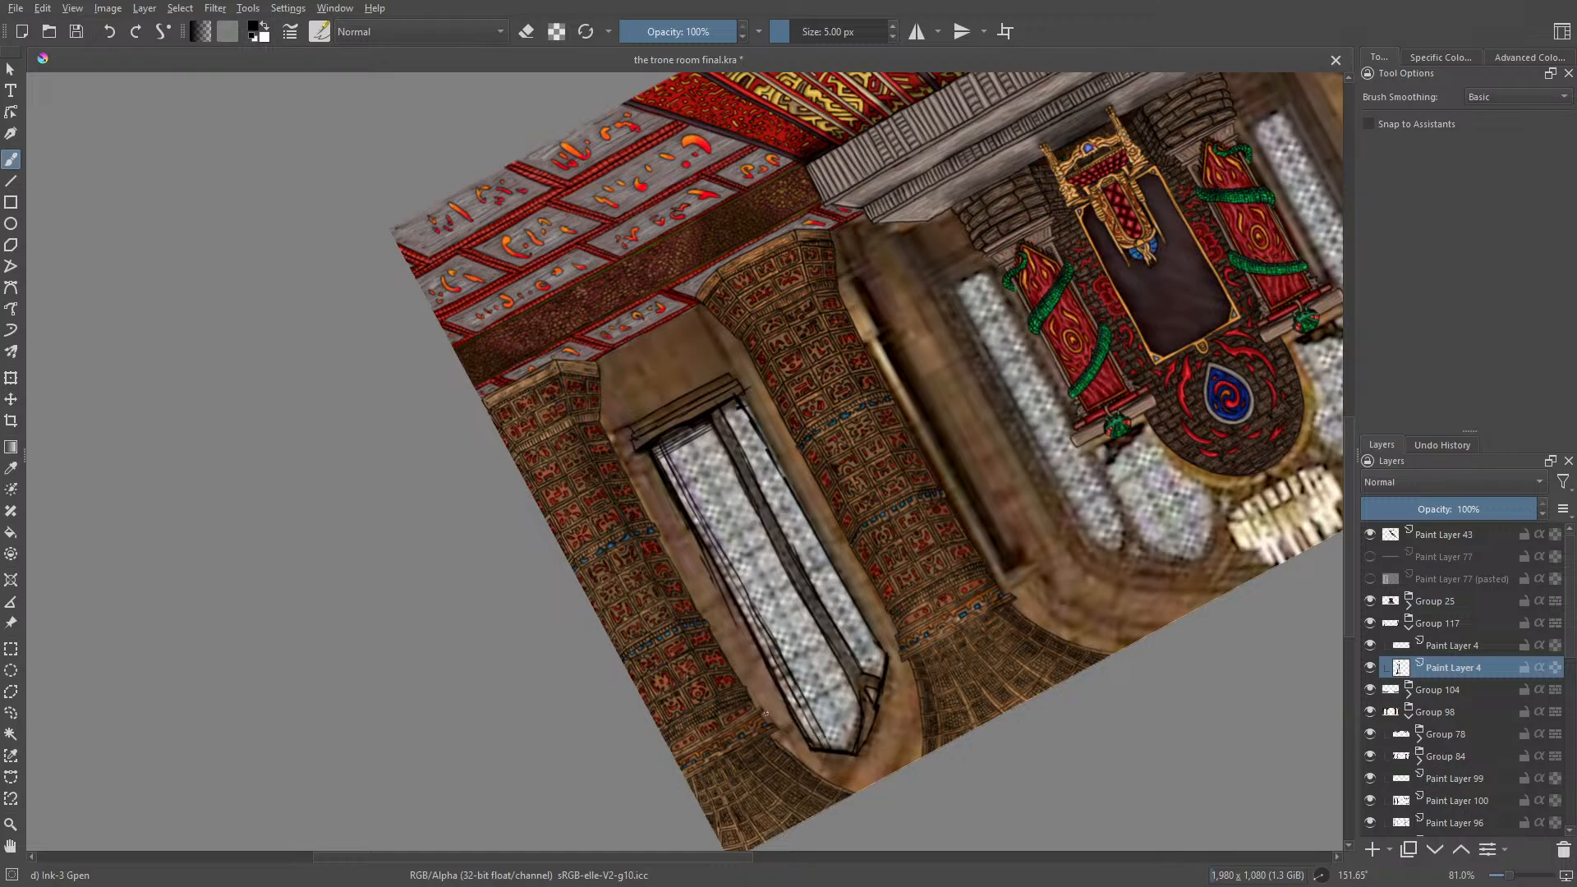
Step: Draw short vertical strokes across the parallel lines at the base of the wider pane to form a lattice strip above the sill
left_click_drag(1508, 875, 1524, 878)
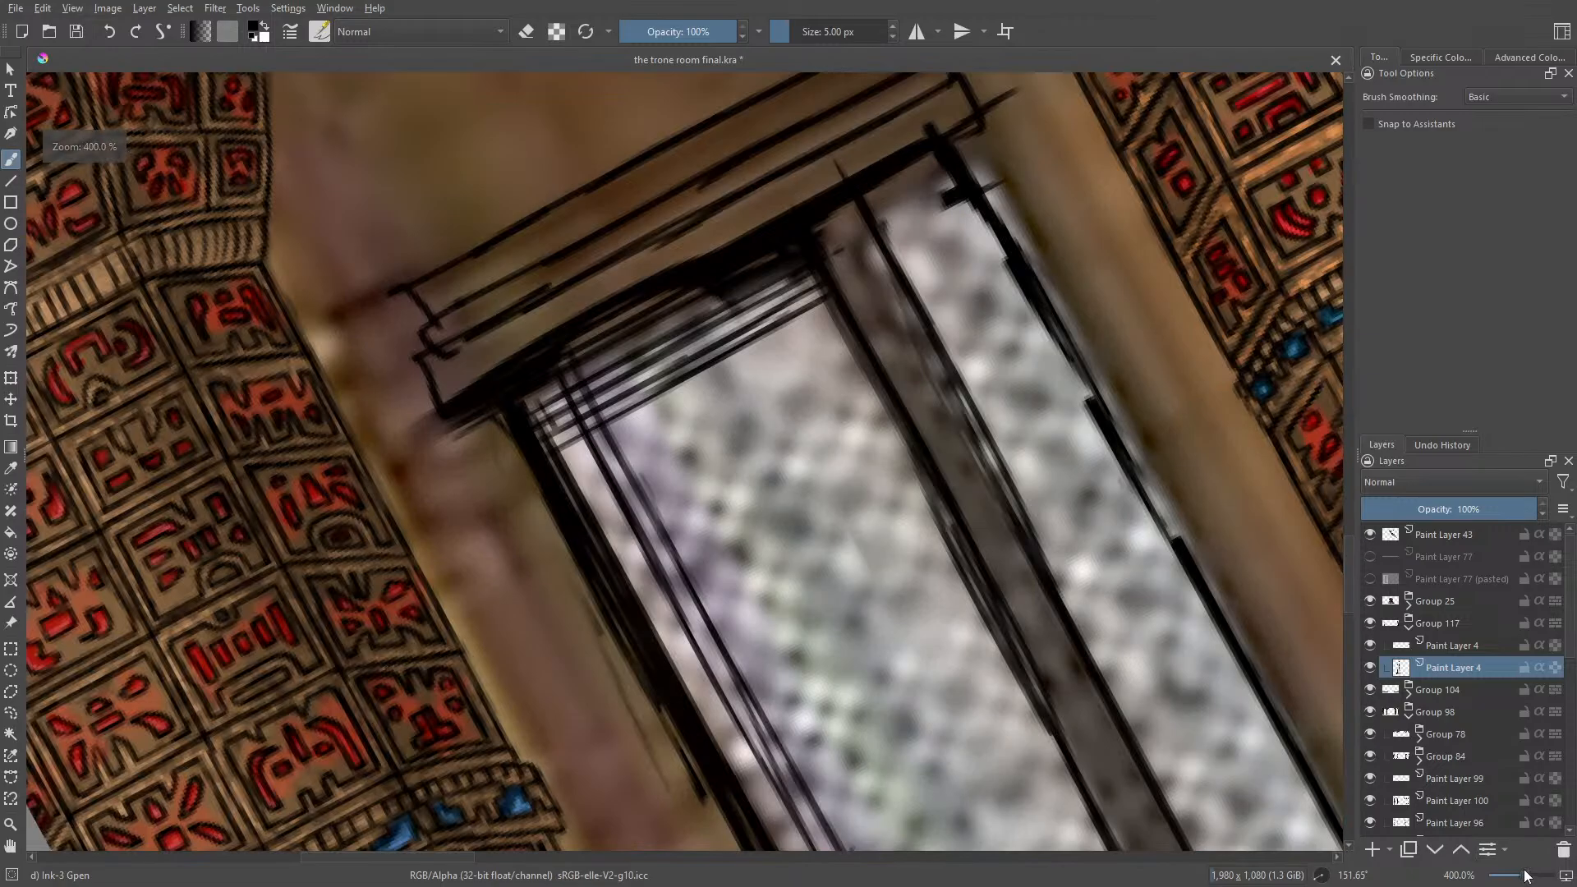
right_click(589, 318)
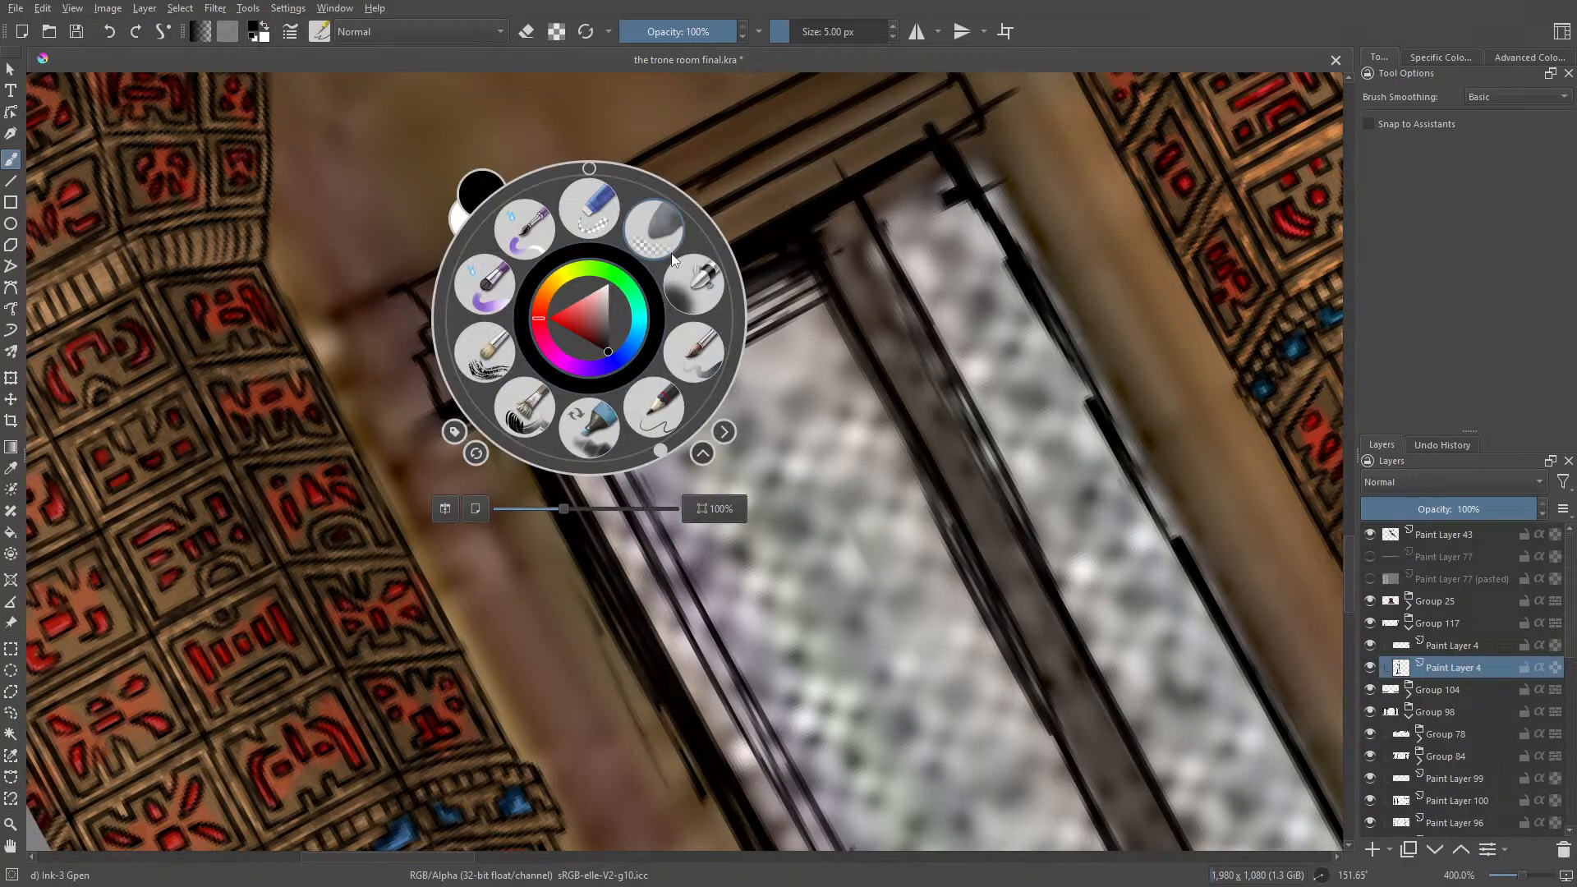
left_click_drag(653, 450, 541, 105)
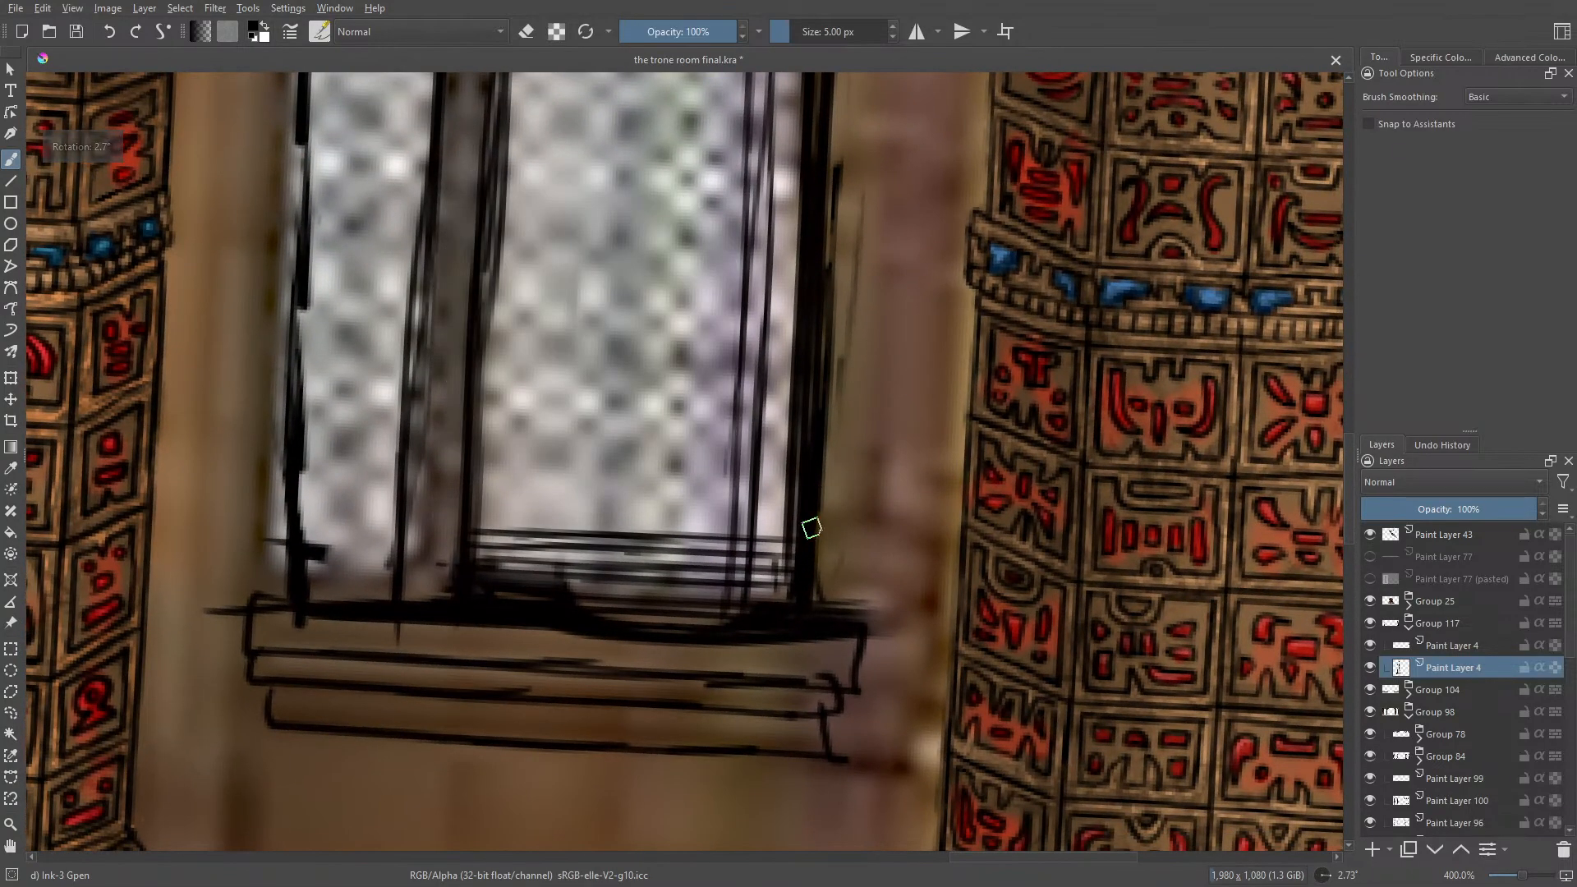
mouse_move(765, 557)
left_mouse_down()
mouse_move(762, 601)
mouse_move(779, 554)
mouse_move(780, 601)
mouse_move(779, 568)
left_mouse_up()
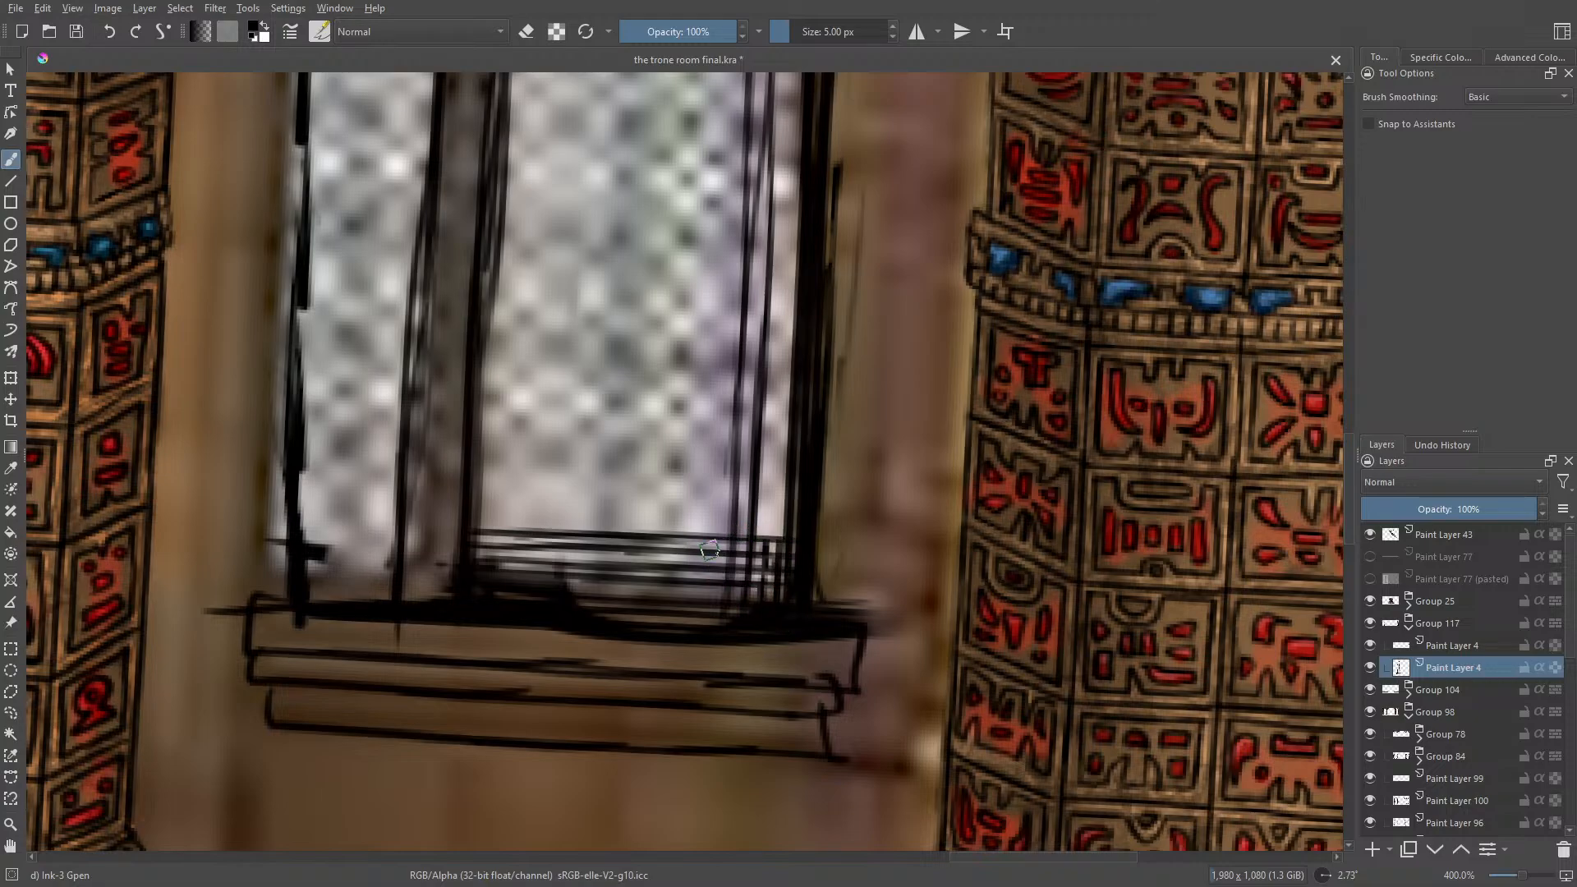
left_click_drag(714, 539, 713, 595)
mouse_move(698, 530)
left_mouse_down()
mouse_move(694, 593)
mouse_move(667, 598)
left_mouse_up()
mouse_move(651, 532)
left_mouse_down()
mouse_move(649, 600)
mouse_move(611, 597)
left_mouse_up()
mouse_move(599, 533)
left_mouse_down()
mouse_move(596, 596)
mouse_move(560, 588)
left_mouse_up()
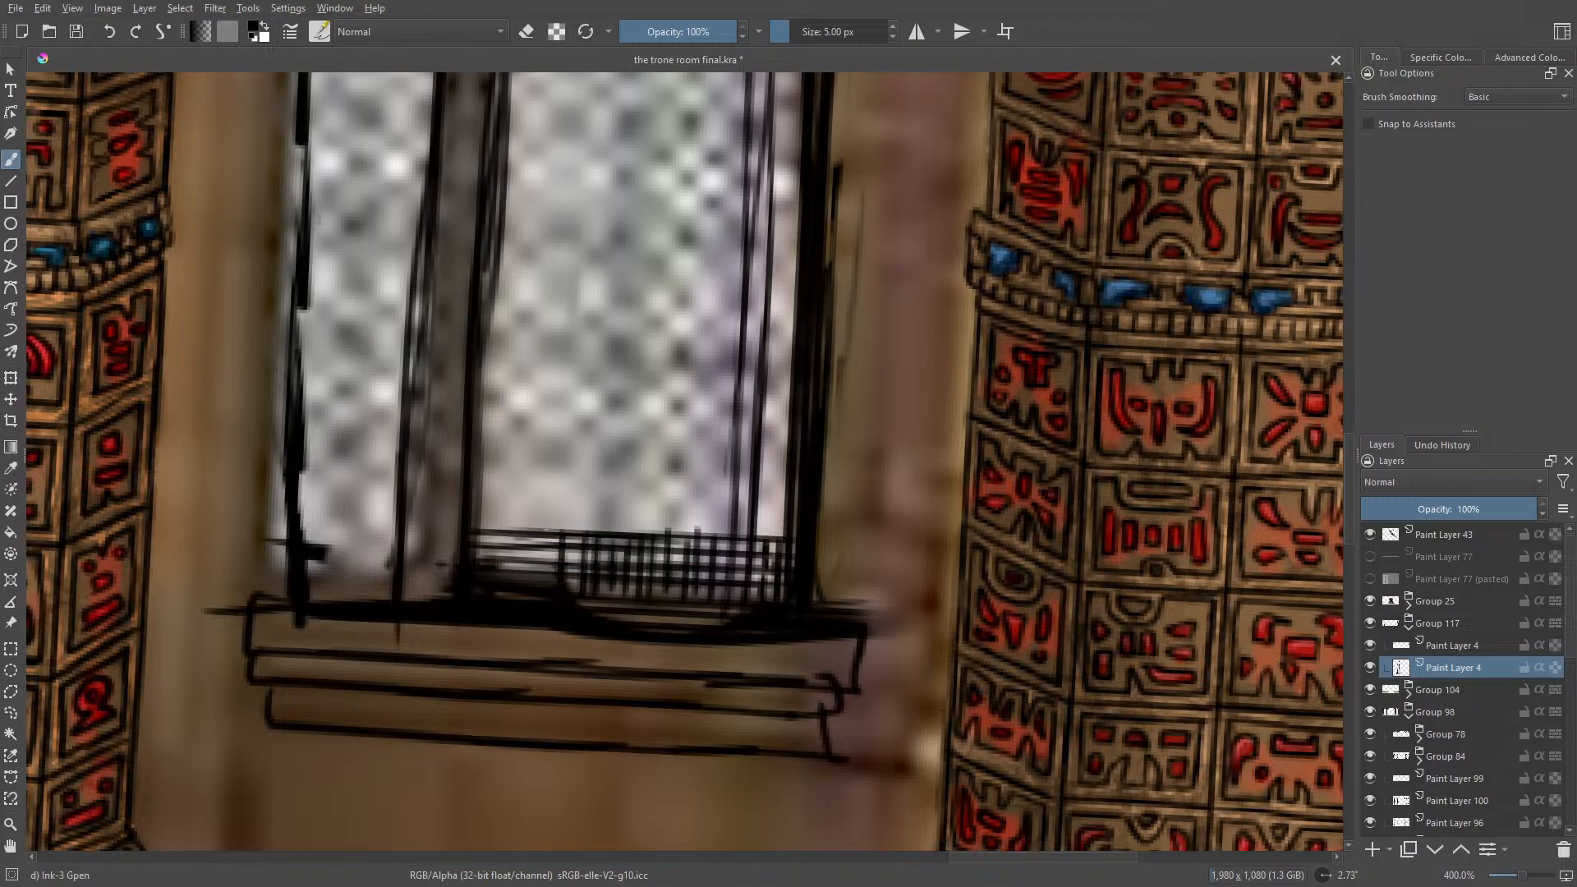
left_click_drag(547, 533, 544, 575)
mouse_move(531, 532)
left_mouse_down()
mouse_move(530, 575)
mouse_move(503, 578)
left_mouse_up()
left_click_drag(493, 534, 491, 577)
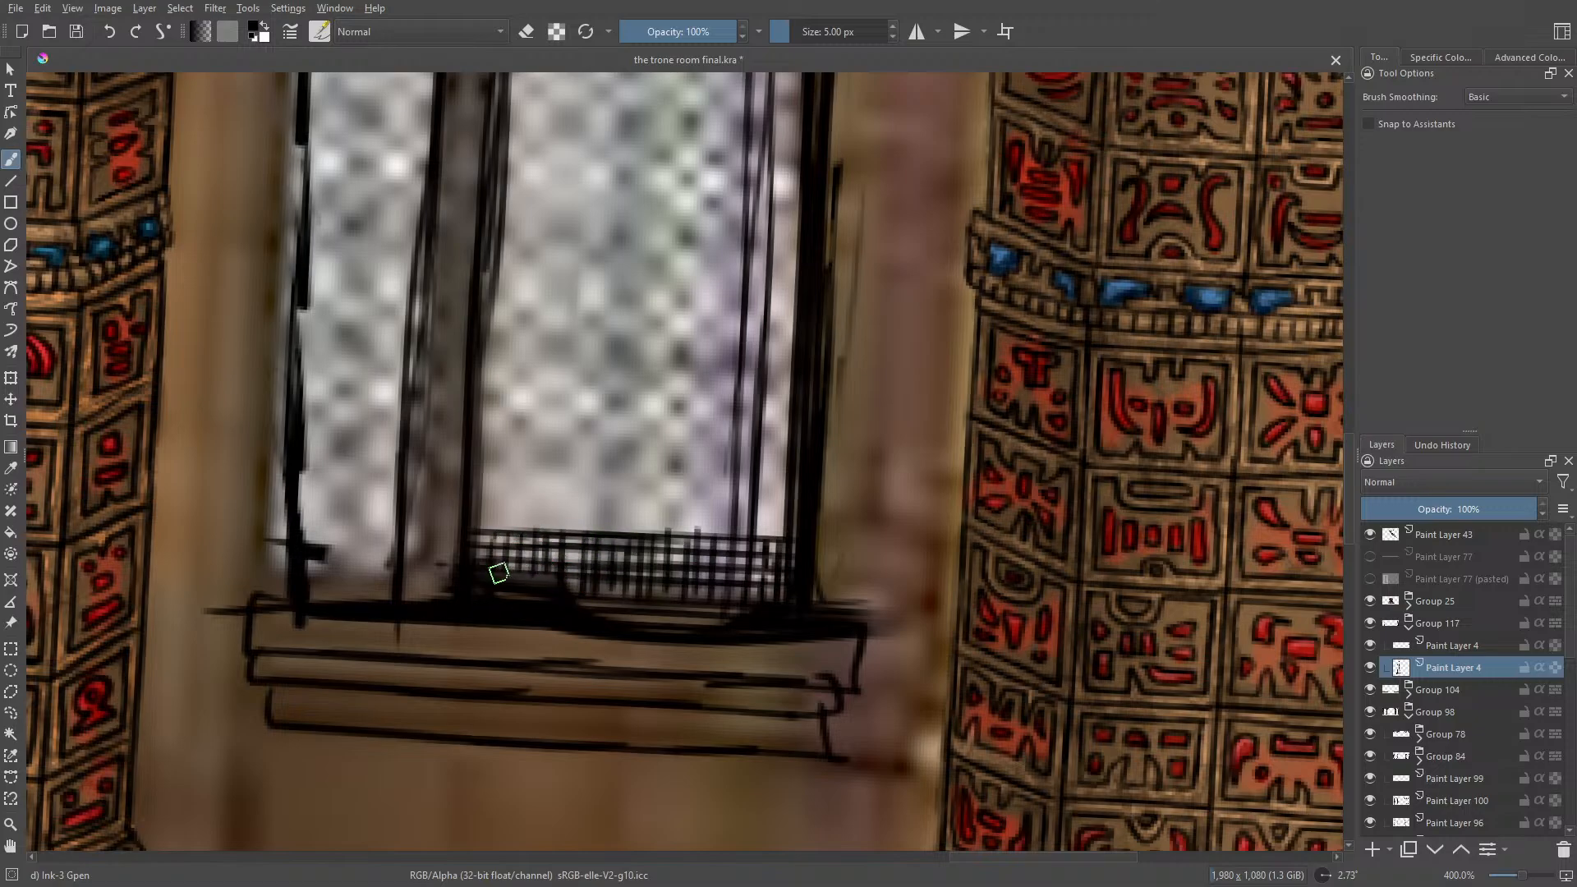
Step: Erase the lower stretch of the long inner lines beside the pane's outer edge with Eraser Circle at 17.33 px, and return to the Ink-3 Gpen
mouse_move(1523, 876)
left_mouse_down()
mouse_move(1506, 876)
mouse_move(1534, 880)
left_mouse_up()
key("ctrl+plus")
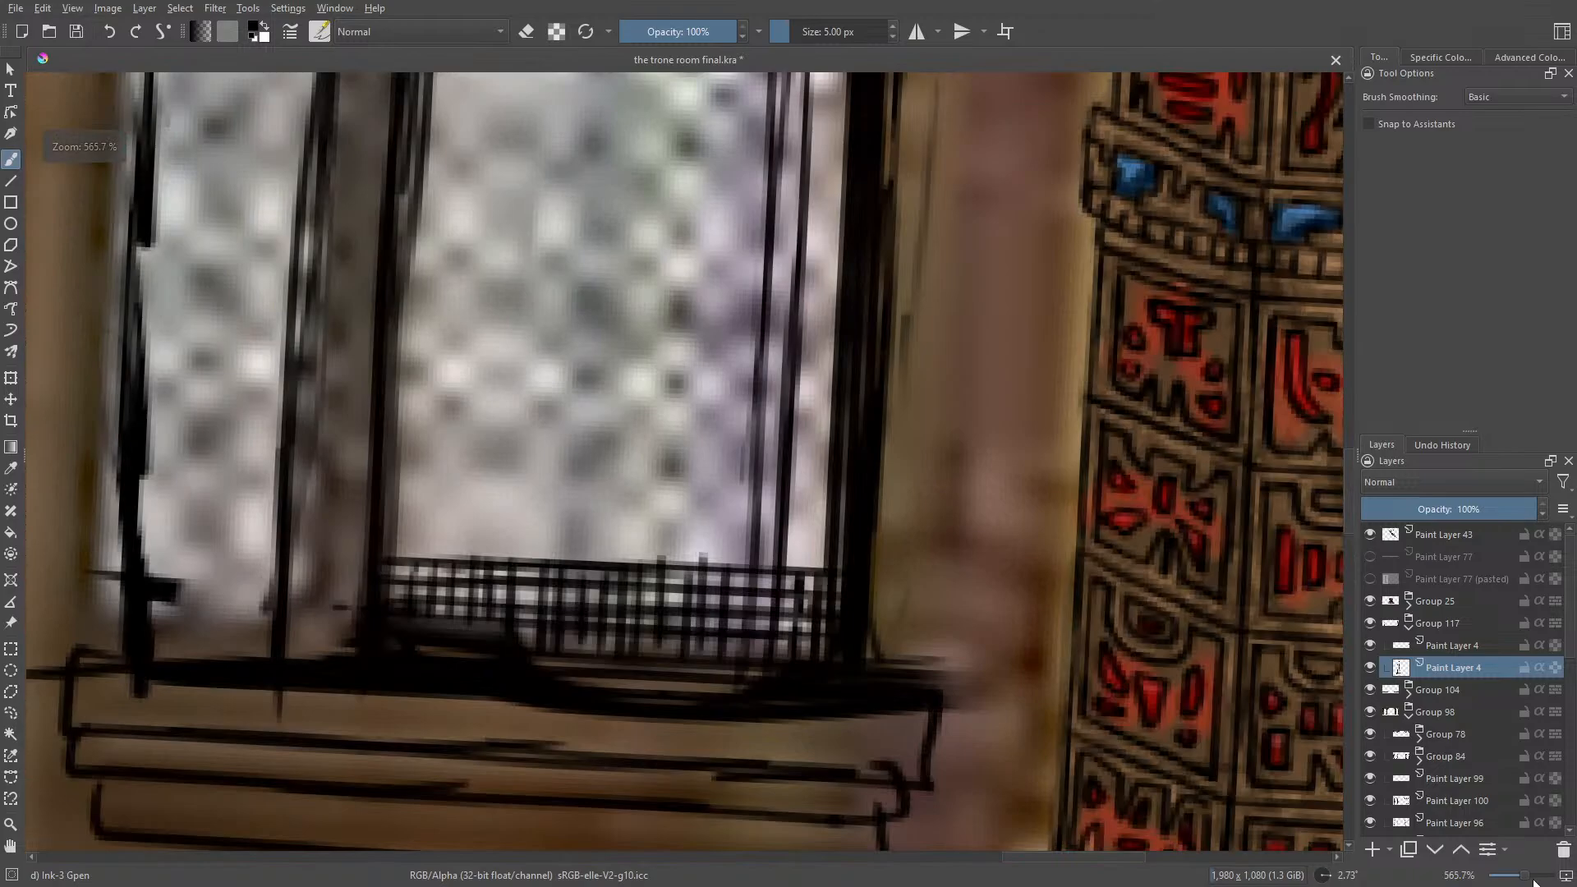
right_click(608, 511)
left_click_drag(618, 366, 711, 458)
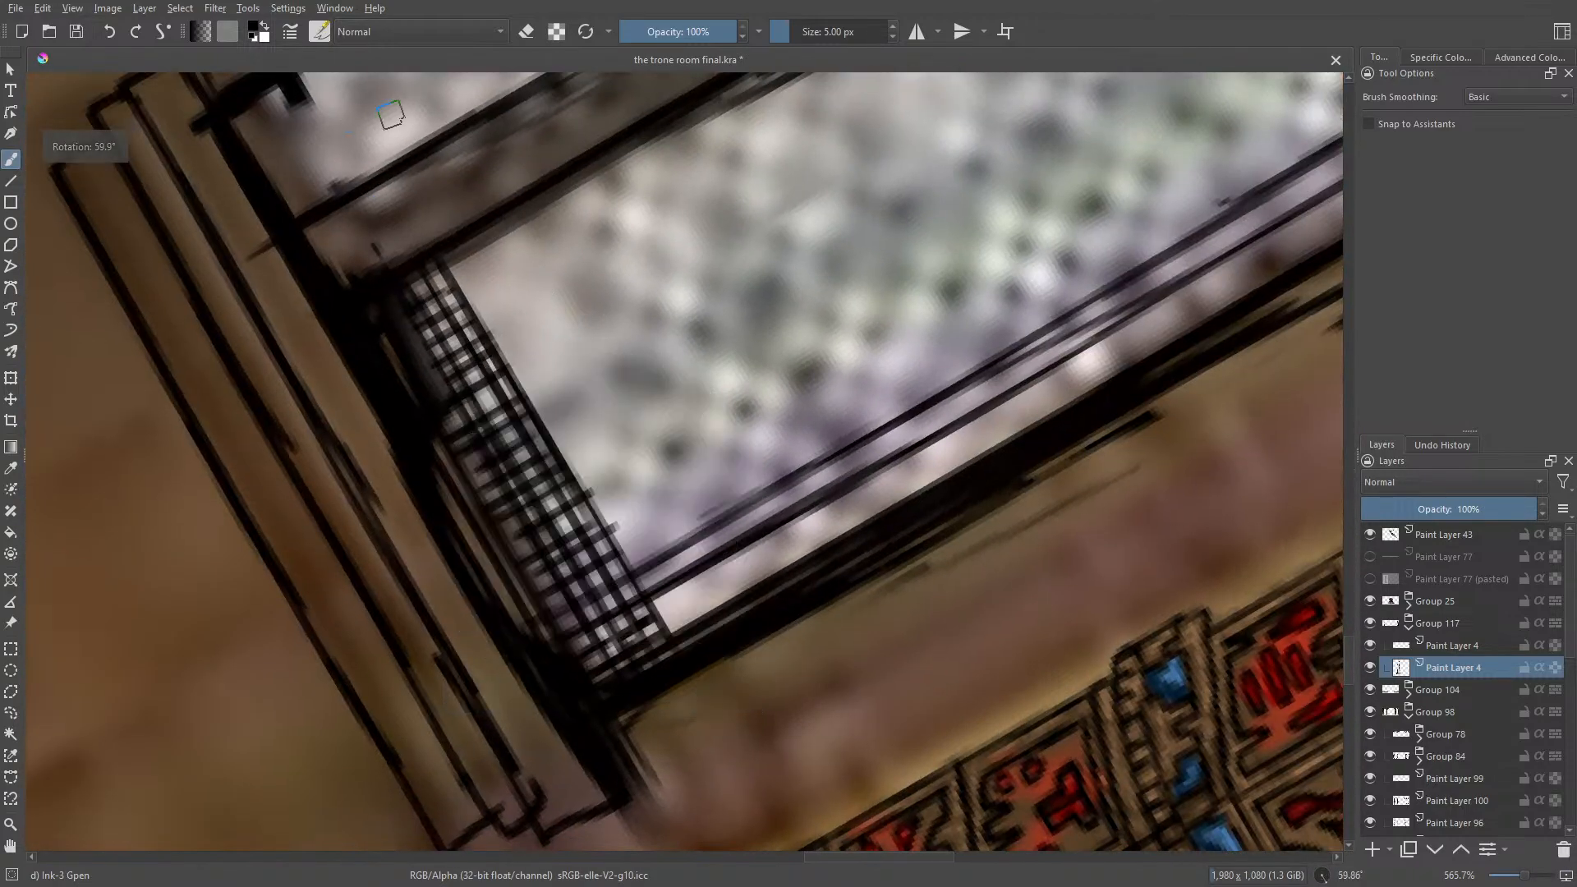
key("slash")
mouse_move(623, 515)
left_mouse_down()
mouse_move(594, 474)
mouse_move(655, 564)
mouse_move(702, 504)
mouse_move(875, 456)
mouse_move(1208, 239)
left_mouse_up()
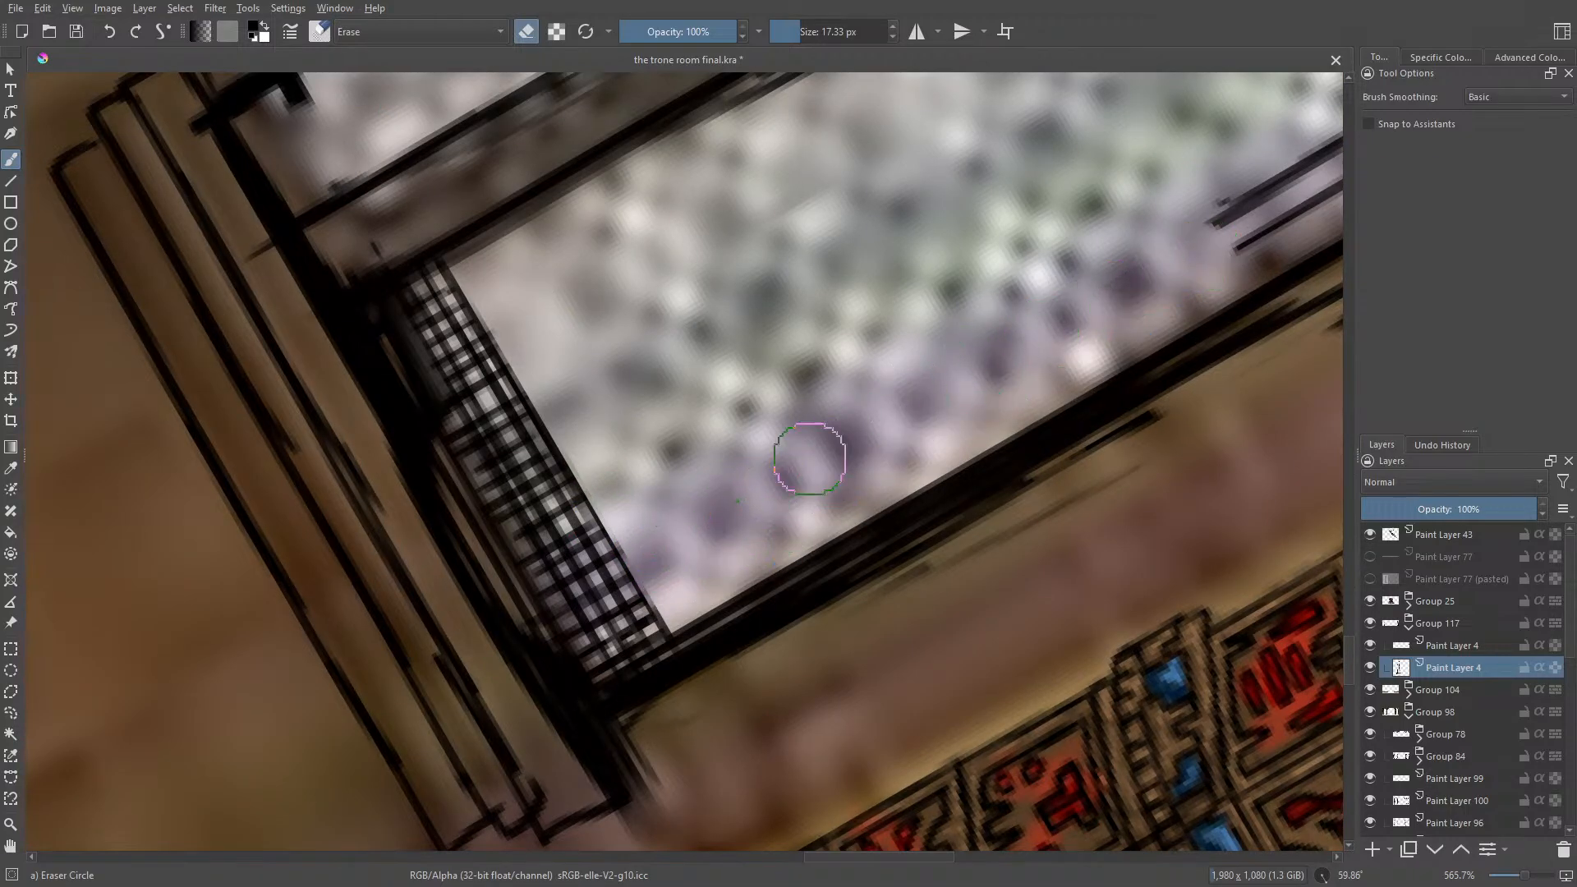
key("slash")
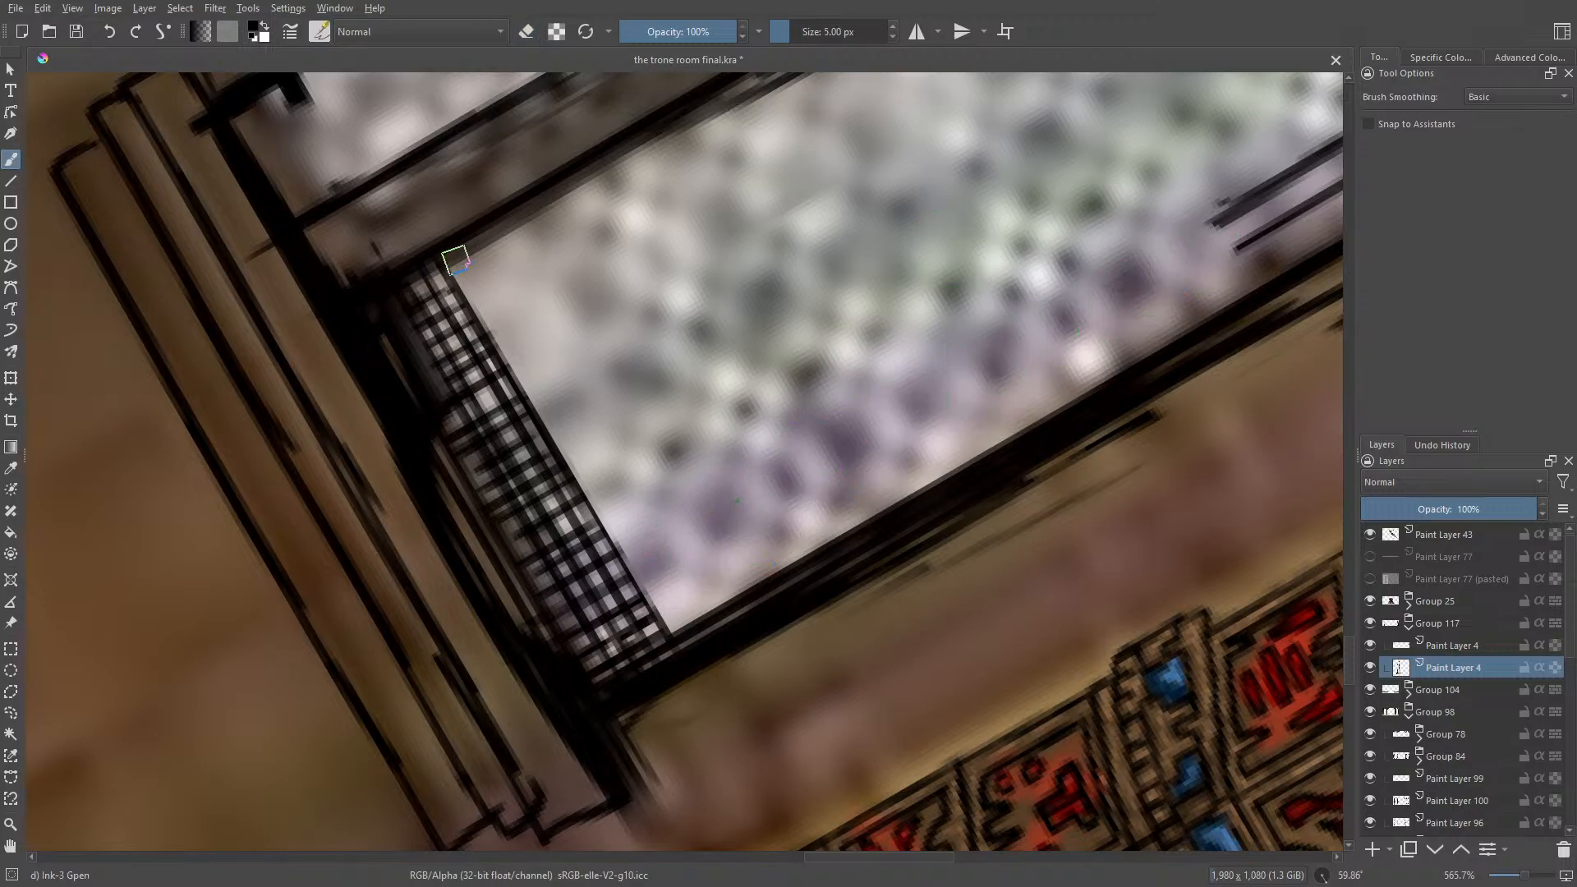
Step: Ink further lines across the pane along the upper edge of the lattice strip with the 5 px Ink-3 Gpen
left_click_drag(457, 252, 539, 380)
left_click_drag(493, 315, 560, 438)
mouse_move(516, 352)
left_mouse_down()
mouse_move(598, 504)
mouse_move(507, 335)
mouse_move(612, 522)
left_mouse_up()
left_click_drag(582, 459, 690, 626)
left_click_drag(621, 526, 684, 634)
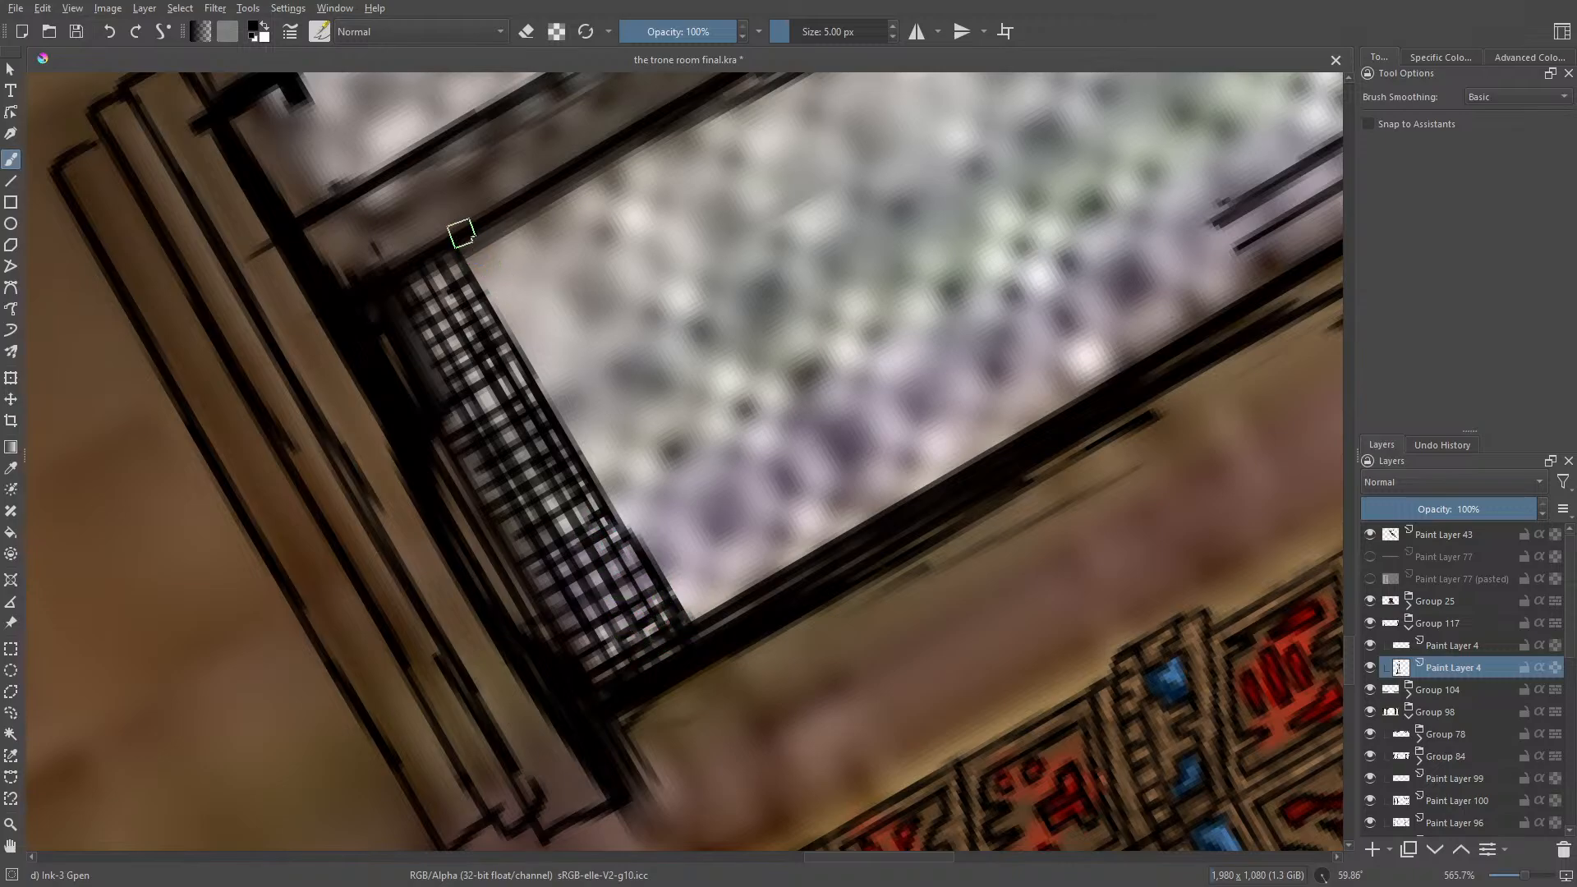
left_click_drag(461, 239, 687, 612)
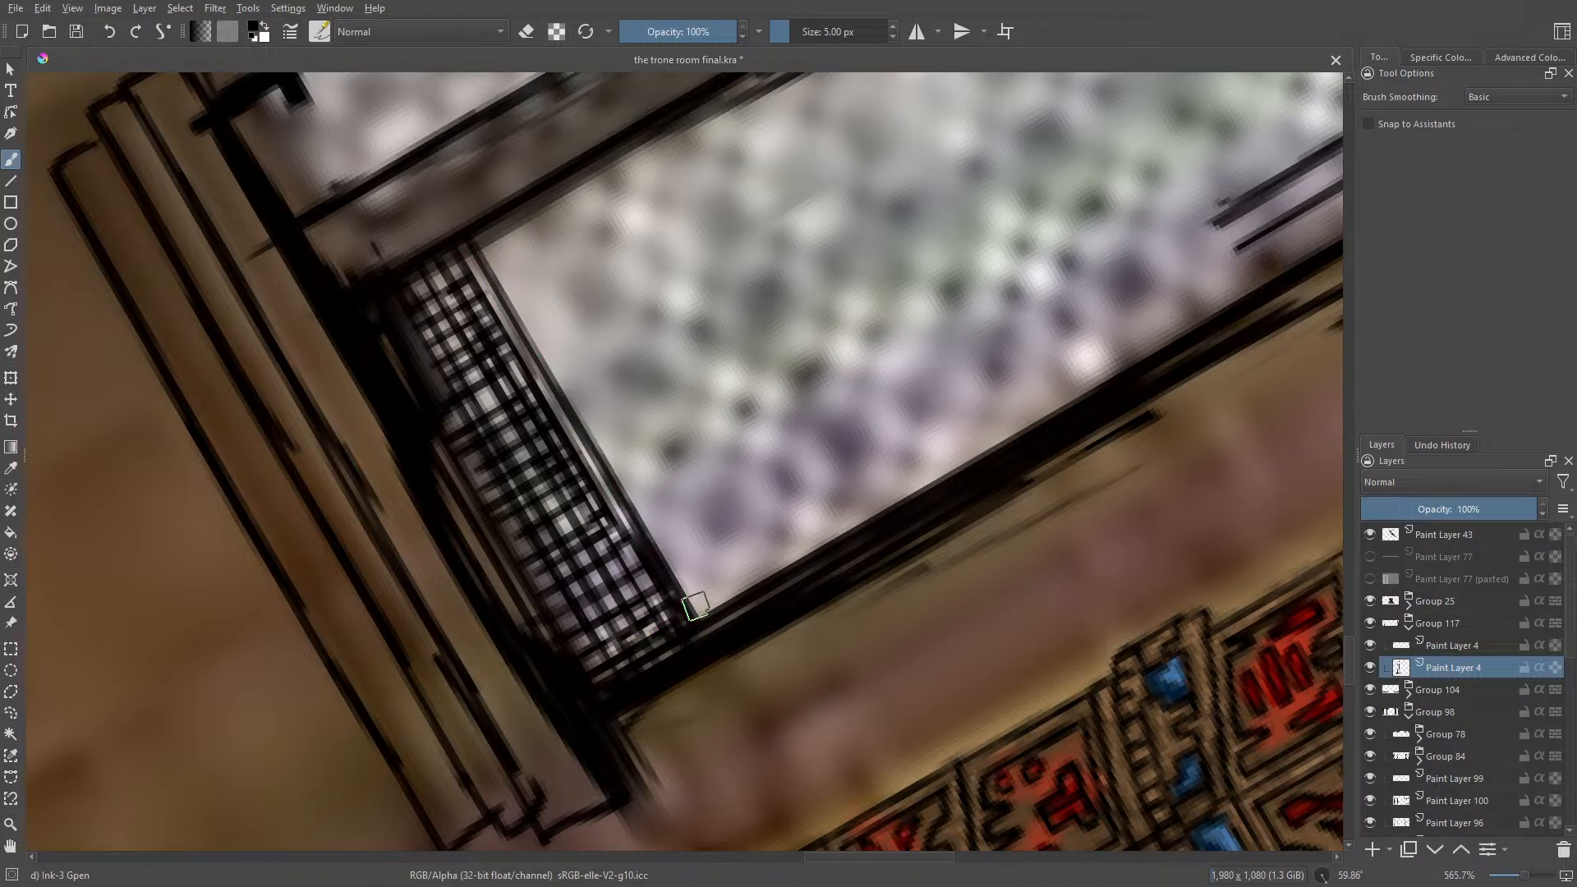
Step: Extend the lattice strip upward with another line across the pane and short crossing strokes
key("e")
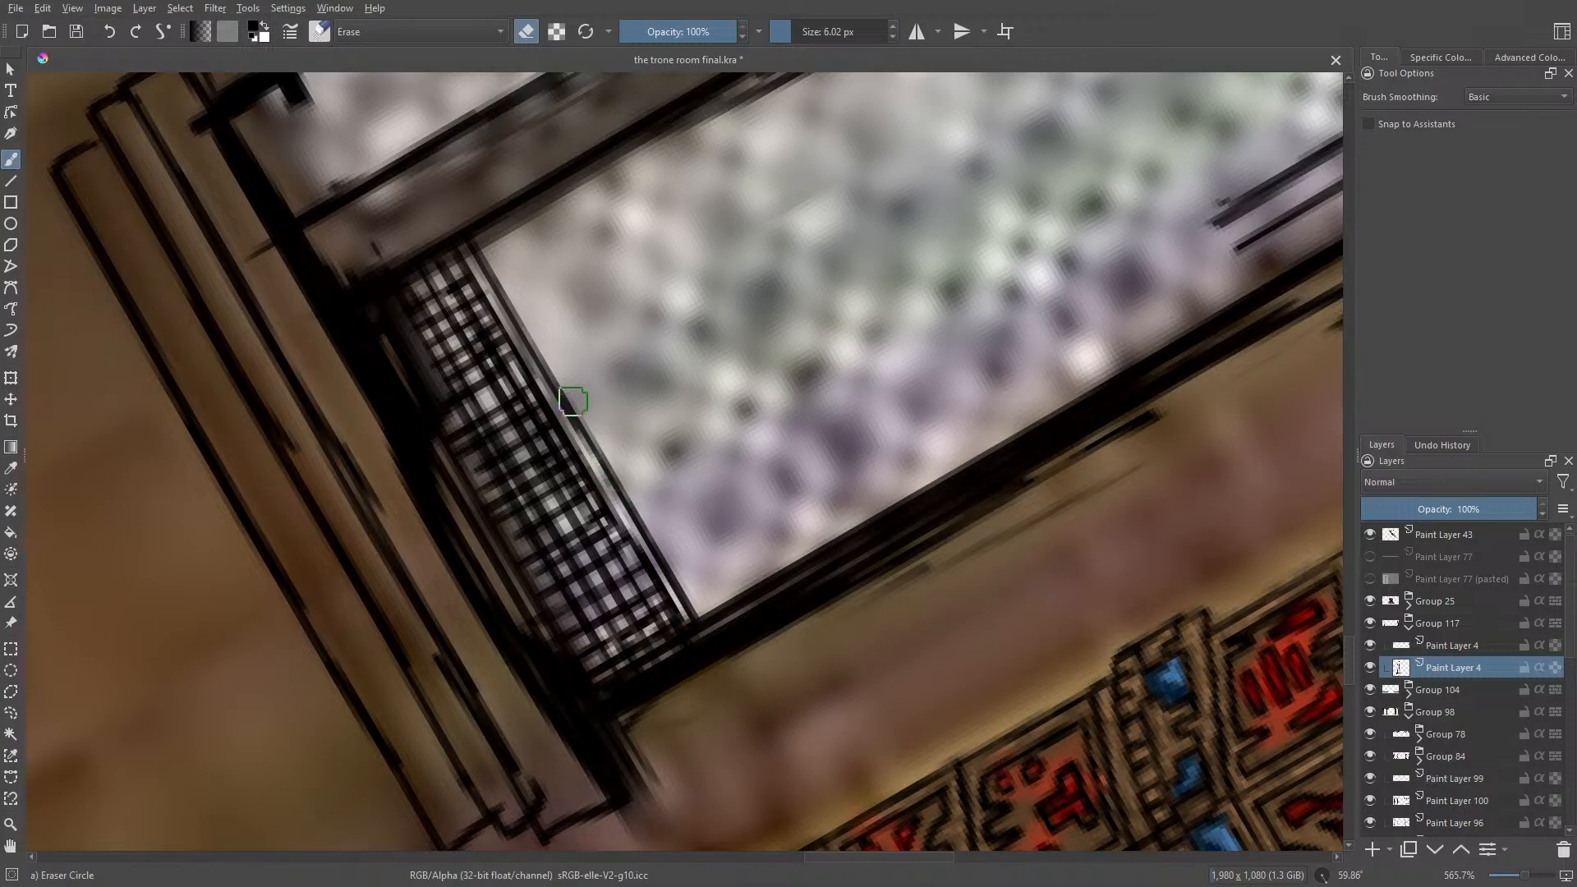
key("e")
right_click(473, 340)
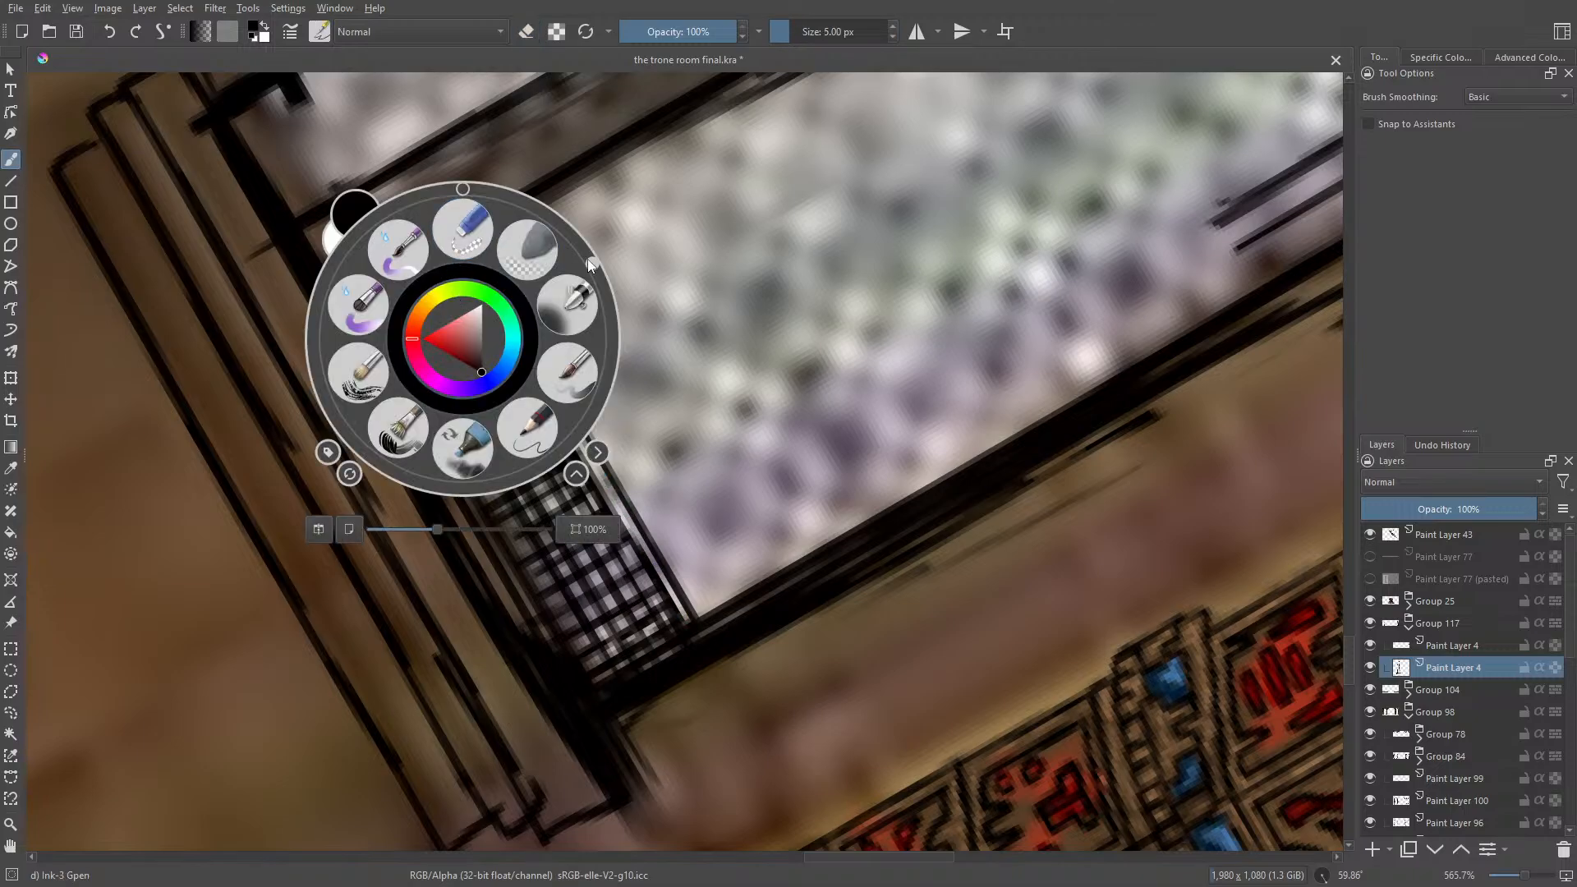
left_click_drag(588, 261, 462, 222)
left_click(250, 154)
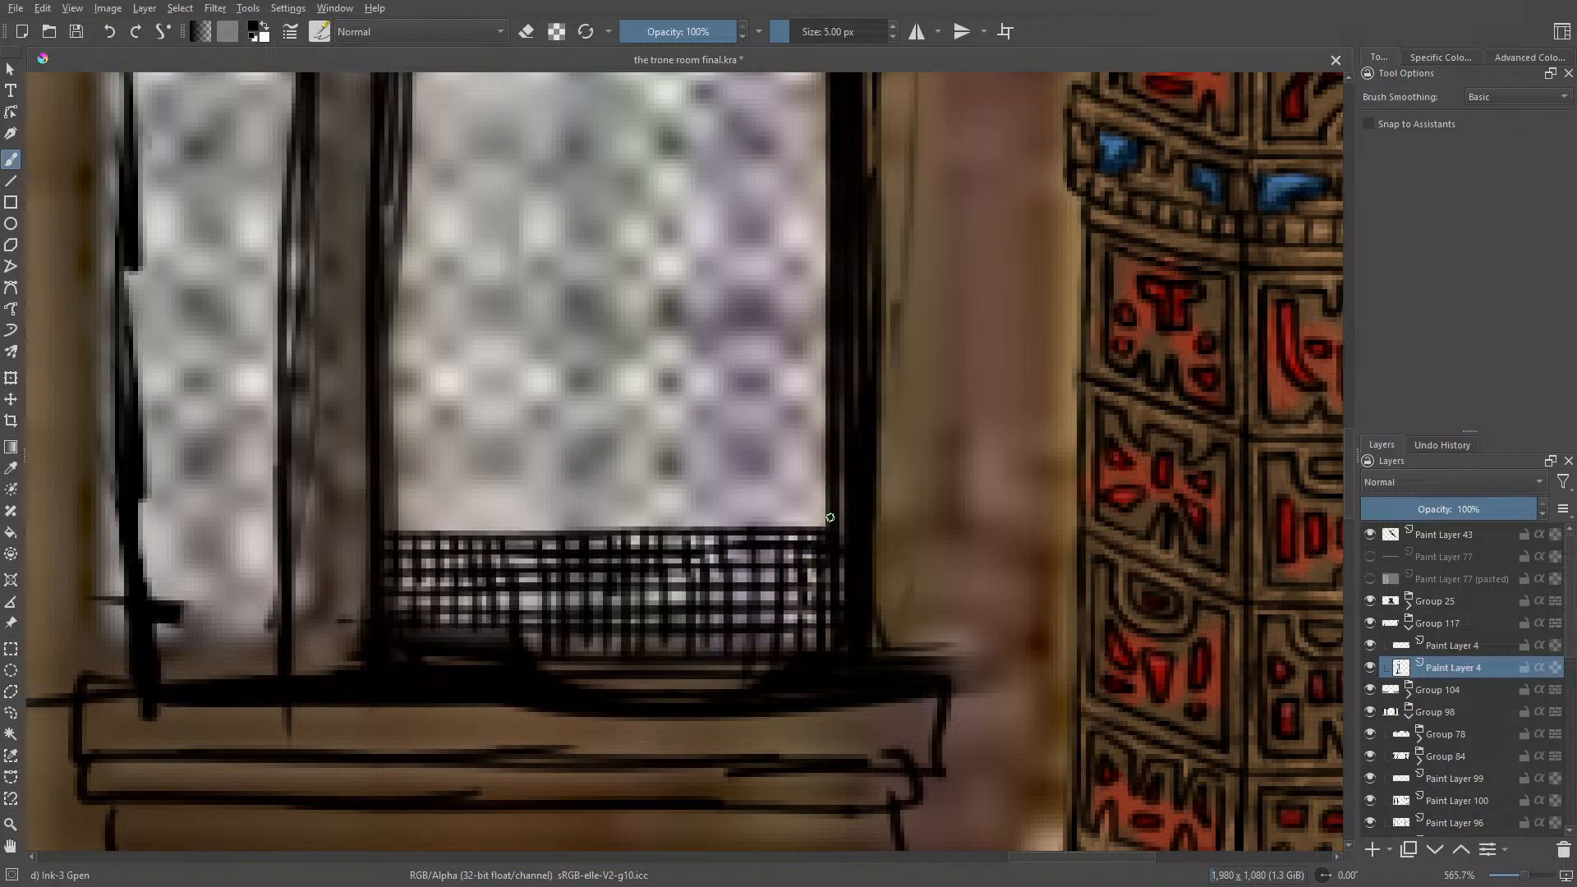
left_click_drag(810, 516, 394, 522)
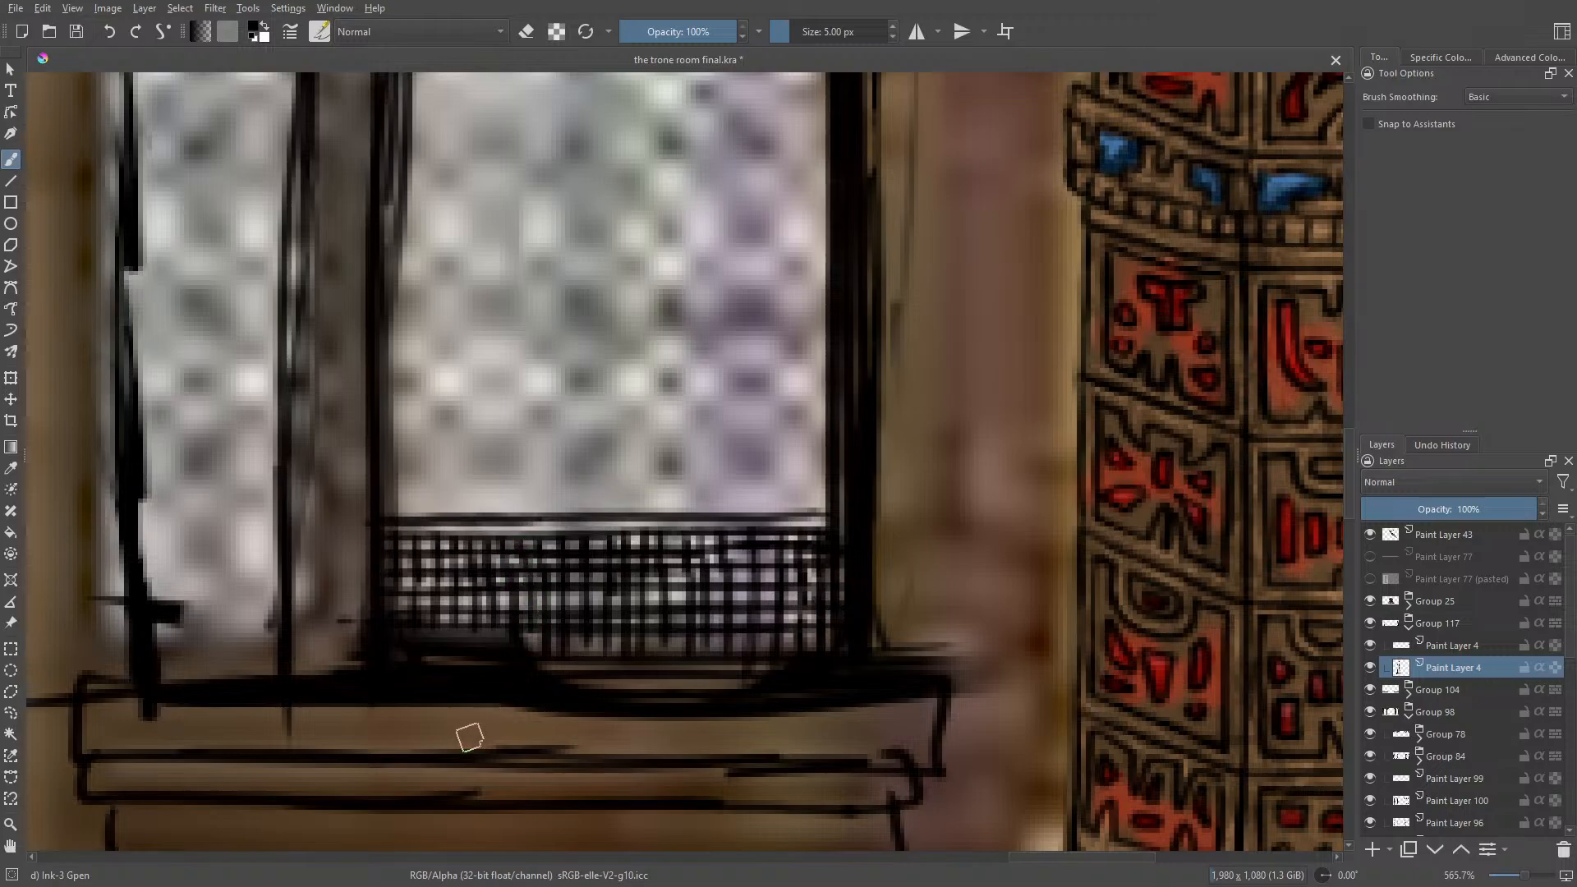
right_click(373, 446)
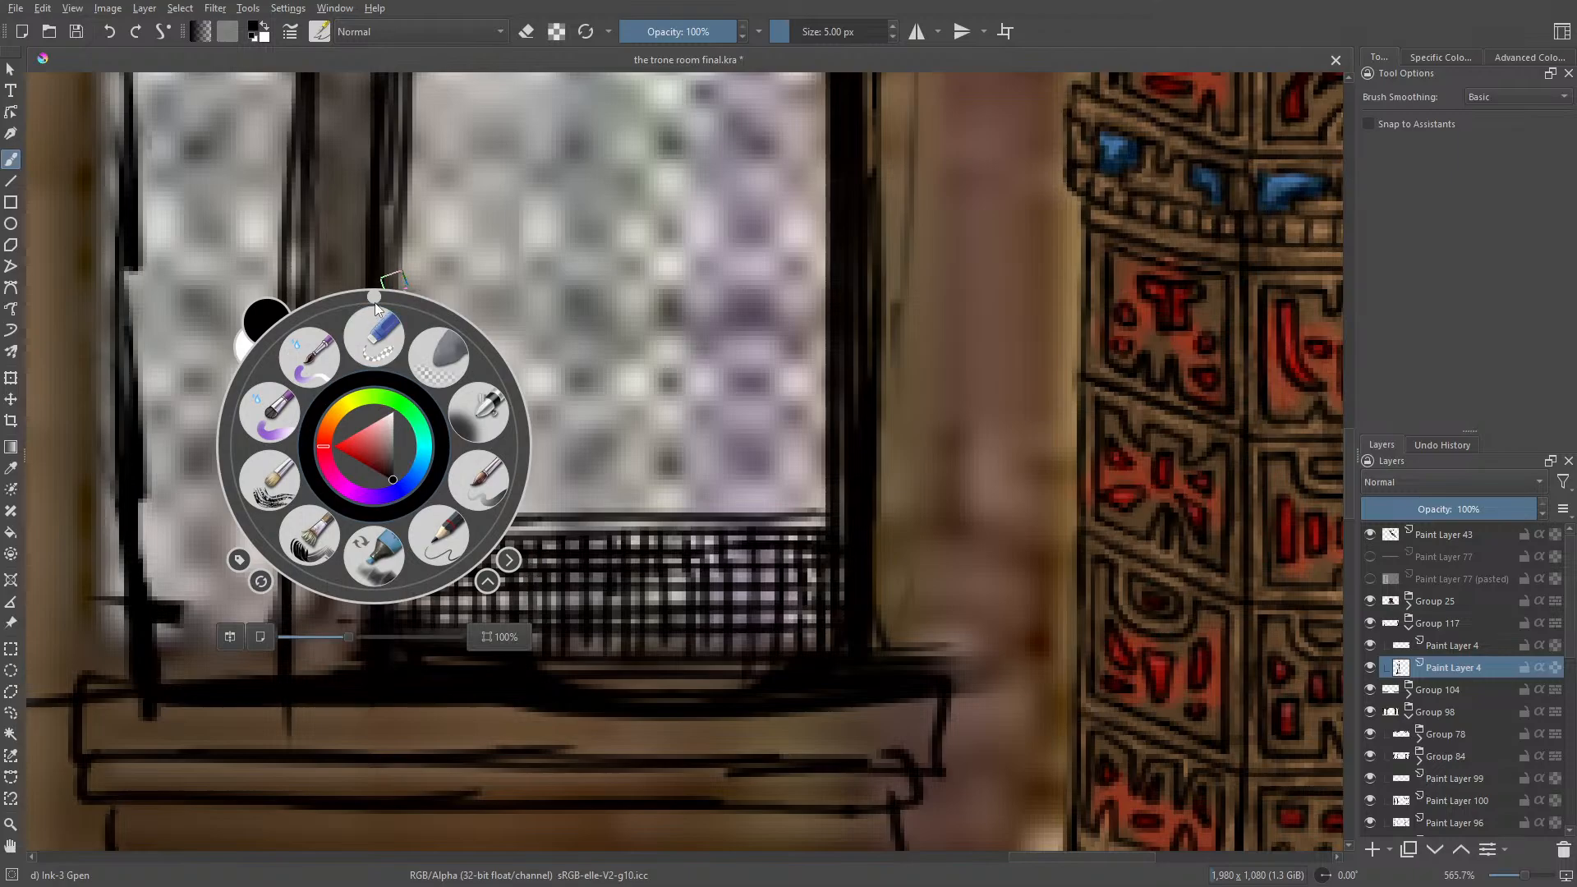
left_click_drag(374, 298, 514, 344)
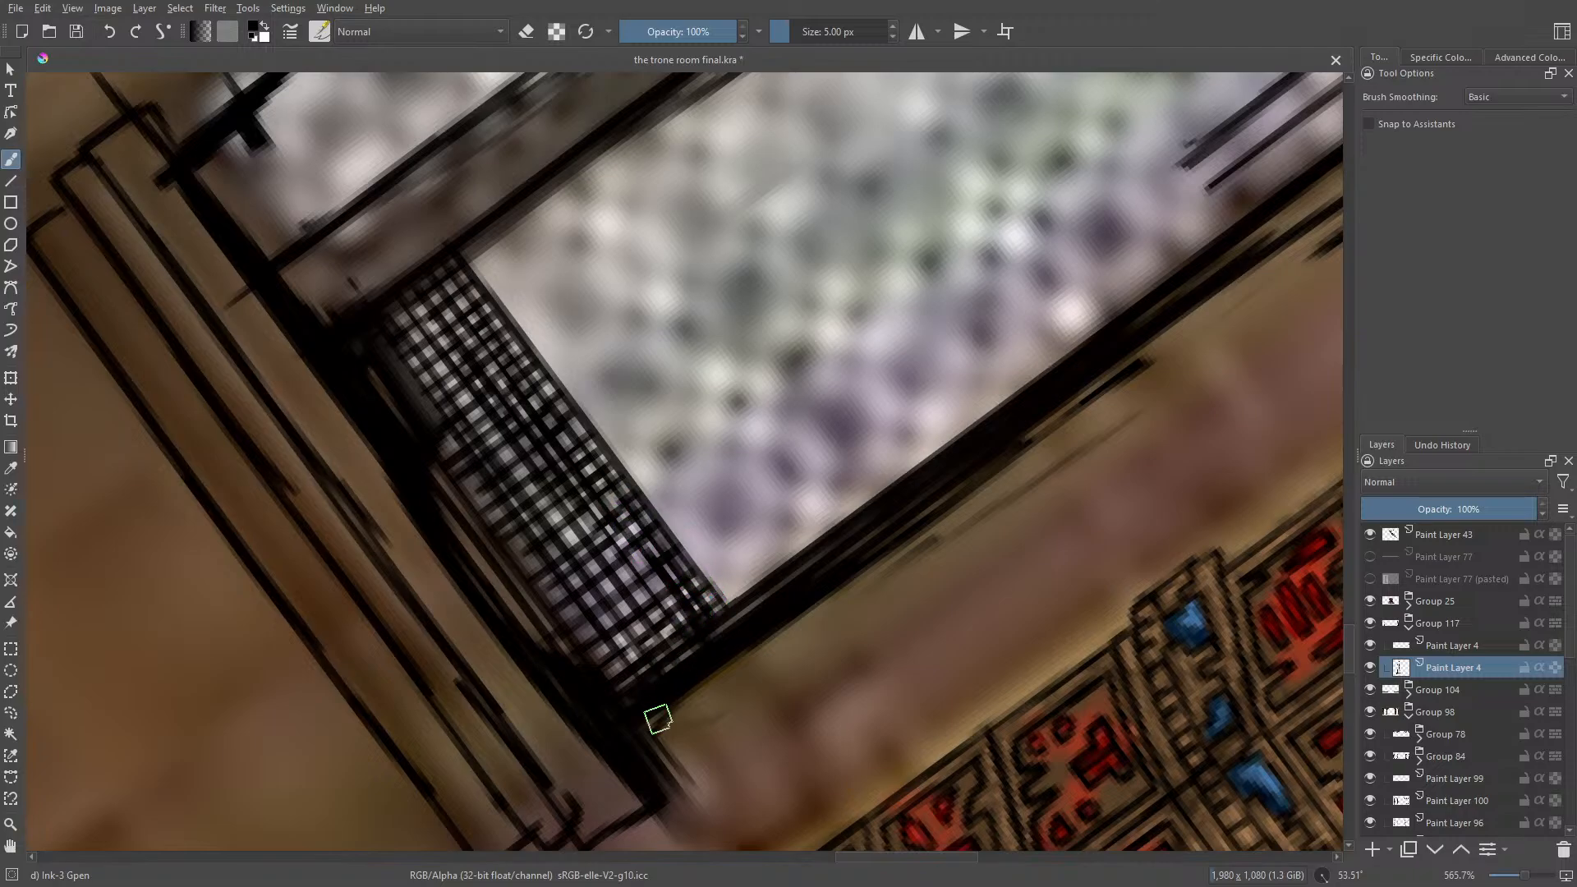
Step: Examine the lattice strip against the whole window and the surrounding columns at several zoom levels
left_click_drag(1524, 878, 1511, 877)
key("plus")
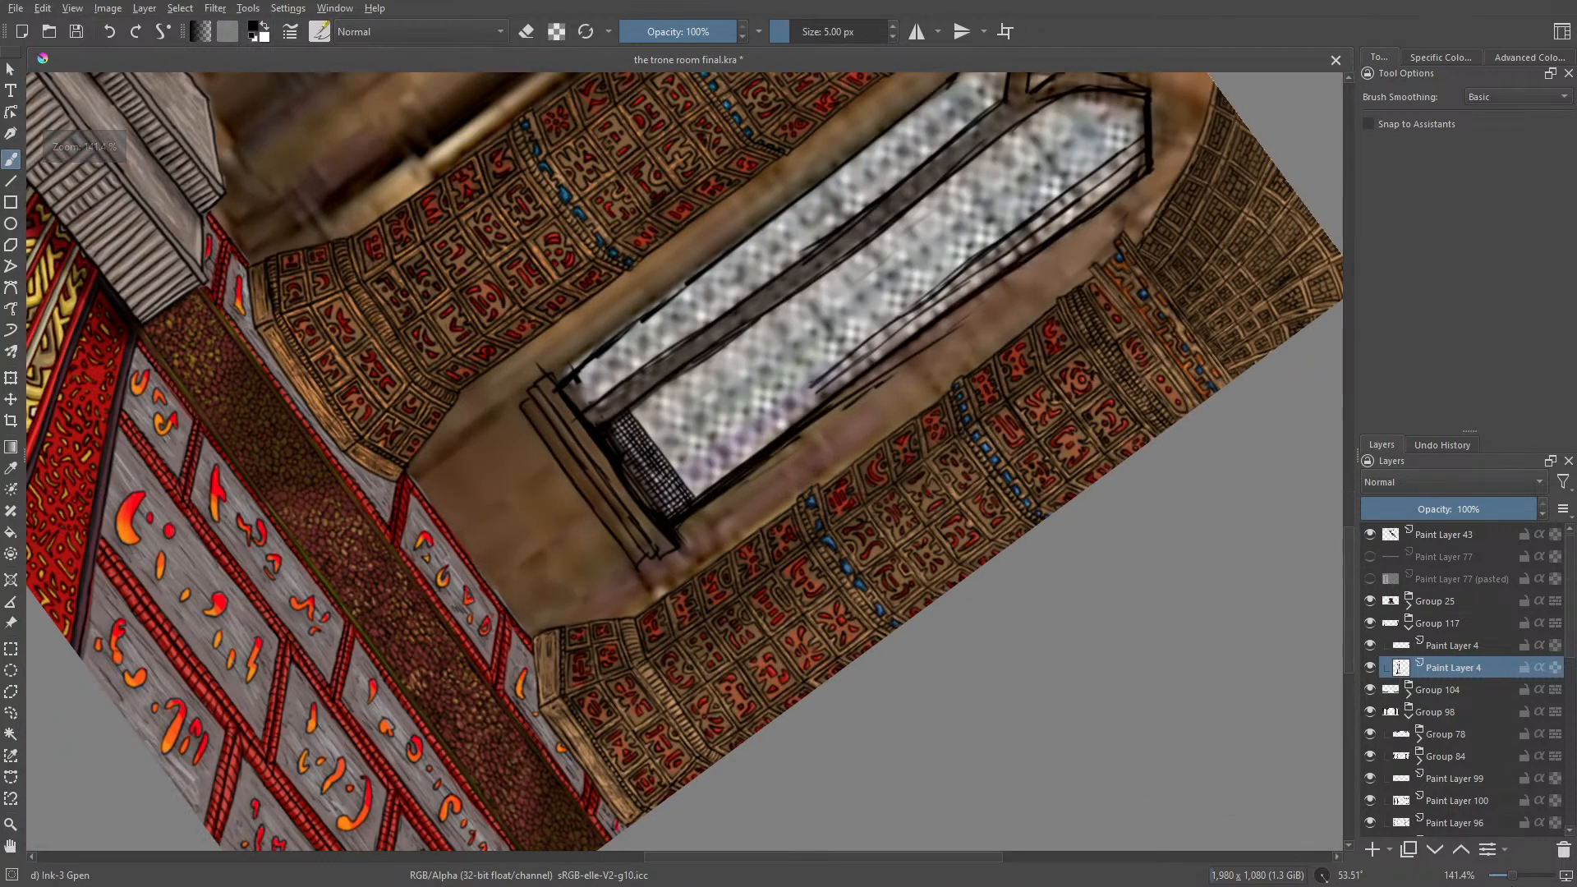
key("minus")
key("minus")
key("plus")
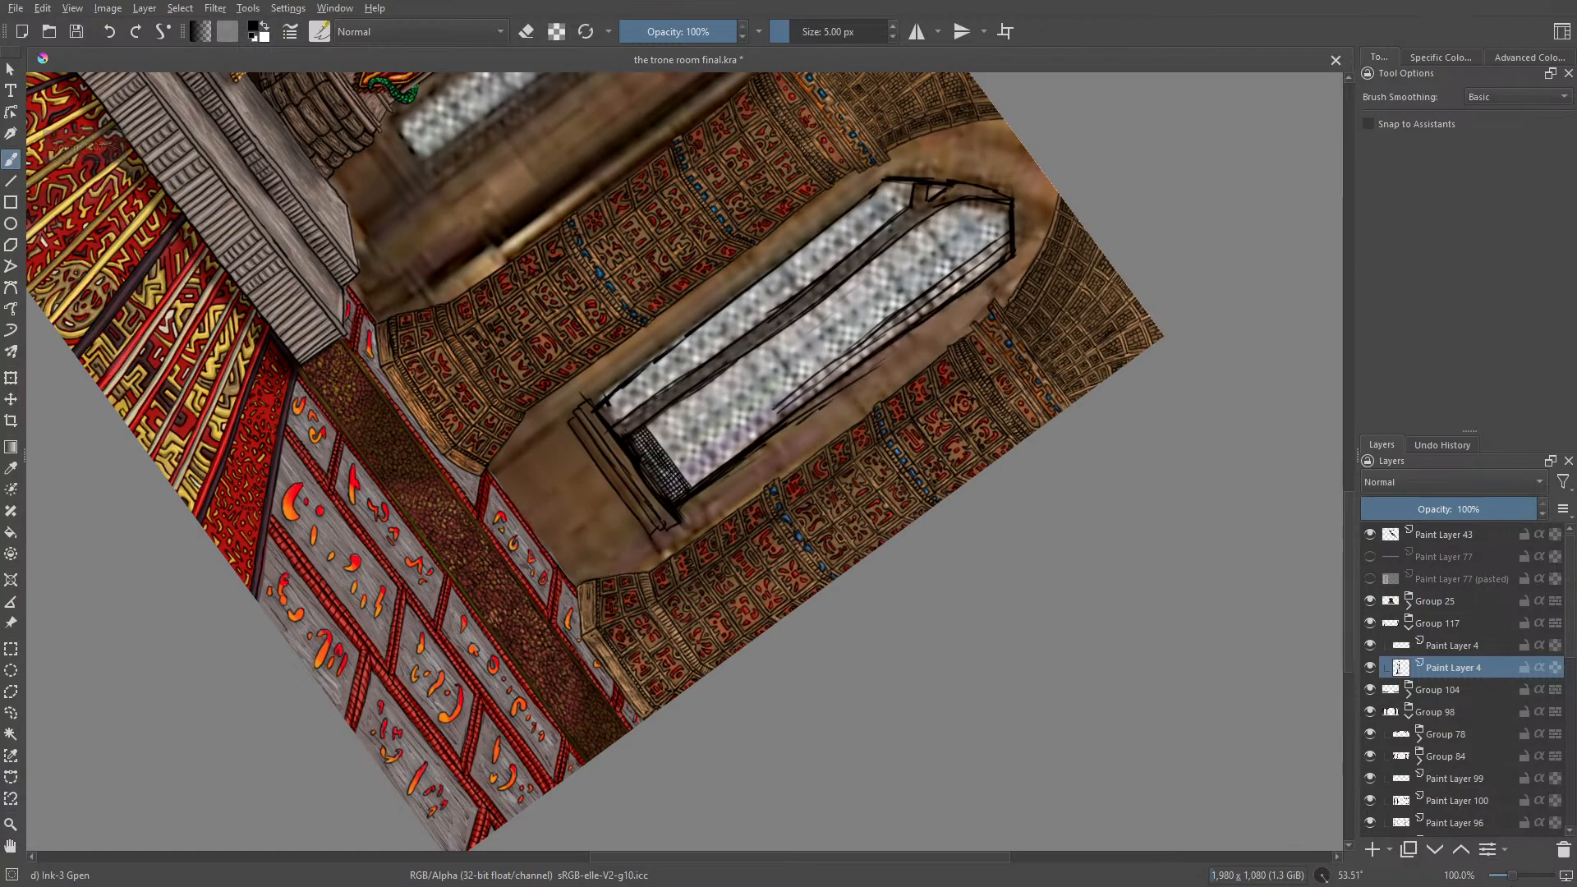
key("plus")
key("plus")
key("plus")
key("plus")
key("plus")
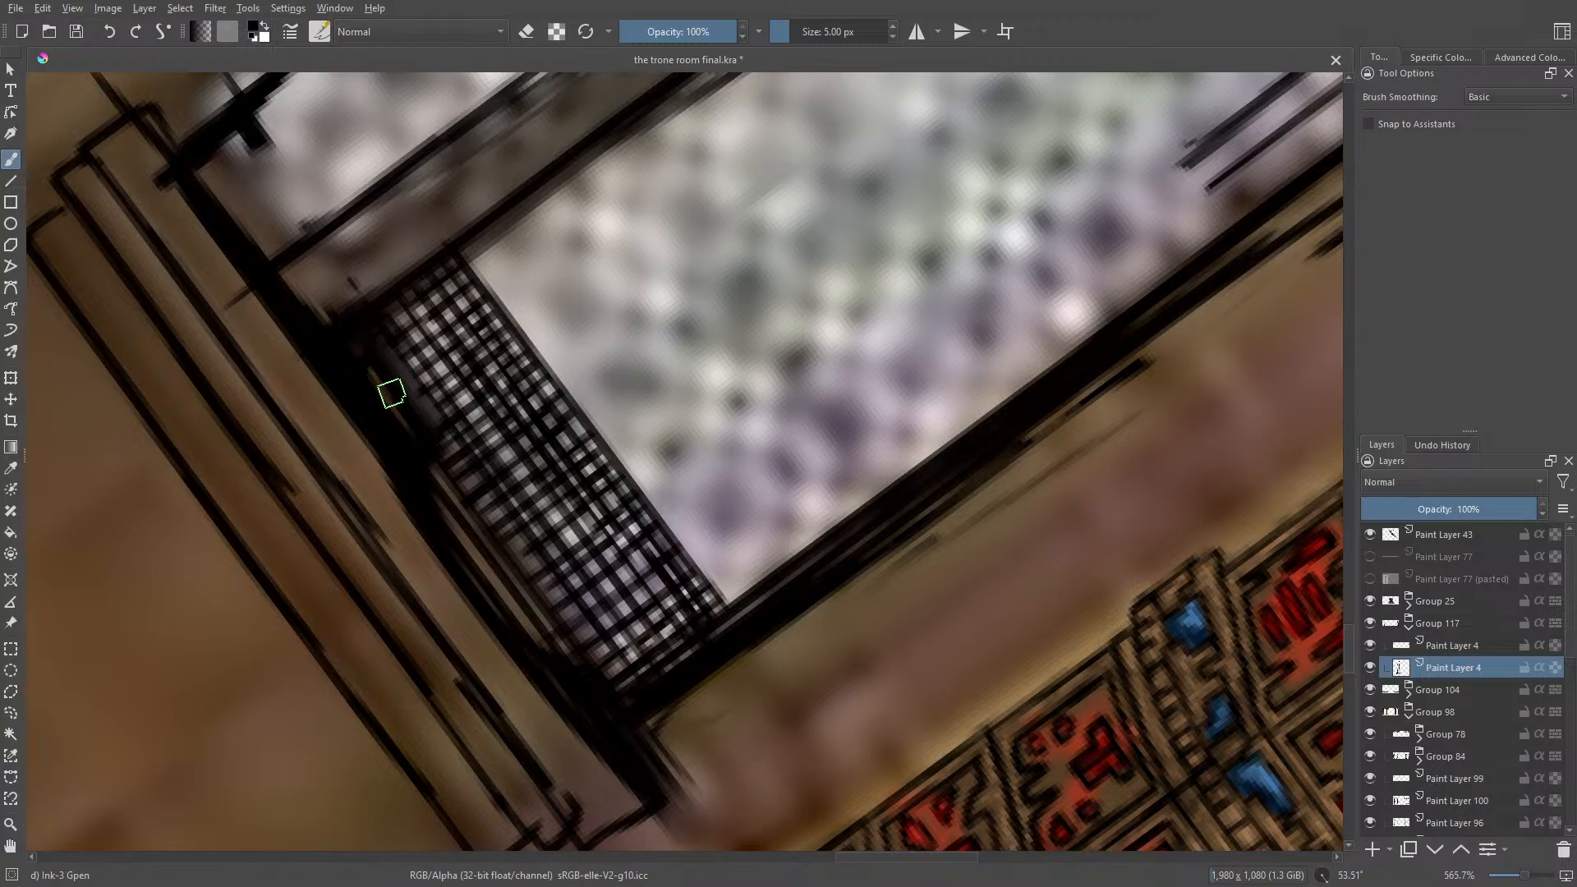
Step: Erase the dark blot beneath the lattice with Eraser Circle at 6.02 px and fill the gap with Ink-3 Gpen grid lines
key("e")
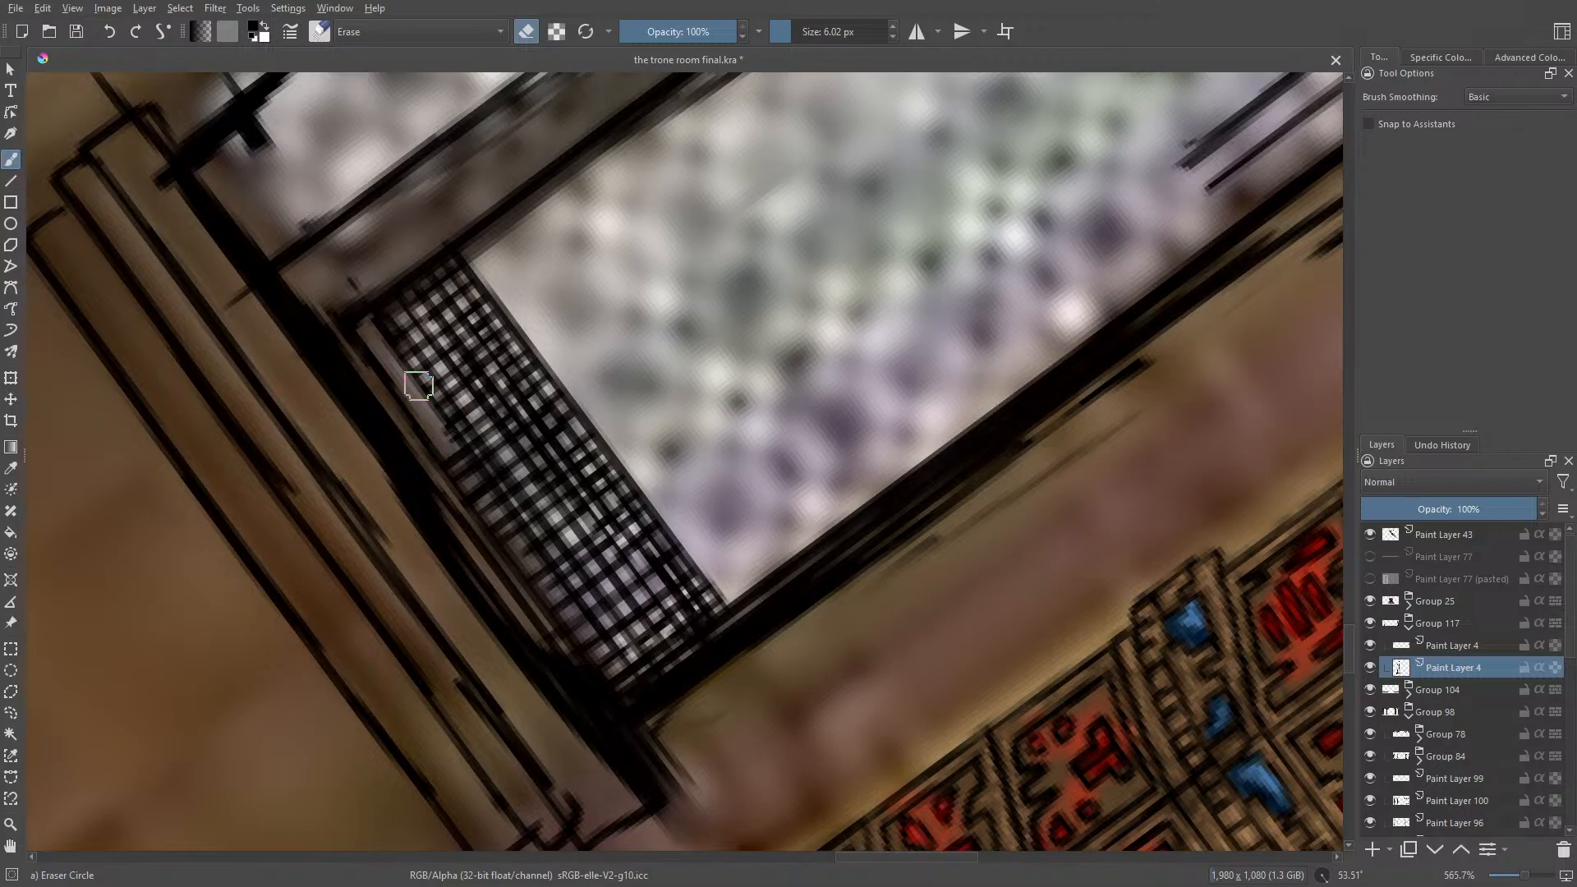
key("e")
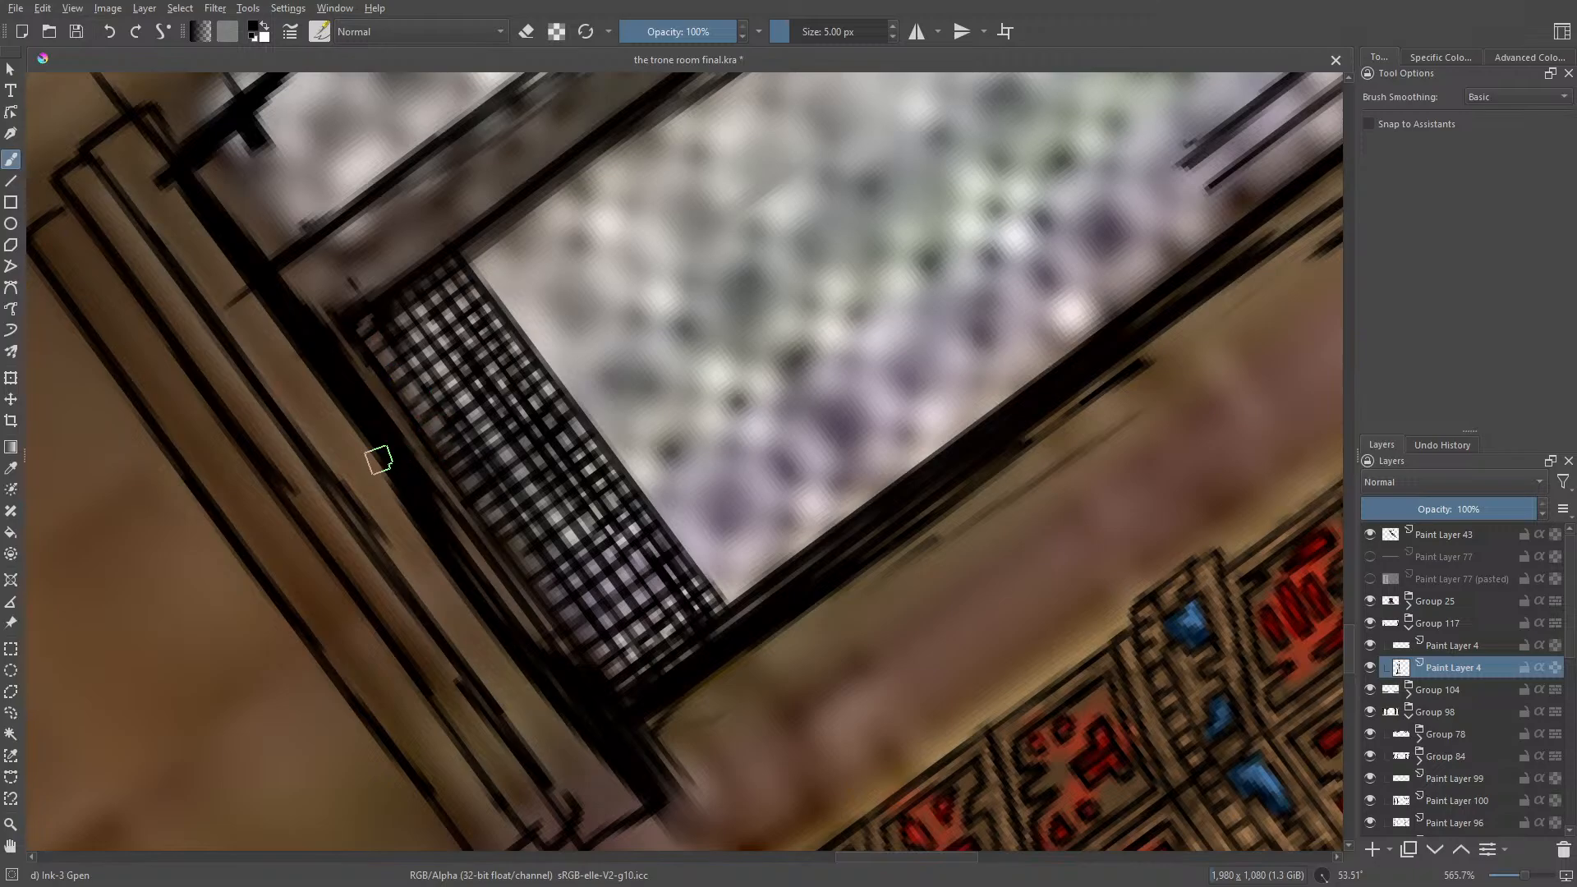
Step: Erase the thick, doubled line along the top of the window sill with Eraser Circle at 6.02 px
key("e")
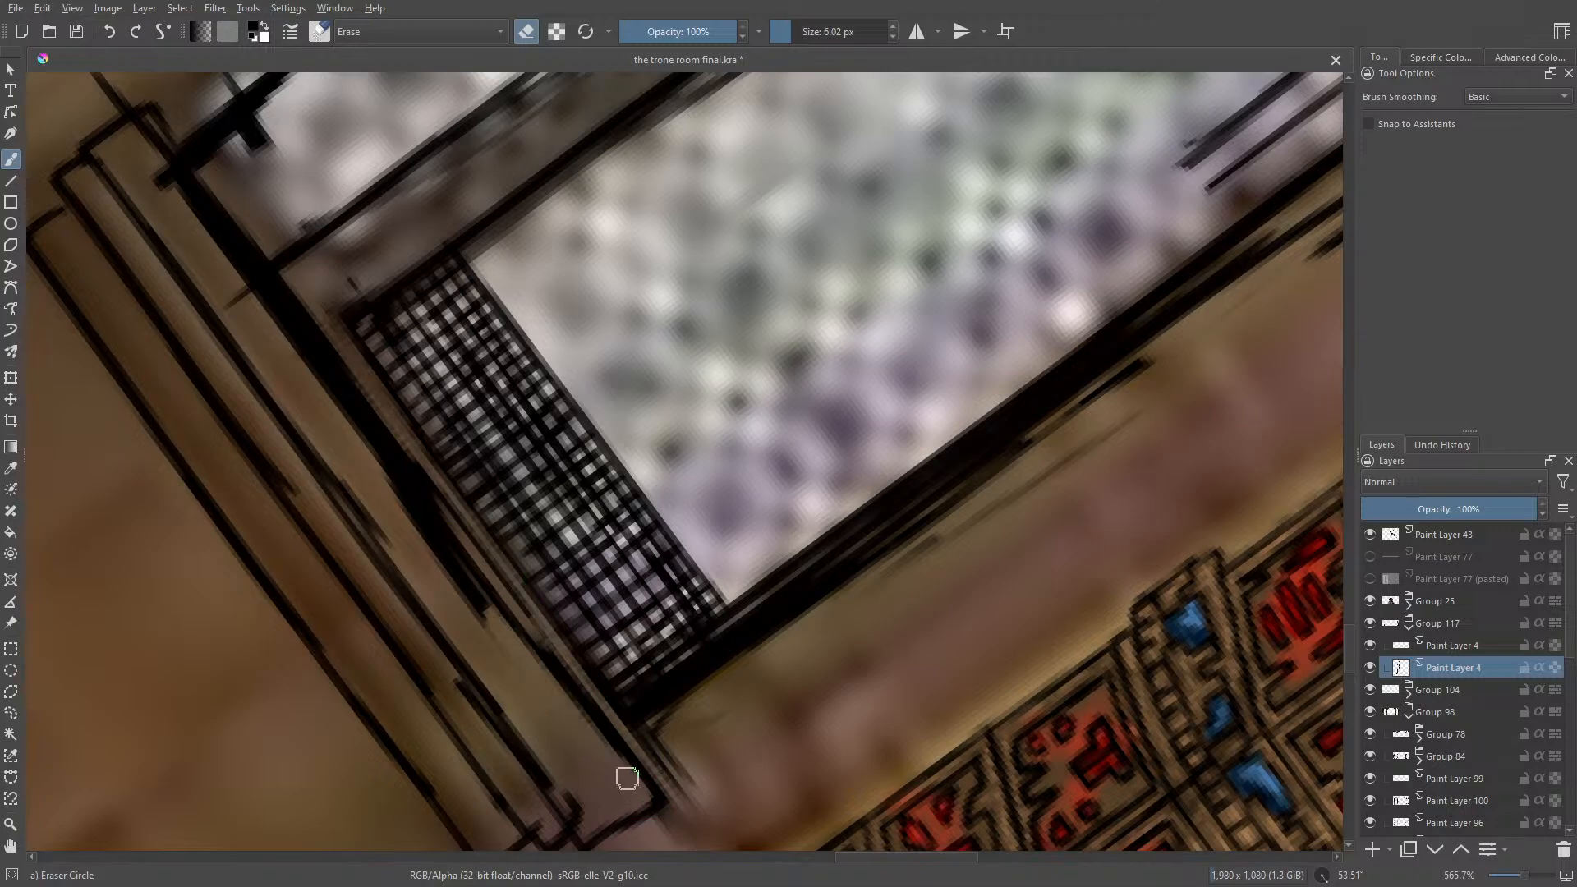
left_click_drag(532, 656, 415, 513)
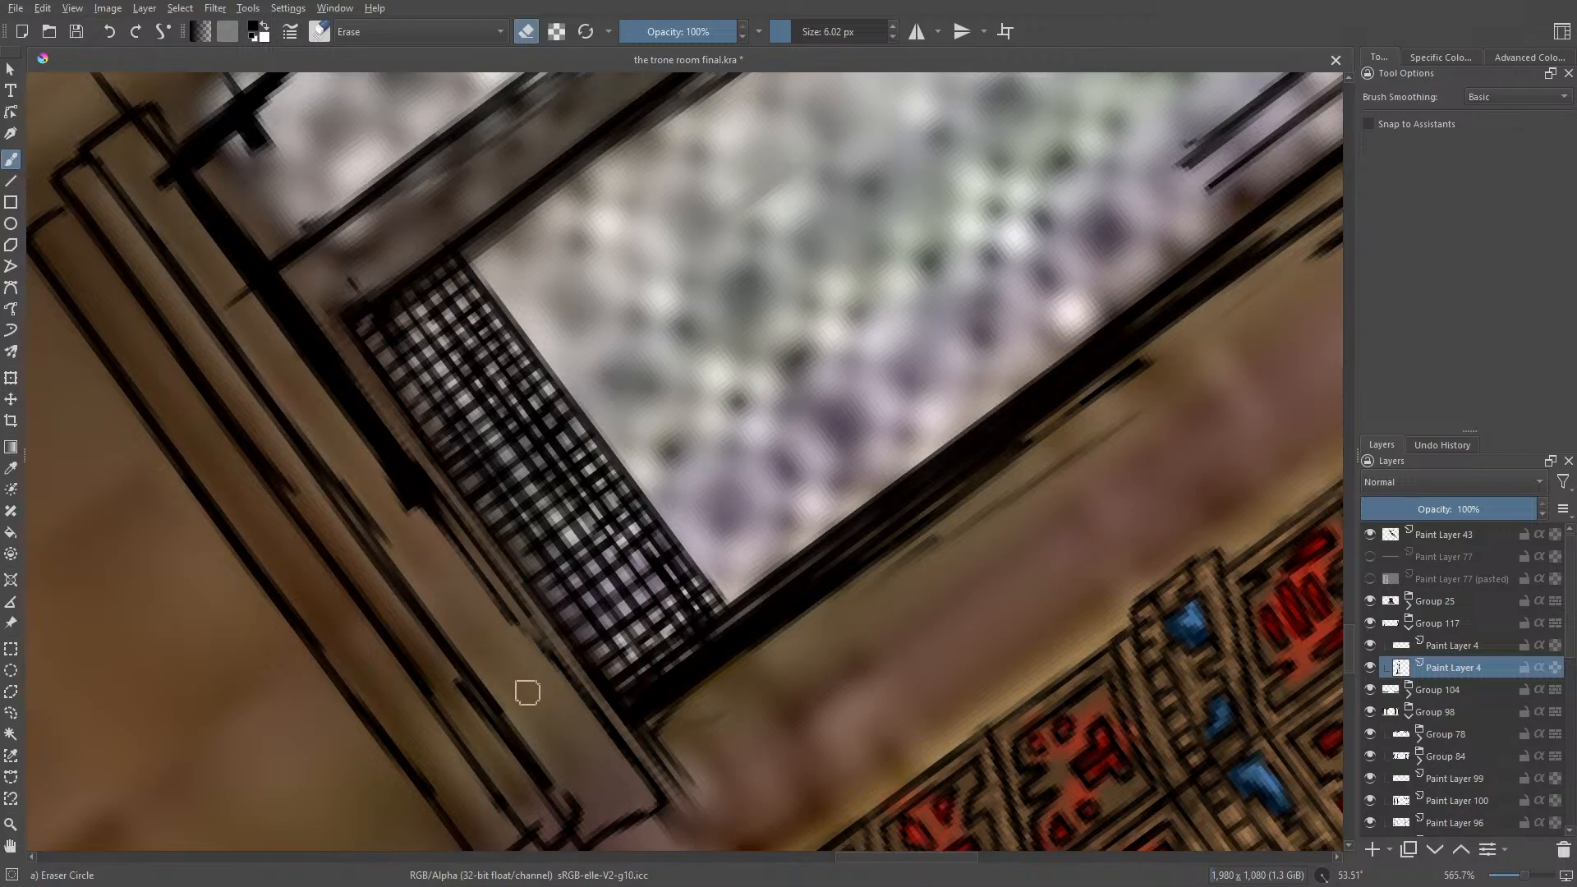
mouse_move(538, 687)
left_mouse_down()
mouse_move(157, 172)
mouse_move(321, 382)
left_mouse_up()
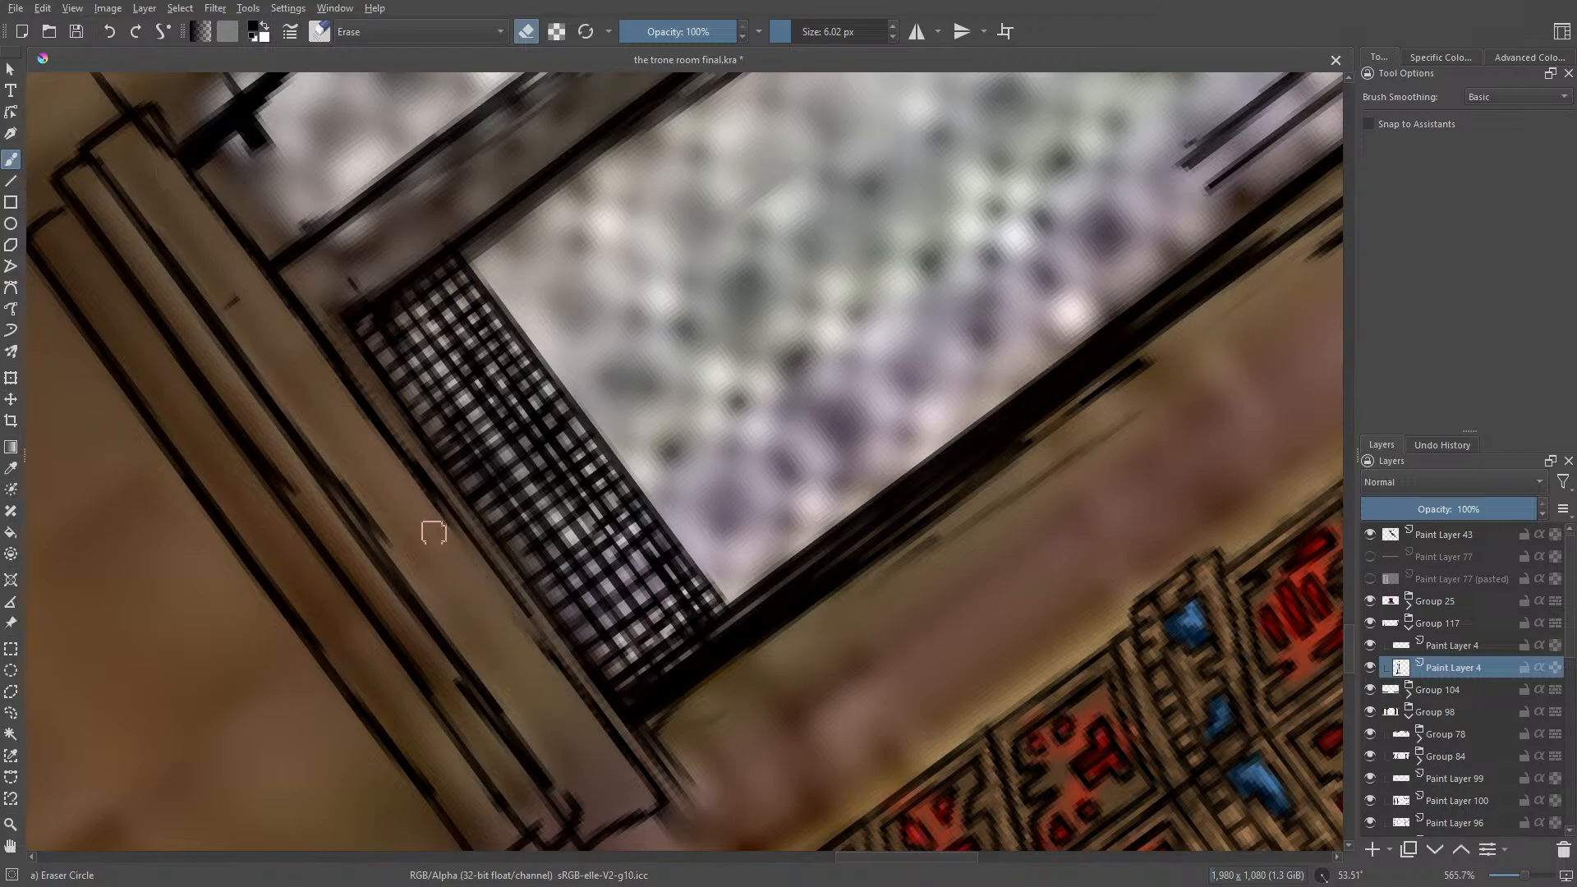
Step: Redraw the sill's upper edge beneath the lattice with thin Ink-3 Gpen lines and erase the stray marks along it
key("e")
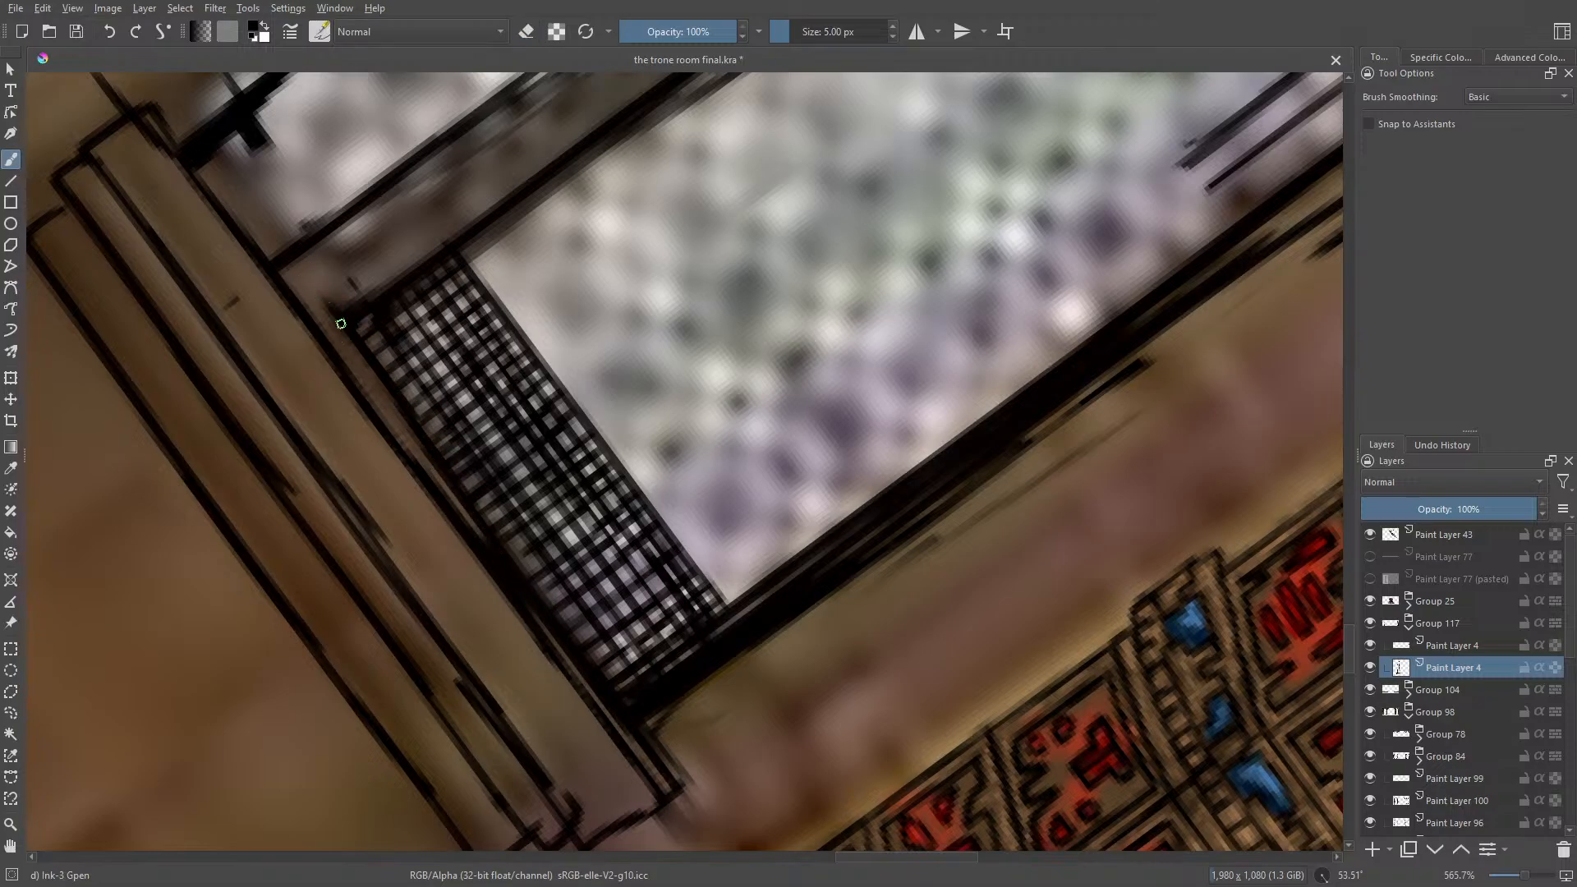
left_click_drag(289, 275, 353, 379)
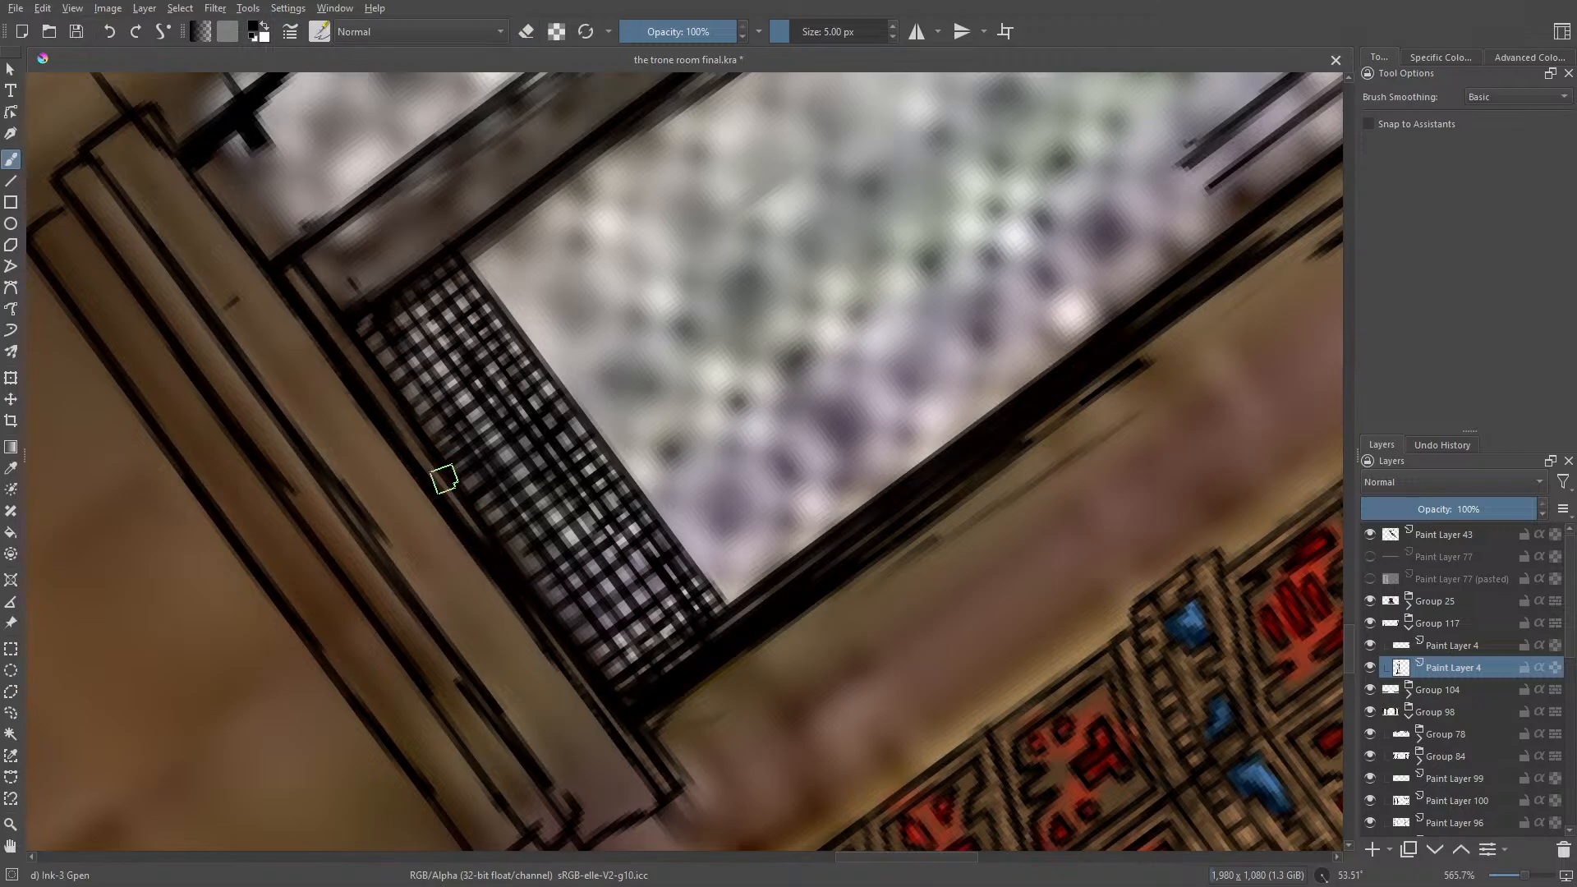
key("e")
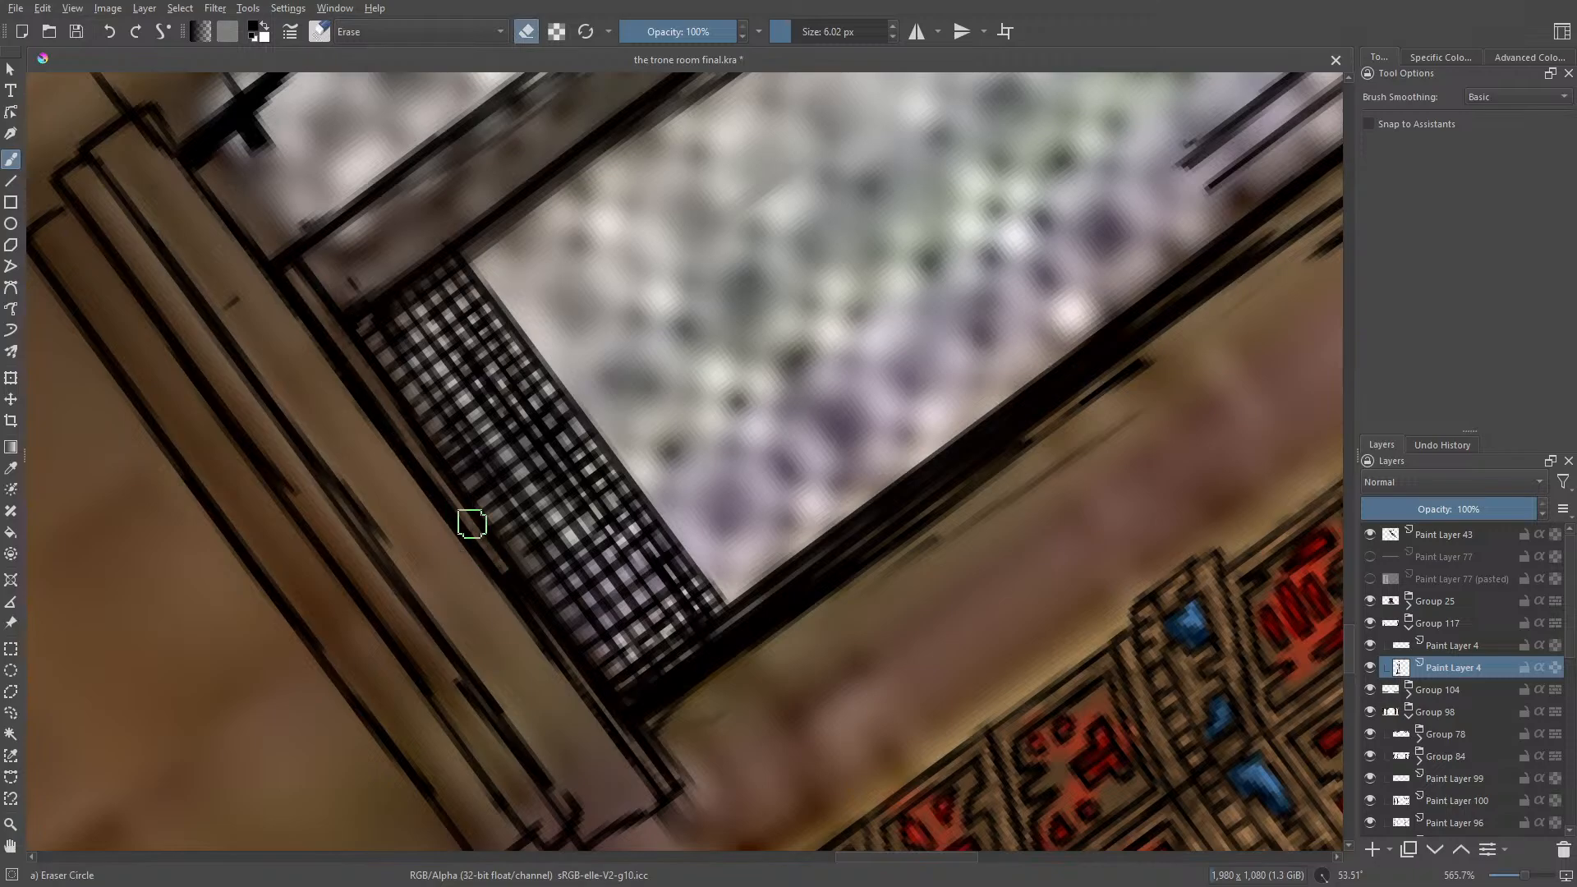
left_click_drag(517, 589, 666, 766)
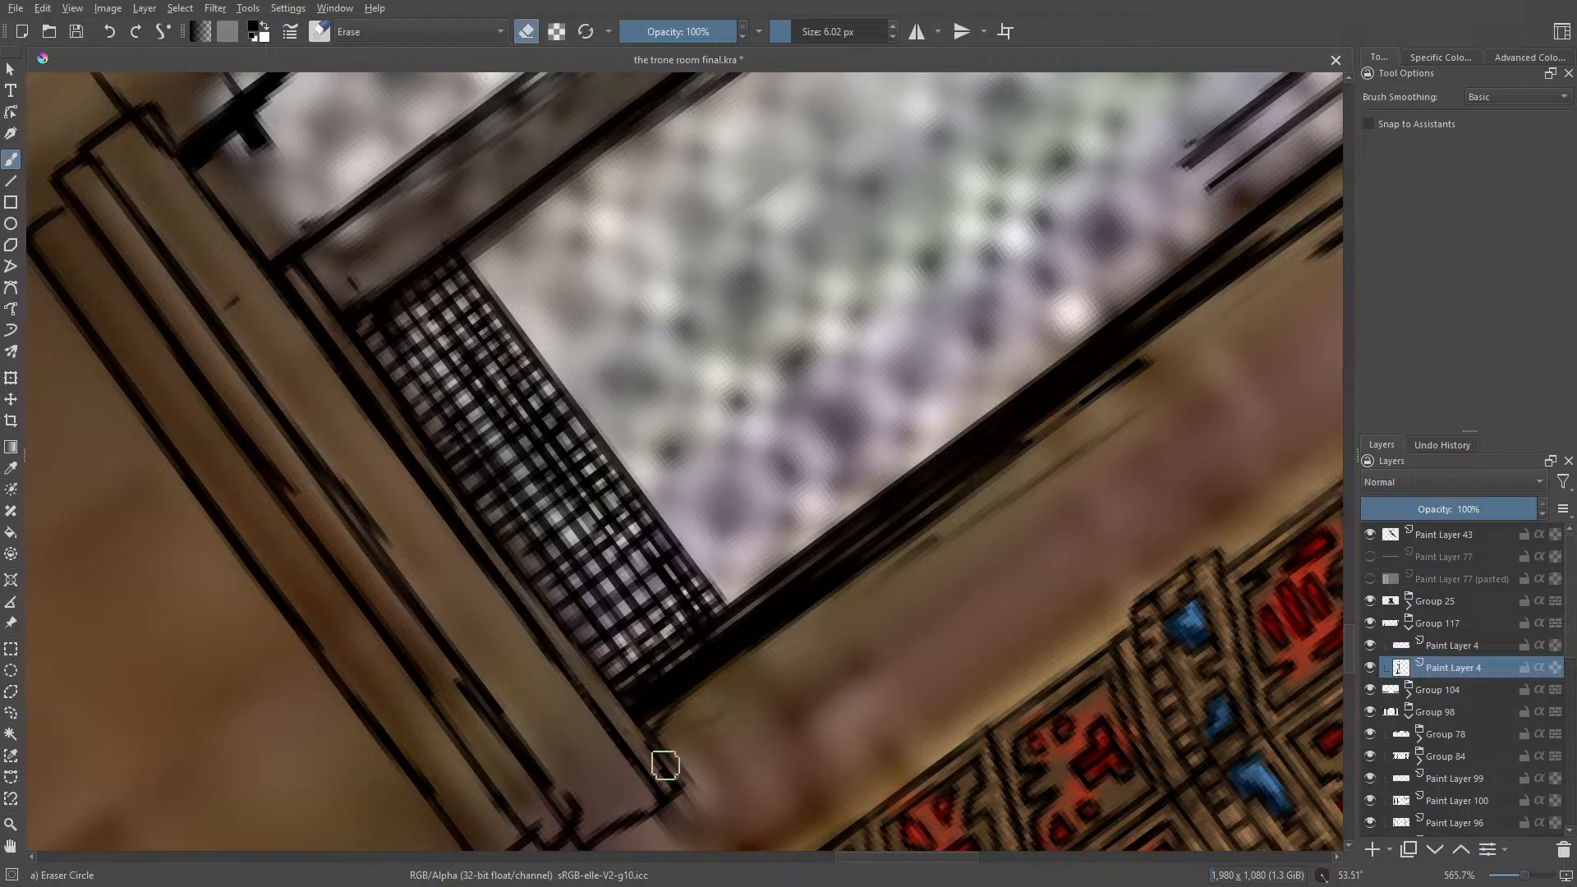
key("e")
Step: Straighten the canvas rotation to 0° and ink the right end of the sill's upper ledge with short vertical strokes
right_click(416, 513)
left_click(493, 377)
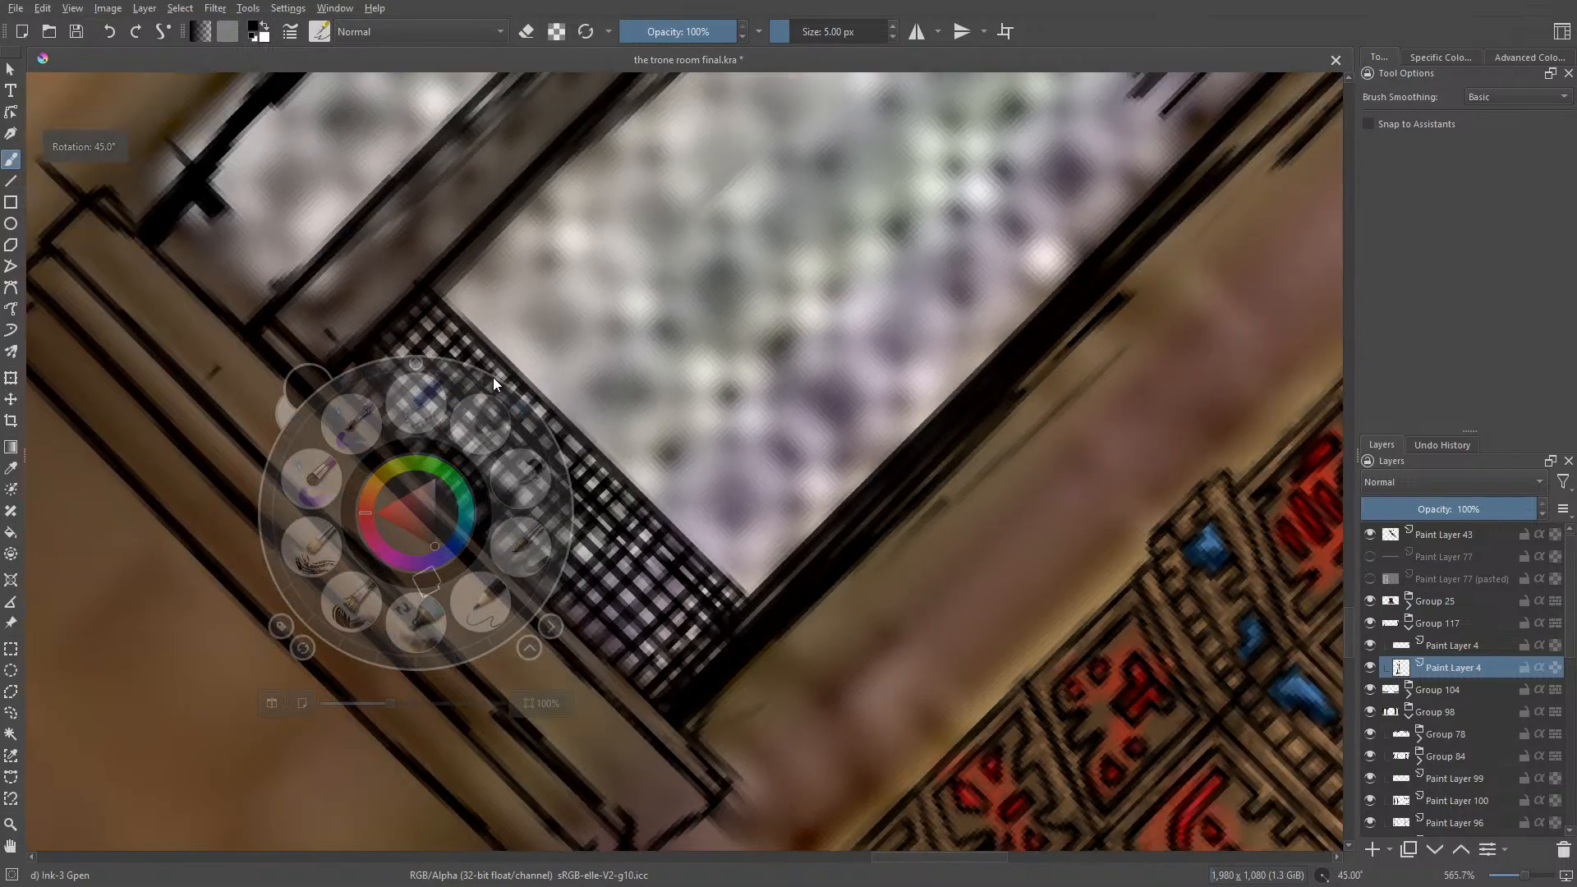
left_click_drag(493, 377, 416, 363)
left_click(377, 317)
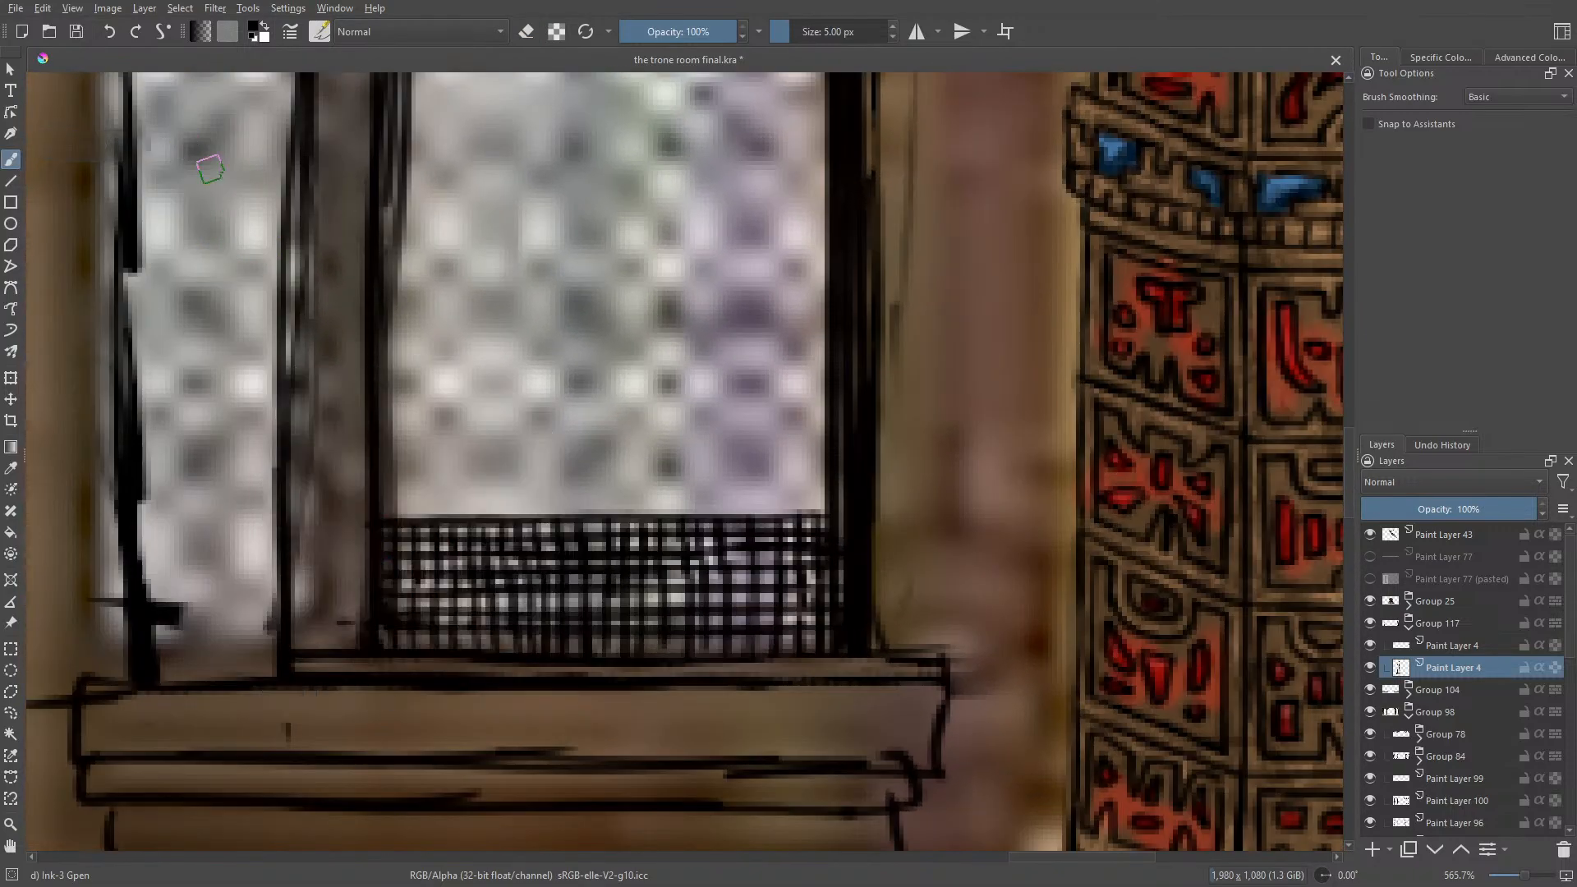
left_click_drag(936, 698, 933, 762)
left_click_drag(944, 684, 941, 764)
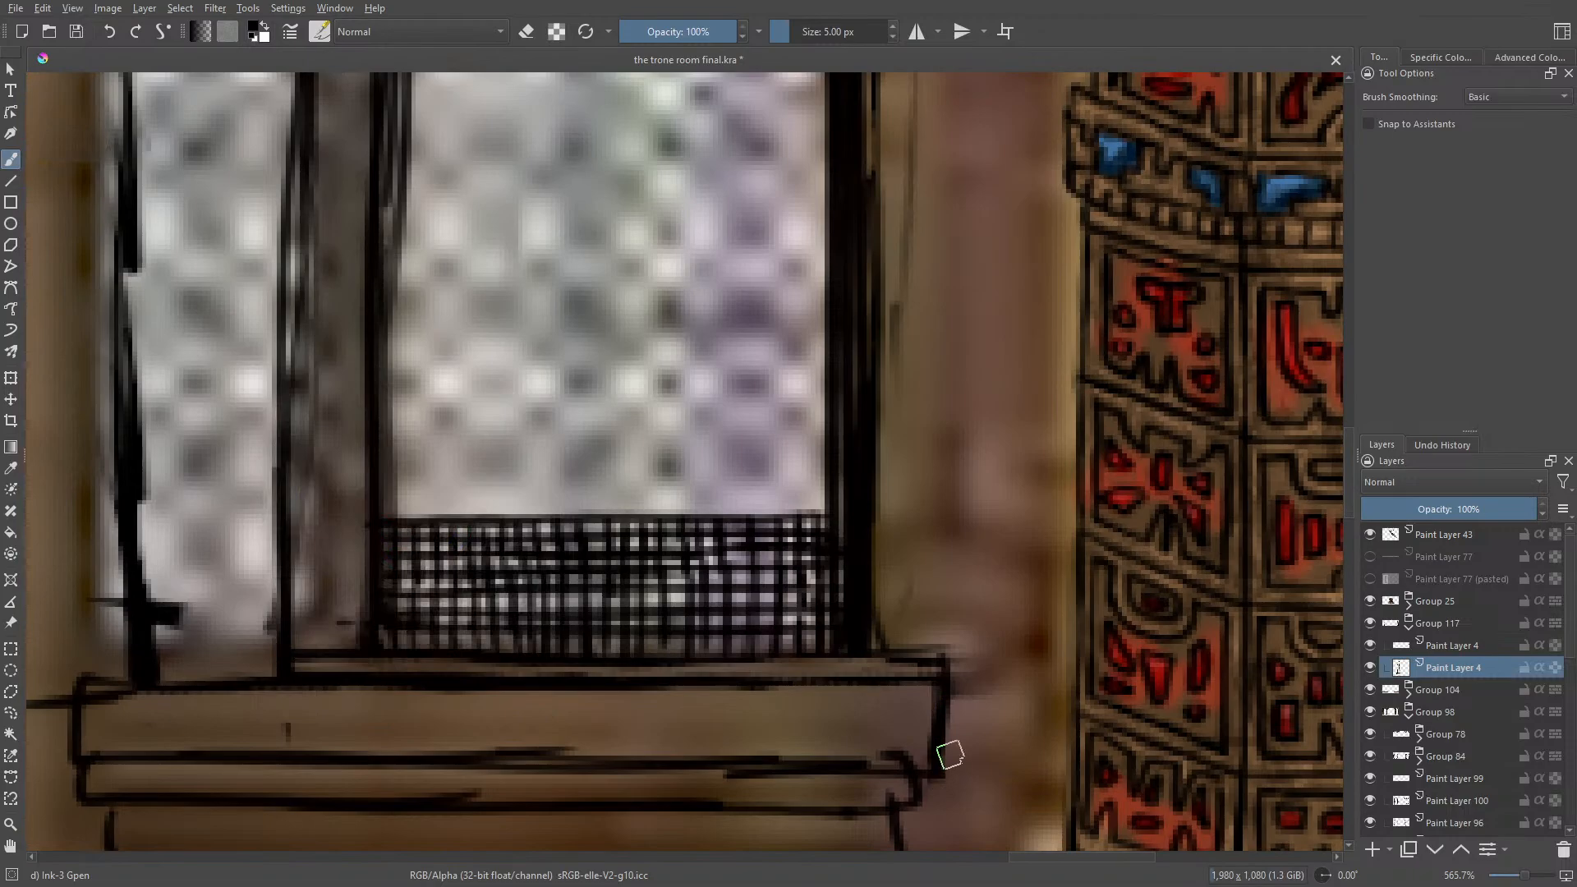
Step: Clean up the sill's right end and the corners of its lower tapered base with Eraser Circle at 6.02 px
key("e")
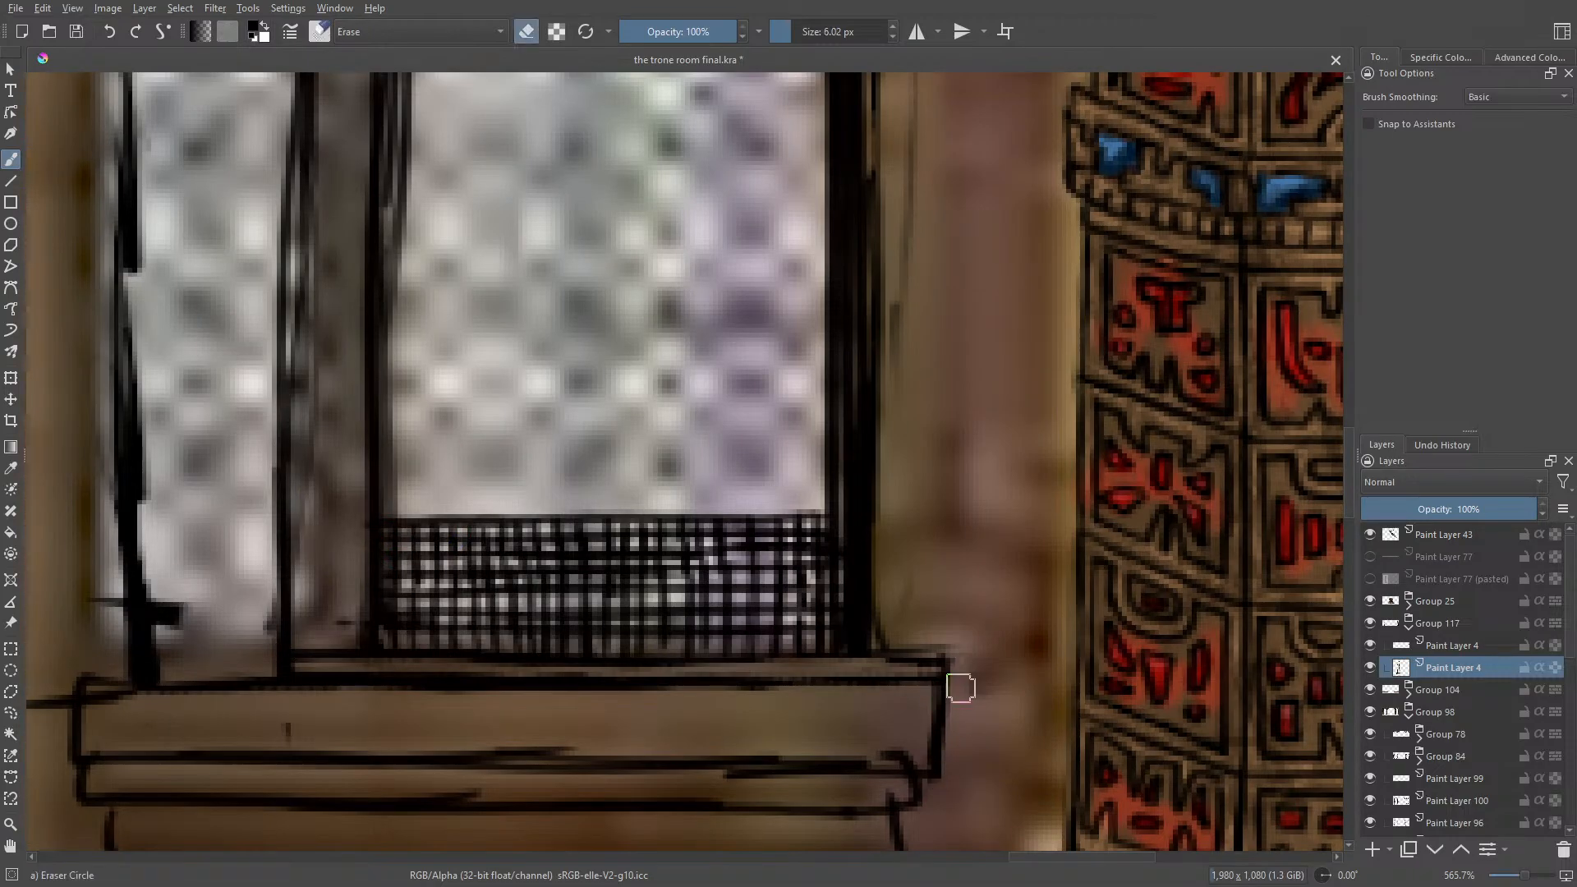
left_click_drag(1526, 876, 1526, 877)
key("e")
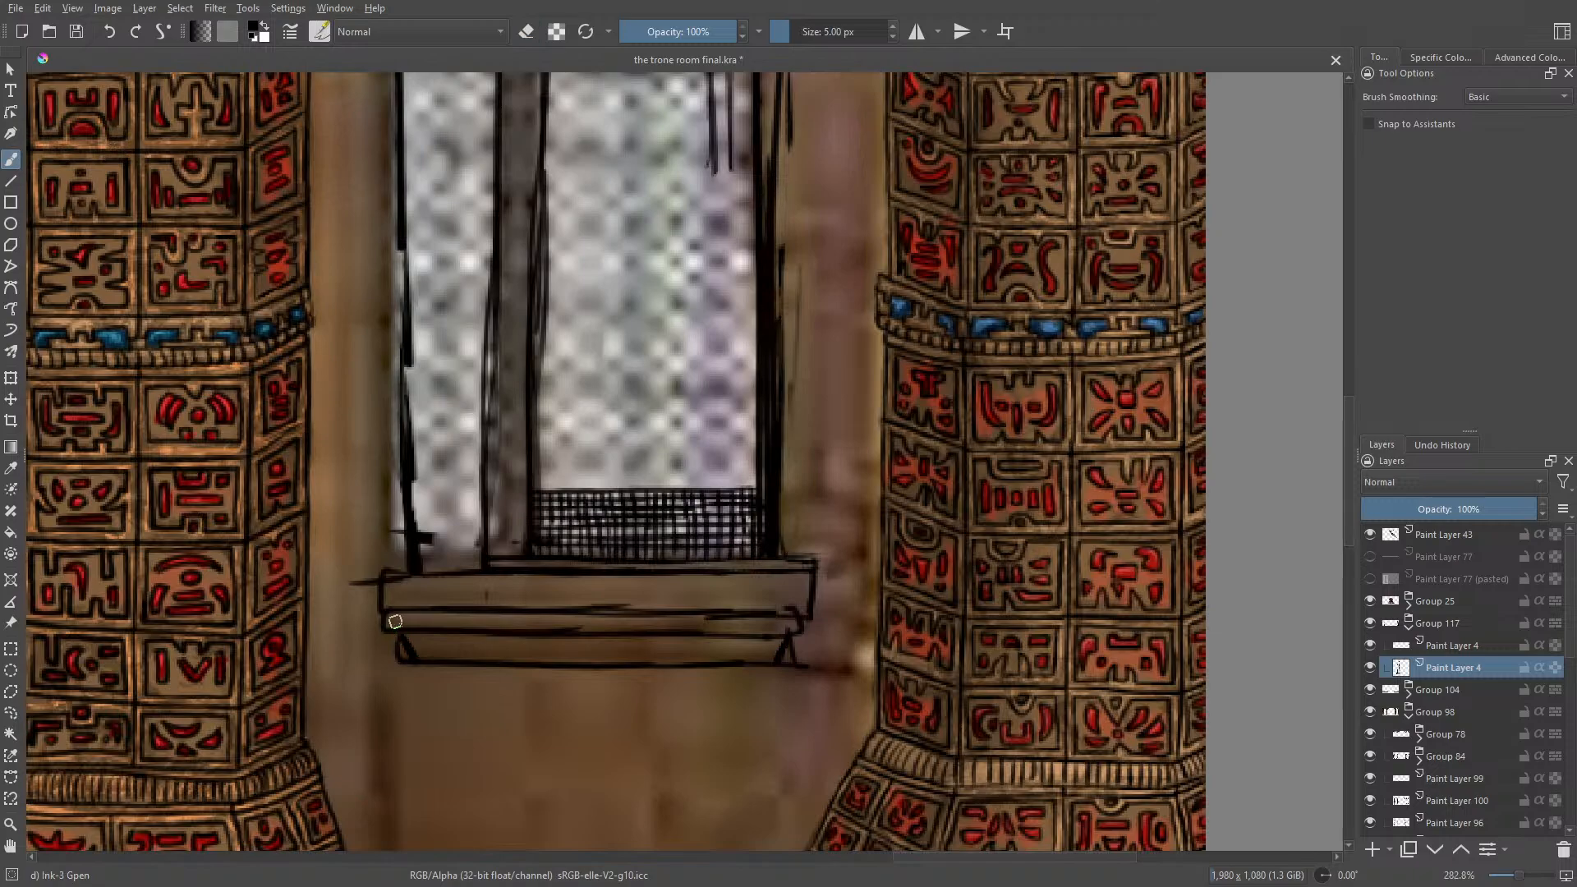
key("e")
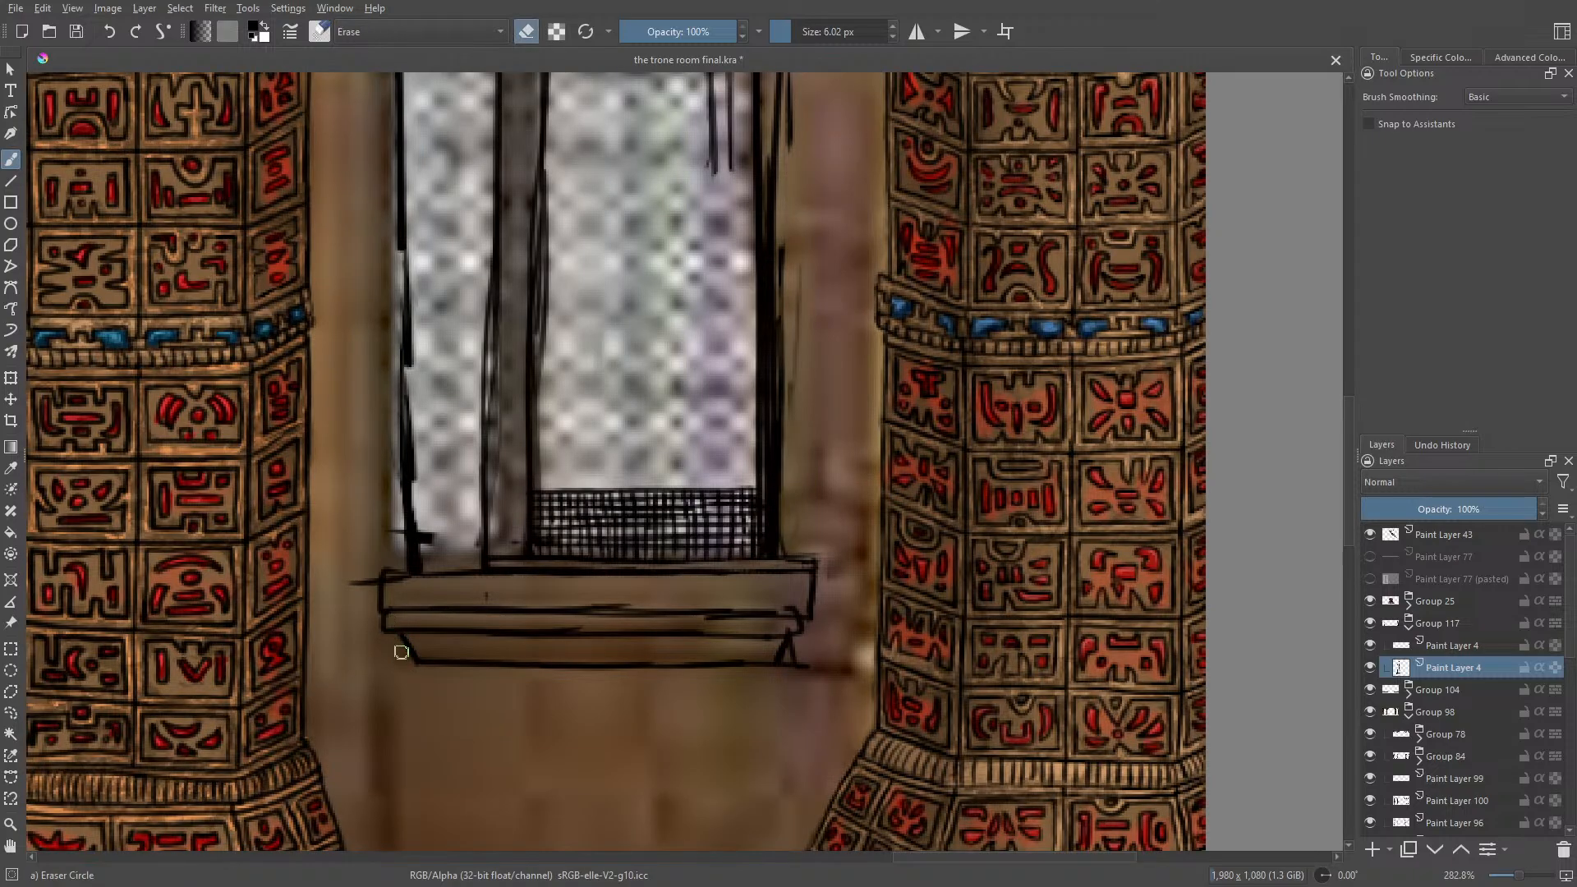
left_click_drag(795, 662, 781, 672)
key("e")
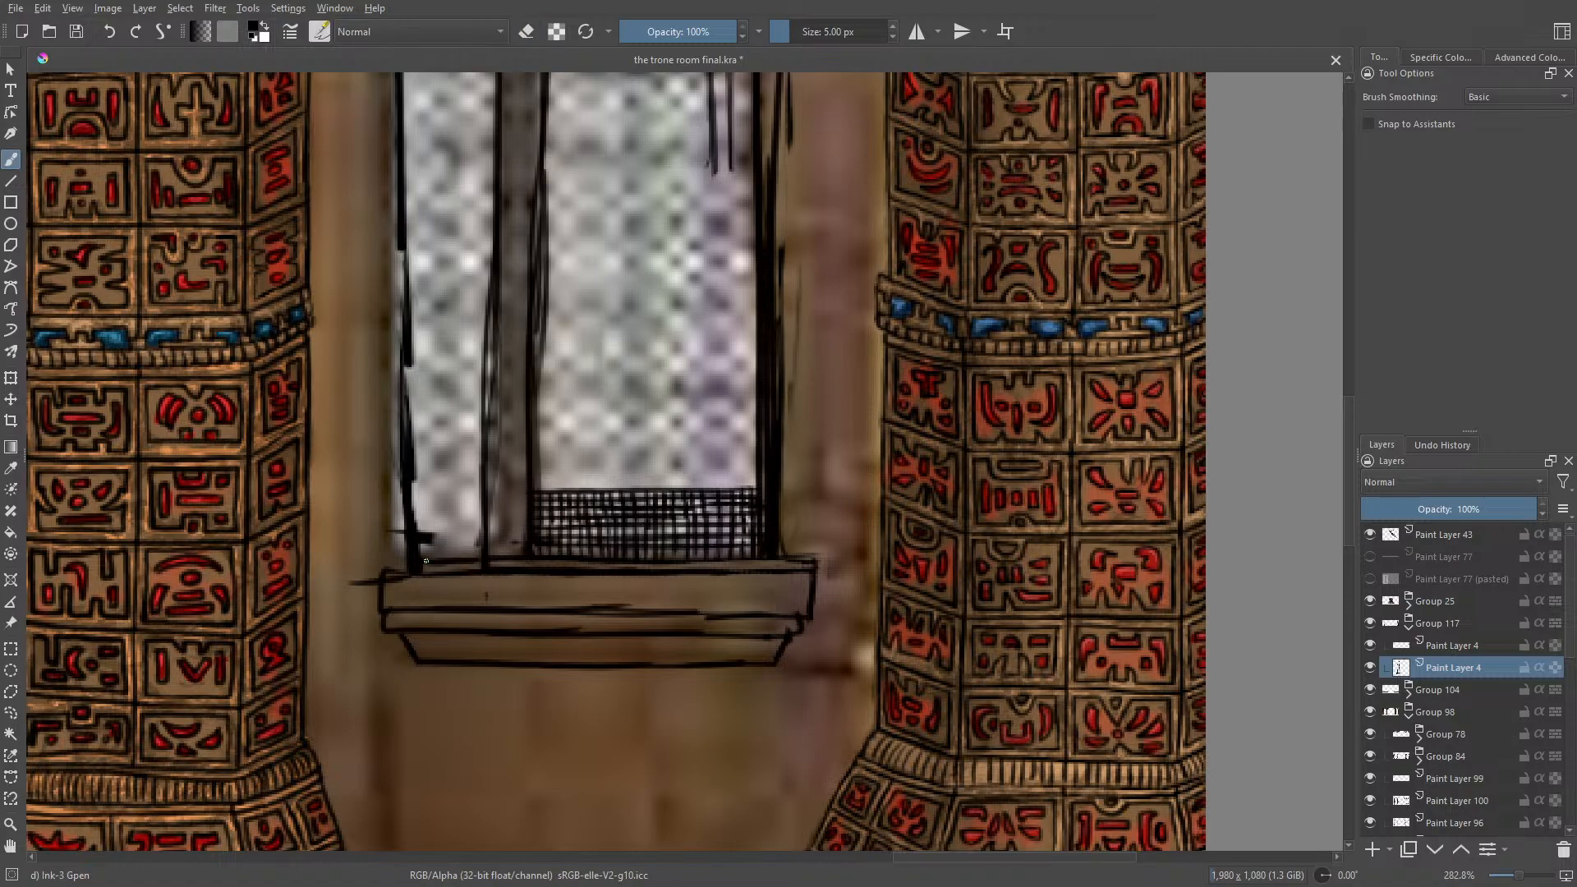
Step: Hatch the lower part of the narrow pane with Ink-3 Gpen and draw two horizontal bars across both panes
mouse_move(483, 496)
left_mouse_down()
mouse_move(397, 502)
mouse_move(462, 544)
mouse_move(465, 497)
mouse_move(465, 523)
mouse_move(440, 493)
mouse_move(428, 547)
mouse_move(484, 549)
mouse_move(420, 535)
mouse_move(476, 499)
left_mouse_up()
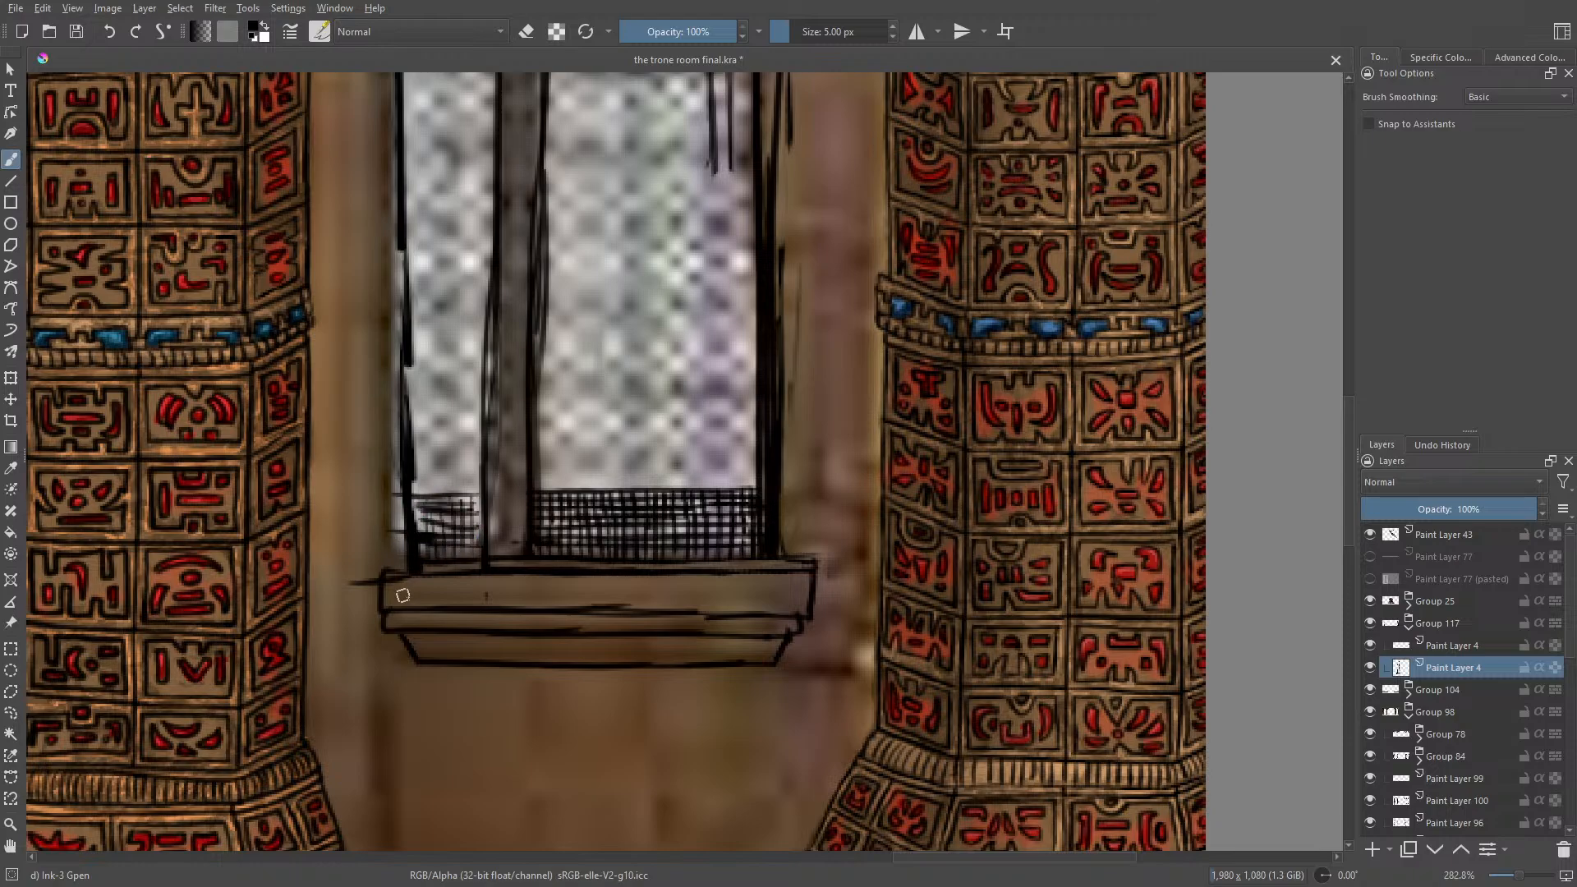
left_click_drag(479, 396, 408, 397)
left_click_drag(538, 401, 757, 423)
left_click_drag(479, 303, 385, 309)
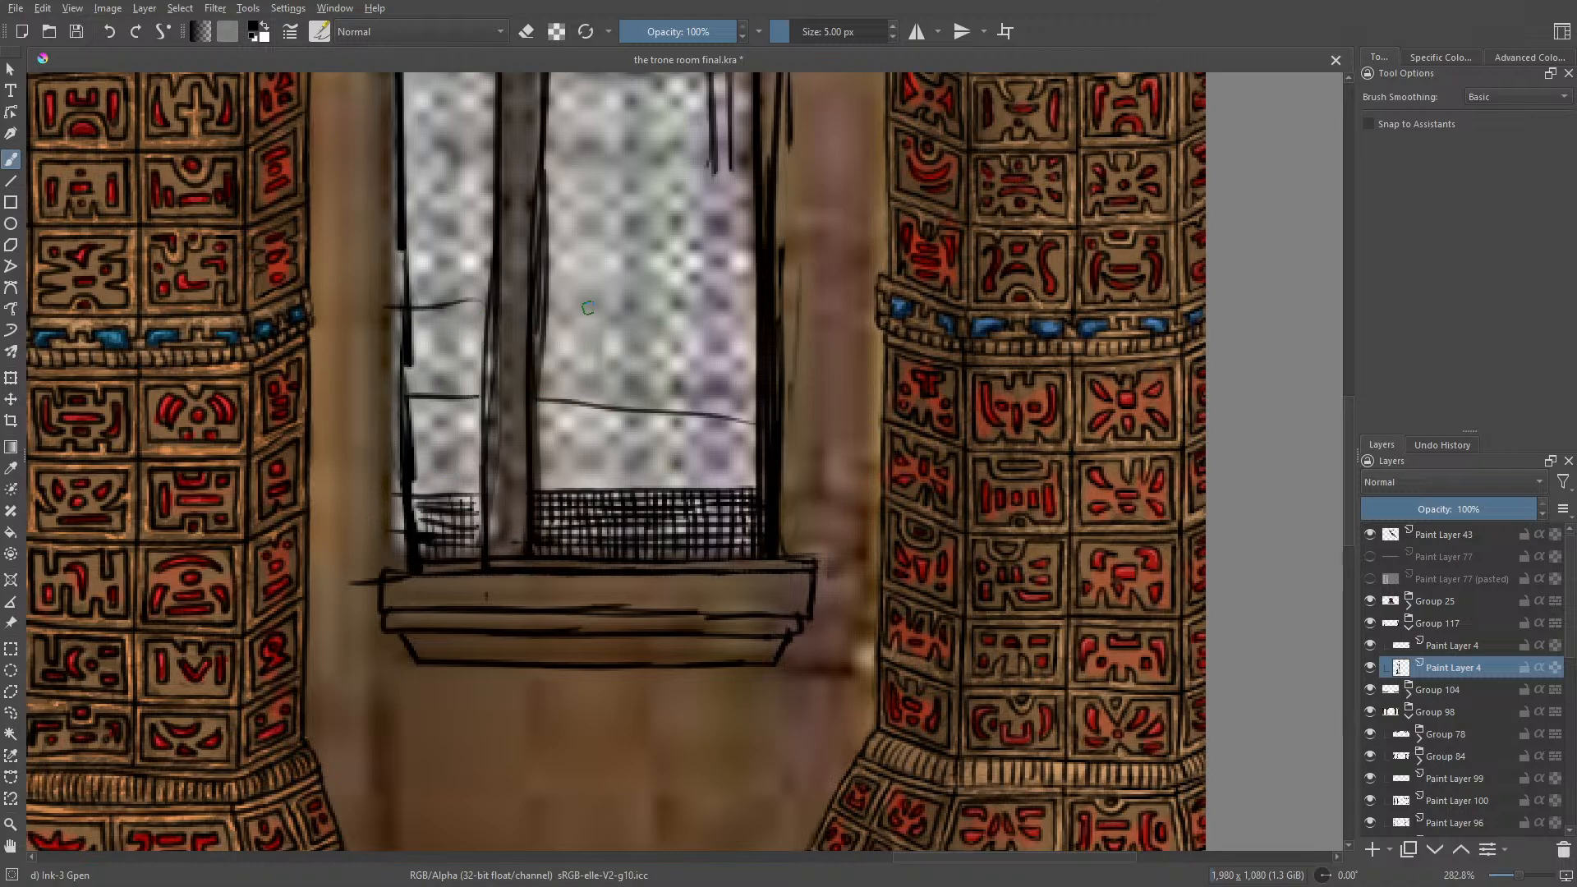
left_click_drag(543, 298, 755, 307)
Step: Erase the left end of the sill's upper block with Eraser Circle and redraw it as a rounded scroll with Ink-3 Gpen
right_click(394, 496)
left_click(291, 458)
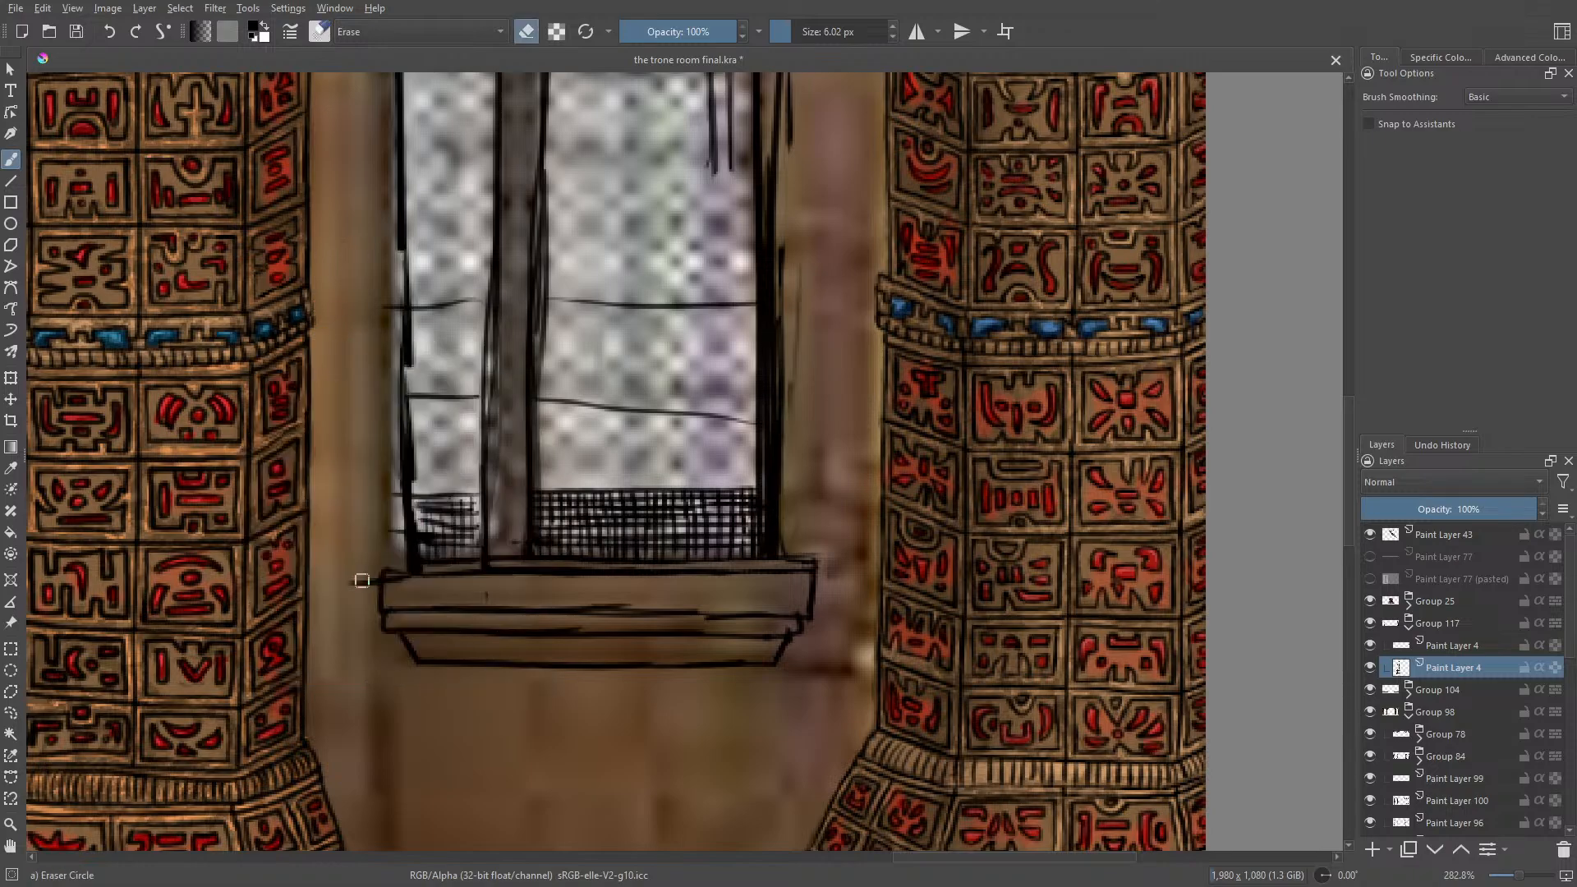
left_click_drag(365, 581, 377, 592)
left_click_drag(392, 565, 381, 605)
key("e")
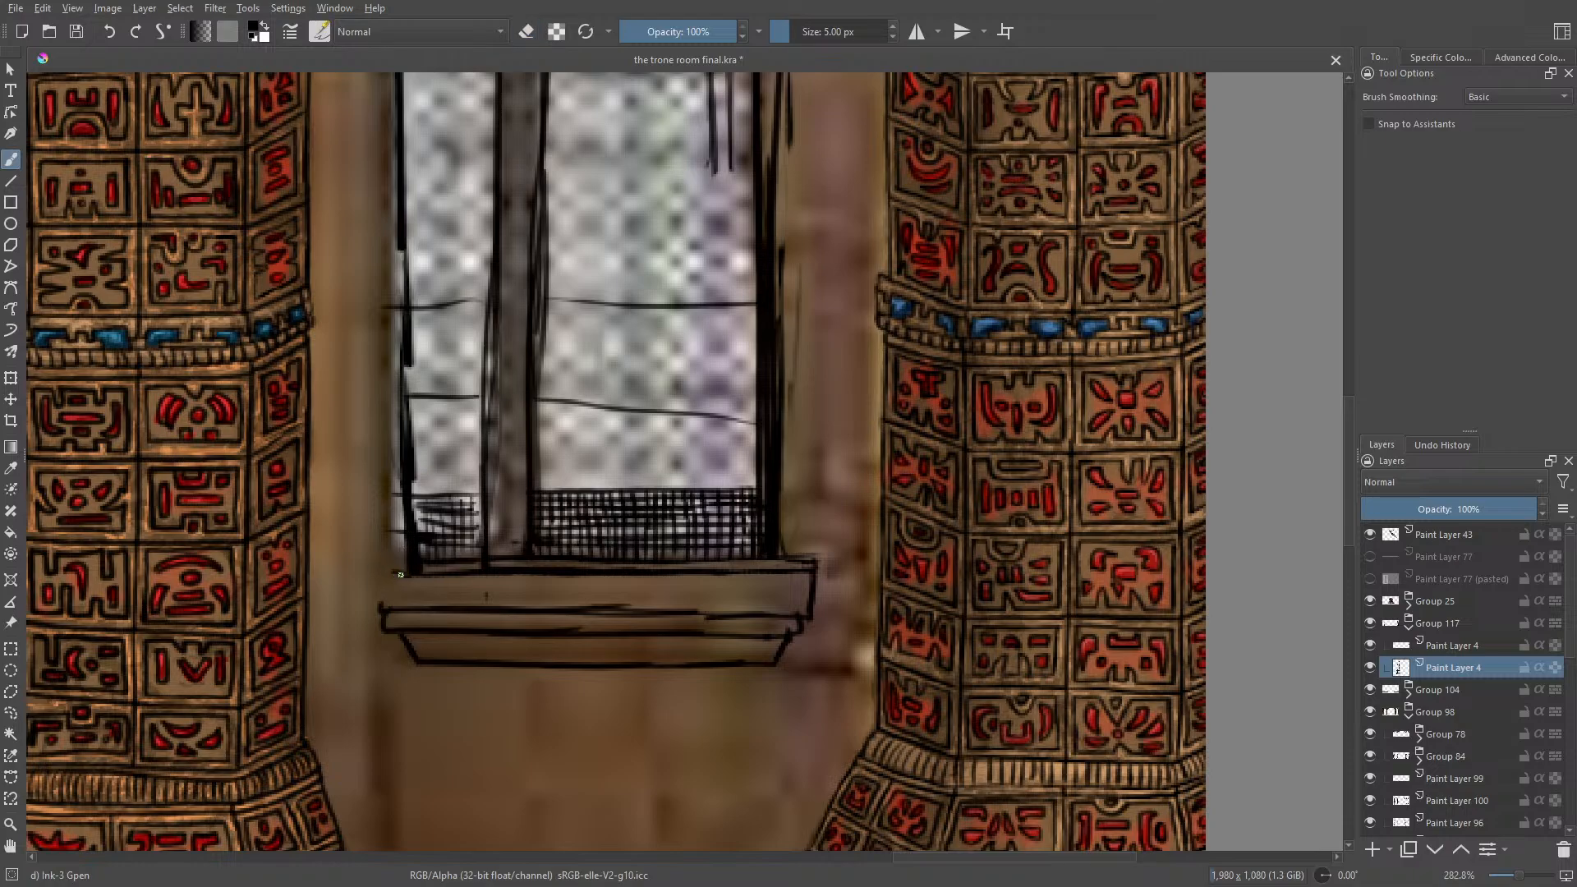
left_click_drag(389, 575, 387, 612)
left_click_drag(391, 599, 433, 593)
Step: Rotate the canvas to 48.70° and ink carved circles, curls and diagonal marks along the sill's upper band, ending in a scroll
right_click(391, 587)
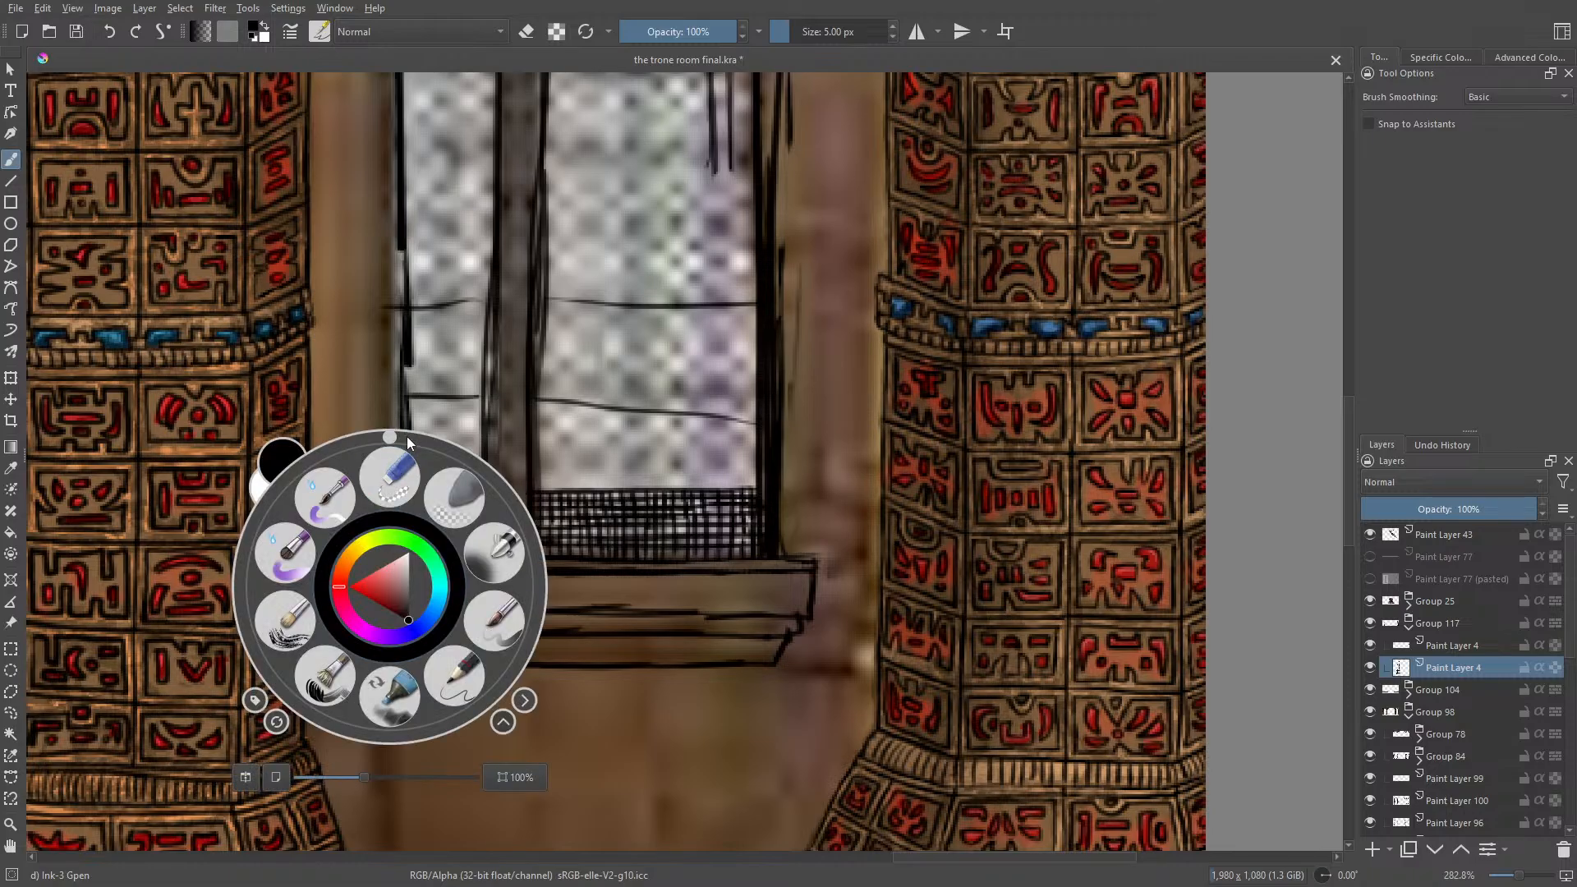
left_click_drag(393, 437, 505, 486)
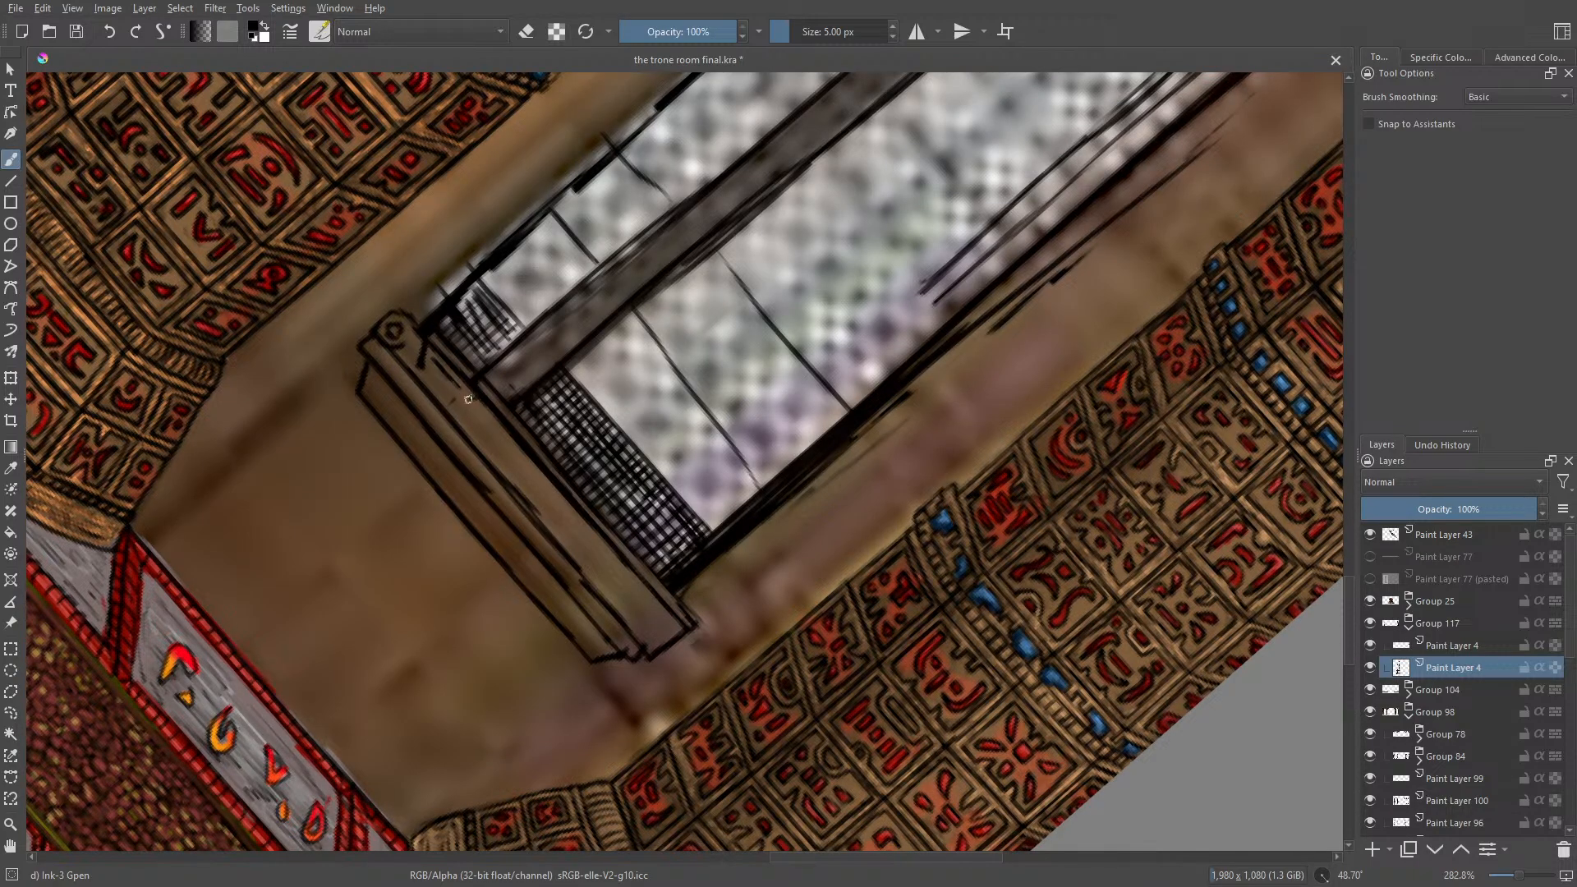
left_click_drag(456, 398, 447, 397)
mouse_move(484, 406)
left_mouse_down()
mouse_move(495, 419)
mouse_move(472, 433)
mouse_move(462, 421)
mouse_move(483, 407)
left_mouse_up()
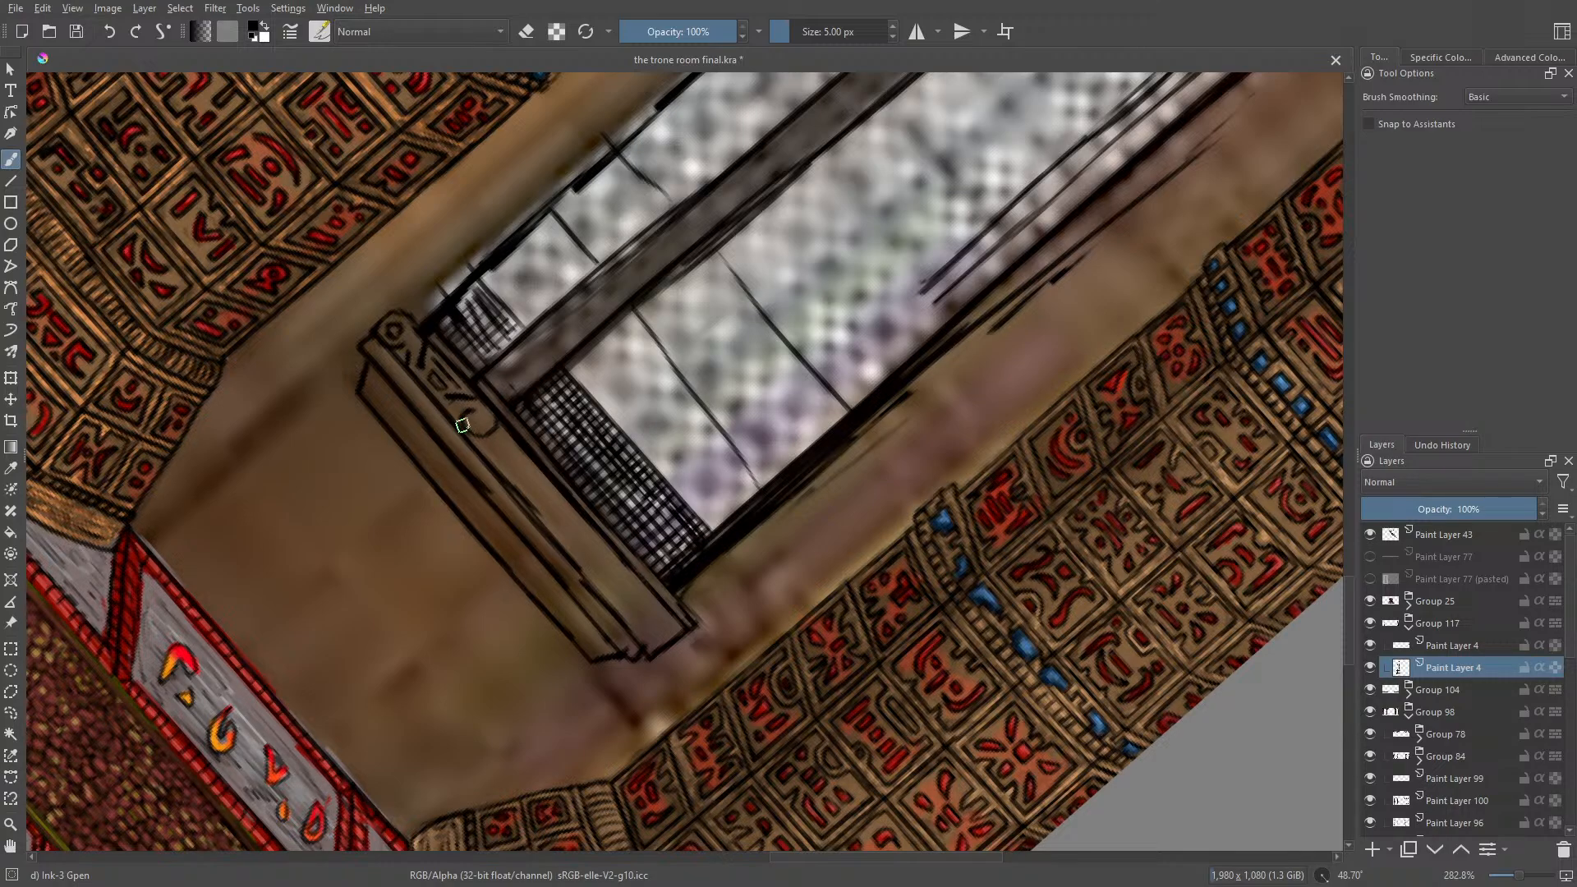
left_click(110, 32)
left_click_drag(469, 415, 482, 427)
left_click_drag(536, 467, 552, 508)
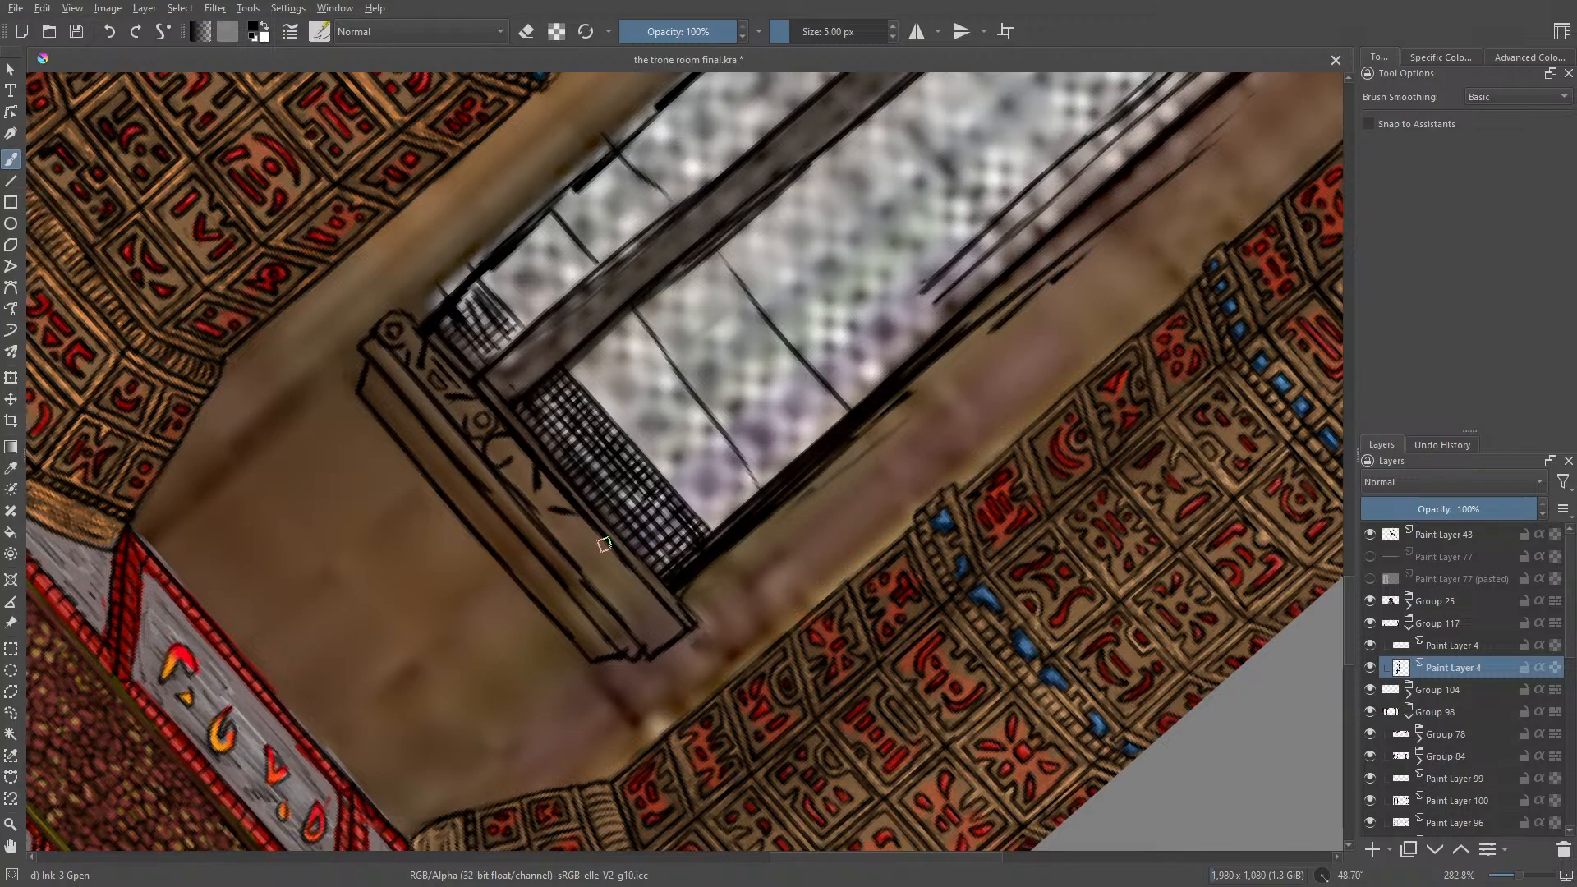
mouse_move(610, 559)
left_mouse_down()
mouse_move(598, 575)
mouse_move(590, 559)
left_mouse_up()
mouse_move(675, 642)
left_mouse_down()
mouse_move(653, 657)
mouse_move(646, 636)
mouse_move(663, 649)
left_mouse_up()
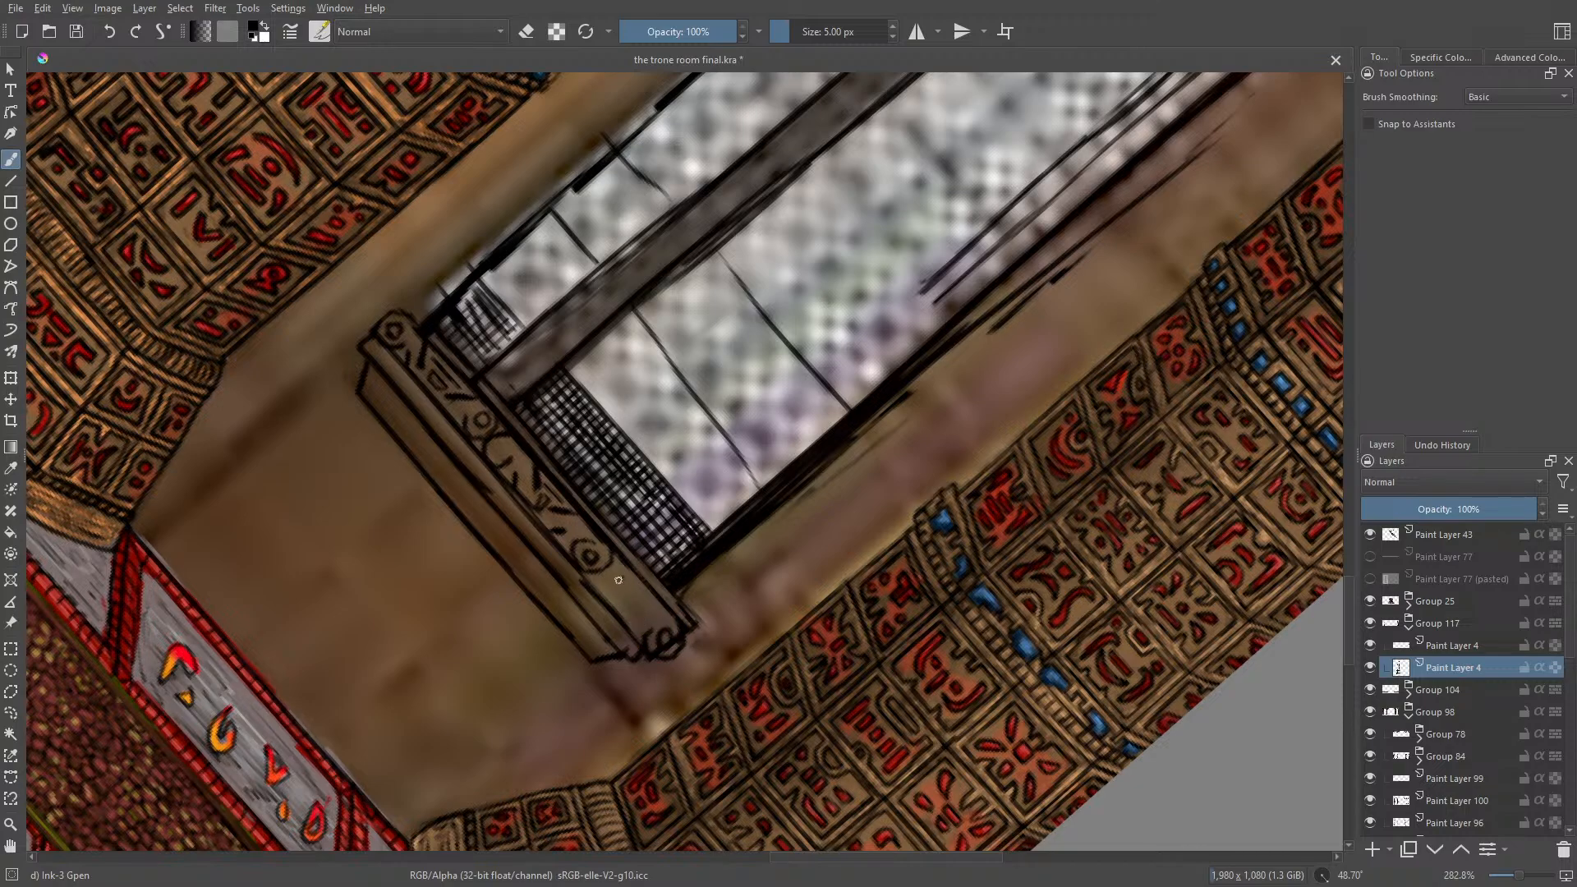
left_click_drag(619, 580, 614, 569)
Step: Rotate the canvas to -18.31° and tidy both outer ends of the carved sill band with the eraser and Ink-3 Gpen
right_click(331, 536)
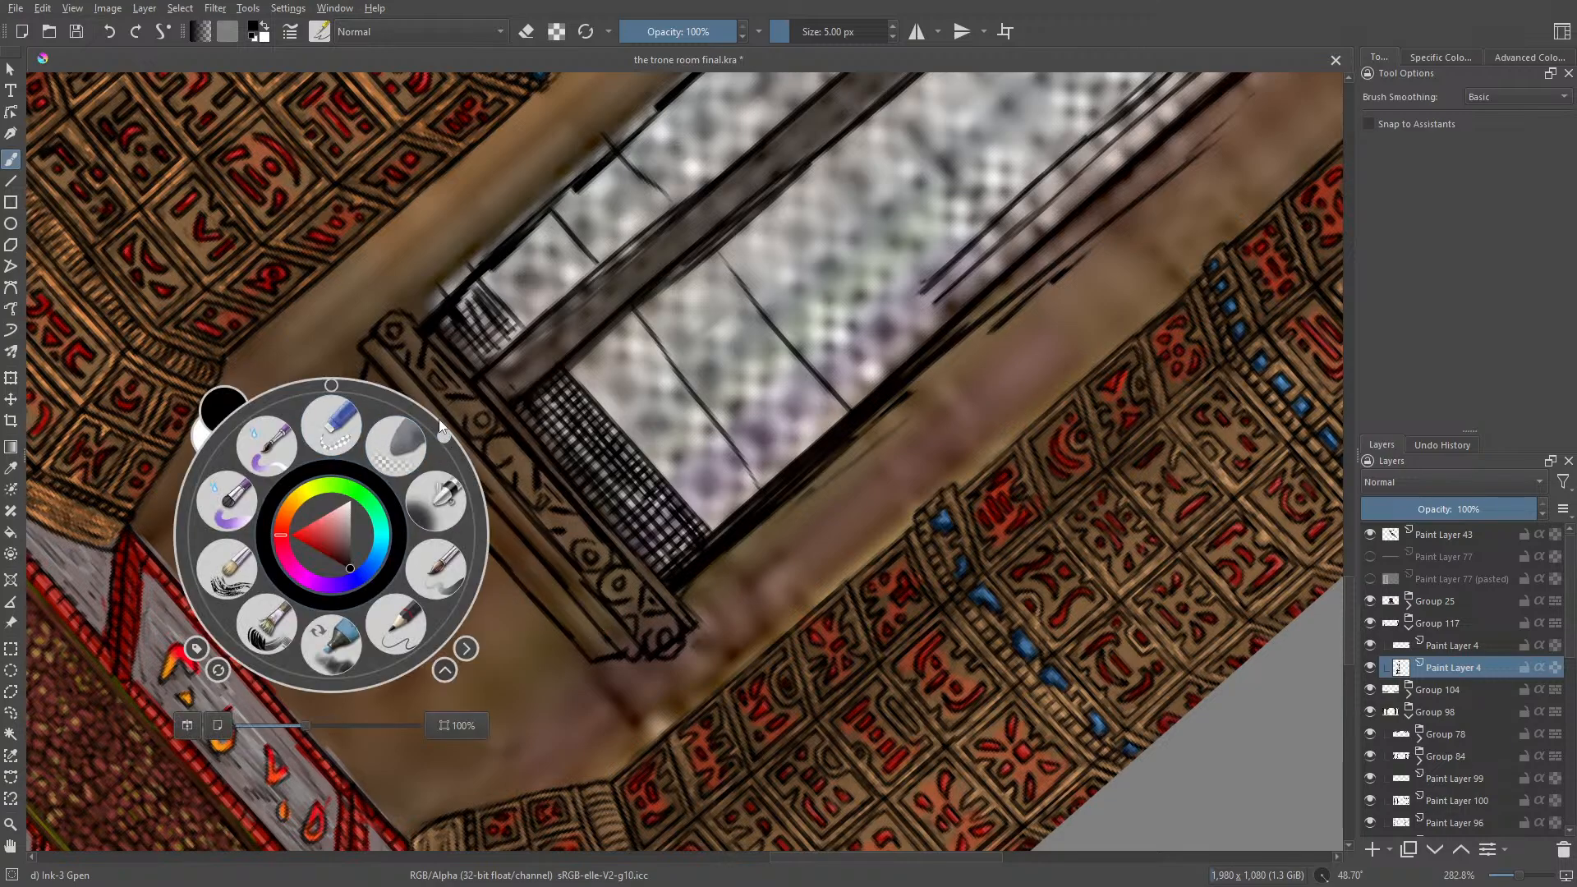
left_click_drag(439, 419, 294, 412)
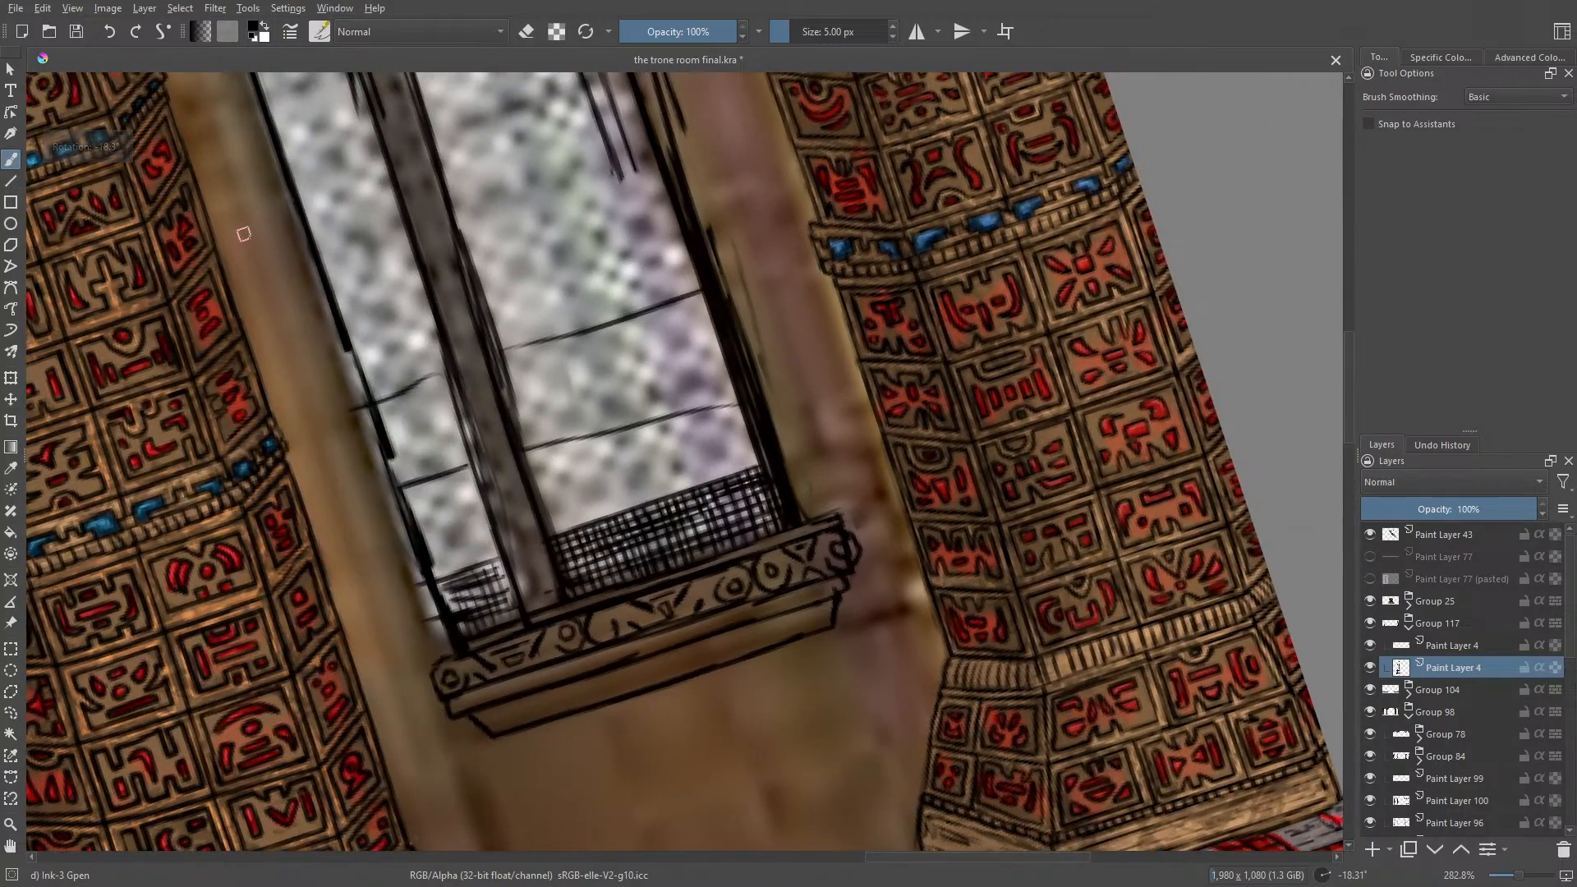
key("e")
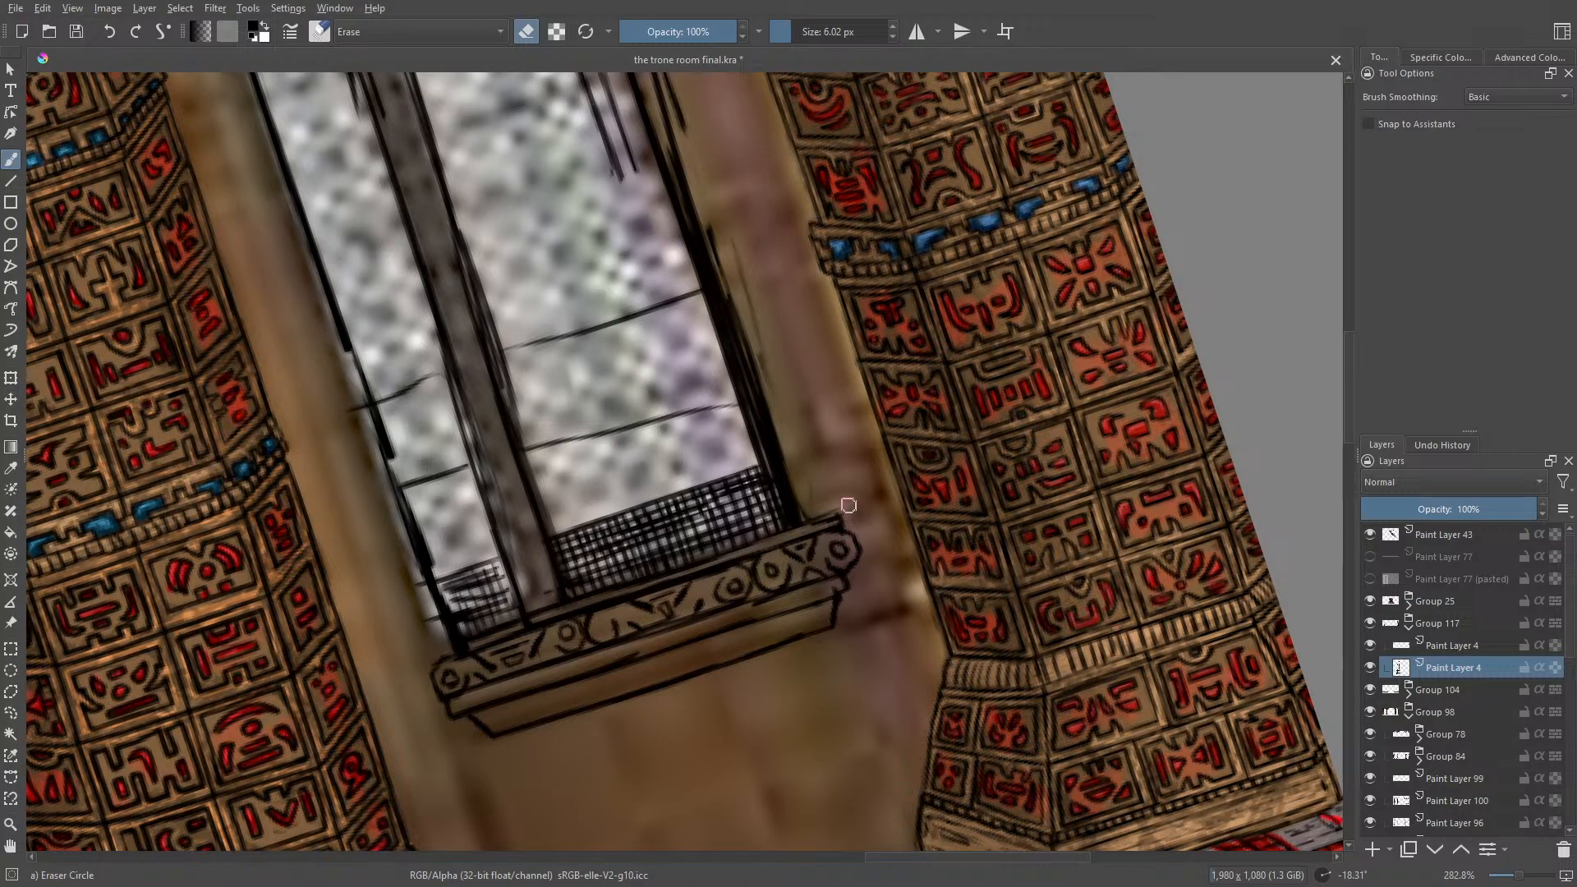
key("e")
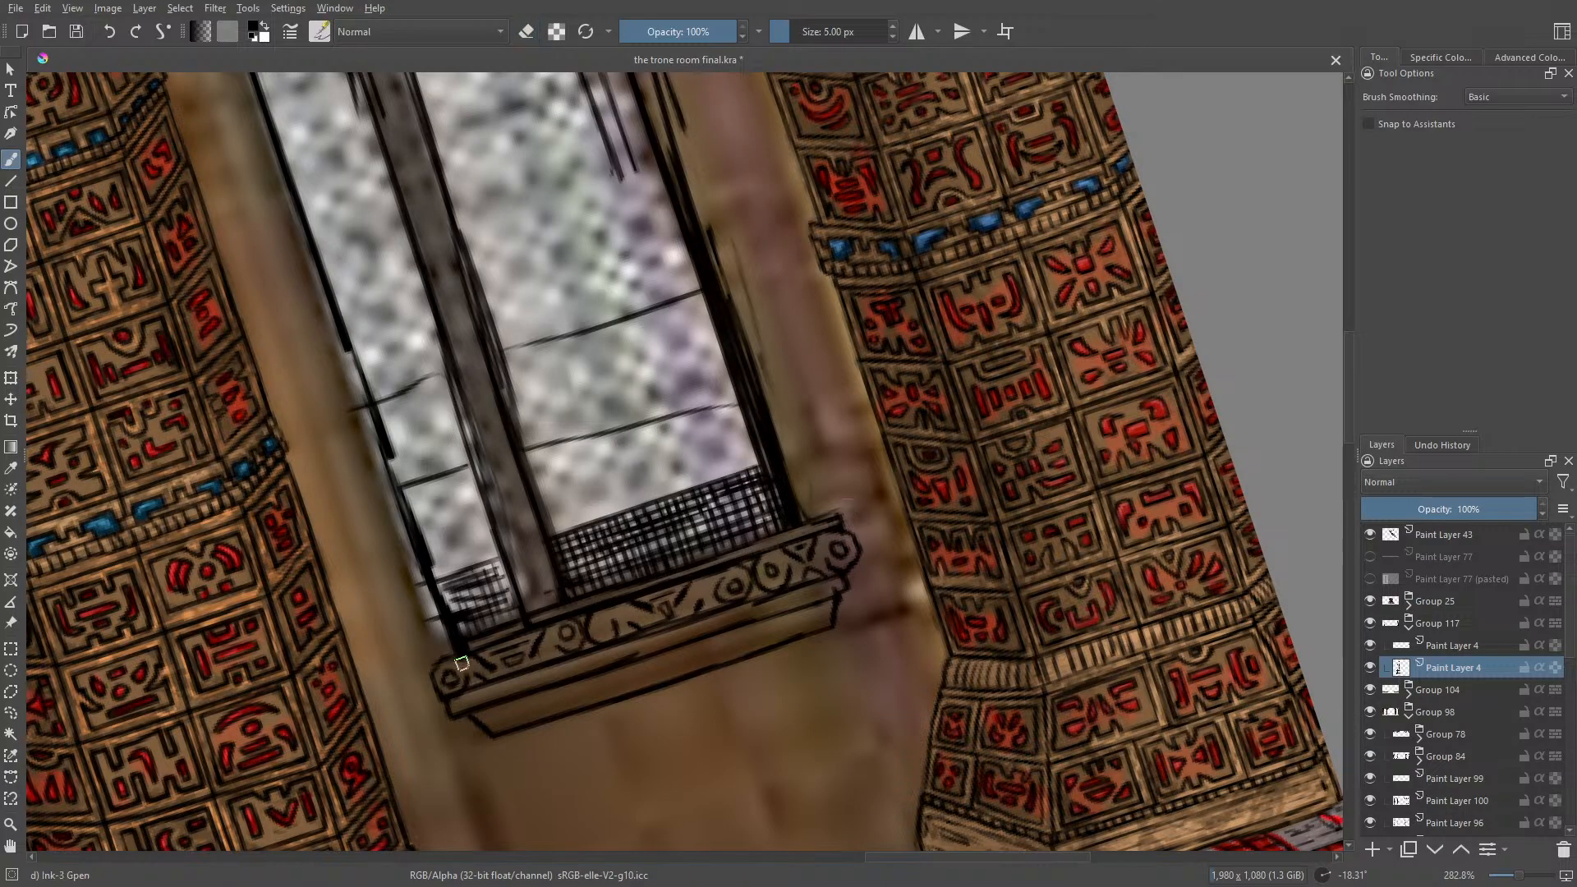
left_click_drag(469, 668, 438, 704)
Step: Ink a row of short, evenly spaced ticks along the narrow band beneath the carved sill ornament
left_click_drag(829, 583, 833, 599)
mouse_move(820, 585)
left_mouse_down()
mouse_move(795, 607)
mouse_move(734, 623)
left_mouse_up()
left_click_drag(720, 610, 716, 627)
left_click_drag(702, 614, 698, 631)
left_click_drag(686, 617, 683, 634)
left_click_drag(670, 621, 666, 639)
left_click_drag(654, 625, 649, 643)
left_click_drag(636, 629, 633, 647)
left_click_drag(620, 634, 615, 652)
left_click_drag(601, 638, 598, 656)
left_click_drag(583, 642, 588, 658)
mouse_move(574, 644)
left_mouse_down()
mouse_move(527, 667)
mouse_move(560, 666)
left_mouse_up()
left_click_drag(545, 652, 541, 671)
left_click_drag(528, 657, 523, 676)
left_click_drag(509, 662, 505, 680)
left_click_drag(492, 667, 486, 699)
left_click_drag(472, 688, 468, 705)
left_click_drag(453, 698, 455, 704)
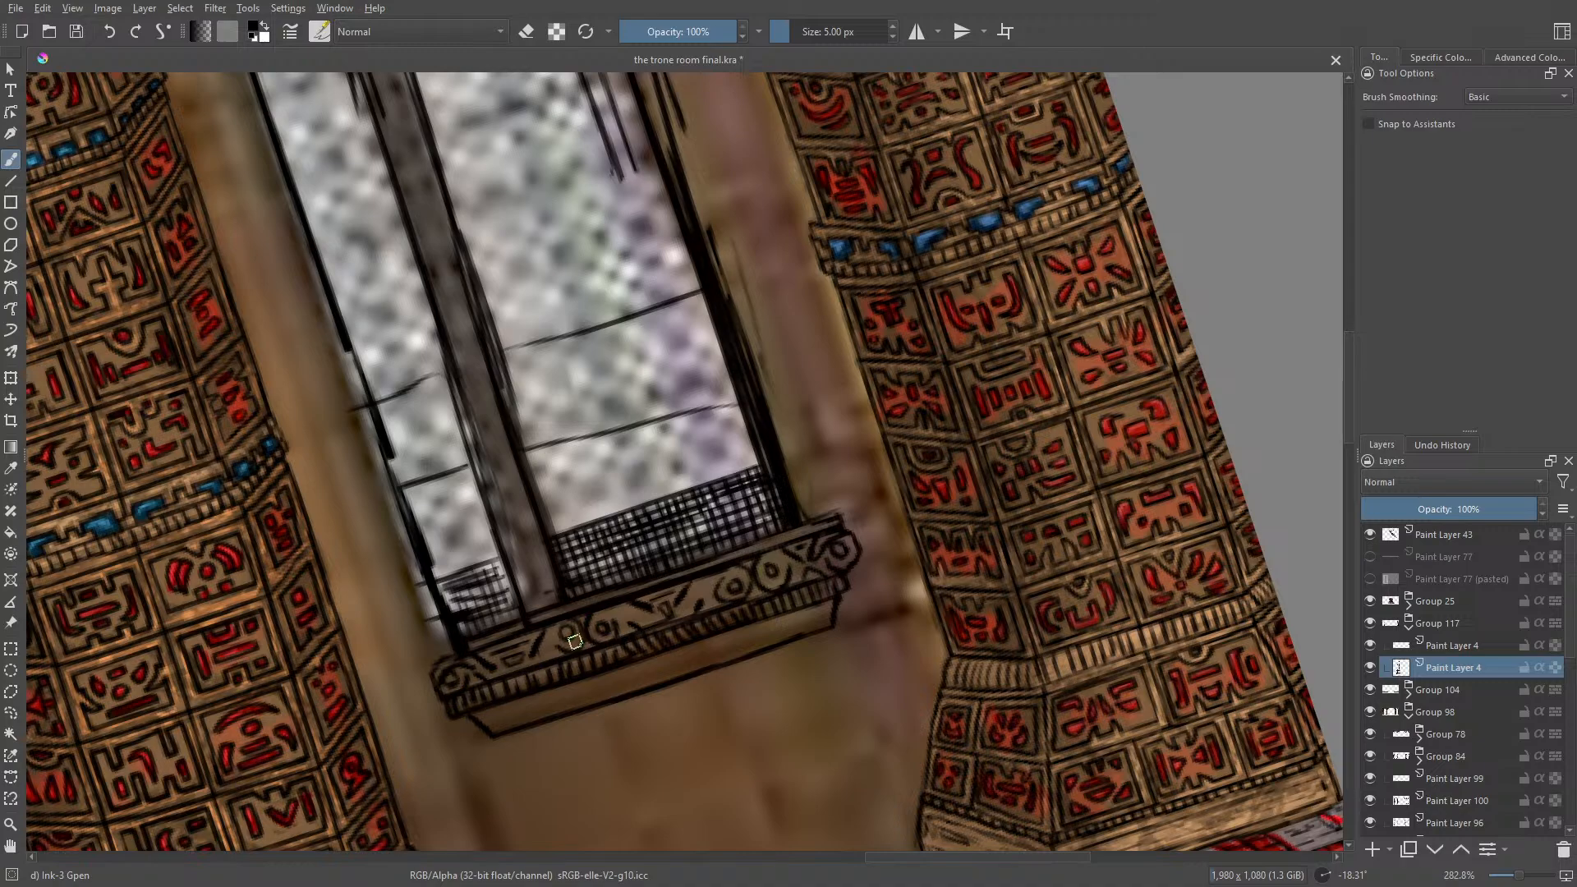
Step: Ink long overlapping lines along the sill's lower tapered base, parallel to its bottom edge
left_click_drag(831, 615, 675, 659)
left_click_drag(773, 629, 577, 696)
left_click_drag(678, 657, 486, 726)
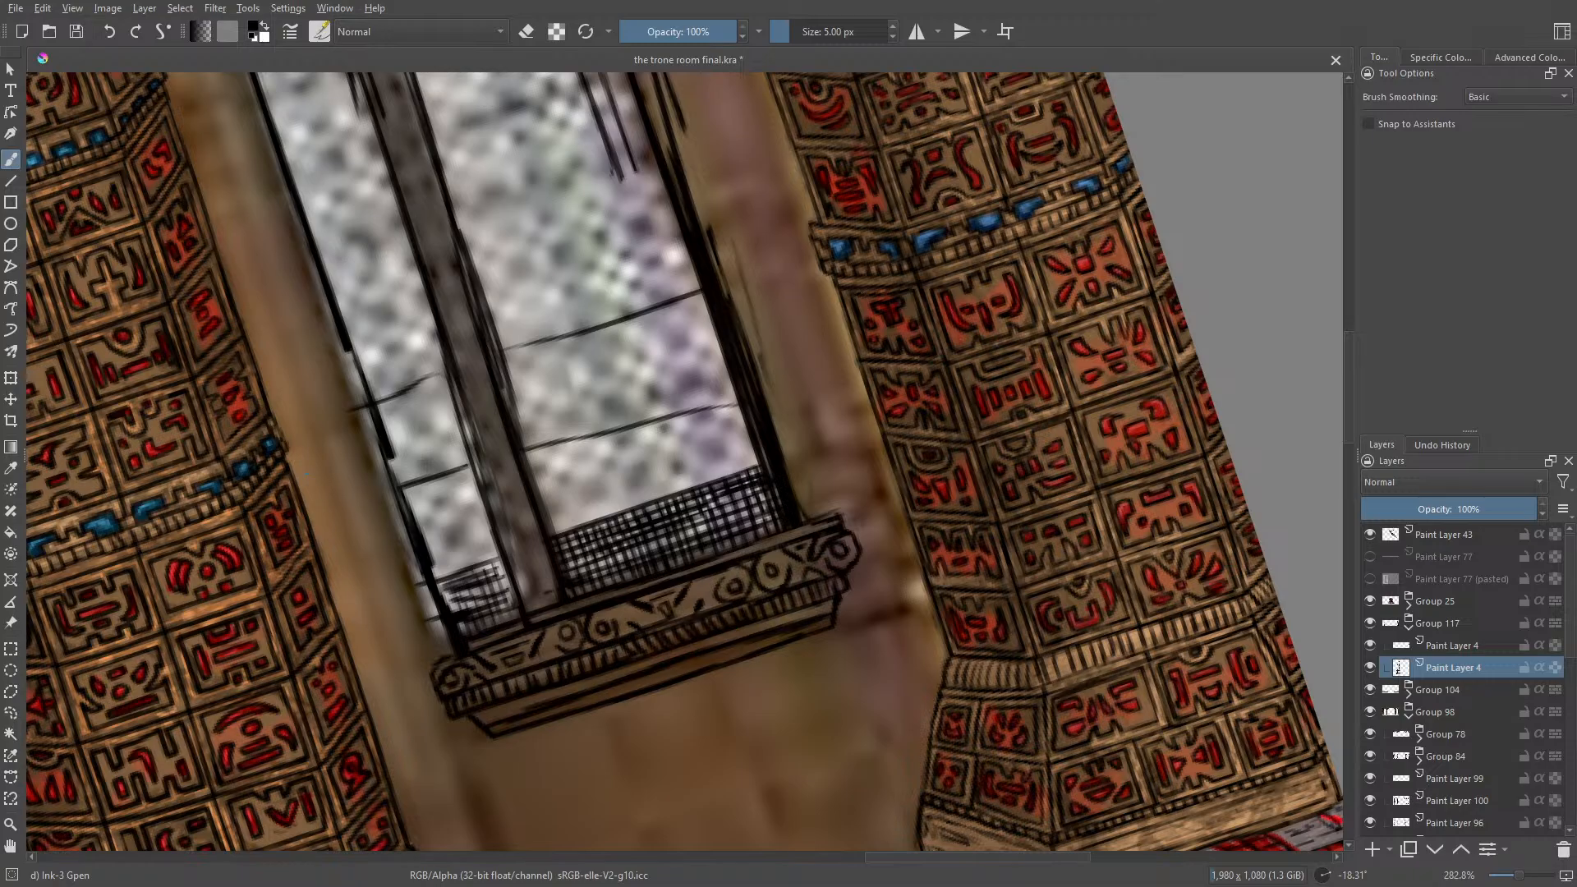
Step: Rotate the canvas to 176.63°, erase the rough line where the mullion meets the sill, and re-ink the edge beside it
right_click(300, 468)
left_click(303, 319)
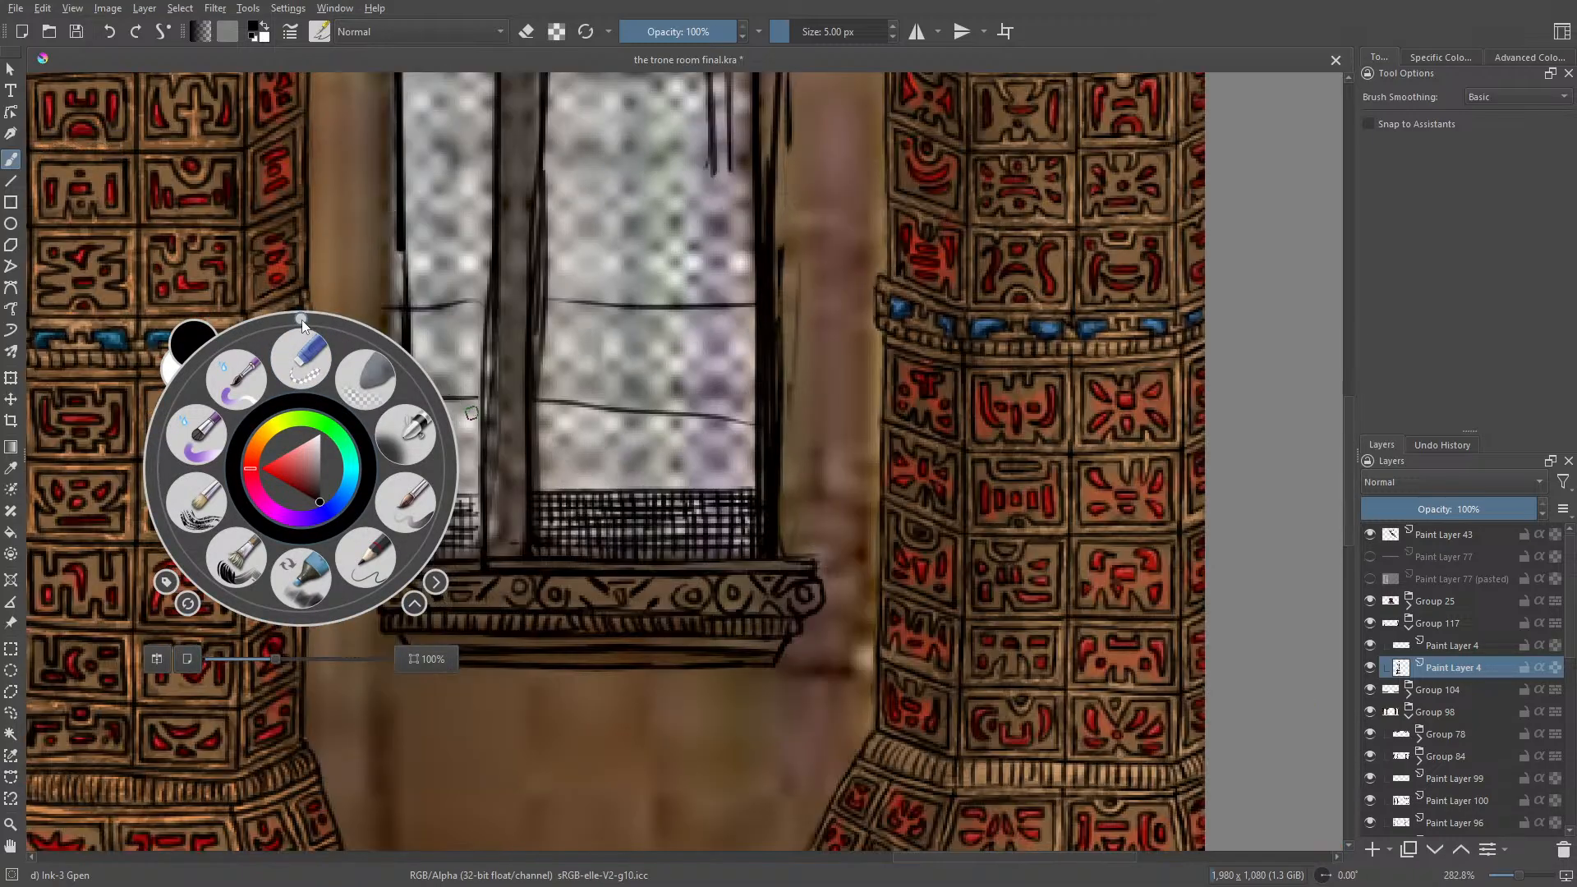
mouse_move(302, 319)
left_mouse_down()
mouse_move(363, 317)
mouse_move(559, 511)
mouse_move(508, 677)
mouse_move(297, 739)
left_mouse_up()
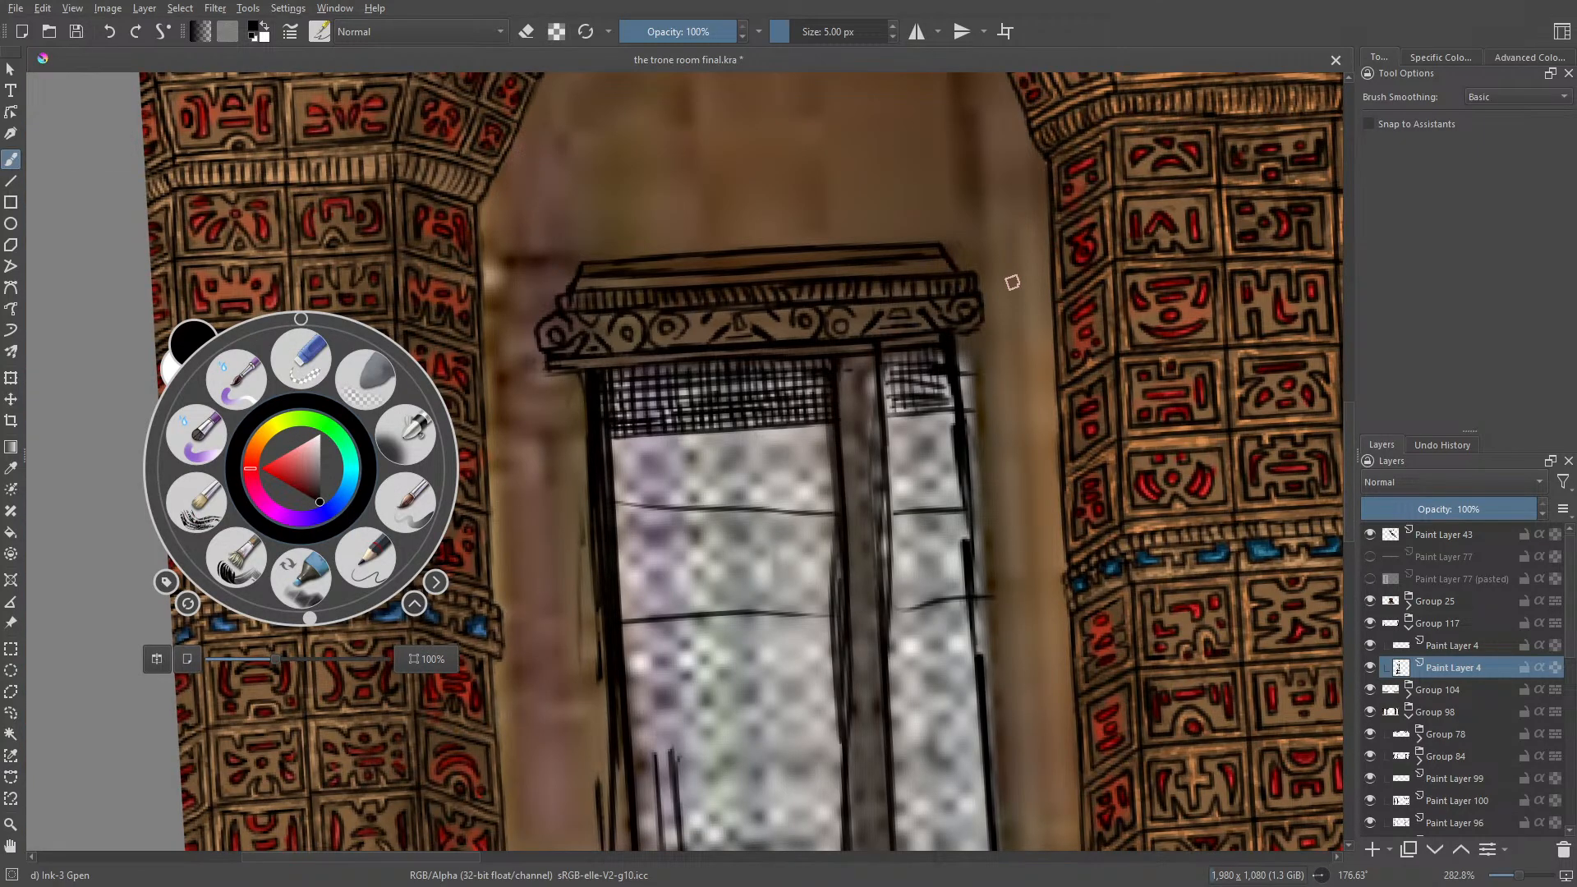
key("e")
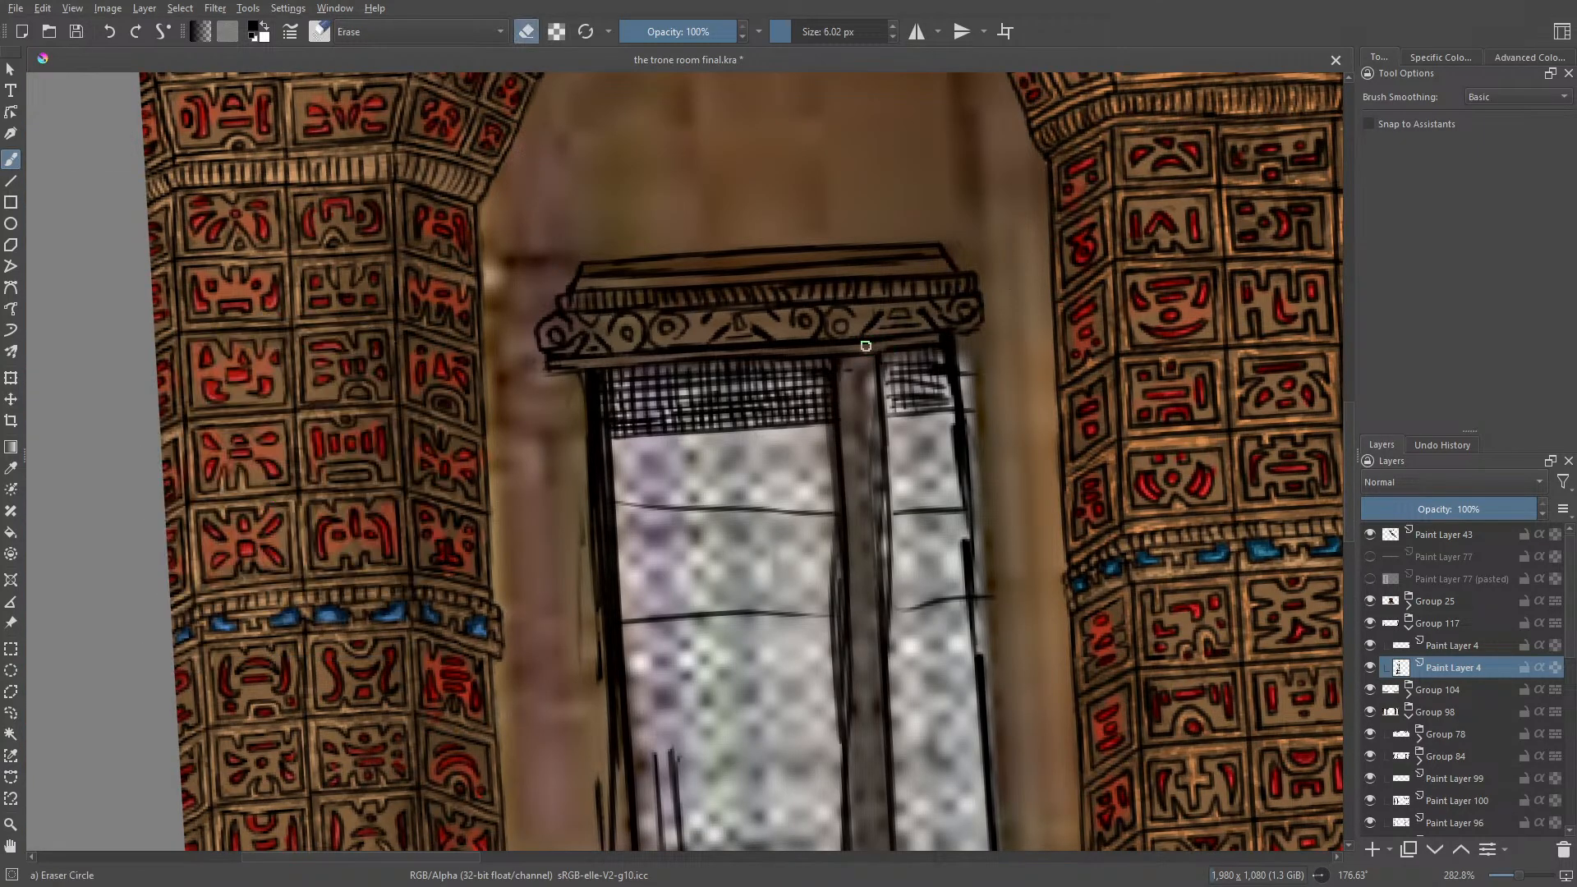
mouse_move(866, 346)
left_mouse_down()
mouse_move(921, 343)
mouse_move(815, 357)
left_mouse_up()
key("e")
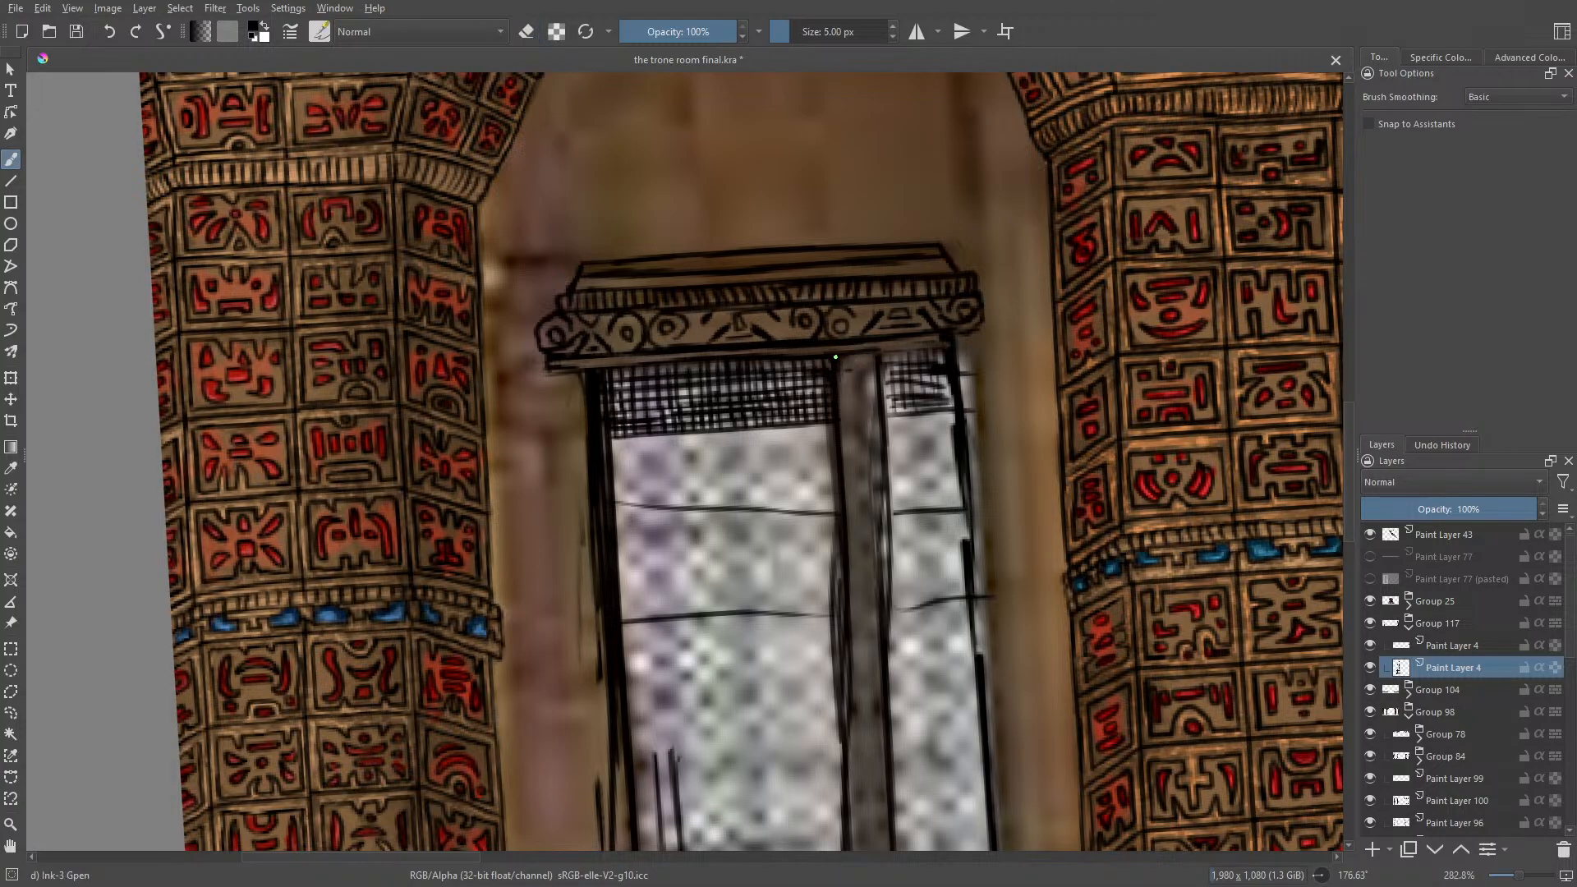
left_click_drag(871, 353, 951, 344)
Step: Ink long parallel lines along the window's central mullion with Ink-3 Gpen, starting at the sill
left_click_drag(1349, 430, 1367, 467)
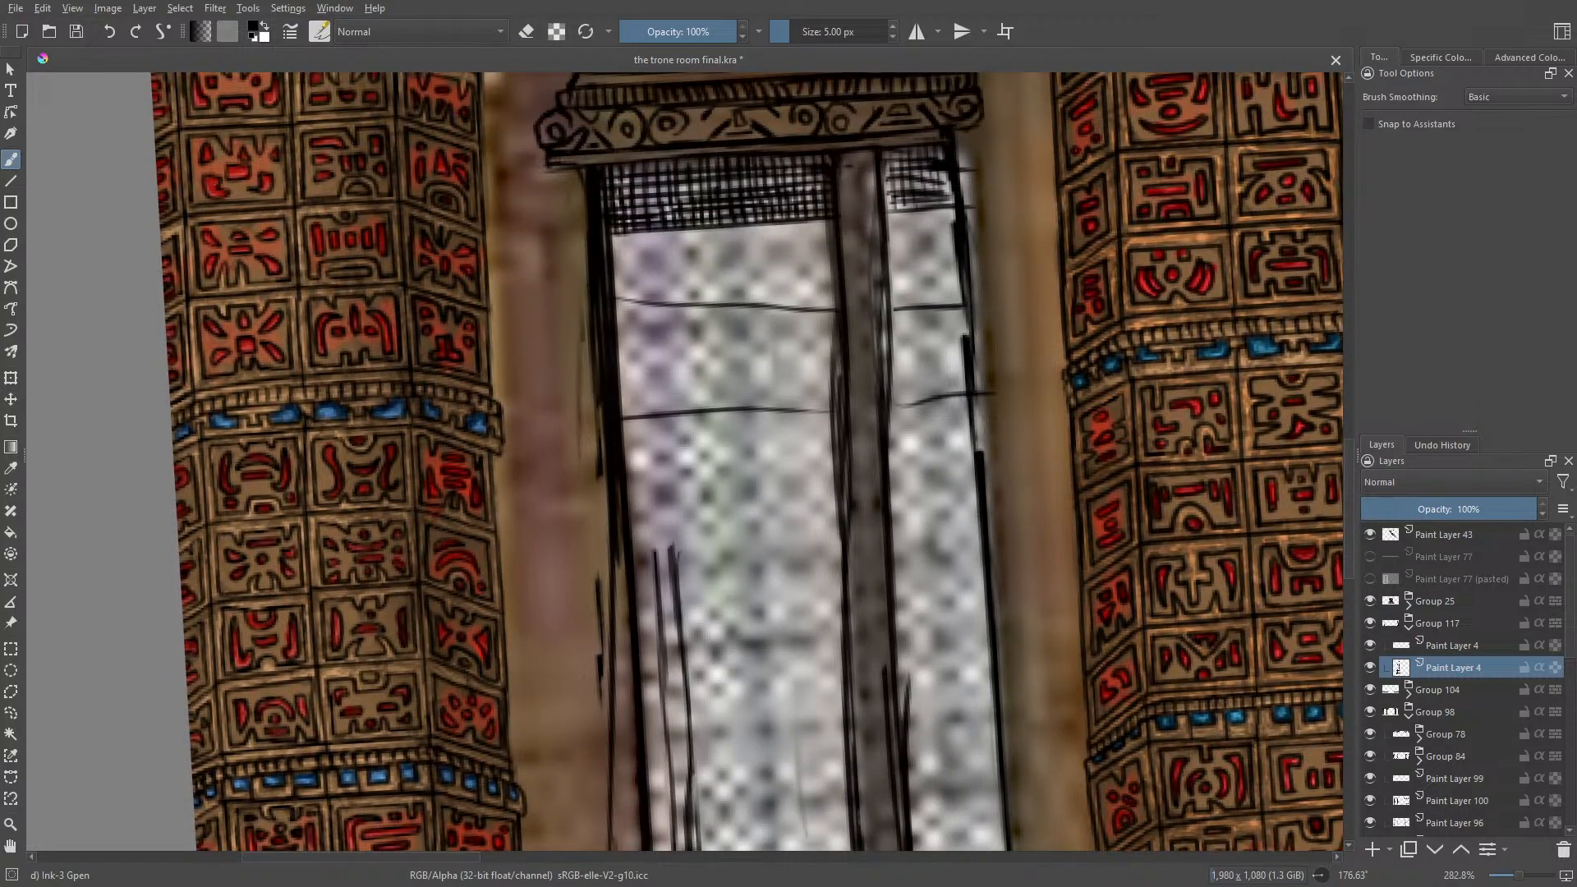
left_click_drag(851, 155, 879, 375)
mouse_move(872, 268)
left_mouse_down()
mouse_move(881, 469)
mouse_move(861, 341)
mouse_move(863, 526)
left_mouse_up()
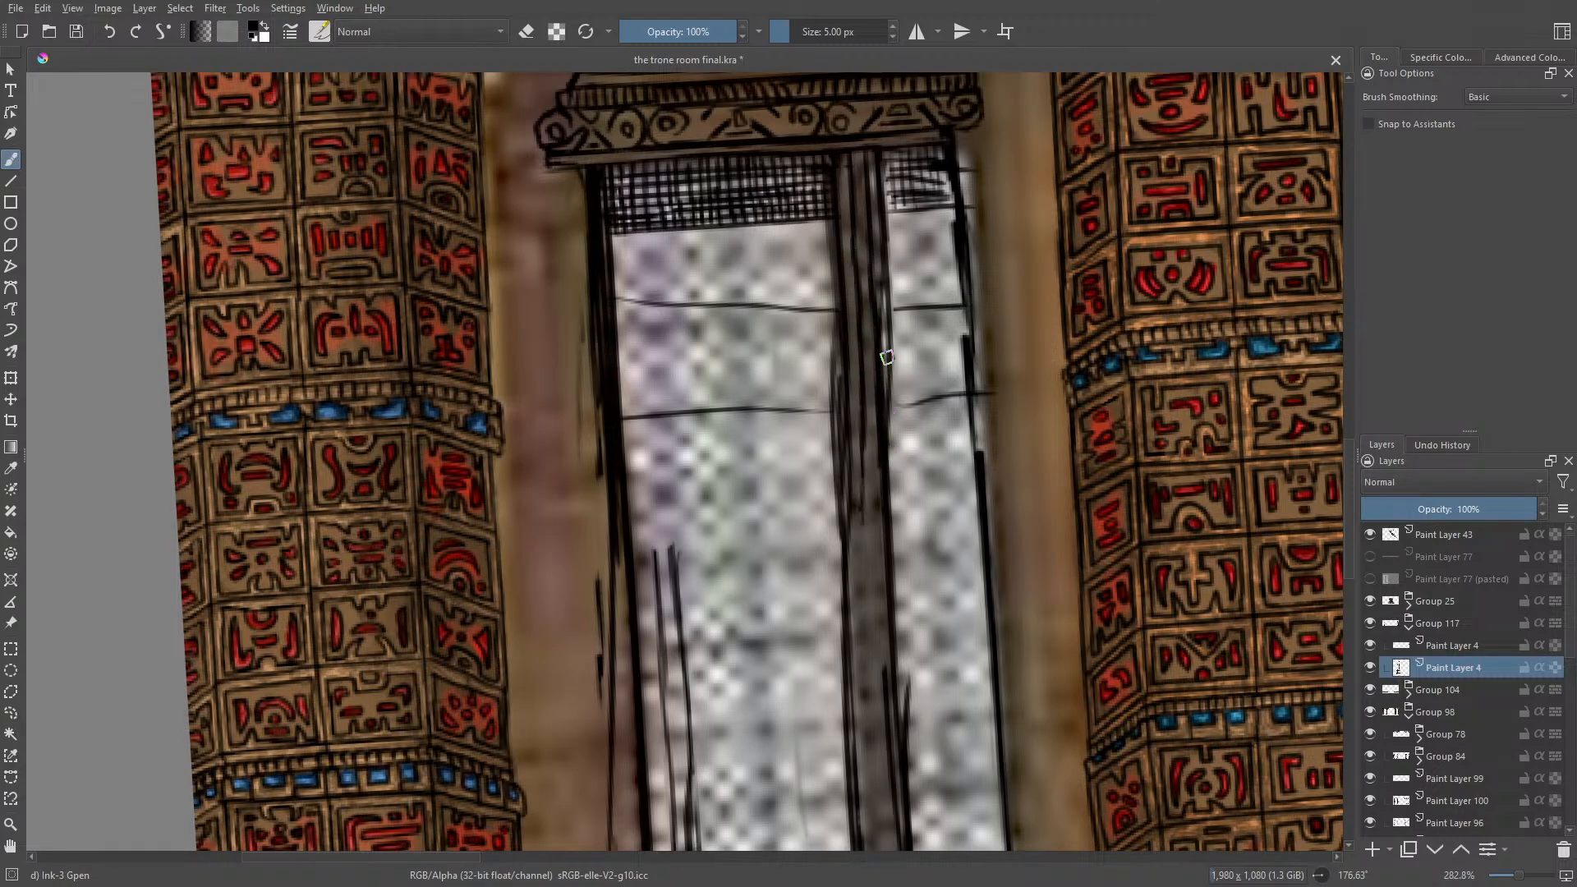
left_click_drag(888, 358, 899, 622)
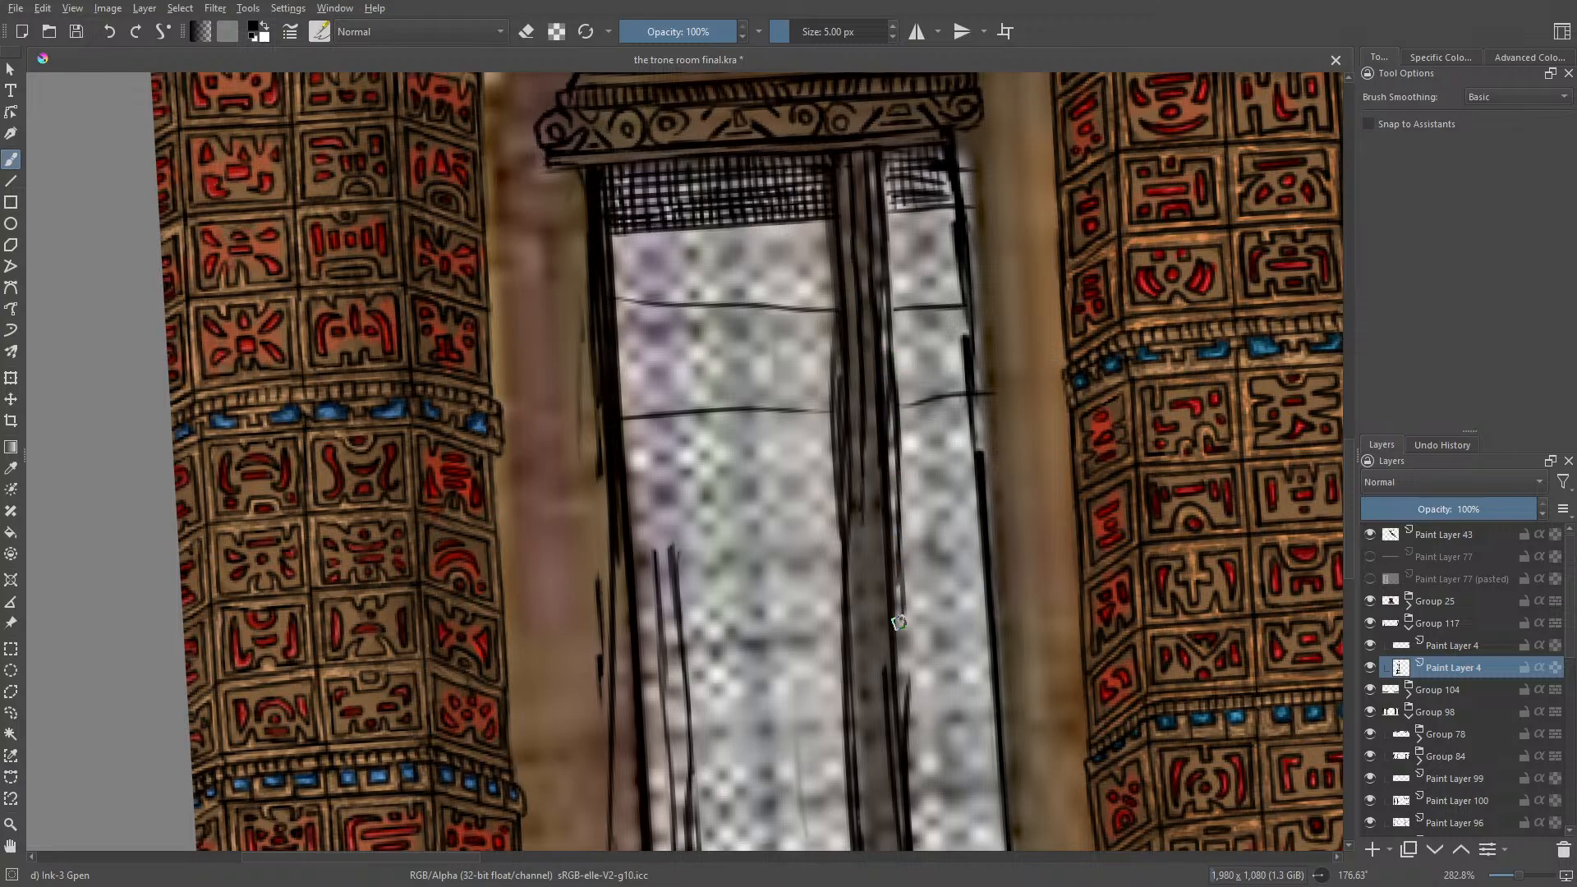
left_click_drag(862, 454, 867, 618)
left_click_drag(857, 490, 862, 650)
left_click_drag(873, 640, 856, 742)
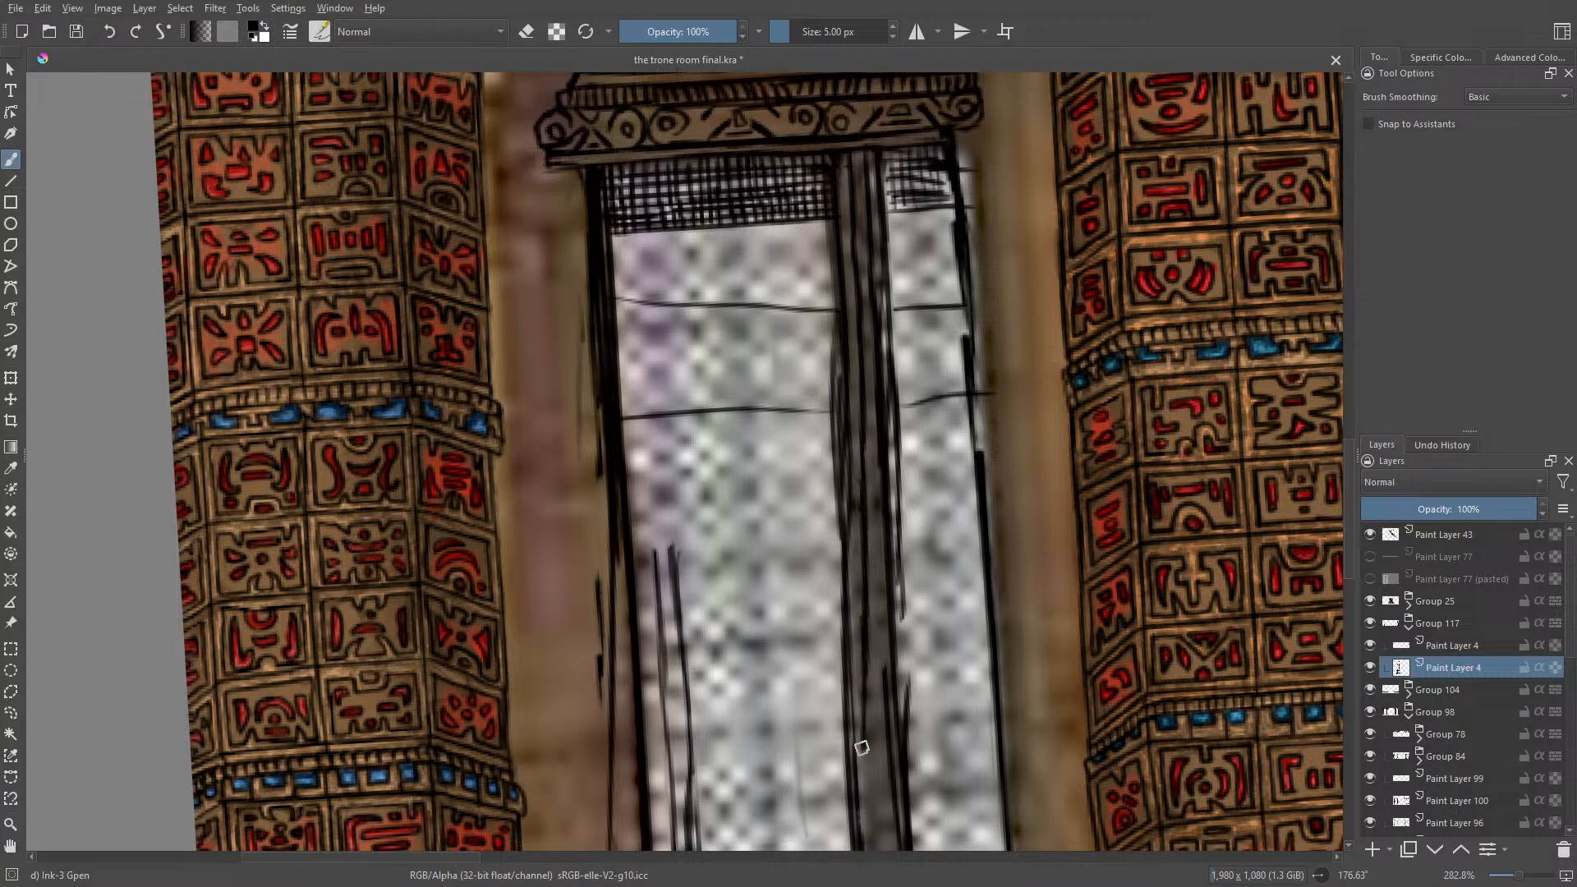
left_click_drag(902, 575, 910, 698)
left_click_drag(901, 605, 917, 791)
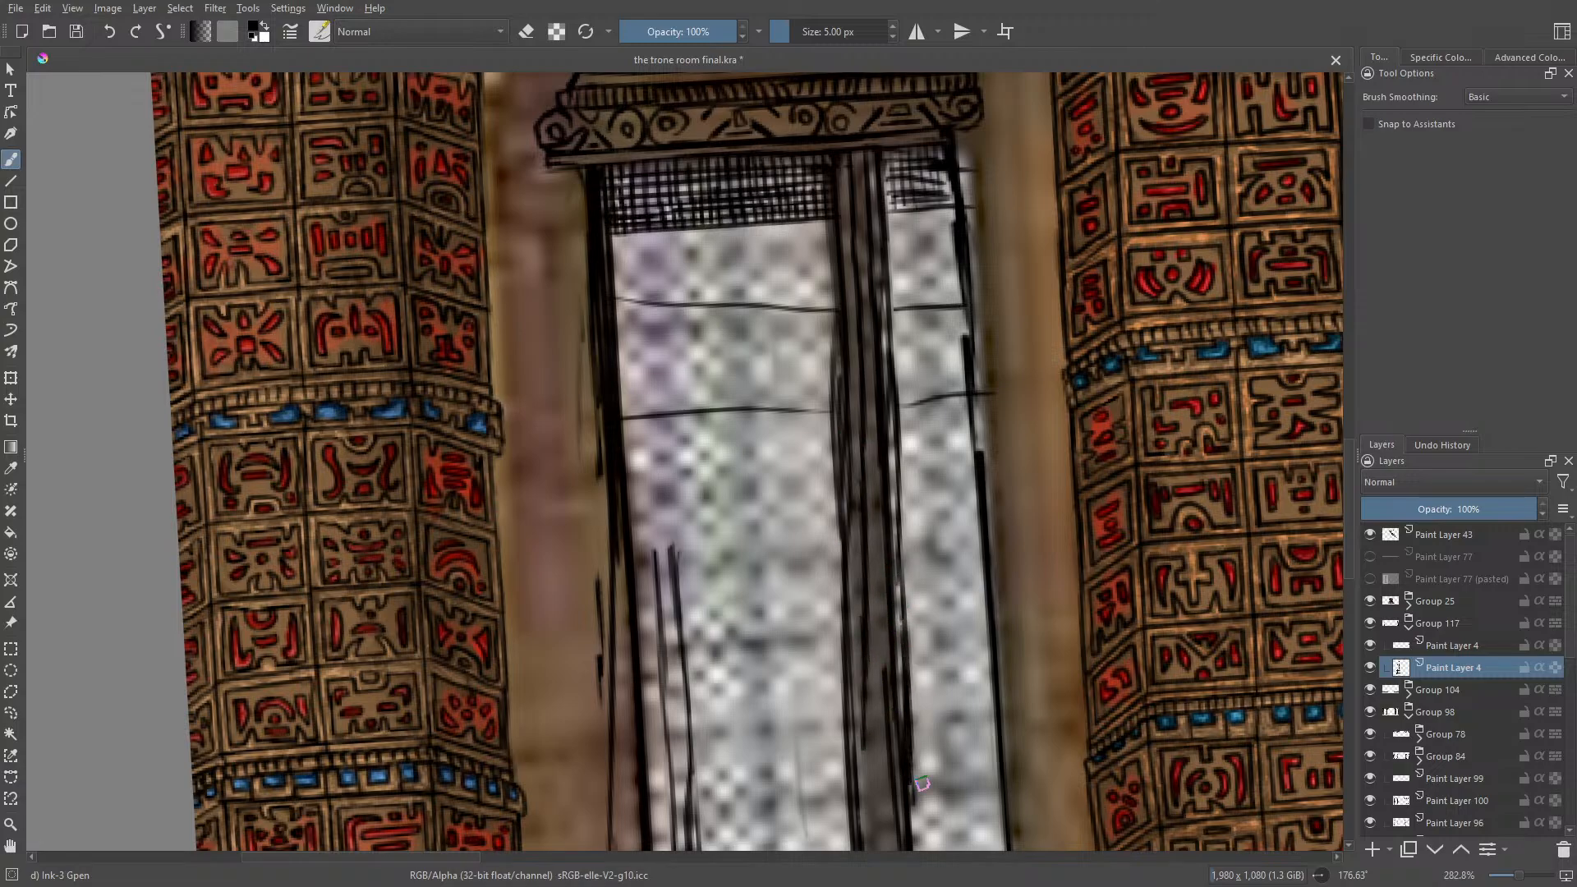
Step: Erase the doubled, bulging outlines on both sides of the central mullion with Eraser Circle at 6.02 px
key("e")
left_click_drag(832, 338, 843, 639)
scroll(1353, 529, "down", 5)
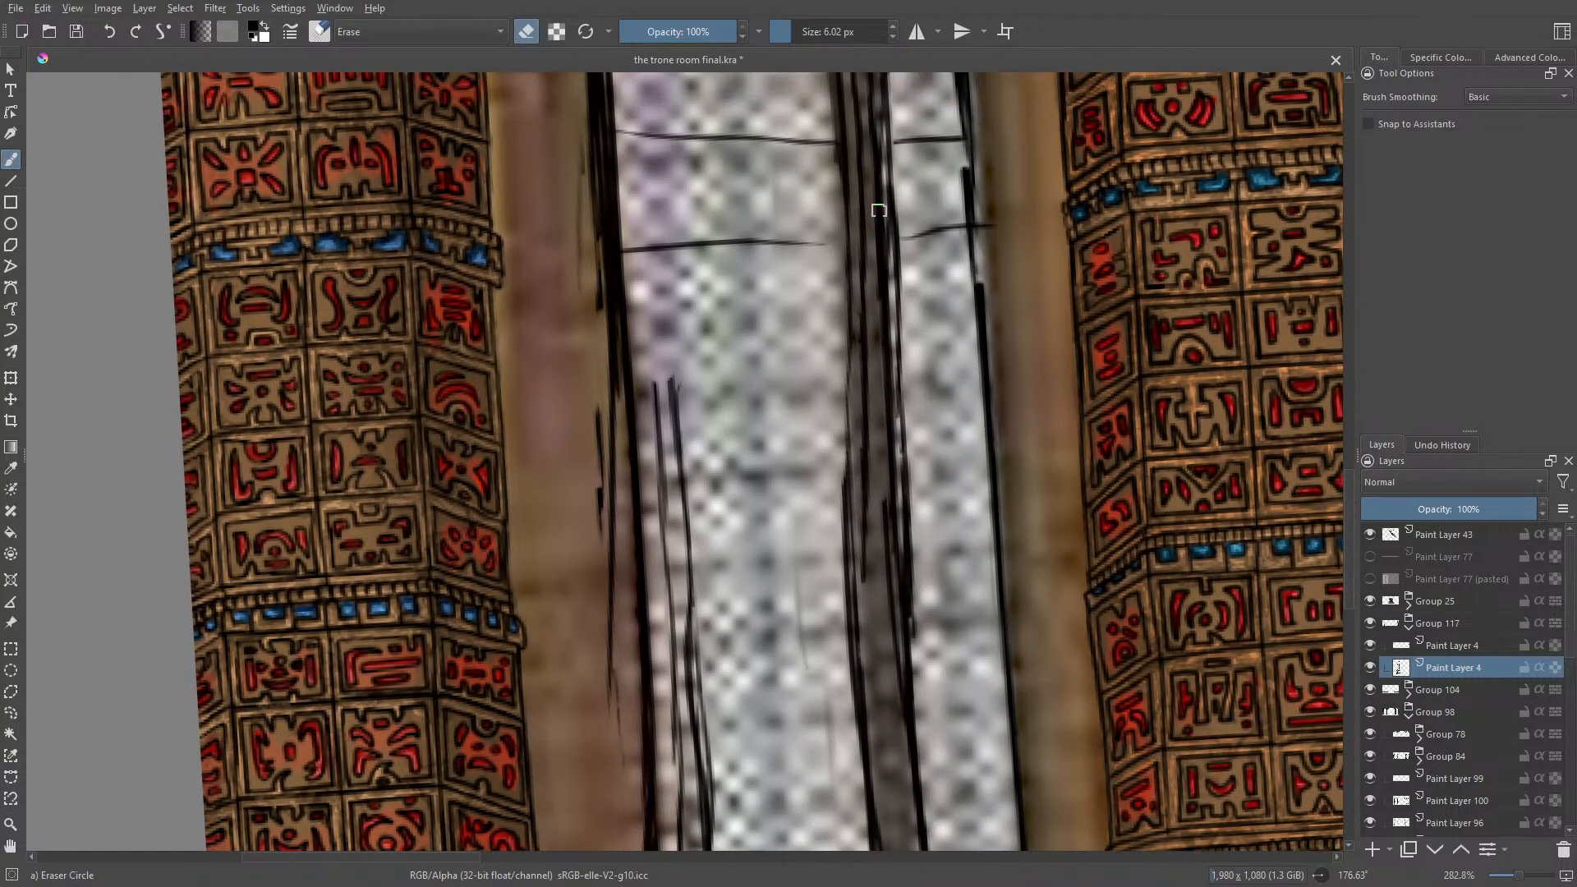
left_click_drag(876, 105, 897, 313)
mouse_move(854, 524)
left_mouse_down()
mouse_move(858, 607)
mouse_move(848, 509)
mouse_move(864, 567)
mouse_move(868, 547)
left_mouse_up()
Step: Redraw the mullion's erased edges with Ink-3 Gpen and continue its inner lines up to the window's arch
key("e")
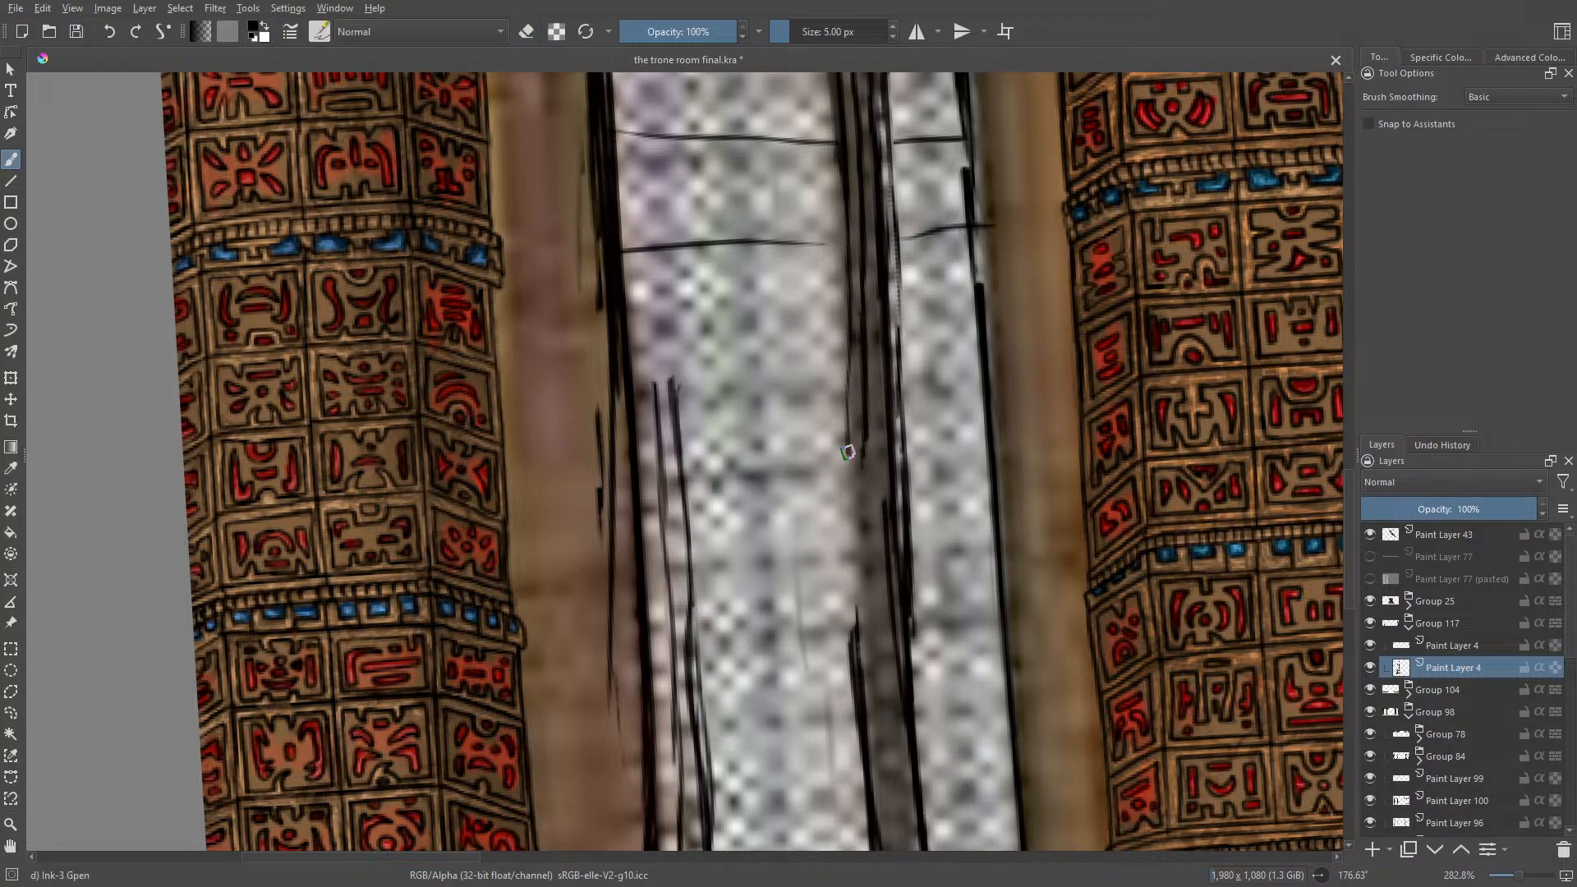
left_click_drag(850, 441, 863, 657)
left_click_drag(855, 430, 874, 655)
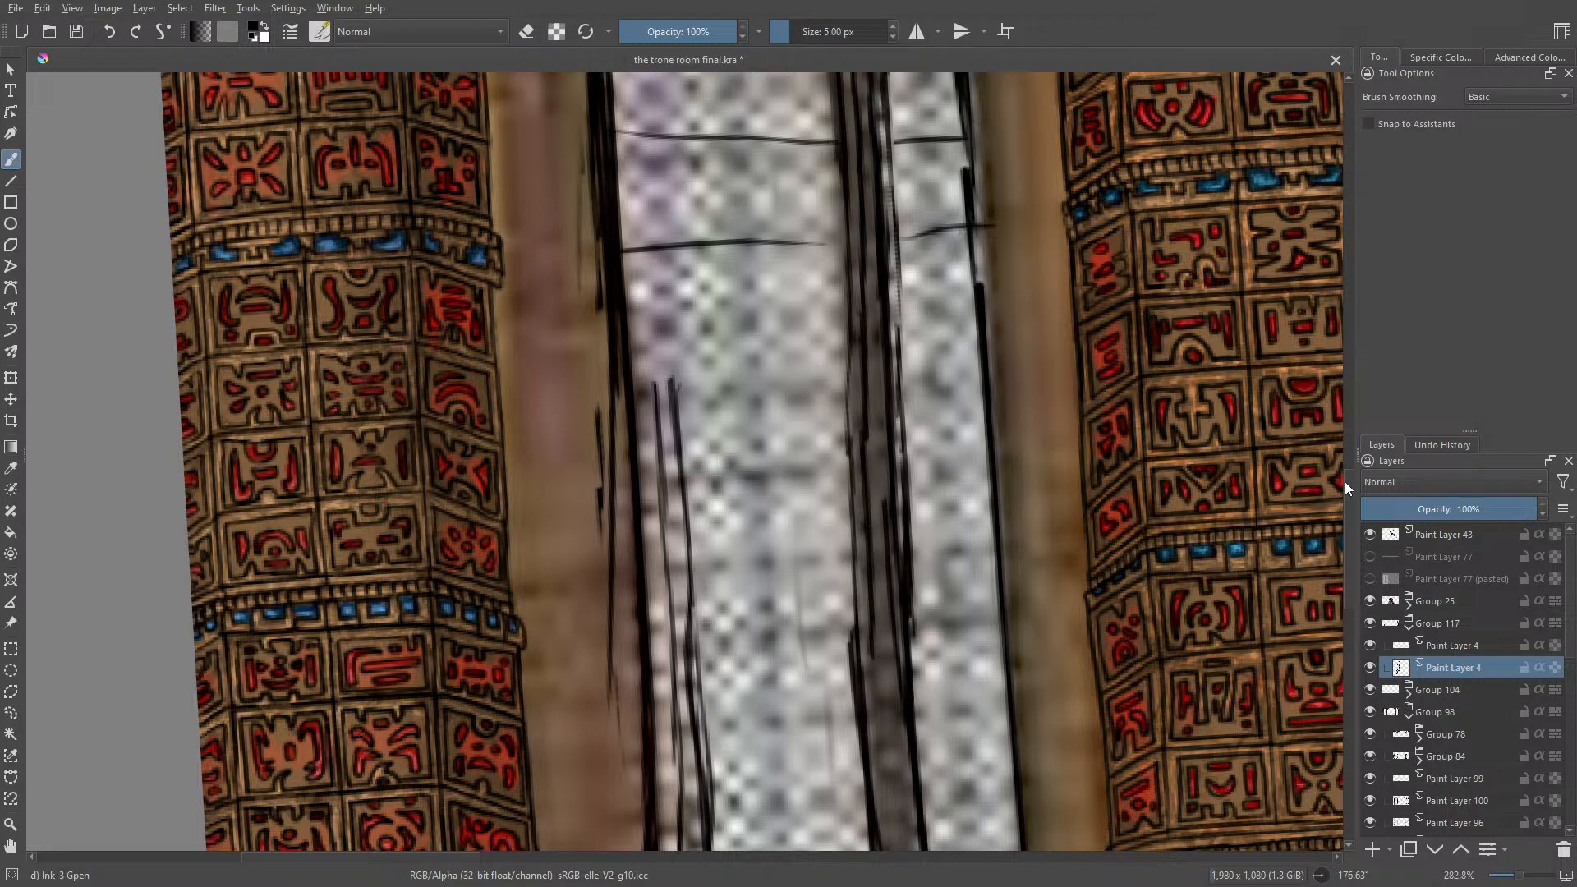
scroll(1348, 501, "down", 2)
scroll(1353, 525, "down", 2)
mouse_move(866, 355)
left_mouse_down()
mouse_move(898, 536)
mouse_move(883, 490)
mouse_move(904, 780)
left_mouse_up()
mouse_move(898, 353)
left_mouse_down()
mouse_move(928, 735)
mouse_move(945, 707)
mouse_move(897, 792)
mouse_move(917, 714)
mouse_move(976, 785)
mouse_move(936, 752)
left_mouse_up()
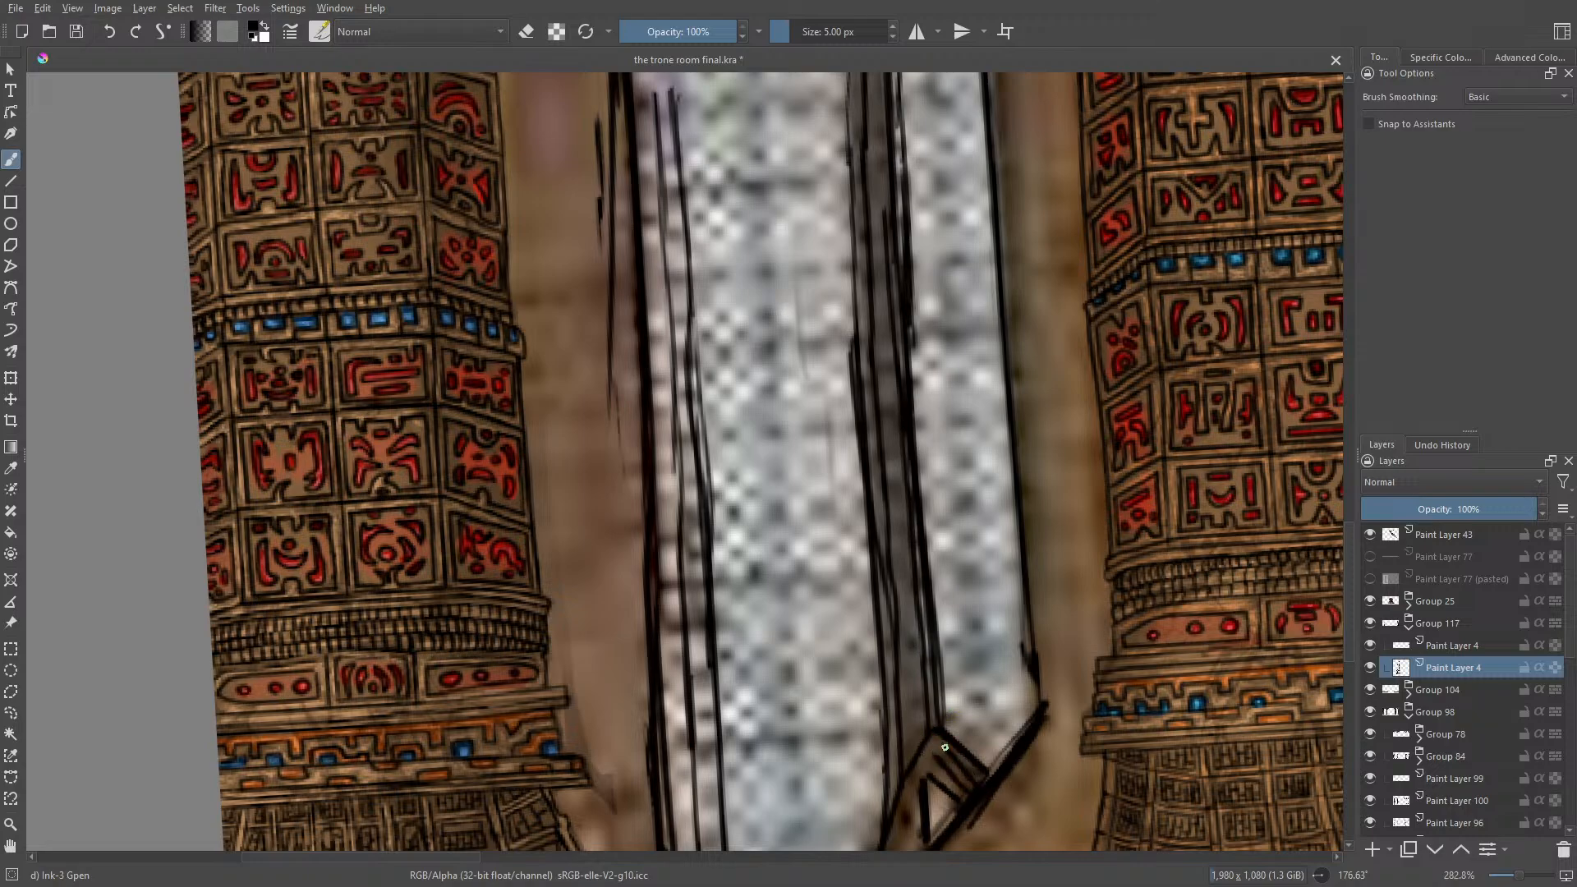
Step: Ink an inner line and small carved marks along the moulding of the window's pointed arch beside the mullion
left_click_drag(1350, 528, 1352, 569)
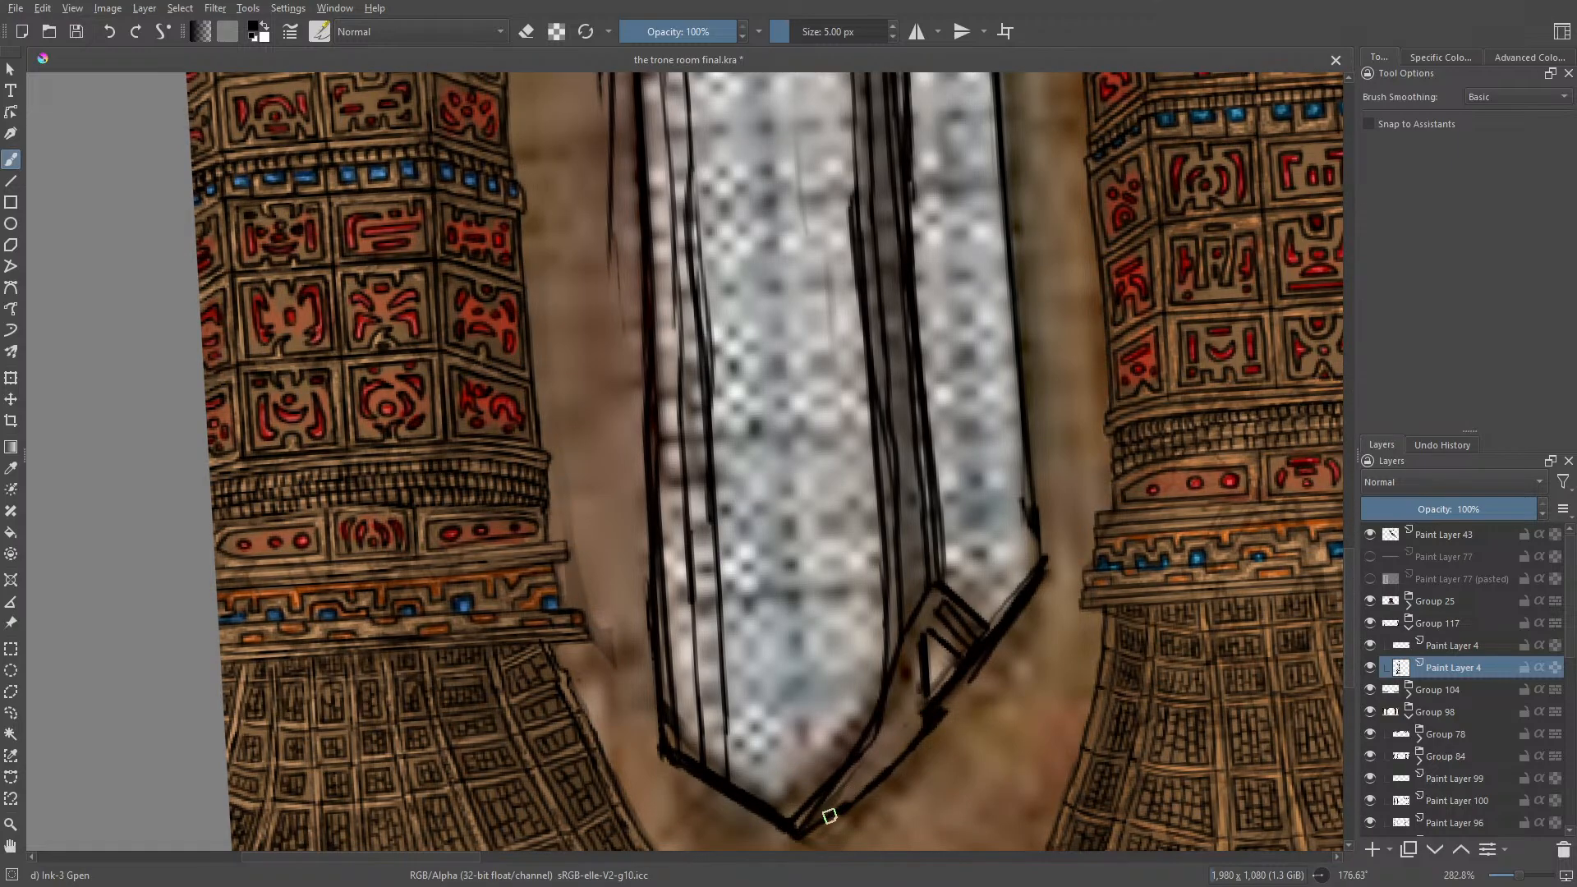
mouse_move(852, 792)
left_mouse_down()
mouse_move(906, 675)
mouse_move(881, 774)
mouse_move(910, 741)
mouse_move(905, 663)
mouse_move(915, 702)
left_mouse_up()
left_click_drag(899, 743, 876, 770)
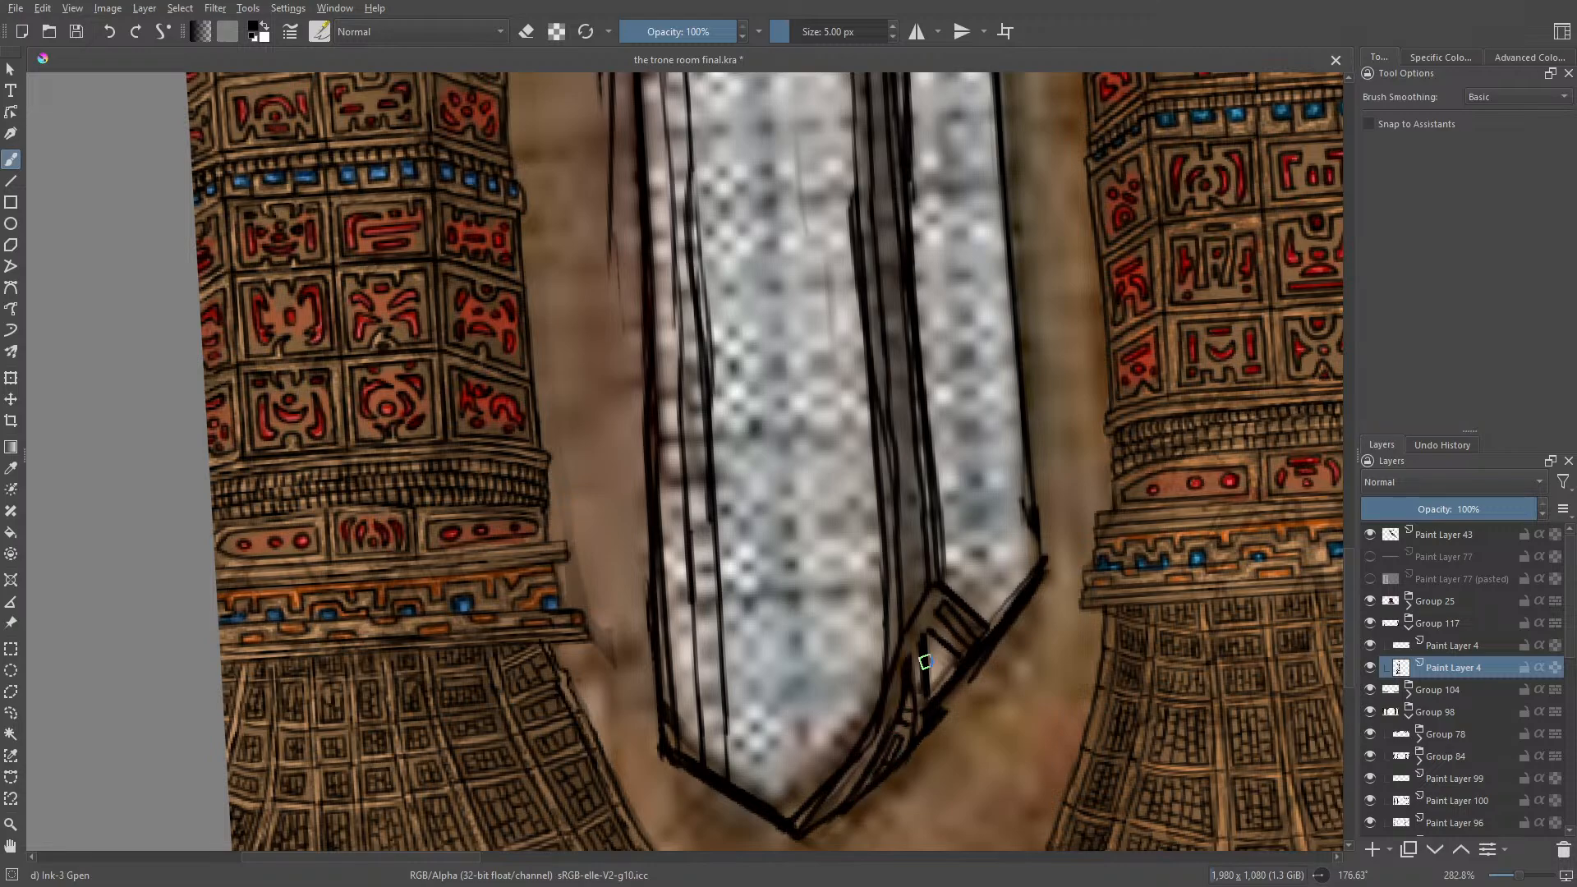
left_click_drag(947, 612, 942, 617)
left_click_drag(954, 615, 952, 632)
right_click(659, 536)
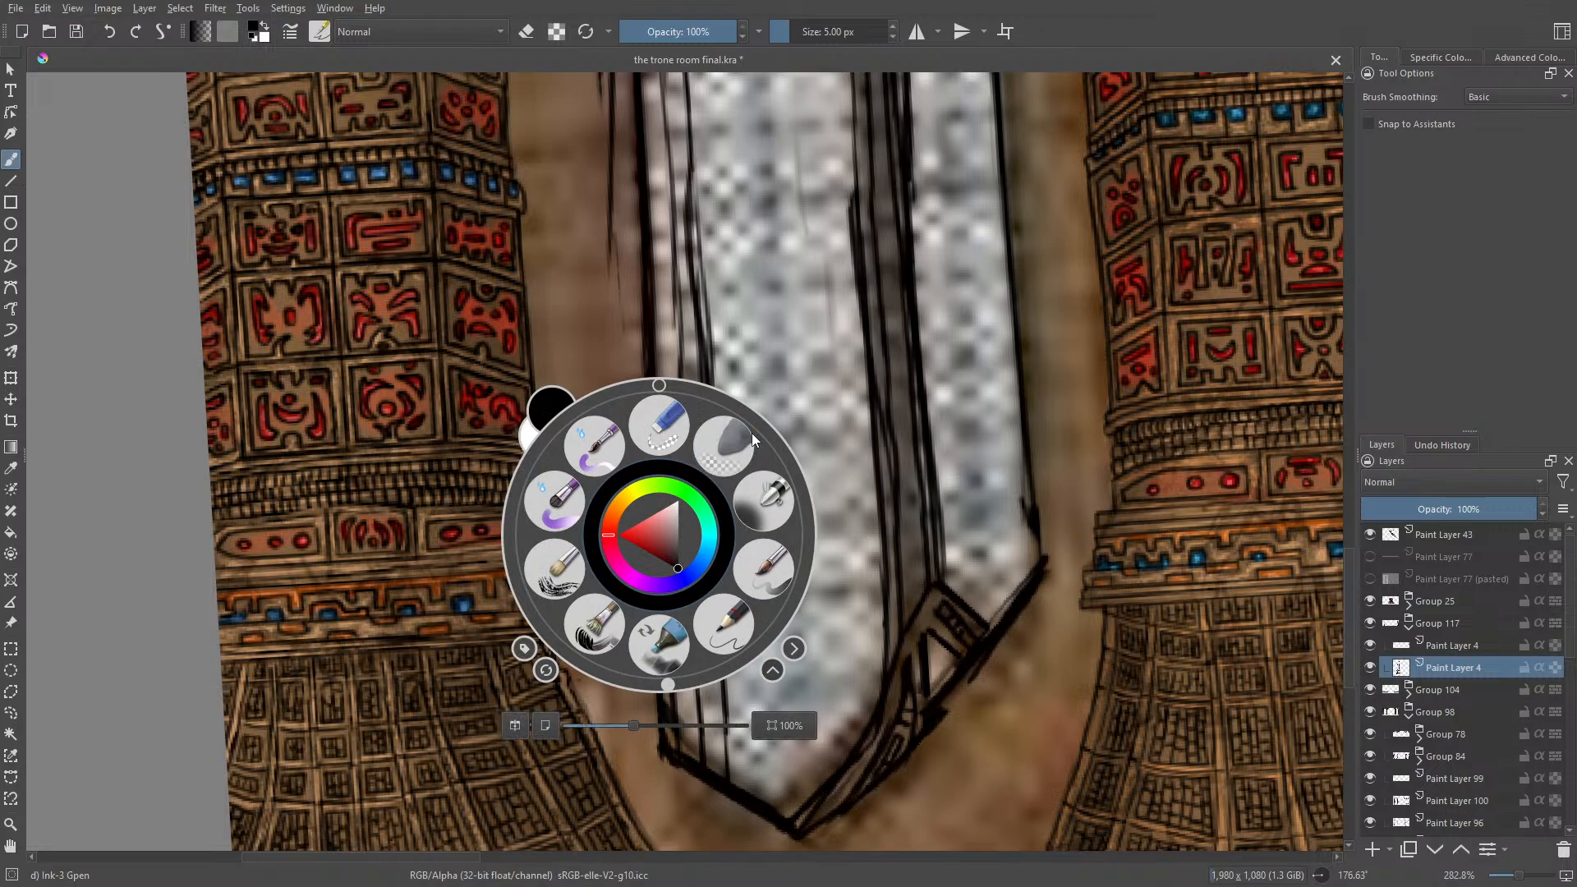
Step: Erase the rough inner edges of the window's pointed arch moulding with Eraser Circle at 6.02 px
left_click(659, 425)
left_click(966, 692)
left_click_drag(969, 687, 1039, 588)
left_click_drag(1002, 638, 1027, 601)
left_click_drag(947, 712, 916, 746)
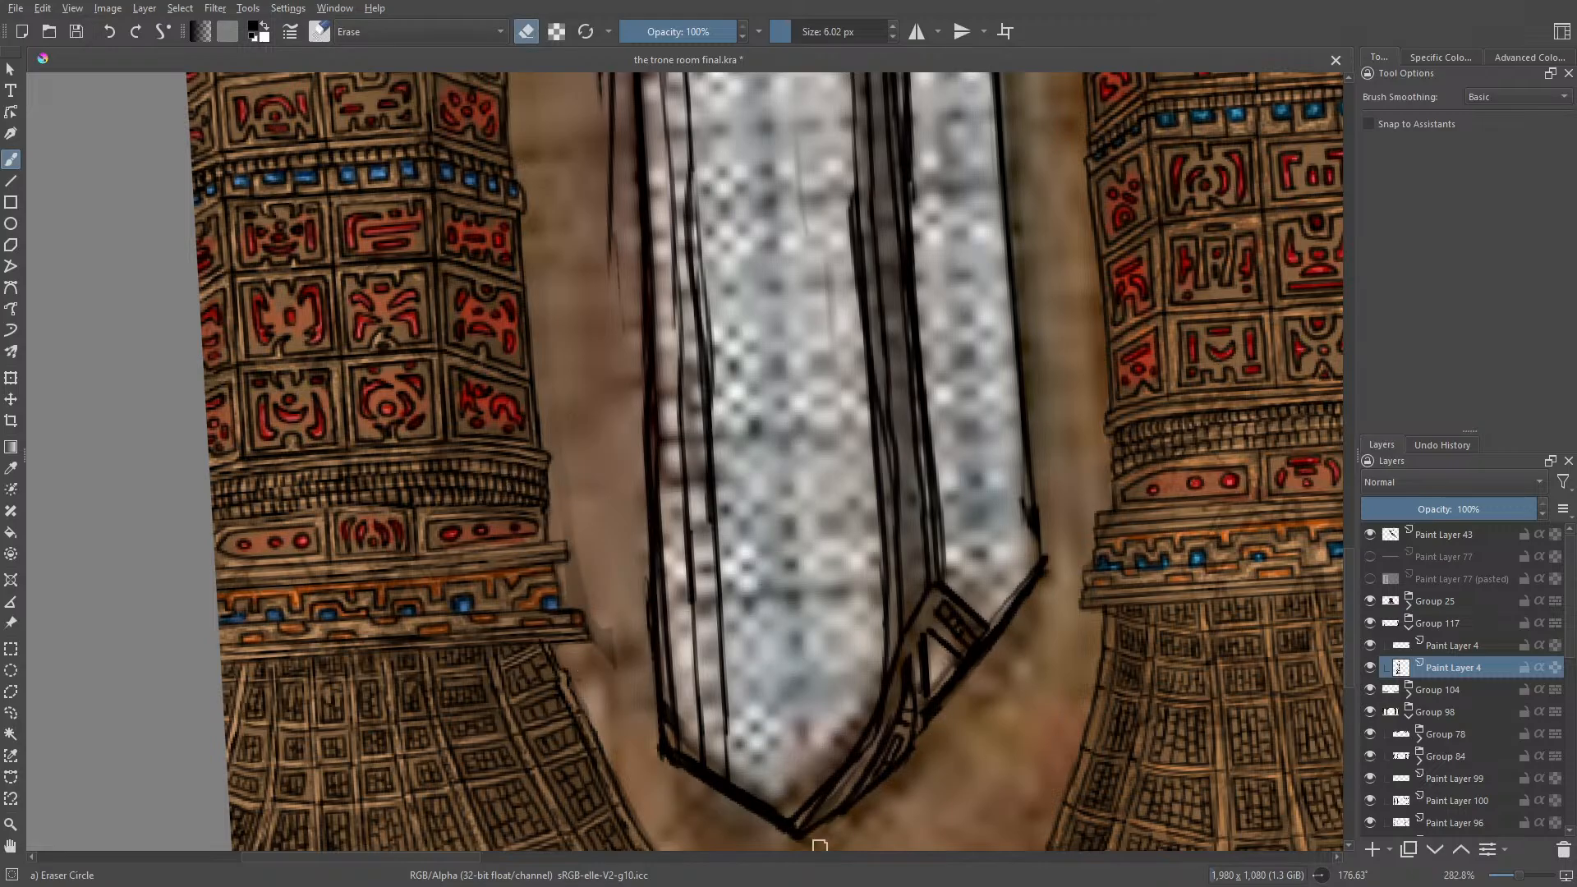
key("slash")
Step: With Ink-3 Gpen, ink rows of short cross marks between the edge lines on both sides of the mullion's upper half
right_click(602, 325)
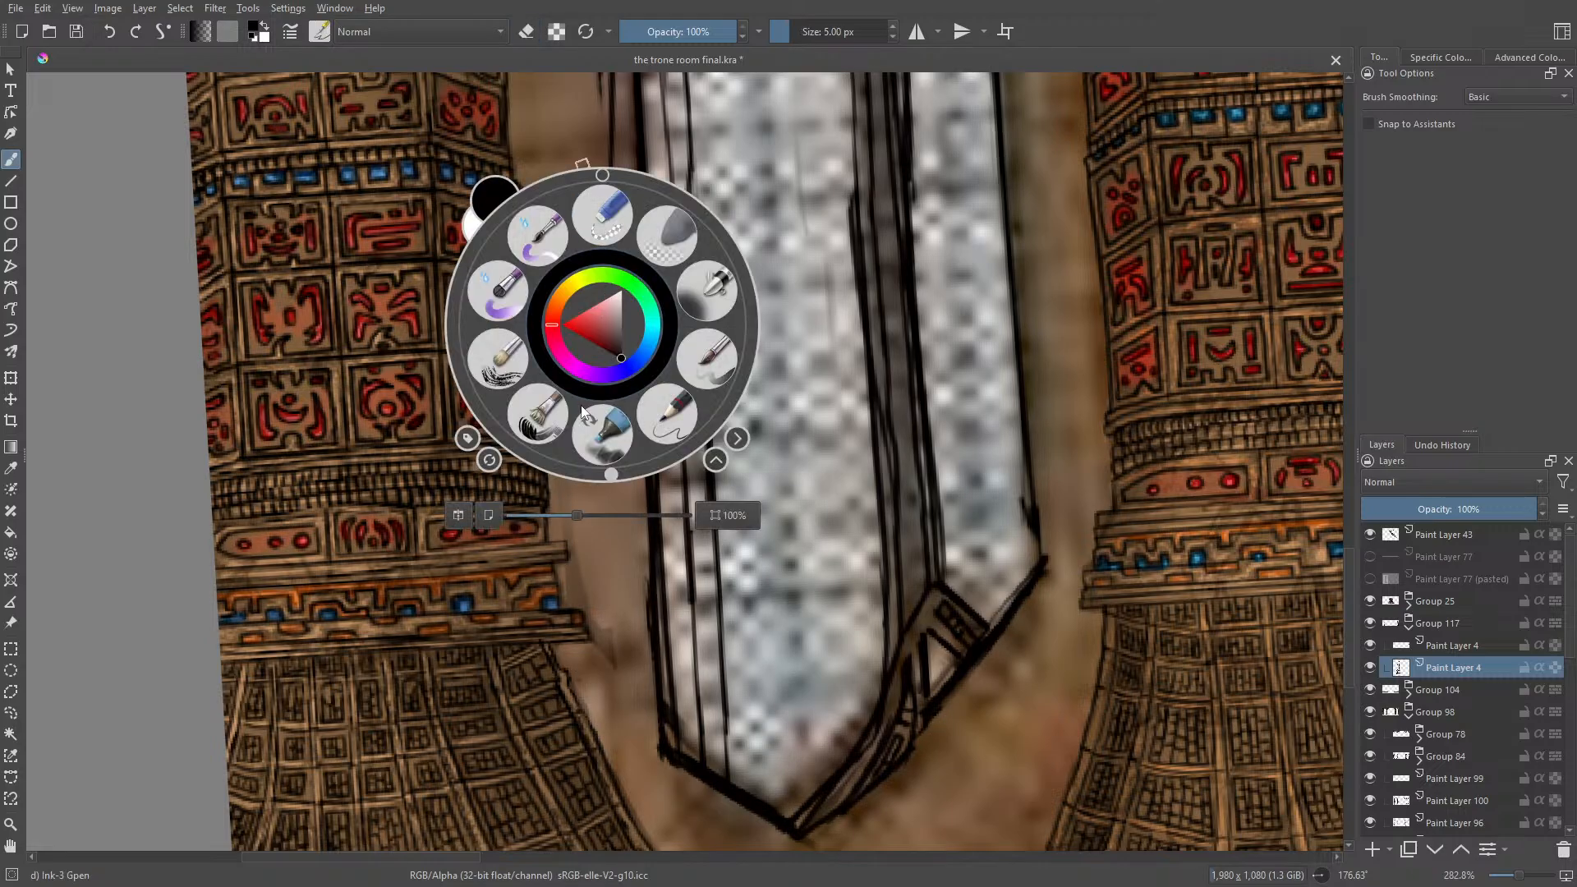
left_click_drag(609, 471, 563, 182)
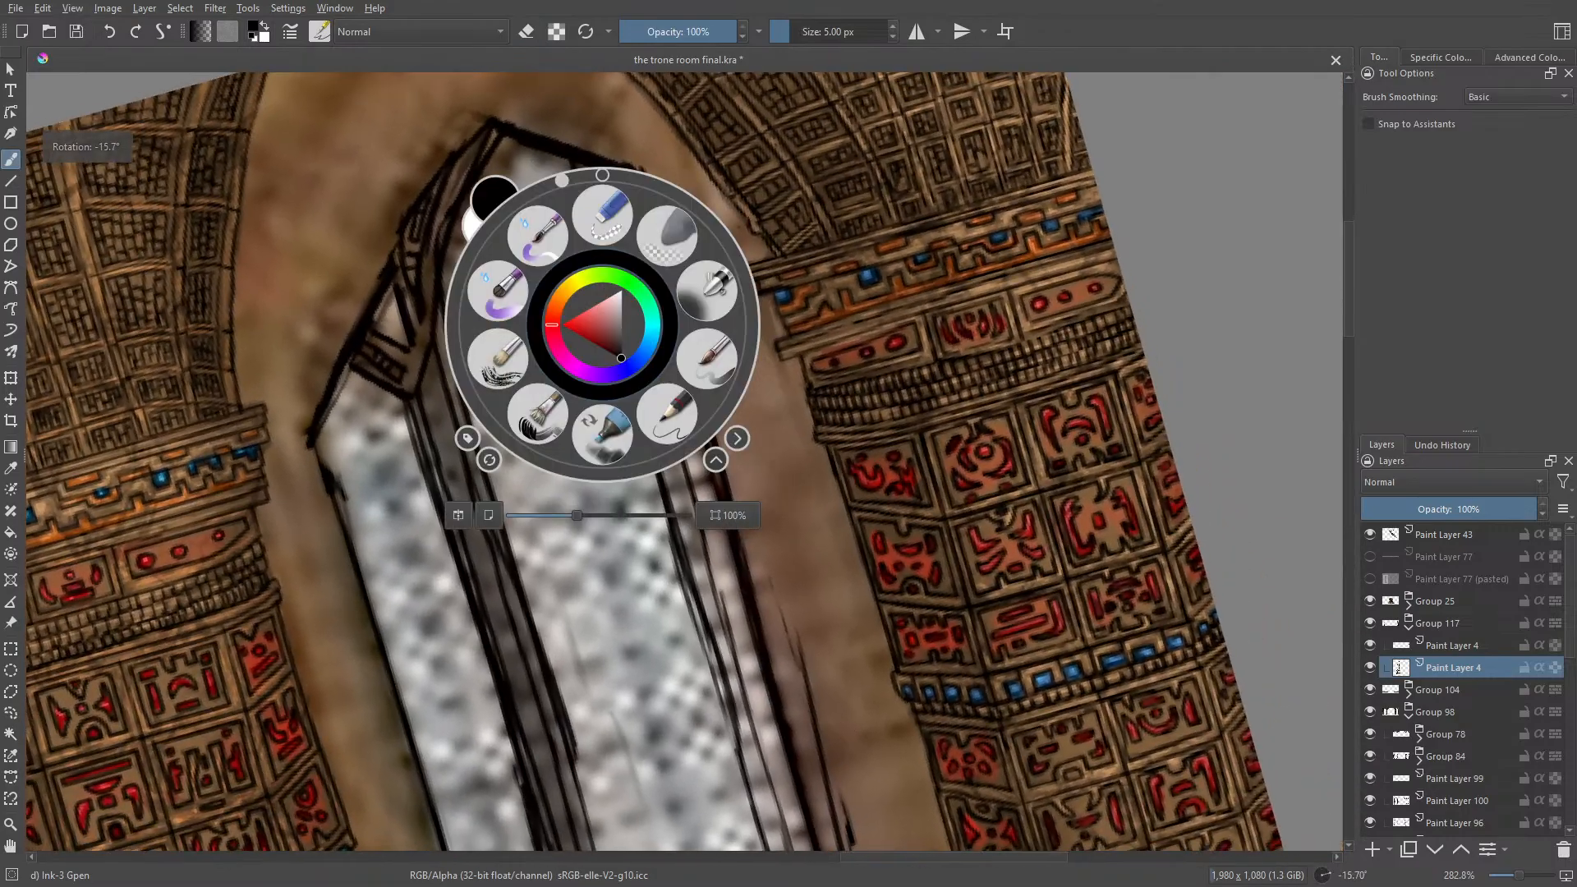
left_click(317, 139)
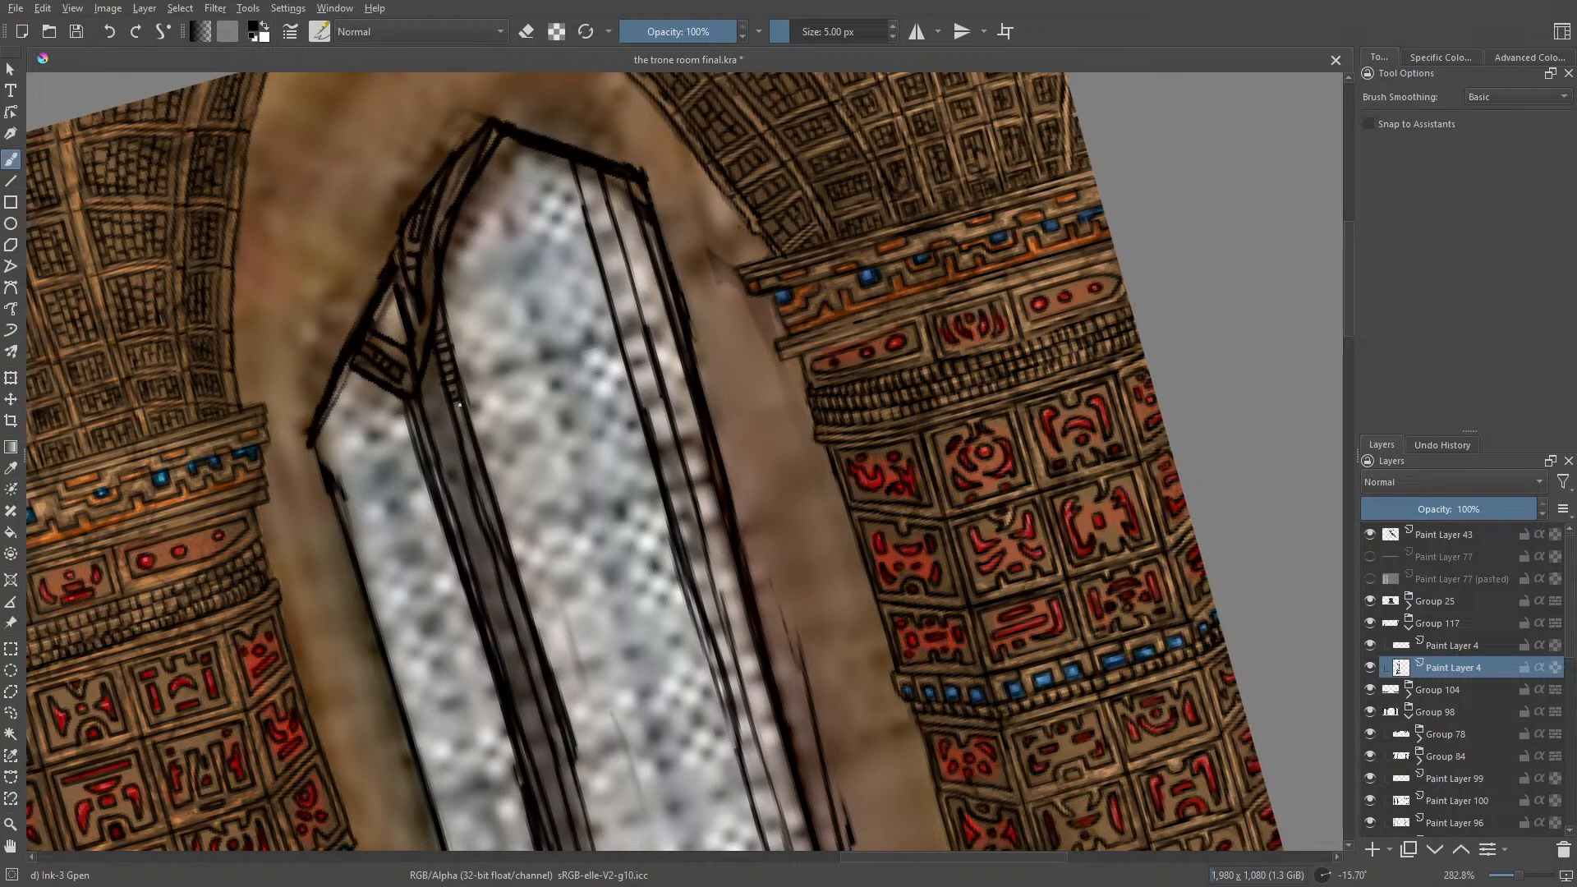
left_click_drag(461, 428, 476, 509)
left_click(1348, 413)
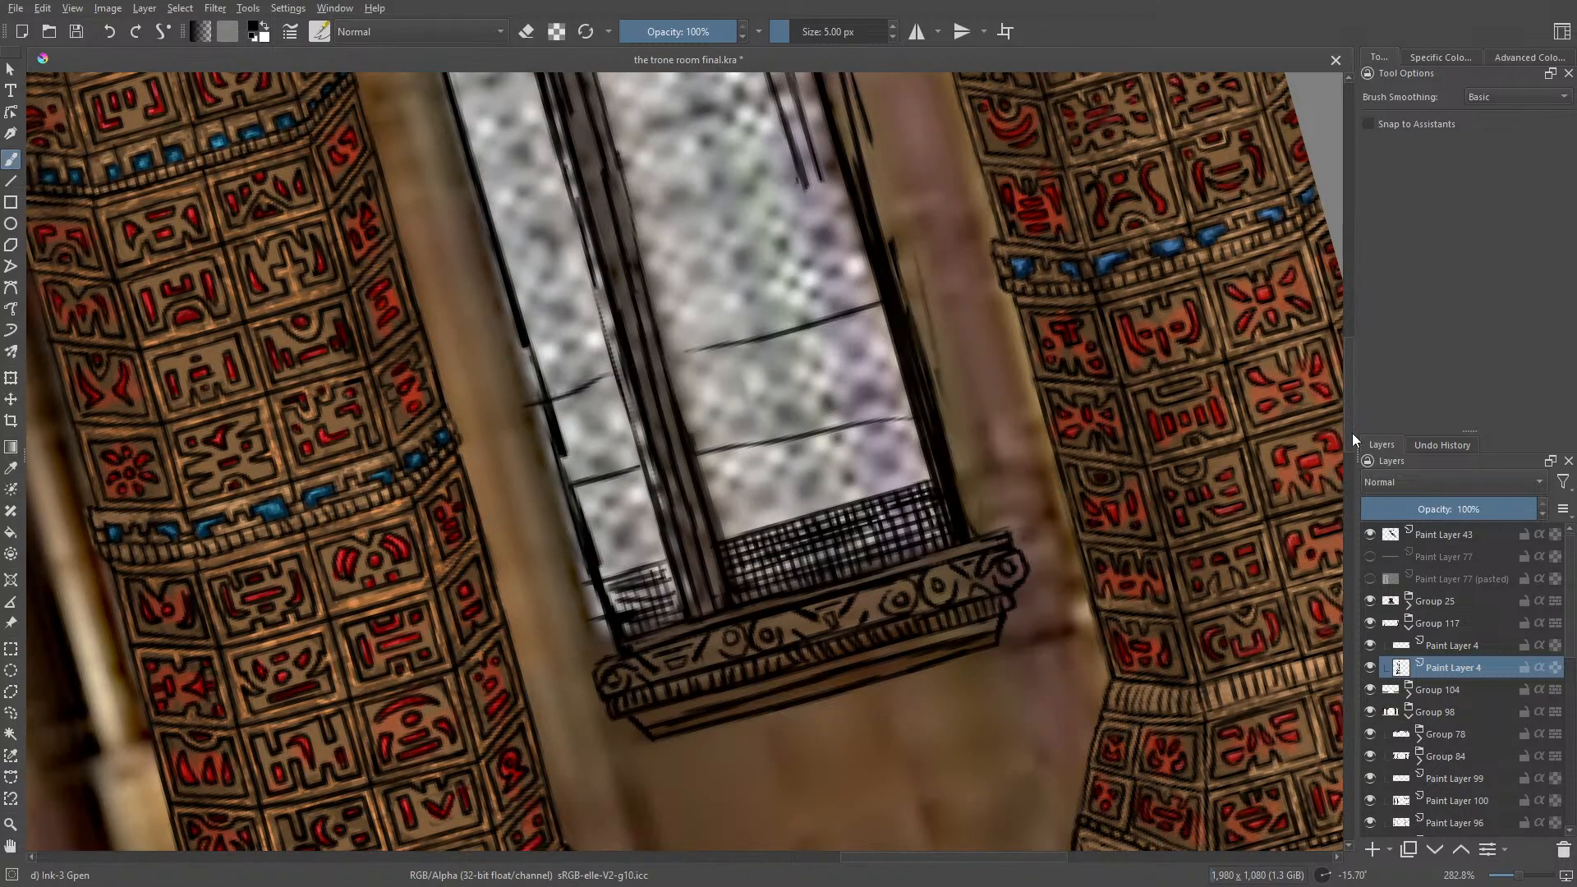
left_click_drag(1353, 428, 1352, 352)
mouse_move(398, 143)
left_mouse_down()
mouse_move(420, 153)
mouse_move(441, 213)
left_mouse_up()
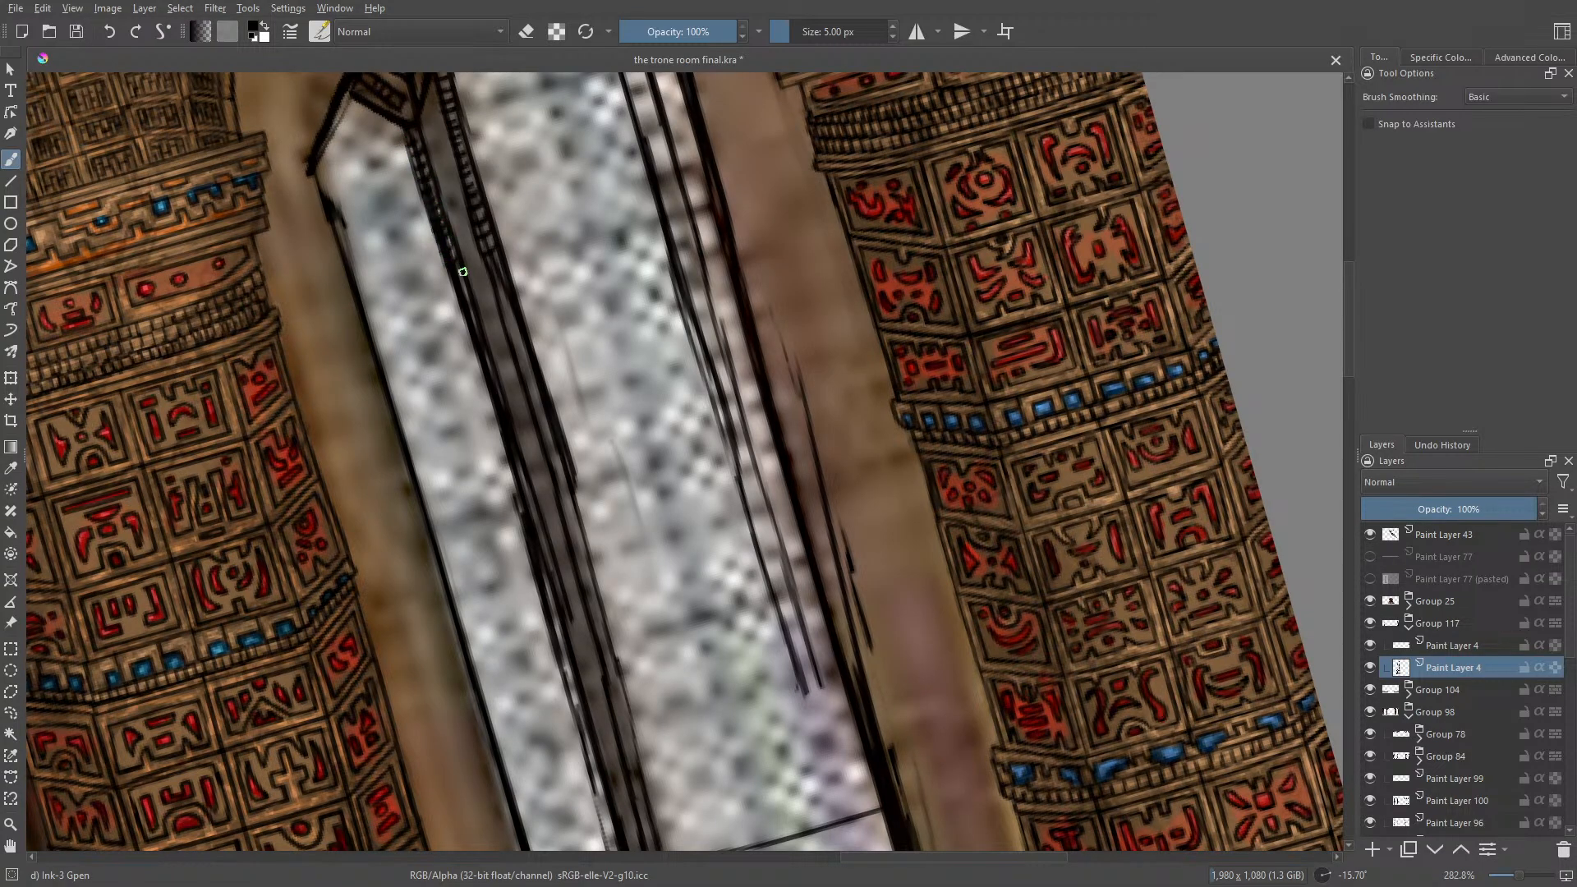
mouse_move(465, 304)
left_mouse_down()
mouse_move(463, 339)
mouse_move(504, 425)
left_mouse_up()
left_click_drag(491, 274, 536, 392)
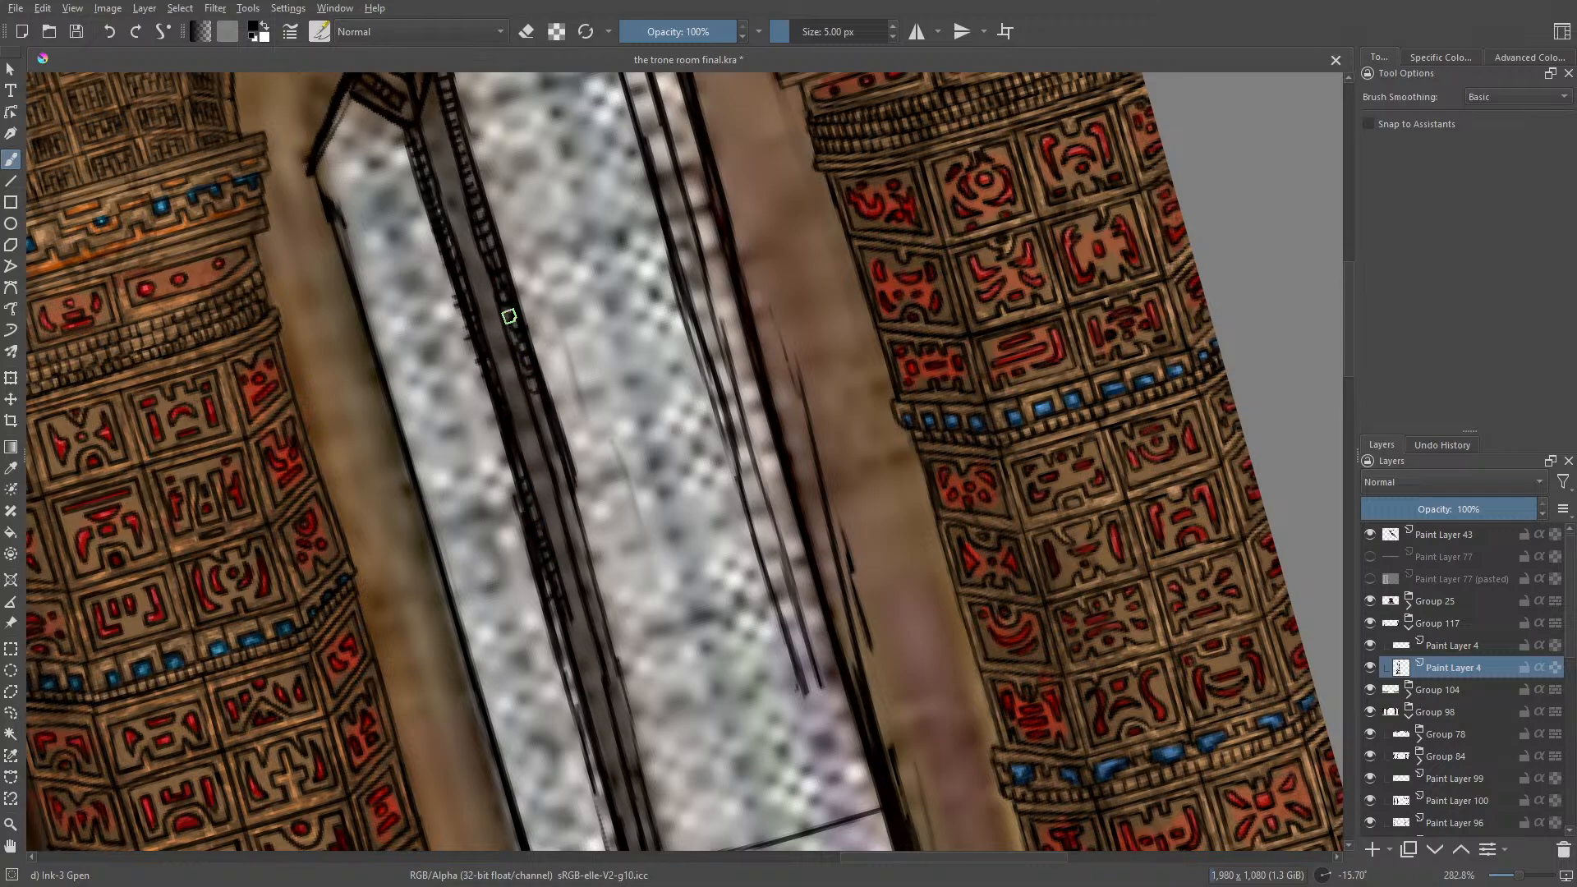
left_click_drag(509, 317, 575, 531)
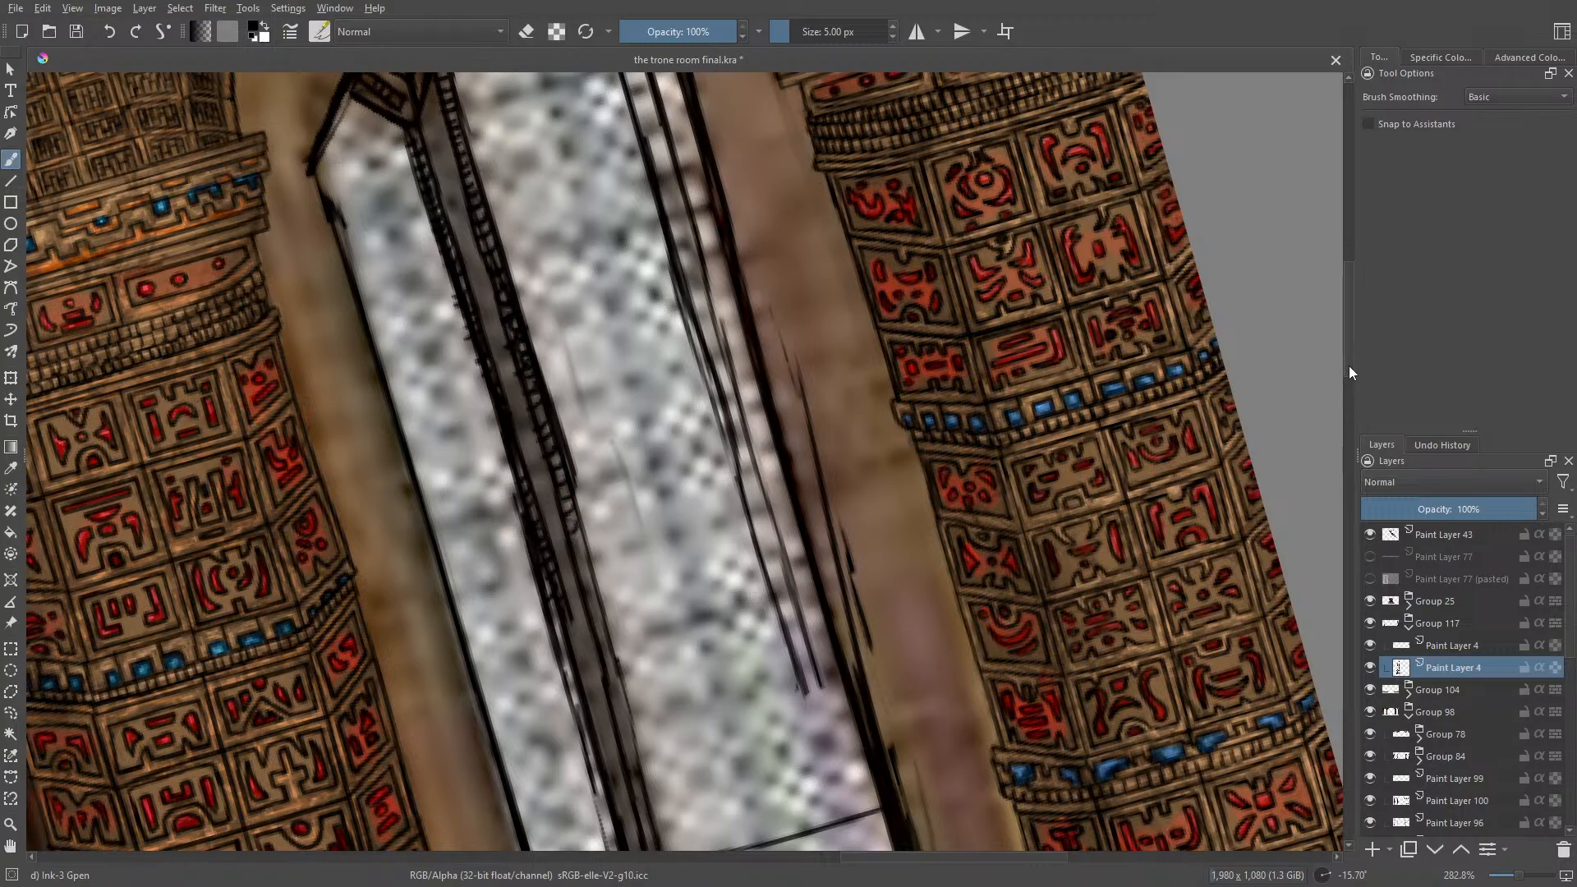
Step: Continue the short cross marks along both edges of the mullion's lower half down to the sill
left_click_drag(1349, 366, 1364, 419)
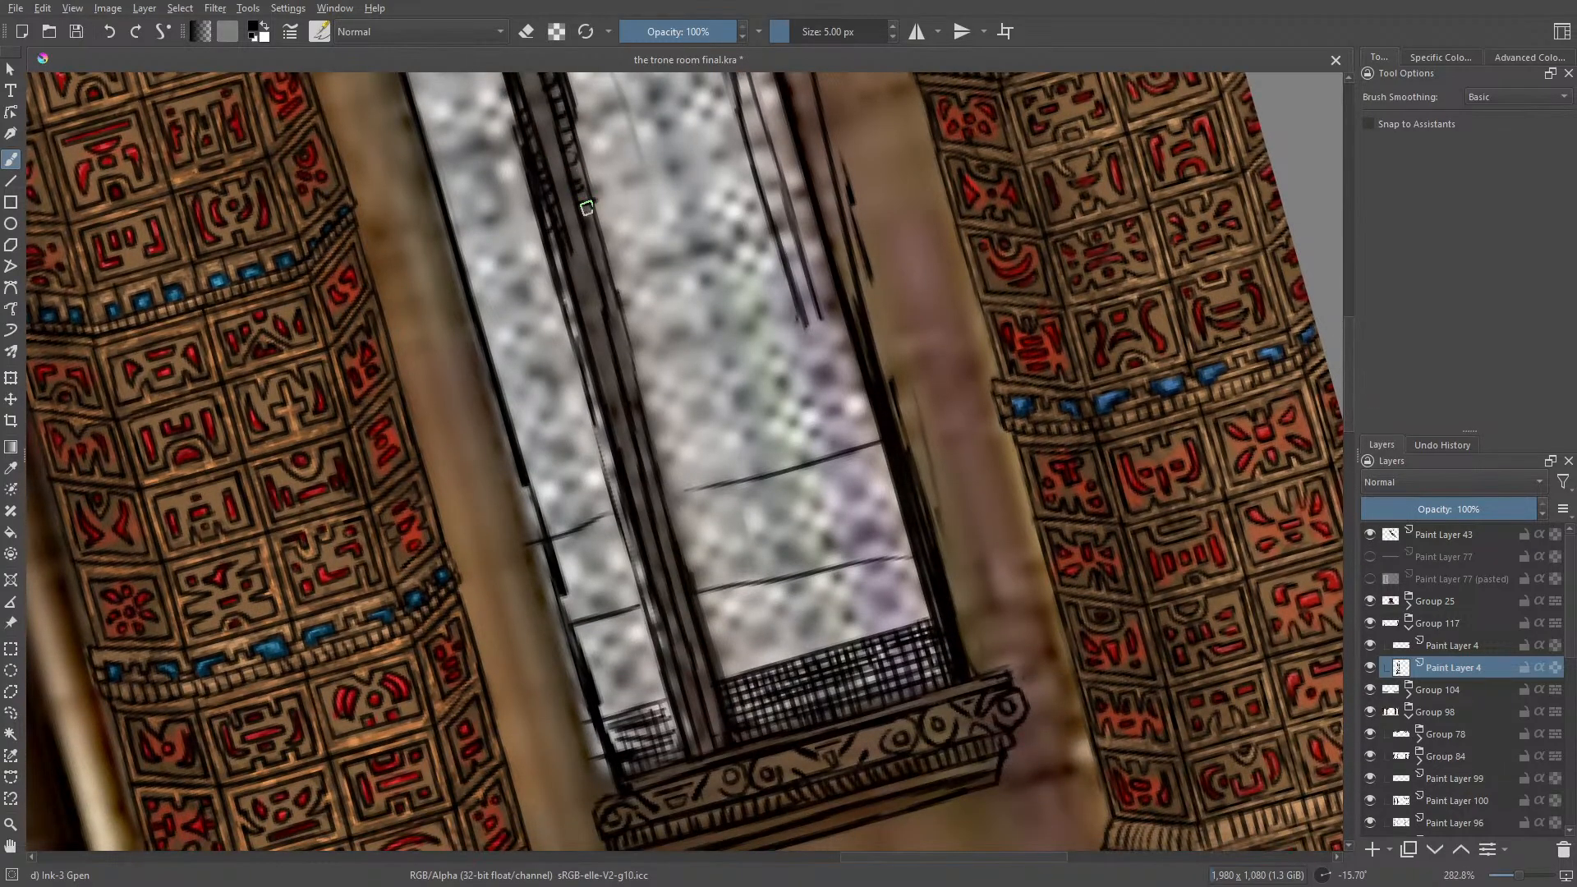
mouse_move(587, 208)
left_mouse_down()
mouse_move(583, 247)
mouse_move(616, 283)
mouse_move(604, 306)
mouse_move(658, 509)
left_mouse_up()
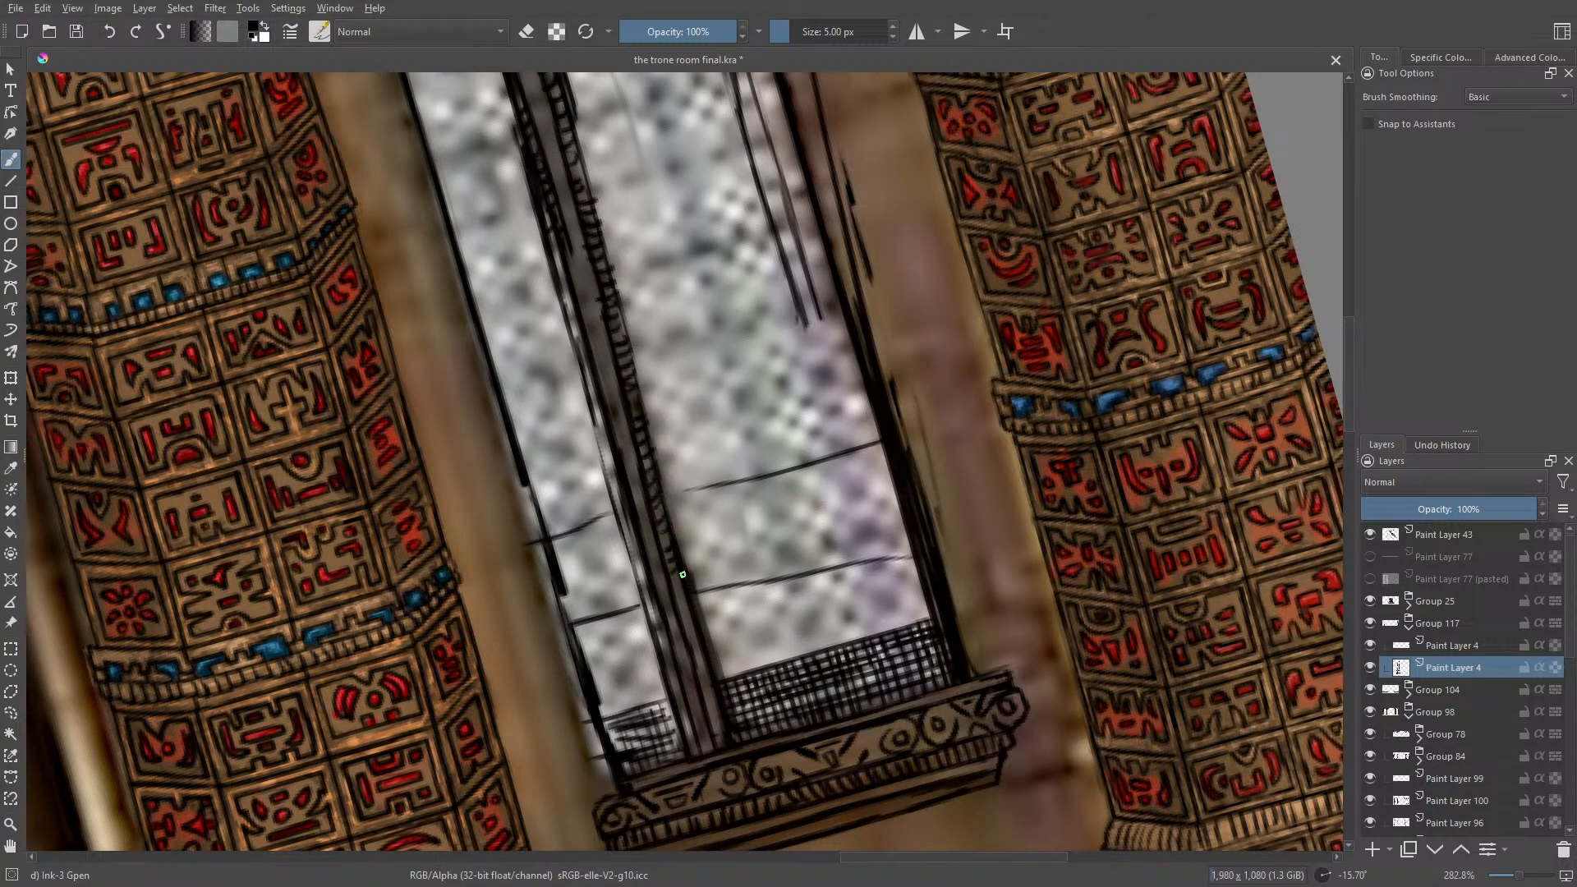
left_click_drag(682, 574, 685, 617)
left_click_drag(704, 689, 719, 701)
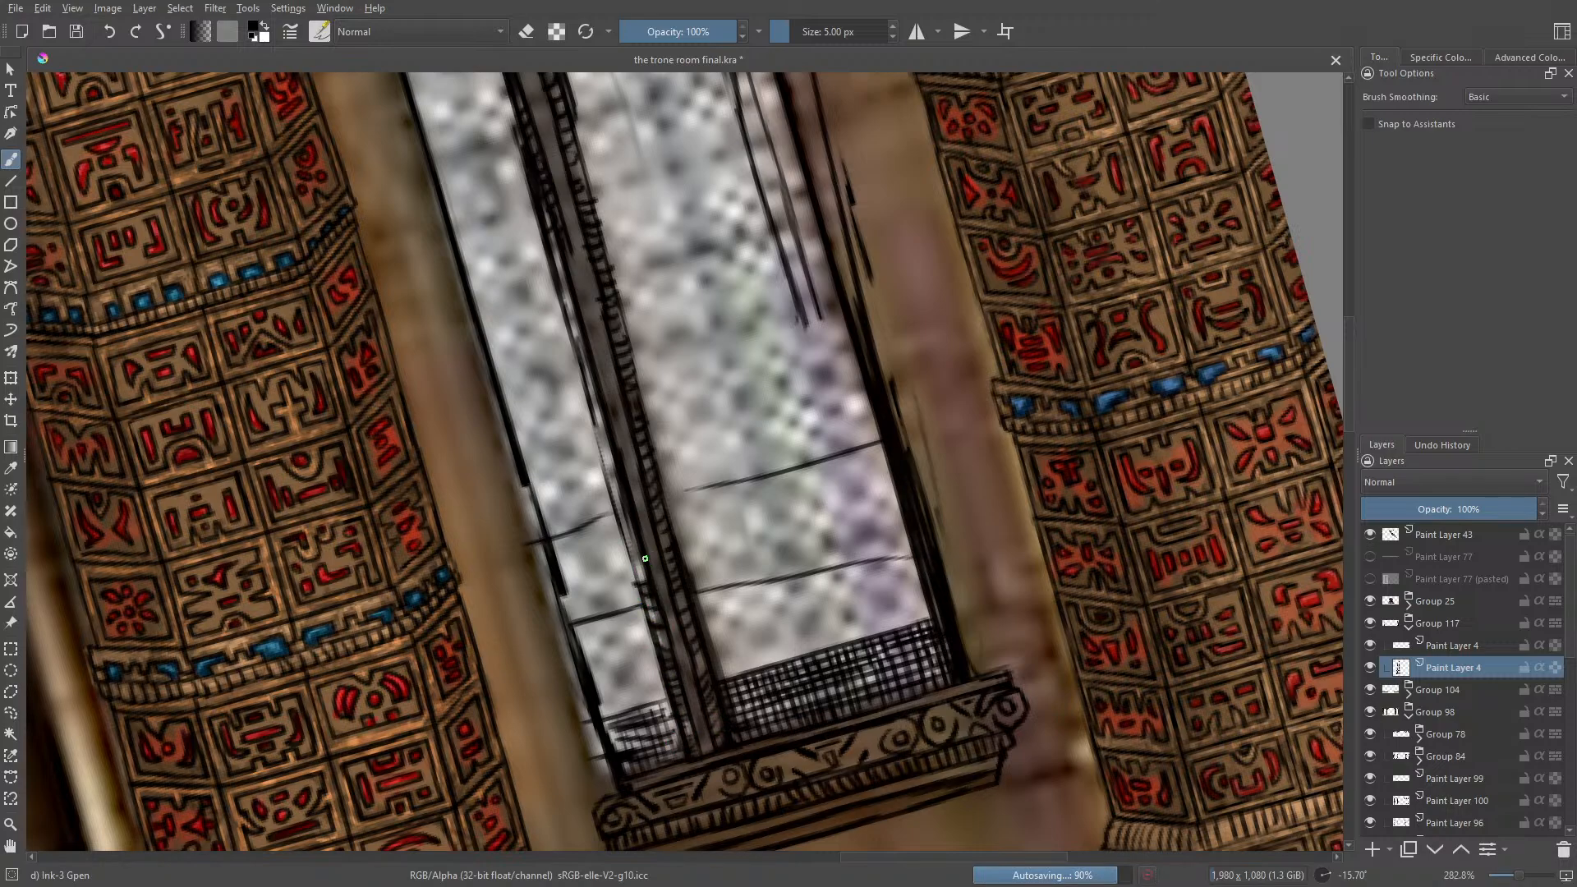
left_click_drag(645, 559, 625, 523)
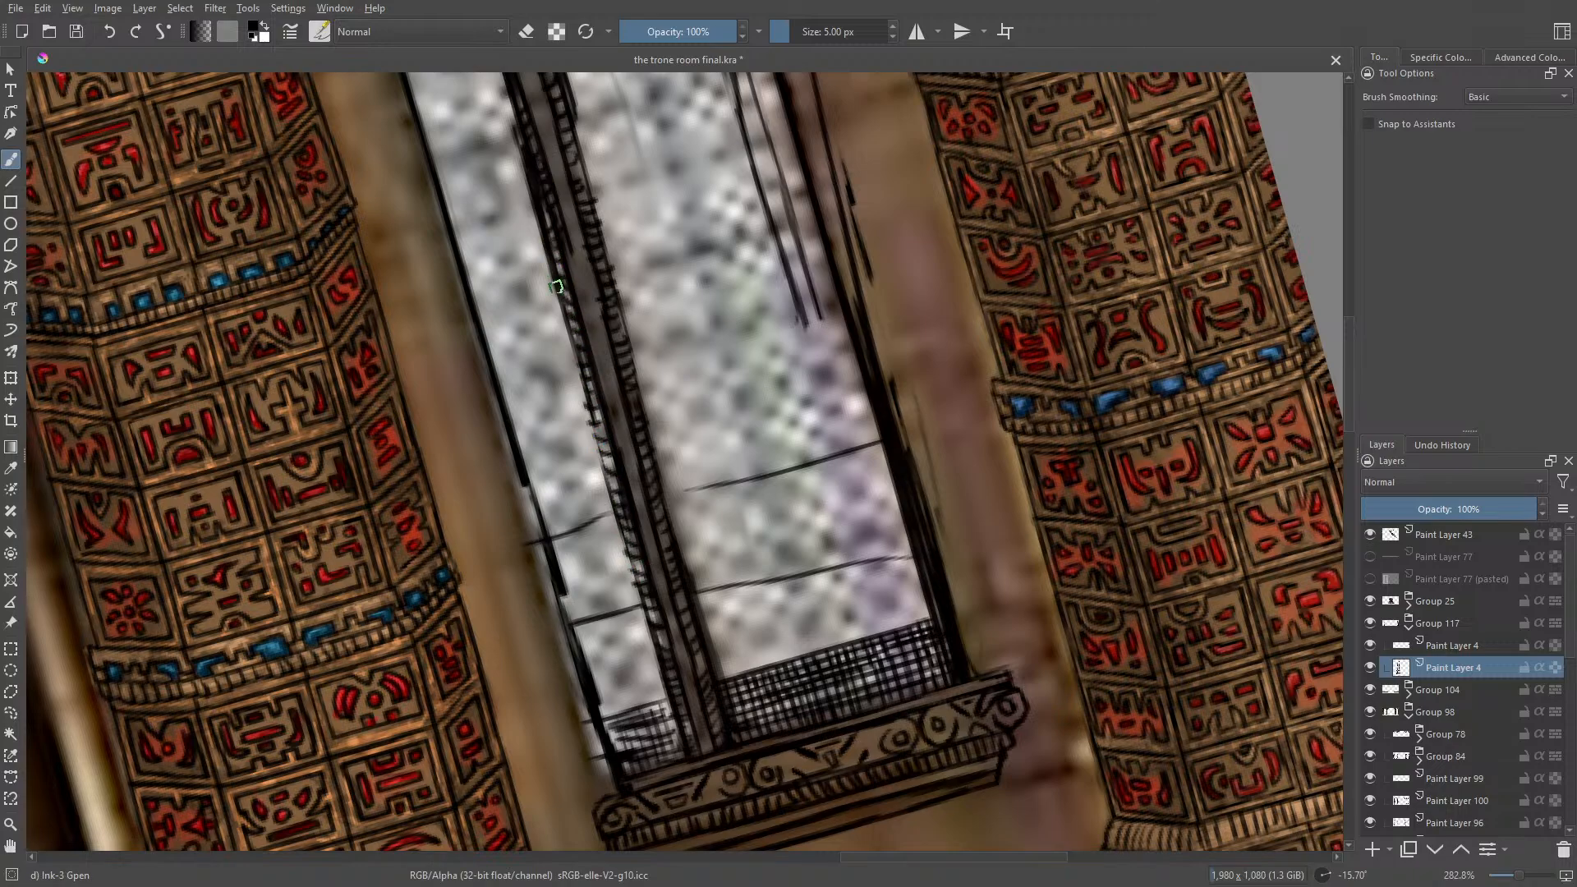
left_click_drag(592, 421, 644, 636)
Step: Erase the cross marks overshooting the edge of the mullion's lower half that faces the narrow pane
key("e")
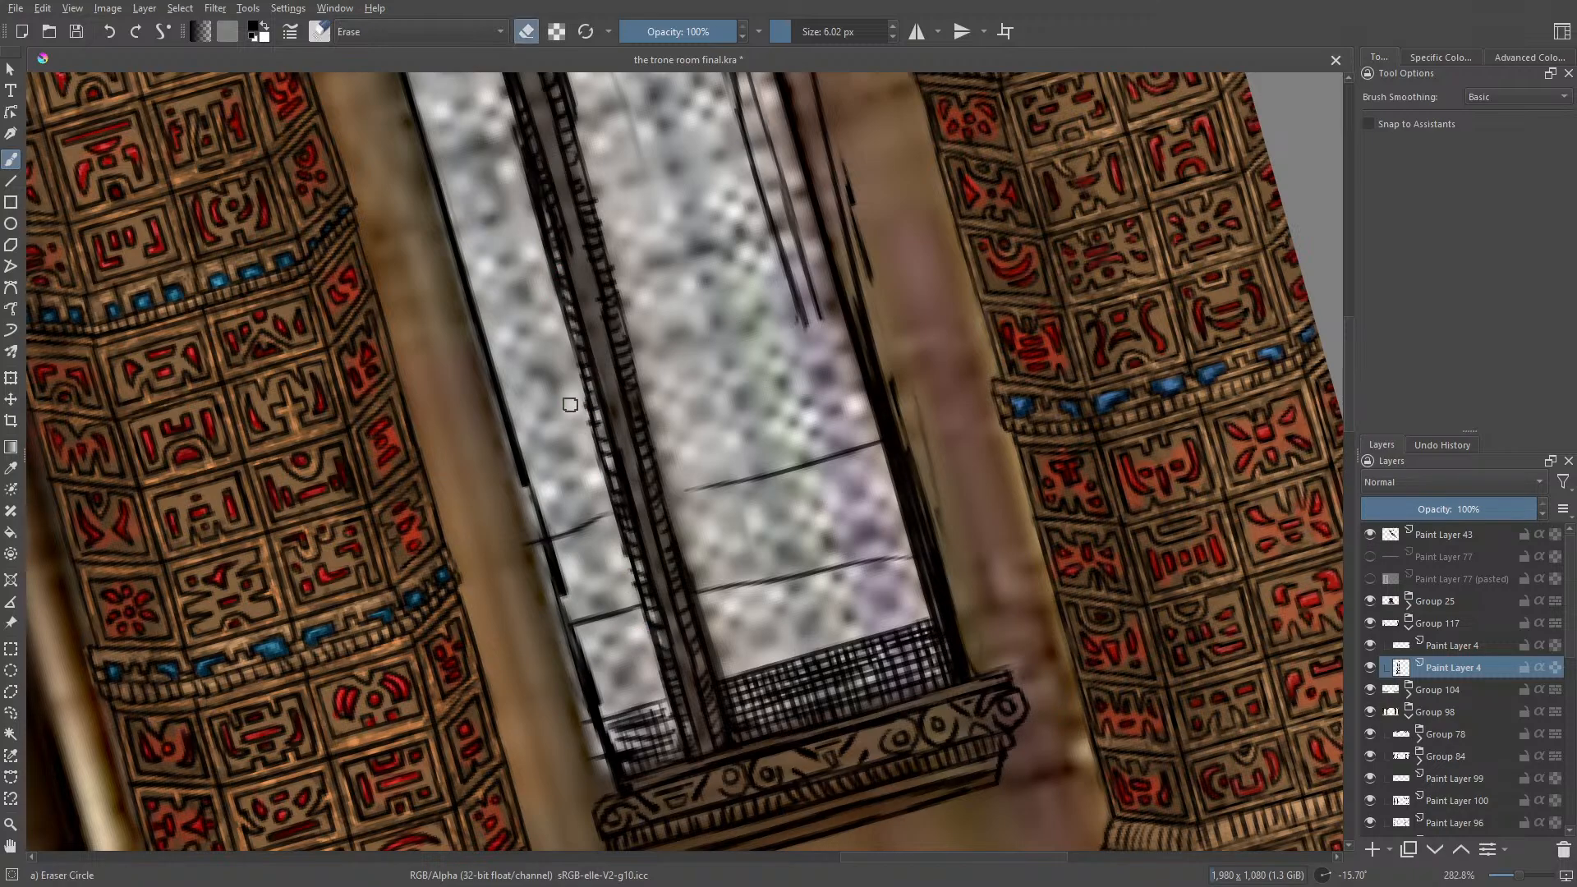
left_click_drag(591, 437, 625, 563)
key("e")
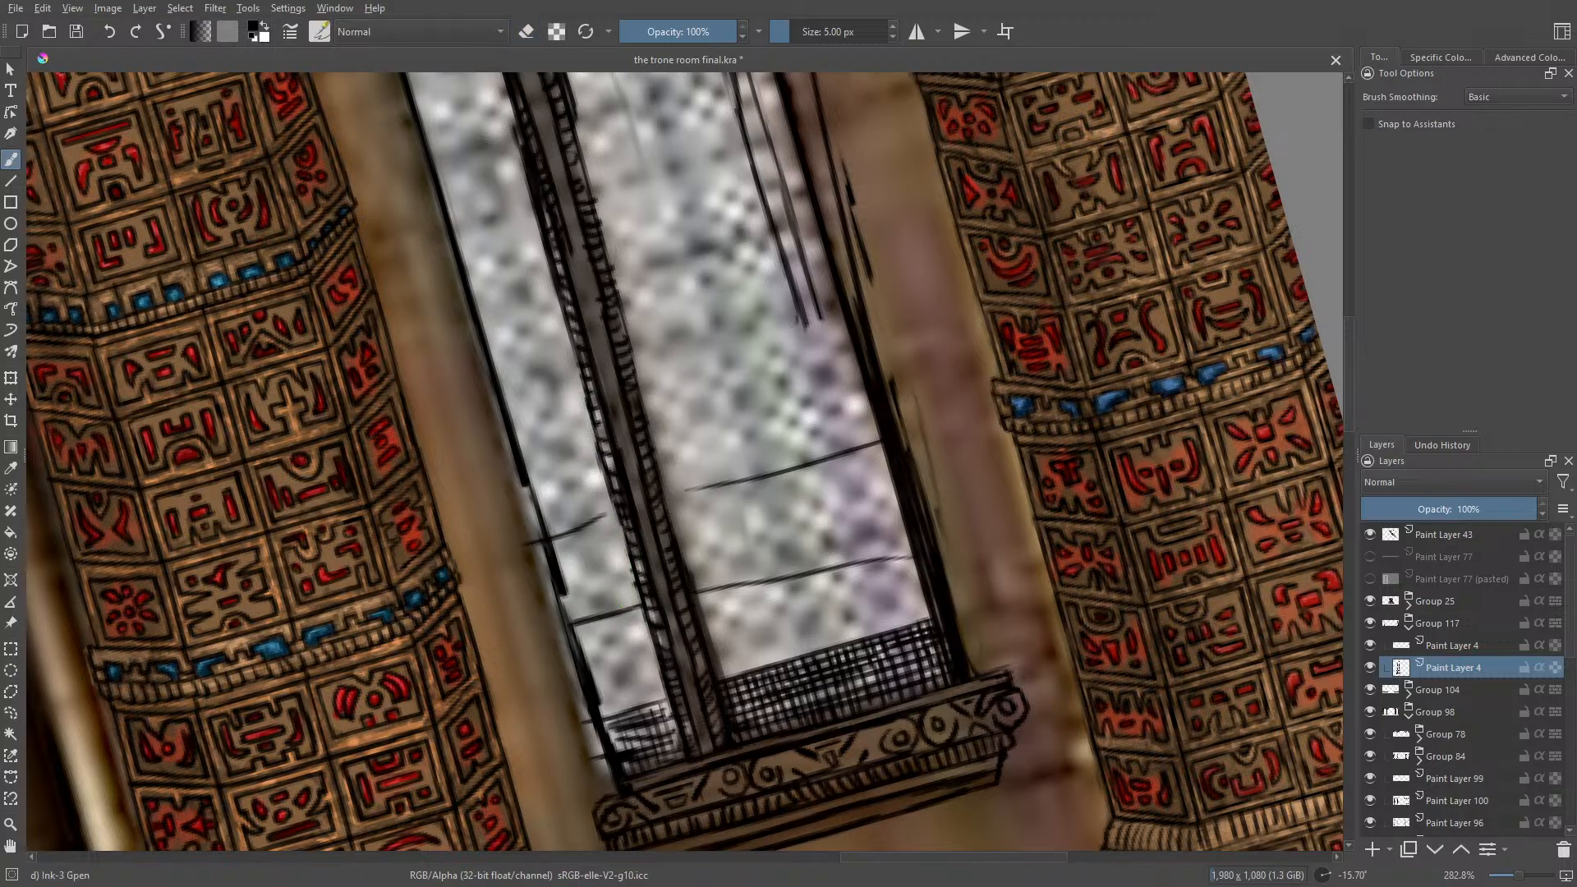
Step: Ink a chain of small circles along the middle of the mullion, from the sill up to the arch
right_click(507, 489)
left_click_drag(453, 346, 518, 667)
left_click_drag(623, 617, 663, 555)
left_click(435, 184)
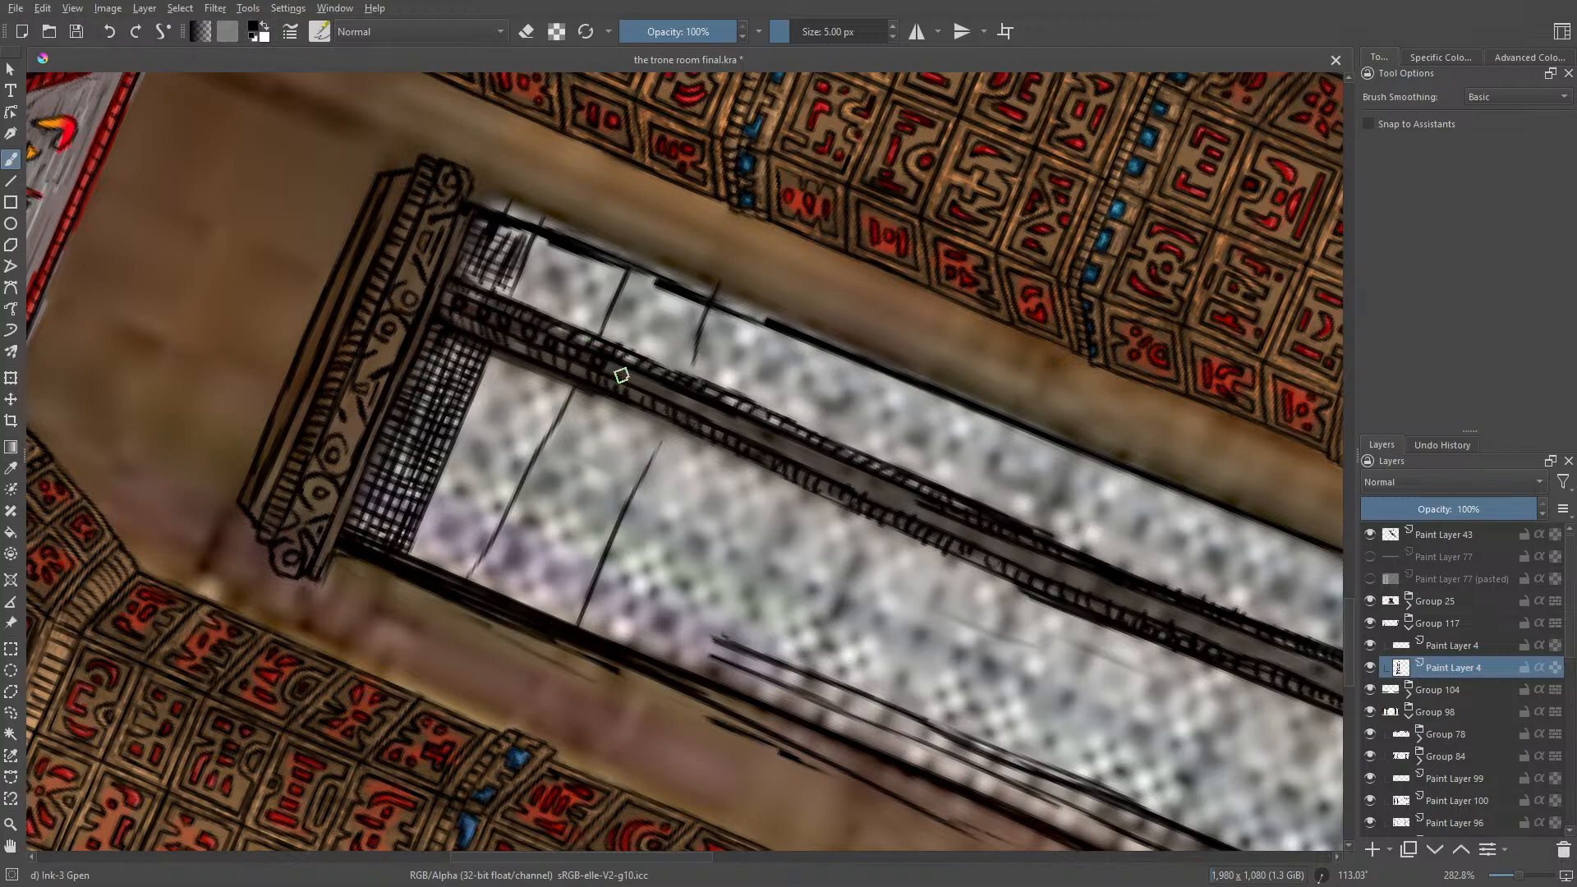
mouse_move(653, 385)
left_mouse_down()
mouse_move(733, 418)
mouse_move(725, 408)
mouse_move(843, 475)
mouse_move(818, 442)
mouse_move(900, 474)
mouse_move(865, 481)
mouse_move(992, 551)
mouse_move(980, 514)
mouse_move(1061, 534)
mouse_move(1027, 559)
mouse_move(1157, 608)
left_mouse_up()
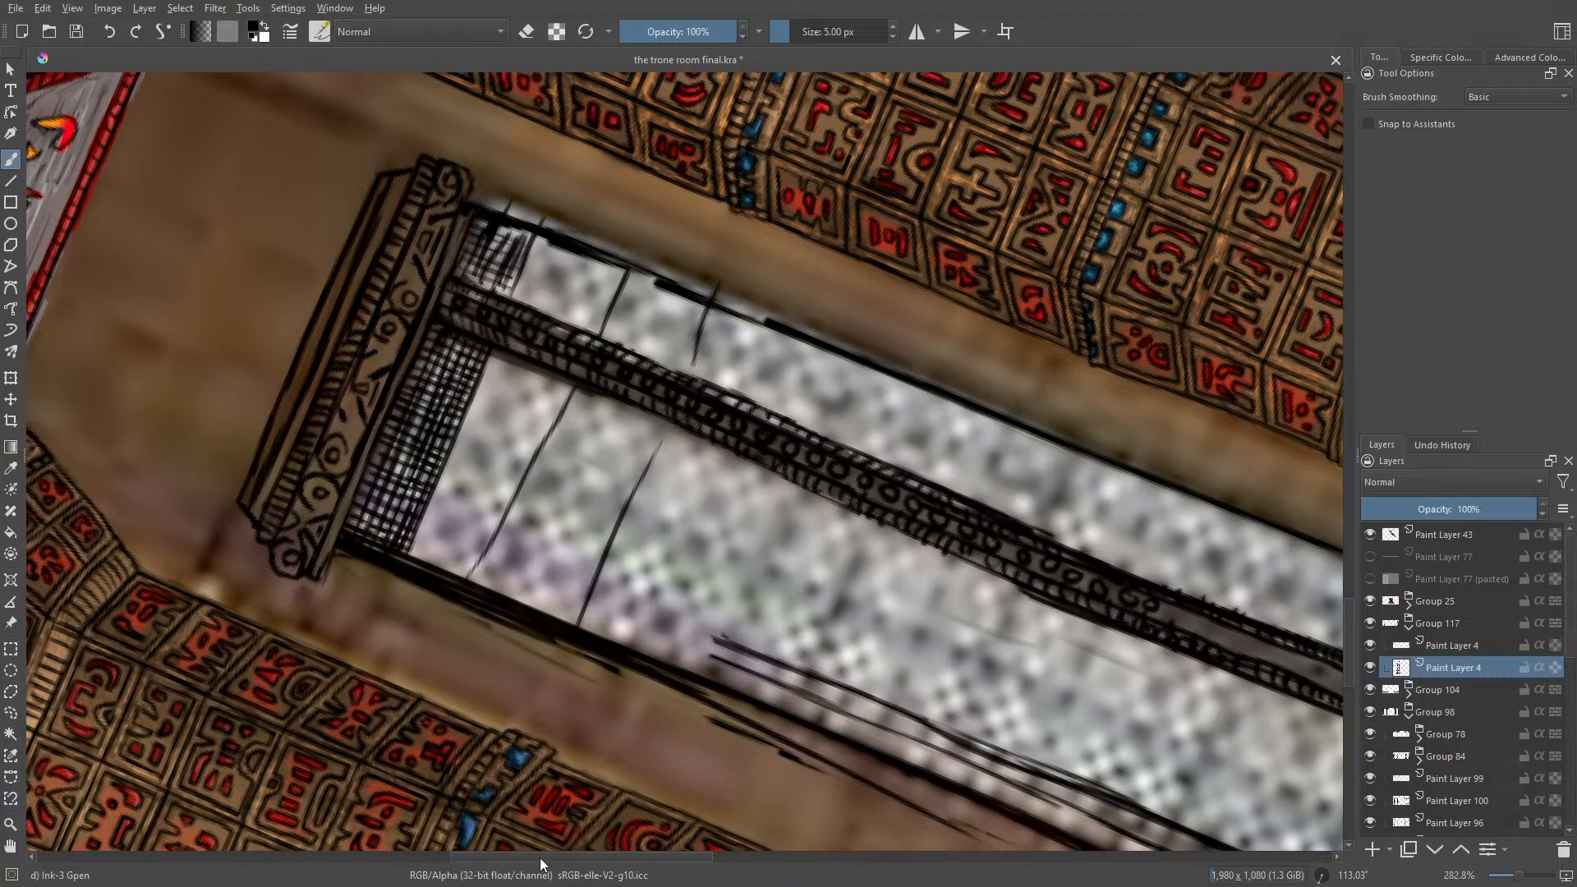
left_click_drag(647, 862, 755, 862)
left_click_drag(640, 615, 852, 698)
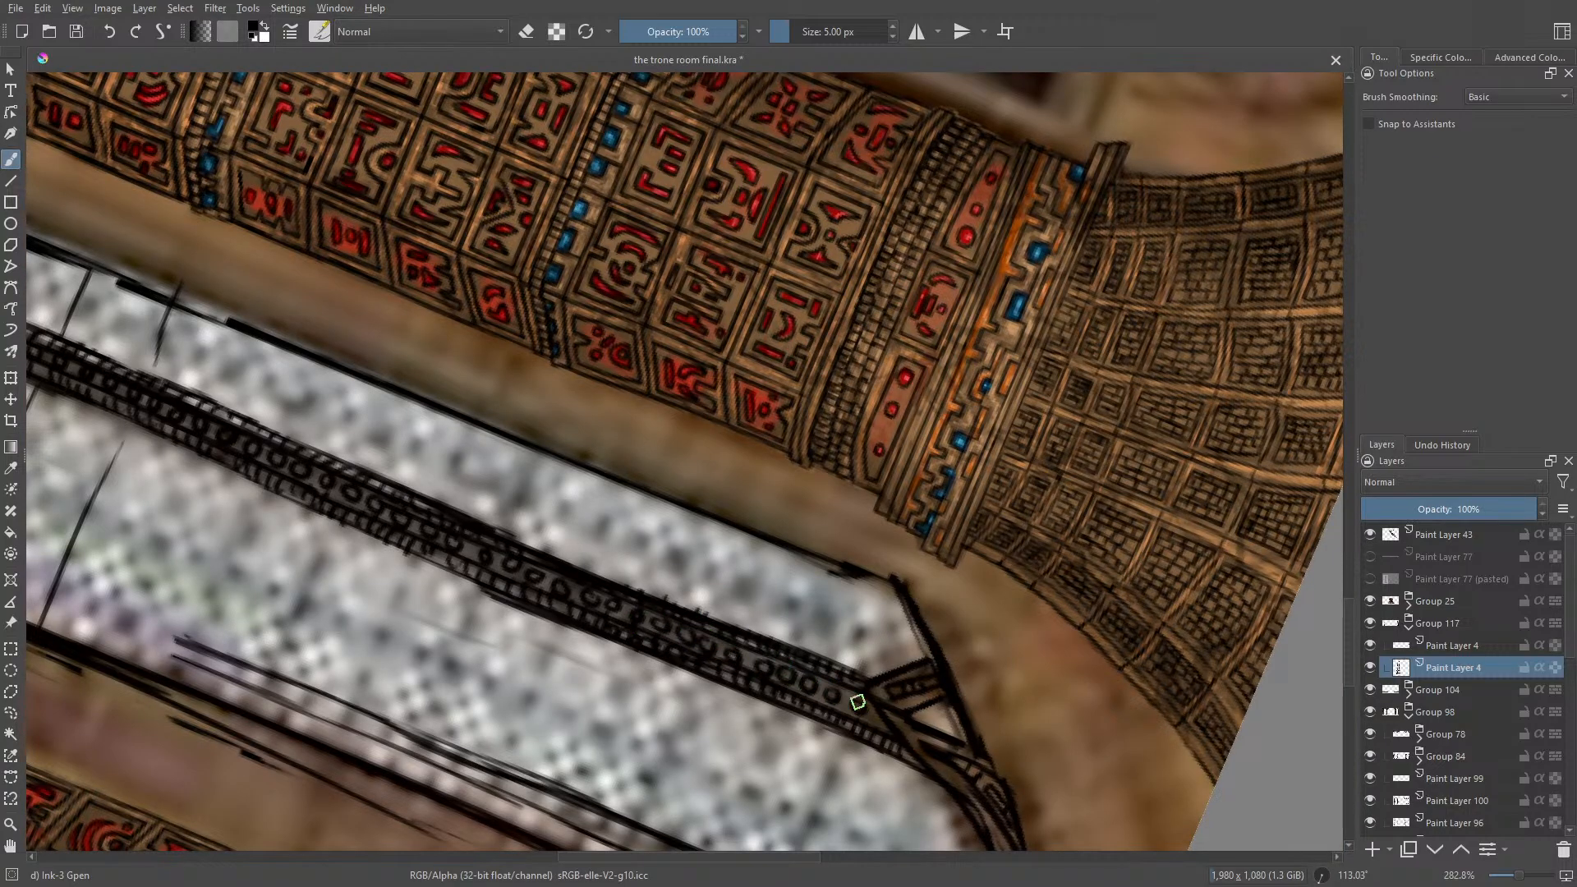
Step: Set the canvas nearly upright and erase the marks bulging from the mullion's edge facing the wide pane with Eraser Circle
right_click(363, 413)
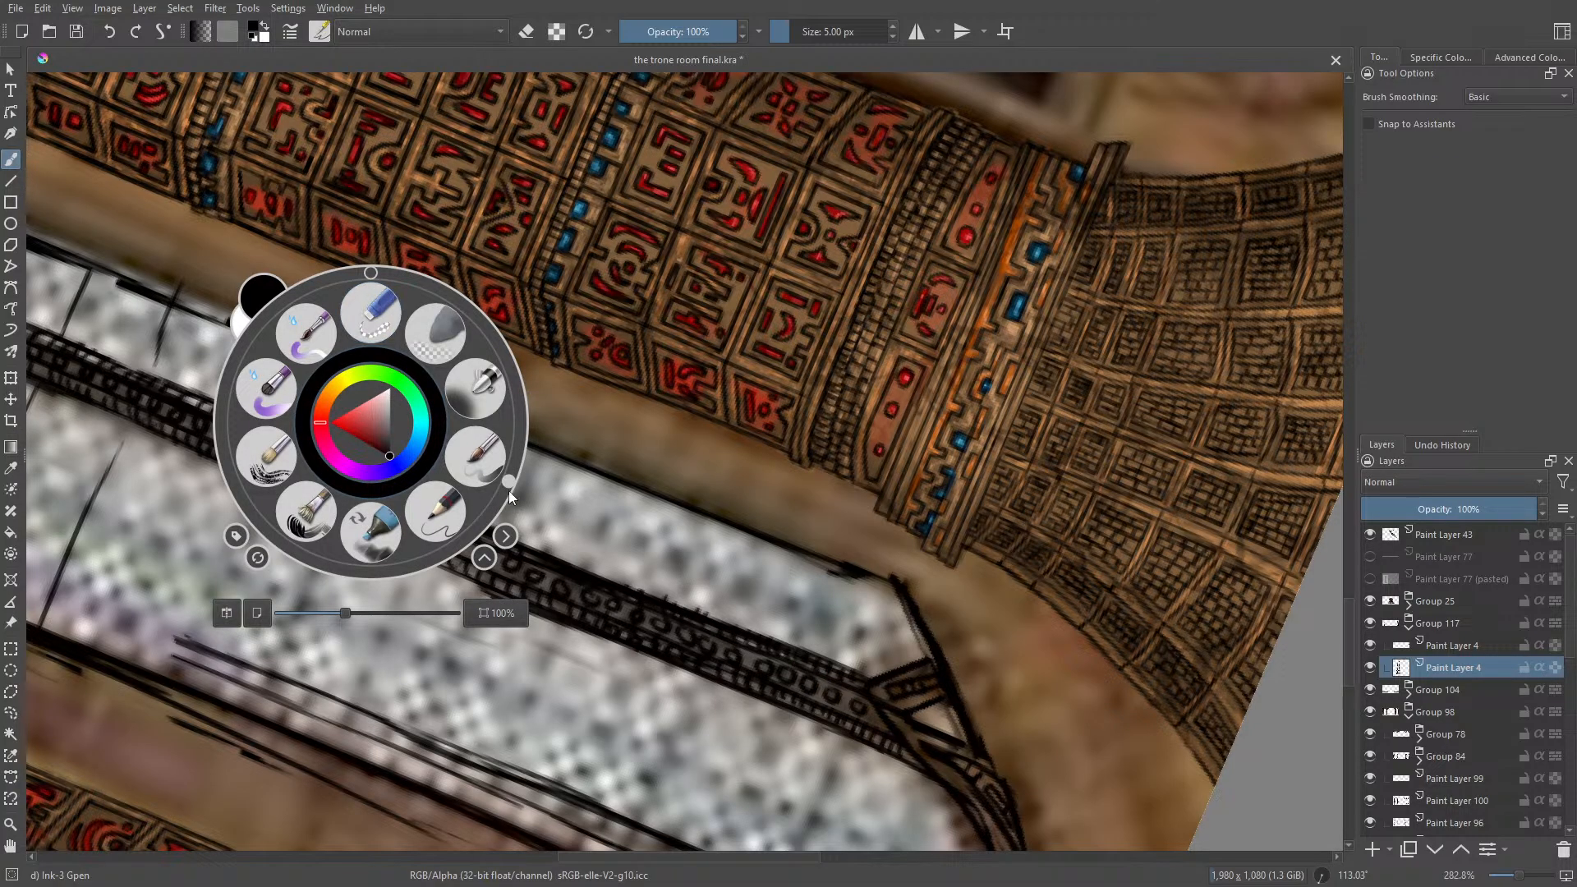
left_click_drag(509, 490, 345, 272)
left_click(271, 190)
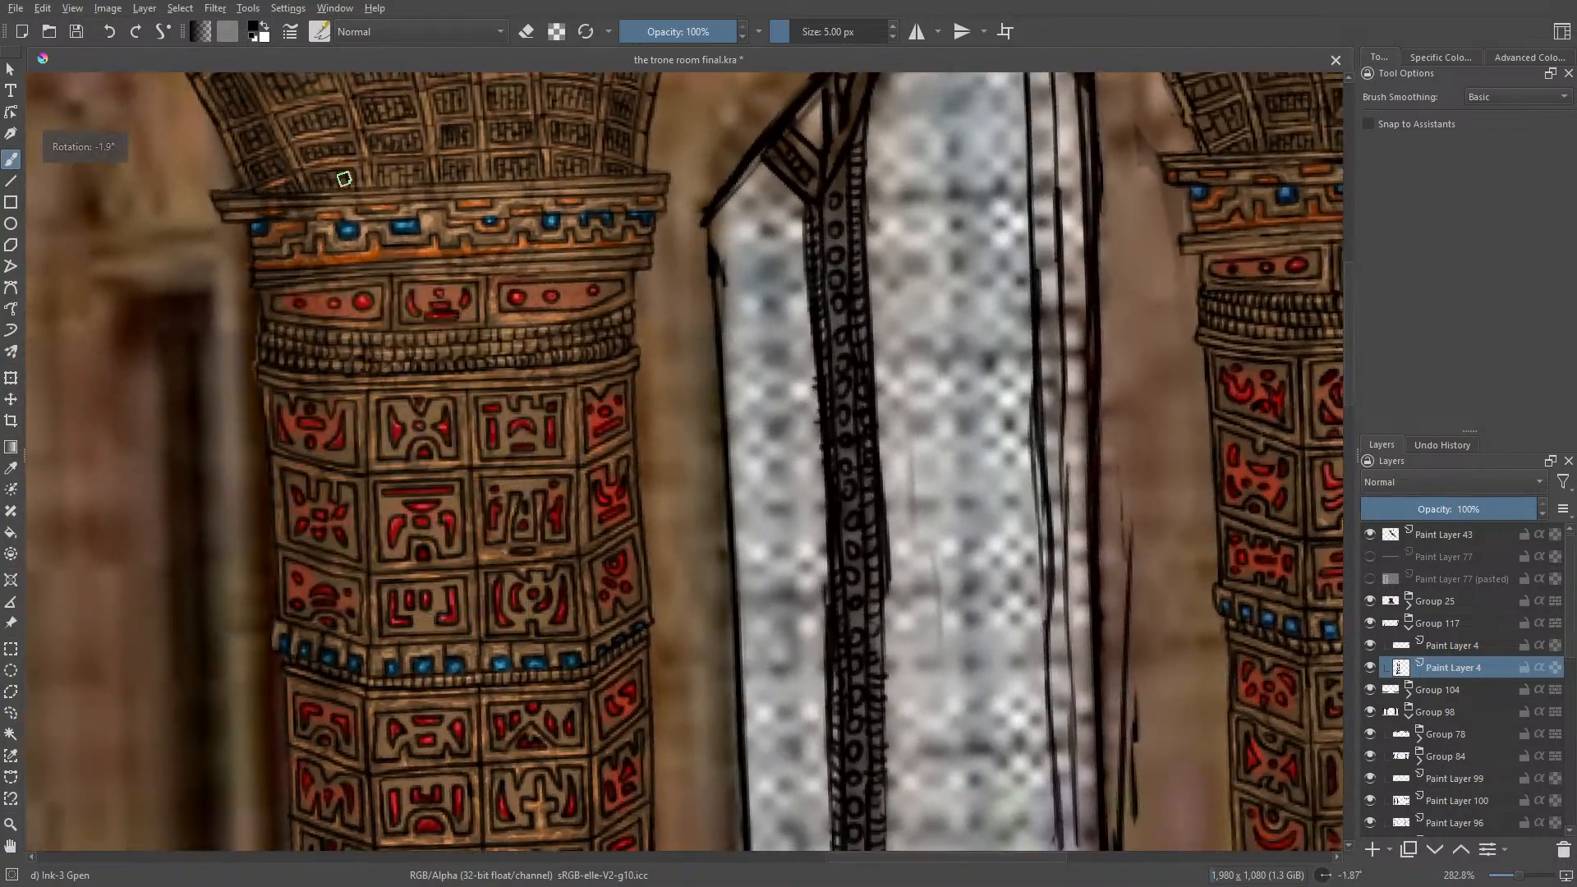
left_click_drag(1518, 880, 1518, 881)
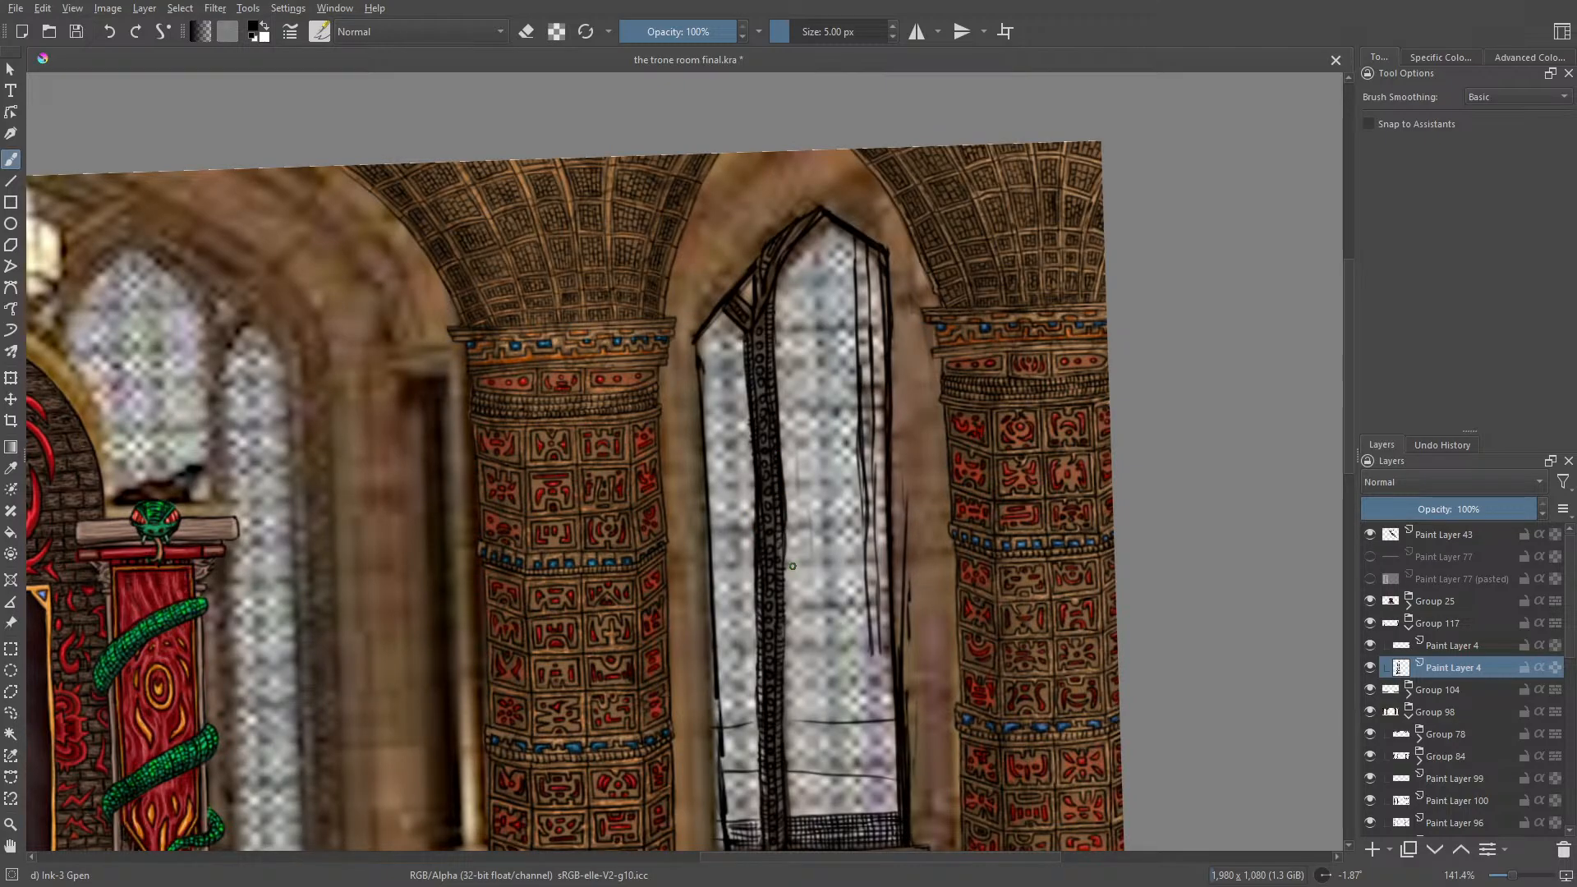
key("e")
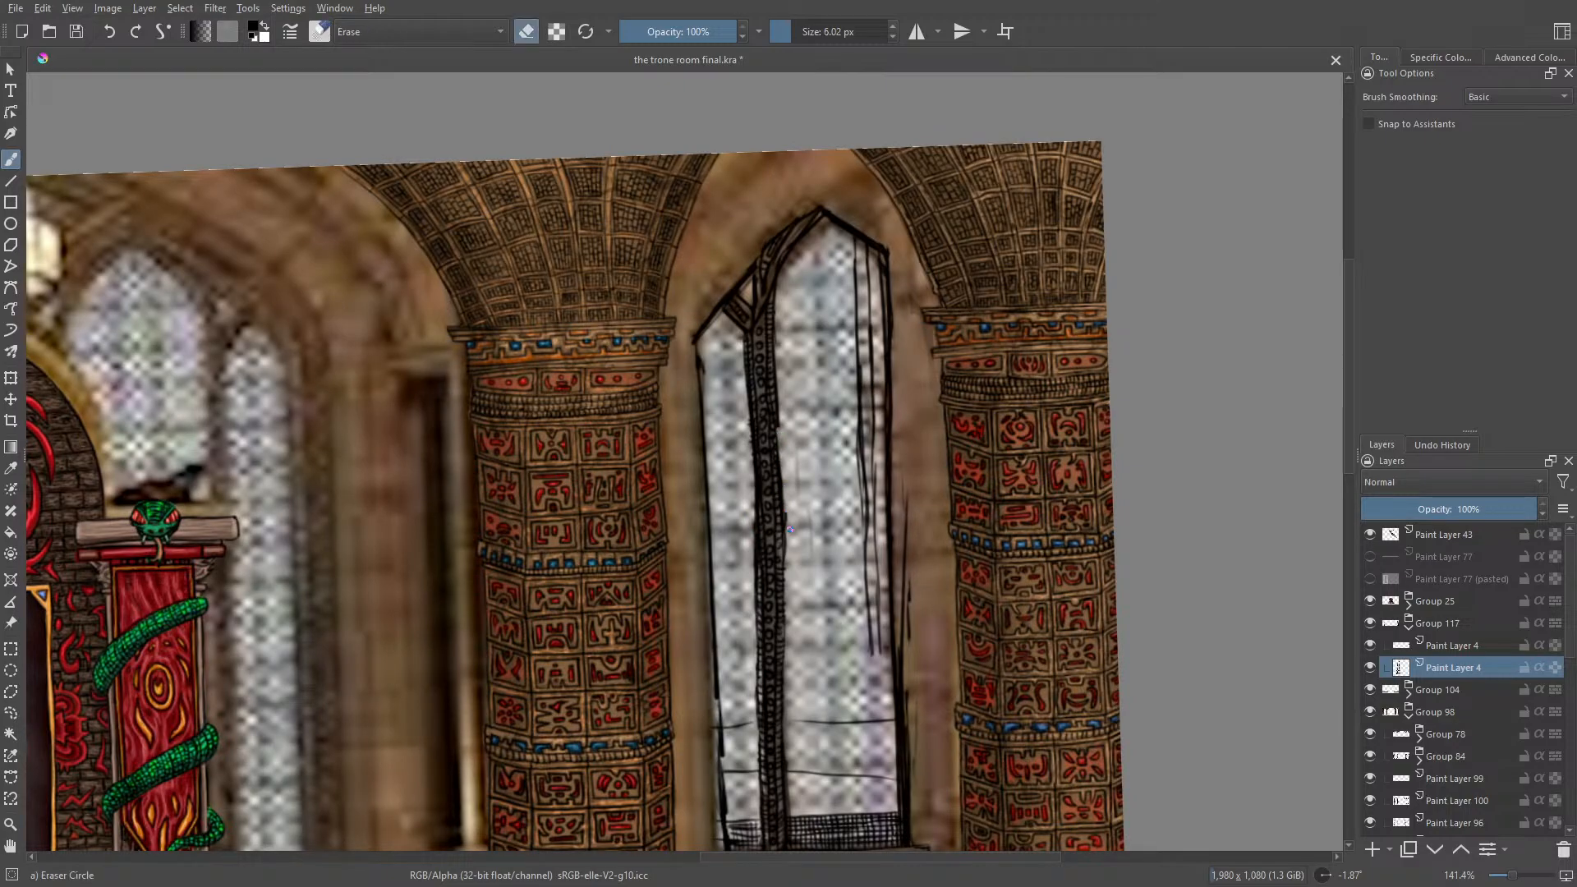
left_click_drag(776, 428, 777, 349)
key("e")
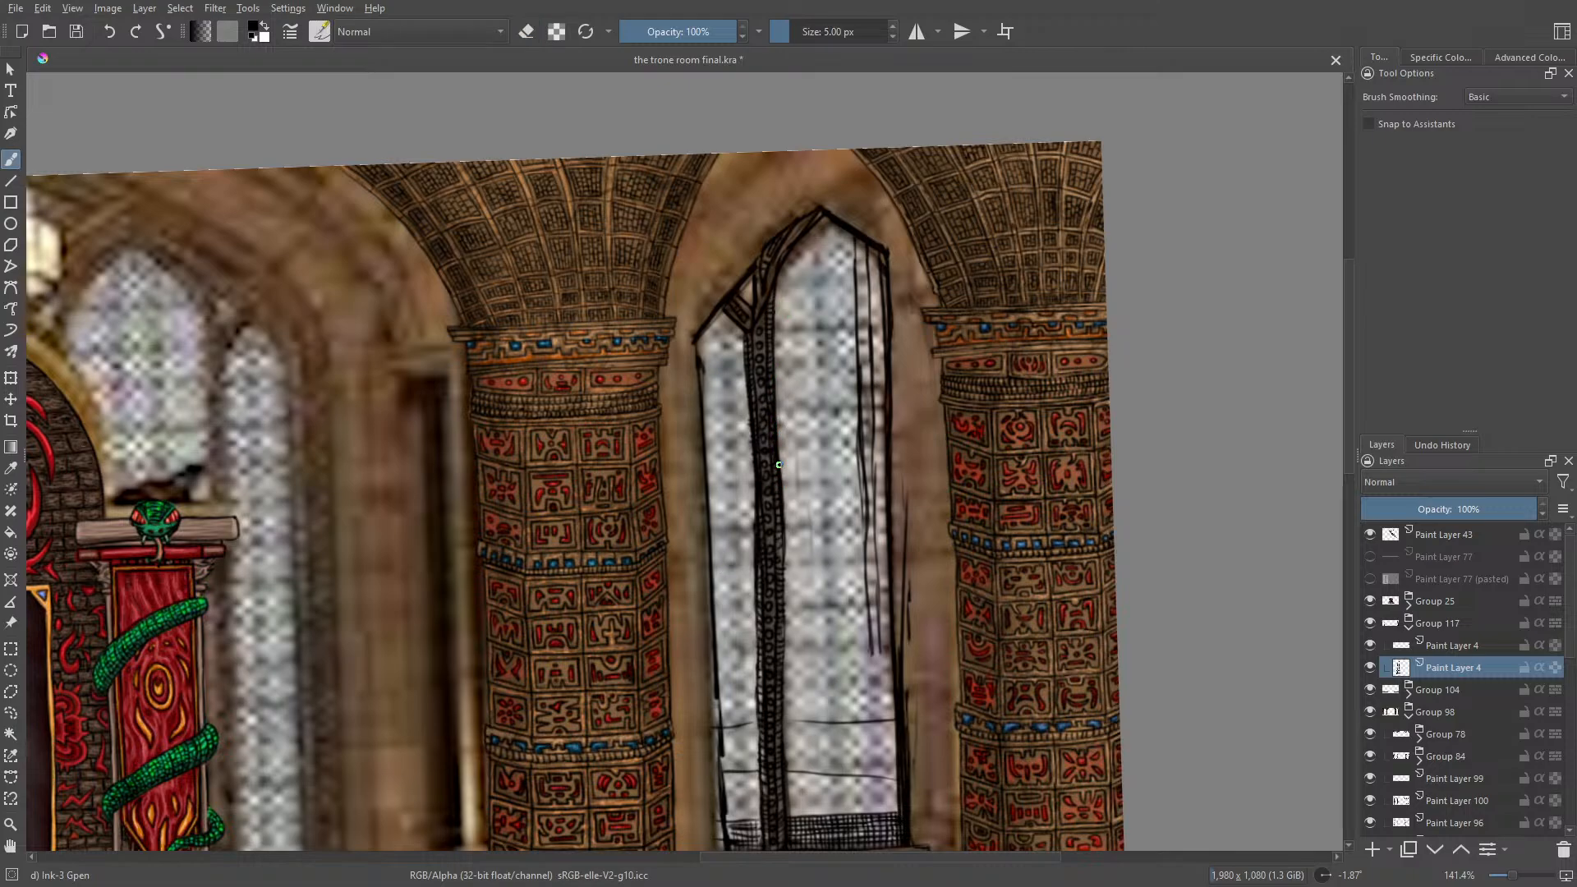
key("e")
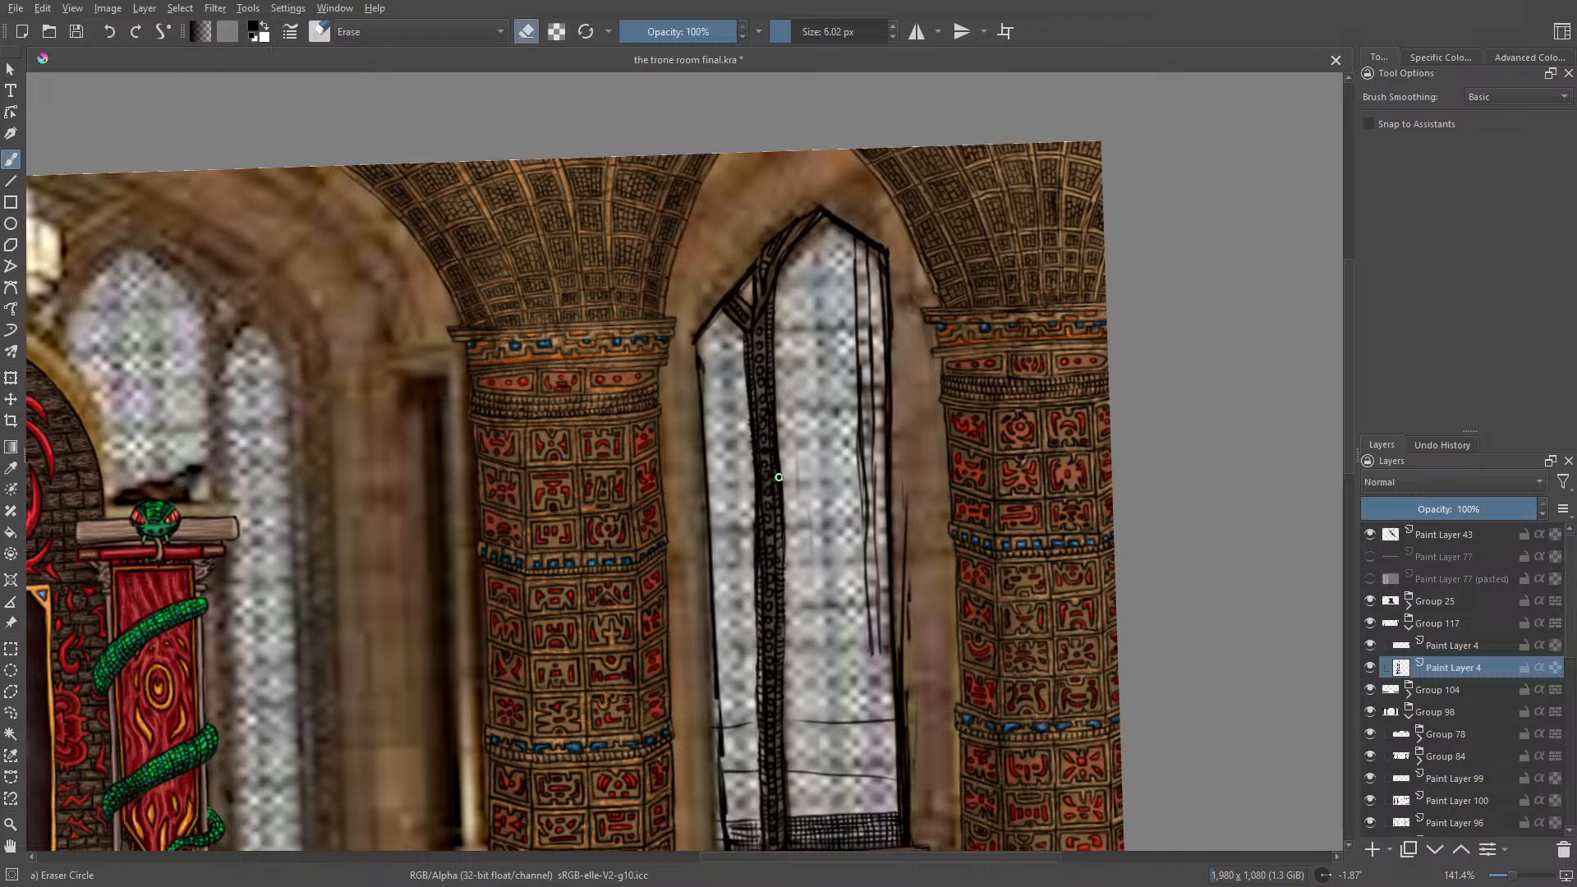
left_click_drag(782, 473, 784, 585)
key("e")
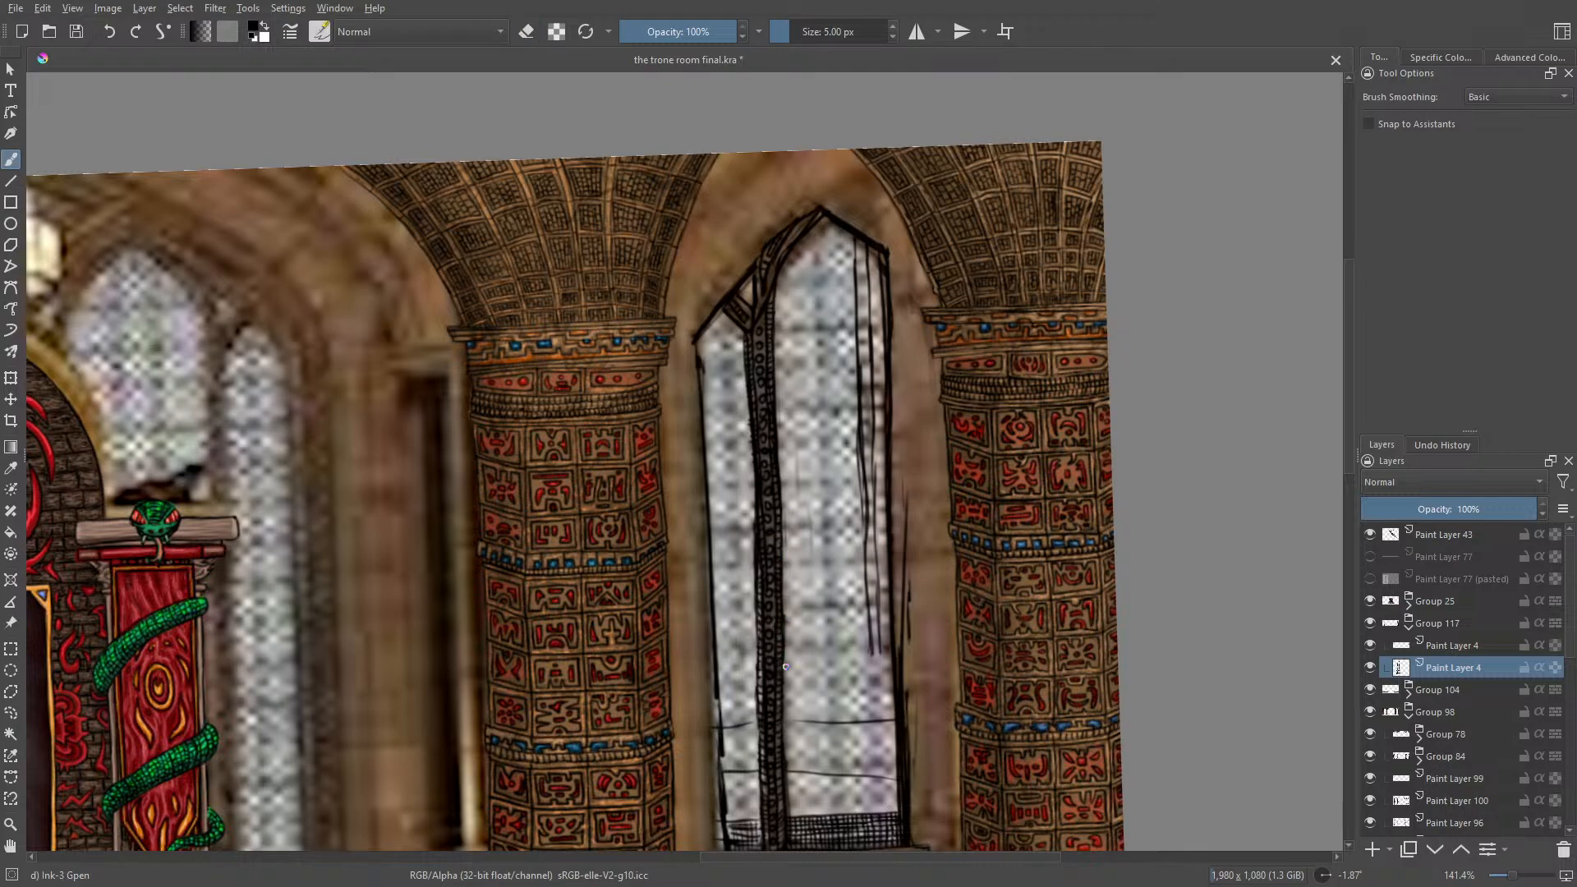
key("e")
key("e")
Step: Ink vertical wall edges beside the left column's capital and beneath the near end of the window sill
mouse_move(679, 330)
left_mouse_down()
mouse_move(701, 328)
mouse_move(663, 341)
mouse_move(680, 441)
mouse_move(698, 441)
left_mouse_up()
left_click_drag(1350, 453, 1365, 491)
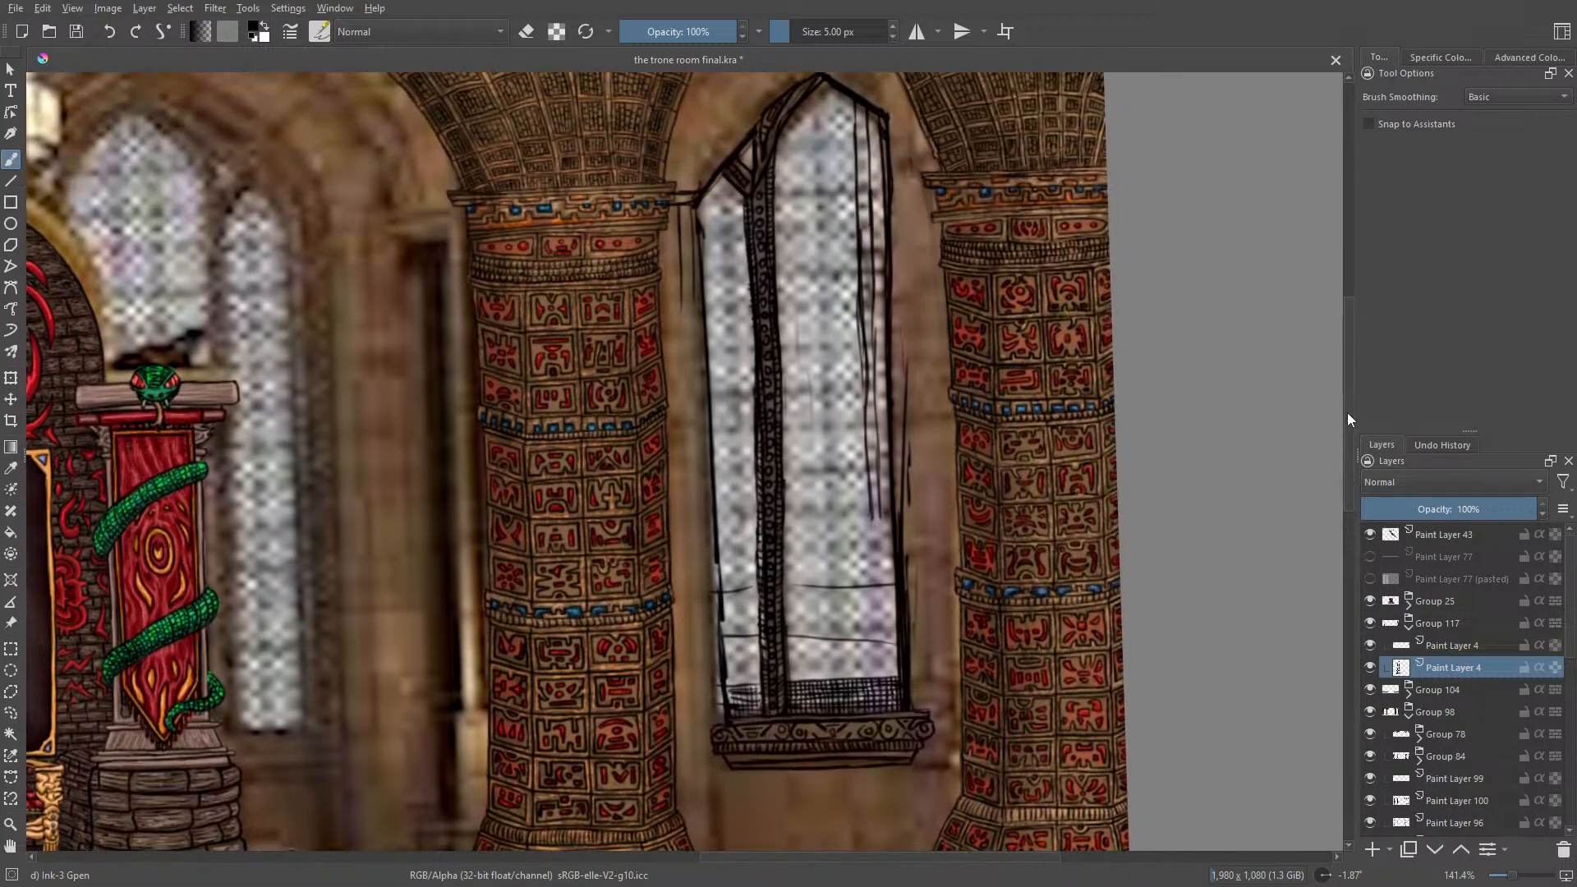
scroll(1348, 412, "down", 2)
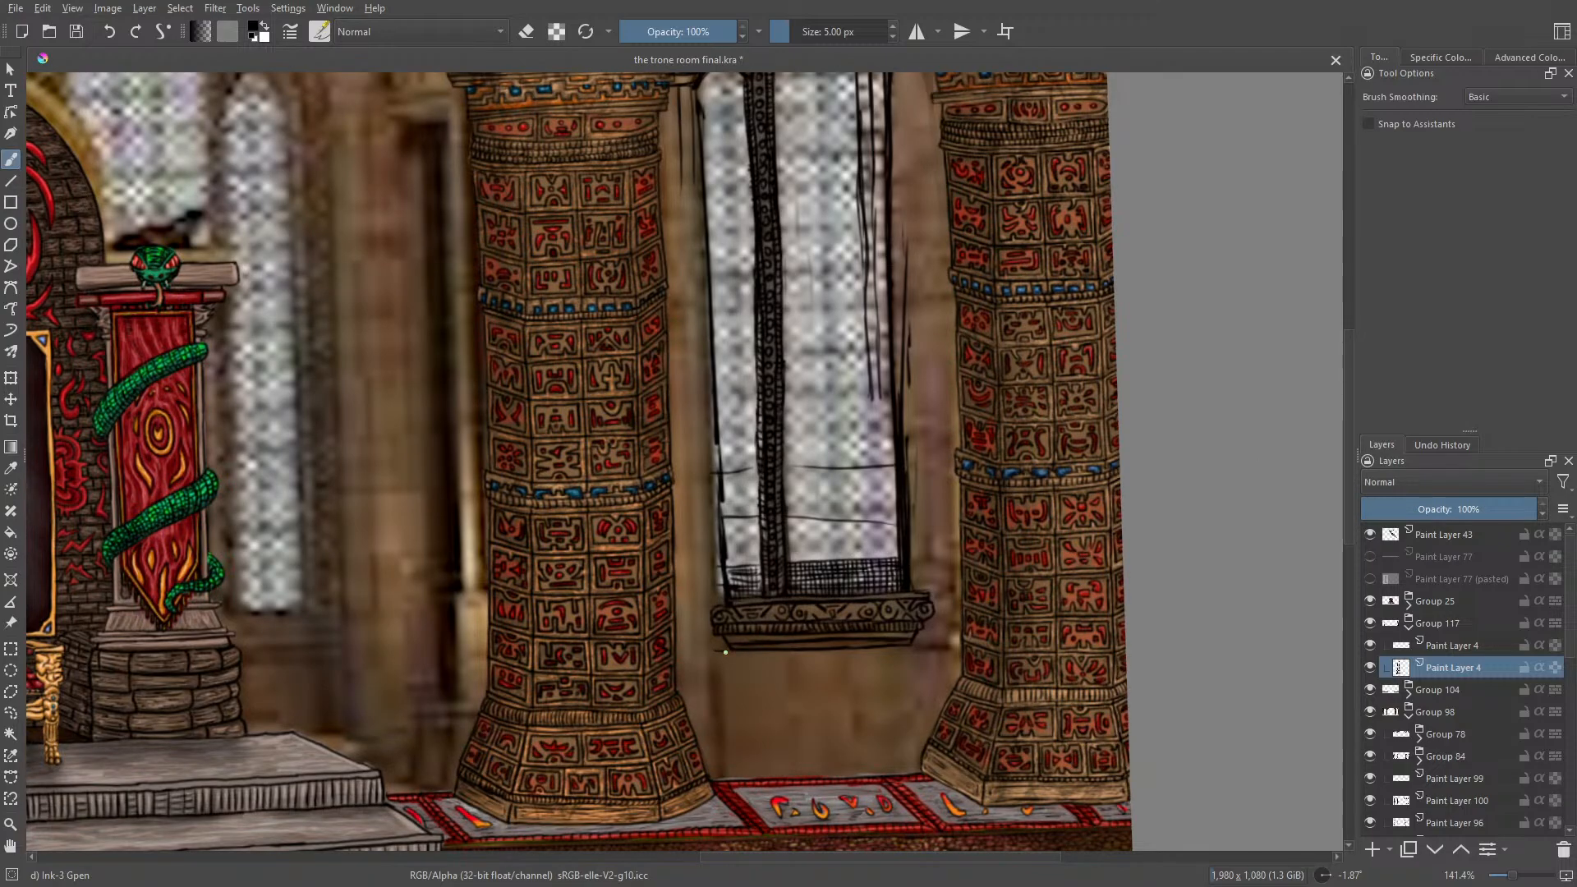
left_click_drag(720, 771, 713, 417)
Step: Ink long parallel vertical lines on the wall strip between the left column and the window, down to the floor
left_click_drag(695, 173, 703, 343)
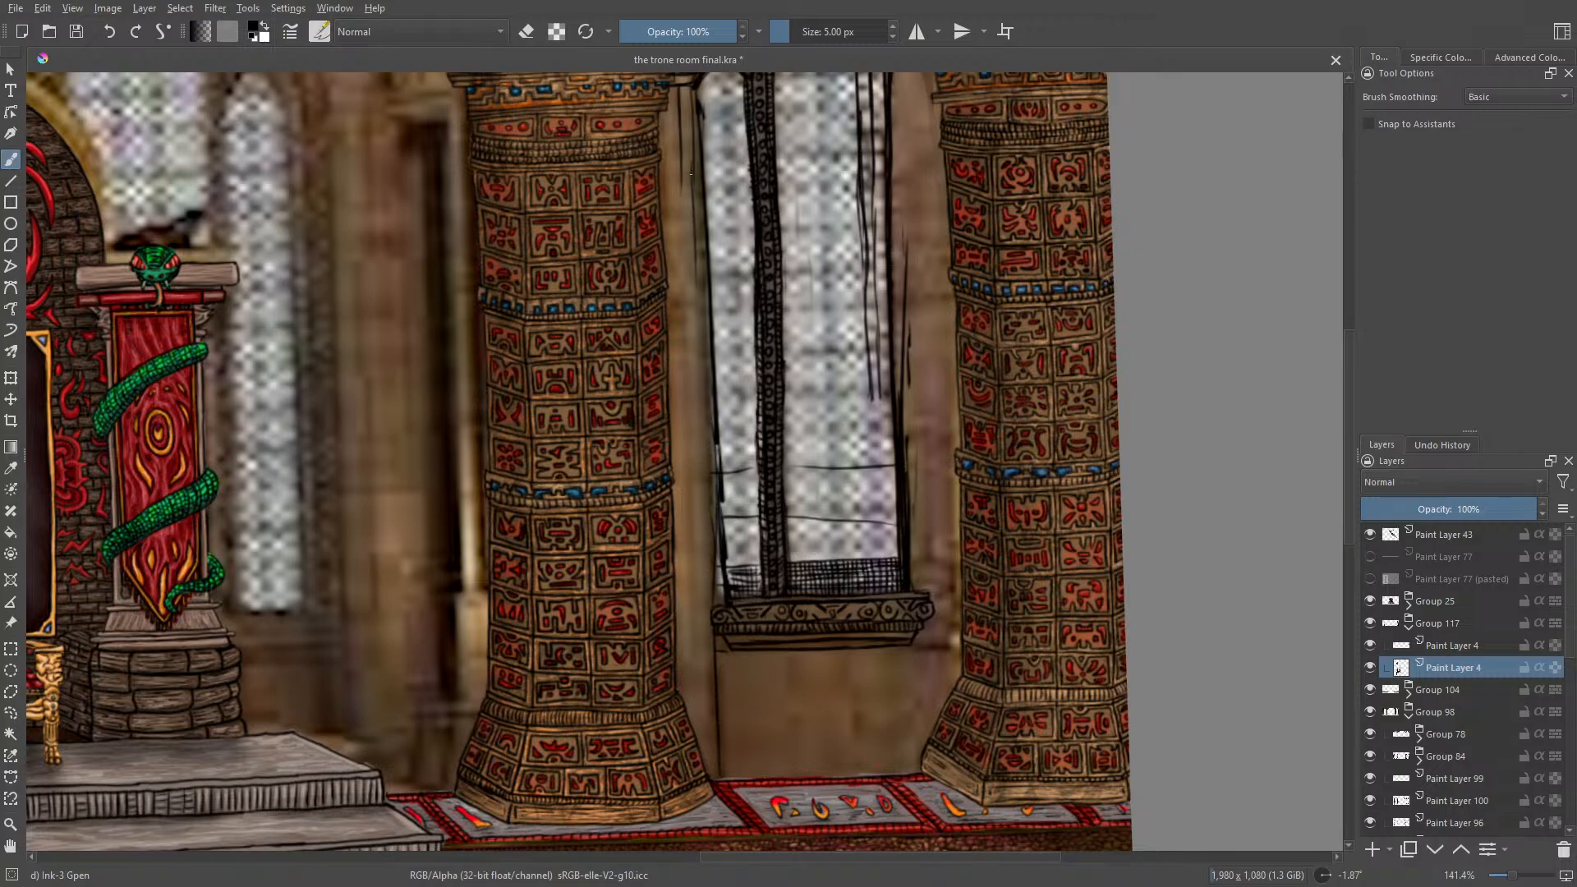
left_click_drag(691, 173, 683, 466)
left_click_drag(681, 406, 681, 564)
left_click_drag(683, 503, 685, 653)
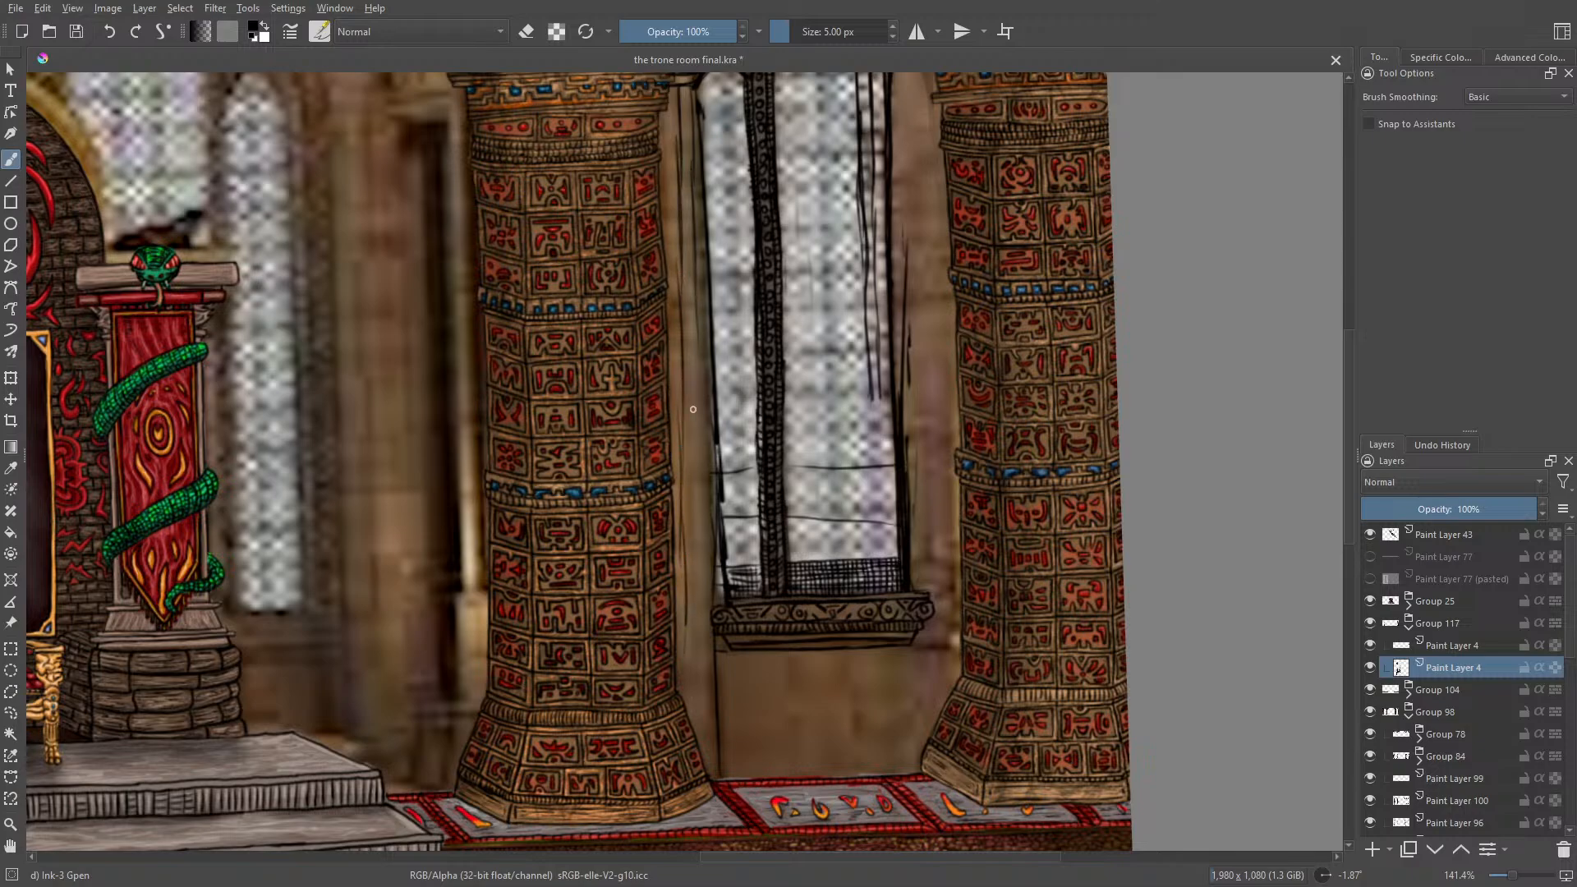
left_click_drag(690, 253, 700, 432)
left_click_drag(696, 323, 701, 537)
left_click_drag(696, 427, 704, 695)
left_click_drag(686, 615, 700, 748)
left_click_drag(700, 670, 707, 776)
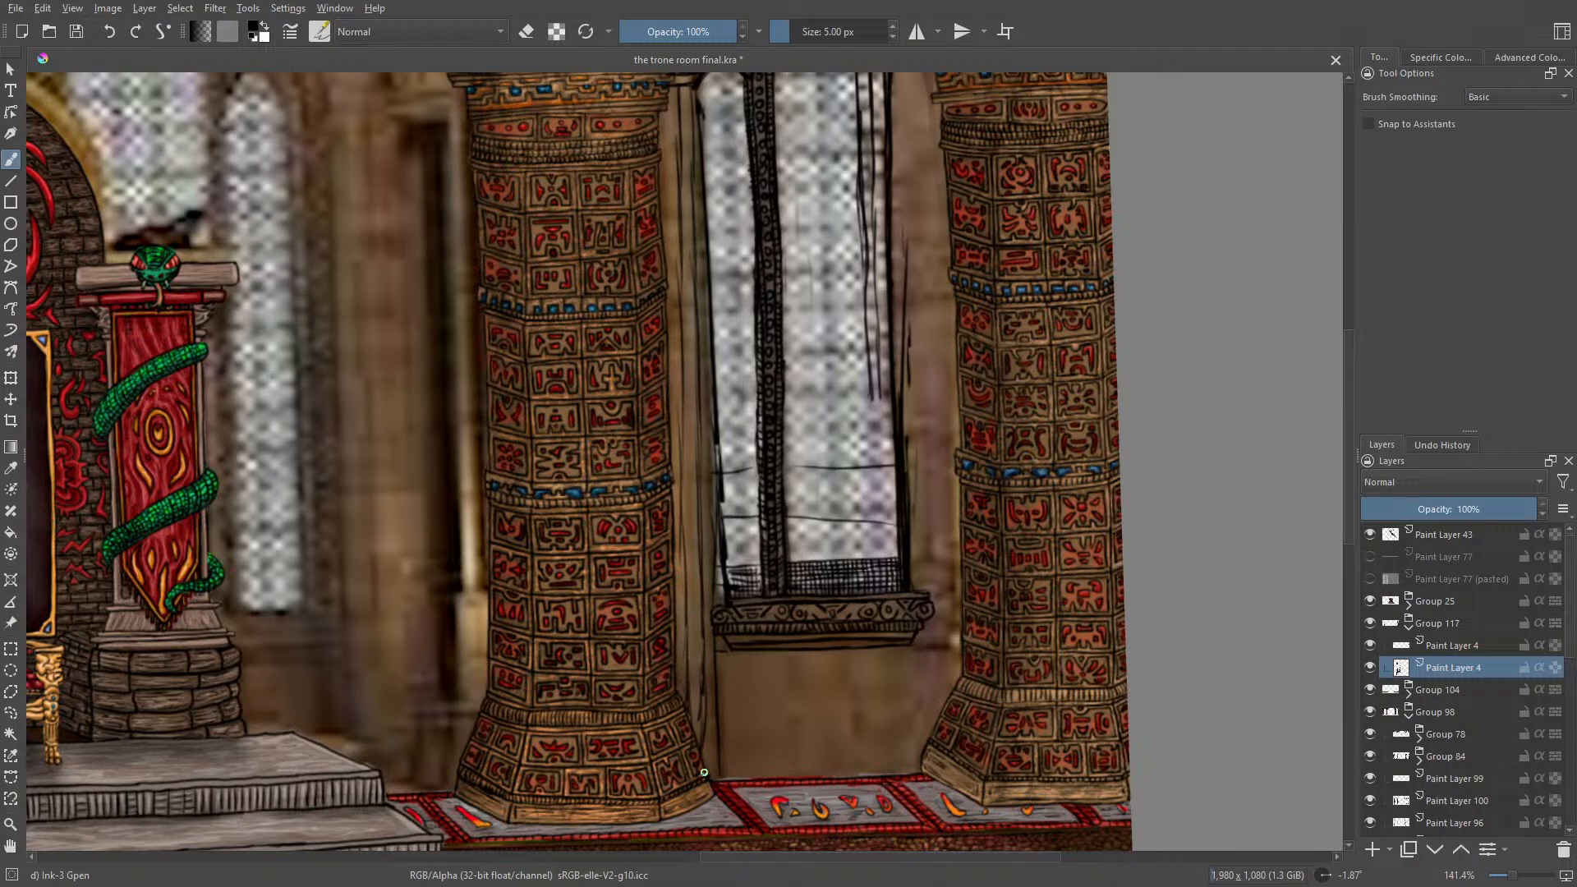
Step: Rotate the canvas and ink angular, maze-like carved shapes across the wall around the window's pointed arch
right_click(565, 382)
left_click_drag(555, 233, 640, 511)
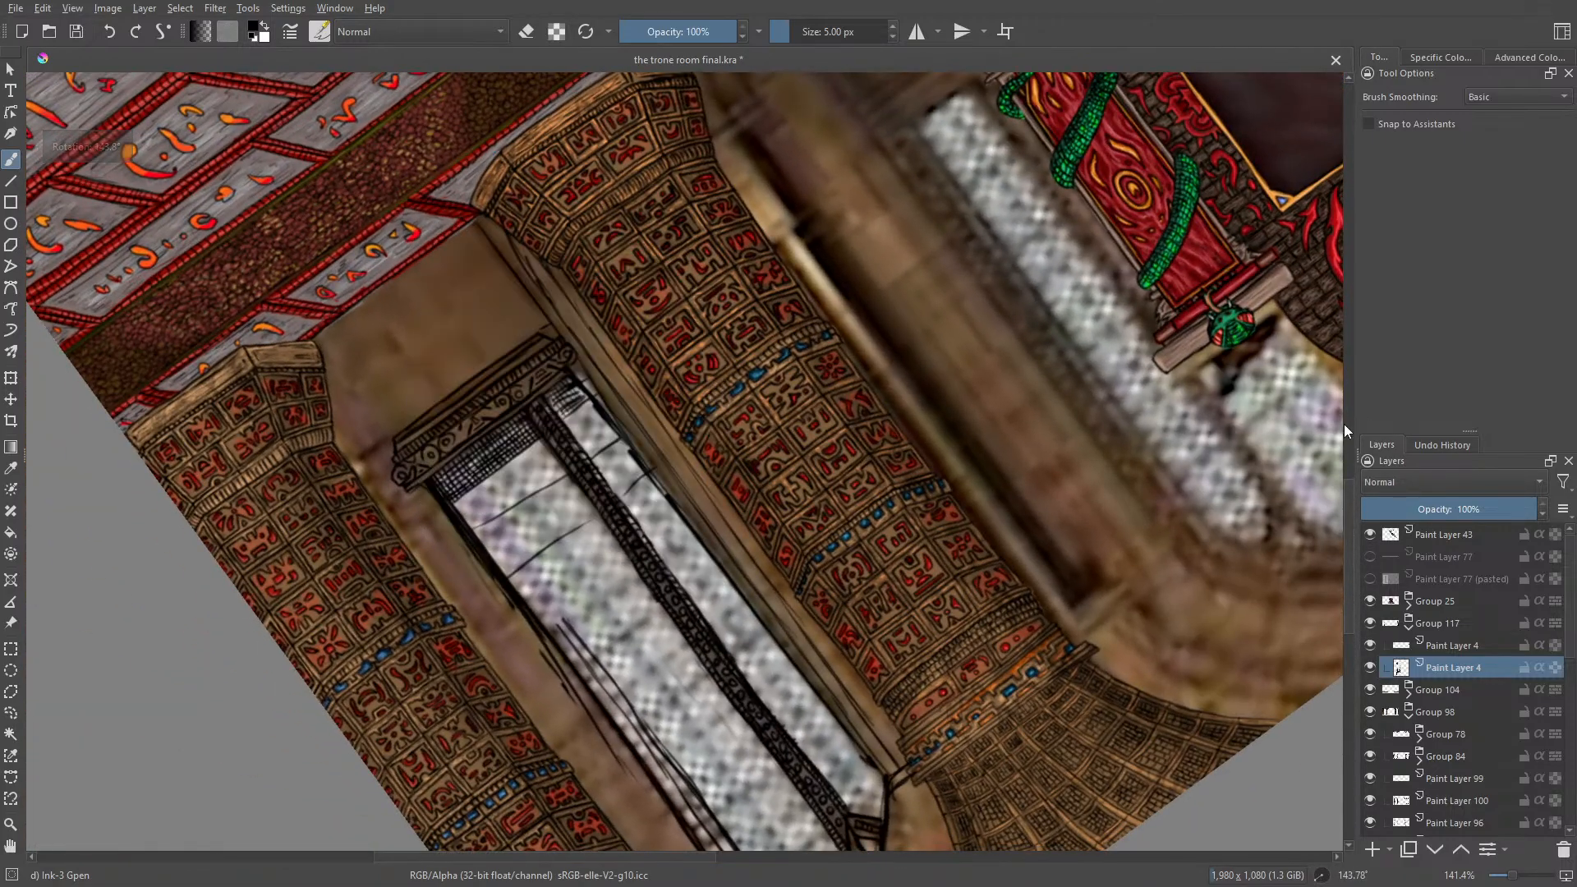
scroll(1348, 518, "down", 3)
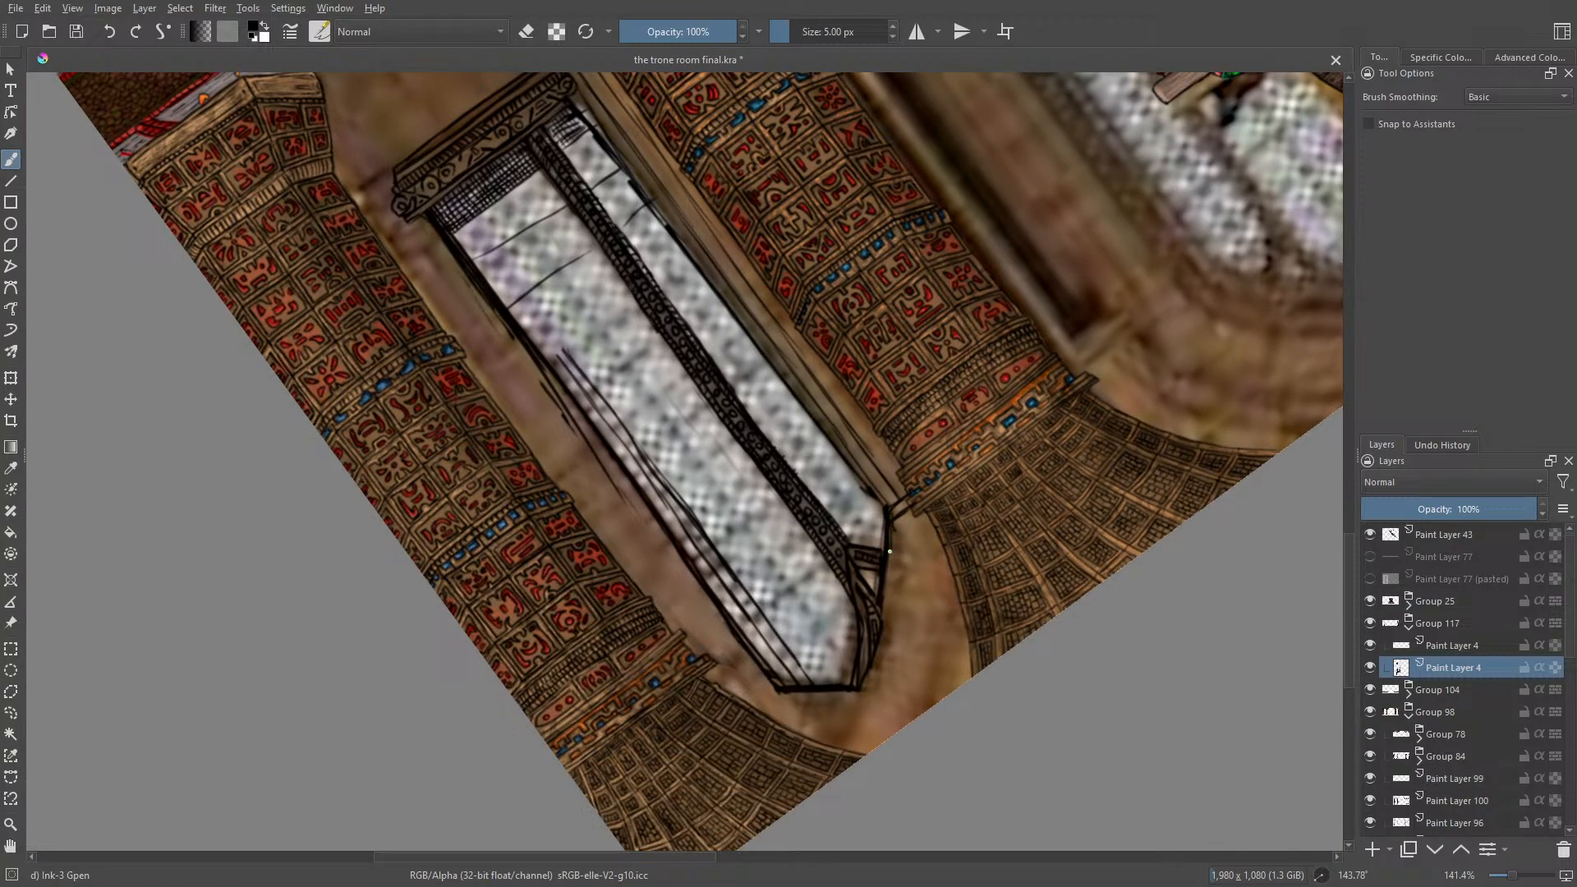
mouse_move(905, 573)
left_mouse_down()
mouse_move(927, 599)
mouse_move(889, 588)
mouse_move(889, 553)
mouse_move(924, 515)
mouse_move(940, 544)
mouse_move(892, 532)
mouse_move(906, 563)
mouse_move(940, 574)
mouse_move(967, 634)
left_mouse_up()
mouse_move(950, 576)
left_mouse_down()
mouse_move(959, 615)
mouse_move(953, 598)
mouse_move(955, 614)
mouse_move(884, 612)
mouse_move(918, 614)
mouse_move(908, 685)
mouse_move(876, 655)
mouse_move(885, 624)
mouse_move(906, 625)
mouse_move(903, 666)
mouse_move(884, 646)
mouse_move(944, 661)
mouse_move(965, 648)
mouse_move(945, 640)
mouse_move(943, 725)
mouse_move(960, 663)
mouse_move(956, 697)
mouse_move(920, 667)
mouse_move(890, 707)
mouse_move(912, 728)
mouse_move(894, 700)
mouse_move(879, 706)
mouse_move(866, 753)
mouse_move(878, 749)
mouse_move(898, 718)
mouse_move(854, 692)
mouse_move(830, 698)
mouse_move(841, 746)
mouse_move(845, 710)
mouse_move(826, 701)
mouse_move(781, 722)
mouse_move(827, 745)
left_mouse_up()
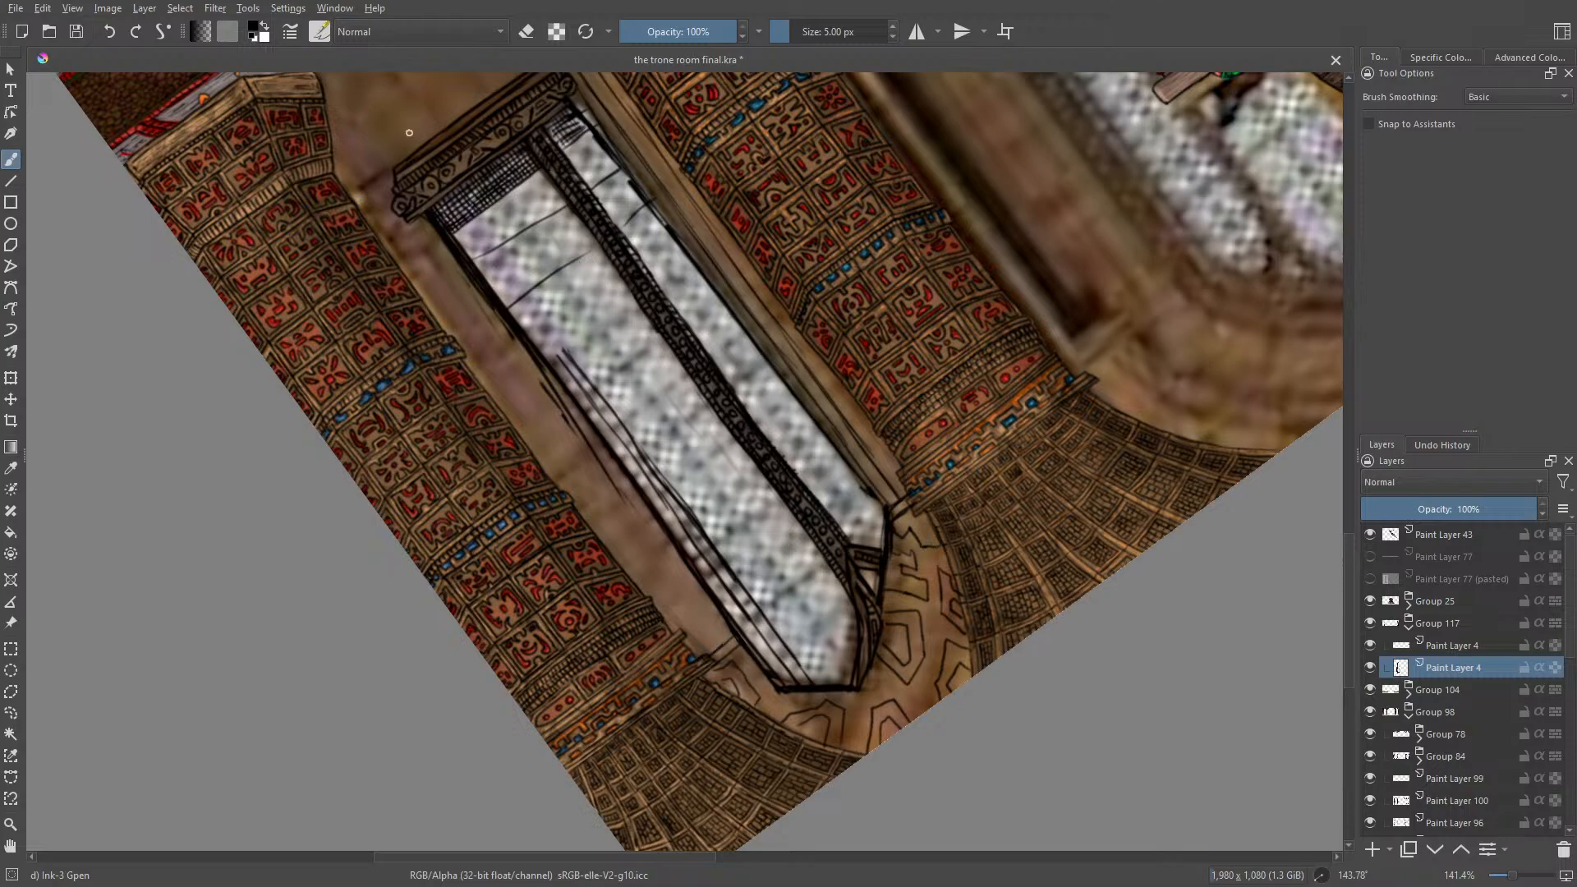
Step: Ink the wall edges beneath the sill and long parallel lines between the window and the right column
left_click_drag(1349, 564, 1355, 517)
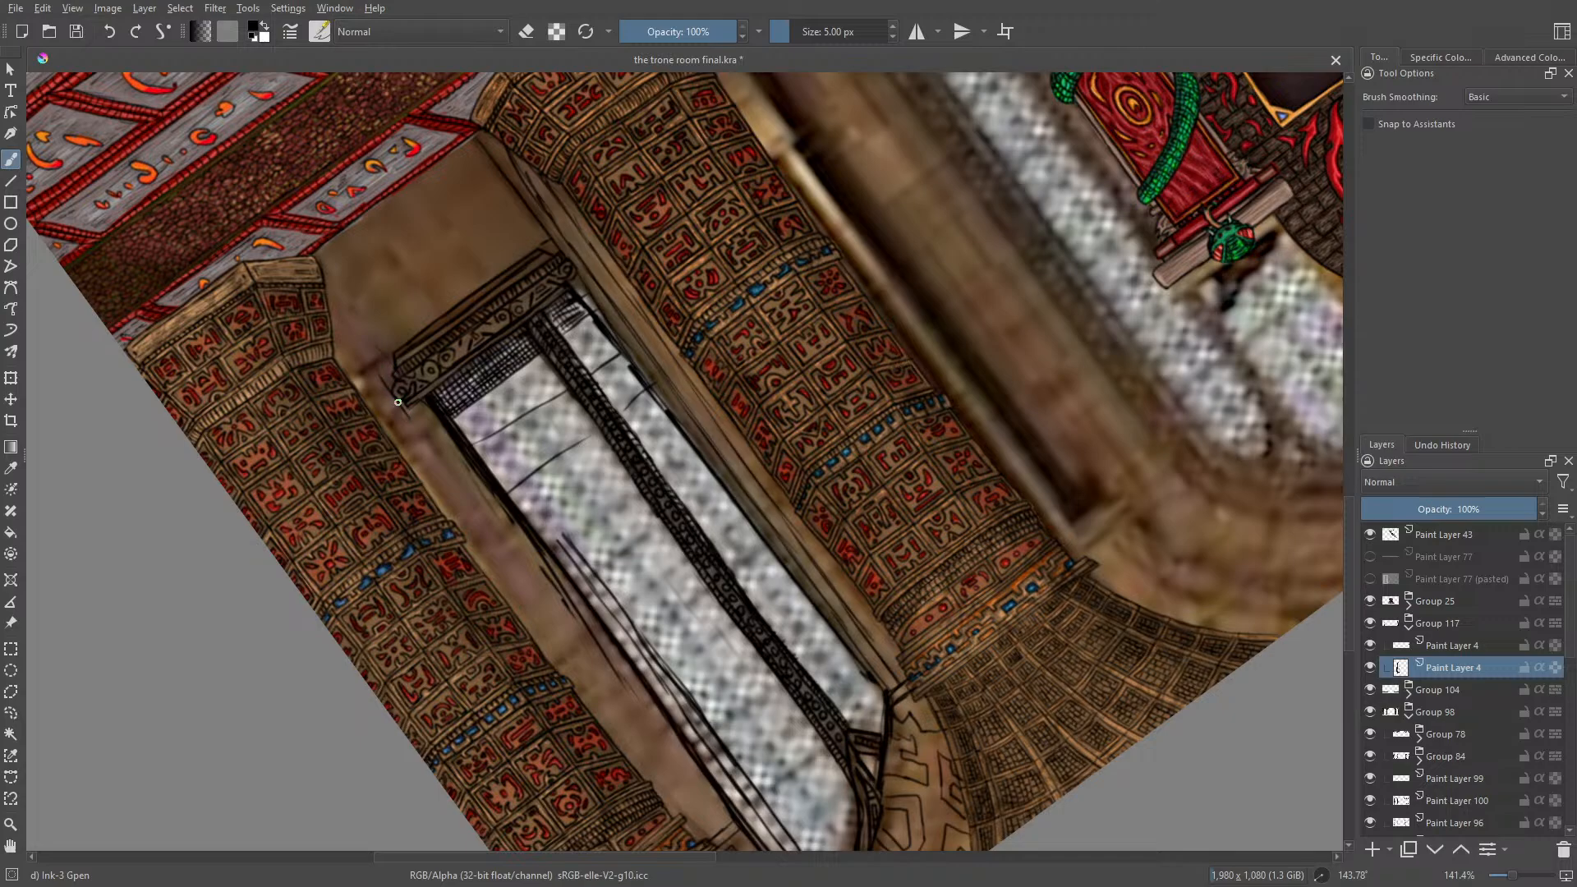
left_click_drag(547, 253, 464, 141)
left_click_drag(388, 353, 319, 246)
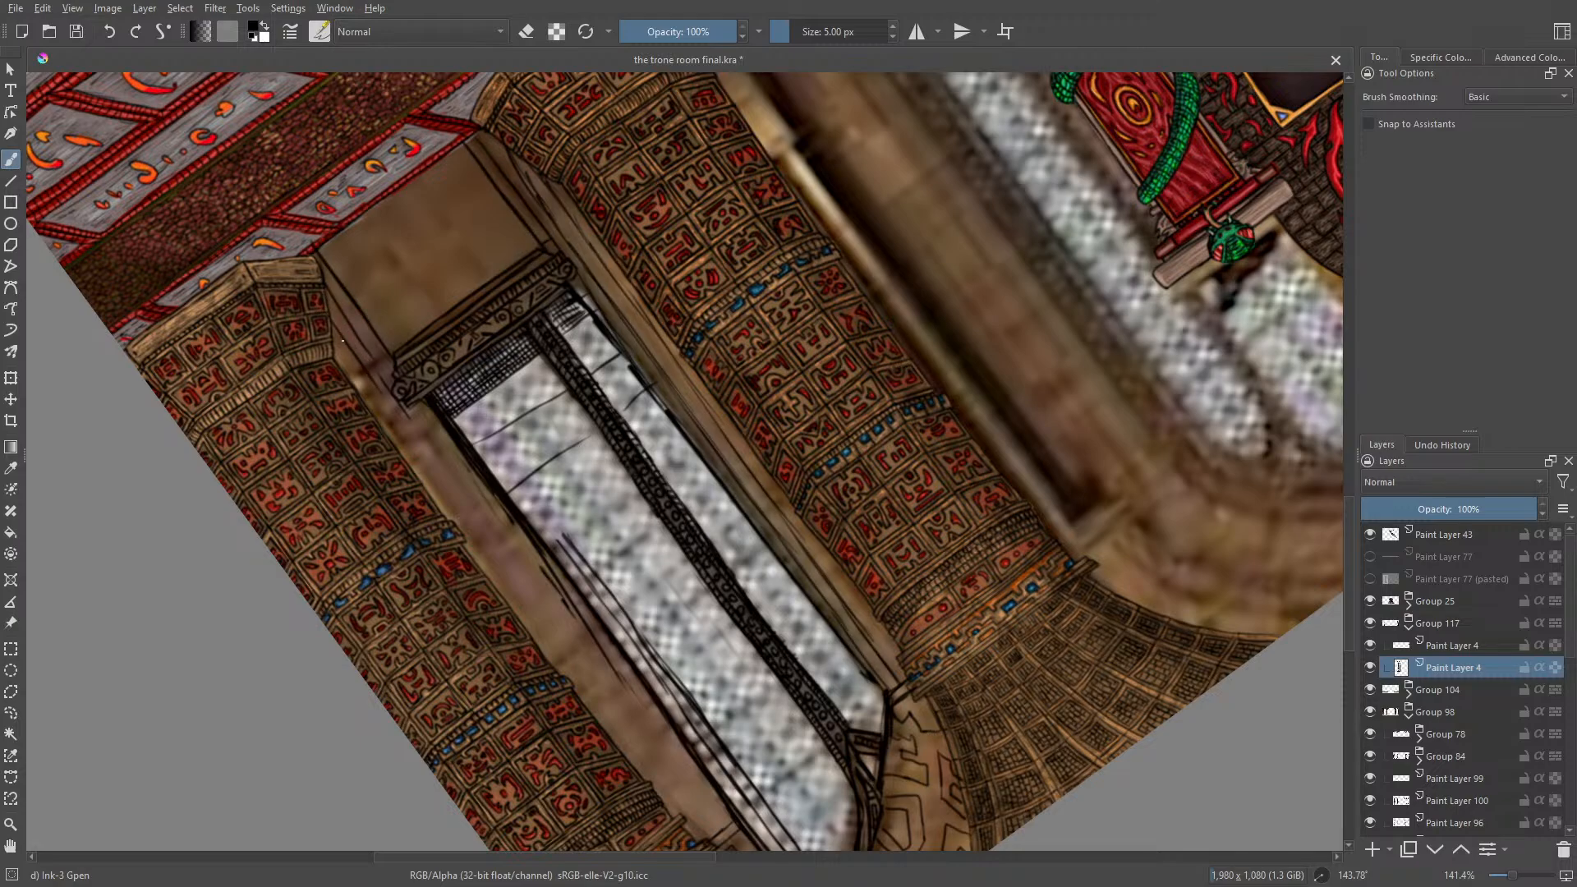
left_click_drag(362, 371, 589, 675)
left_click_drag(530, 613, 686, 793)
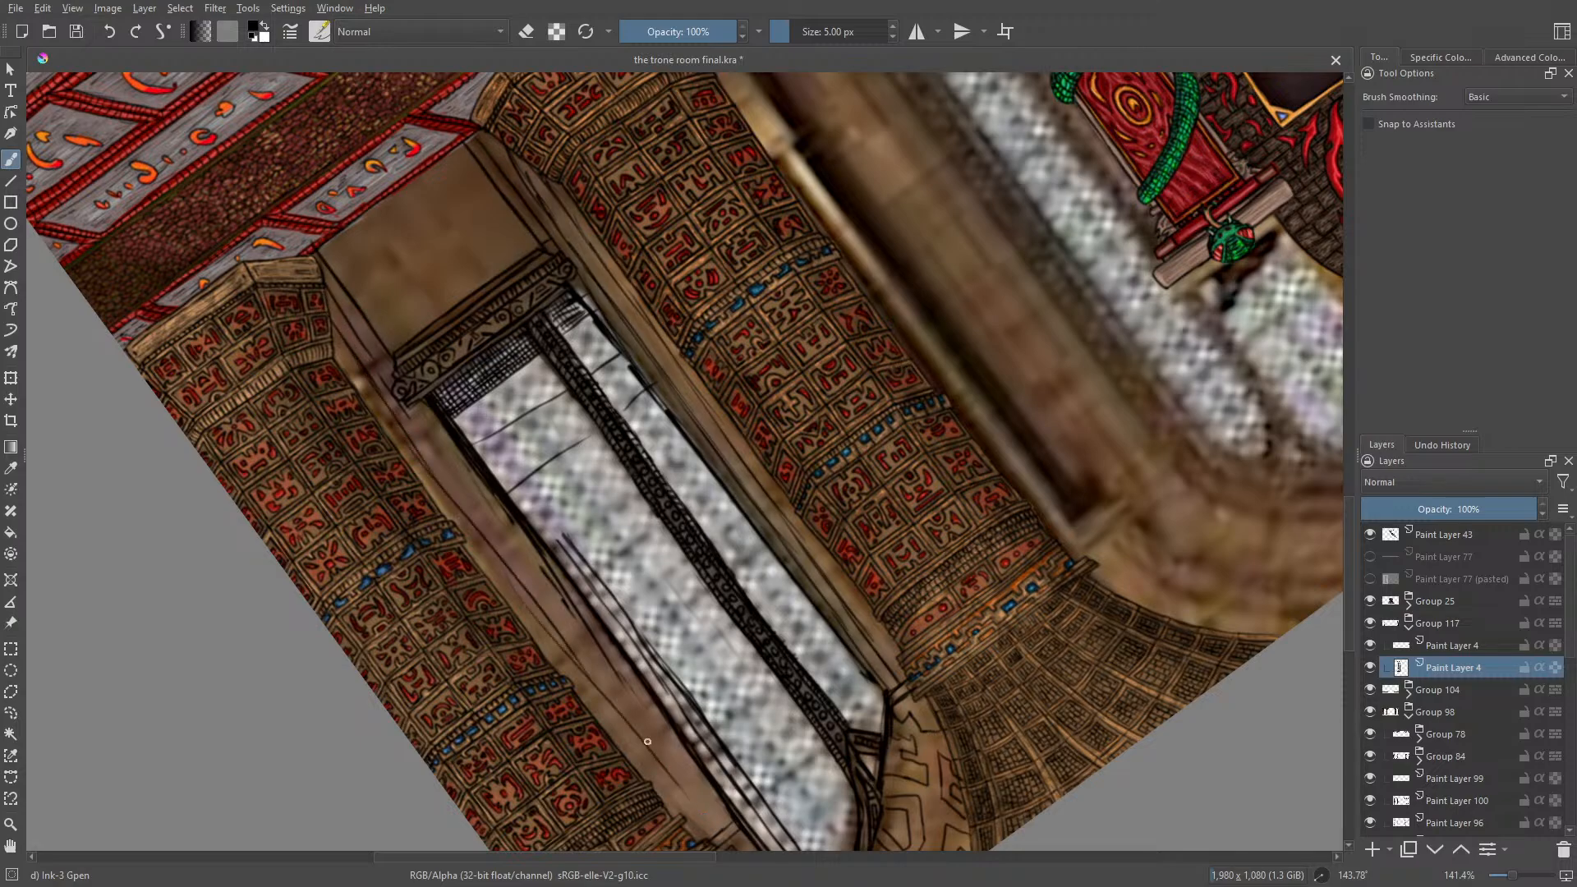
mouse_move(406, 433)
left_mouse_down()
mouse_move(720, 829)
mouse_move(401, 403)
left_mouse_up()
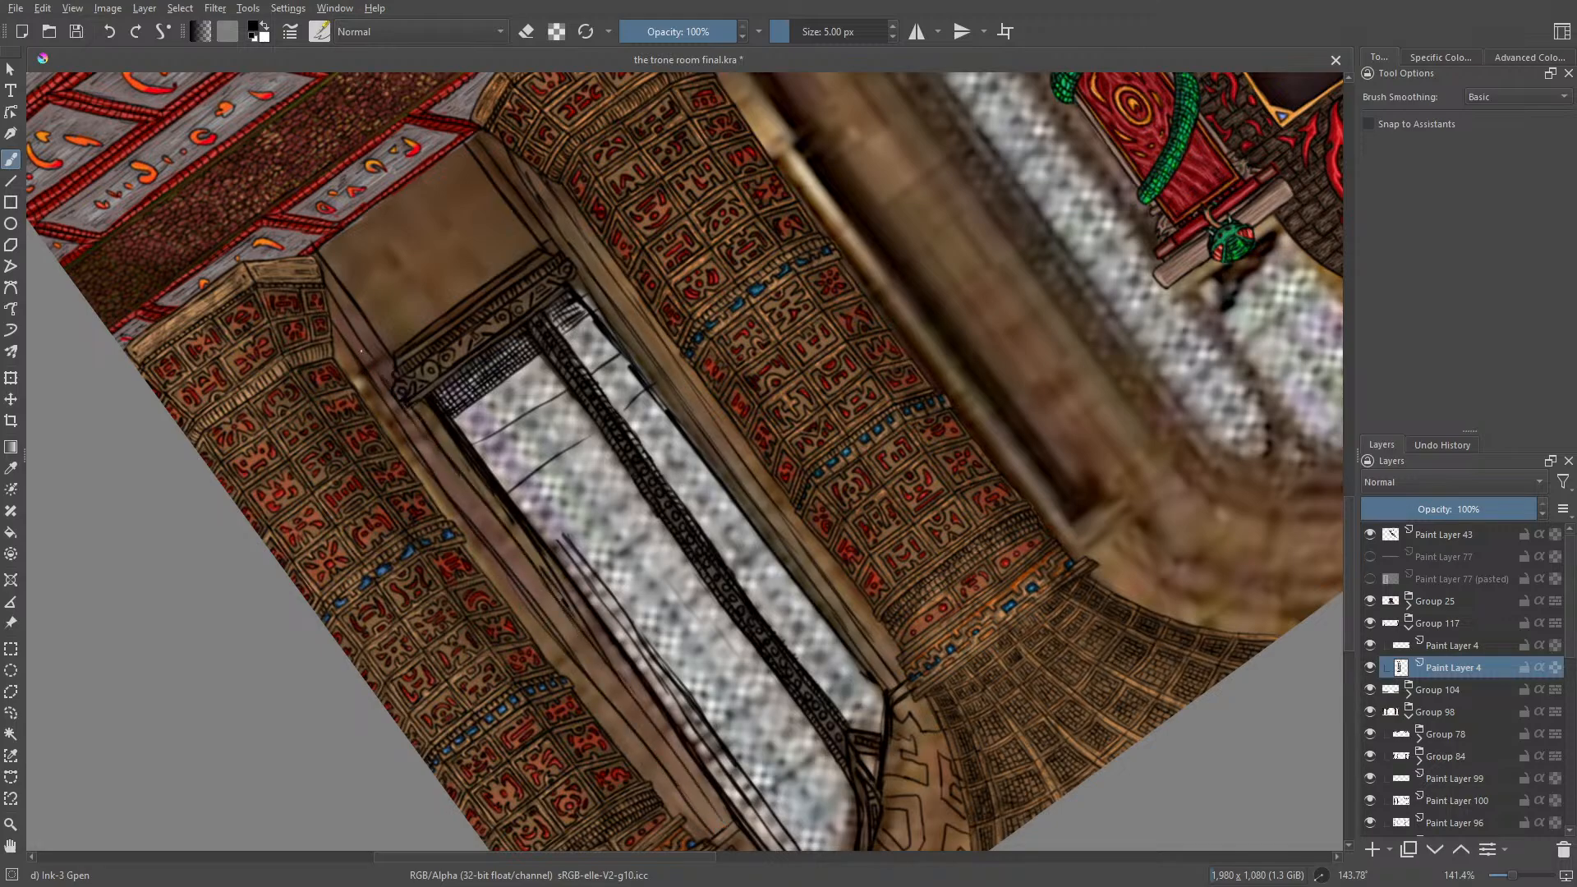
Step: Reset the canvas rotation to 0° and ink additional outlines around the angular carvings above the window's arch
right_click(335, 292)
left_click(332, 170)
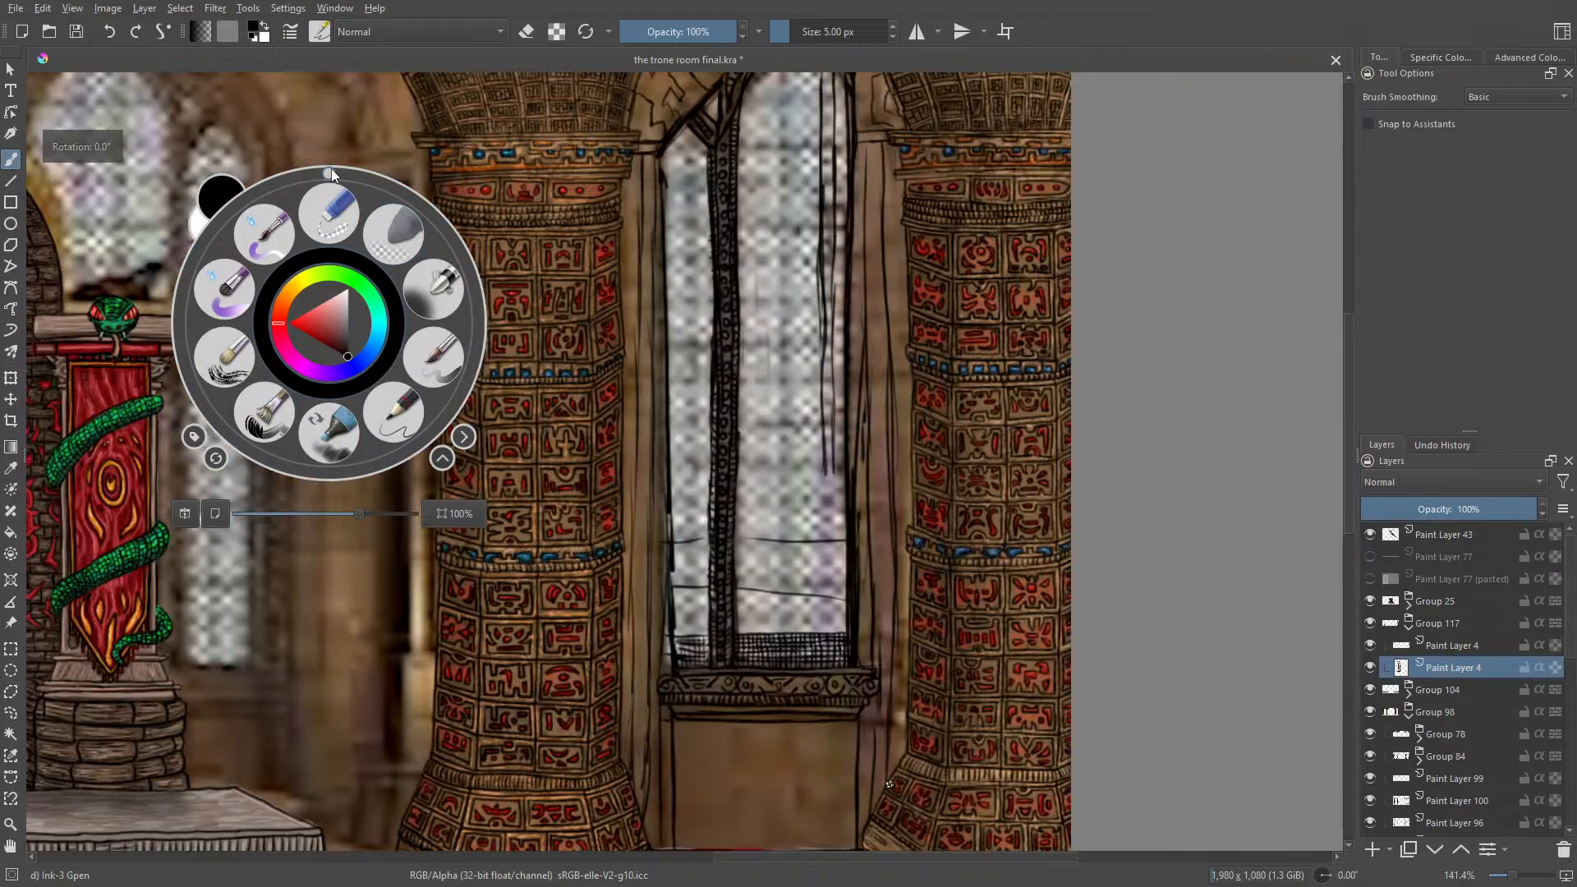
left_click_drag(1347, 505, 1351, 449)
left_click_drag(1513, 879, 1518, 886)
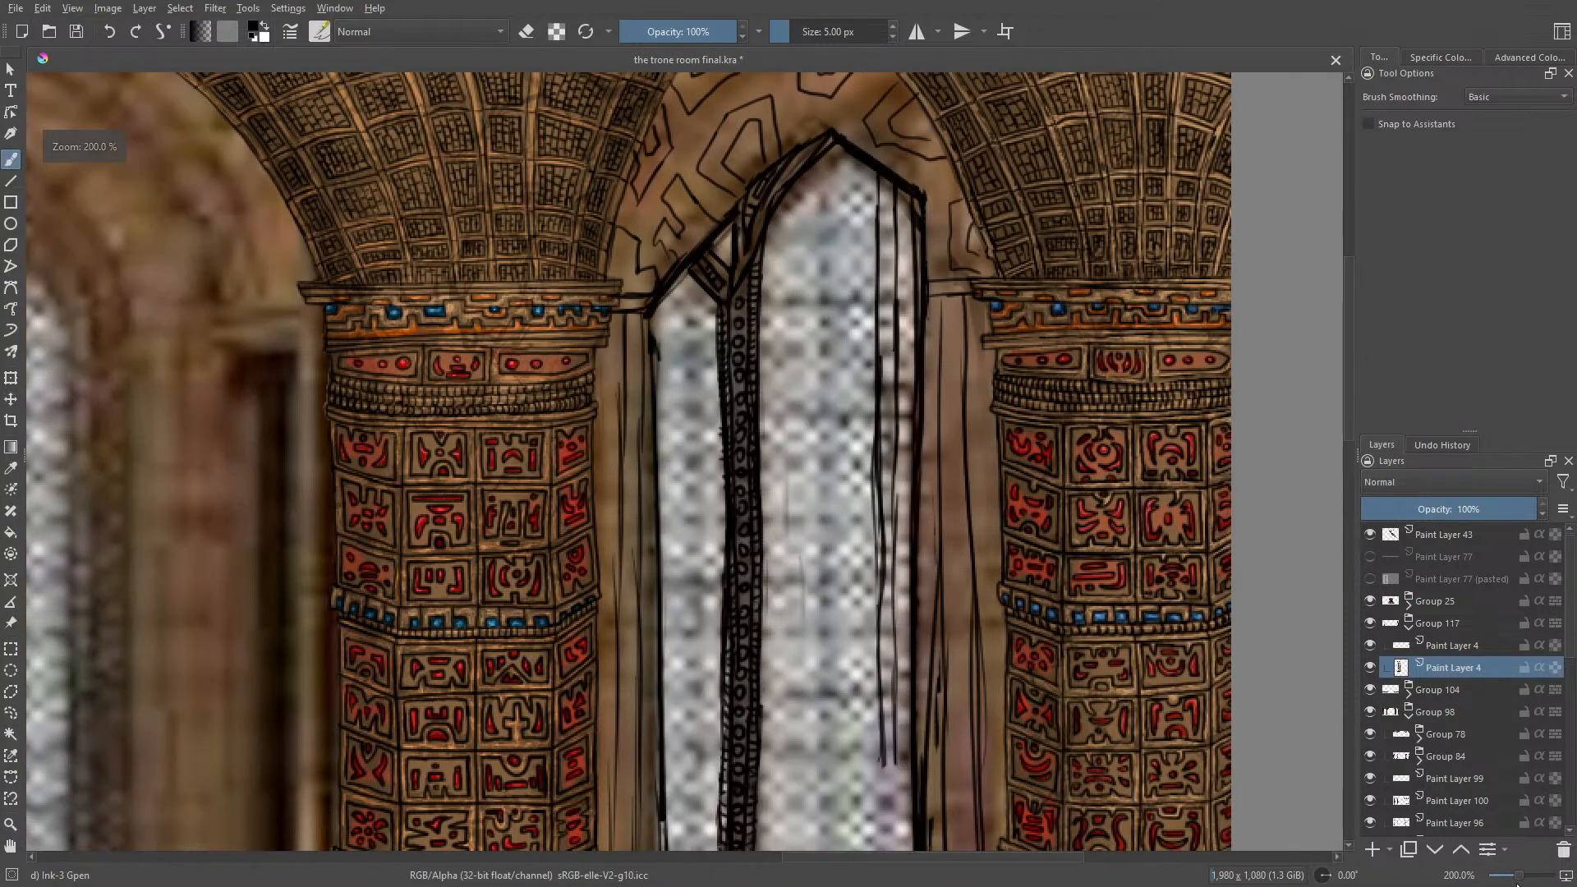
left_click_drag(1346, 454, 1333, 295)
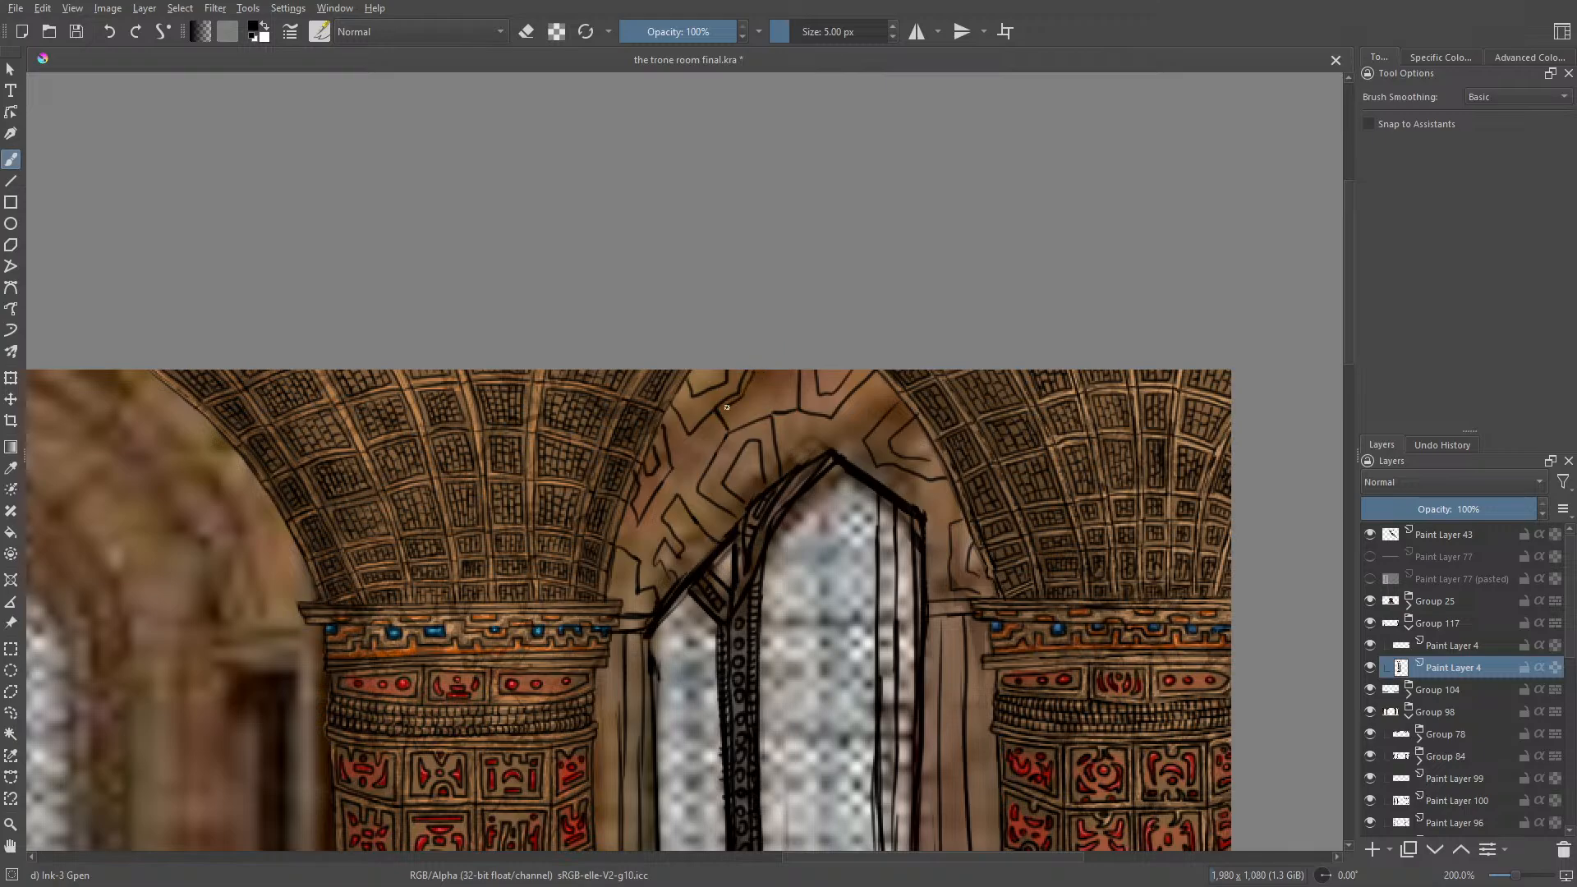
mouse_move(732, 421)
left_mouse_down()
mouse_move(793, 402)
mouse_move(788, 374)
mouse_move(809, 407)
left_mouse_up()
mouse_move(704, 489)
left_mouse_down()
mouse_move(767, 422)
mouse_move(774, 469)
left_mouse_up()
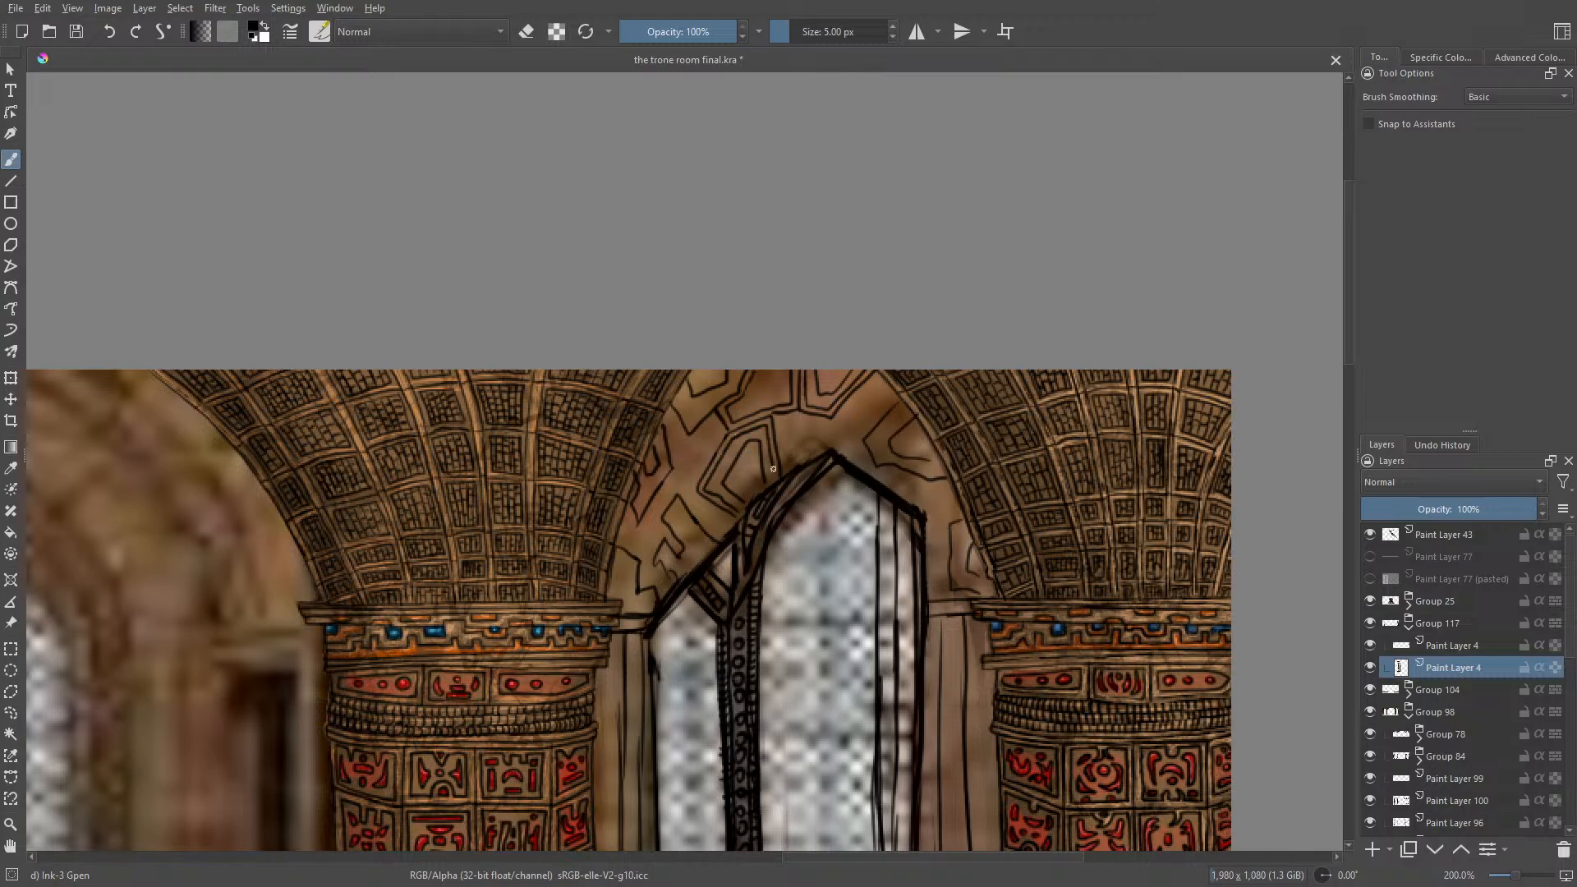
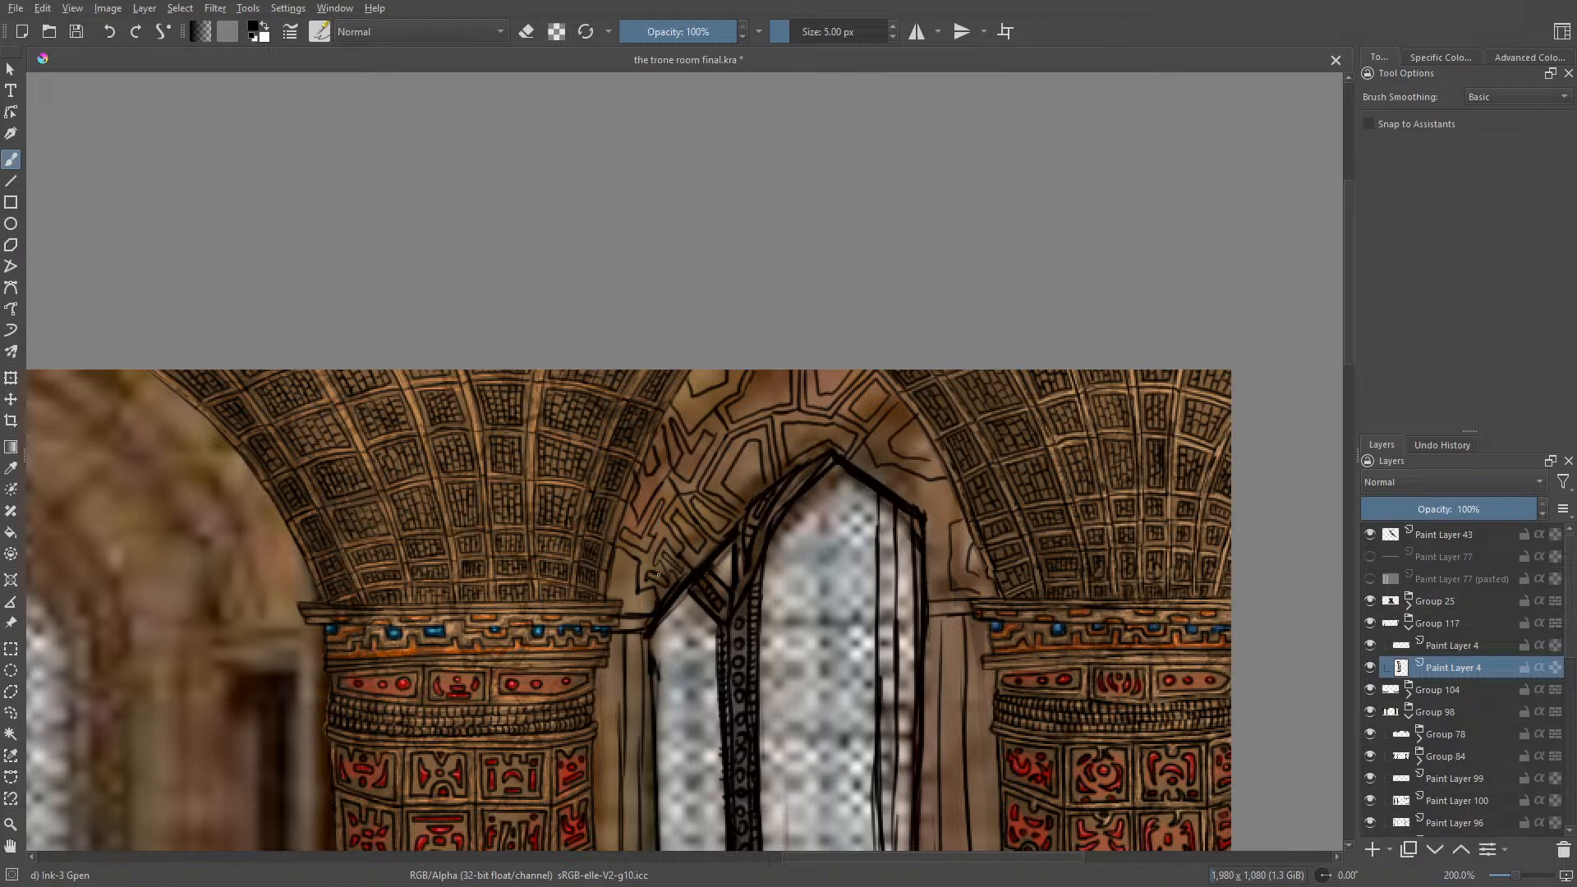
Step: Rotate the canvas and ink angular, maze-like carvings on the wall between the window's arch and the right column
right_click(501, 462)
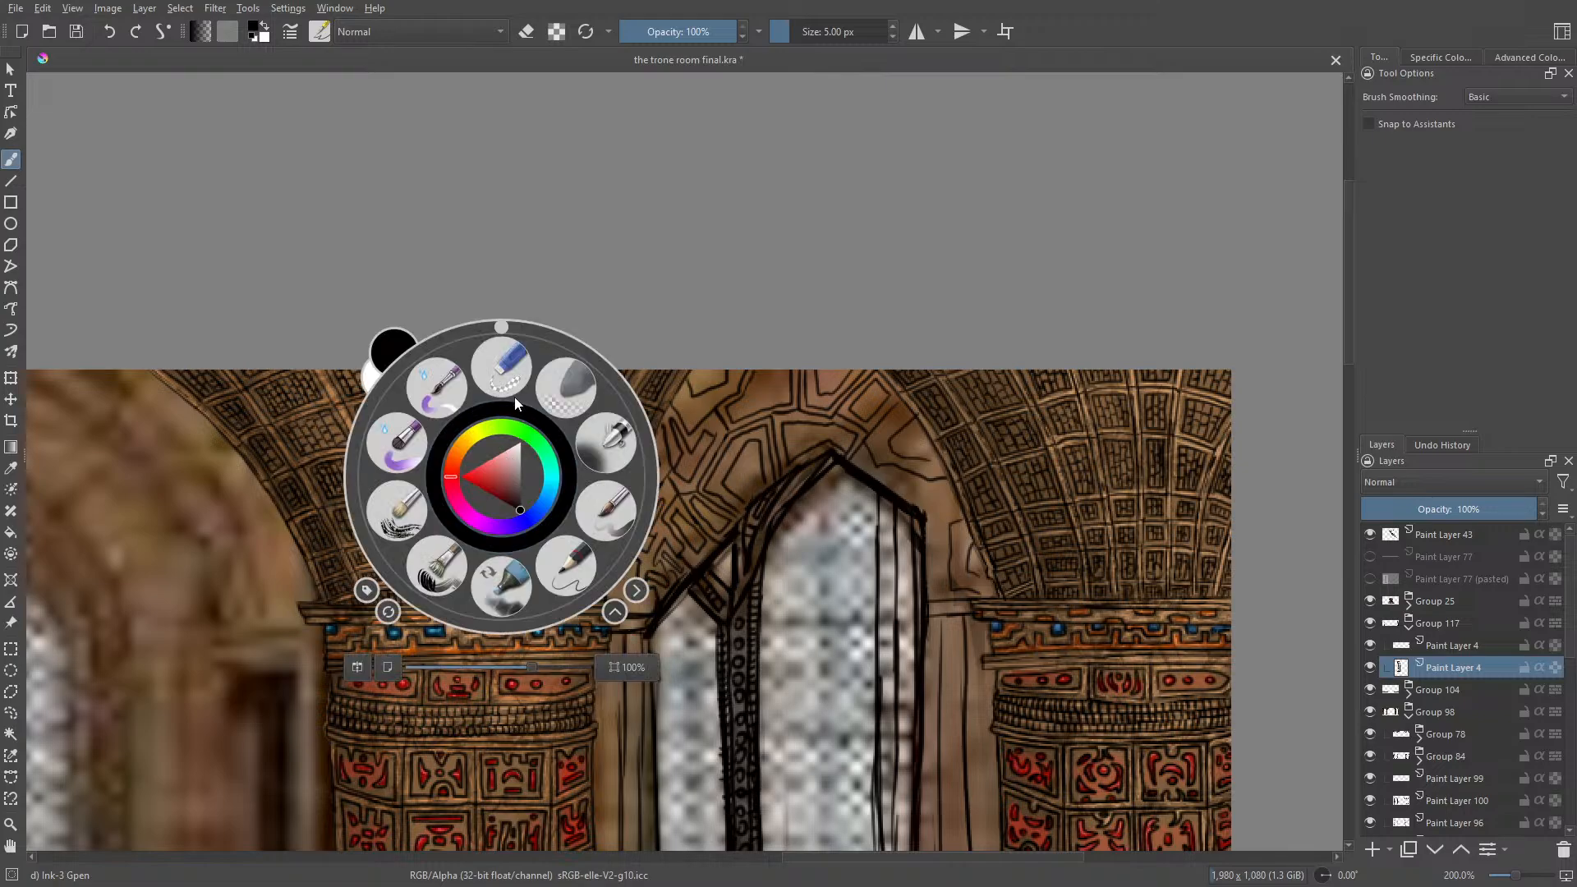
left_click_drag(505, 332, 590, 356)
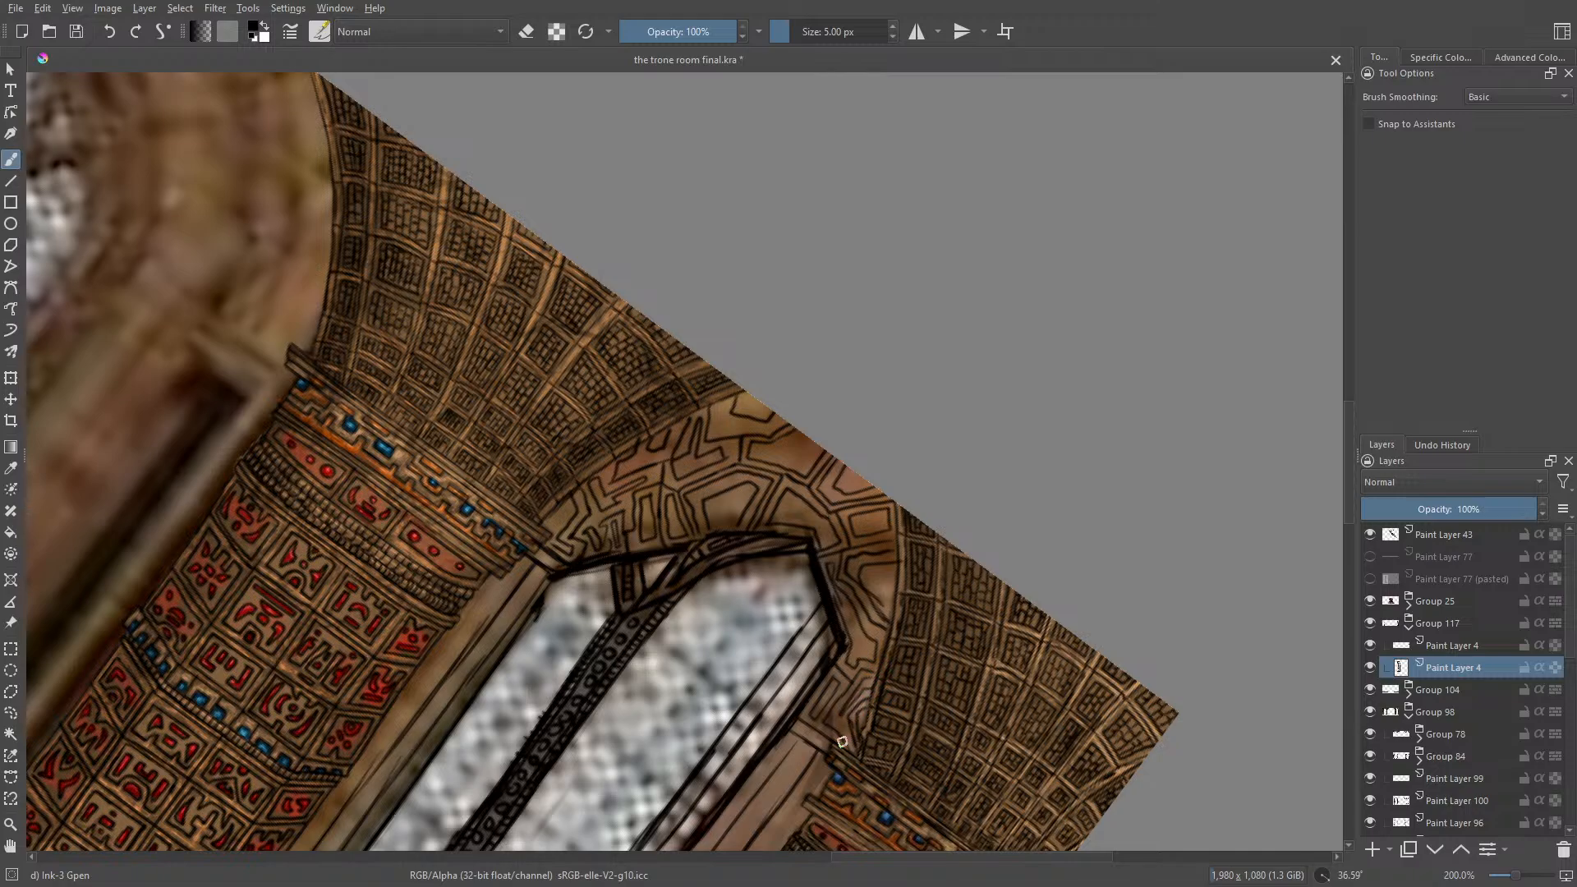
right_click(453, 513)
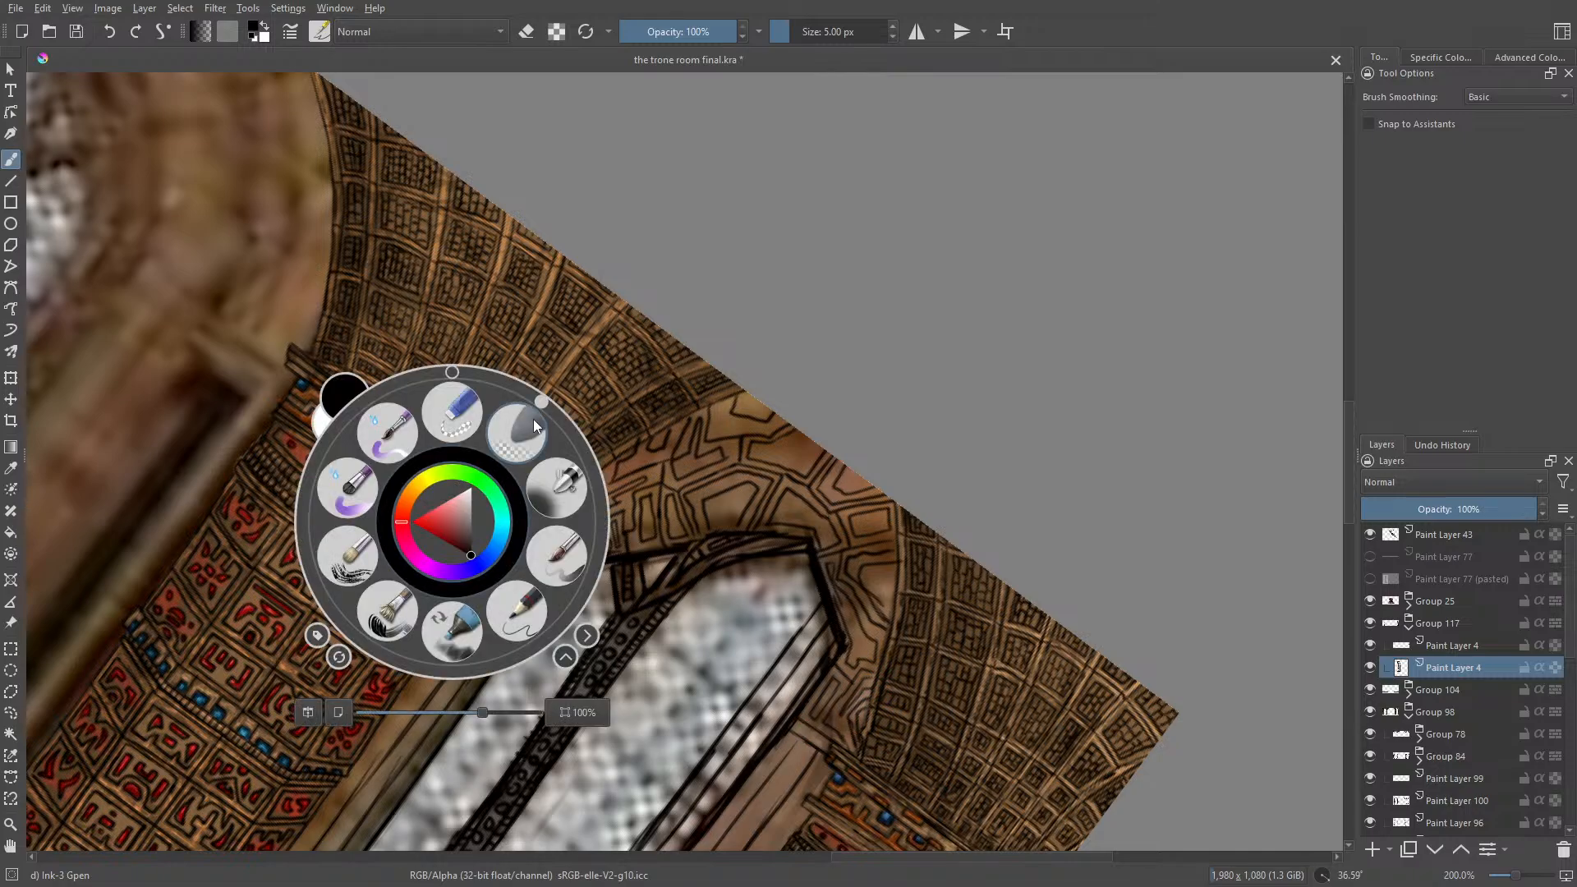
left_click_drag(539, 402, 422, 348)
left_click_drag(465, 328, 465, 328)
left_click(377, 265)
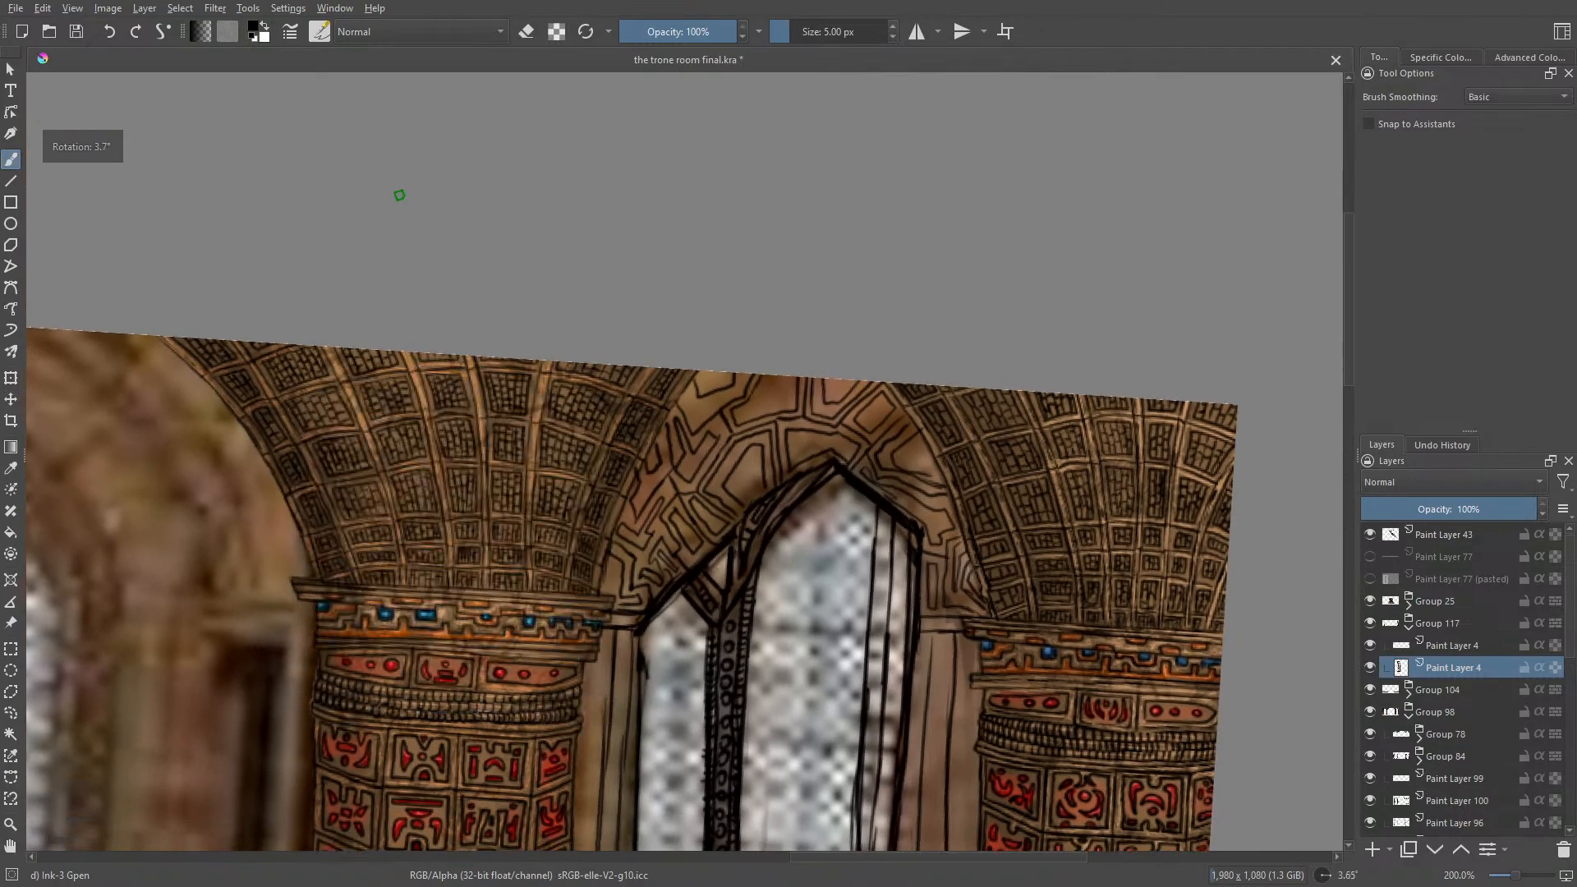
Step: Rotate the canvas to about 57° around the wall panel beneath the window's sill
left_click_drag(1350, 361, 1366, 554)
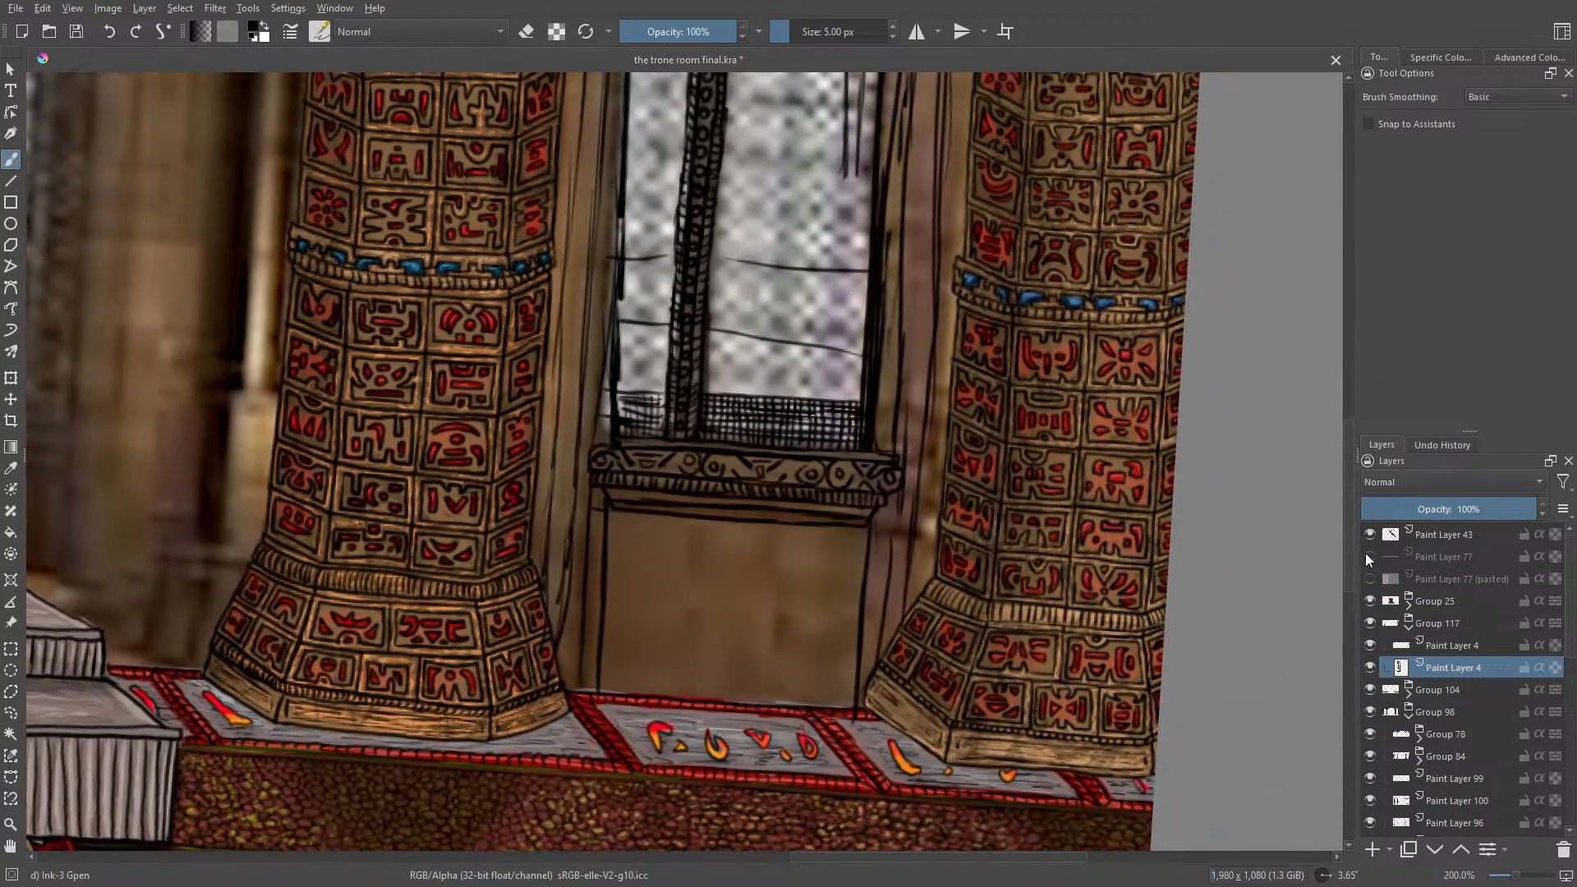
right_click(585, 405)
left_click_drag(584, 249, 707, 311)
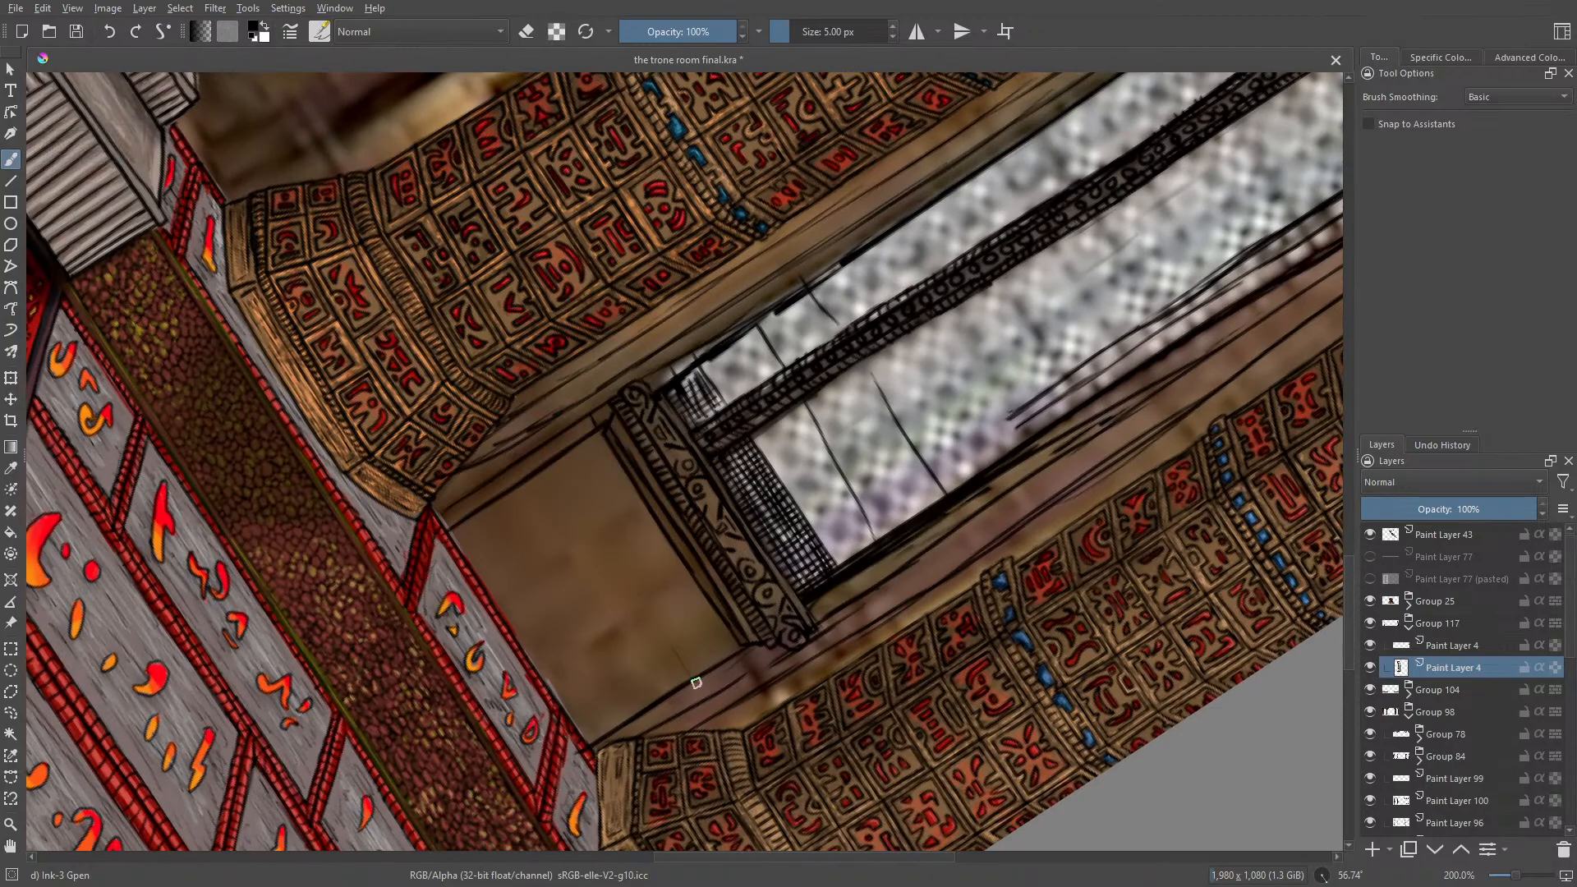
mouse_move(693, 680)
left_mouse_down()
mouse_move(570, 451)
mouse_move(646, 671)
left_mouse_up()
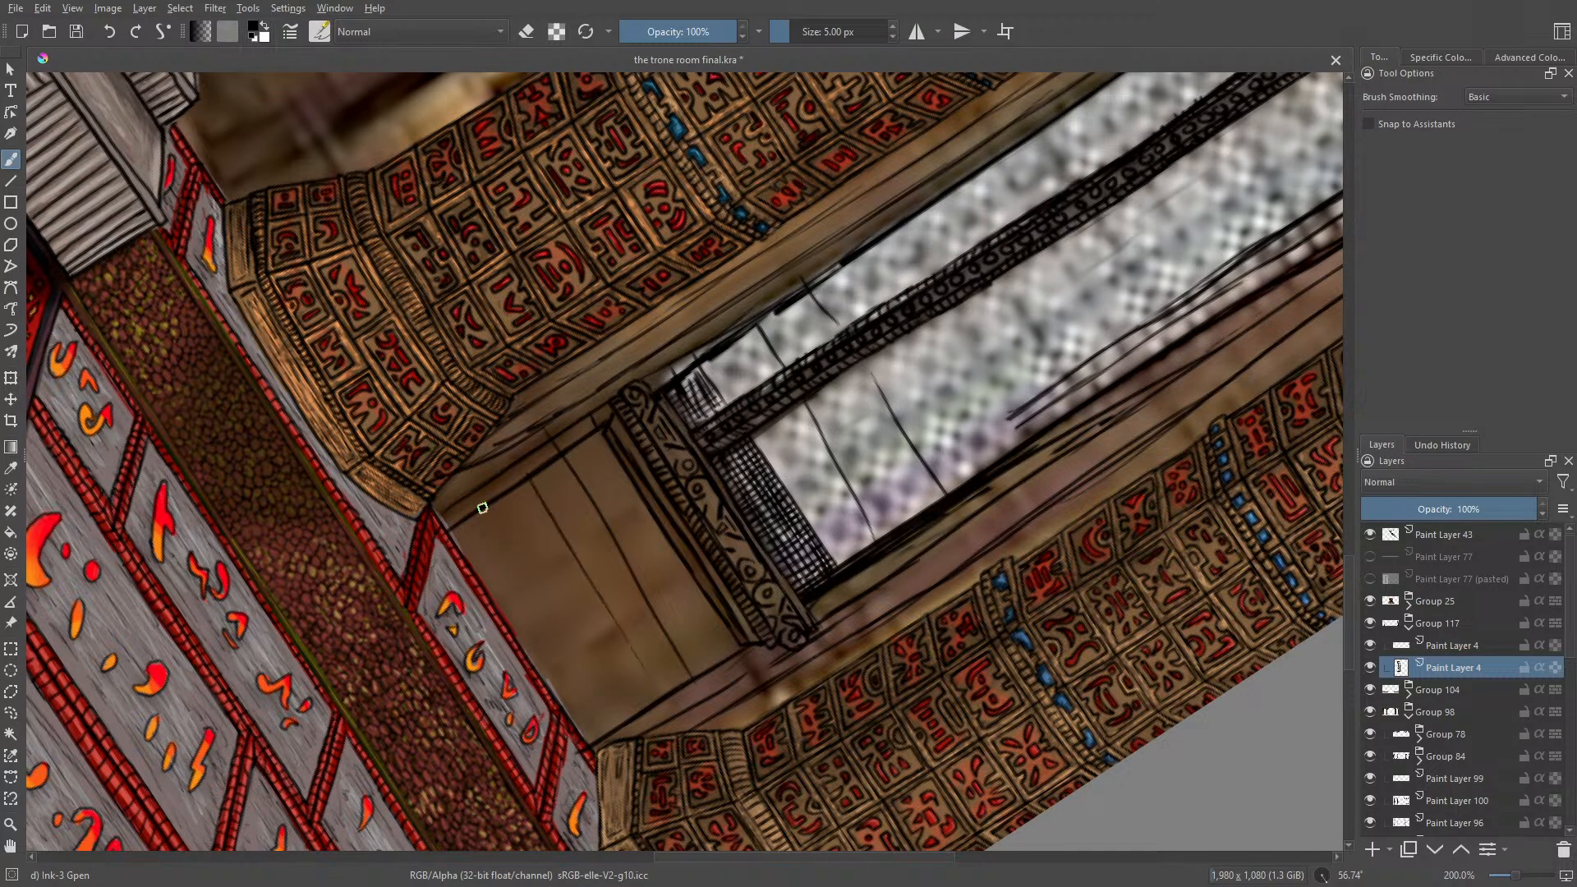
left_click_drag(484, 509, 612, 722)
left_click(118, 31)
left_click(118, 31)
left_click(118, 32)
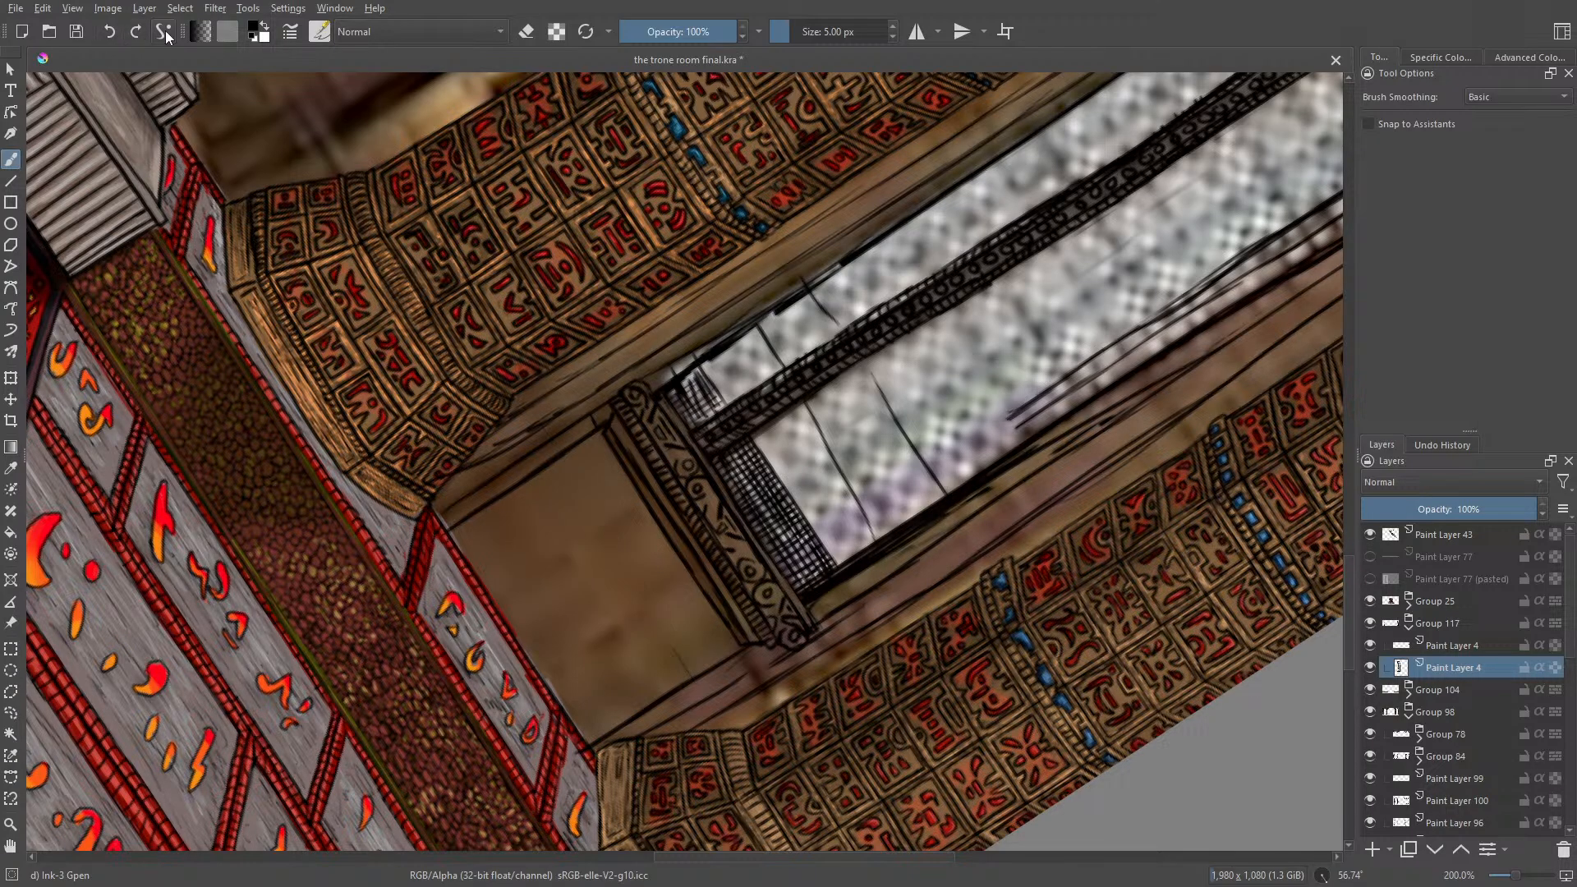
Step: Ink a three-by-two grid of panels on the wall beneath the sill, with a smaller rectangle inside each
left_click_drag(642, 502, 544, 576)
left_click_drag(613, 528, 499, 609)
left_click_drag(691, 575, 535, 678)
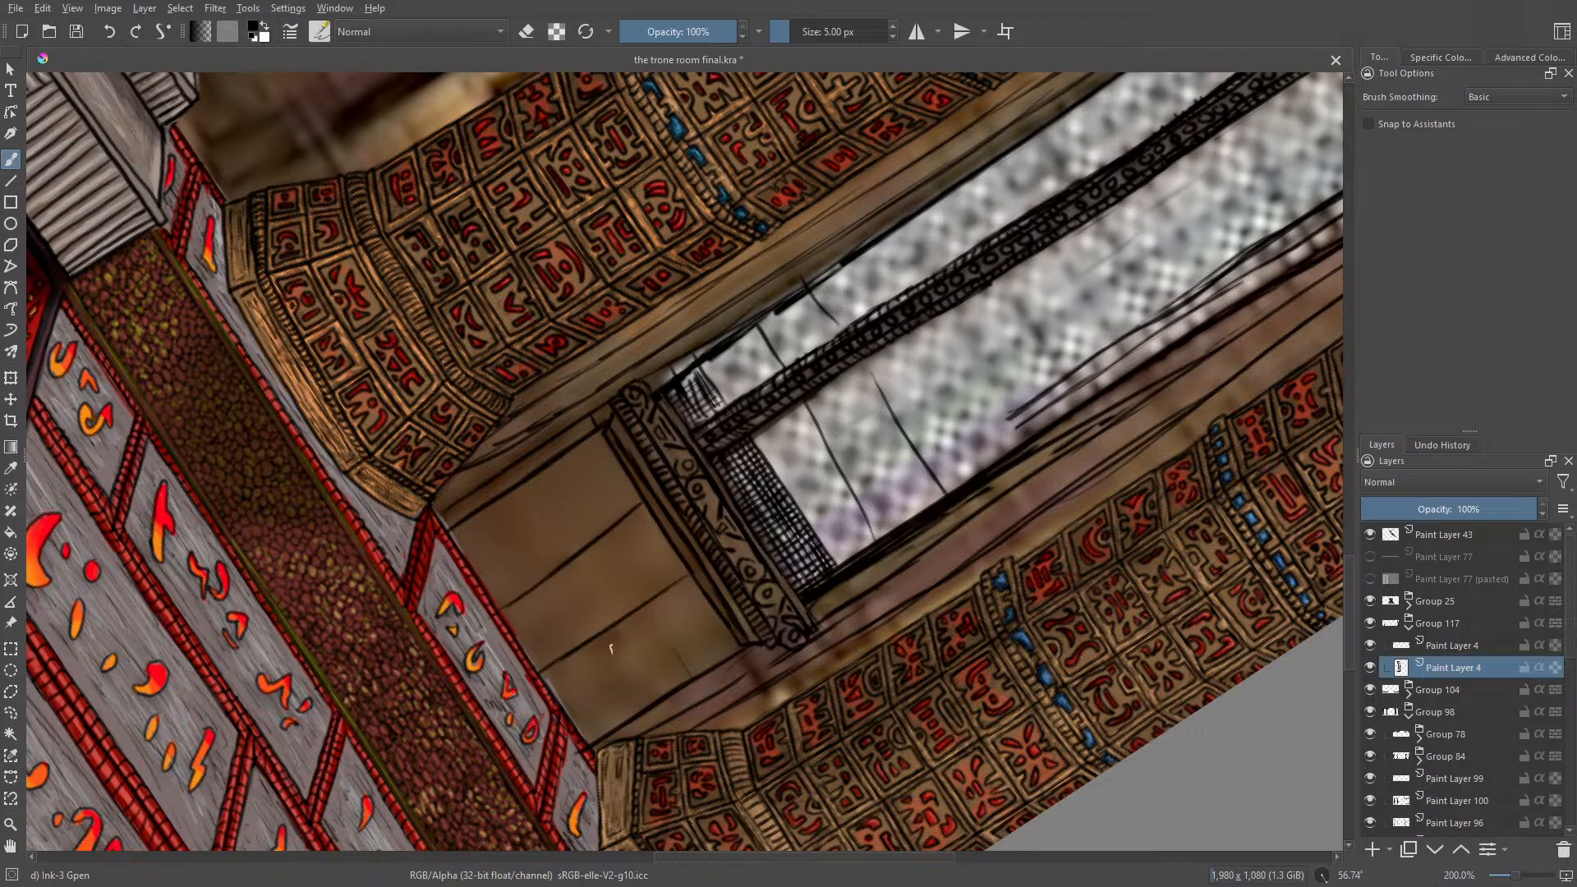
mouse_move(647, 622)
left_mouse_down()
mouse_move(675, 671)
mouse_move(726, 644)
mouse_move(699, 592)
mouse_move(664, 681)
mouse_move(591, 665)
mouse_move(562, 685)
mouse_move(616, 649)
mouse_move(647, 690)
mouse_move(621, 710)
left_mouse_up()
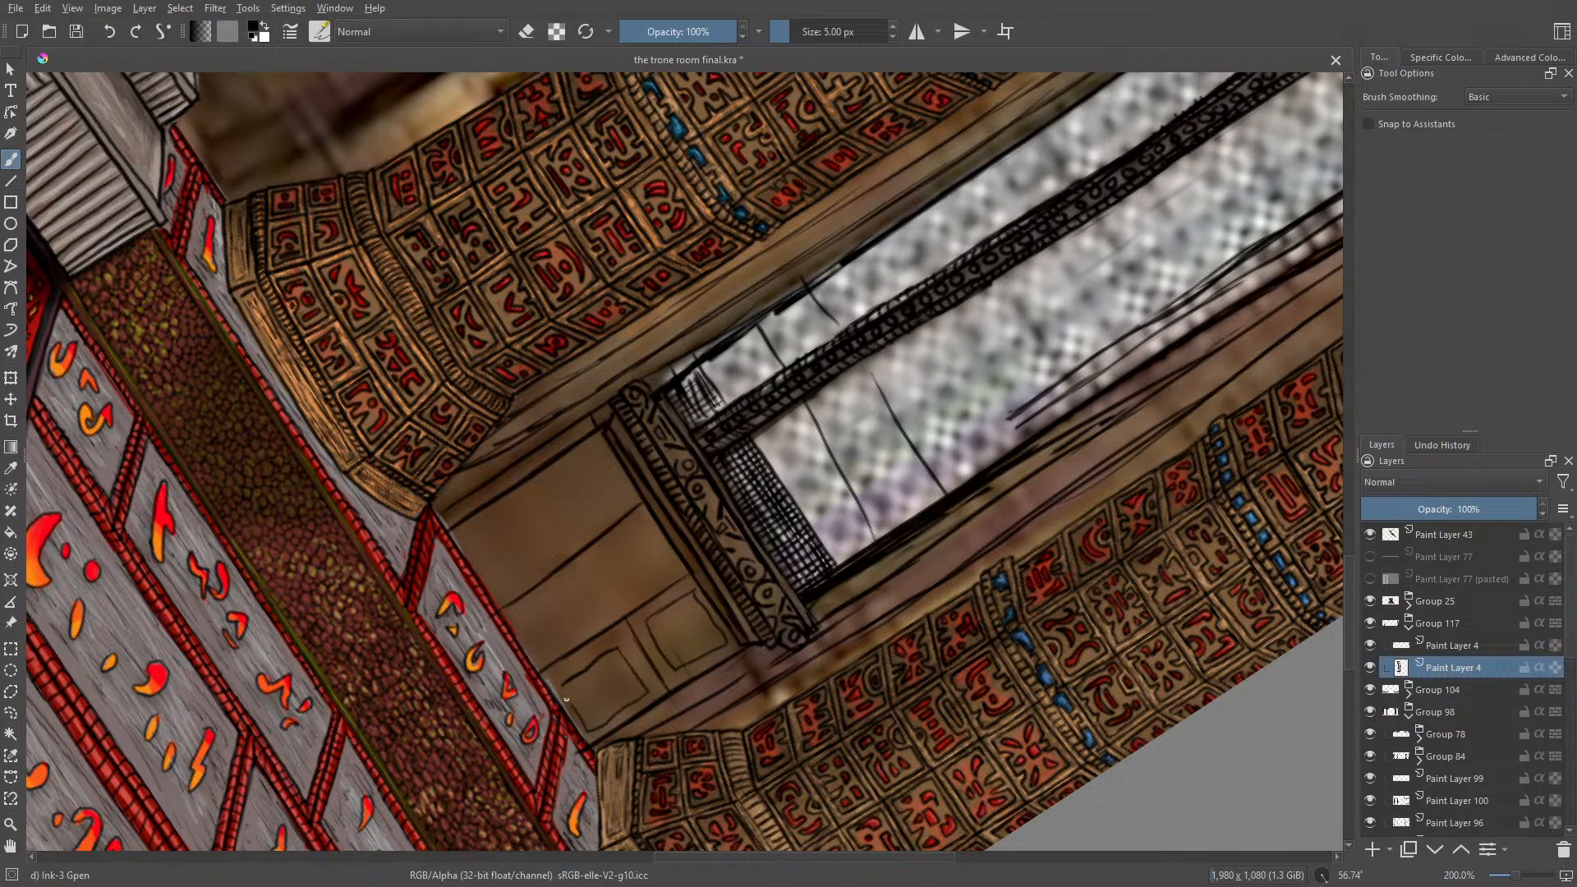
mouse_move(543, 656)
left_mouse_down()
mouse_move(522, 615)
mouse_move(580, 572)
mouse_move(608, 615)
mouse_move(536, 651)
left_mouse_up()
mouse_move(631, 617)
left_mouse_down()
mouse_move(577, 548)
mouse_move(644, 521)
mouse_move(606, 552)
mouse_move(634, 595)
mouse_move(657, 580)
mouse_move(674, 563)
mouse_move(639, 506)
mouse_move(556, 478)
mouse_move(584, 557)
mouse_move(536, 474)
mouse_move(554, 474)
mouse_move(586, 521)
mouse_move(611, 505)
mouse_move(595, 452)
mouse_move(552, 470)
mouse_move(579, 483)
mouse_move(467, 538)
mouse_move(500, 583)
mouse_move(560, 552)
left_mouse_up()
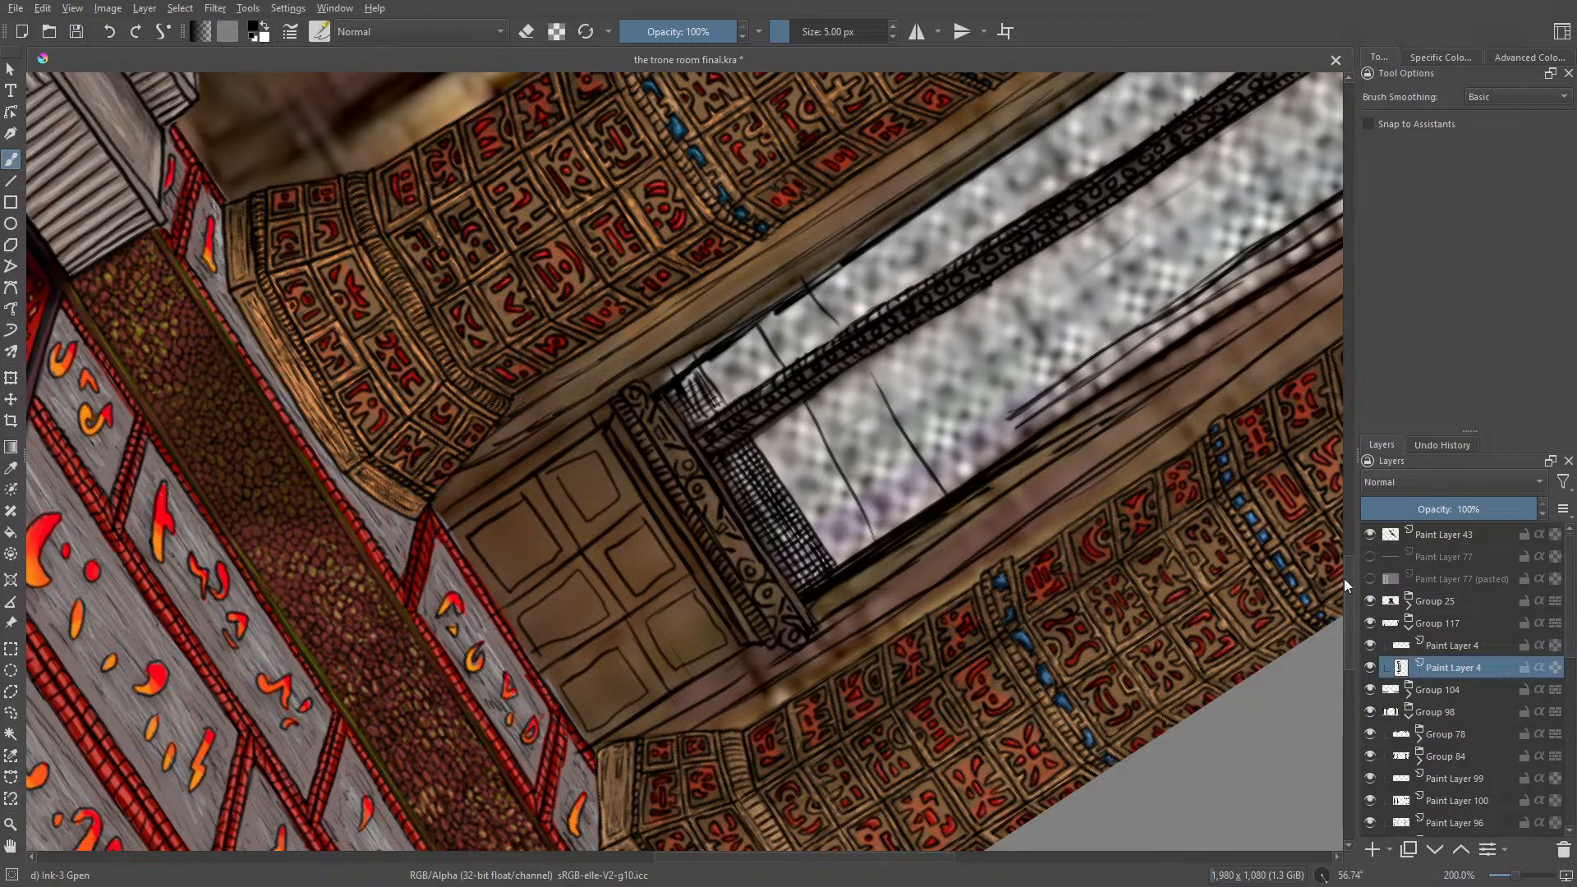
Step: Rotate the canvas to about 180° and zoom out to 66.7% to review the inked window within the painting
scroll(1344, 579, "up", 3)
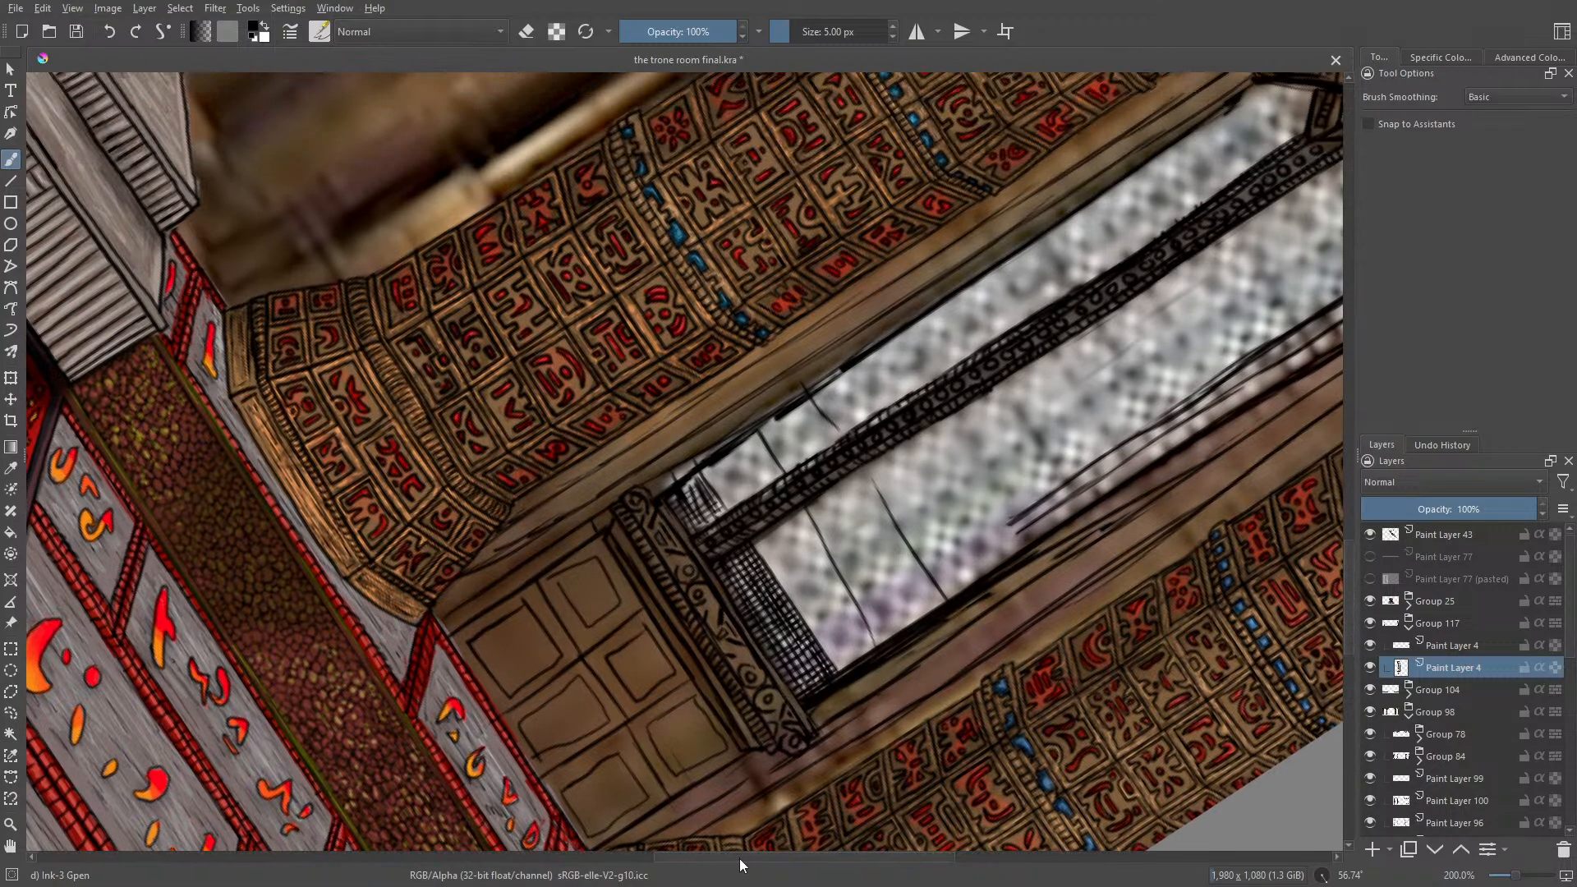
left_click_drag(740, 859, 841, 865)
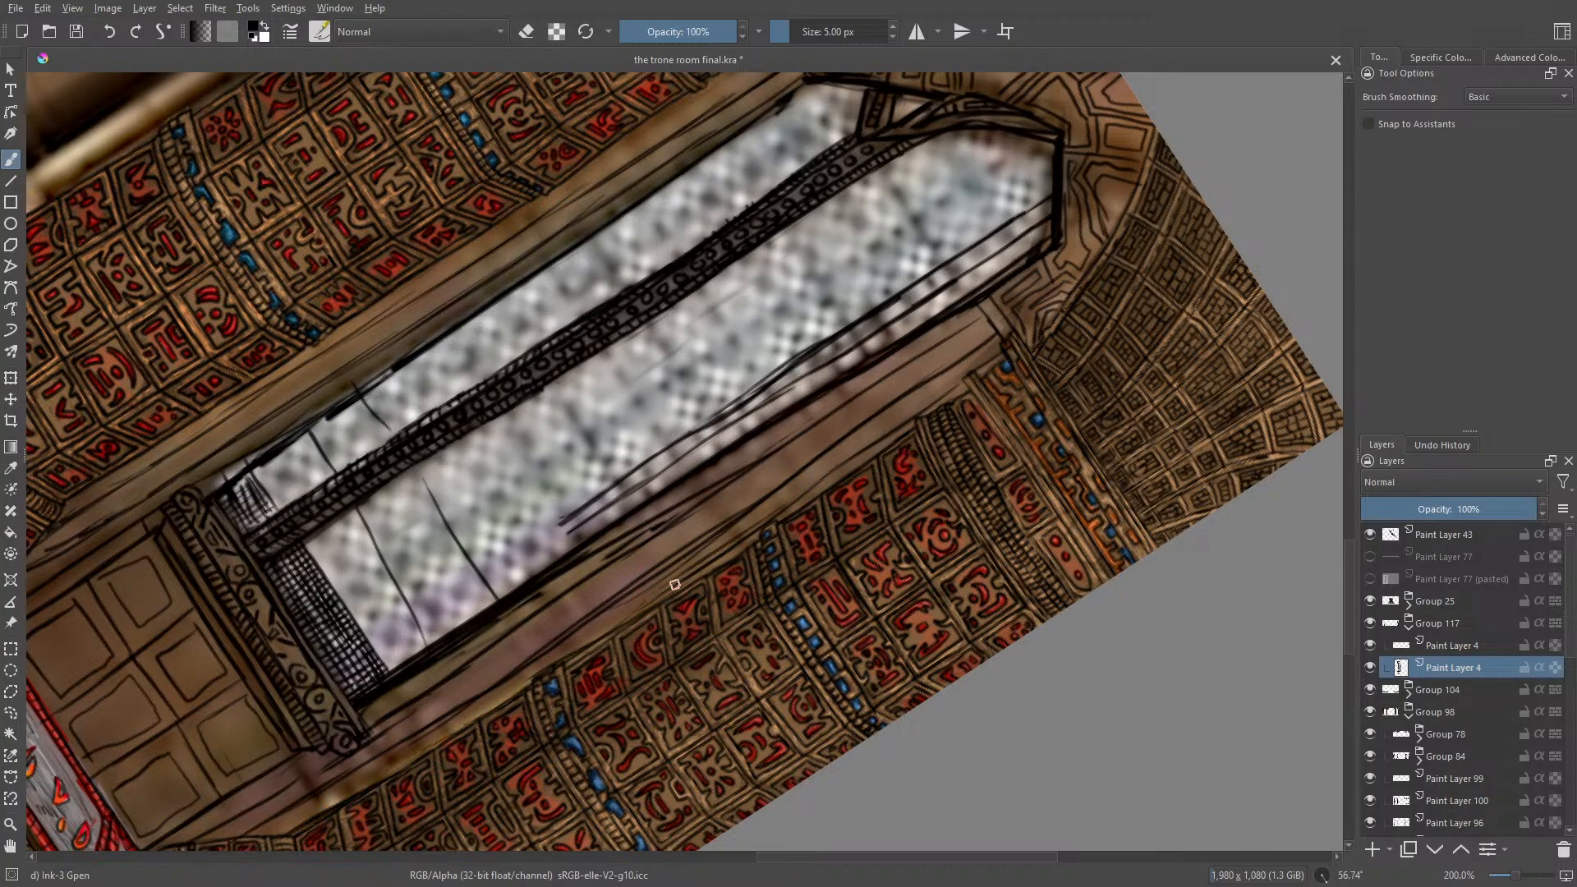
right_click(516, 345)
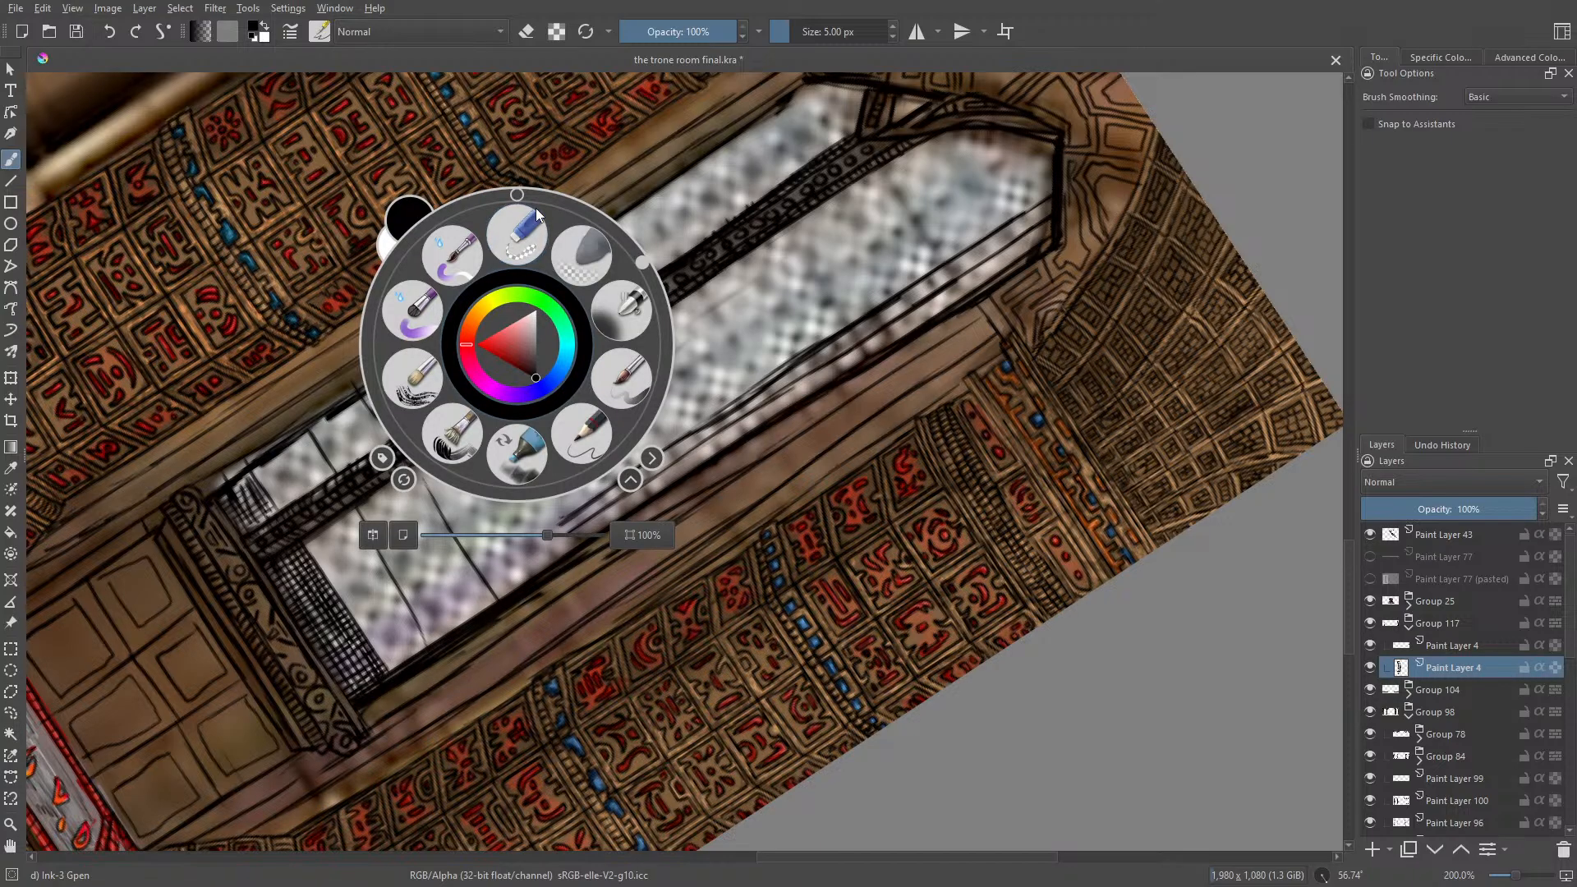
left_click_drag(639, 258, 516, 496)
left_click(331, 149)
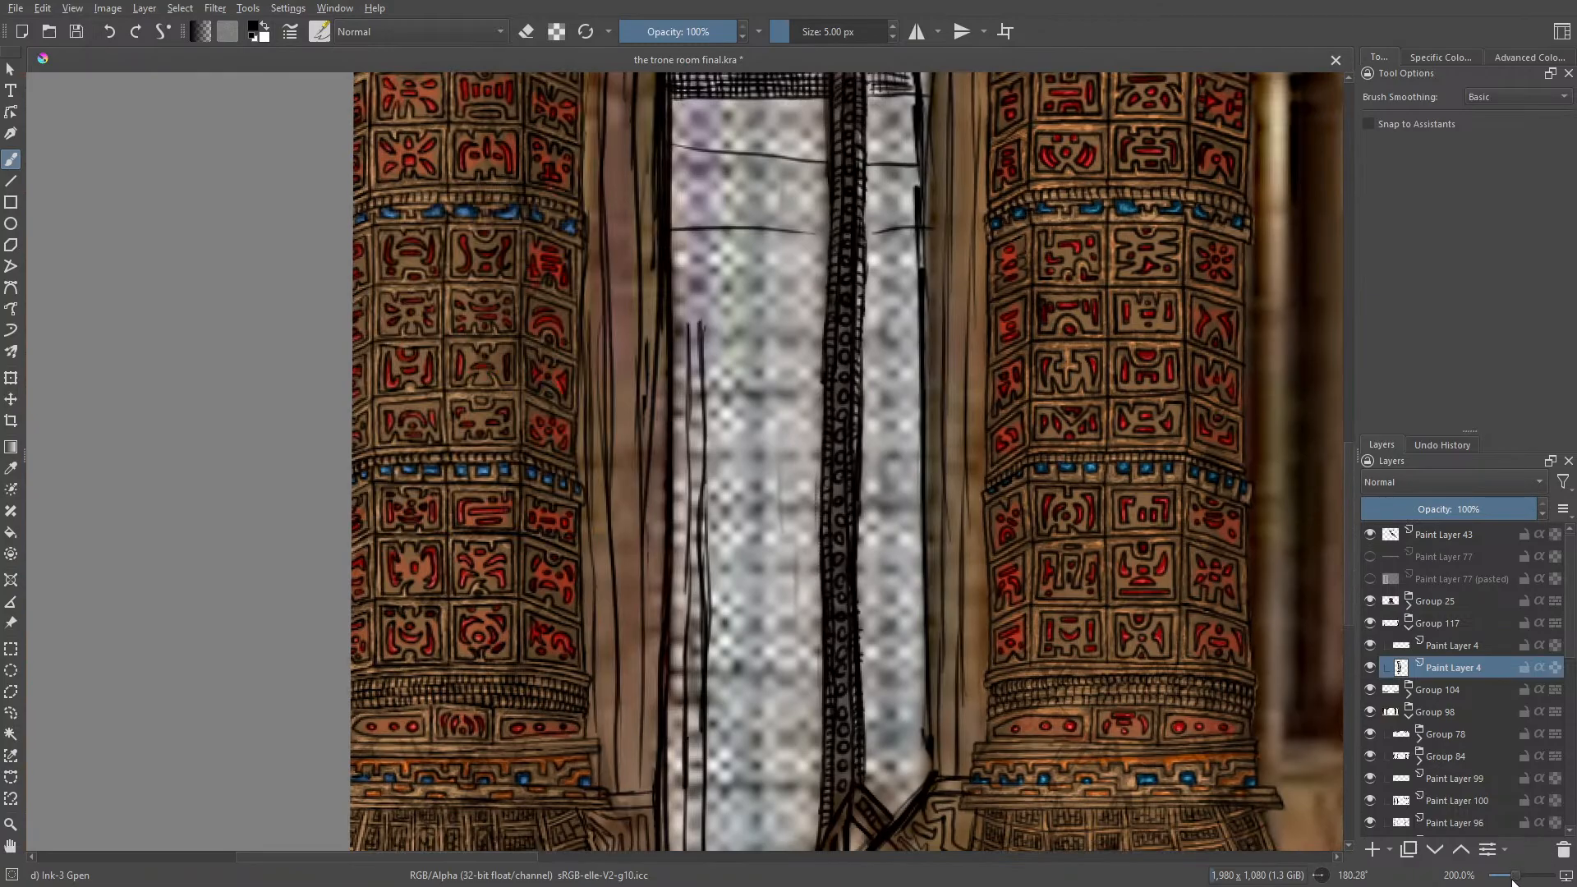
left_click_drag(1516, 876, 1510, 876)
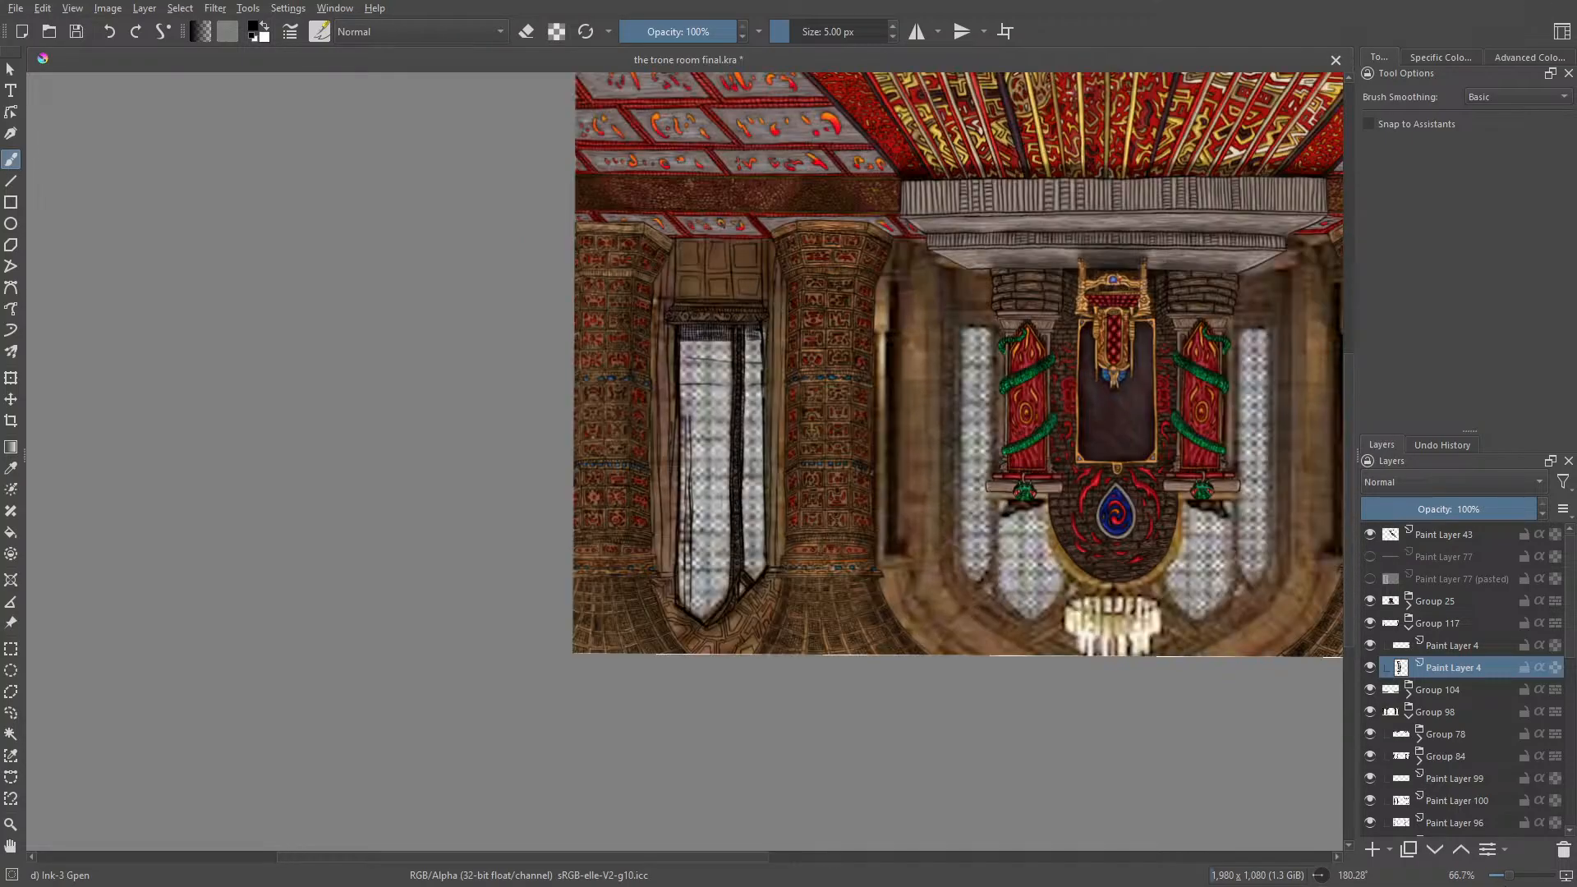
Step: Duplicate the window's line-art layer, the lower Paint Layer 4, inside Group 117
right_click(1427, 659)
left_click(1432, 677)
right_click(1432, 677)
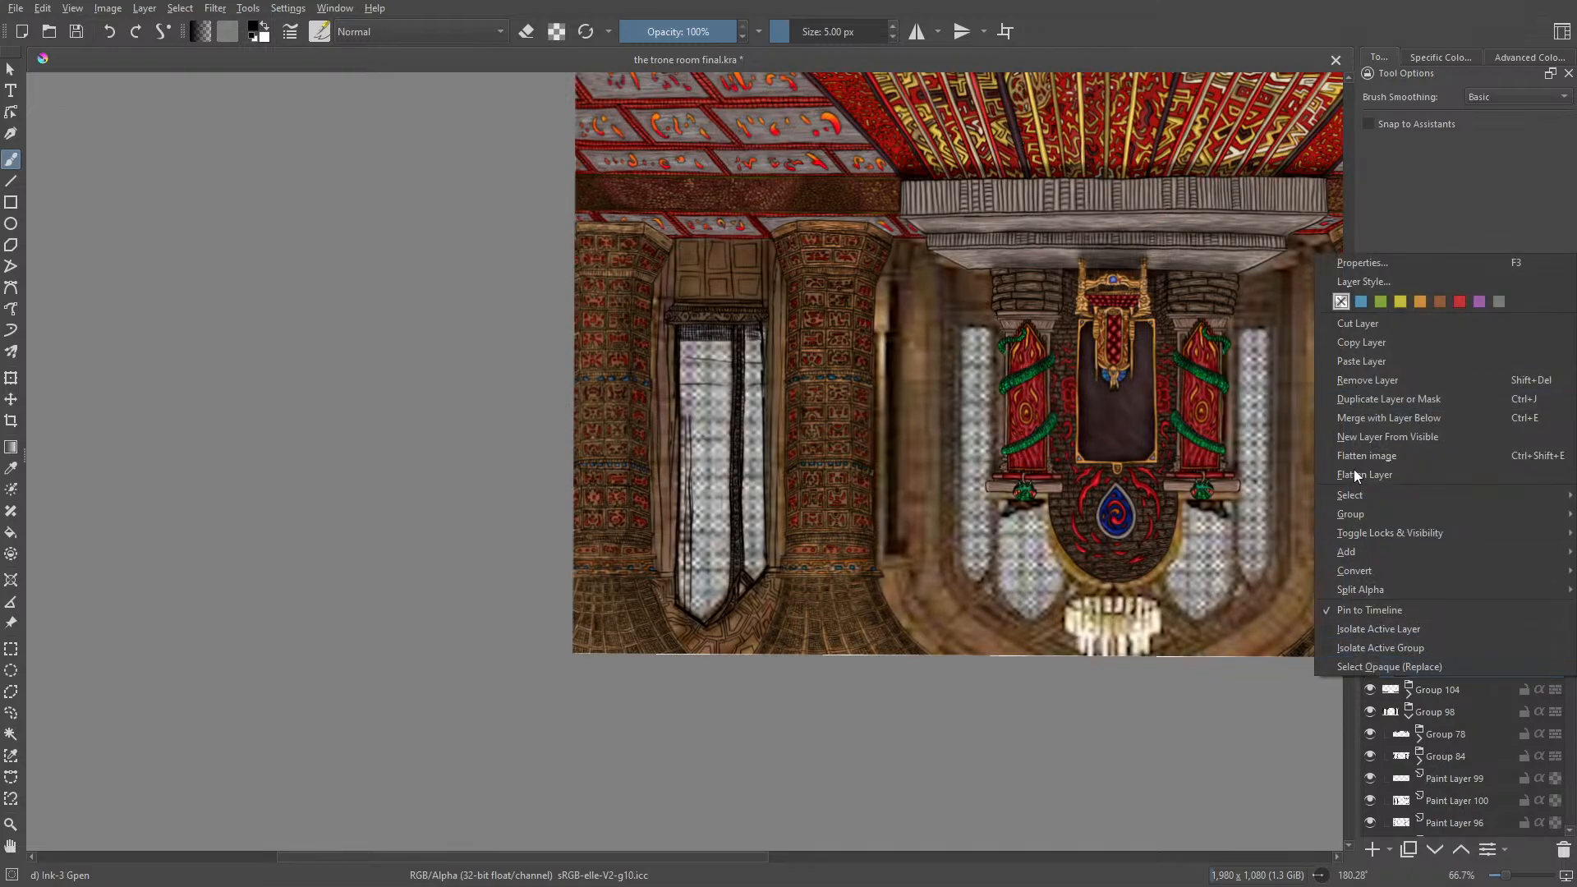
left_click(1431, 681)
left_click(1425, 668)
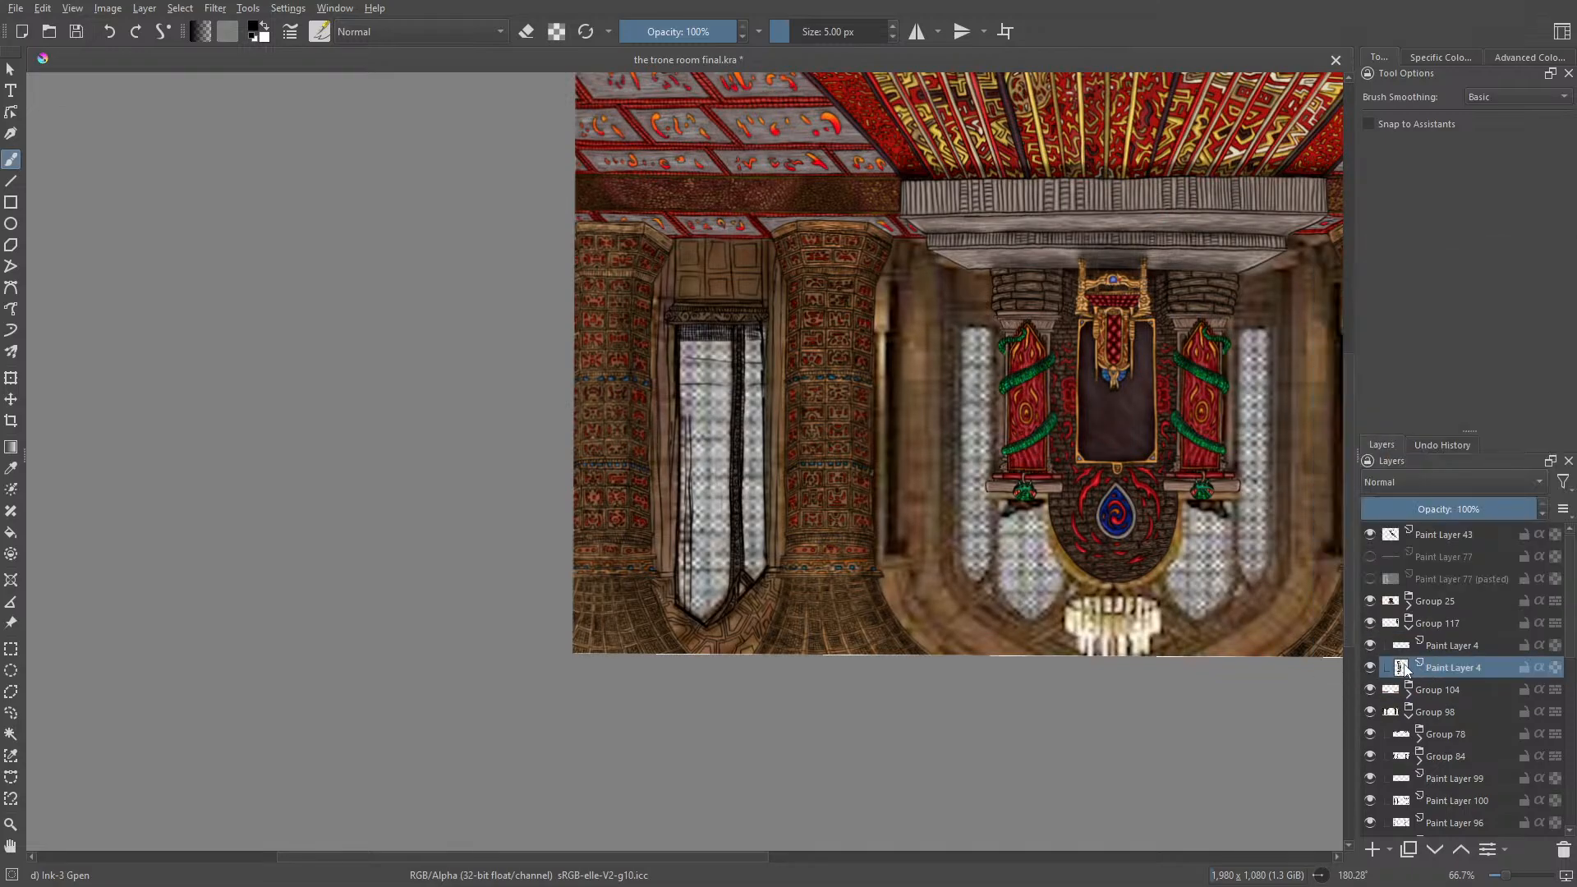
left_click(1372, 668)
left_click(1373, 668)
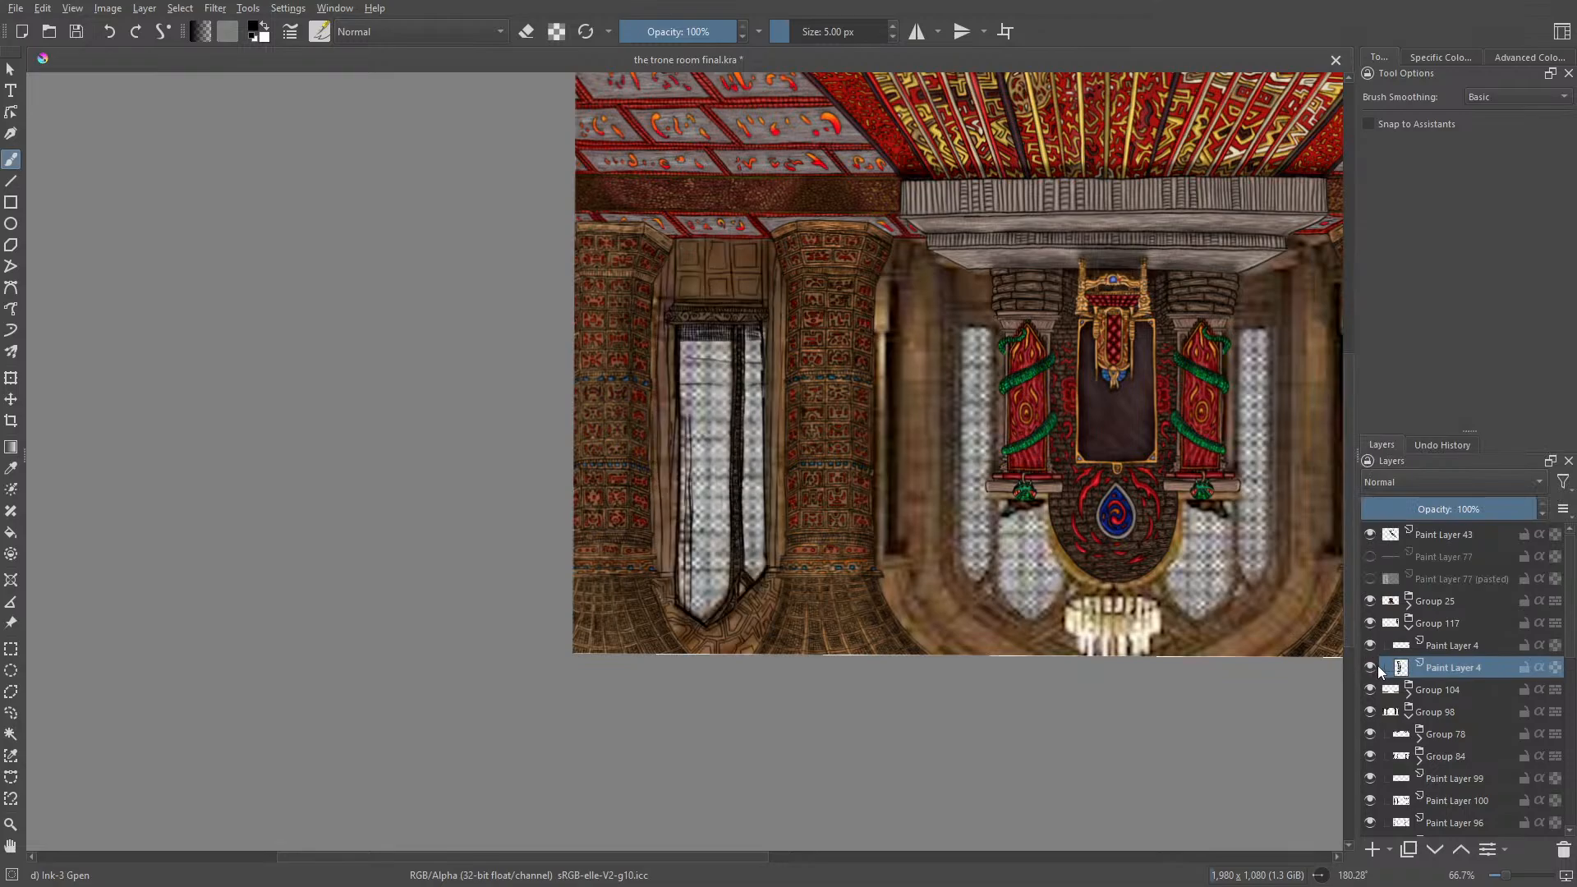
right_click(1433, 667)
left_click(1348, 332)
right_click(1435, 668)
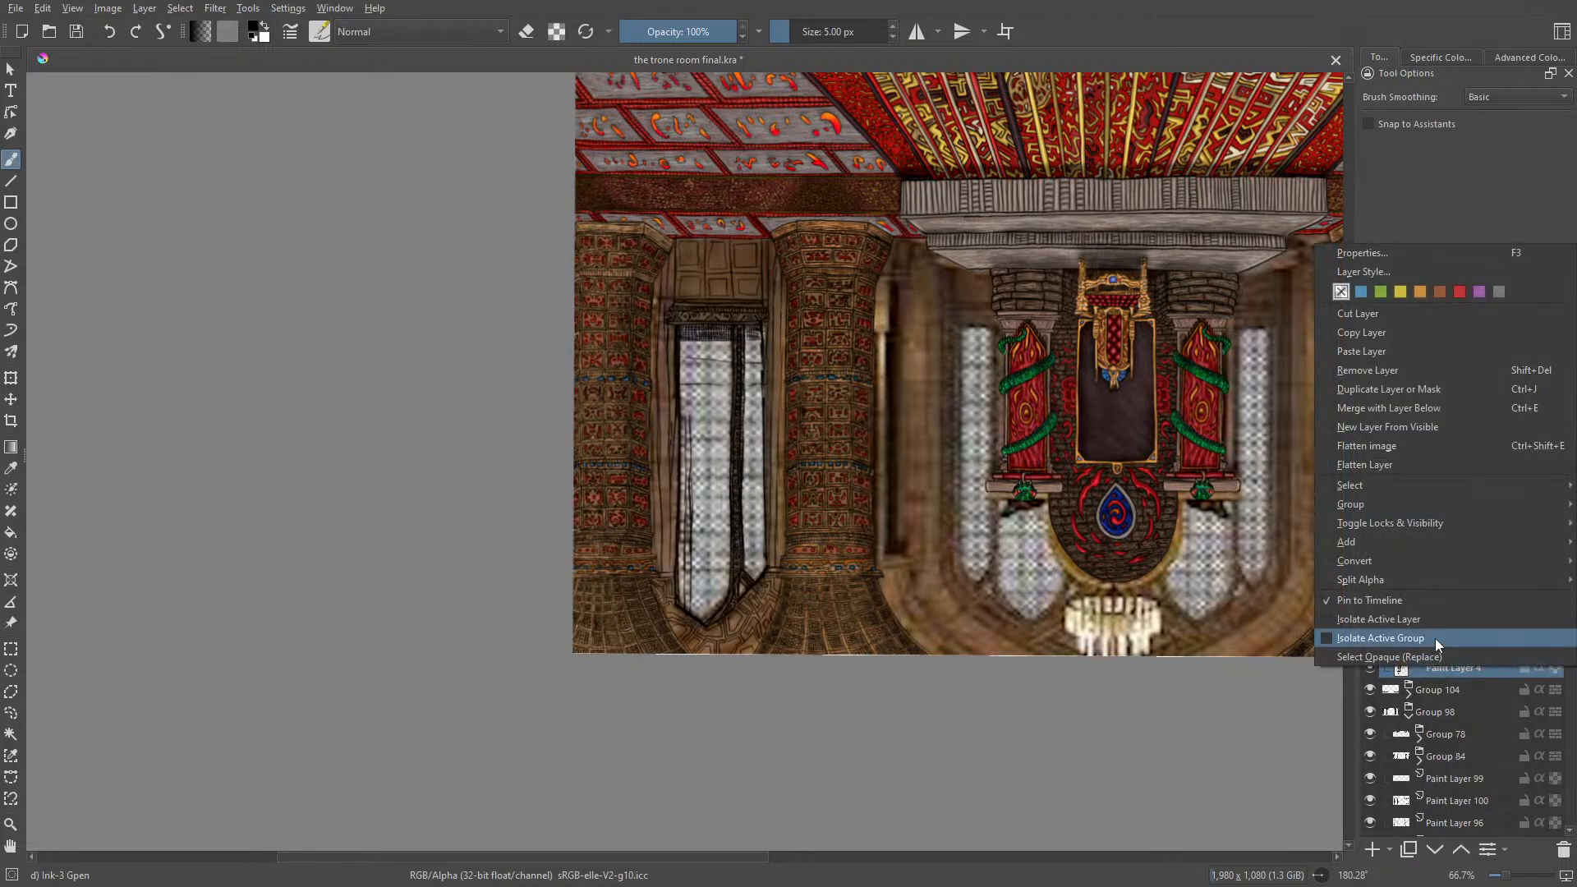
left_click(1349, 332)
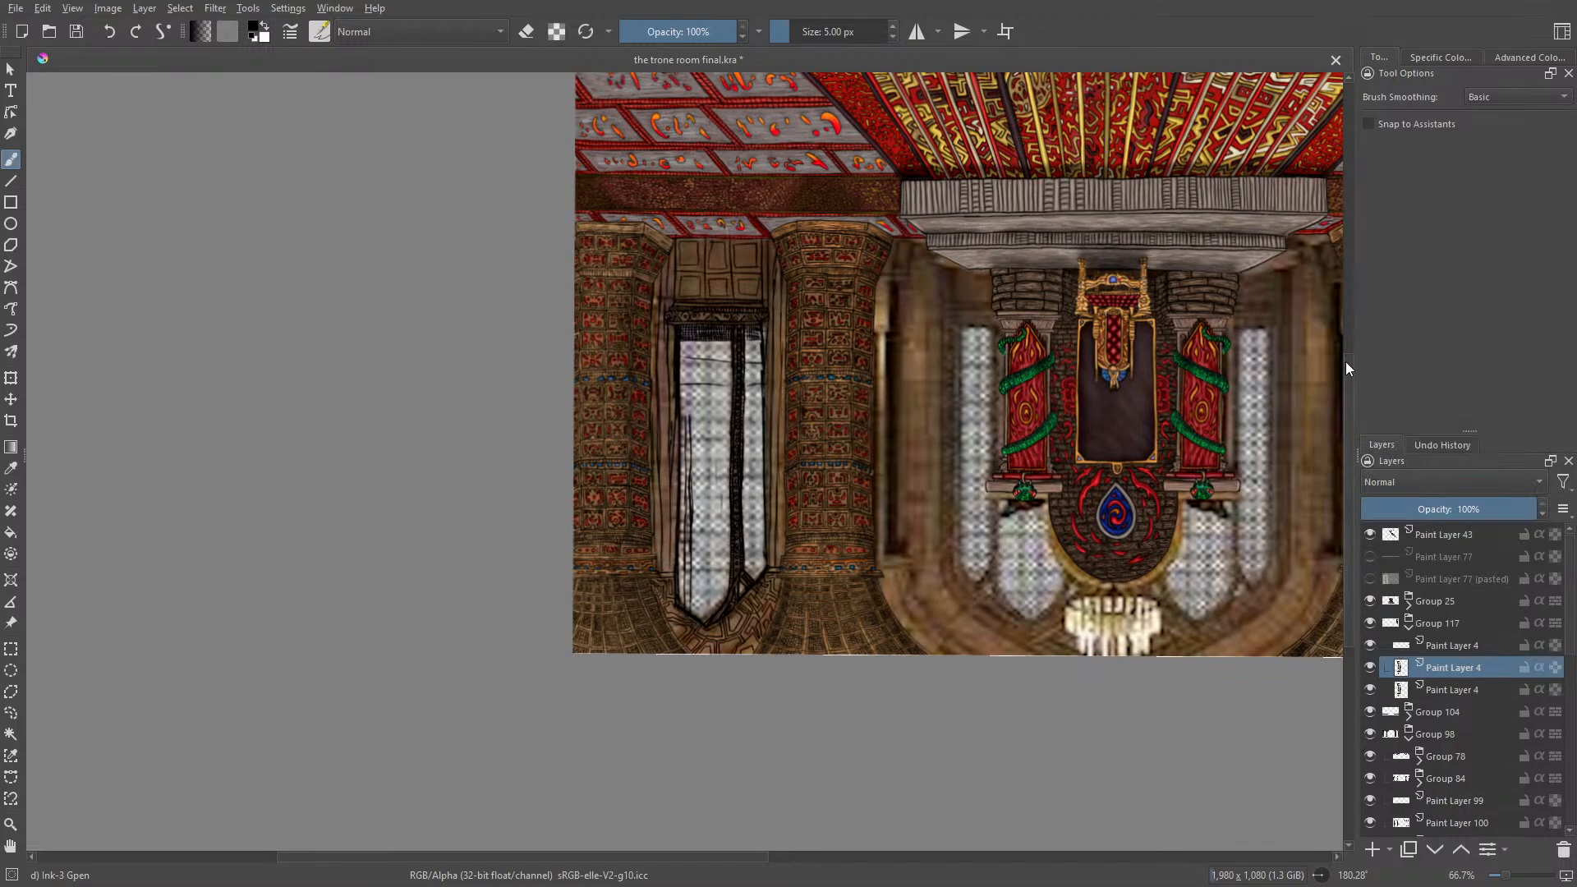
Step: Mirror the duplicated window layer horizontally onto the opposite side of the painting and hide the Paint Layer 4 above it
left_click(145, 8)
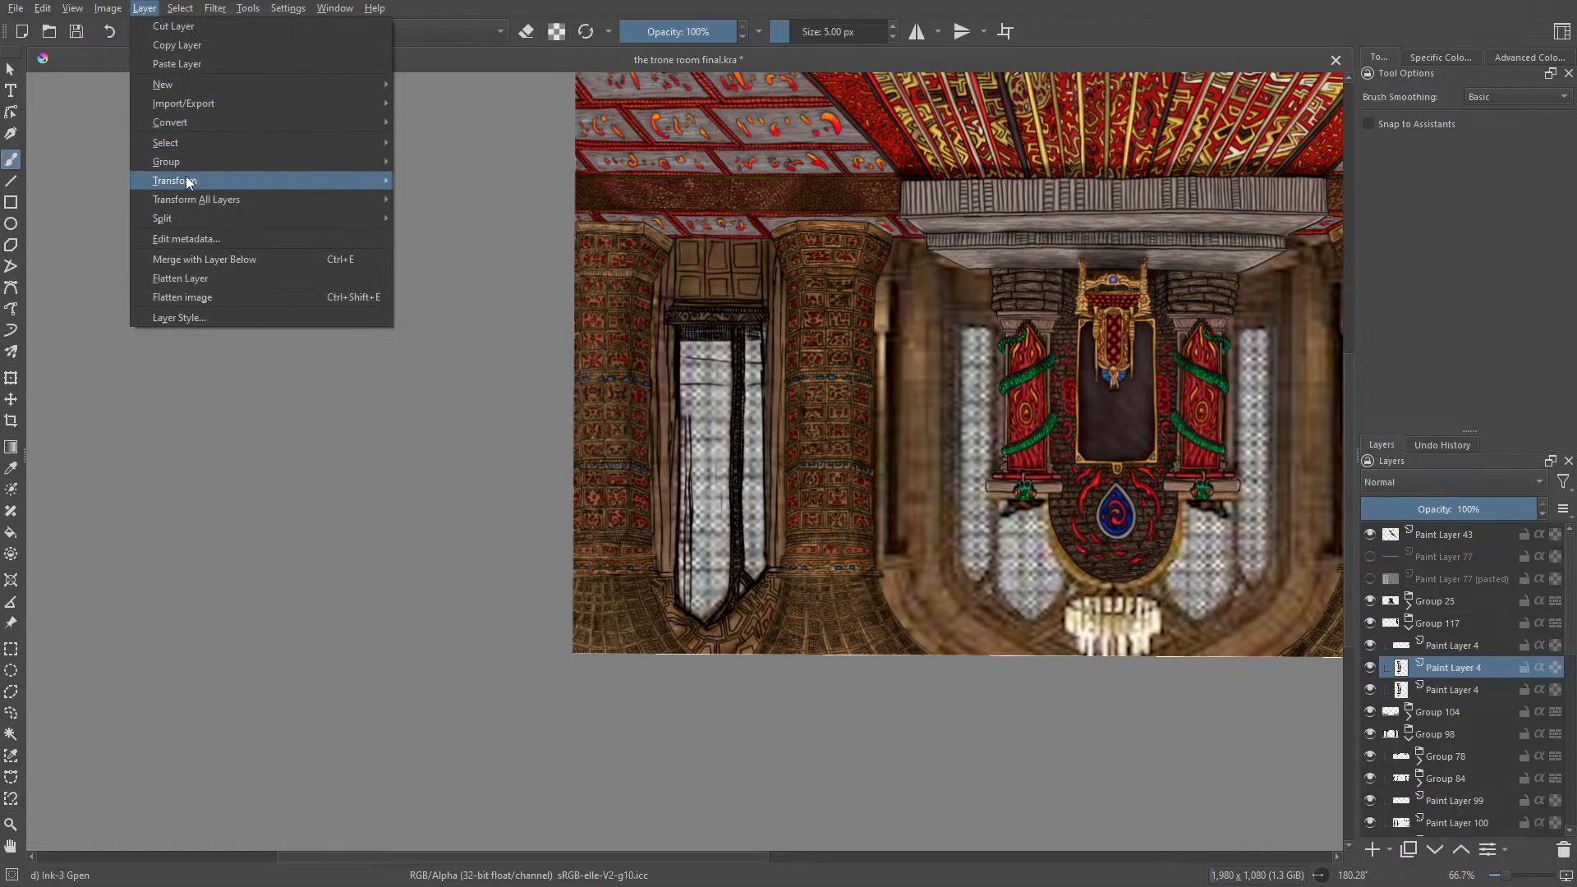
mouse_move(189, 182)
left_click(430, 182)
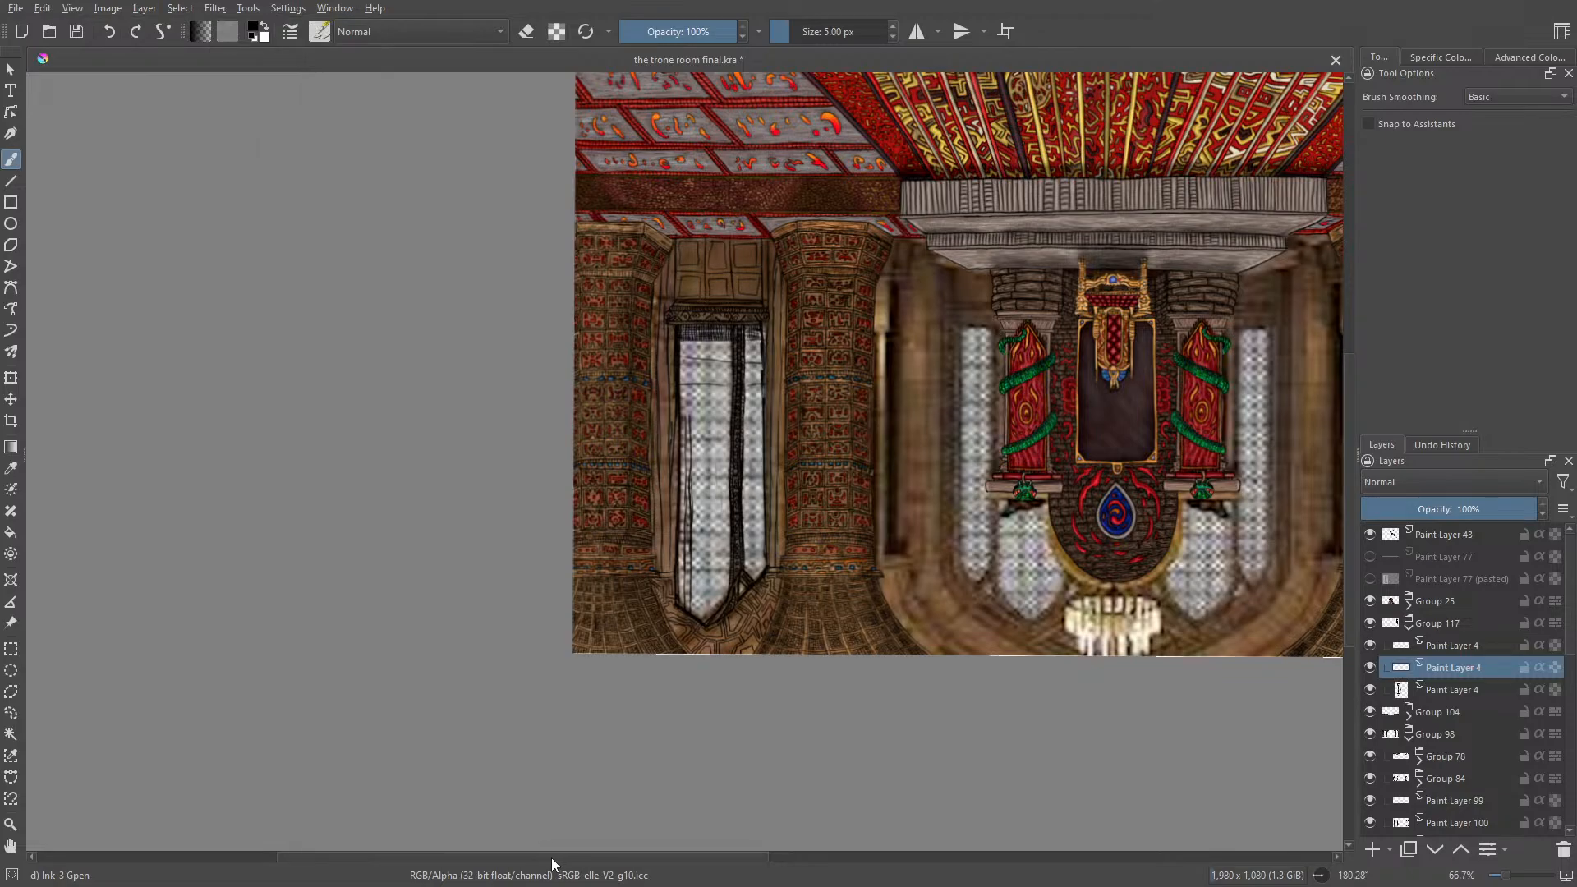
left_click_drag(551, 858, 756, 839)
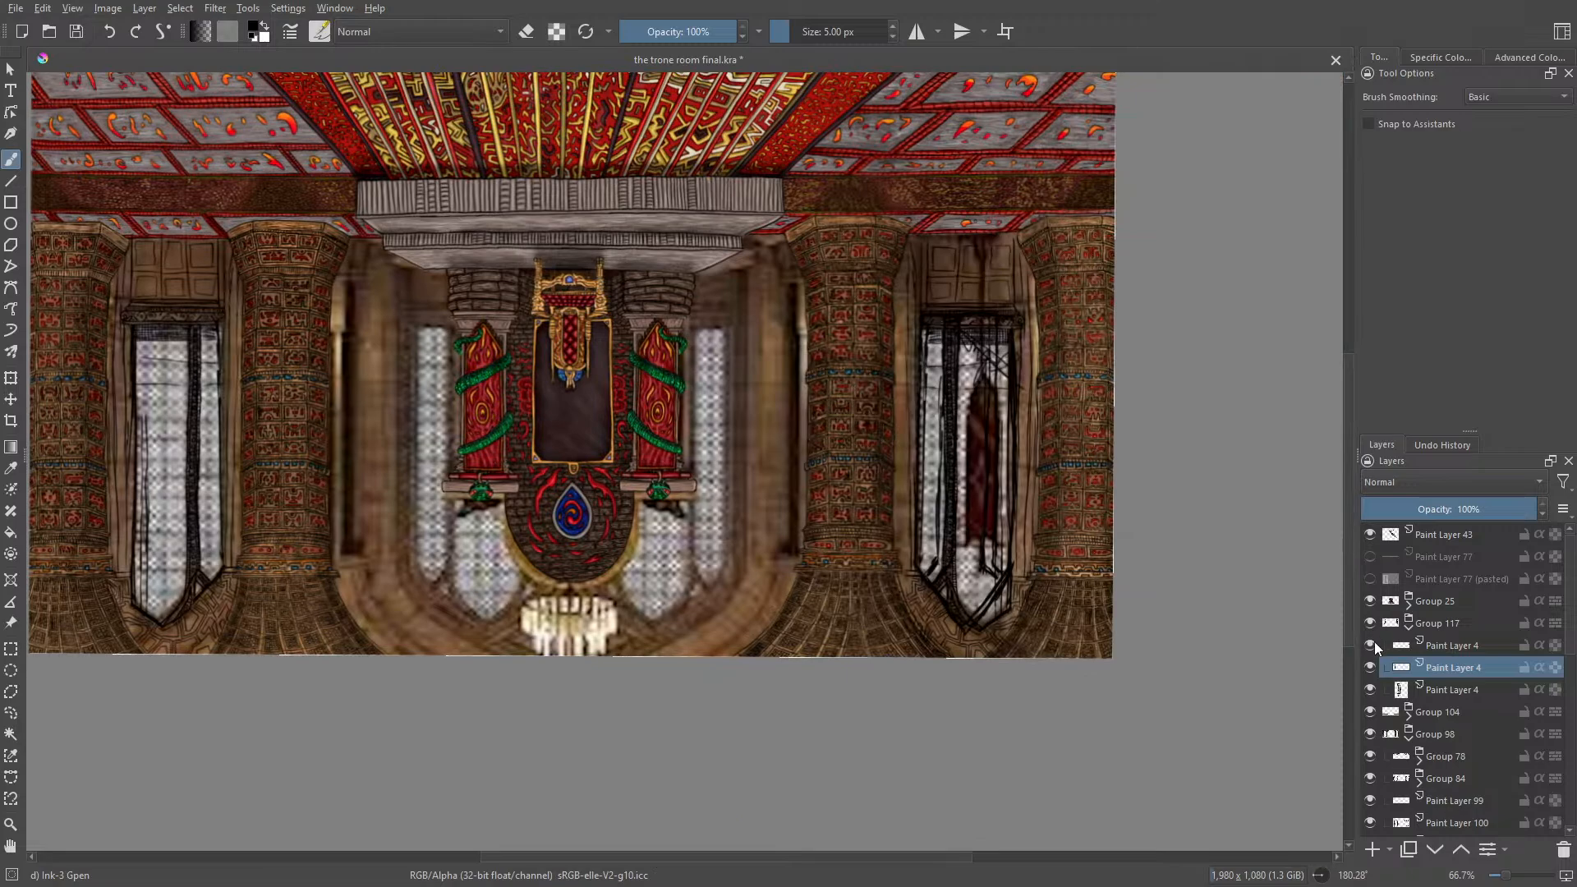
left_click(1370, 644)
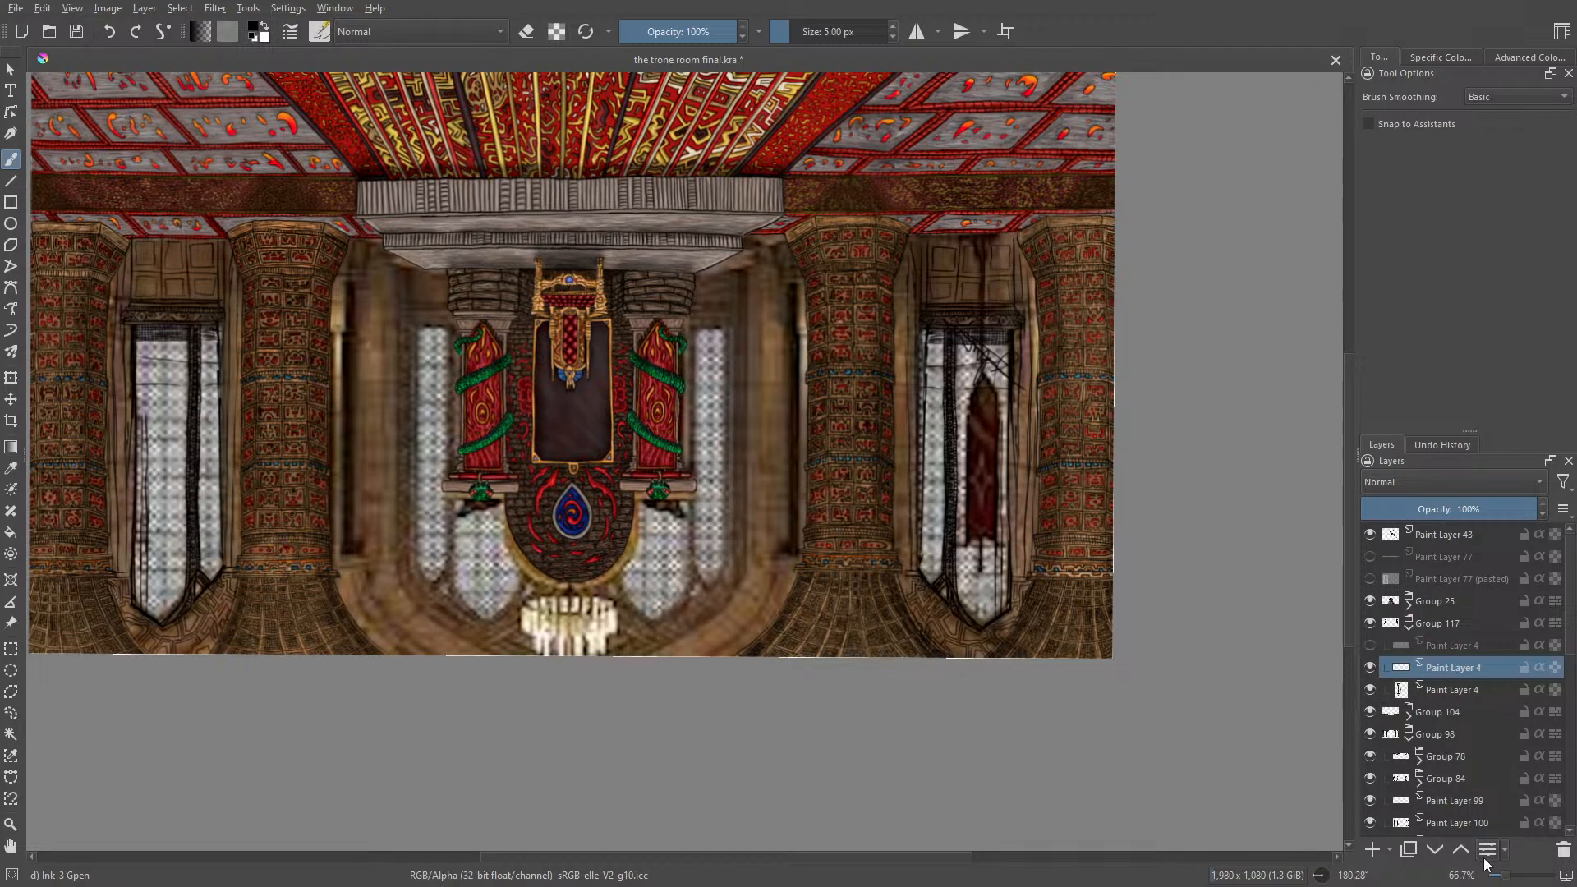
Step: Move the mirrored window line art to x 139 px, y -7 px, fitting it between the two columns
left_click_drag(1504, 876, 1515, 876)
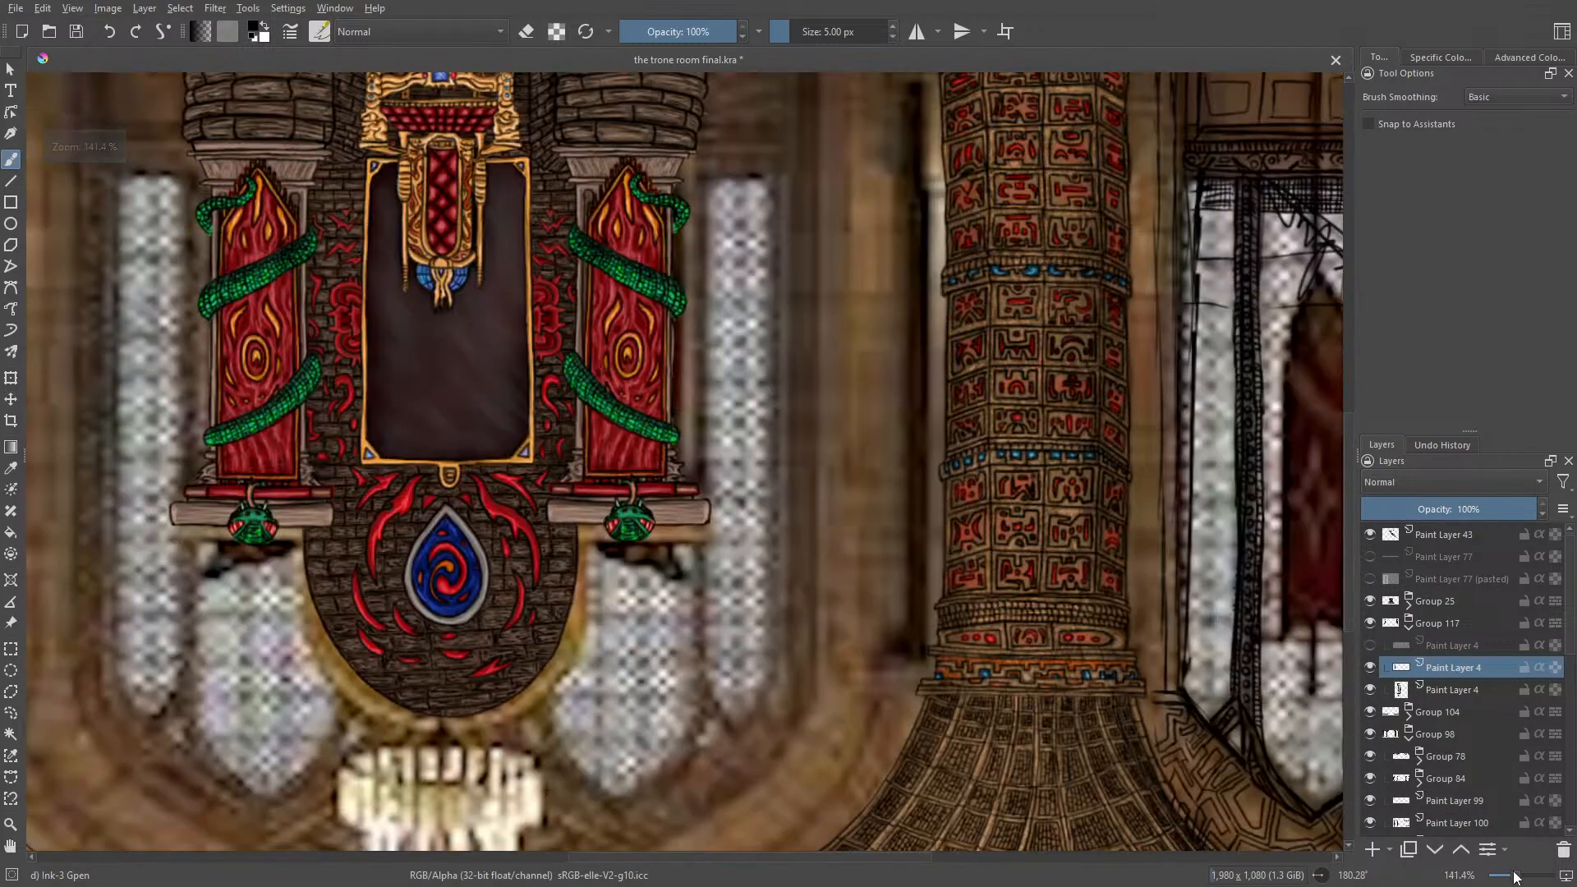
left_click_drag(791, 859, 909, 860)
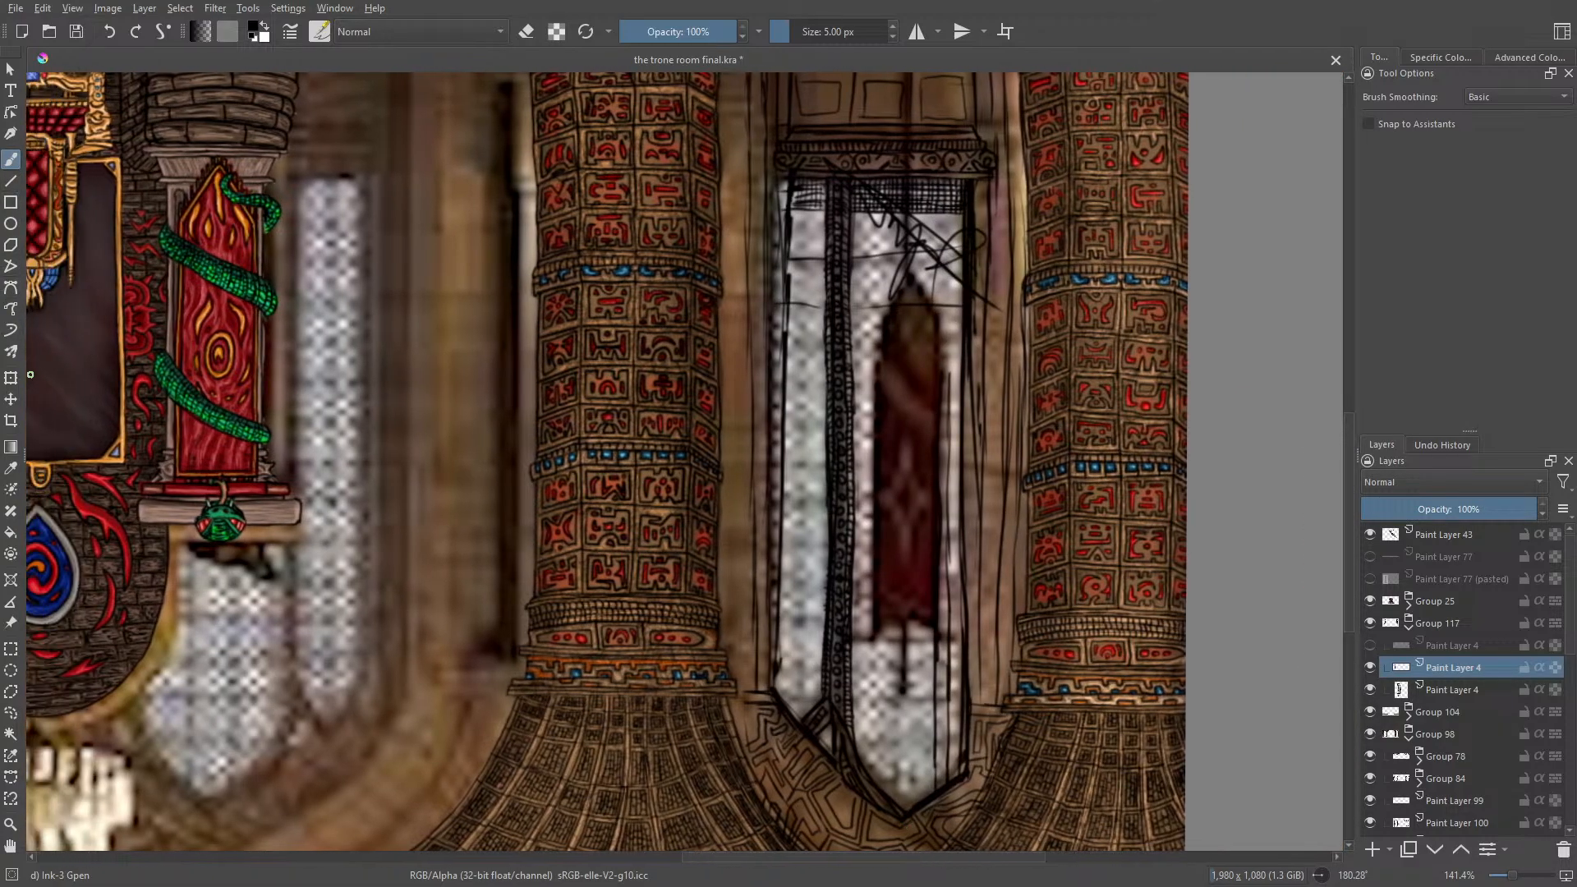
left_click(11, 400)
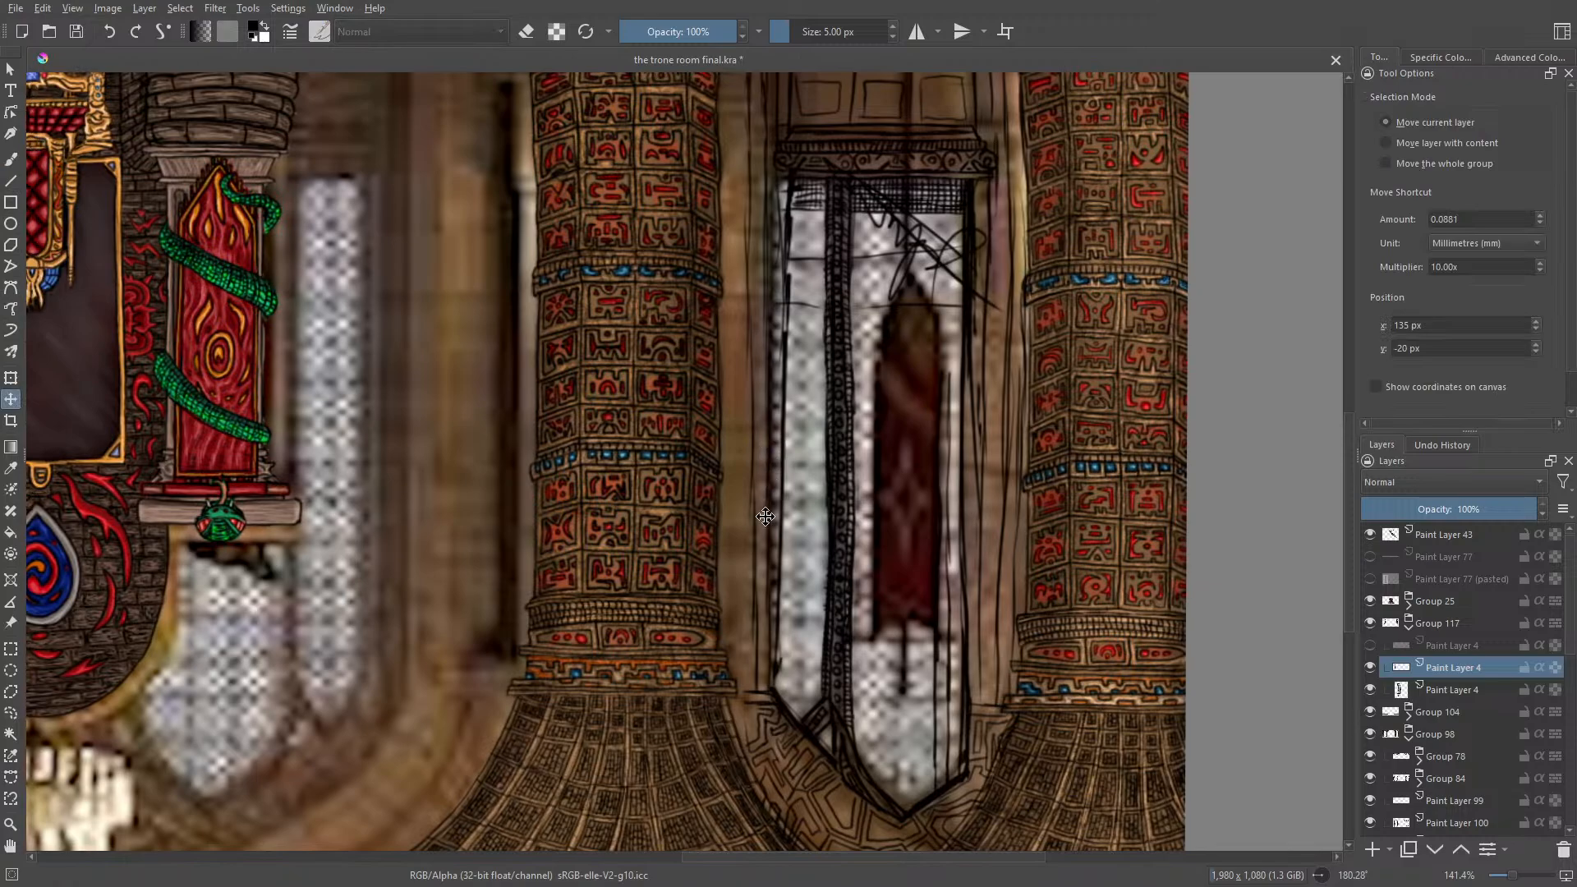
left_click_drag(762, 548, 759, 526)
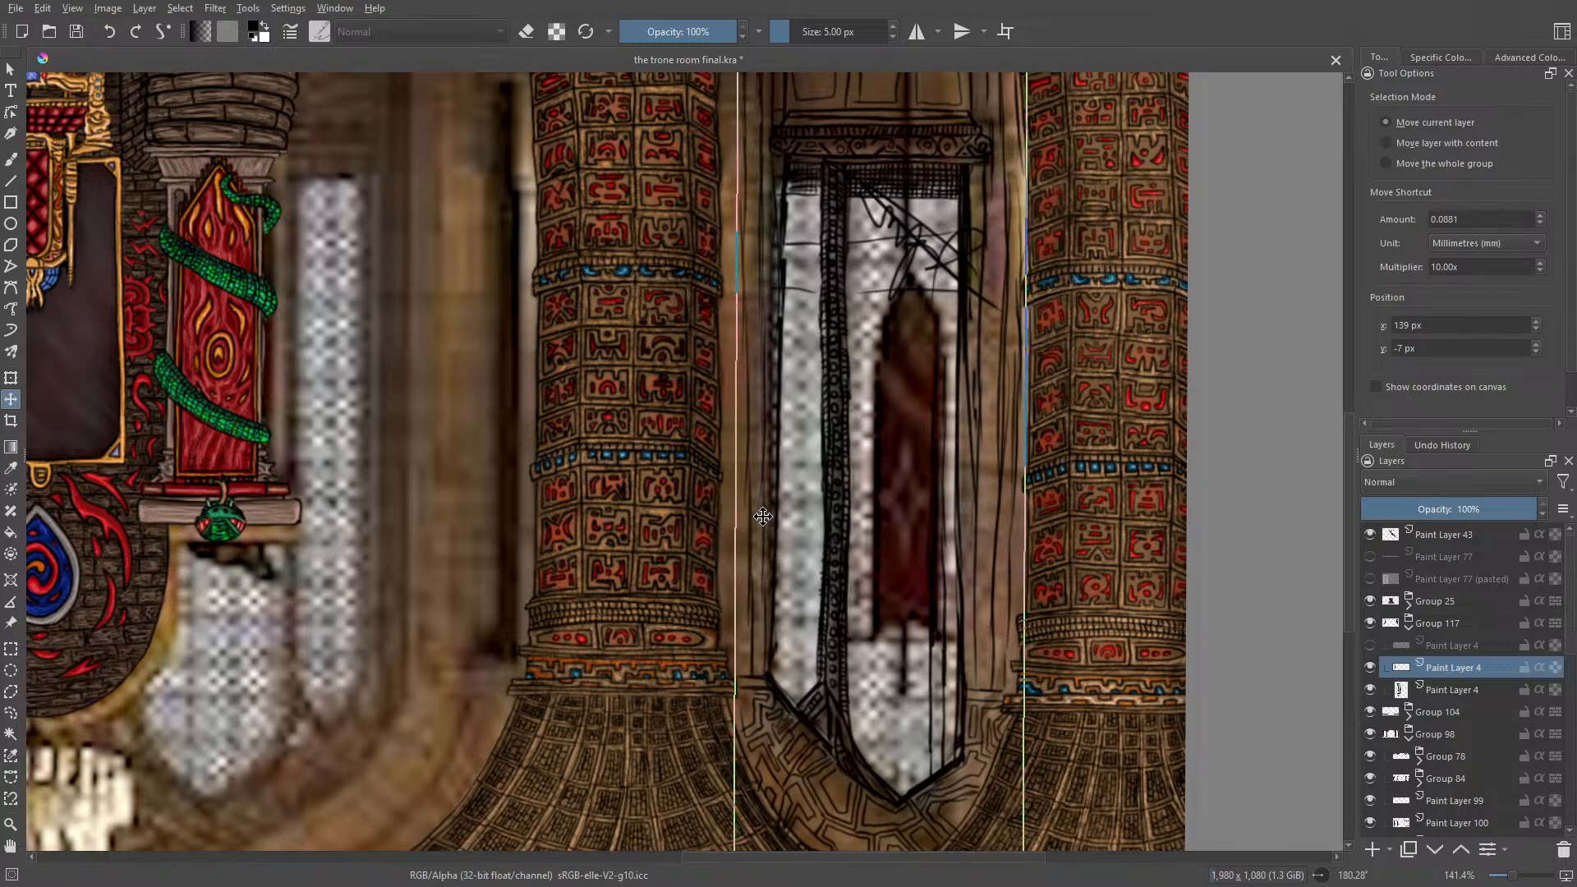
Step: Ink long vertical lines on the wall strips on both sides of the mirrored window, extending them along the neighbouring columns
left_click(12, 158)
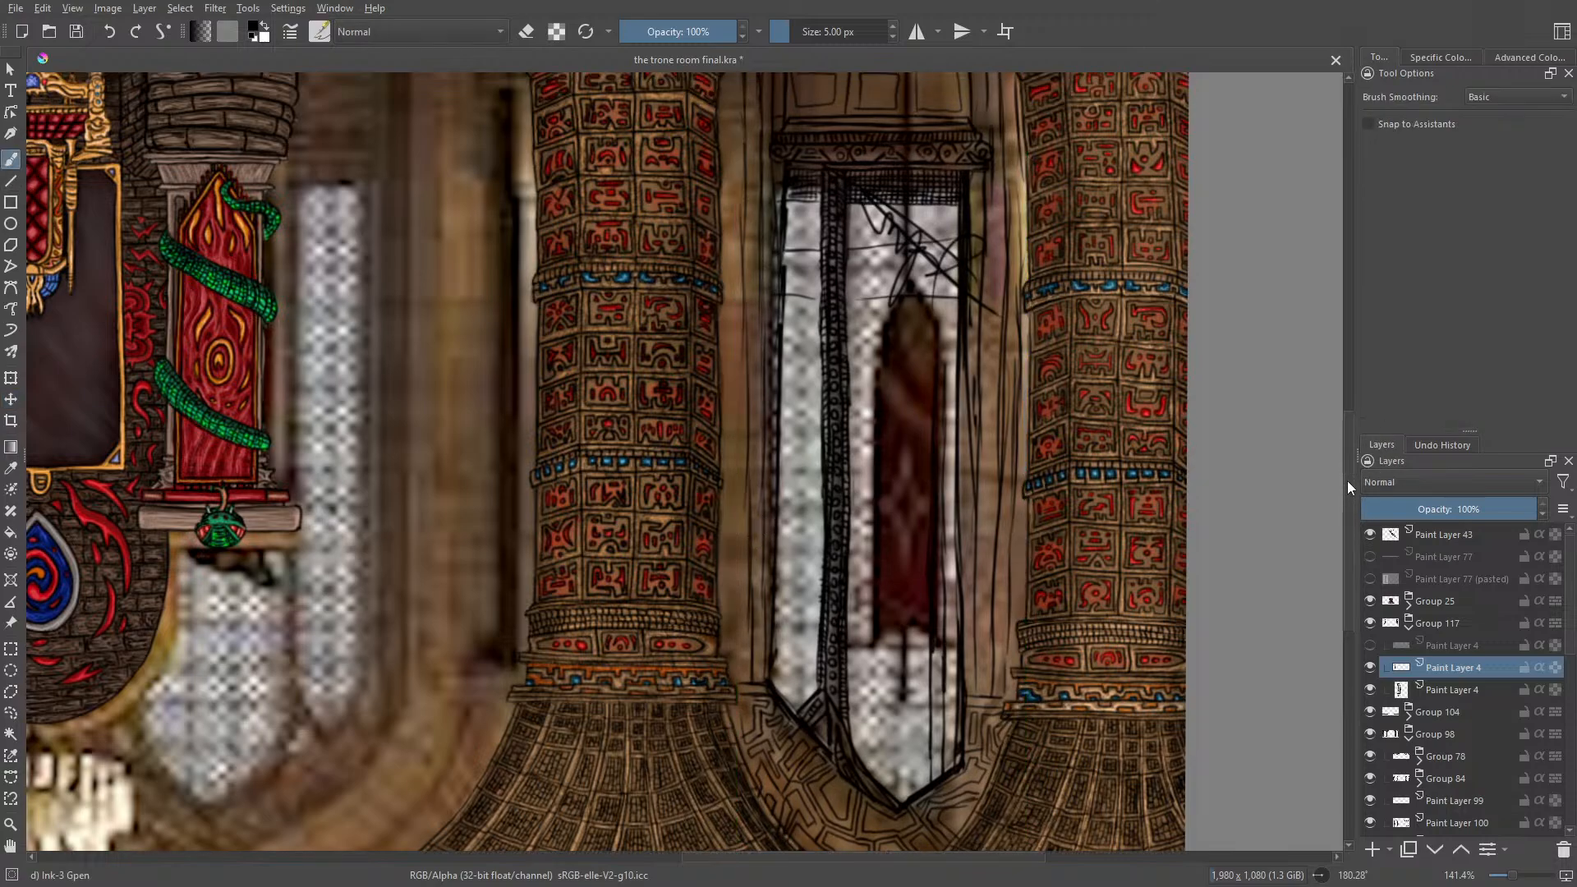
left_click_drag(1347, 481, 1346, 449)
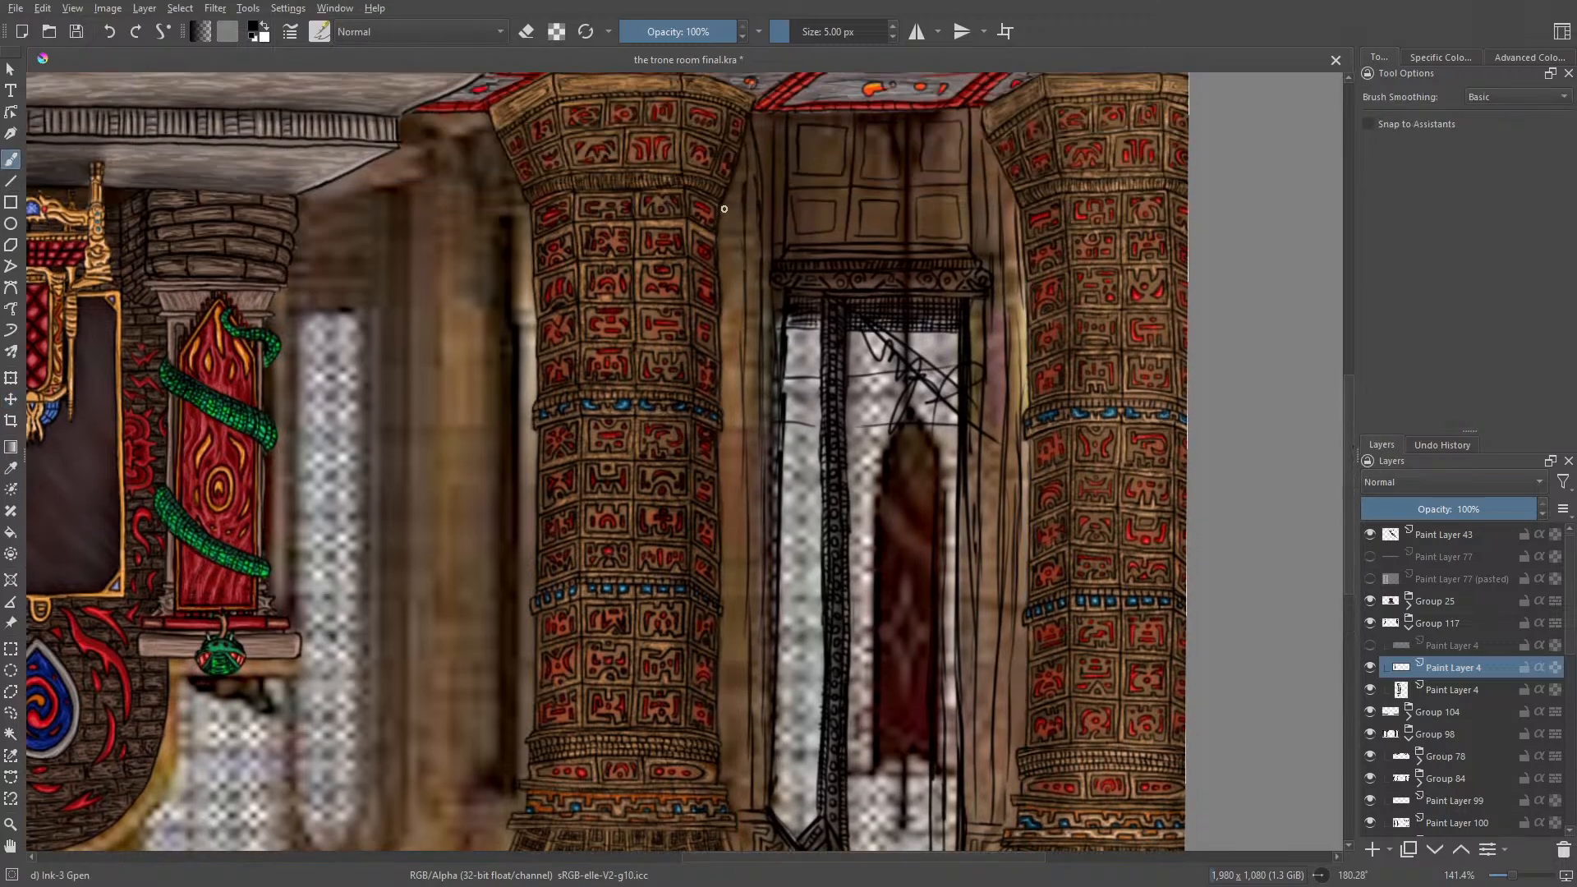
left_click_drag(724, 208, 727, 609)
left_click_drag(729, 532, 728, 789)
left_click_drag(740, 154, 745, 197)
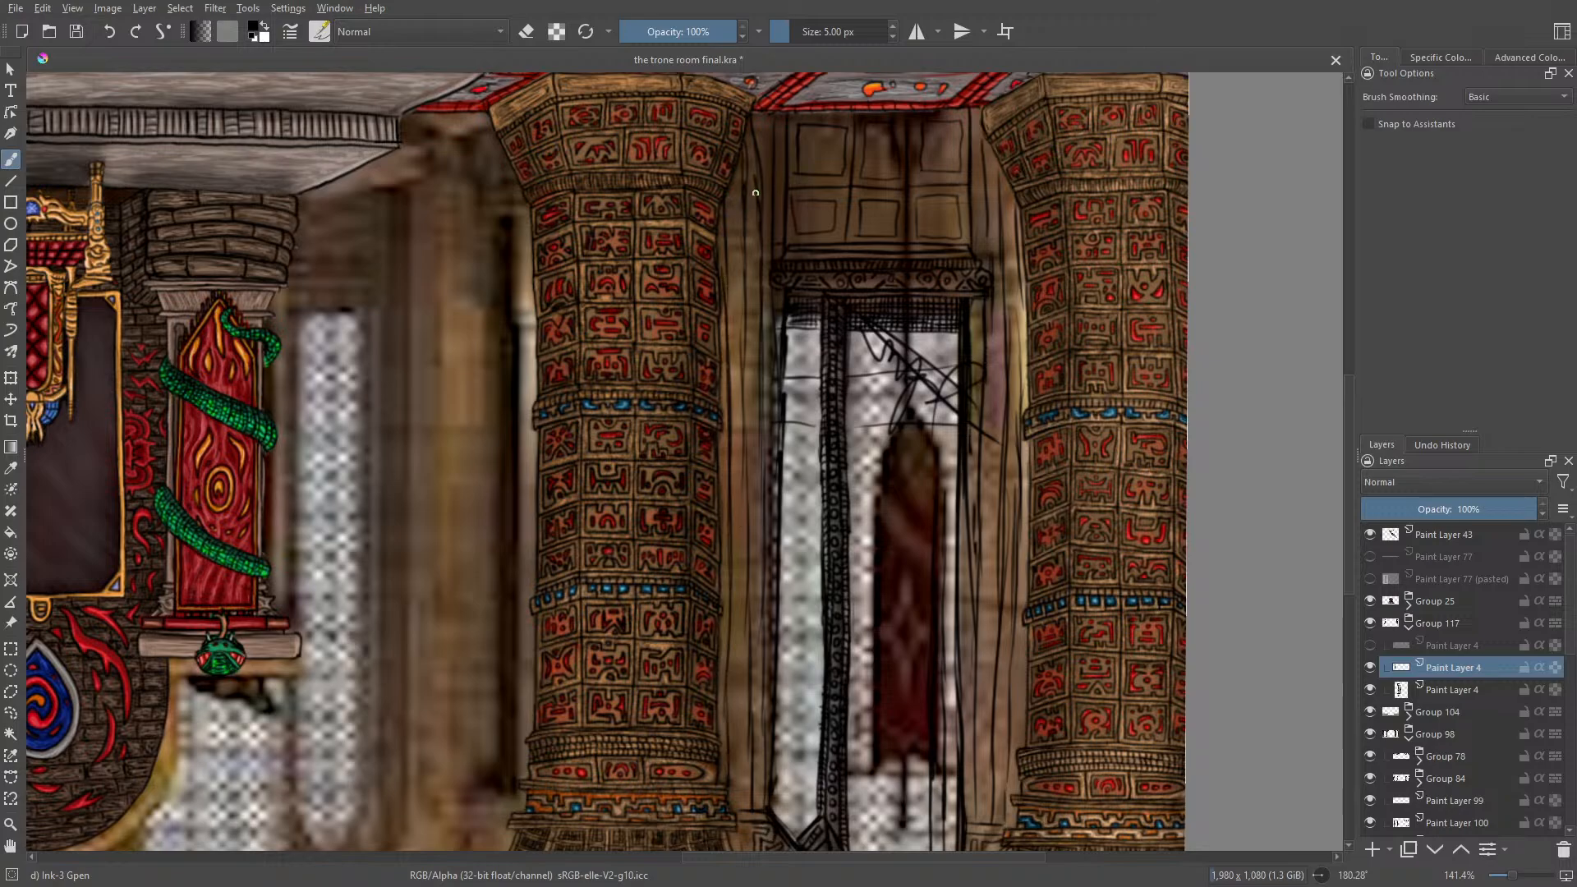
left_click_drag(756, 112, 761, 202)
left_click_drag(988, 253, 984, 134)
mouse_move(986, 371)
left_mouse_down()
mouse_move(988, 302)
mouse_move(990, 434)
mouse_move(1011, 447)
mouse_move(1020, 217)
left_mouse_up()
left_click_drag(1006, 572, 1012, 794)
mouse_move(999, 572)
left_mouse_down()
mouse_move(992, 824)
mouse_move(1010, 833)
left_mouse_up()
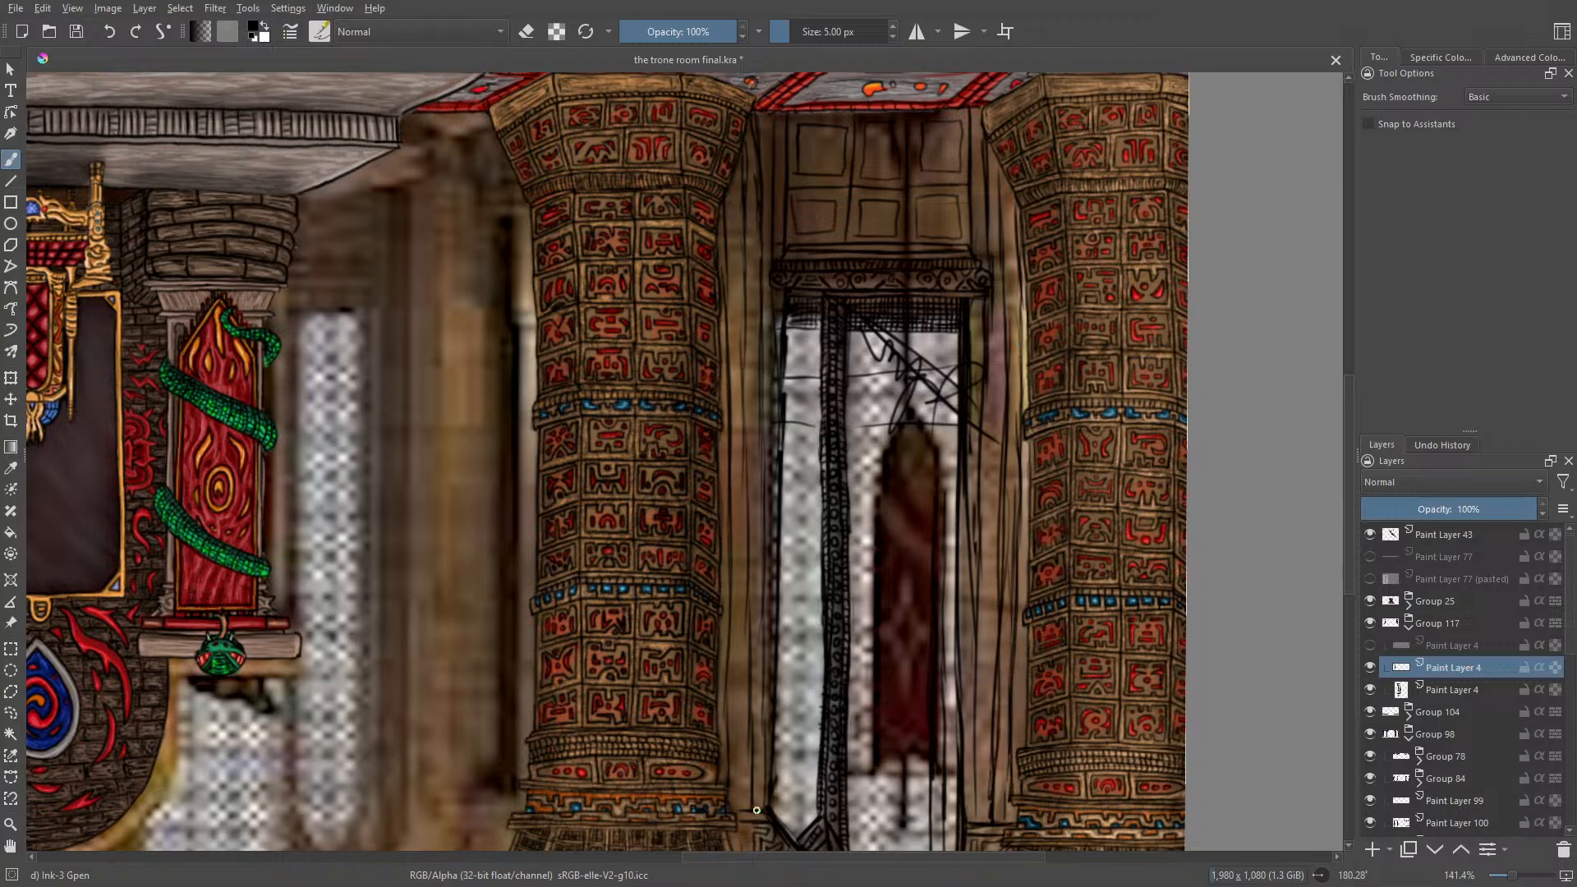
left_click_drag(757, 810, 730, 814)
Step: Reset the canvas rotation to 0° and ink the panel's edge beneath the sill and short horizontal lines across the right wall strip
right_click(771, 534)
left_click(770, 383)
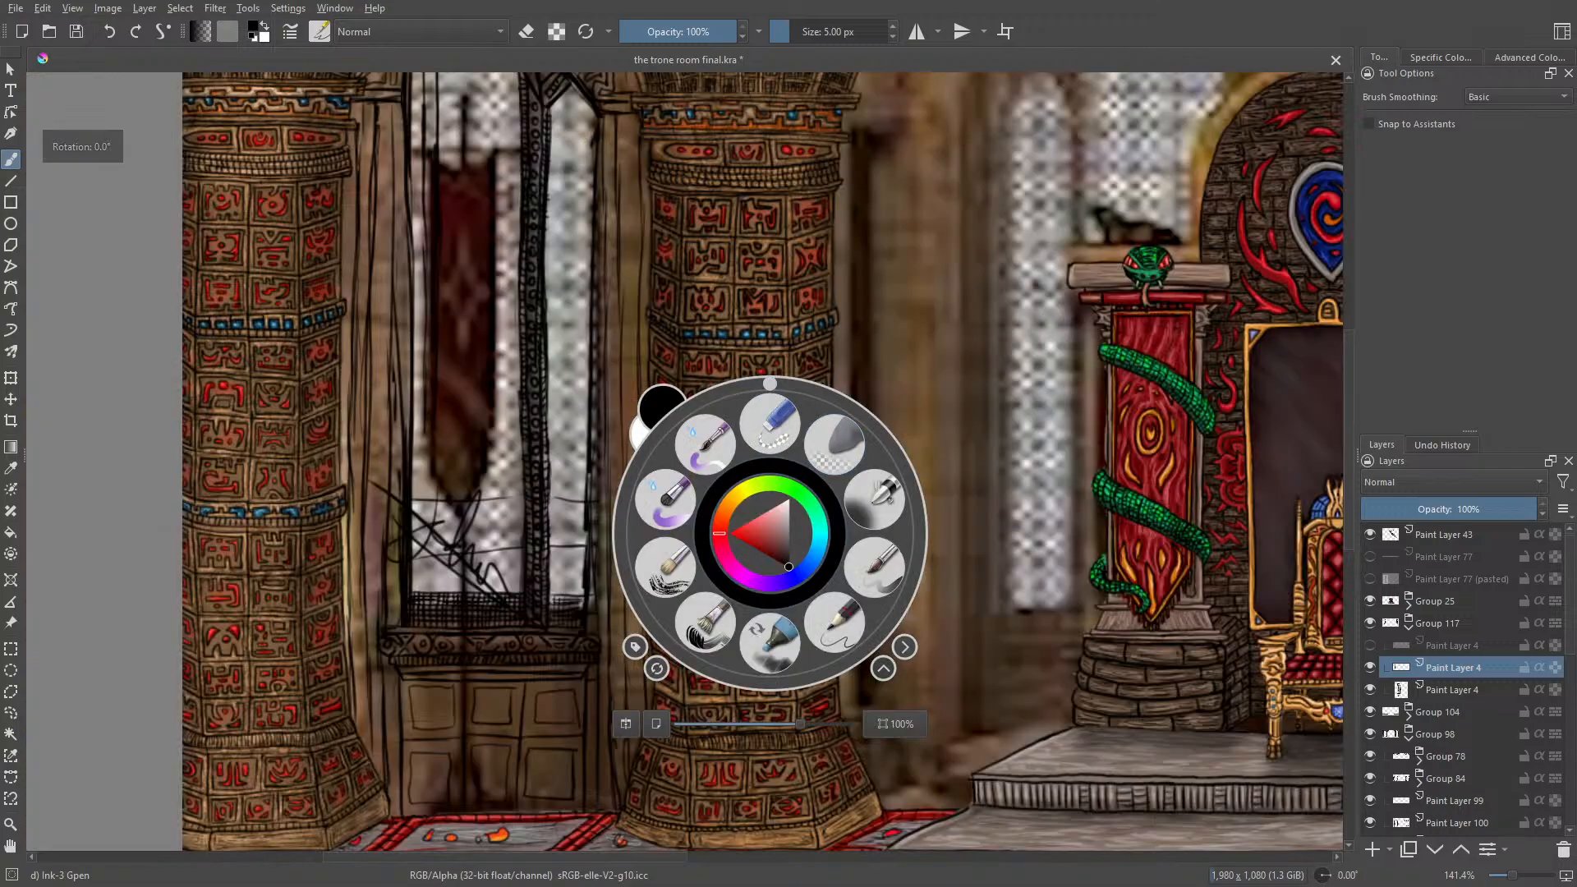
left_click(646, 178)
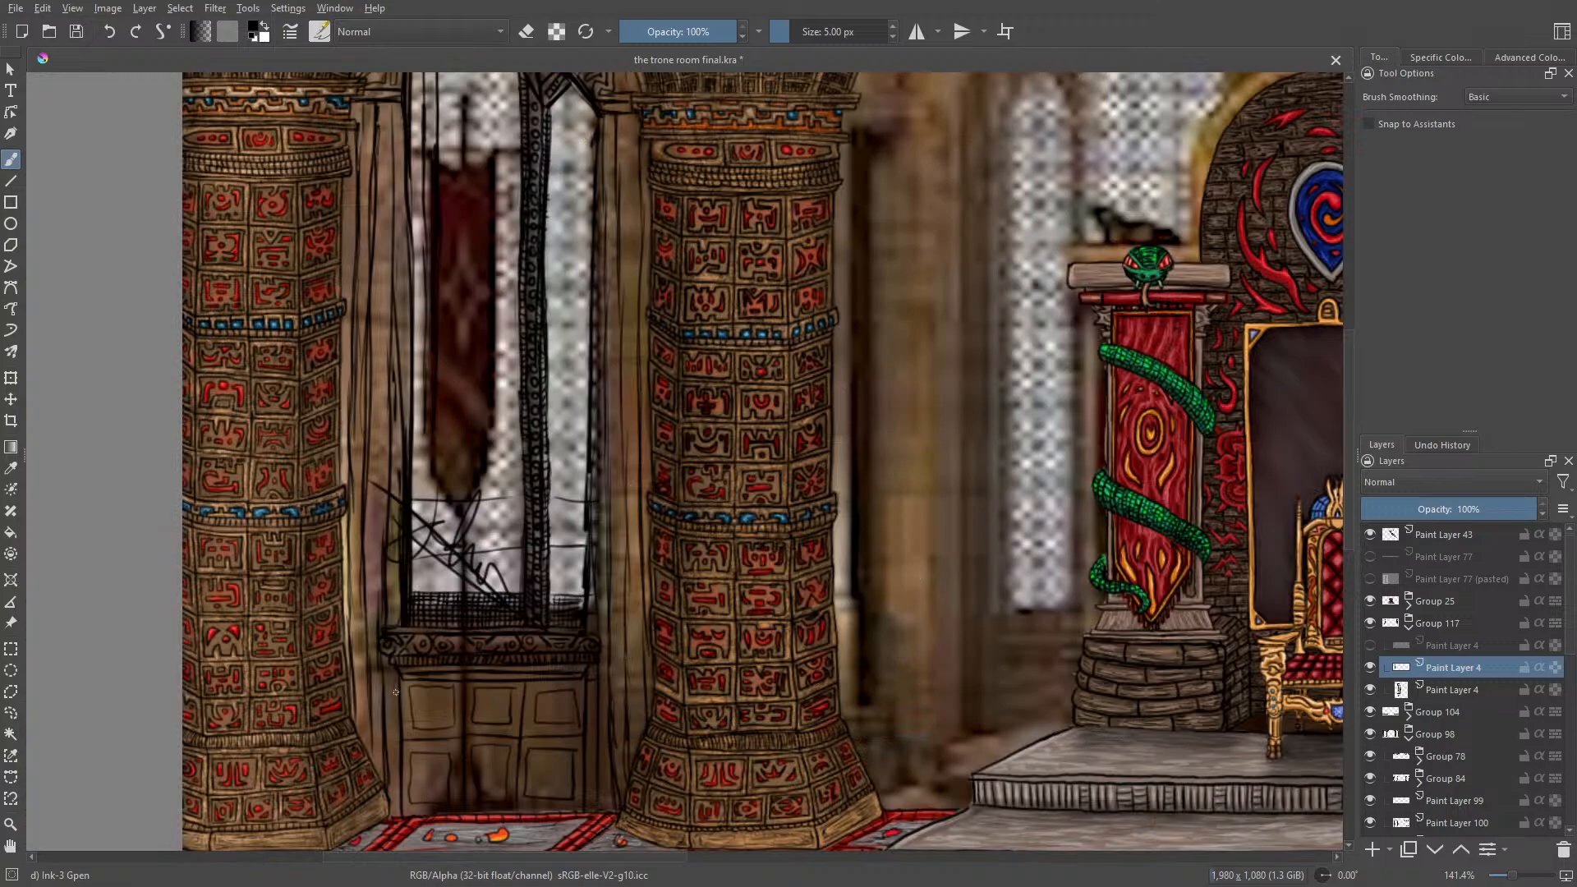
left_click_drag(398, 683, 399, 809)
left_click_drag(594, 552, 640, 567)
left_click_drag(601, 577, 640, 574)
left_click_drag(602, 630, 644, 635)
mouse_move(611, 642)
left_mouse_down()
mouse_move(646, 652)
mouse_move(593, 677)
mouse_move(643, 671)
left_mouse_up()
left_click_drag(612, 678, 645, 691)
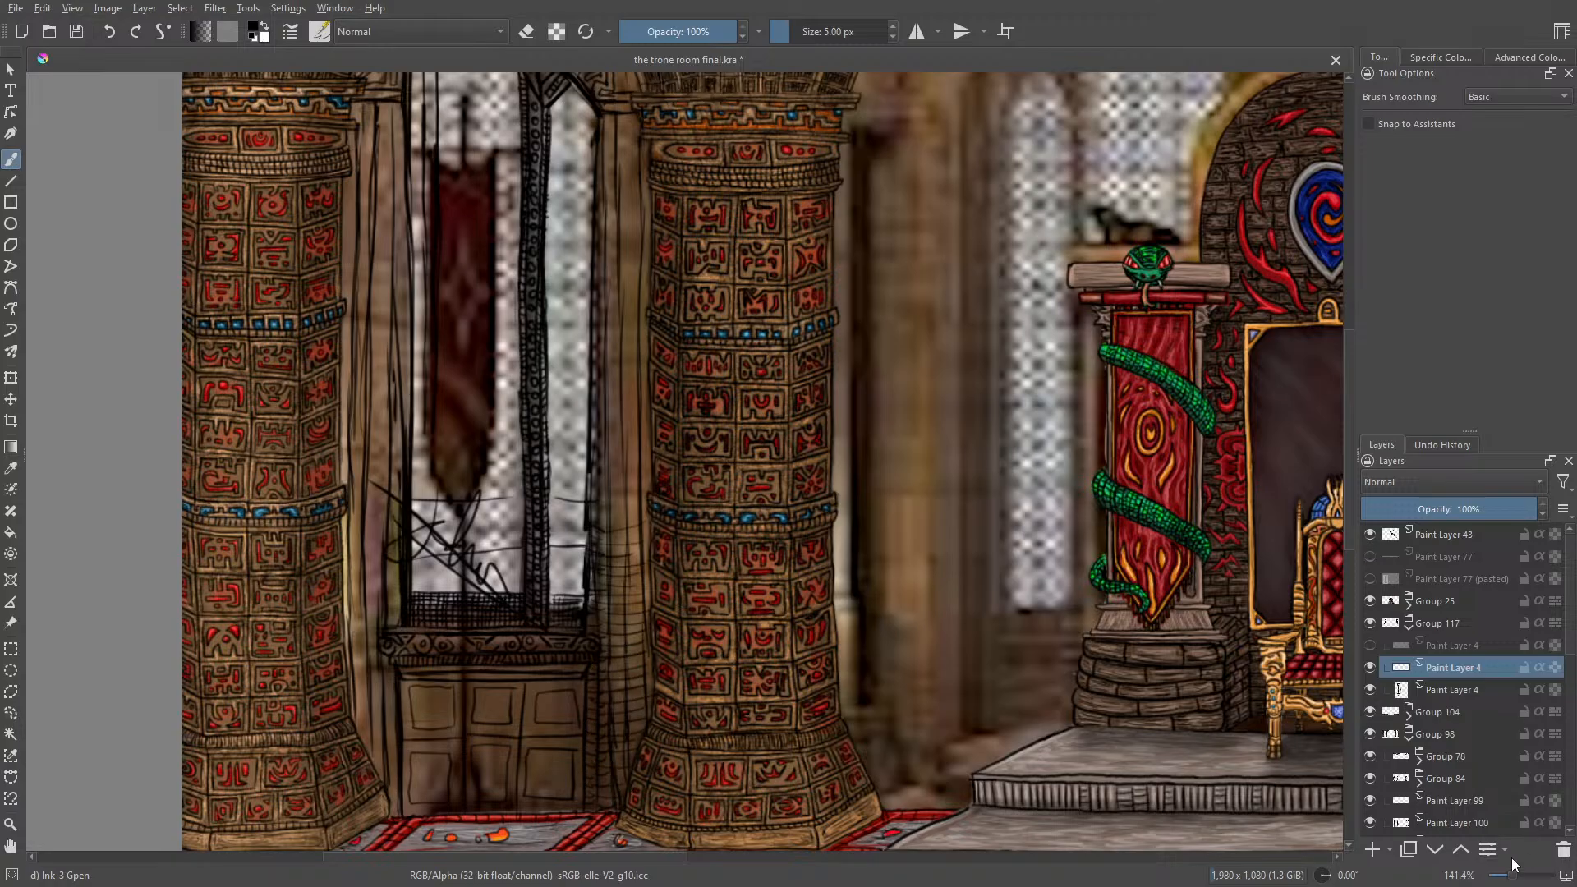
Step: Ink short horizontal lines across the wall strip between the outer column and the left window, down to sill level
left_click_drag(1513, 877, 1509, 884)
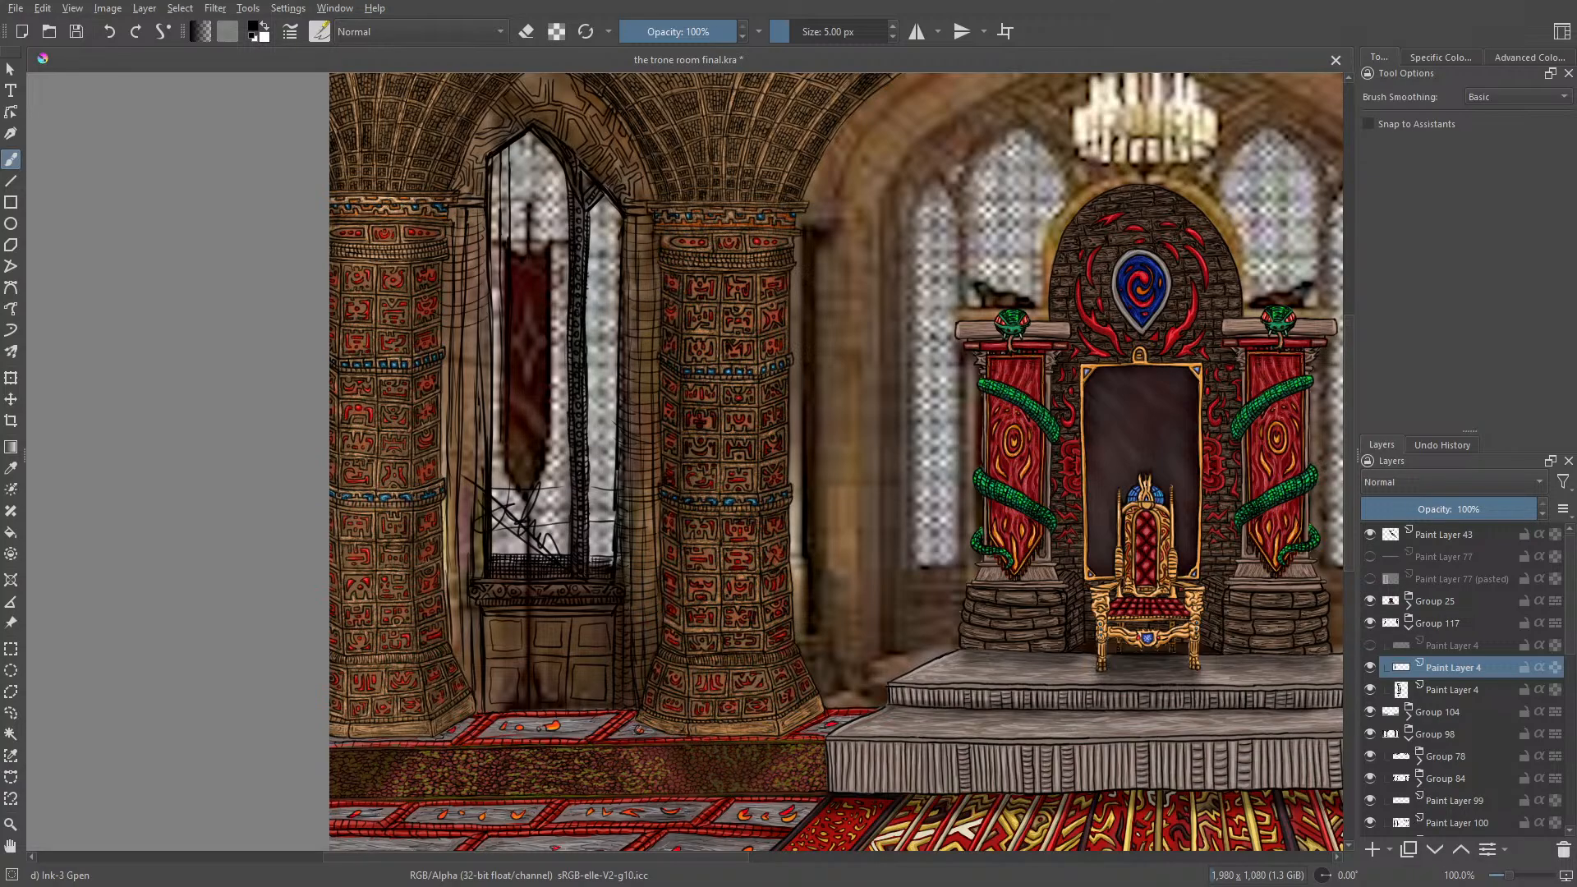
mouse_move(451, 376)
left_mouse_down()
mouse_move(488, 360)
mouse_move(433, 427)
left_mouse_up()
left_click_drag(483, 469, 434, 487)
left_click_drag(471, 548, 438, 565)
left_click_drag(471, 565, 438, 573)
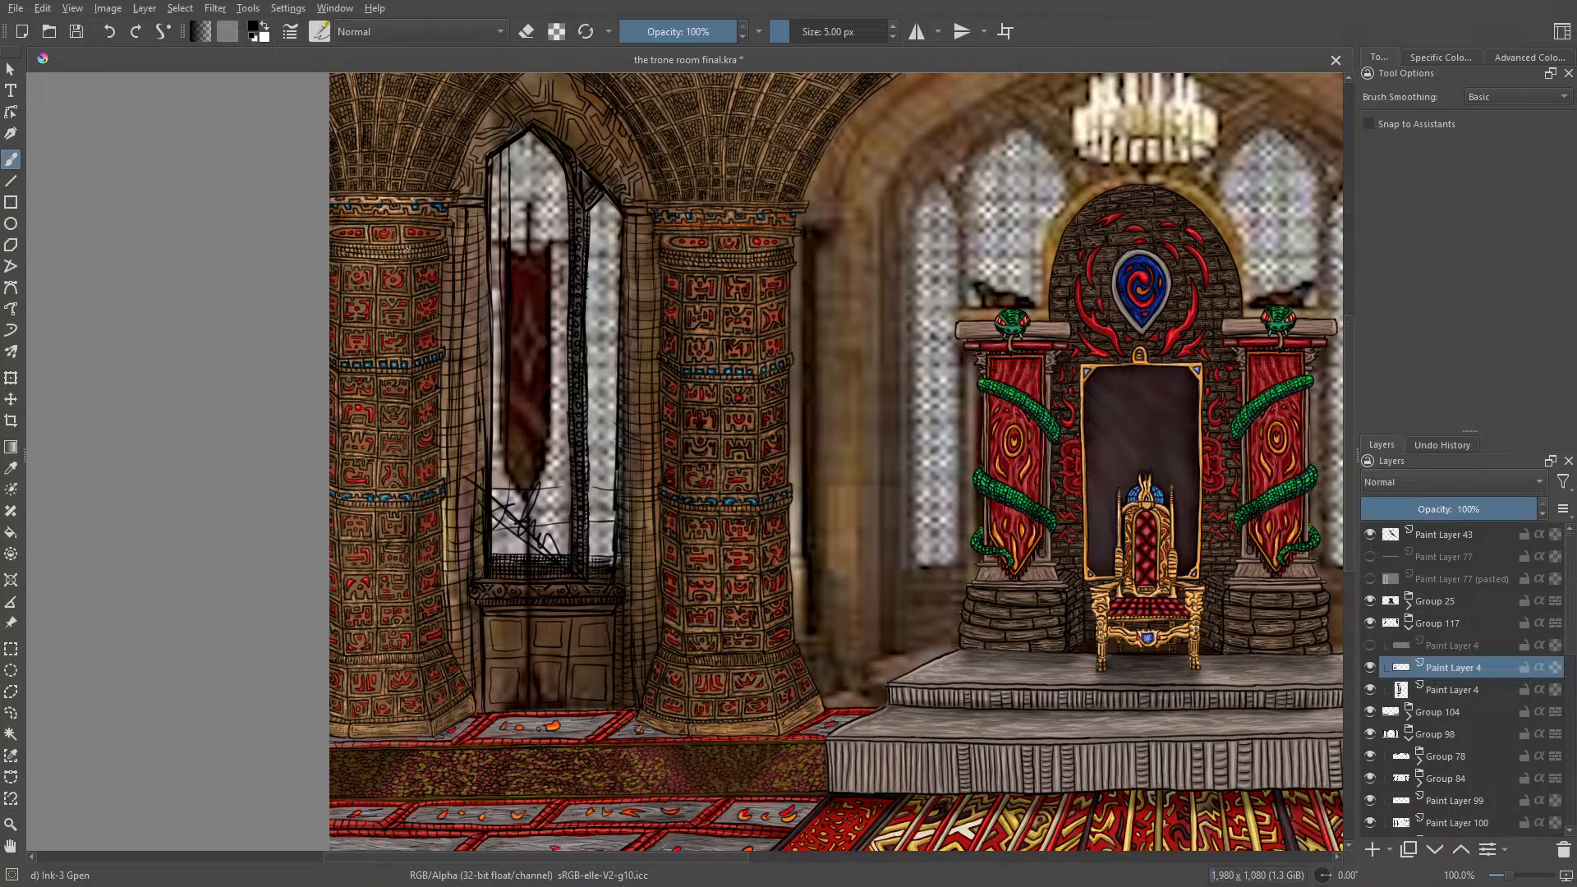
Step: Rotate the canvas to about 231° at the right window and ink short cross lines over its adjoining wall strips
key("m")
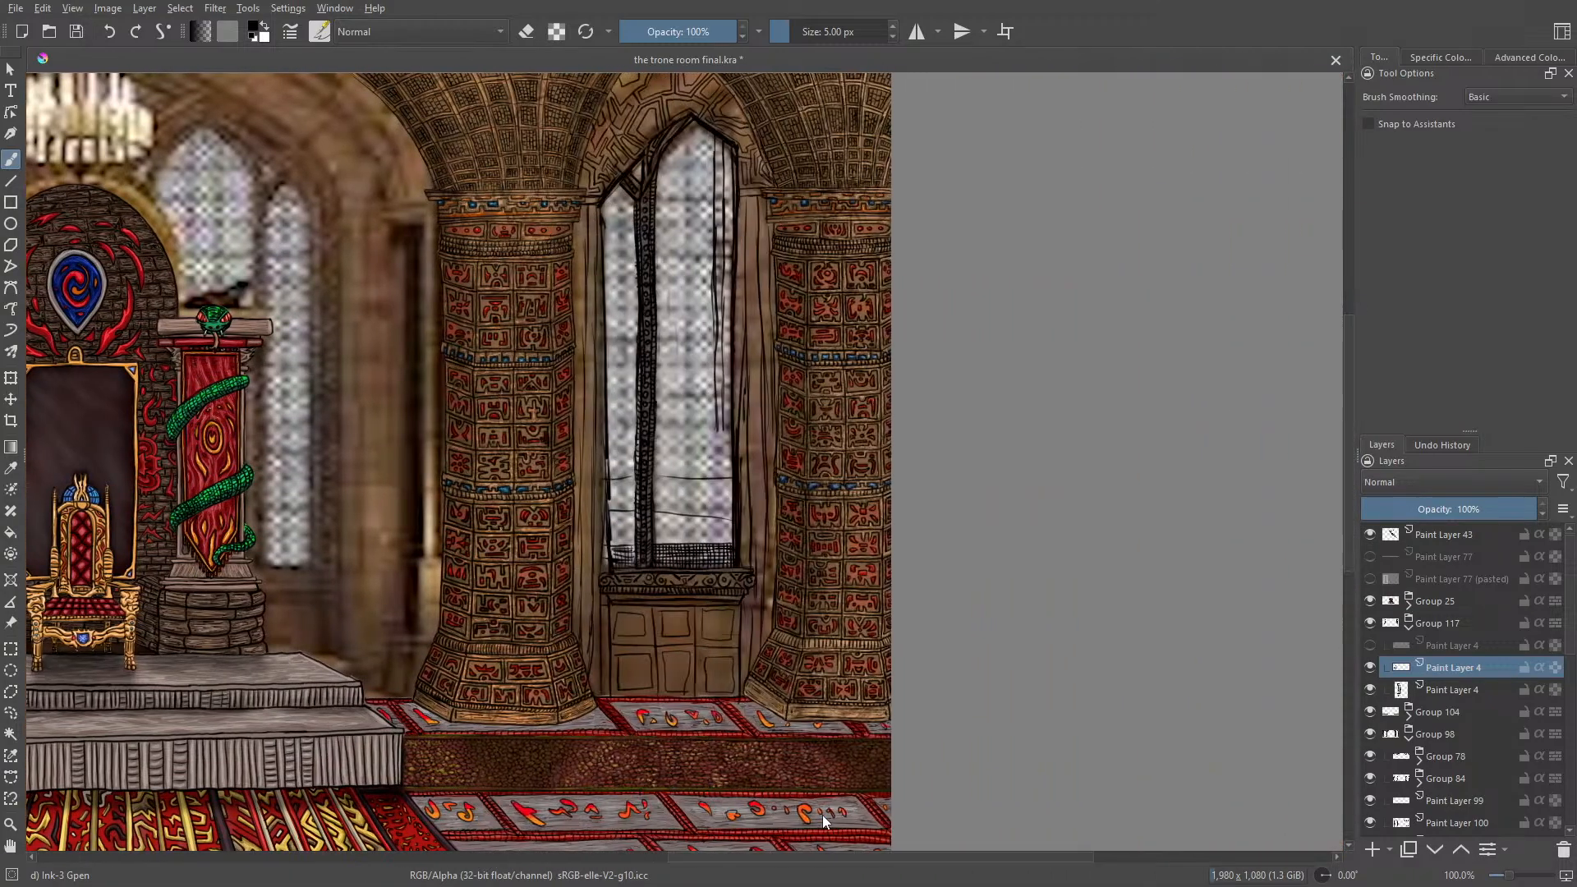
left_click_drag(823, 815, 797, 815)
right_click(525, 315)
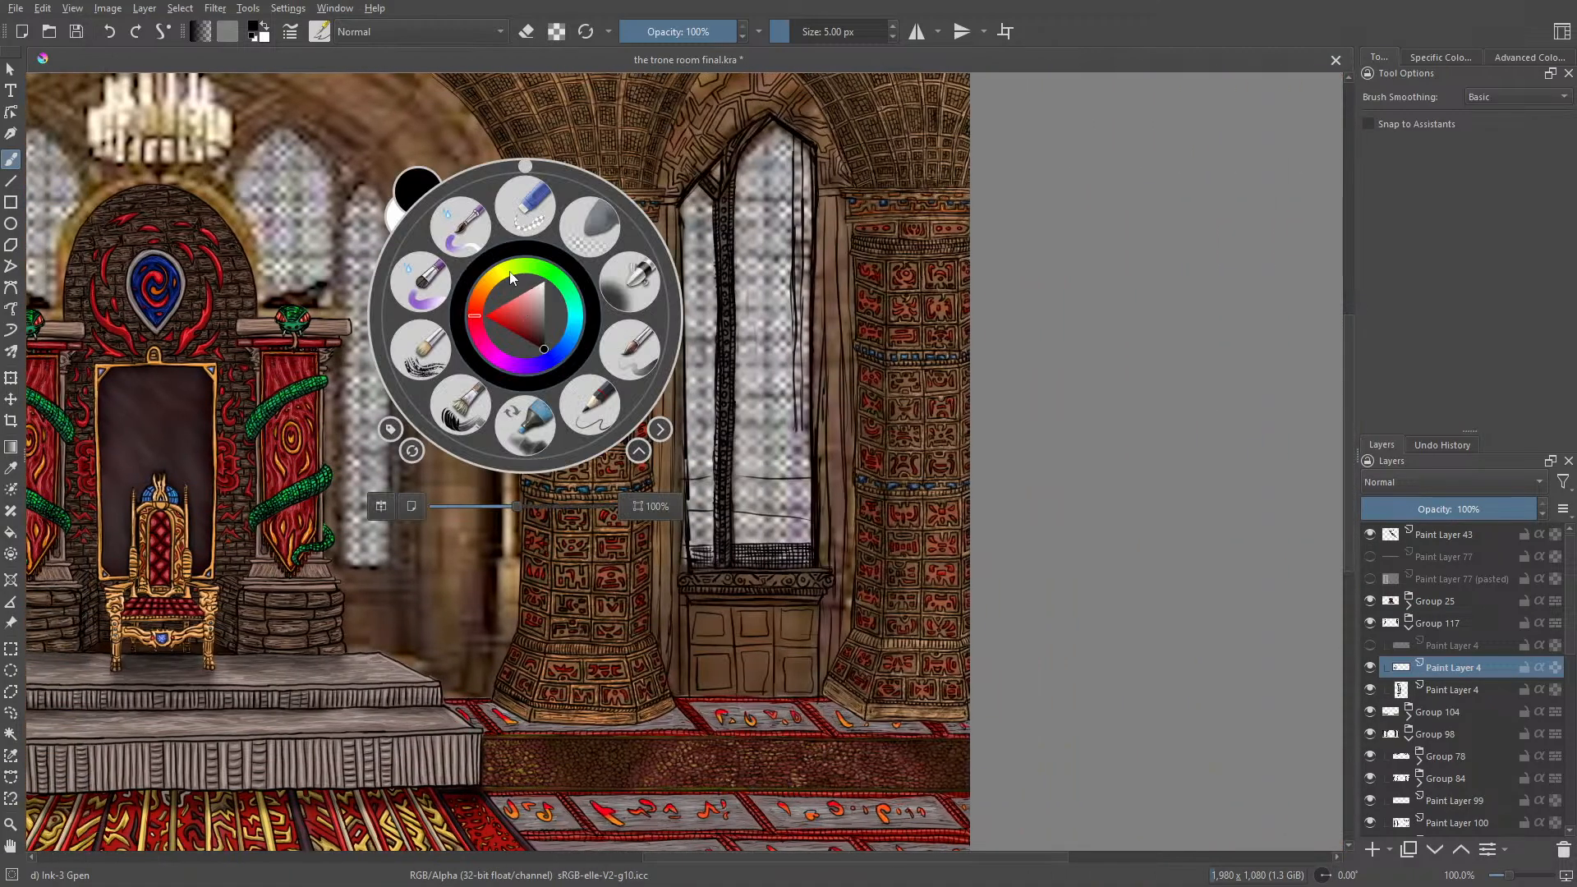
left_click_drag(527, 168, 288, 489)
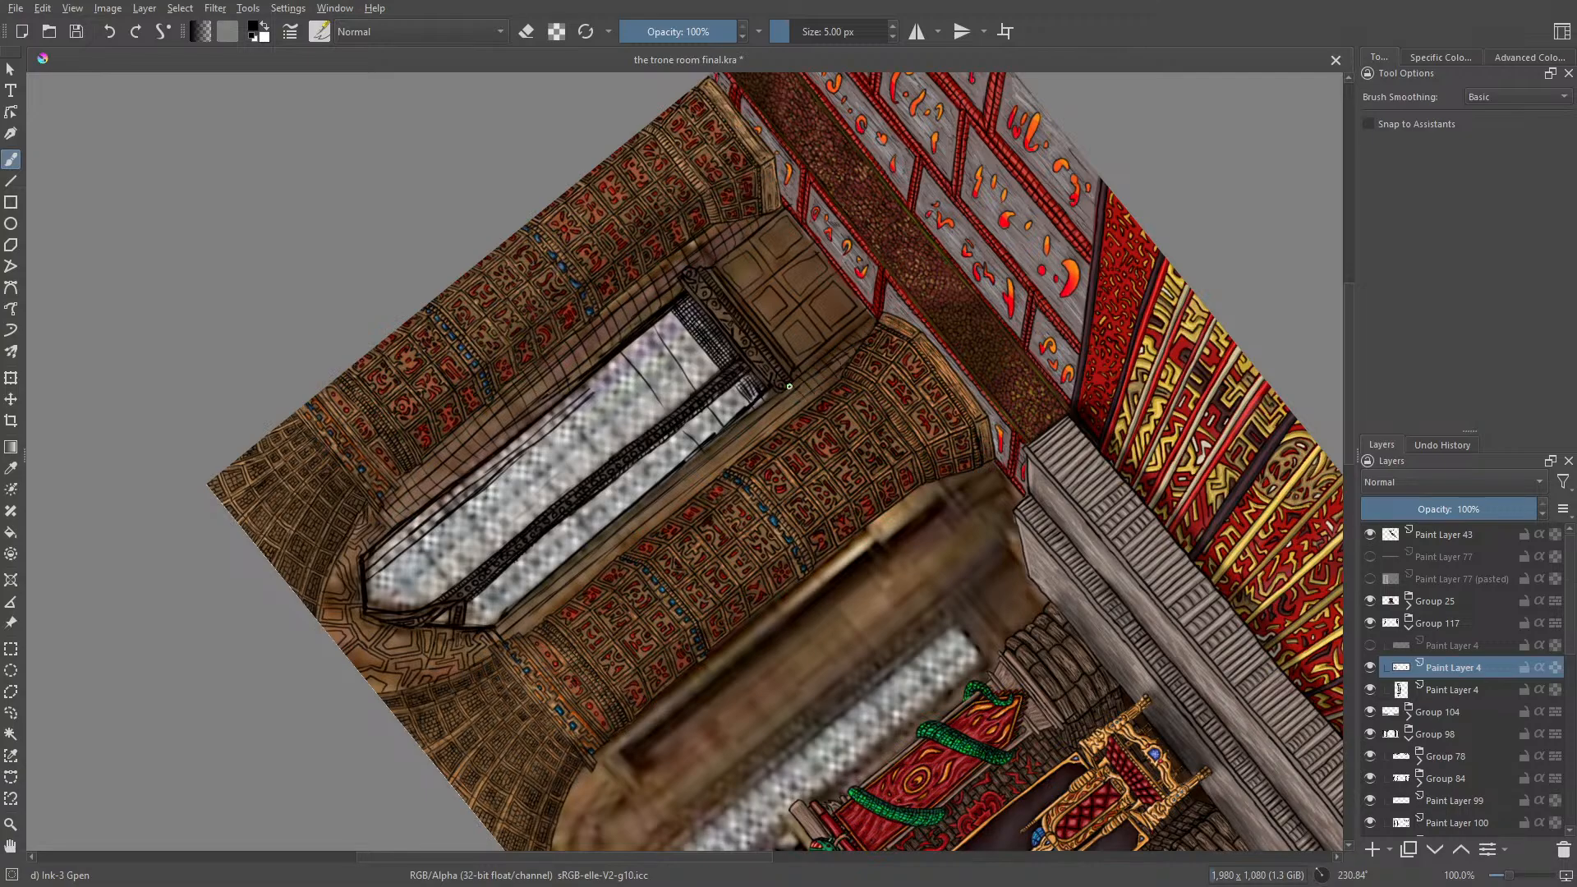
left_click_drag(768, 402, 788, 428)
left_click_drag(492, 615, 506, 633)
Step: Set the canvas rotation to 165° and ink more cross lines on the wall strip beside the right window's lower panel
right_click(515, 410)
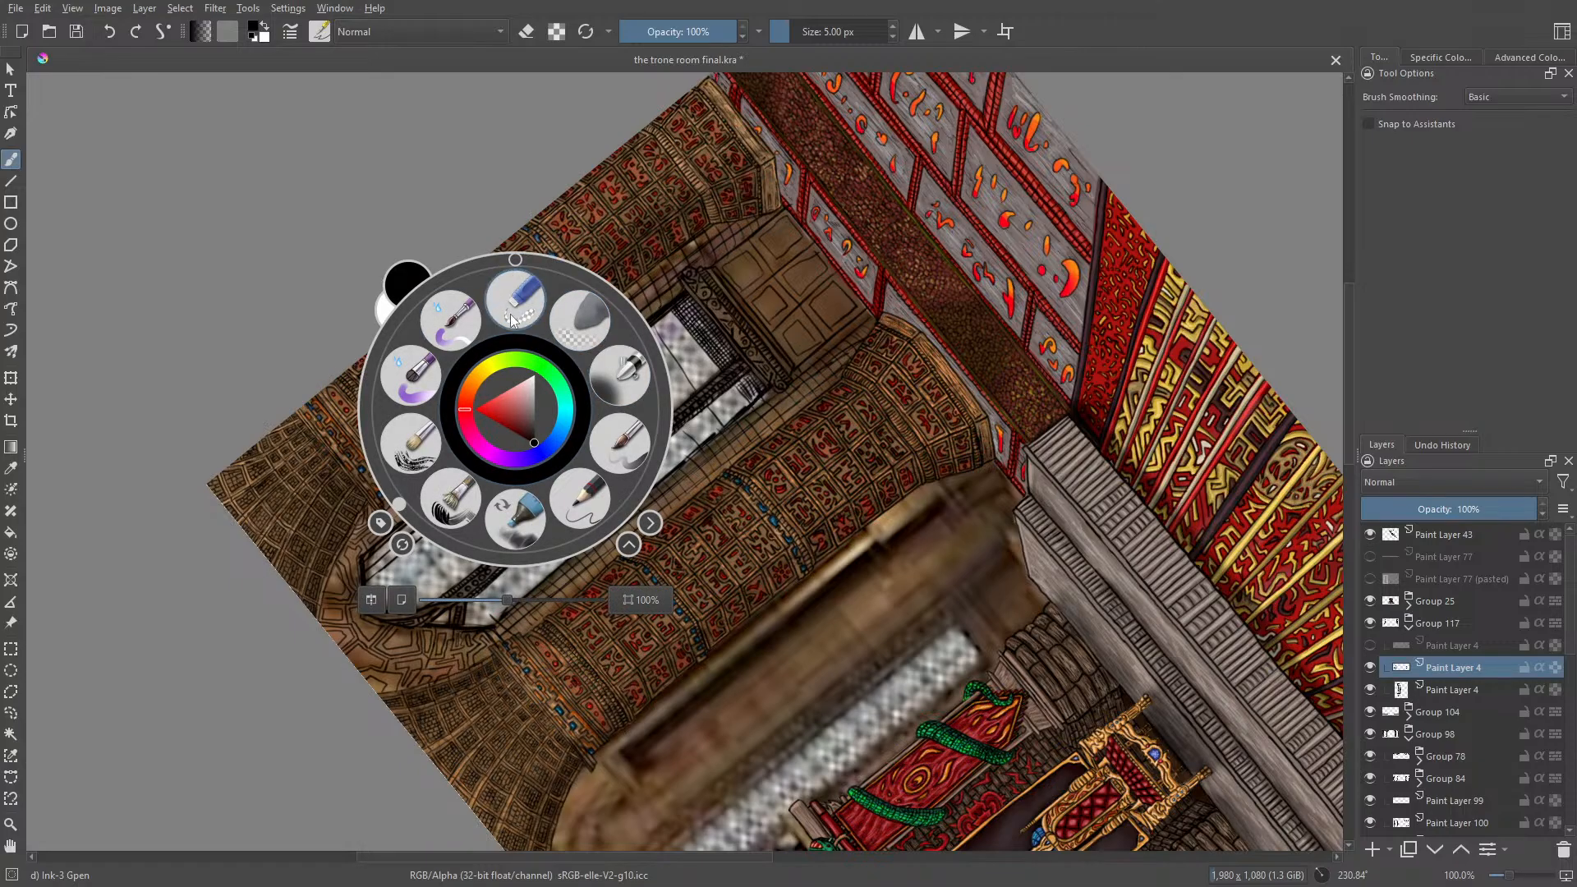
left_click_drag(400, 511, 555, 558)
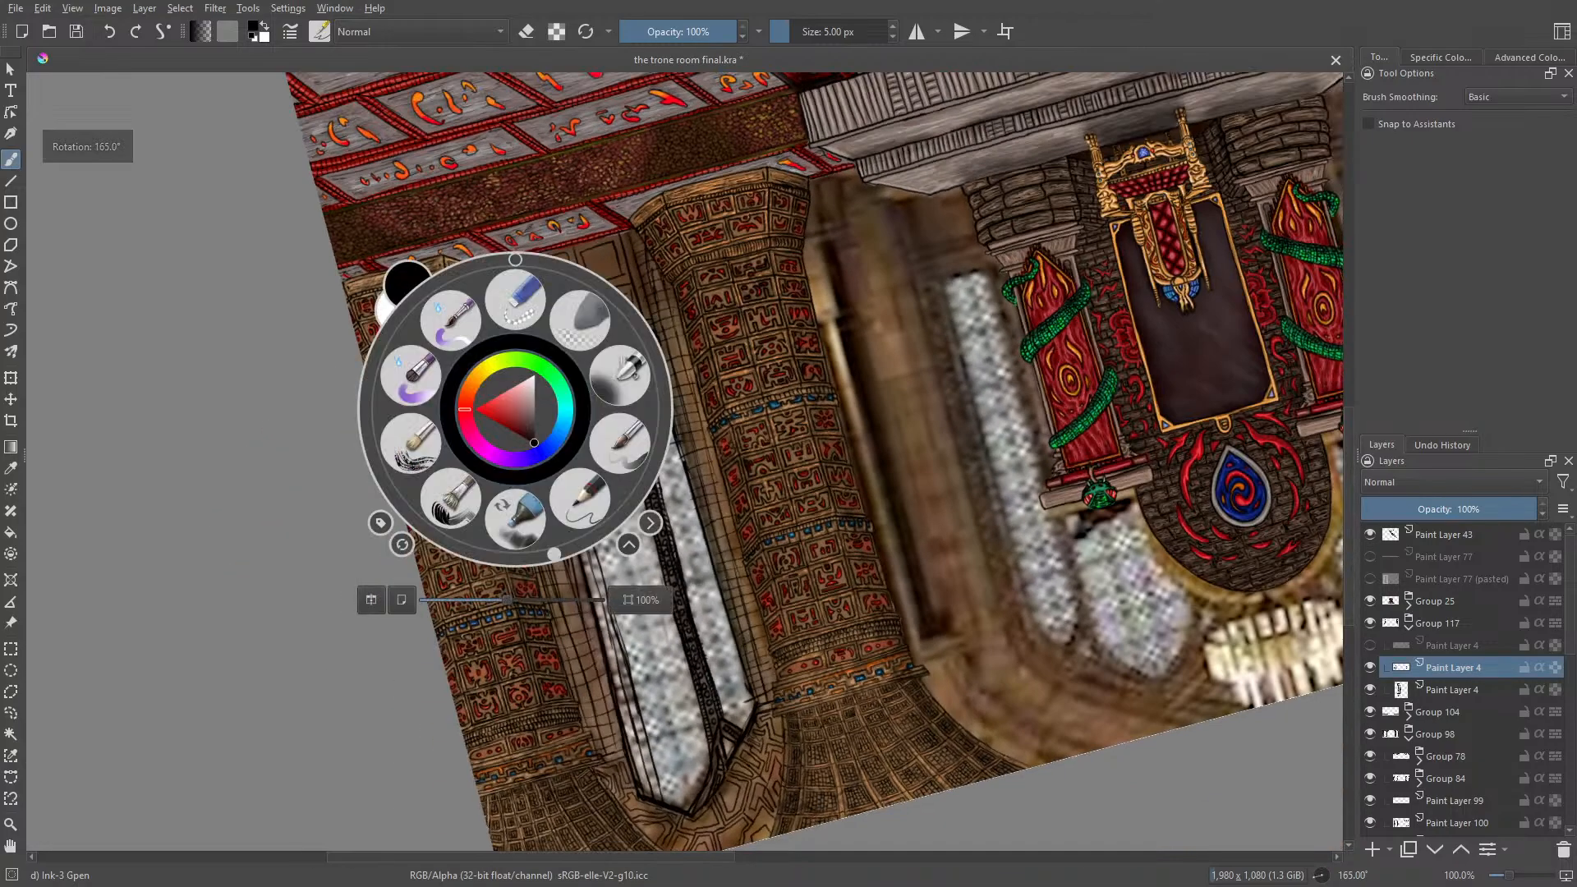
left_click(556, 559)
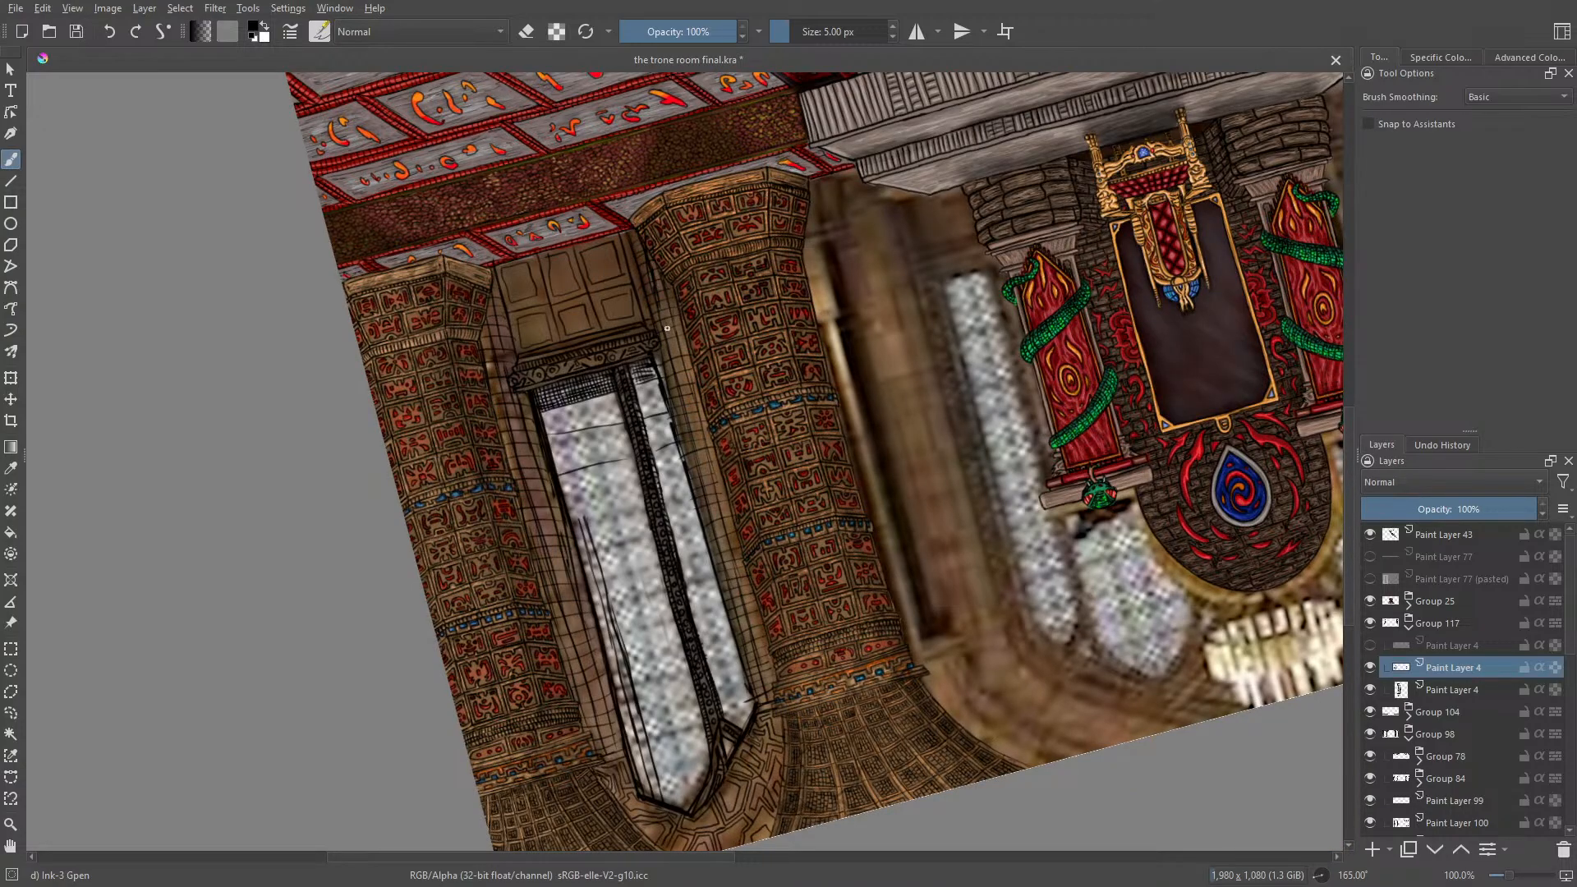
left_click_drag(634, 232, 646, 264)
Step: Erase the stray sketch lines from the right window's glass on the lower Paint Layer 4, enlarging the eraser to 50.92 px
key("e")
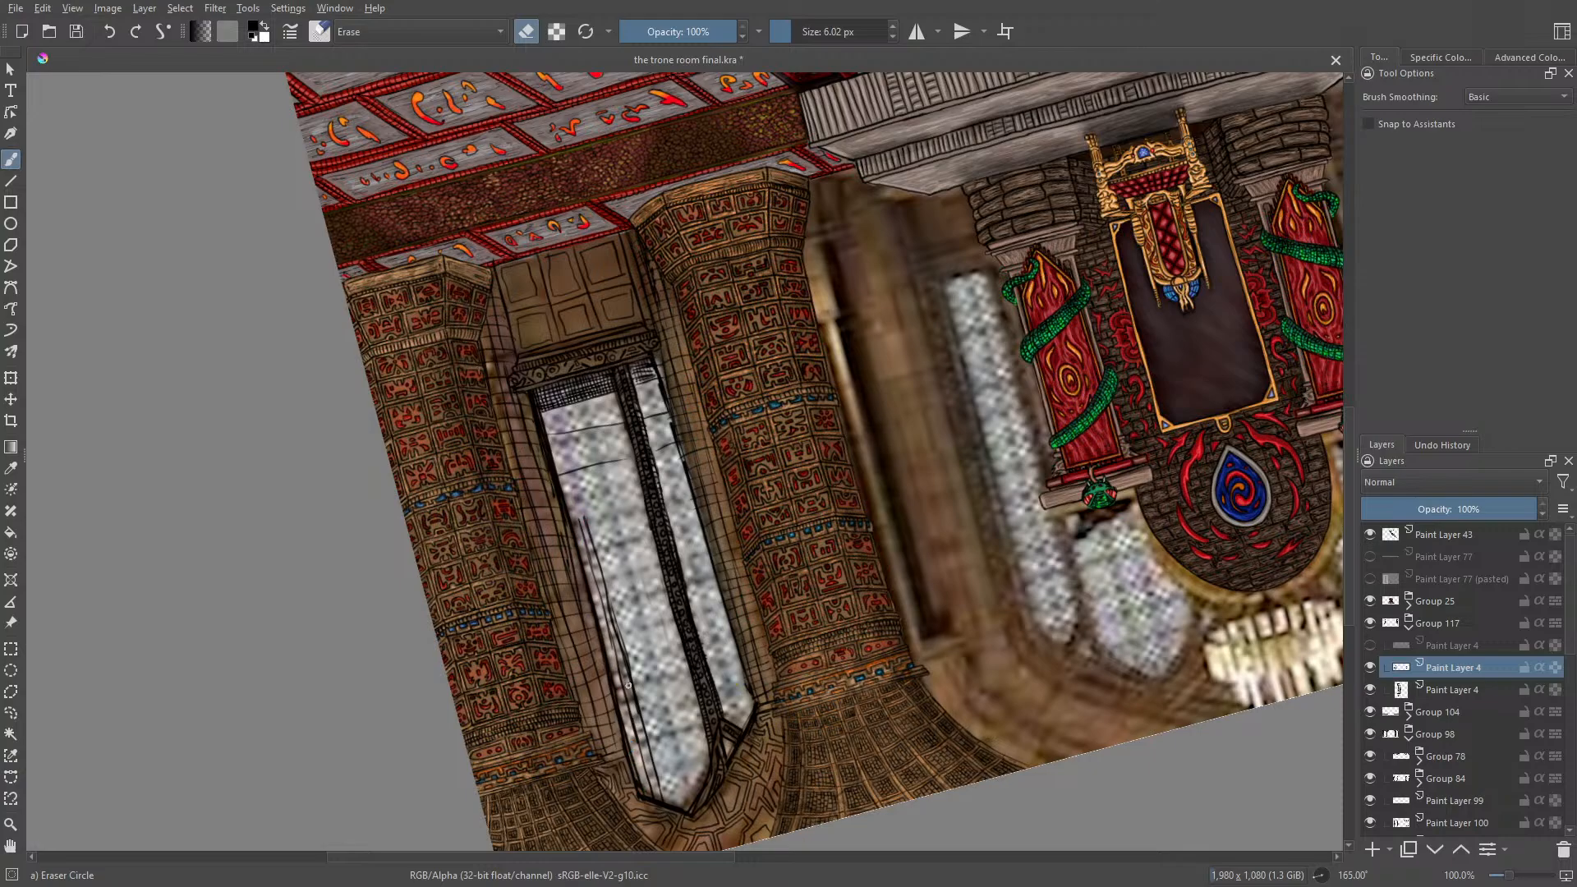
left_click(1370, 687)
left_click(1371, 688)
left_click(1436, 680)
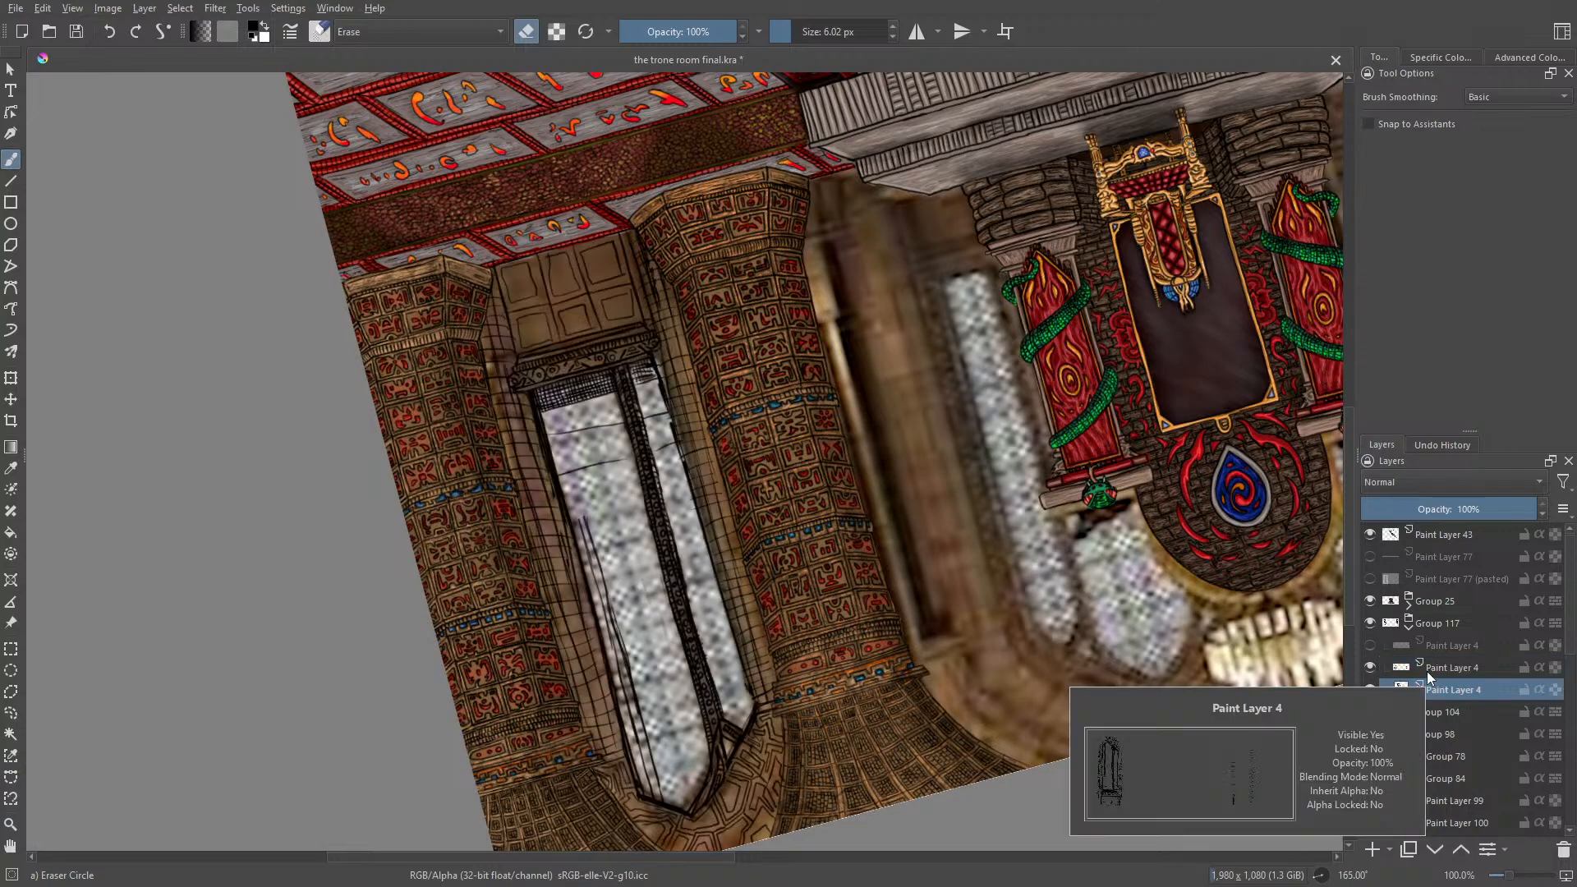
left_click_drag(584, 517, 606, 587)
left_click_drag(579, 516, 635, 695)
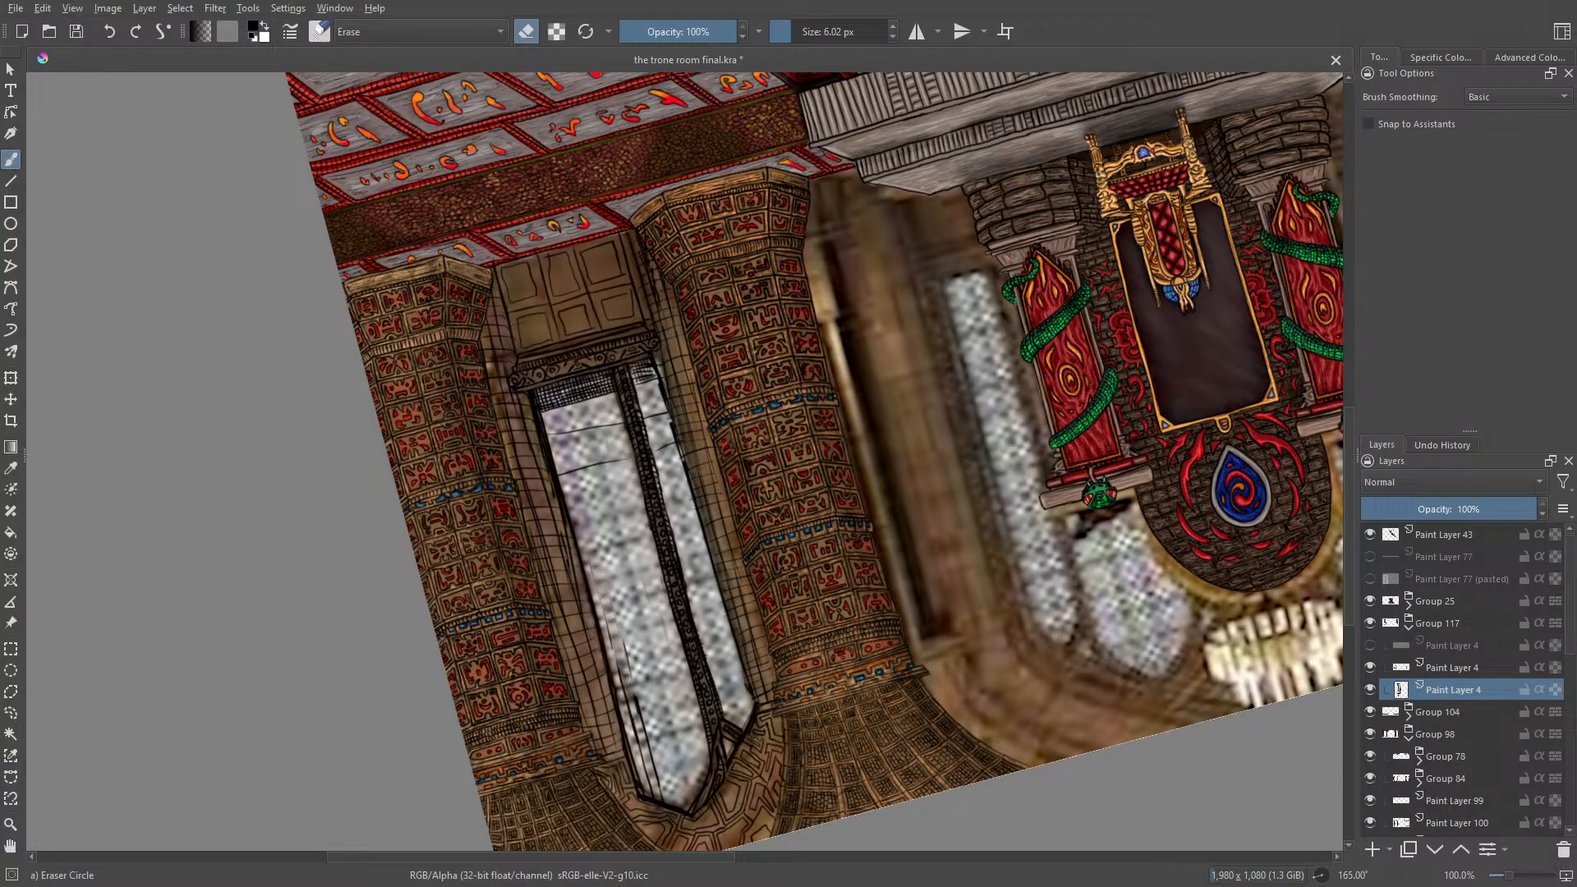
left_click_drag(793, 25, 812, 26)
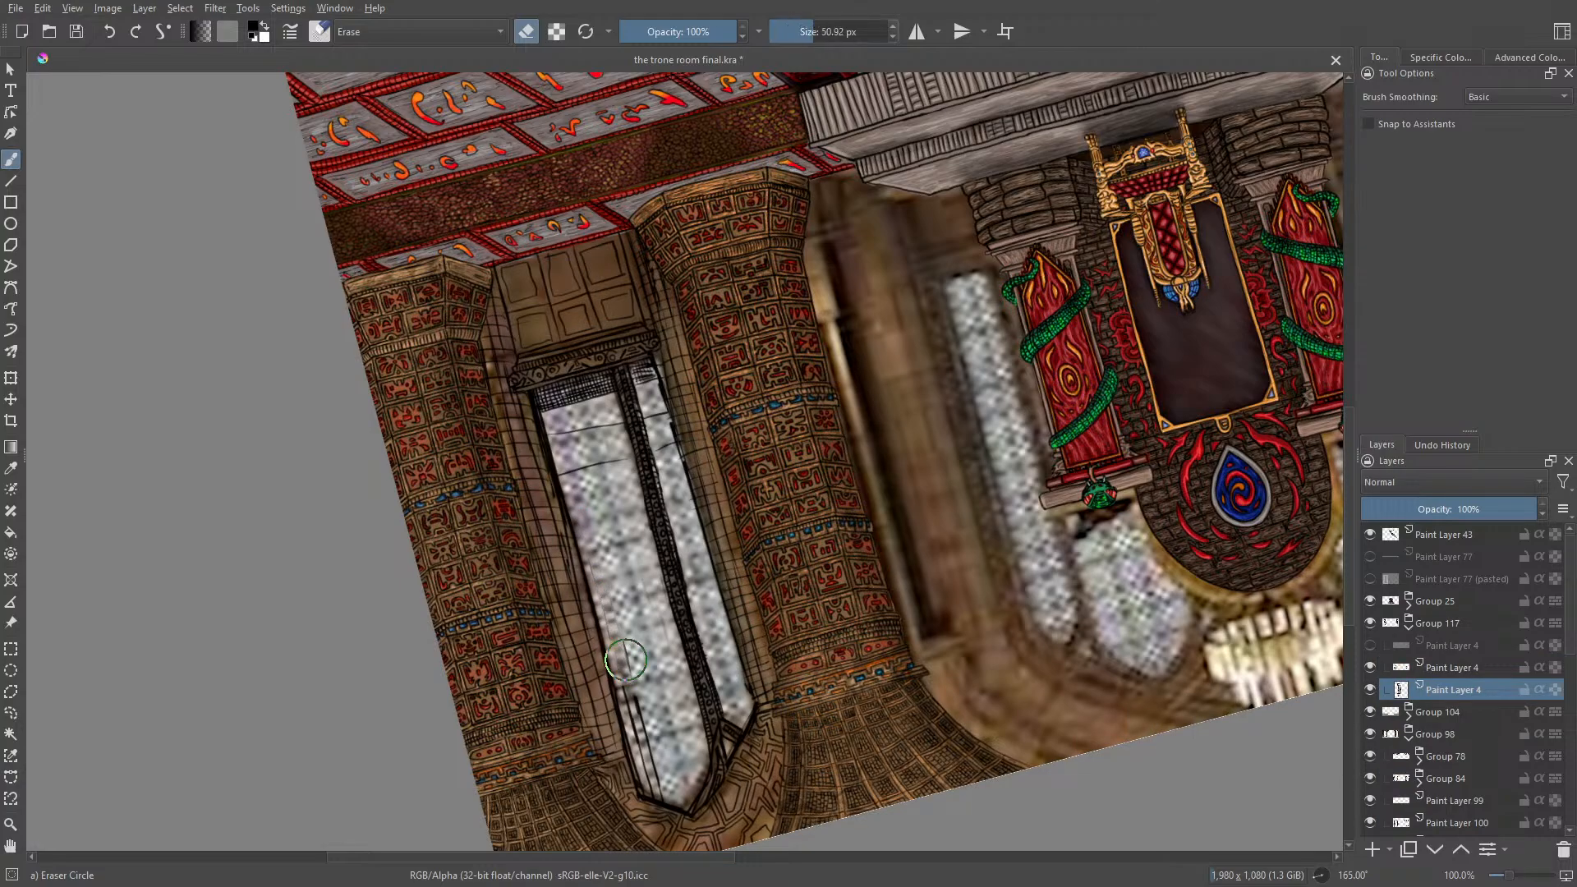
left_click_drag(626, 660, 664, 785)
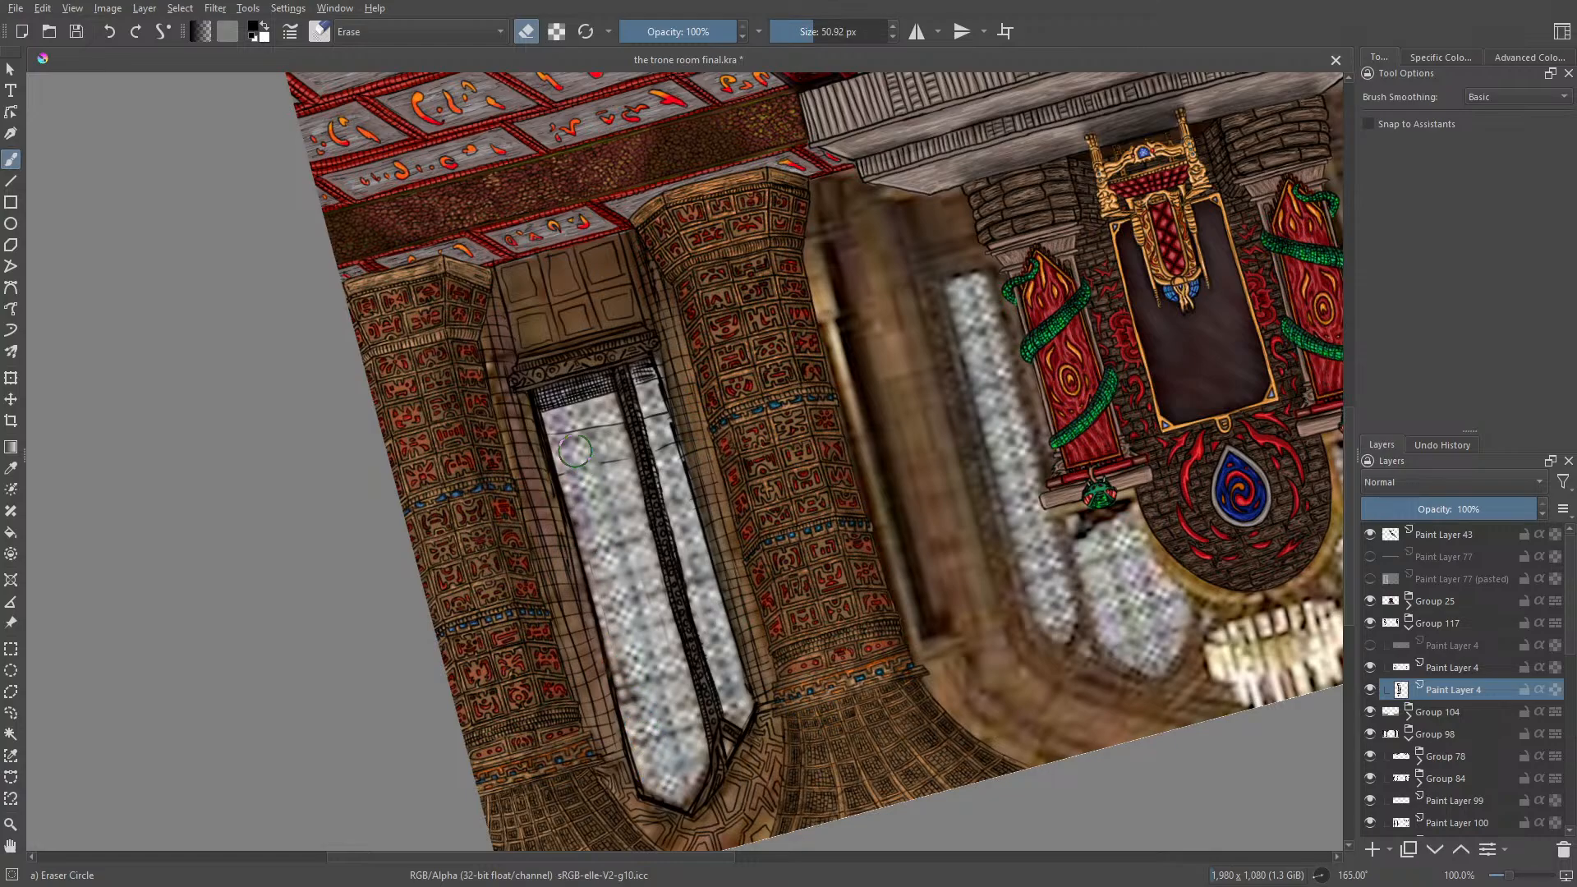
mouse_move(579, 455)
left_mouse_down()
mouse_move(616, 459)
mouse_move(602, 432)
mouse_move(660, 418)
mouse_move(653, 406)
mouse_move(678, 466)
left_mouse_up()
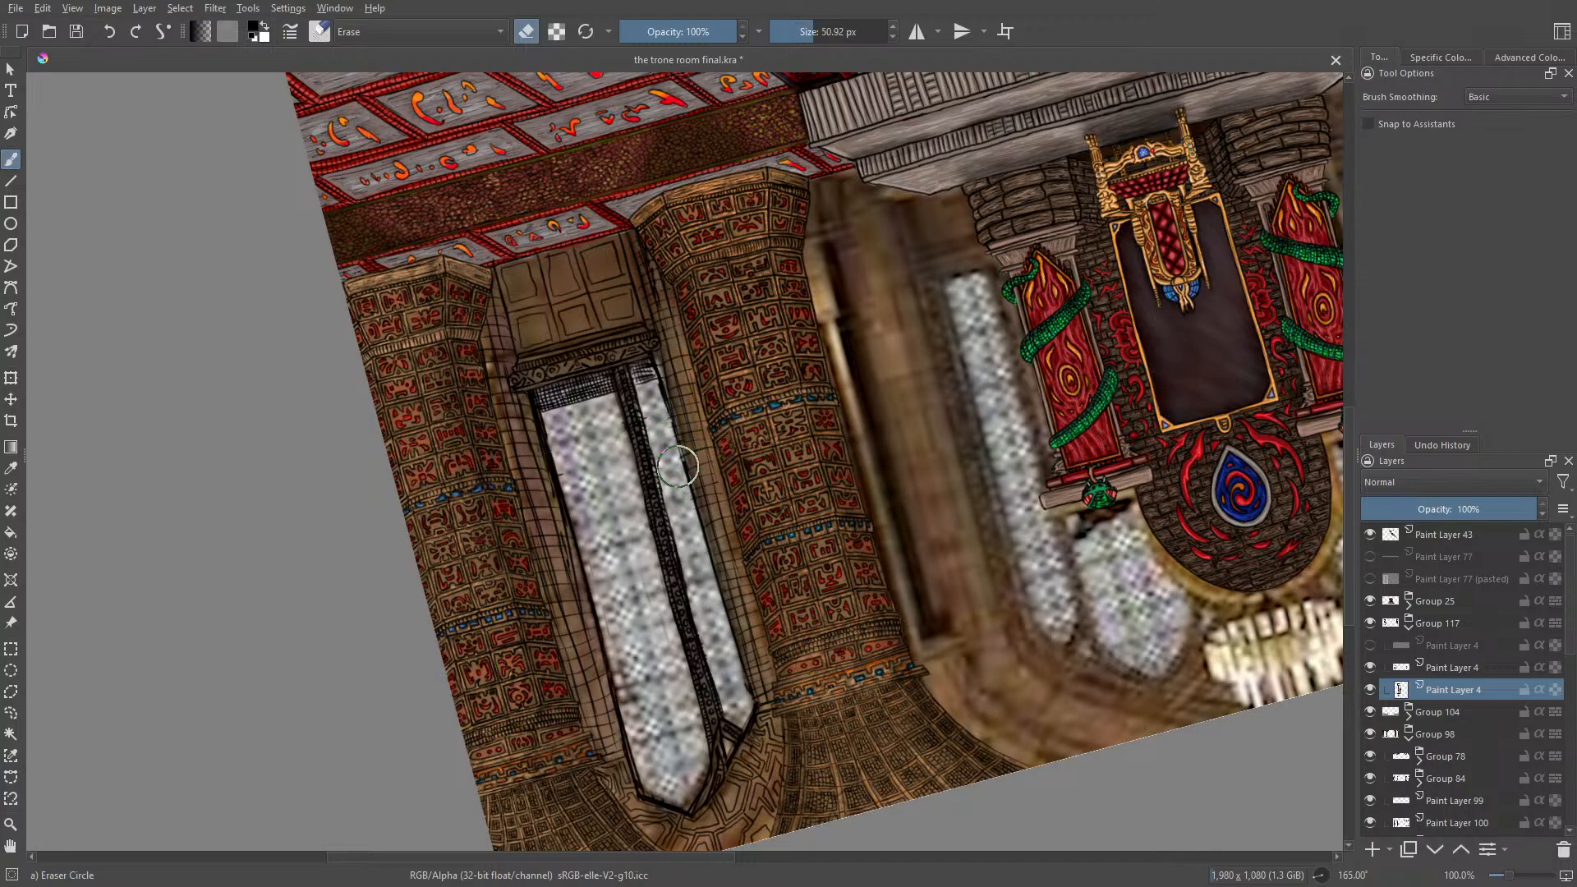
Step: Compare the wall lines by toggling the upper visible Paint Layer 4, and merge it with the layer below
key("e")
left_click(1369, 668)
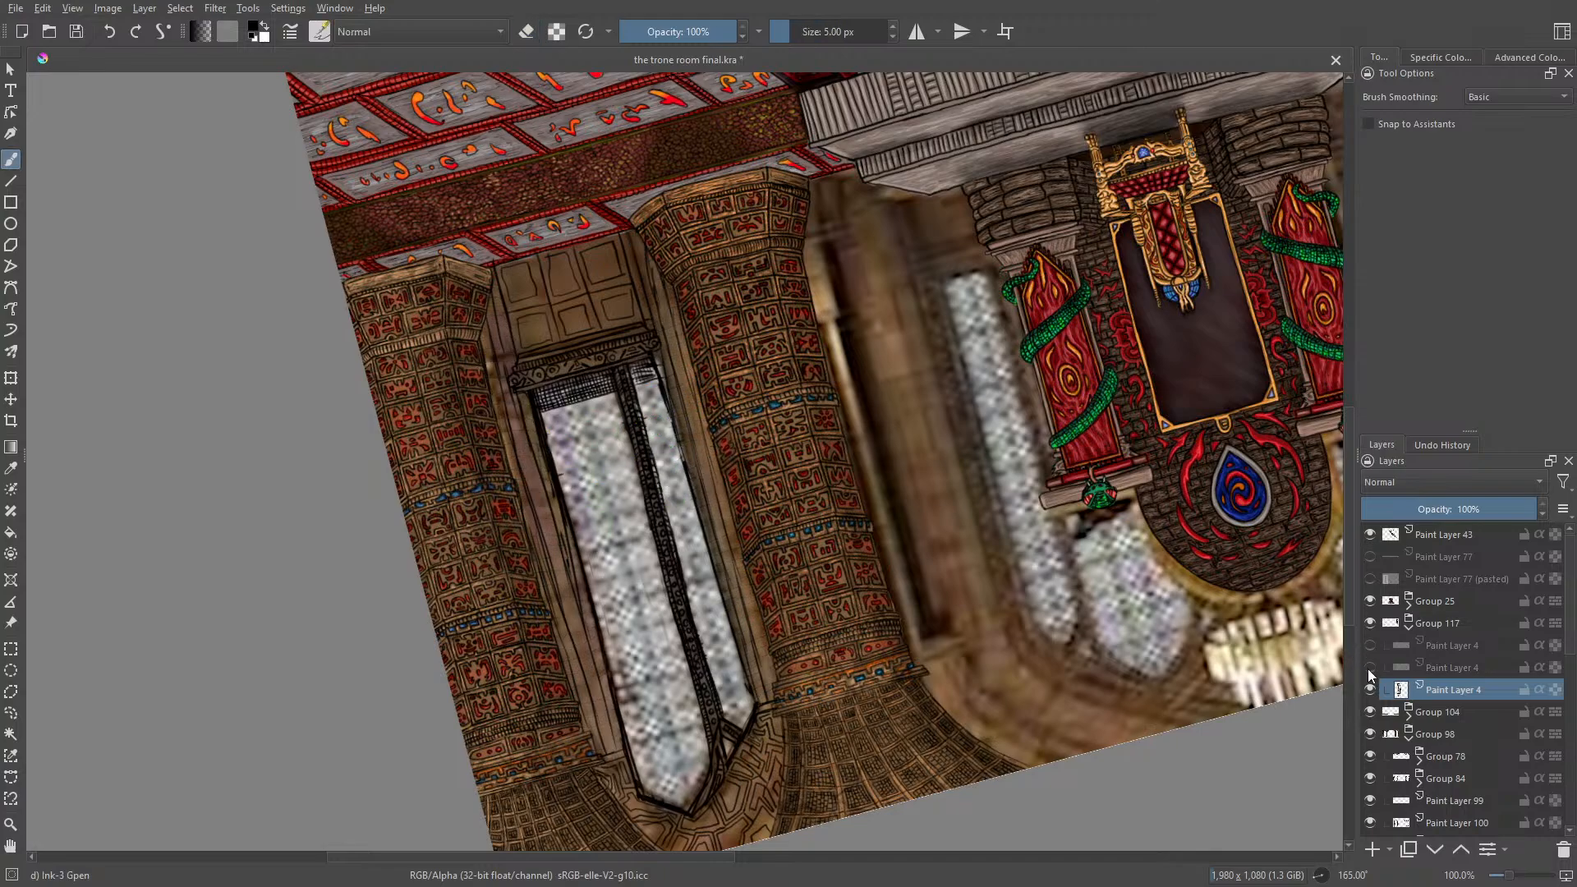
left_click(1369, 668)
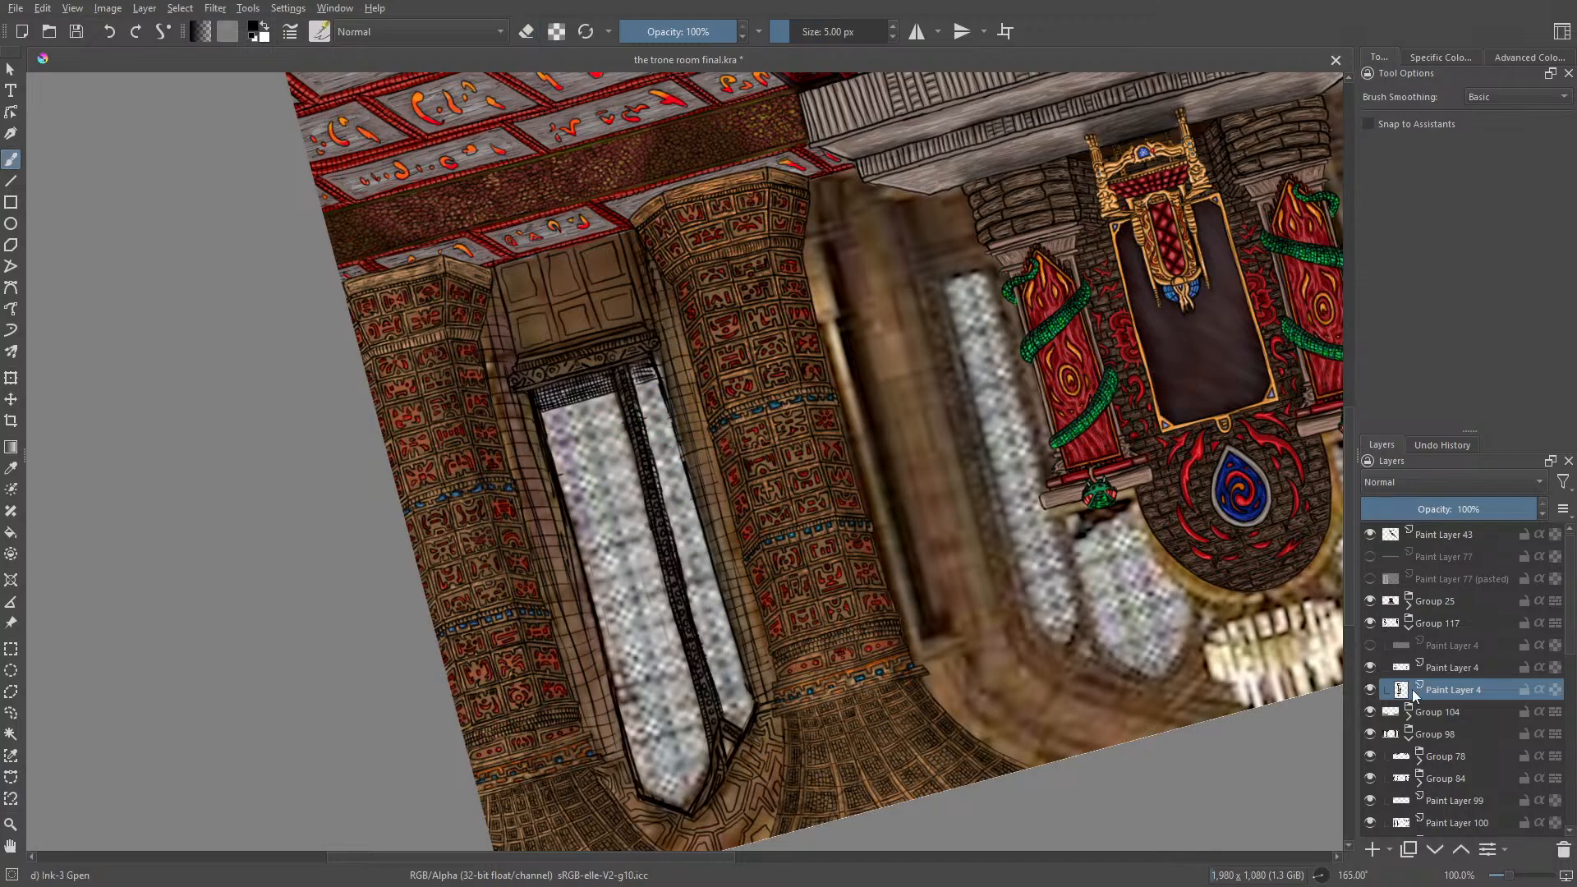
right_click(1442, 669)
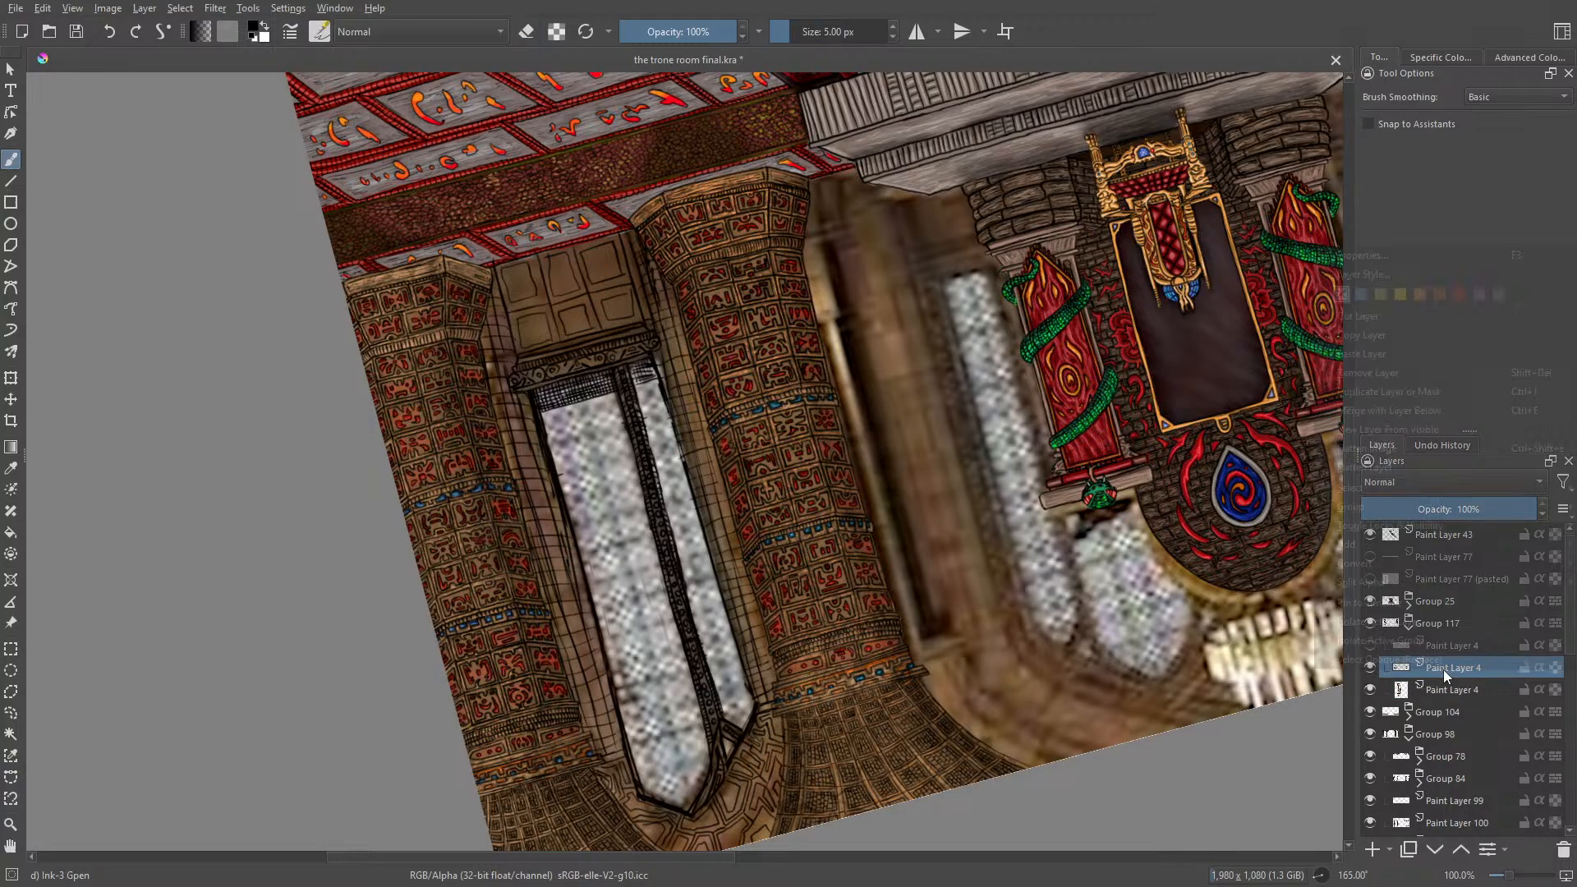
left_click(1352, 413)
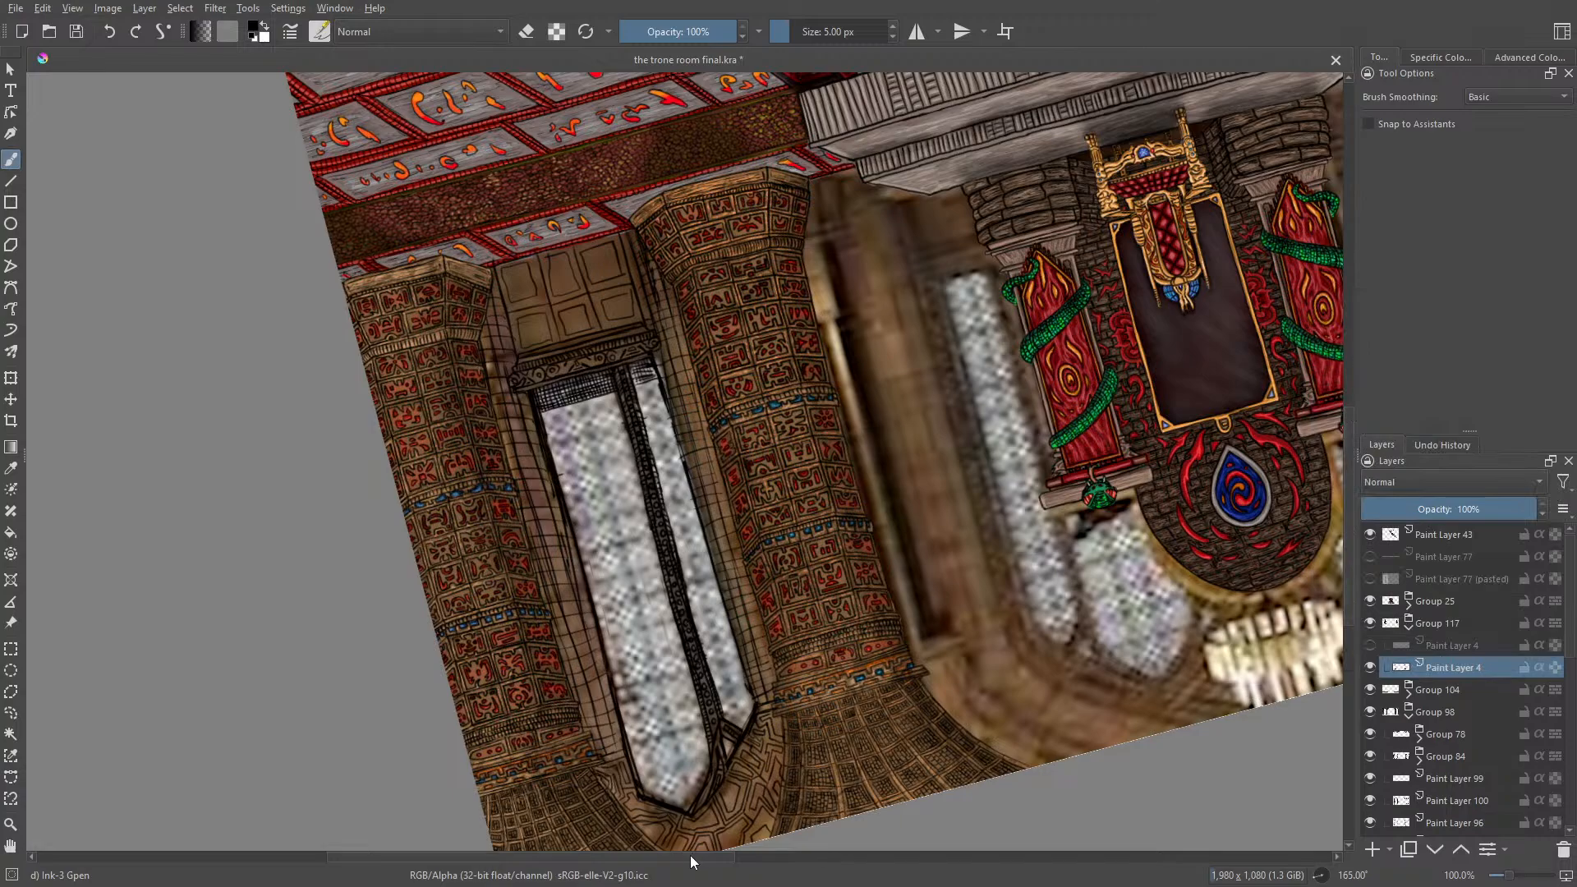
Step: Erase the stray lines over the left window's glass and reset the canvas rotation to 0°
left_click_drag(690, 855, 921, 850)
left_click_drag(1344, 549, 1351, 478)
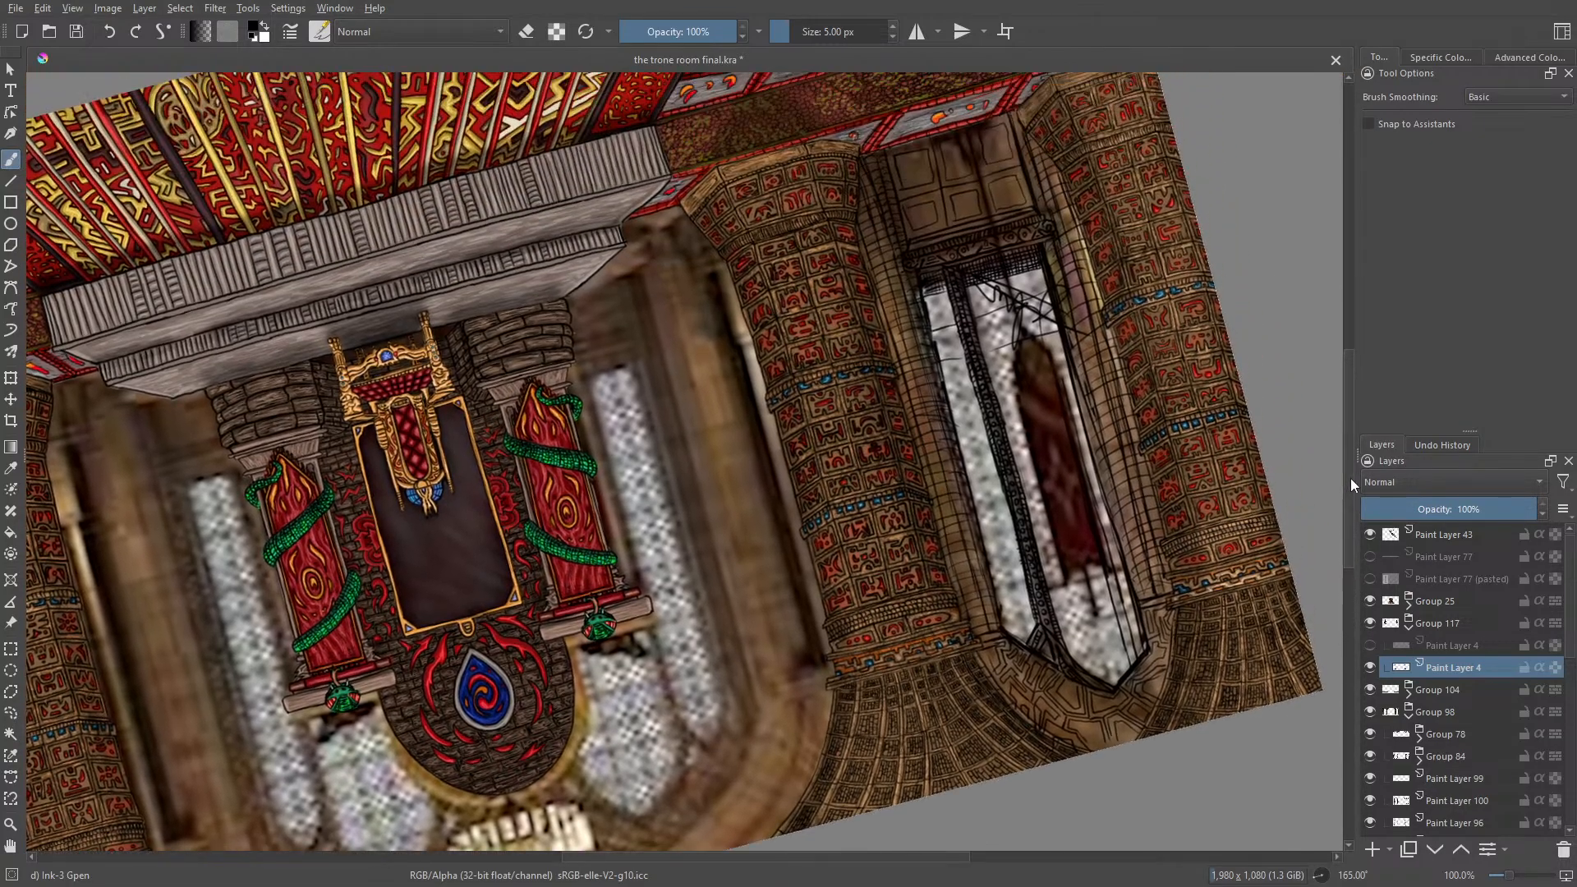
key("e")
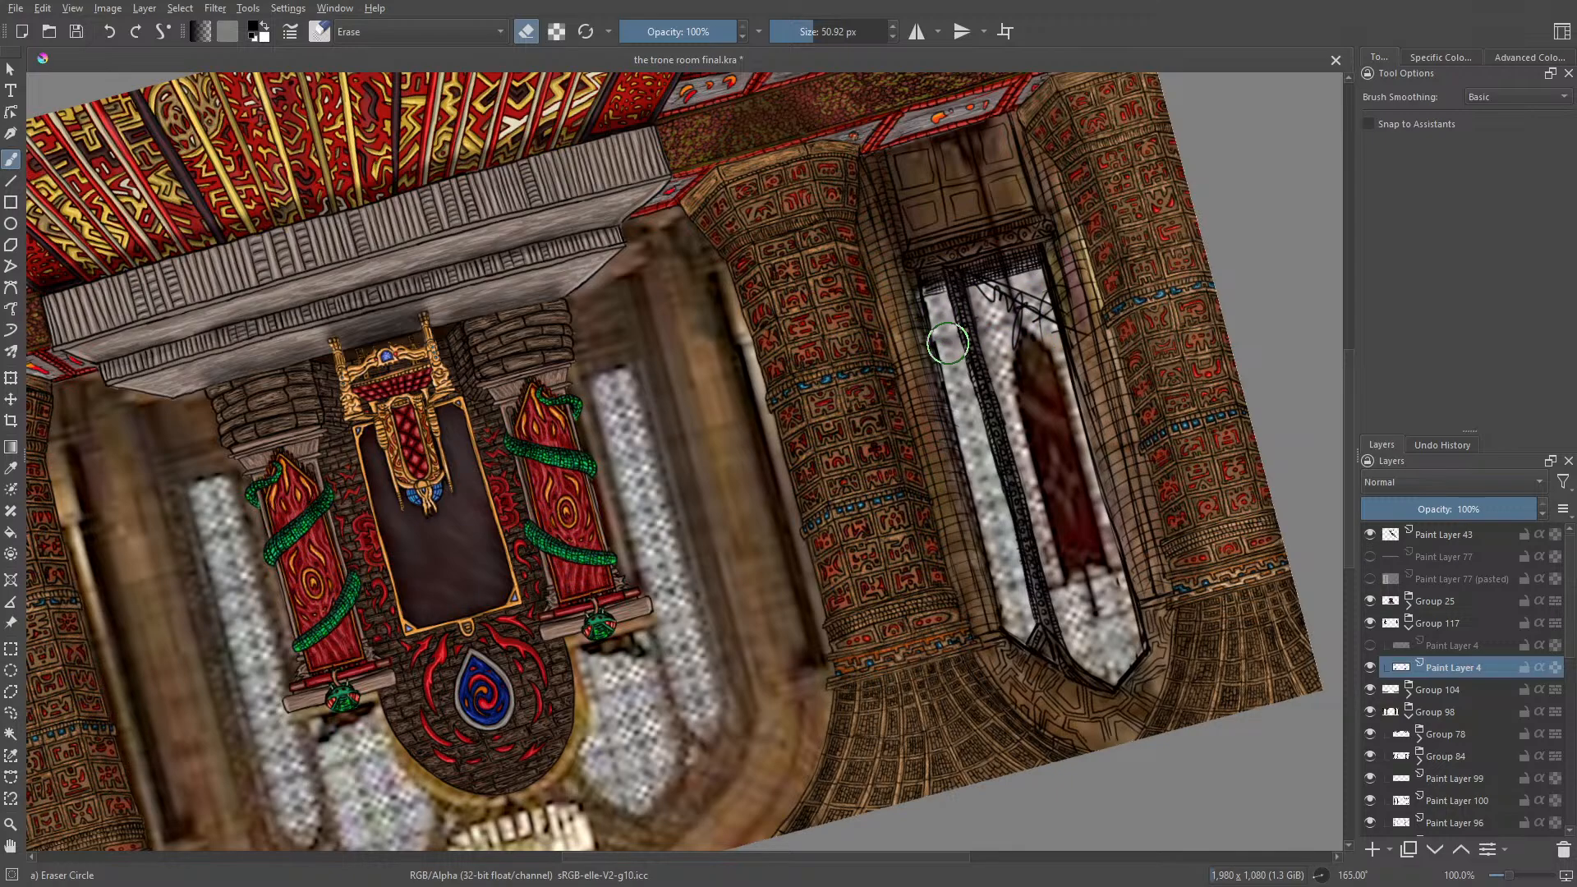
key("slash")
right_click(665, 434)
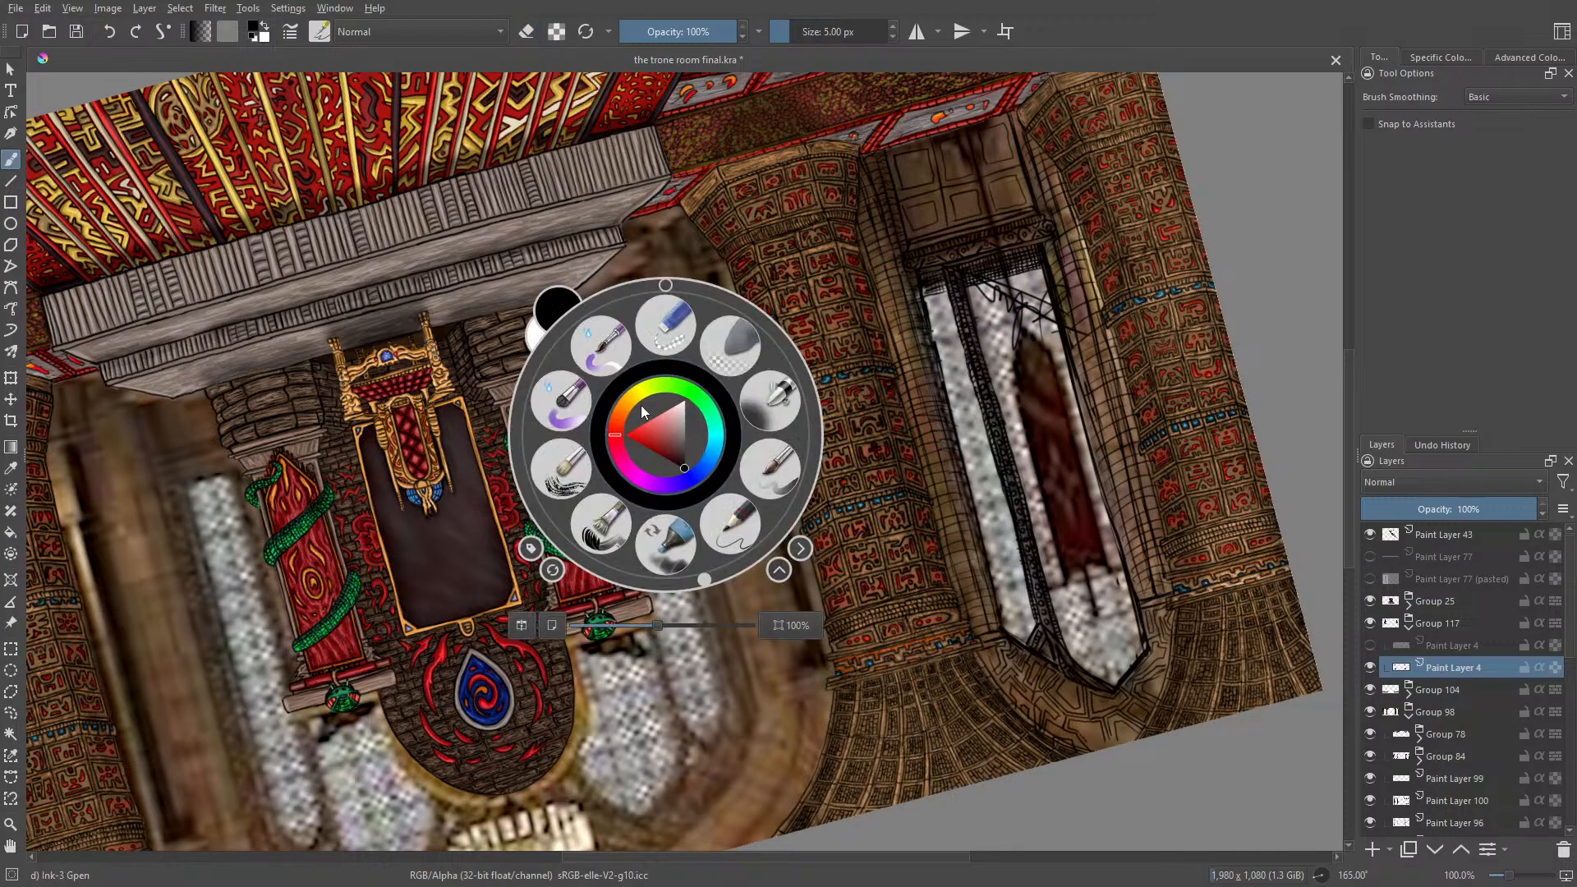
left_click(665, 286)
left_click(566, 232)
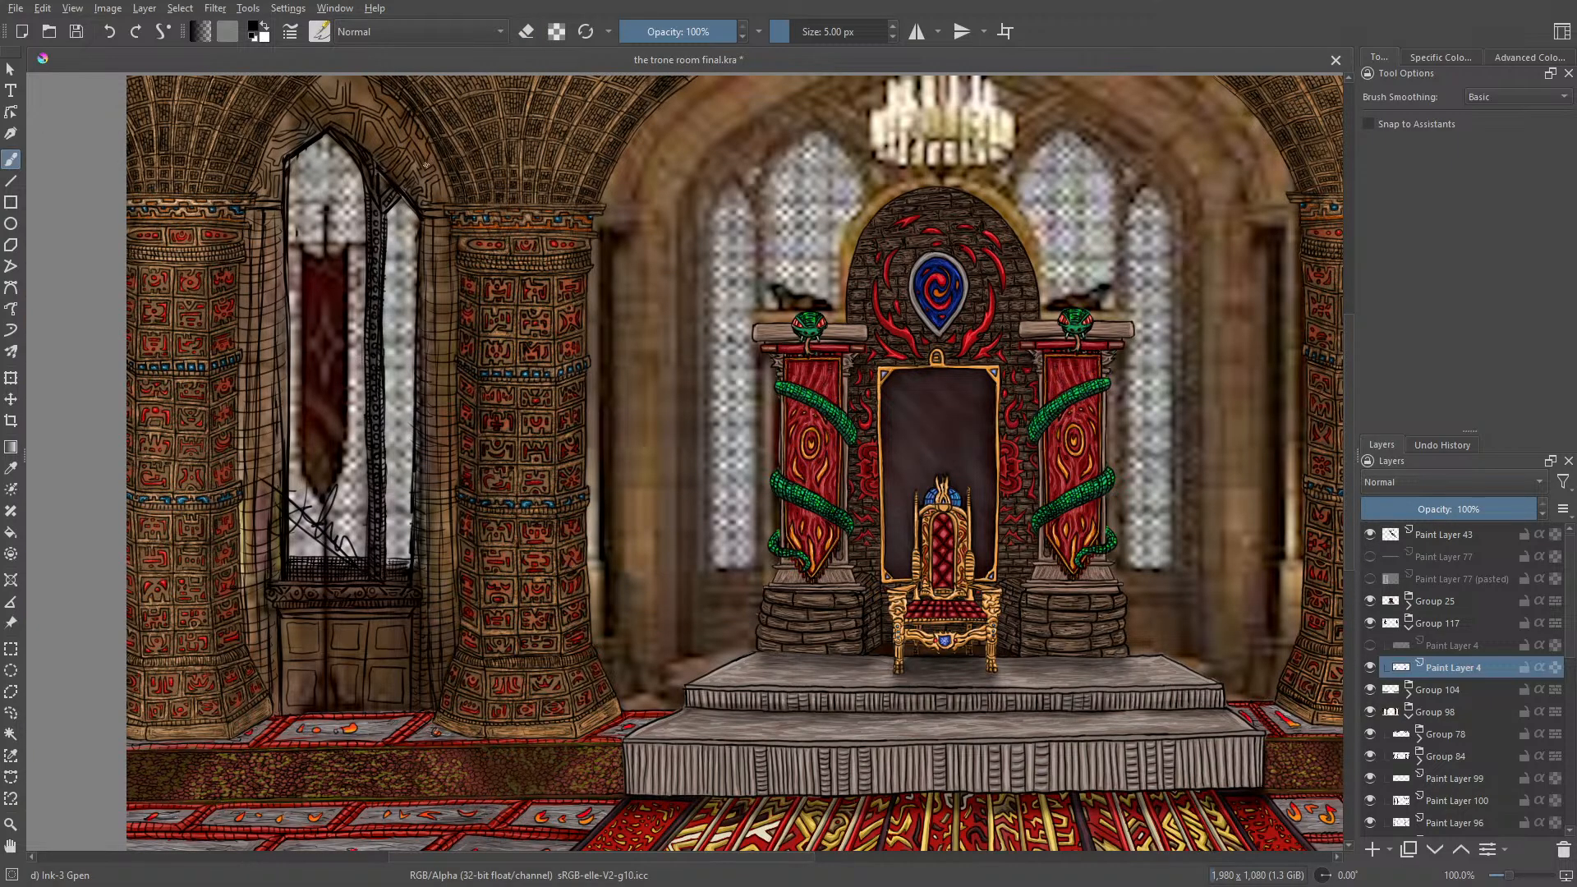
Step: Lower the merged line layer's opacity to 64% and hide the blurred reference photo on Paint Layer 2 (pasted)
left_click(1473, 509)
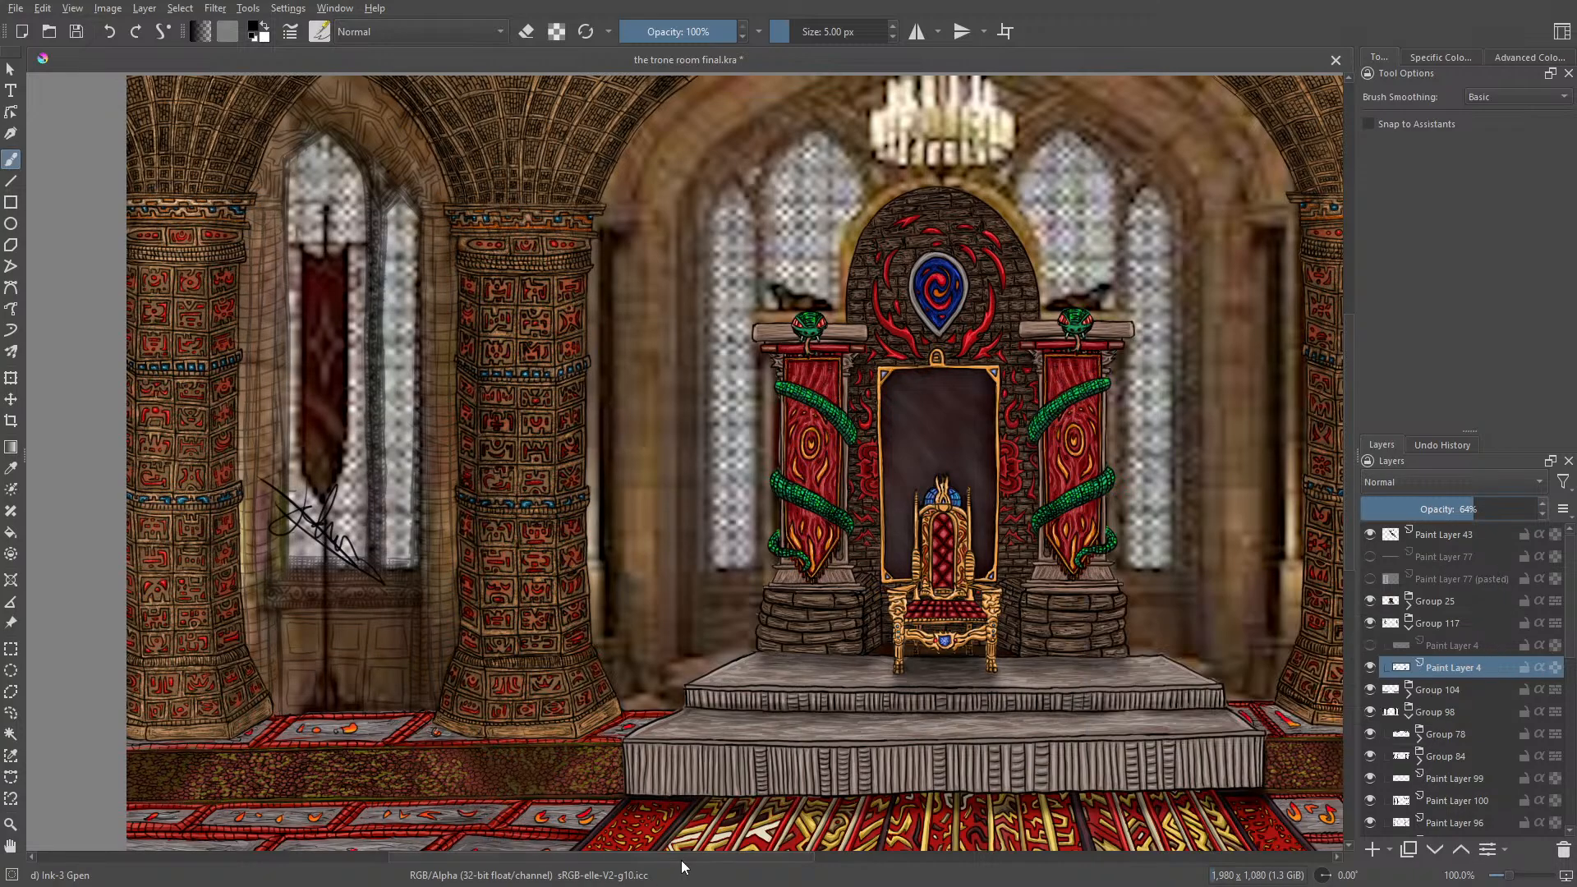
left_click_drag(684, 859, 867, 855)
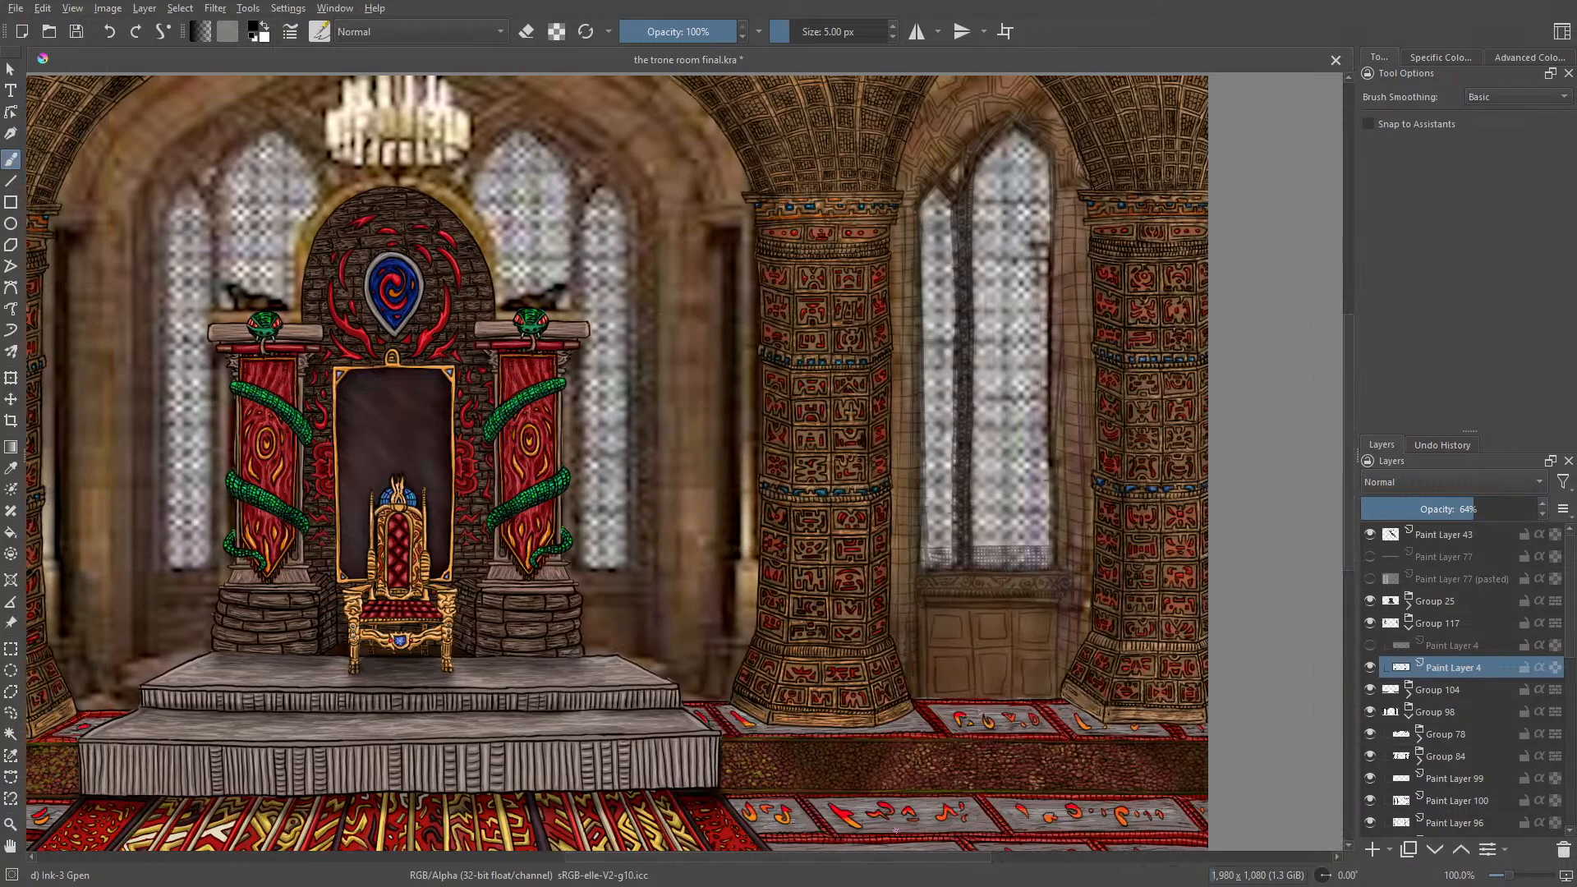
left_click_drag(1571, 583, 1571, 789)
left_click(1370, 803)
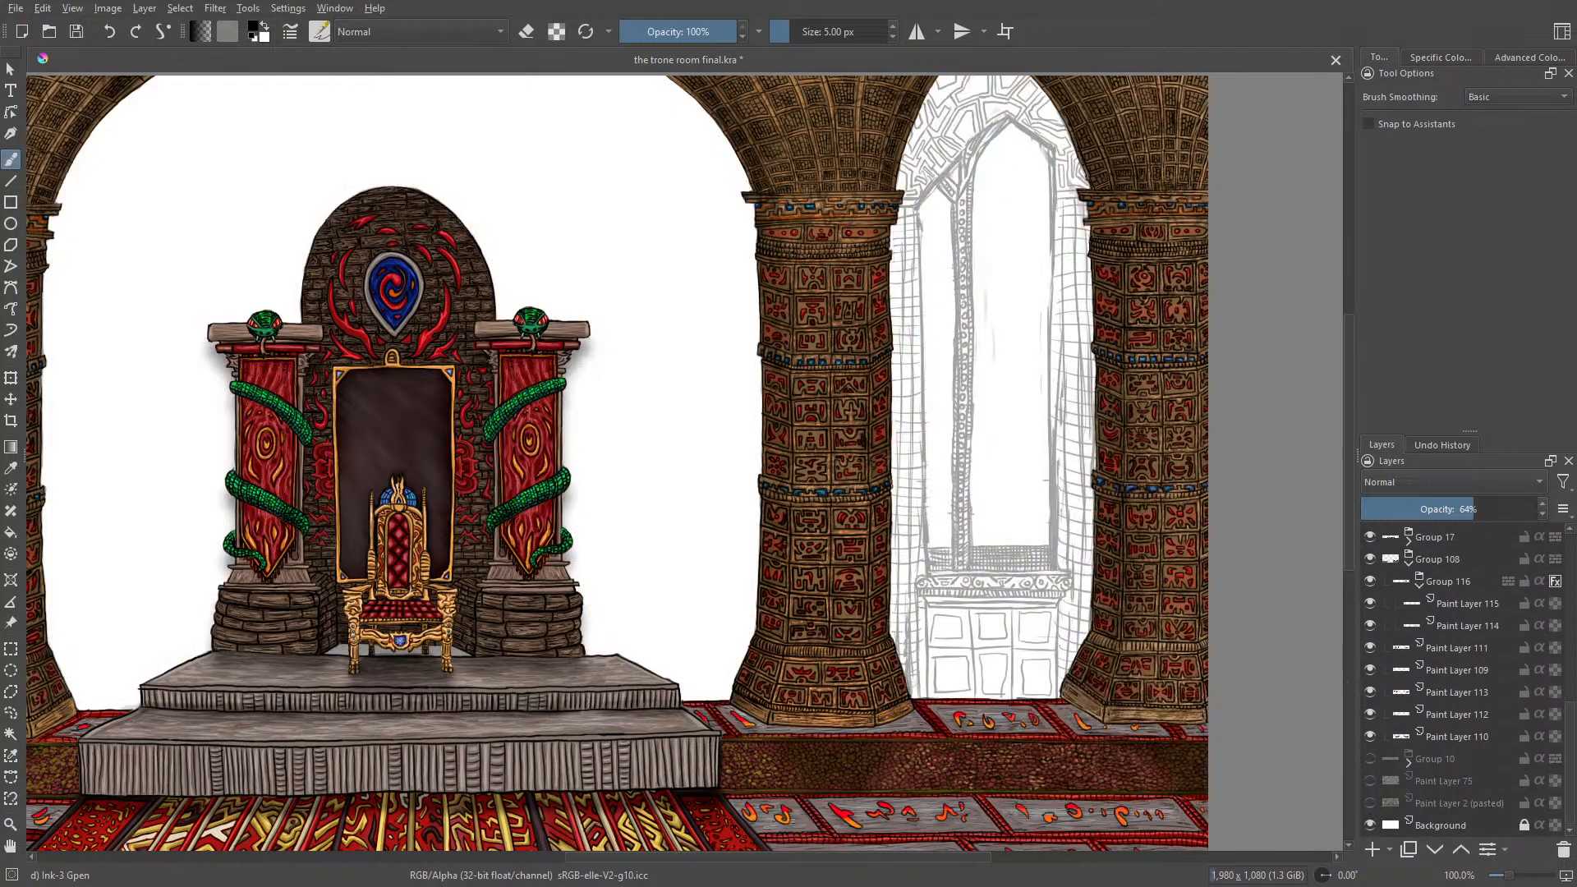
Step: Add a new paint layer above the faded window line layer for inking the panelling beneath the right window
left_click_drag(1351, 462, 1352, 516)
left_click_drag(1509, 876, 1522, 877)
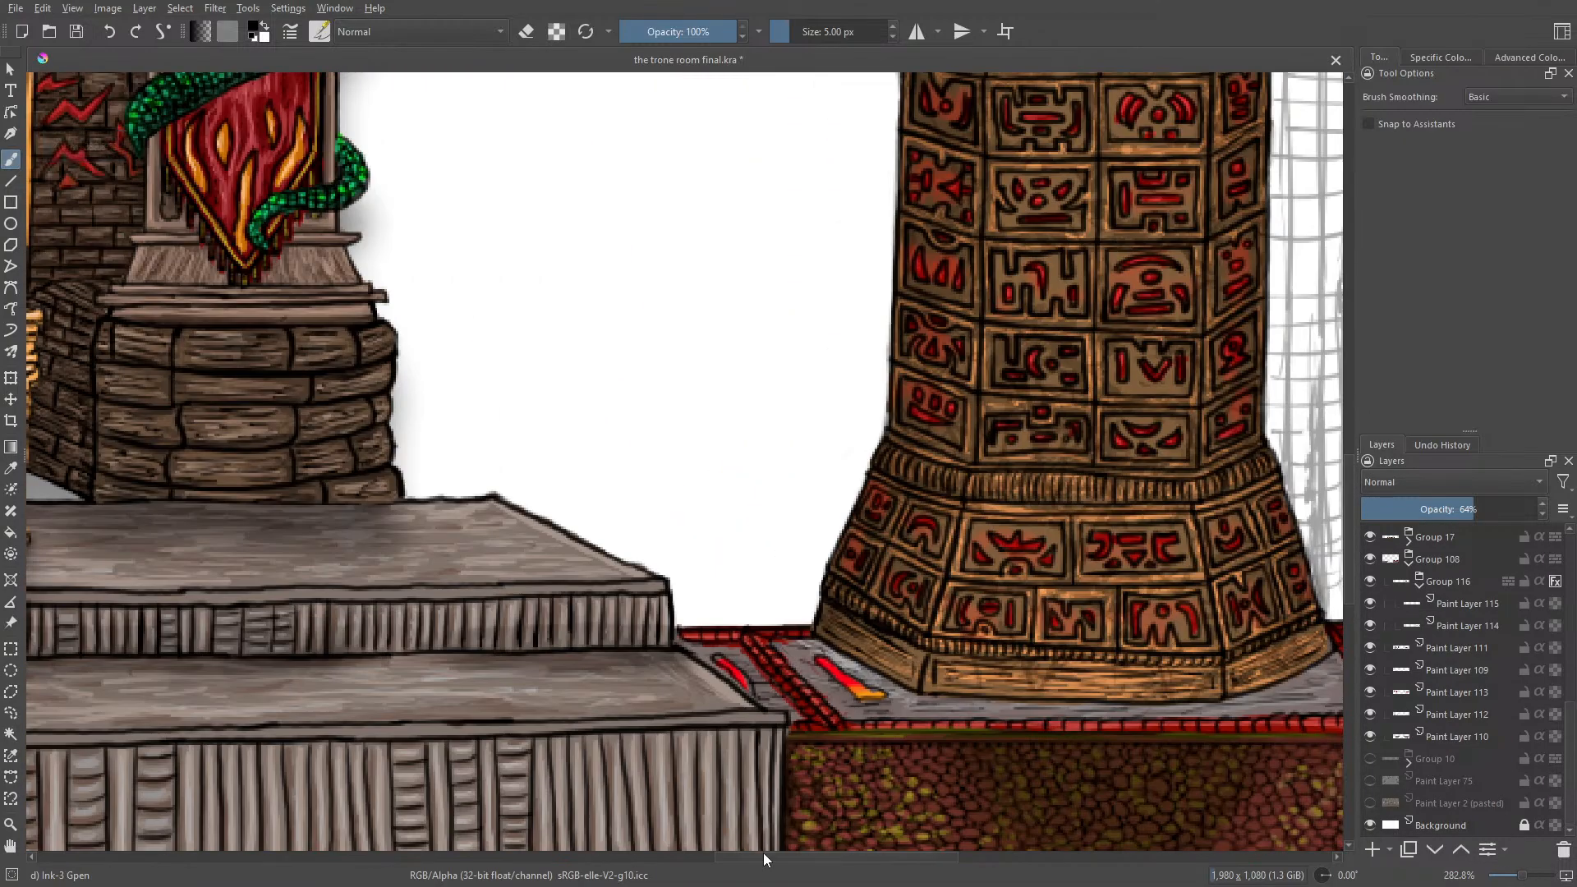
left_click_drag(764, 860, 912, 859)
scroll(1574, 701, "up", 1)
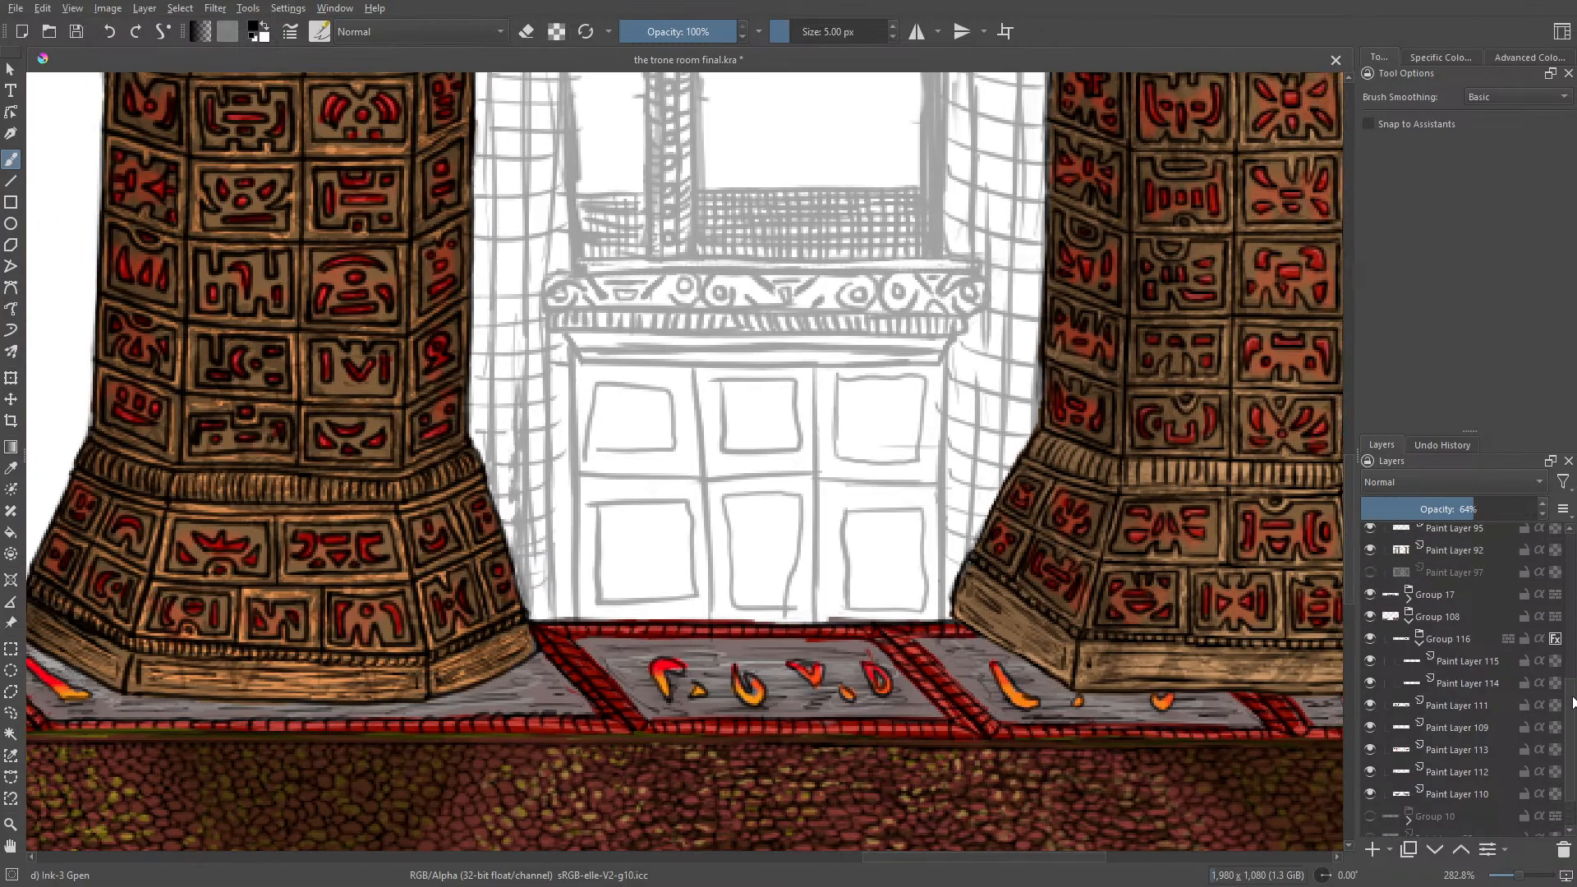
scroll(1573, 701, "up", 3)
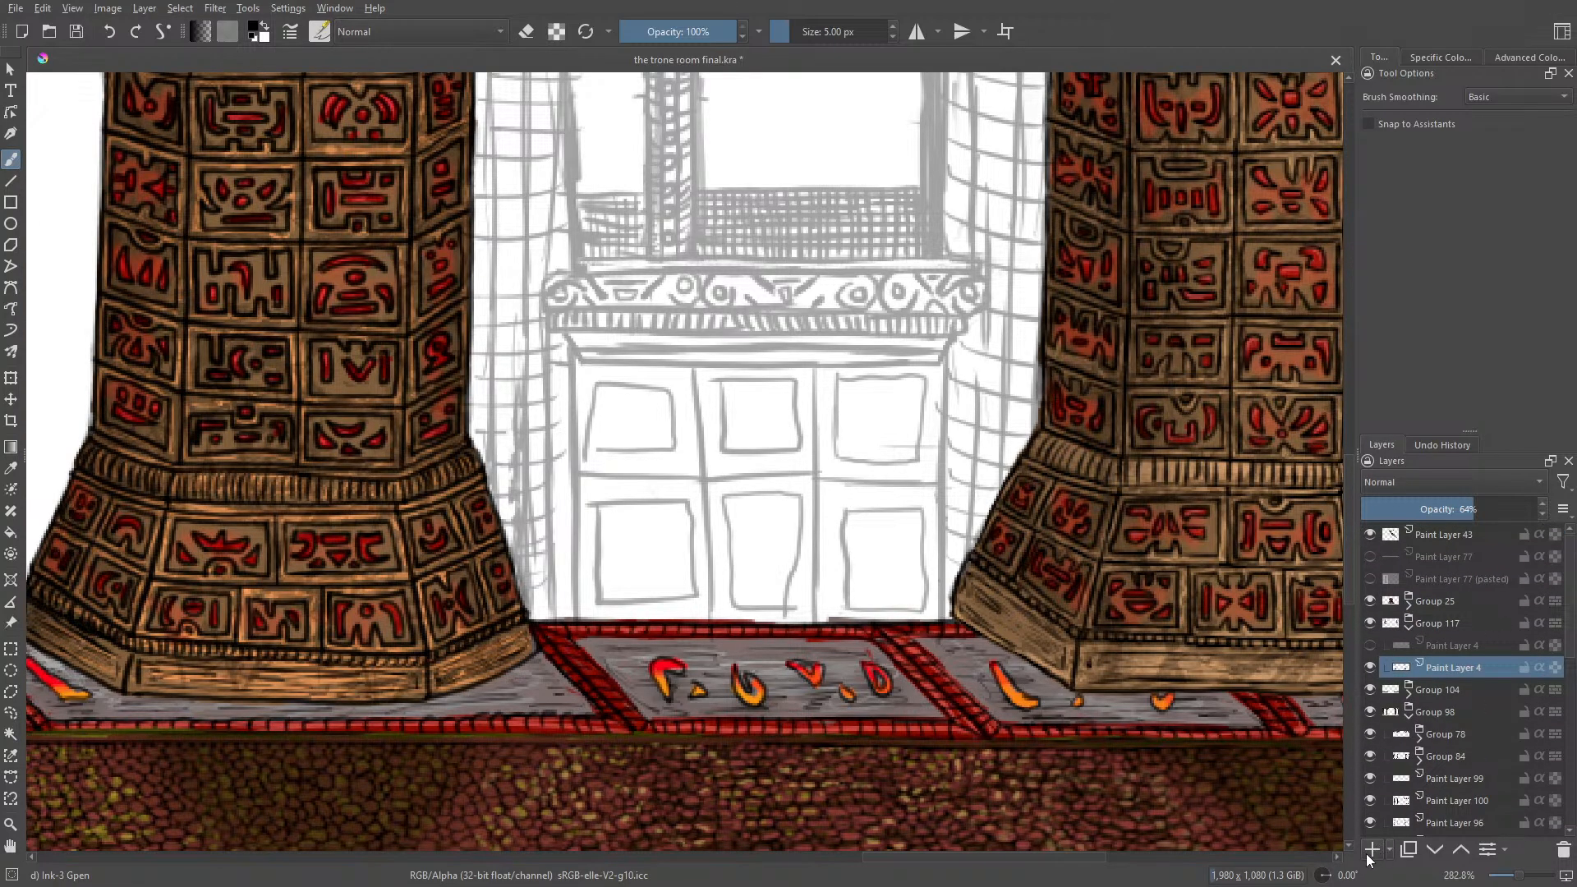
left_click(1370, 852)
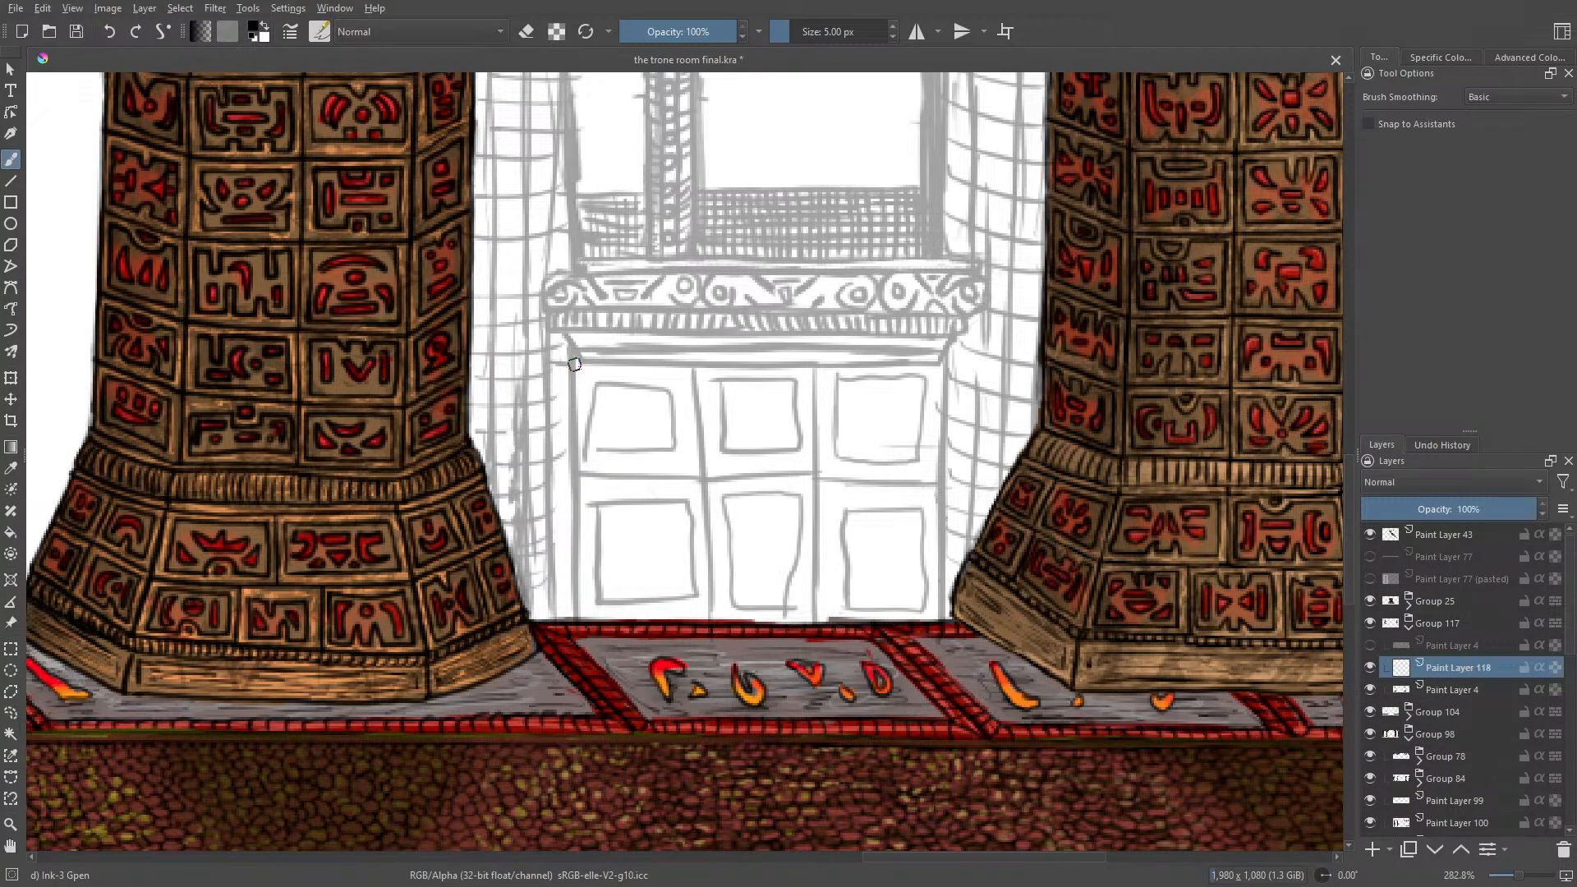
Step: Set the brush size to 3.65 px and ink the outer left edge of the upper-left panel beneath the right window's sill
left_click_drag(574, 360, 574, 462)
left_click(108, 31)
left_click_drag(785, 31, 791, 31)
left_click_drag(574, 362, 576, 479)
Step: Rotate the canvas to about 81°, ink the remaining sides of the upper-left panel and erase the overrun at its corner
right_click(580, 456)
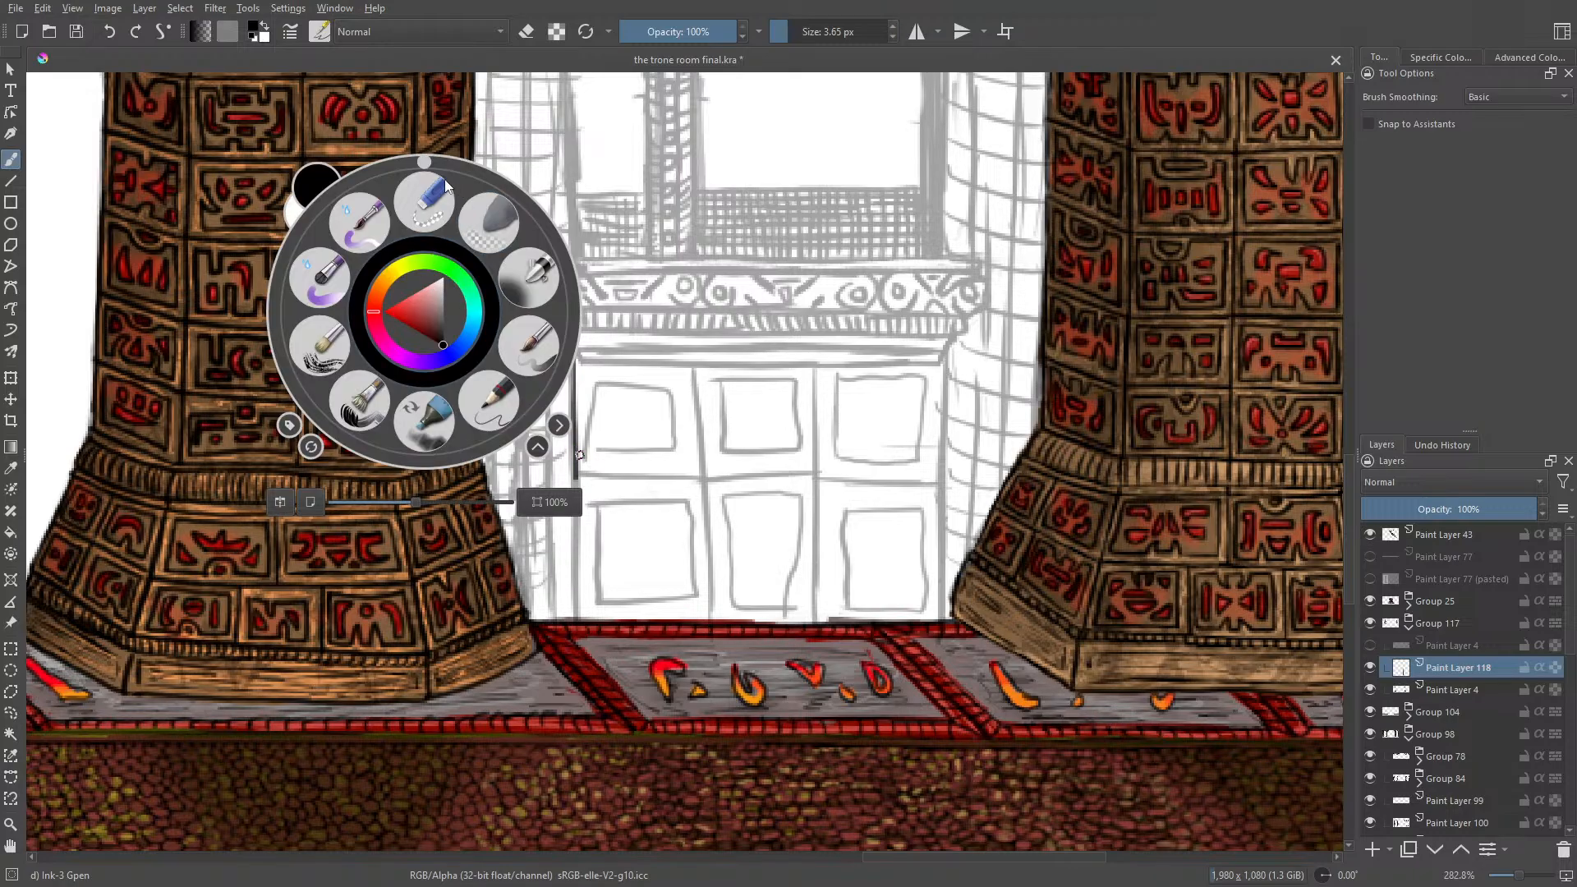
left_click_drag(425, 162, 629, 279)
left_click(667, 358)
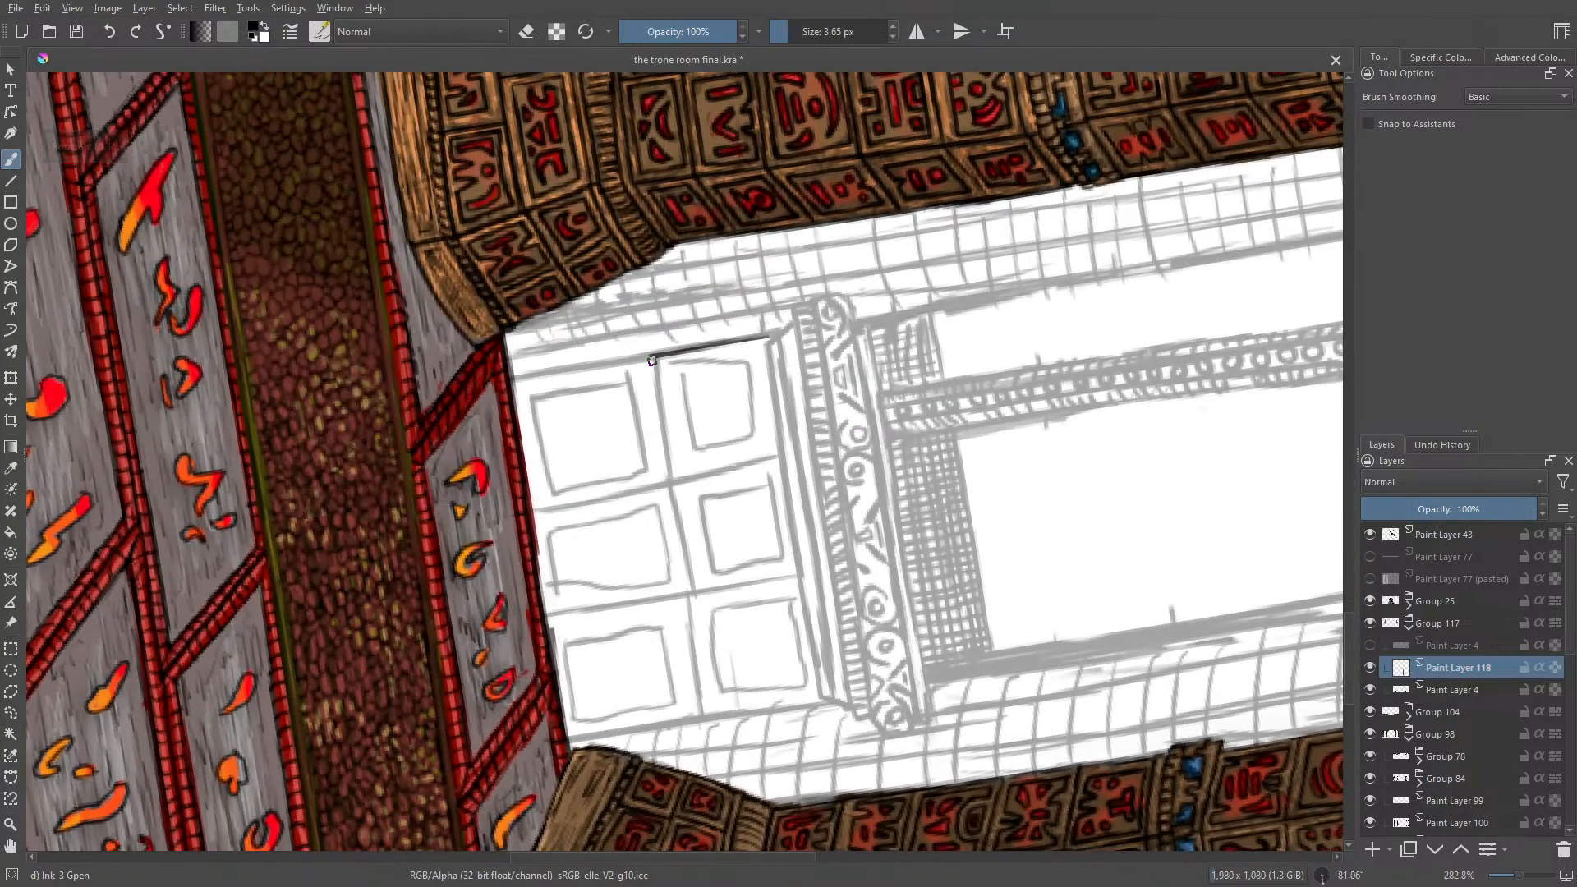
left_click_drag(652, 359, 672, 483)
left_click_drag(765, 337, 779, 454)
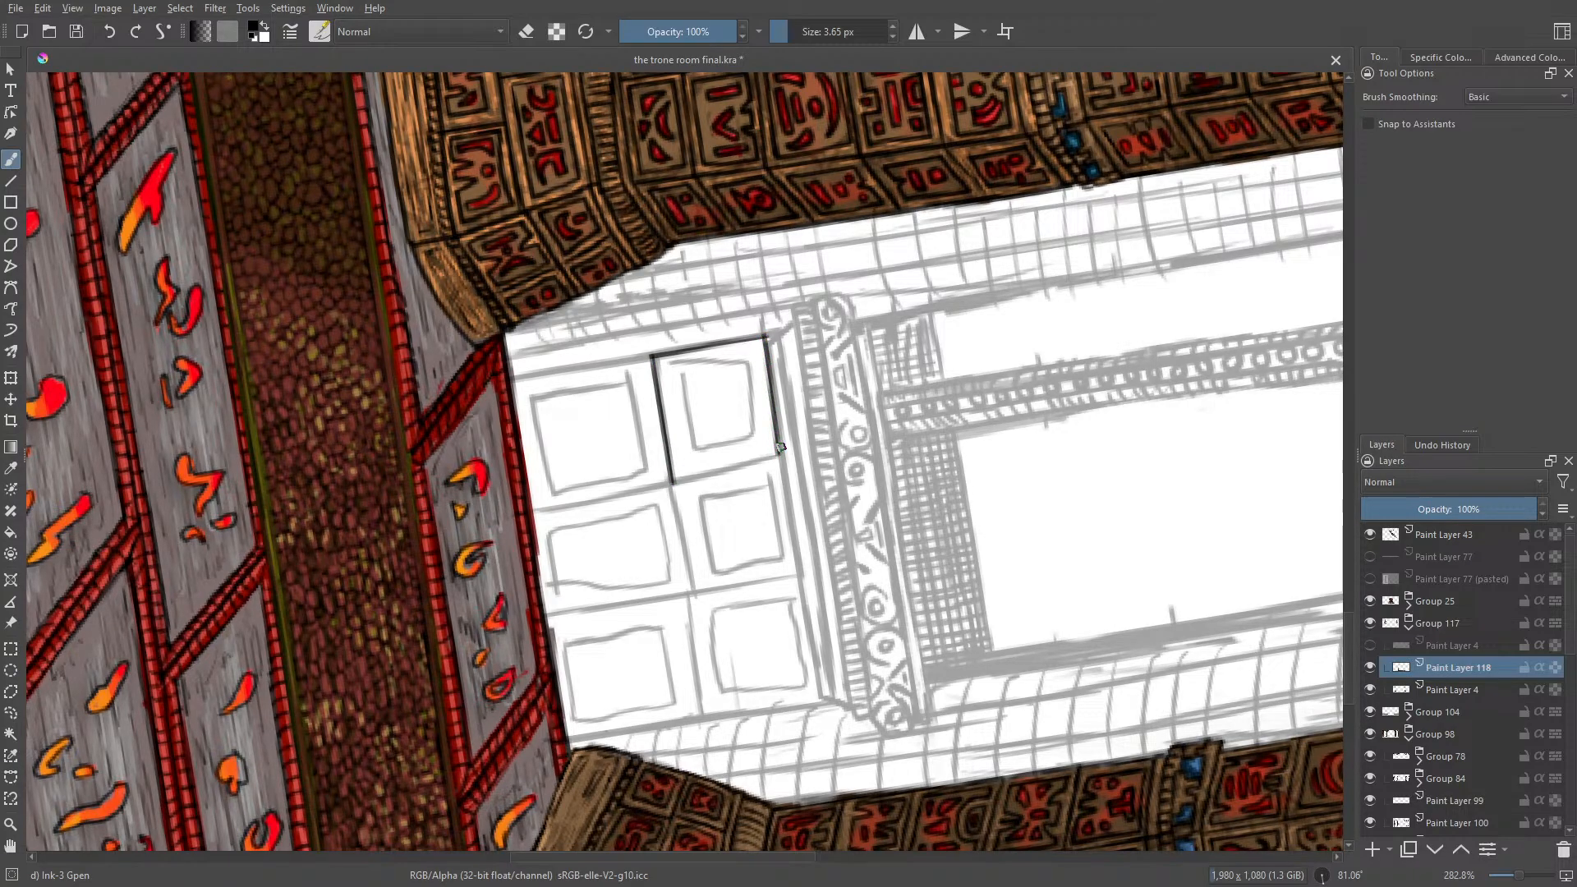
left_click(110, 32)
mouse_move(770, 341)
left_mouse_down()
mouse_move(782, 455)
mouse_move(676, 475)
left_mouse_up()
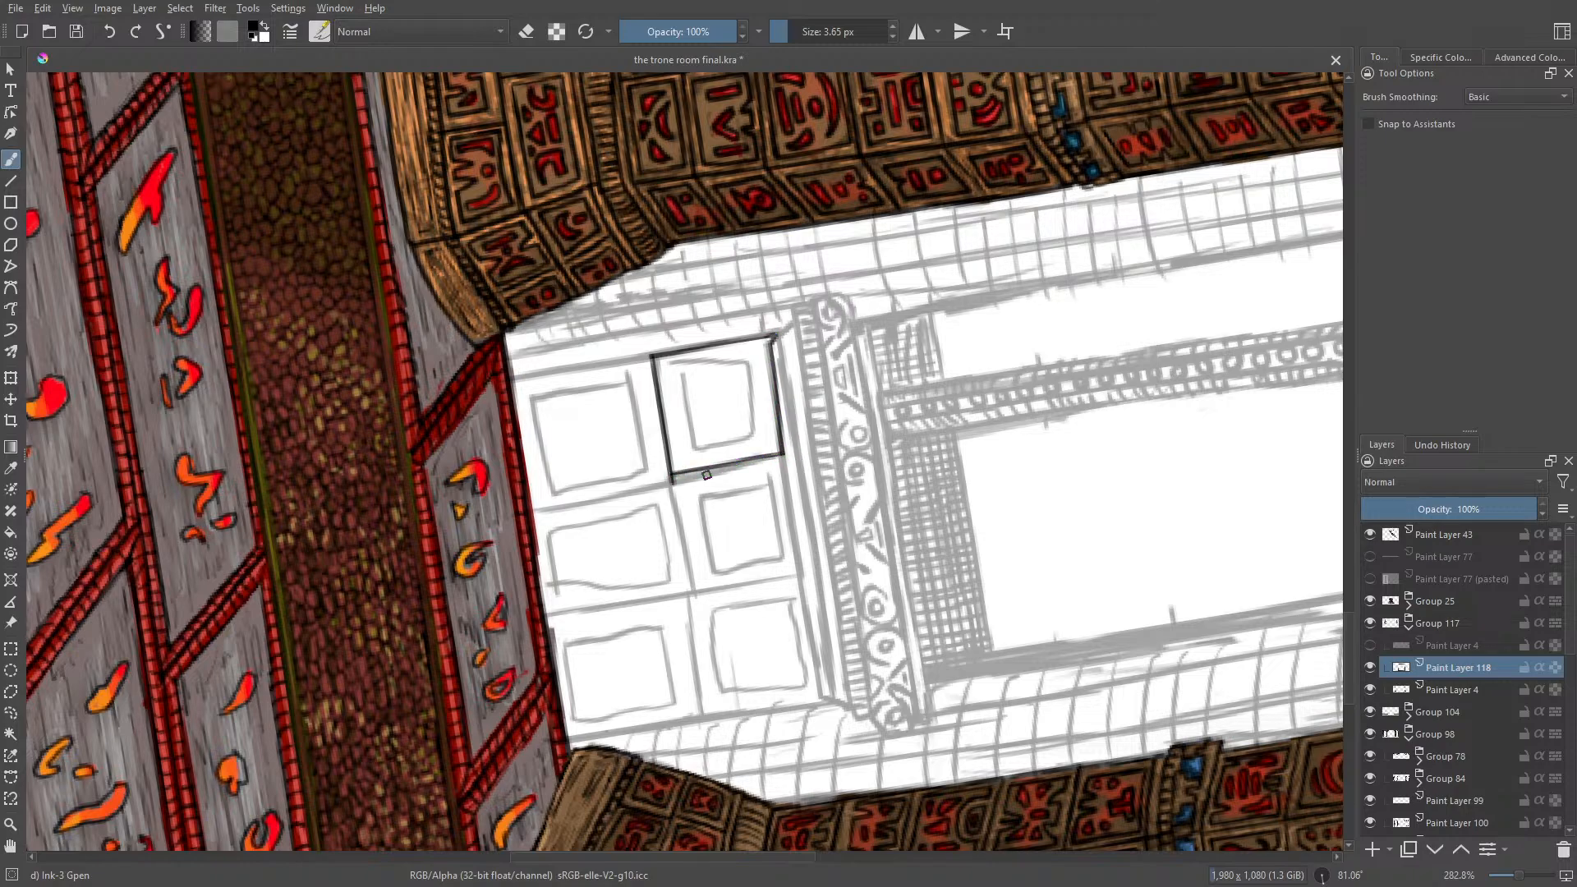
key("e")
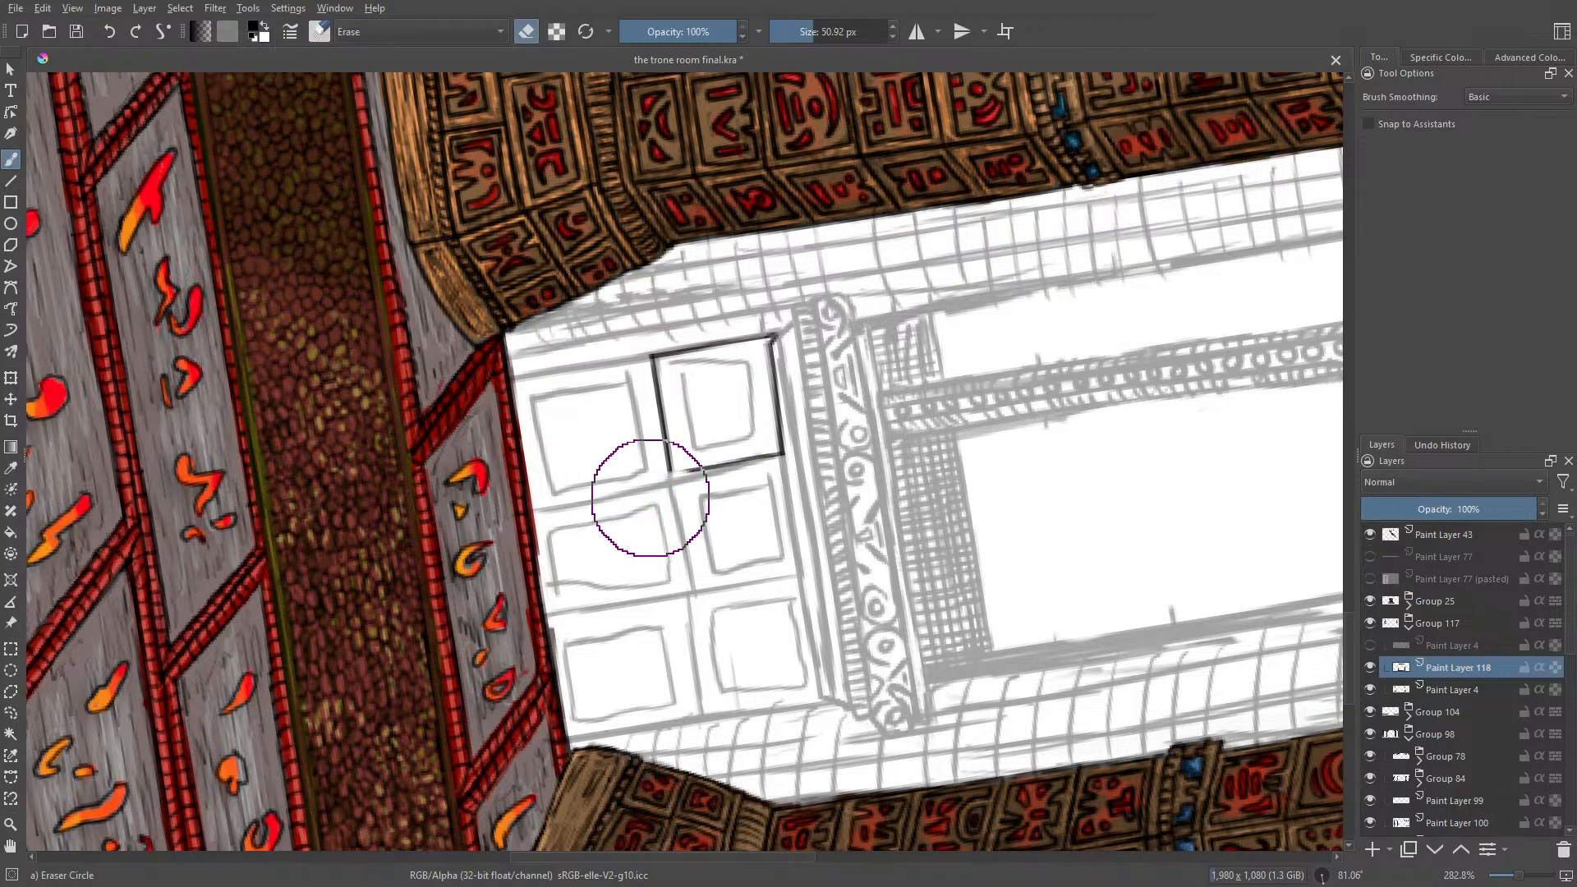
Step: Set the eraser size to 7.52 px, switch back to the ink brush and draw the upper-left panel's notched inner border
left_click(795, 32)
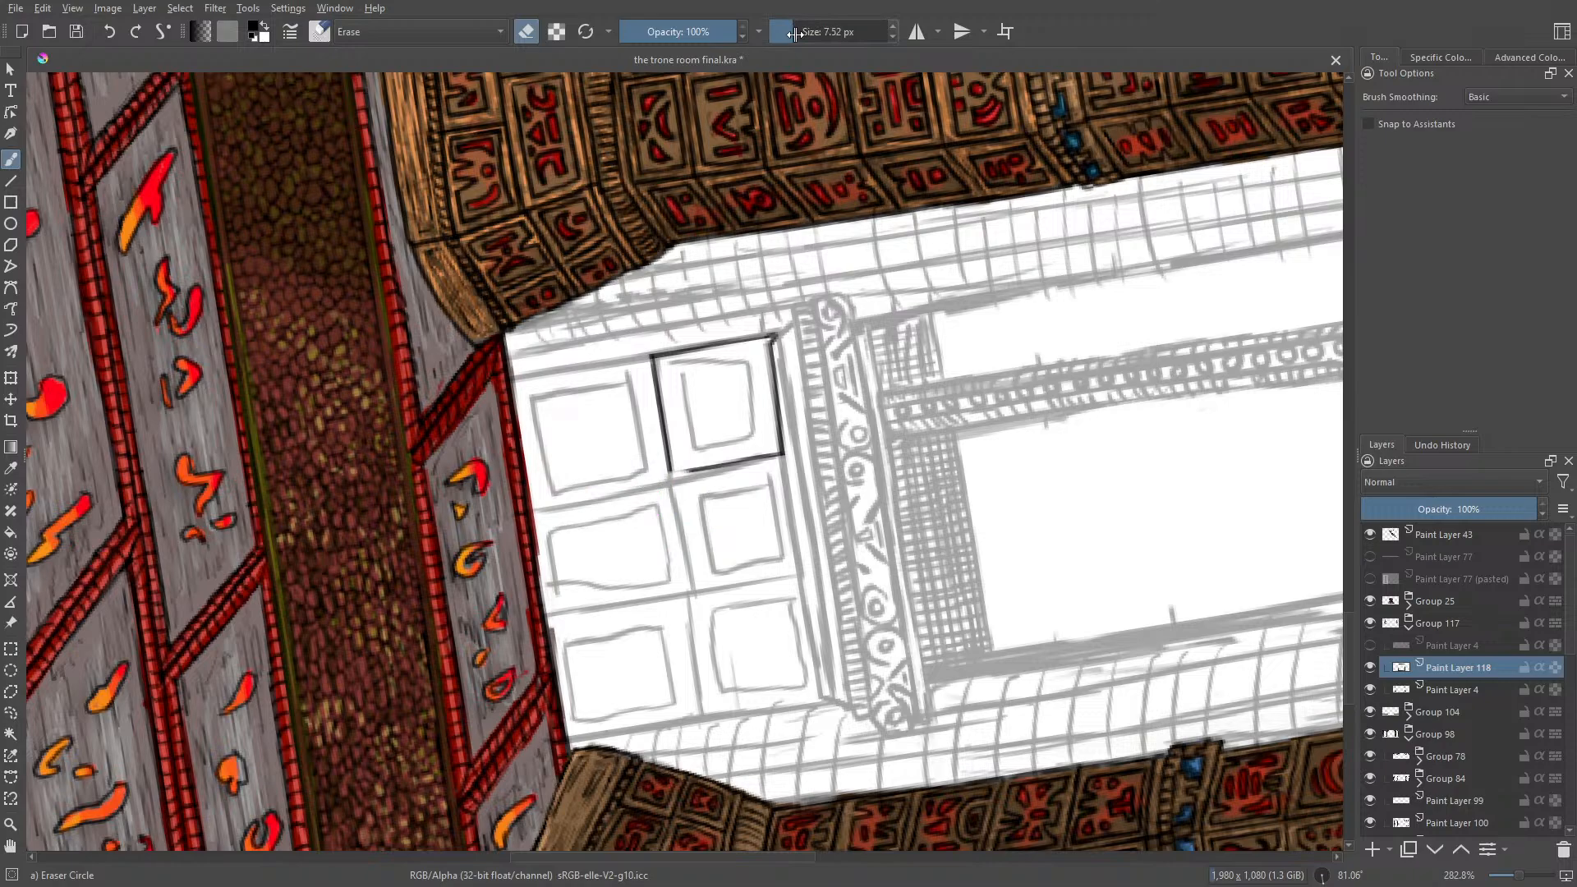
key("e")
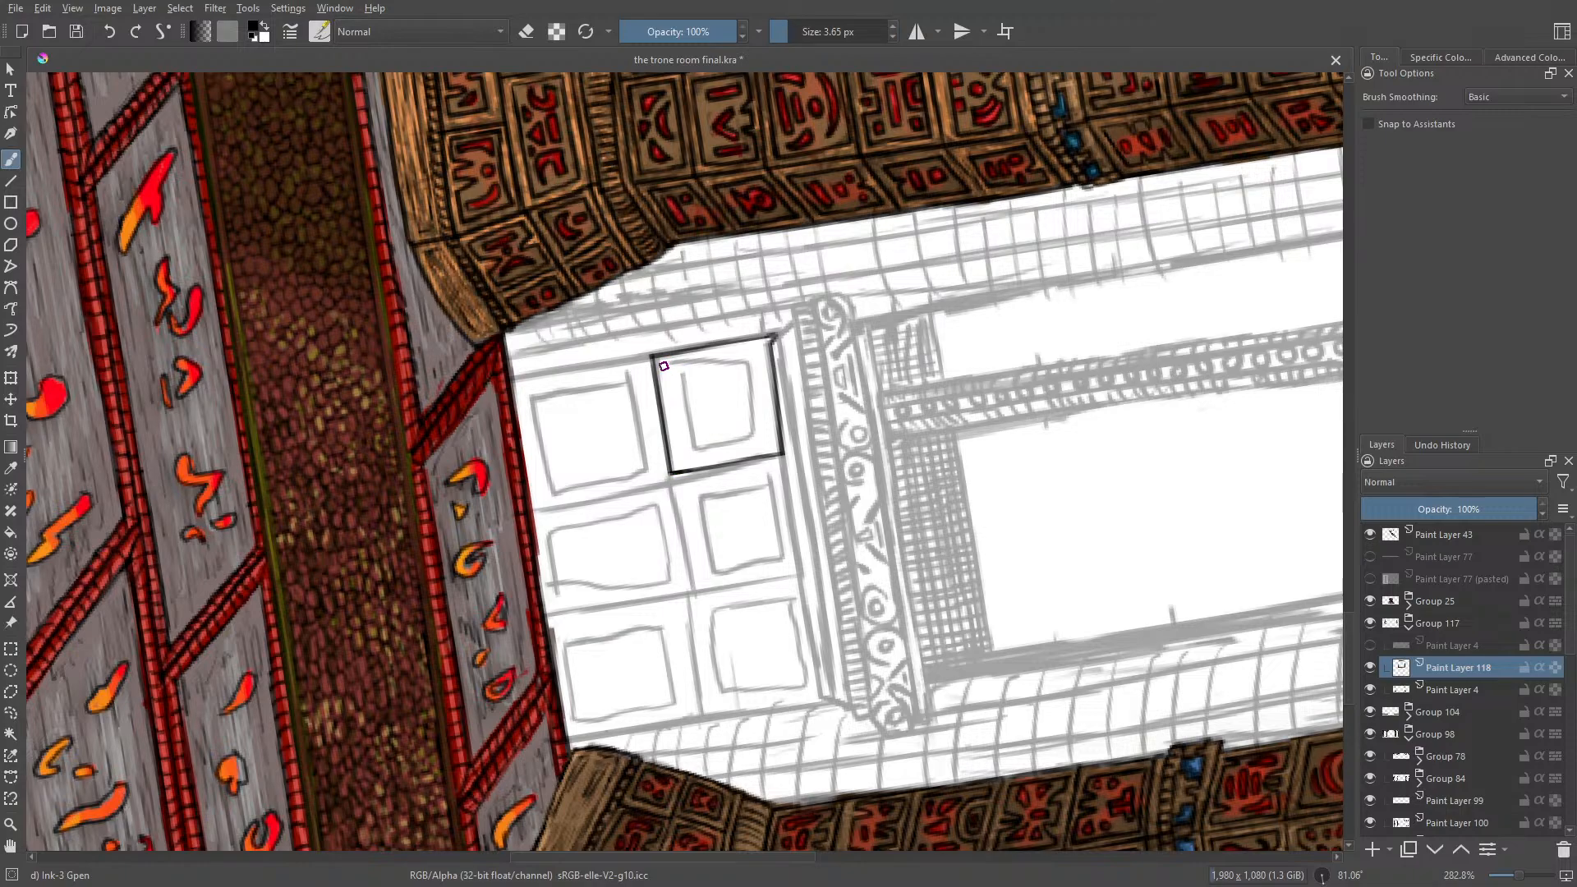
left_click_drag(664, 366, 673, 404)
left_click_drag(672, 434, 675, 452)
mouse_move(719, 351)
left_mouse_down()
mouse_move(760, 345)
mouse_move(762, 374)
mouse_move(734, 393)
mouse_move(761, 385)
mouse_move(767, 414)
mouse_move(734, 418)
mouse_move(769, 424)
mouse_move(772, 447)
mouse_move(681, 464)
left_mouse_up()
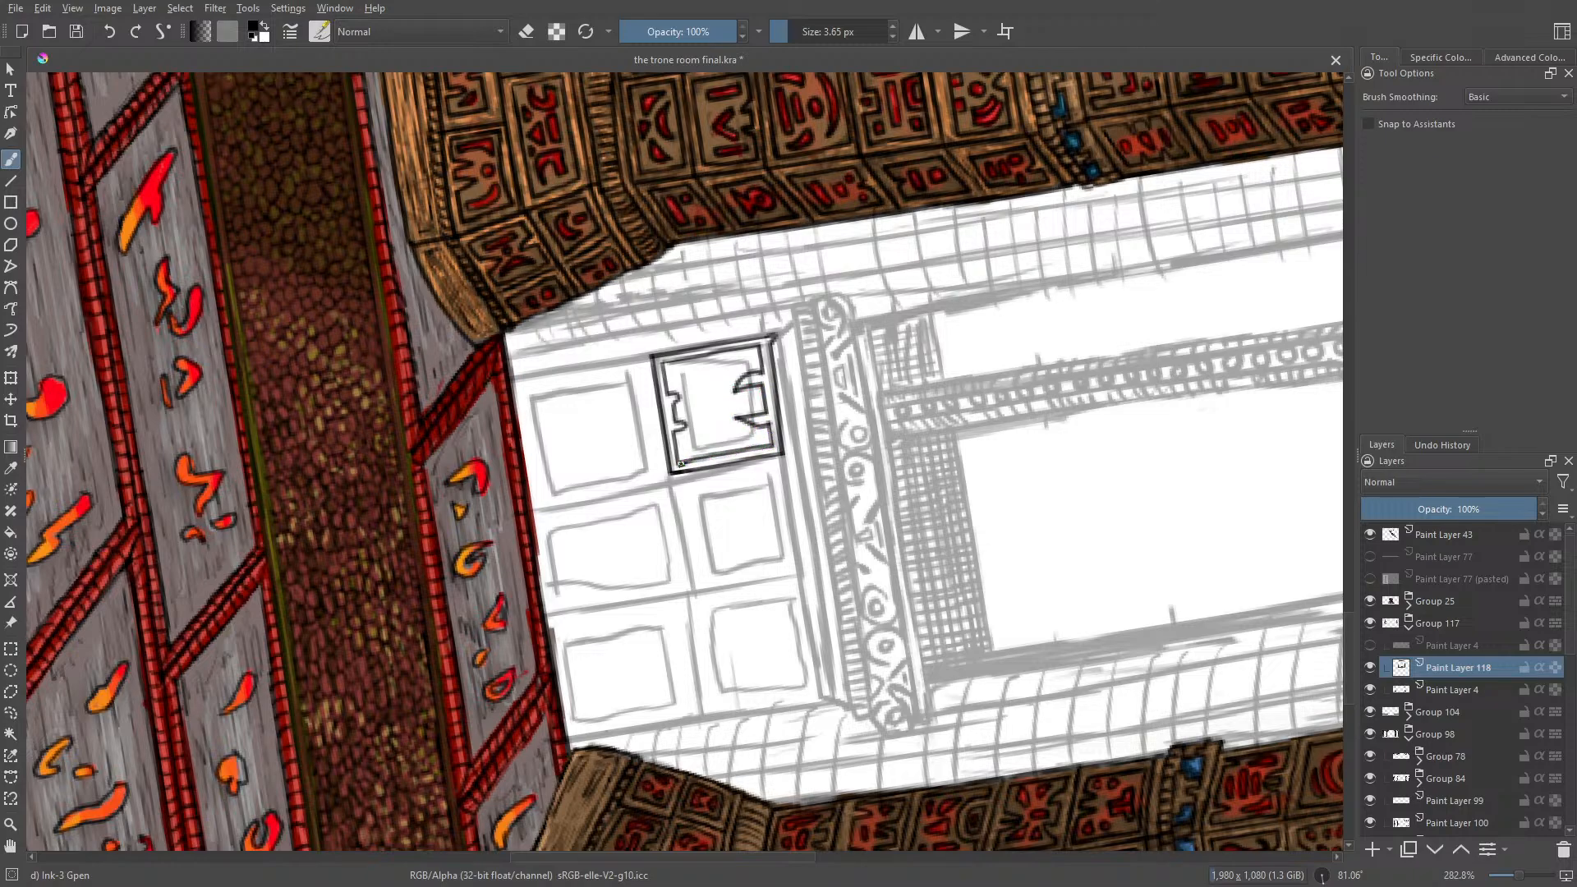
Step: Rotate the canvas to about 246°, ink the angular motifs filling the upper-left panel and save the painting
right_click(614, 400)
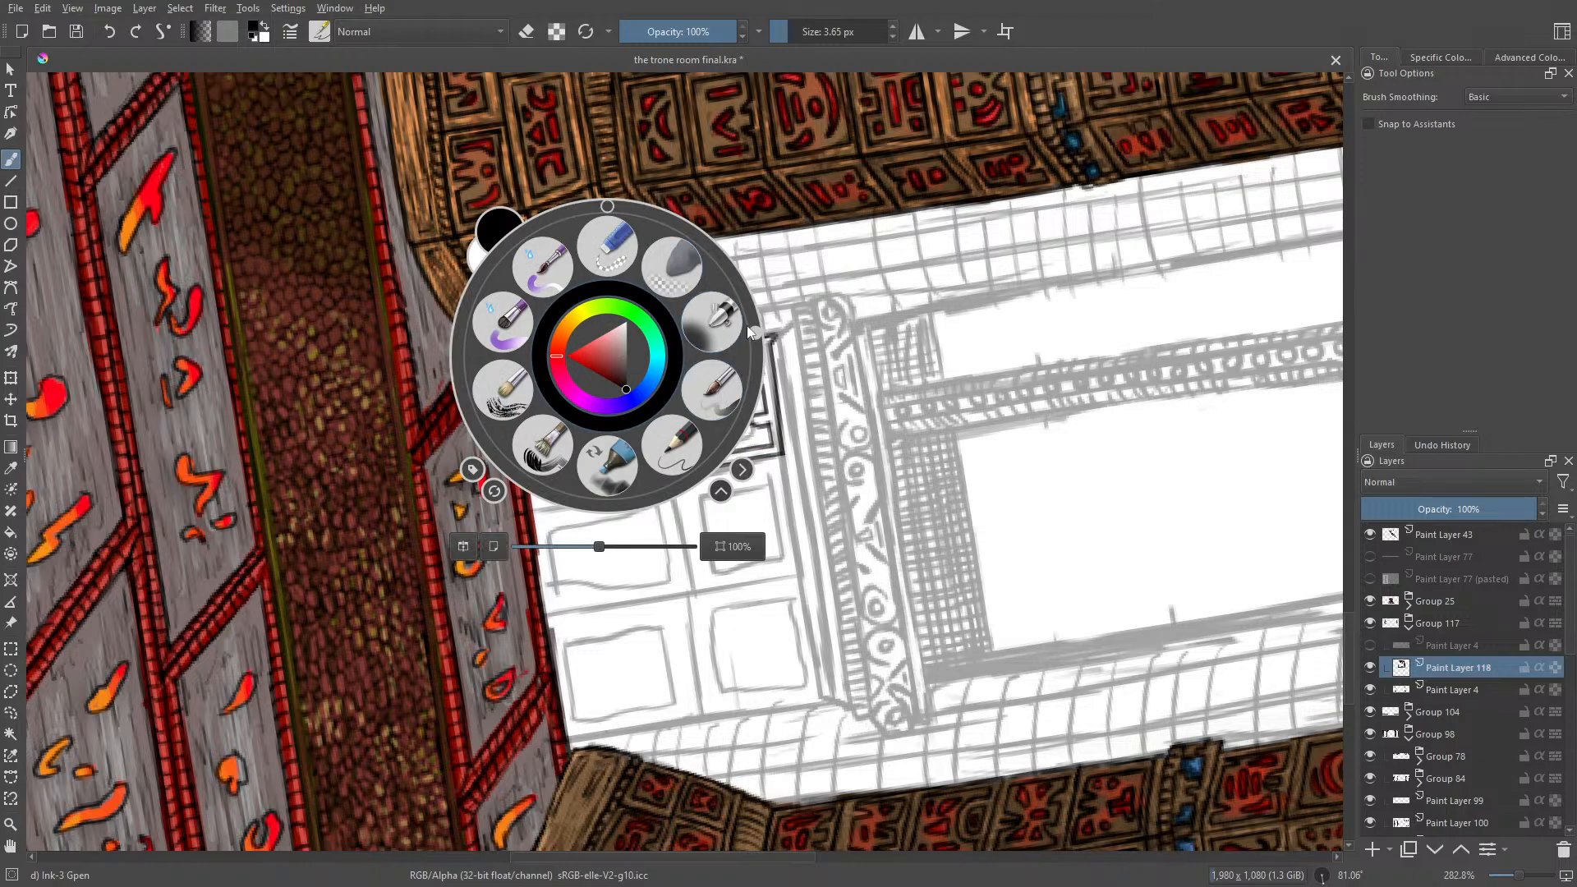
mouse_move(747, 325)
left_mouse_down()
mouse_move(730, 279)
mouse_move(562, 323)
mouse_move(549, 394)
left_mouse_up()
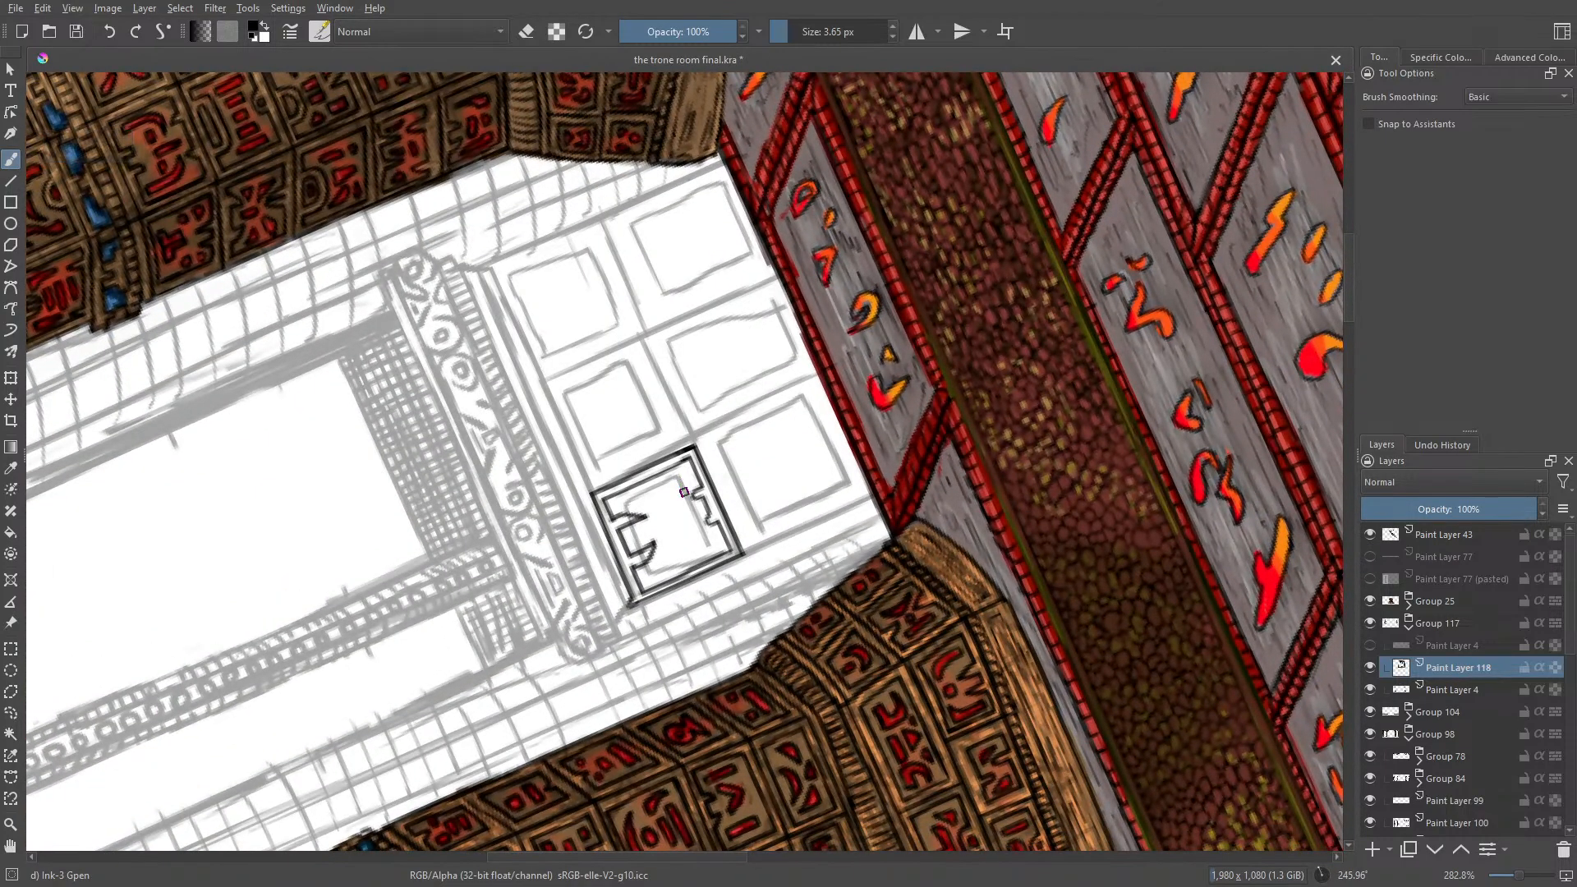
mouse_move(688, 483)
left_mouse_down()
mouse_move(685, 469)
mouse_move(711, 543)
left_mouse_up()
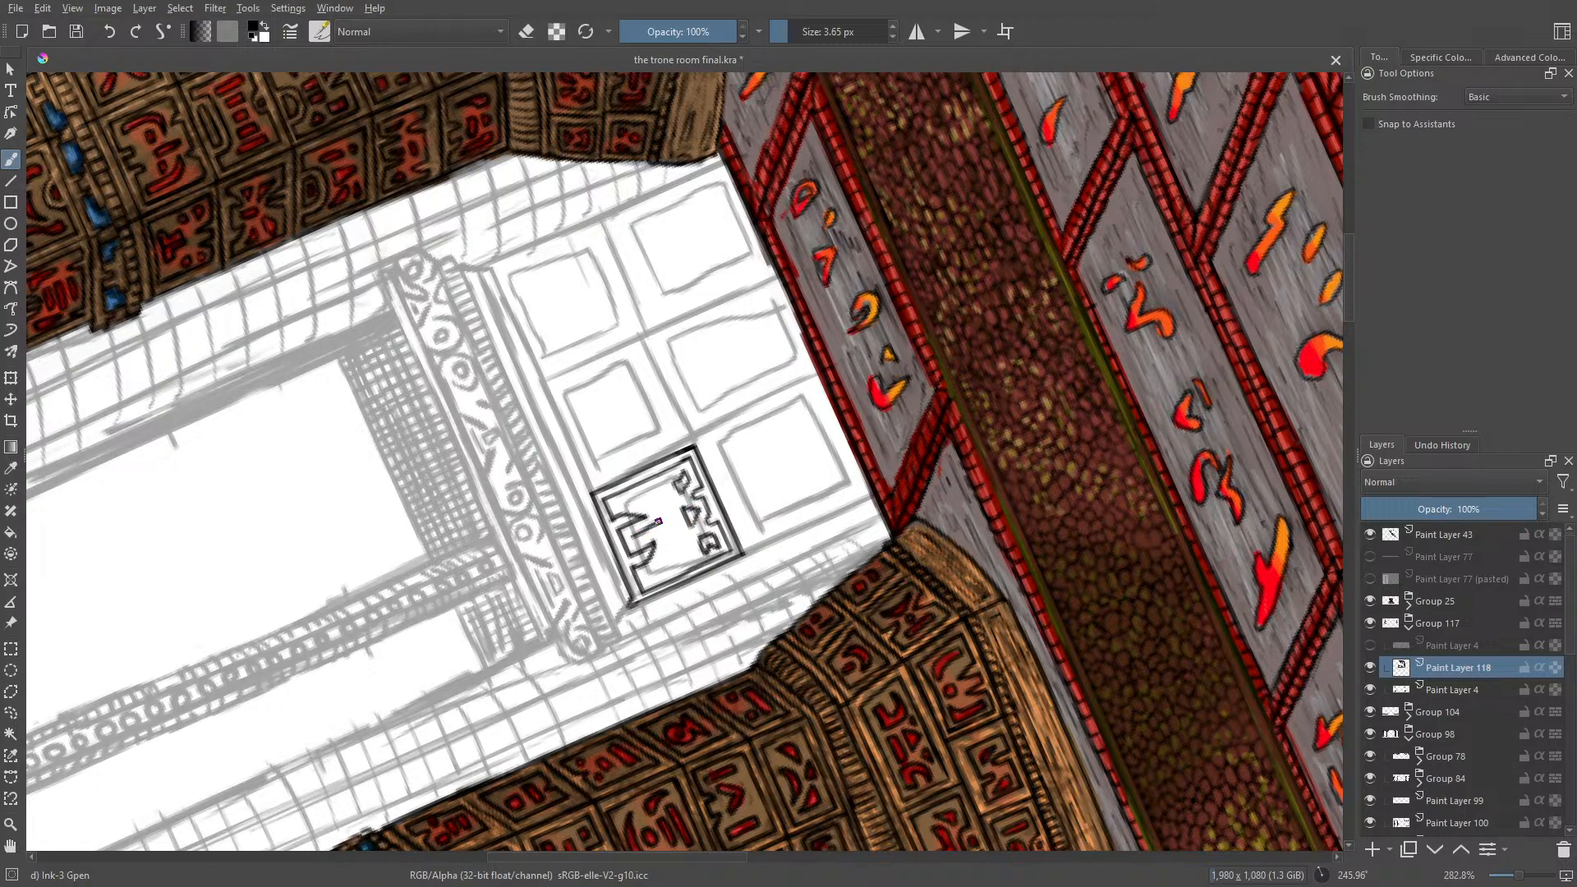
left_click_drag(667, 526, 632, 534)
key("ctrl+s")
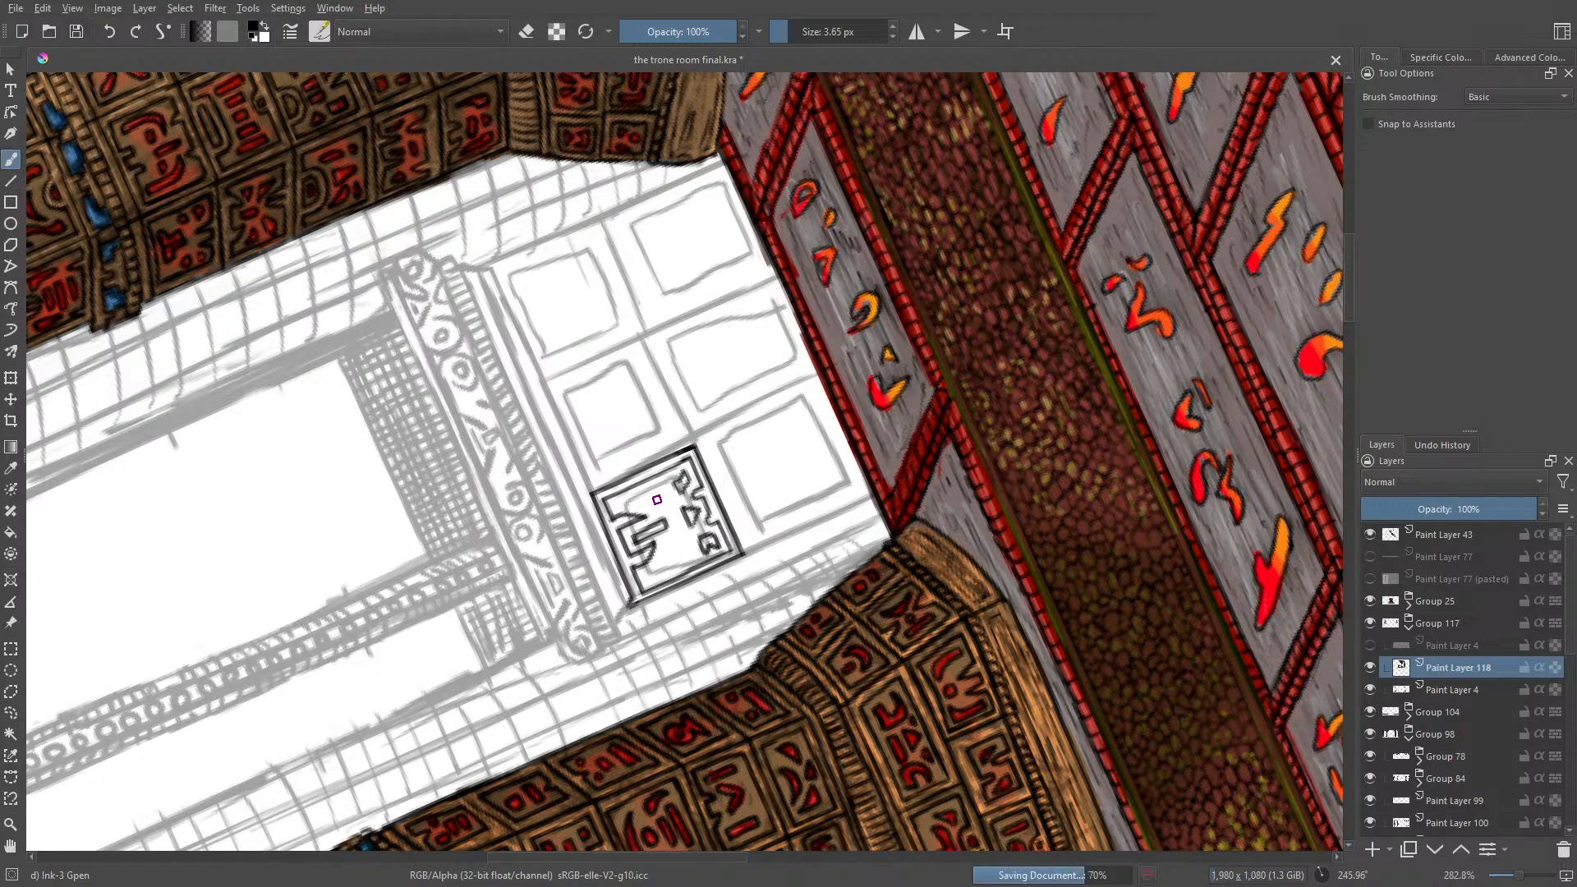
mouse_move(661, 500)
left_mouse_down()
mouse_move(619, 502)
mouse_move(663, 504)
mouse_move(647, 499)
mouse_move(650, 578)
mouse_move(679, 545)
mouse_move(669, 554)
left_mouse_up()
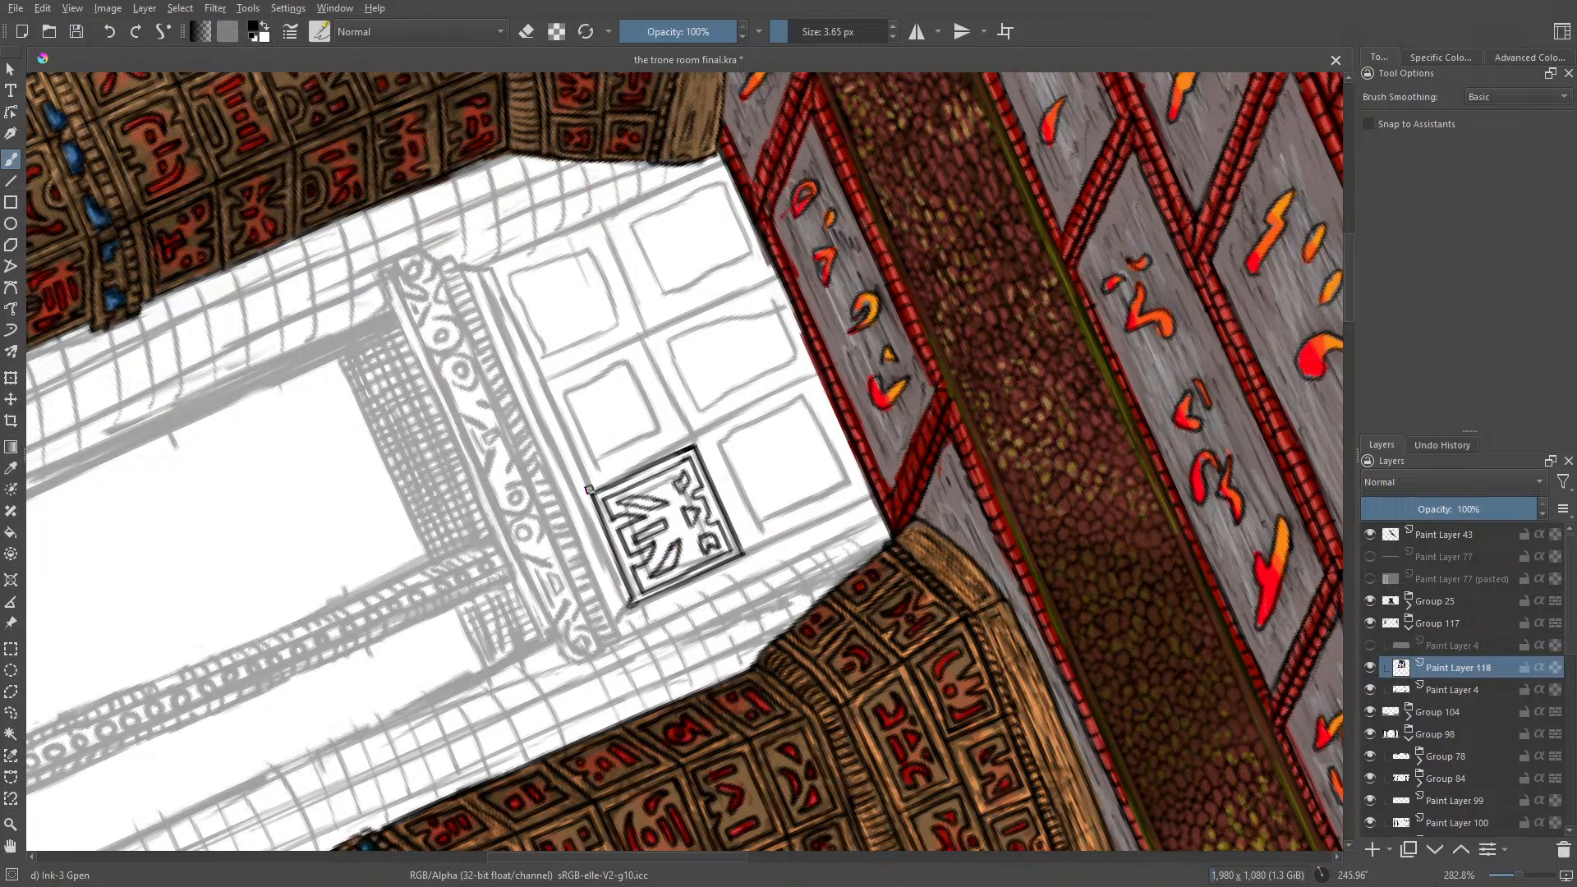
Step: Ink the outer frame of the upper-middle panel along its sketched edges
mouse_move(589, 488)
left_mouse_down()
mouse_move(540, 384)
mouse_move(634, 342)
left_mouse_up()
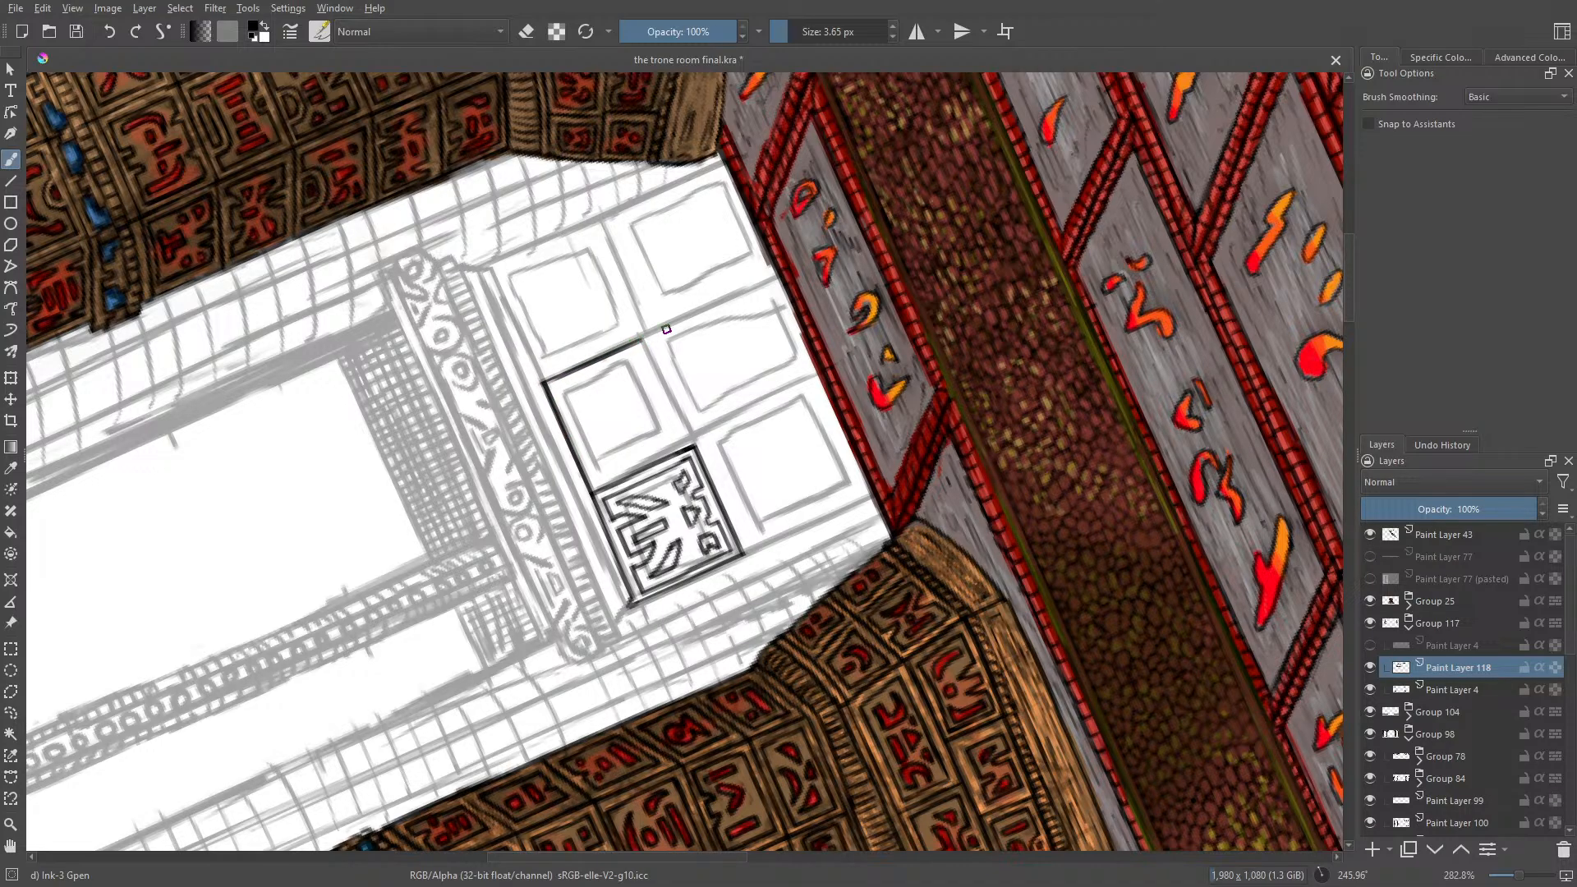
left_click_drag(692, 443, 646, 333)
left_click_drag(680, 442, 598, 477)
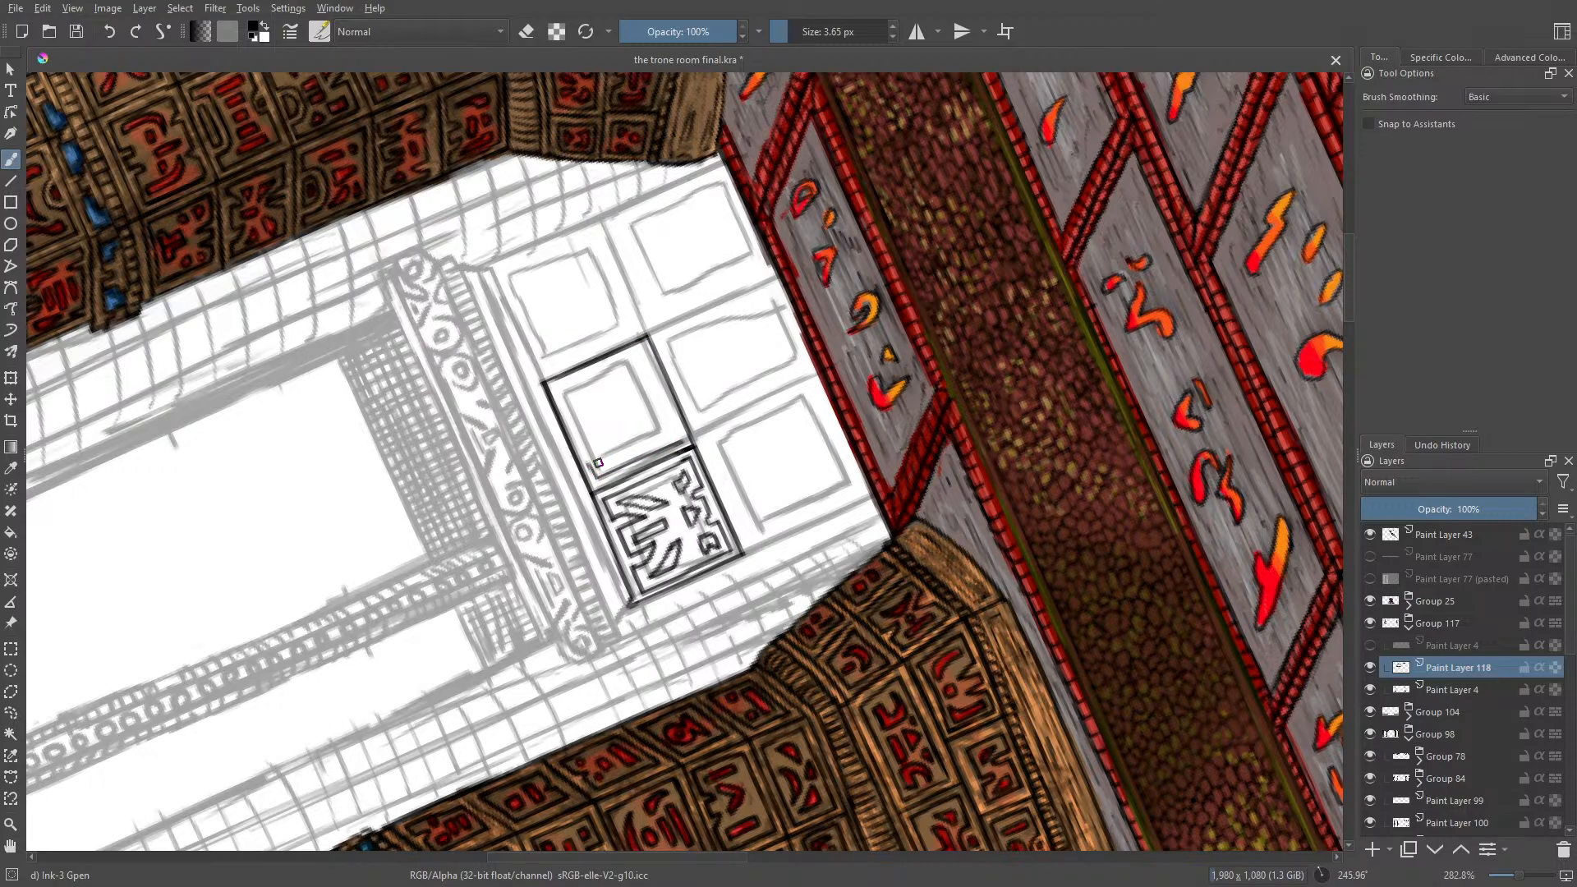
Step: Ink the upper-middle panel's inner border and fill it with curved and angular carved motifs
mouse_move(588, 450)
left_mouse_down()
mouse_move(554, 390)
mouse_move(641, 348)
mouse_move(638, 395)
mouse_move(658, 393)
mouse_move(641, 404)
mouse_move(680, 437)
left_mouse_up()
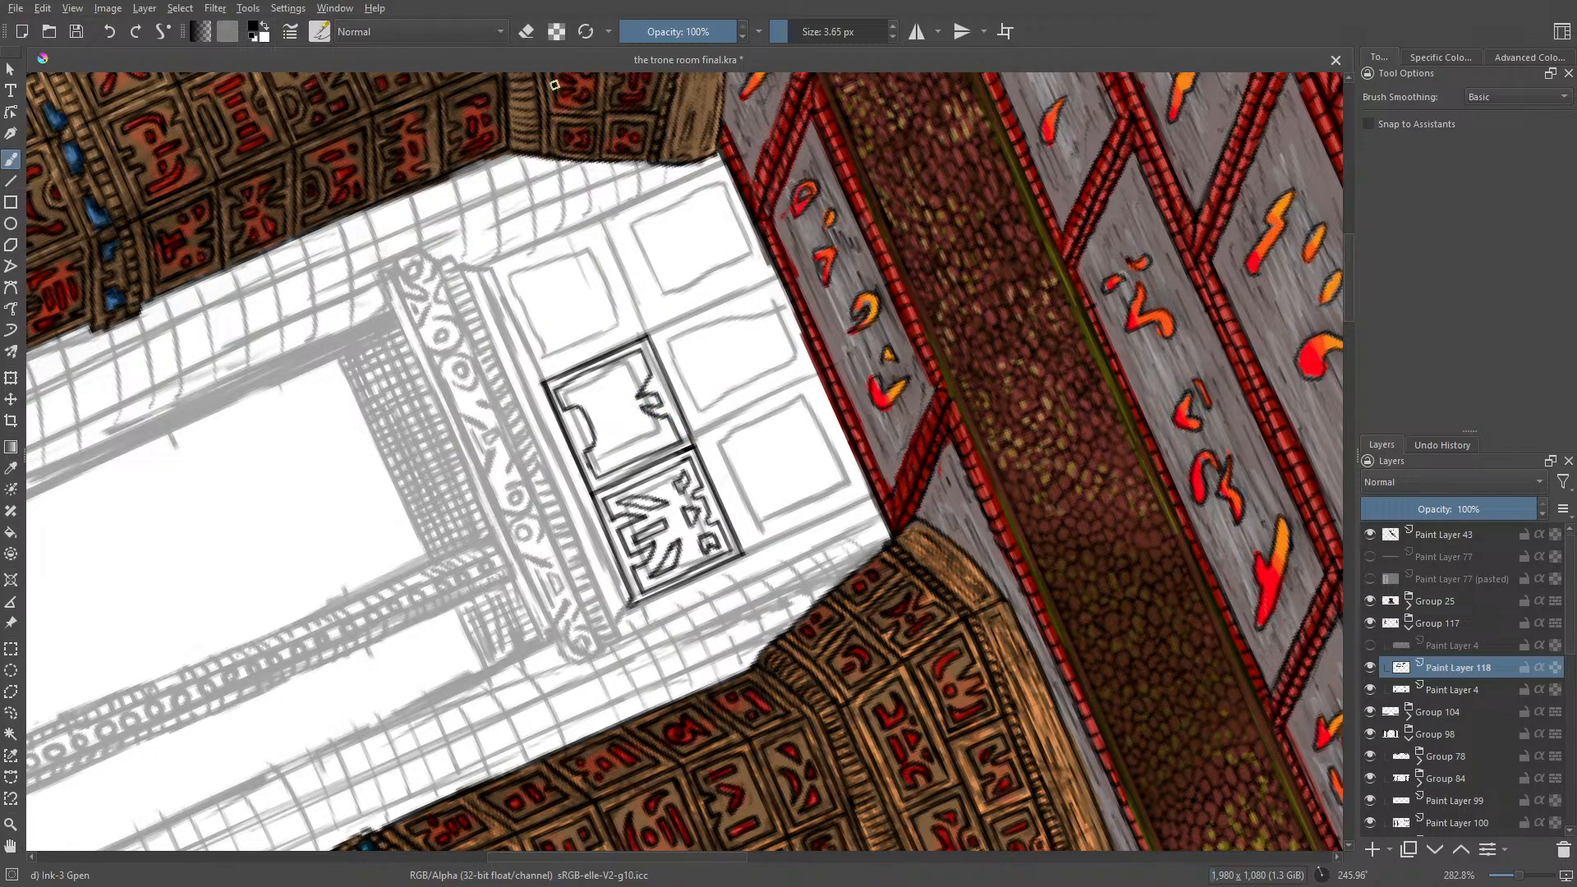
mouse_move(583, 441)
left_mouse_down()
mouse_move(573, 389)
mouse_move(596, 386)
mouse_move(608, 407)
mouse_move(566, 395)
left_mouse_up()
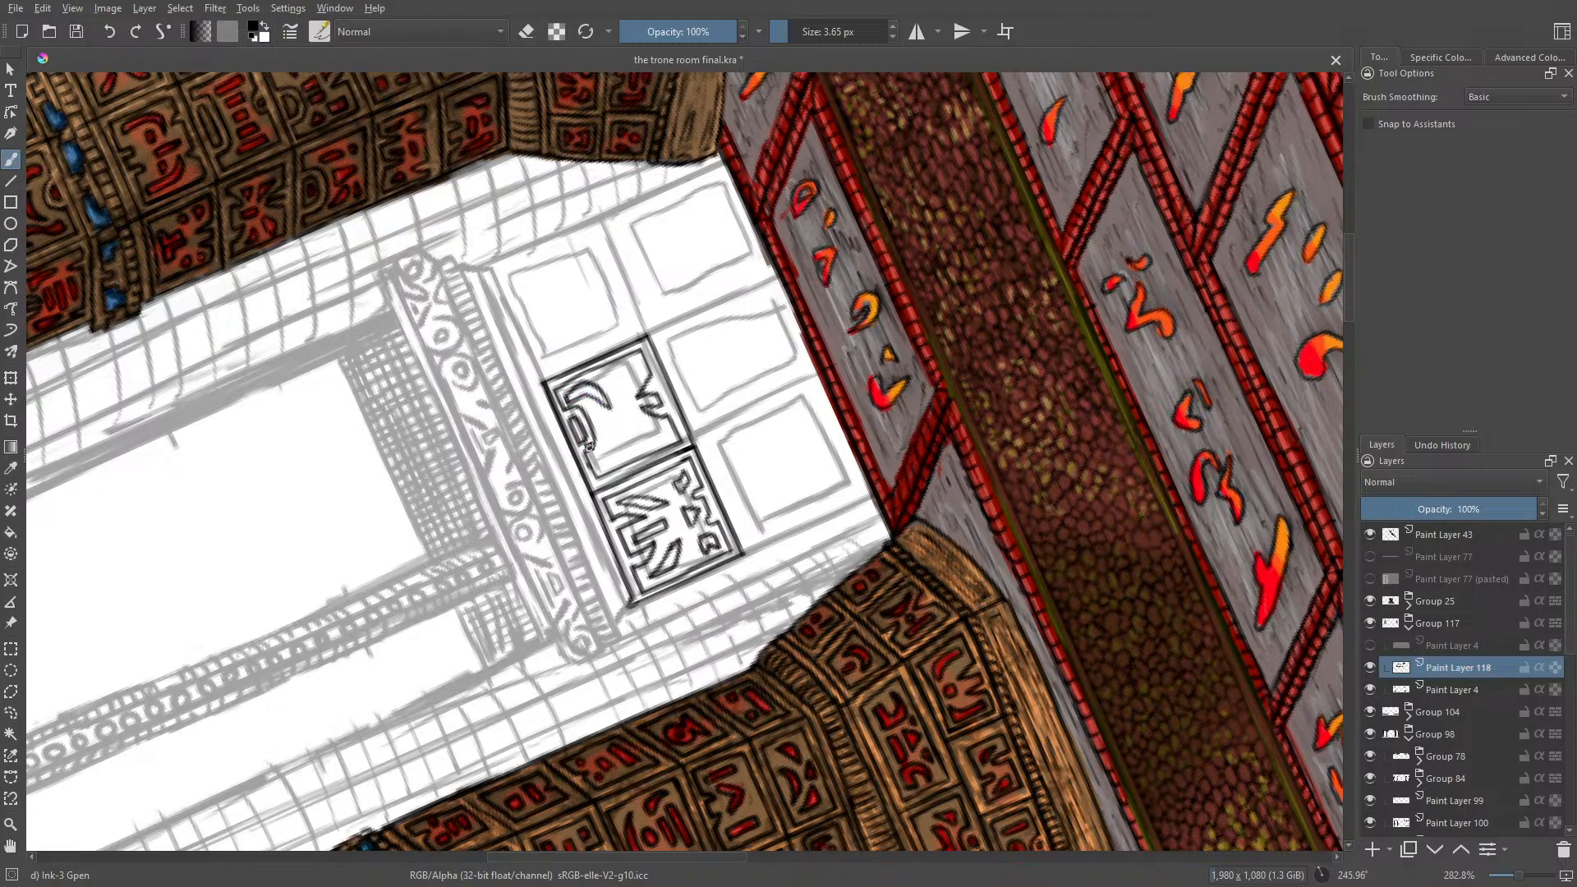
mouse_move(604, 464)
left_mouse_down()
mouse_move(615, 423)
mouse_move(601, 468)
mouse_move(602, 446)
mouse_move(642, 426)
mouse_move(635, 445)
mouse_move(615, 383)
mouse_move(638, 444)
mouse_move(669, 426)
left_mouse_up()
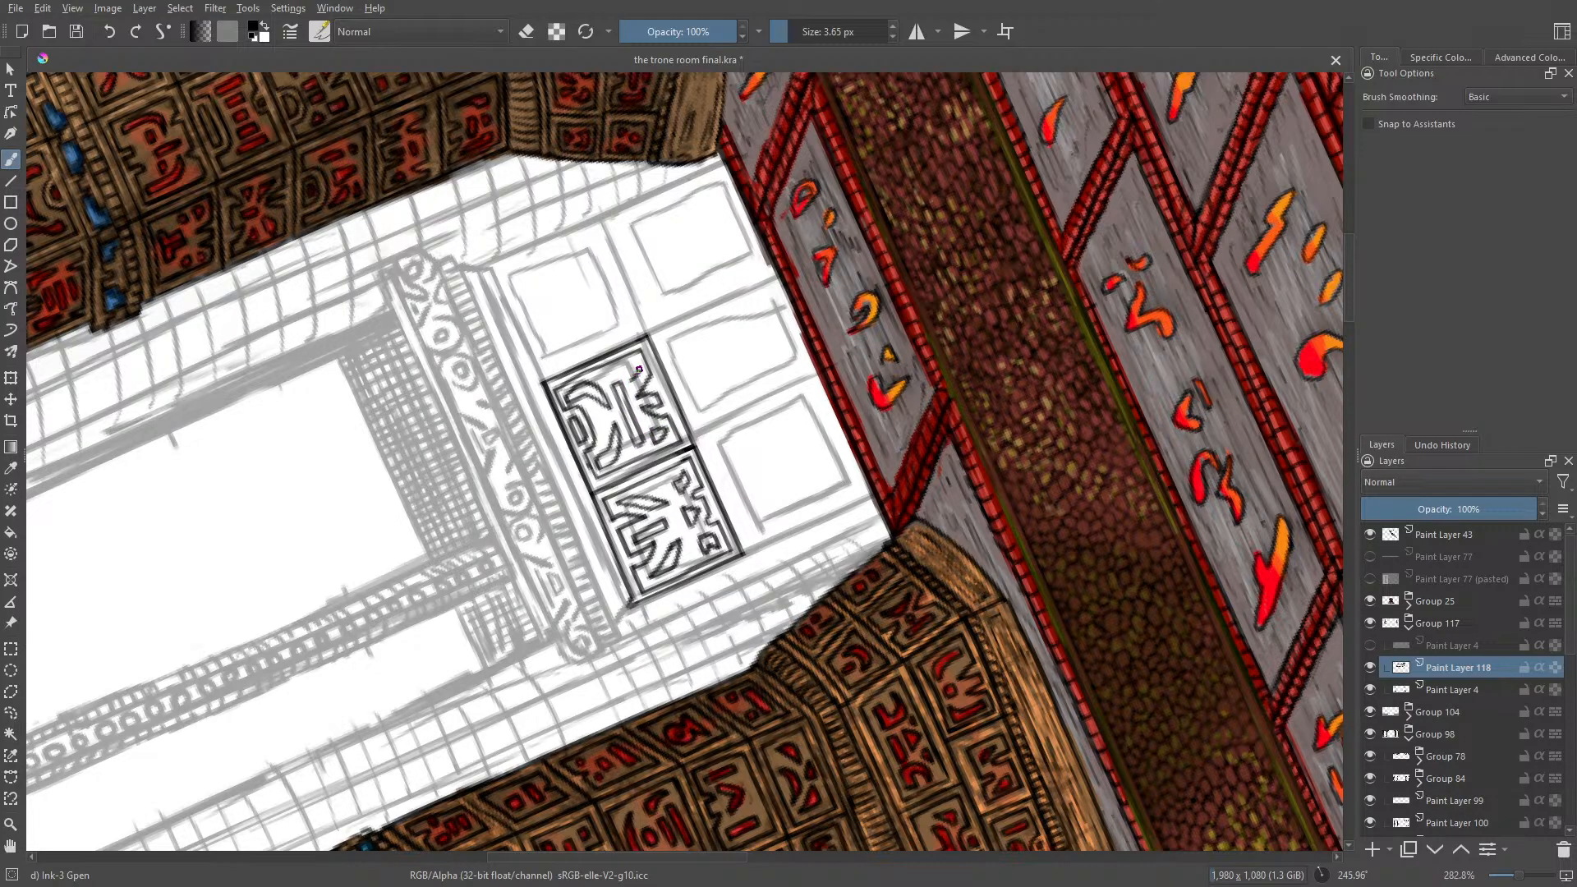
mouse_move(639, 369)
left_mouse_down()
mouse_move(582, 543)
mouse_move(613, 403)
mouse_move(607, 438)
left_mouse_up()
Step: Ink the upper-right panel's outer frame and inner border, and fill it with a sunburst motif around a small central circle
mouse_move(542, 384)
left_mouse_down()
mouse_move(482, 267)
mouse_move(526, 247)
left_mouse_up()
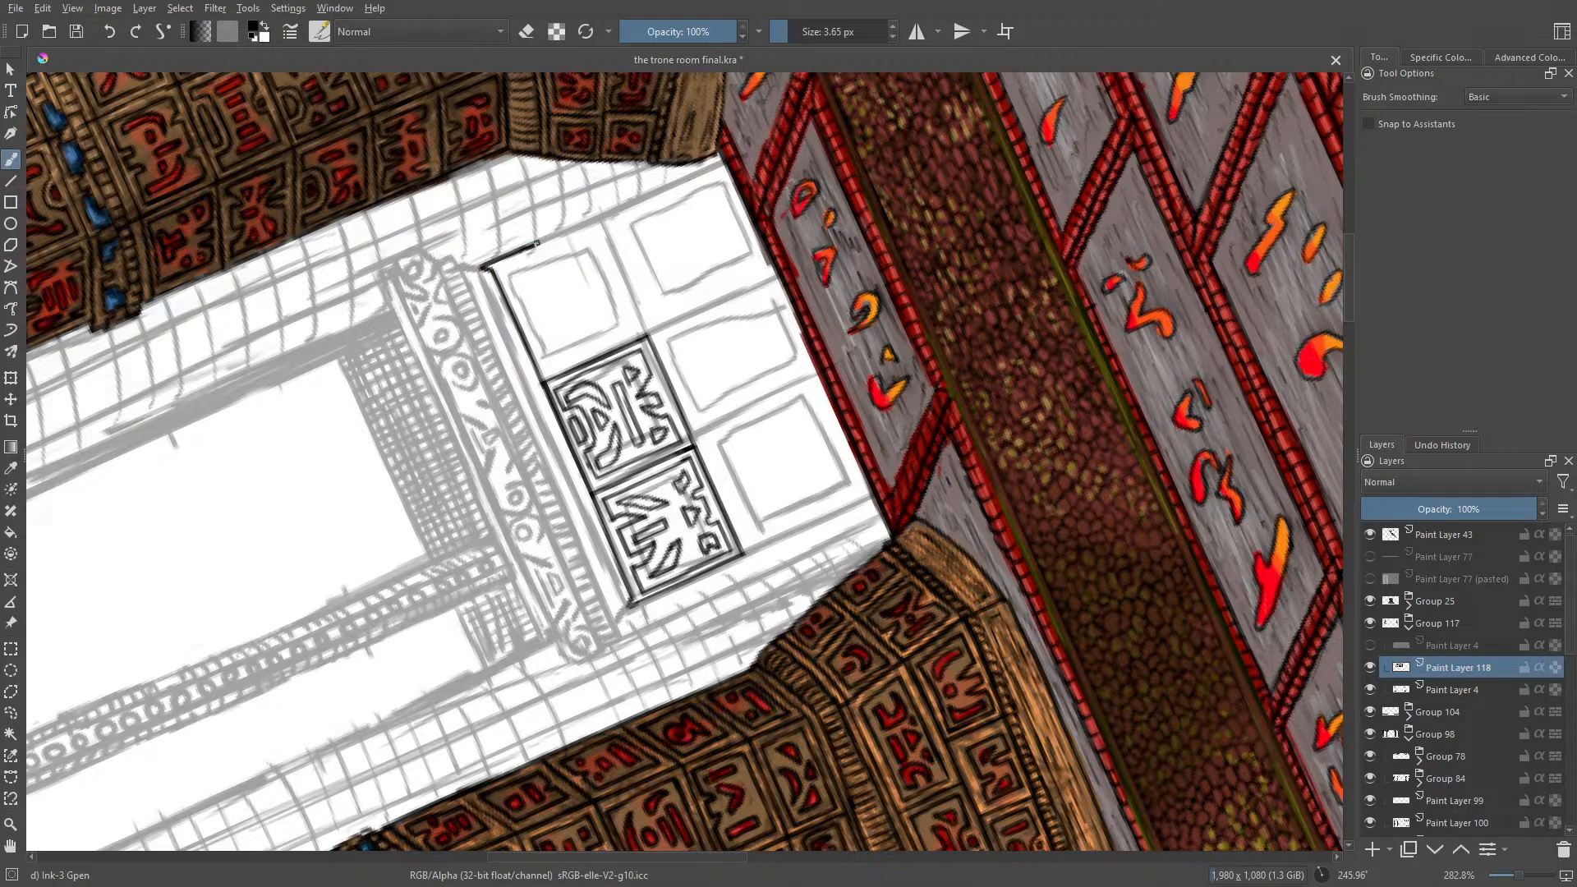
mouse_move(535, 244)
left_mouse_down()
mouse_move(597, 217)
mouse_move(652, 339)
left_mouse_up()
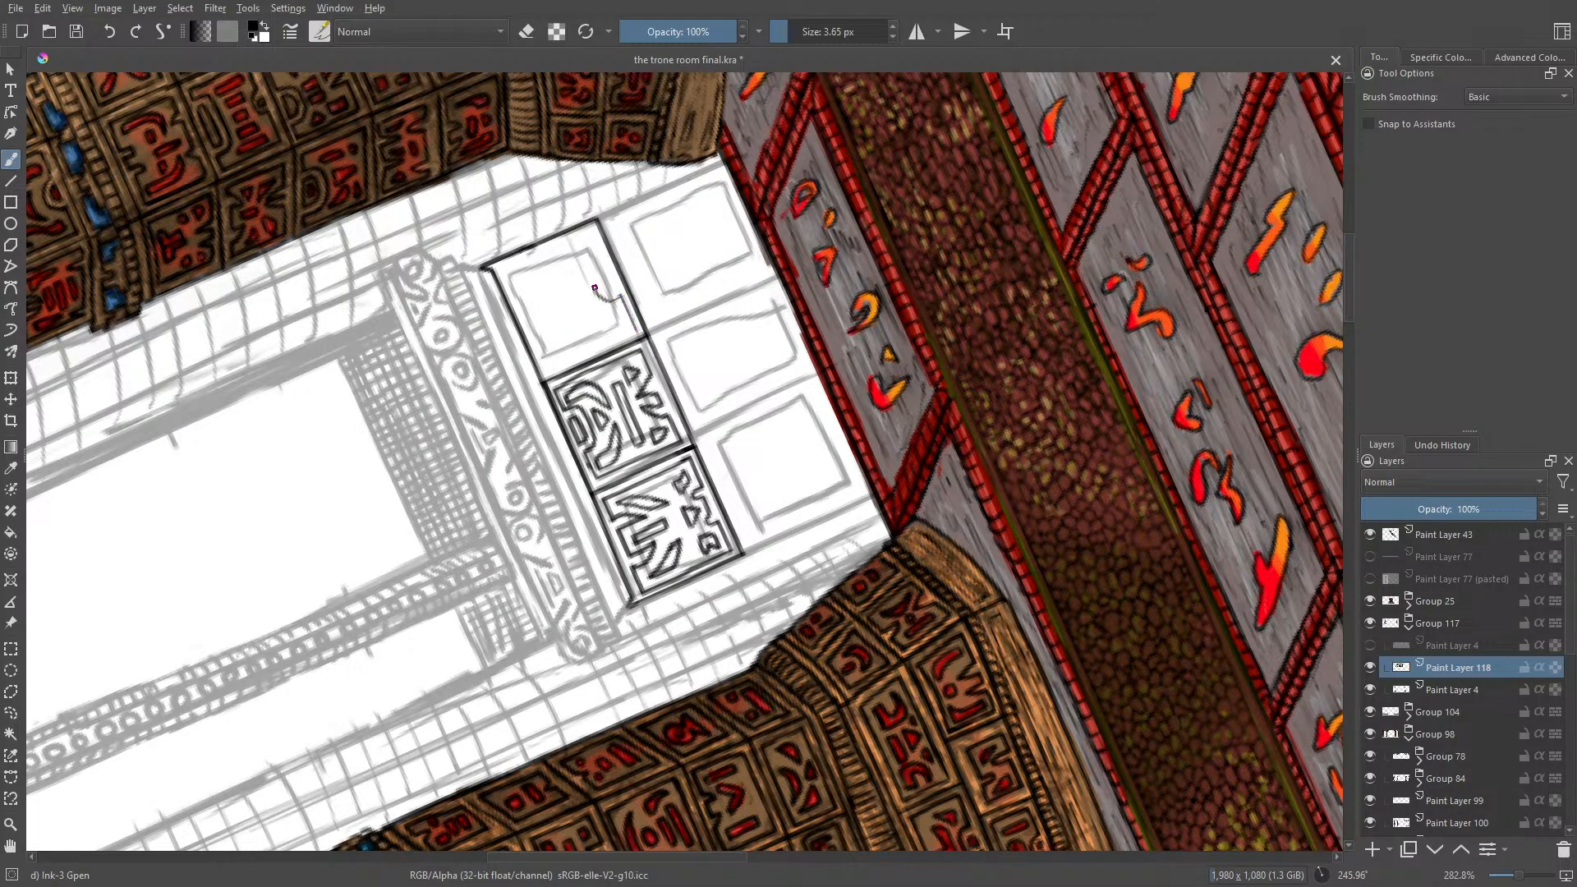
mouse_move(594, 288)
left_mouse_down()
mouse_move(613, 293)
mouse_move(603, 261)
left_mouse_up()
mouse_move(592, 228)
left_mouse_down()
mouse_move(501, 267)
mouse_move(514, 300)
mouse_move(540, 294)
mouse_move(552, 312)
mouse_move(536, 340)
mouse_move(548, 373)
mouse_move(635, 333)
left_mouse_up()
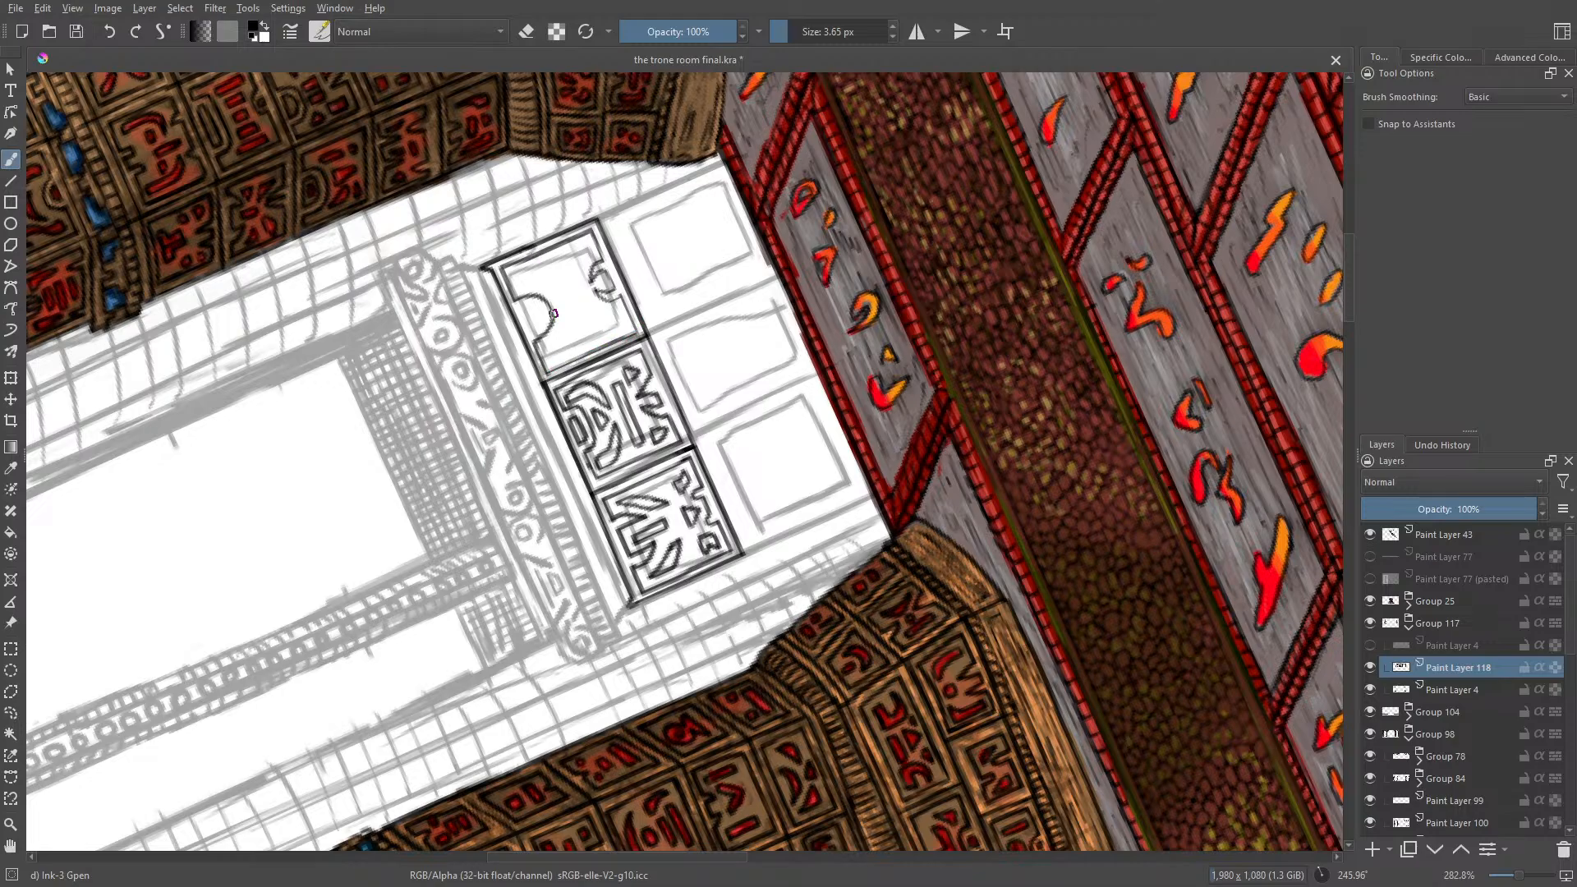
left_click_drag(534, 305, 523, 327)
mouse_move(552, 292)
left_mouse_down()
mouse_move(518, 272)
mouse_move(550, 292)
mouse_move(550, 361)
mouse_move(569, 296)
mouse_move(546, 265)
mouse_move(558, 250)
mouse_move(575, 284)
mouse_move(583, 248)
mouse_move(591, 349)
mouse_move(596, 321)
mouse_move(622, 322)
mouse_move(588, 313)
mouse_move(575, 331)
left_mouse_up()
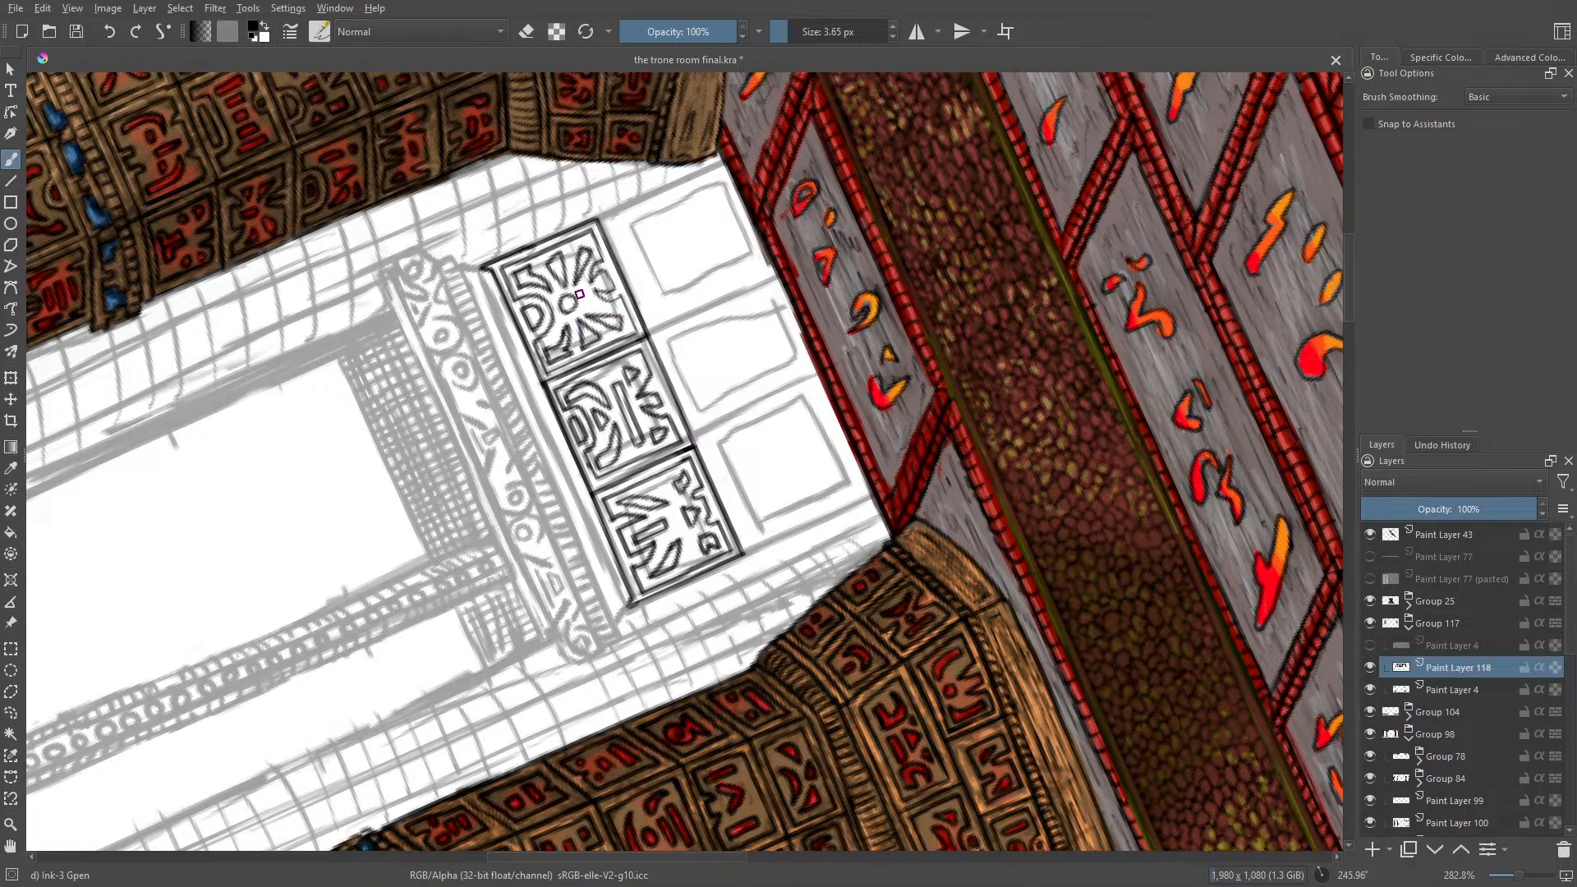
mouse_move(588, 307)
left_mouse_down()
mouse_move(582, 288)
mouse_move(593, 300)
left_mouse_up()
Step: Ink the outer edges of the lower-right panel and its inner border with a pointed notch
left_click_drag(607, 214, 683, 180)
left_click_drag(642, 336, 789, 273)
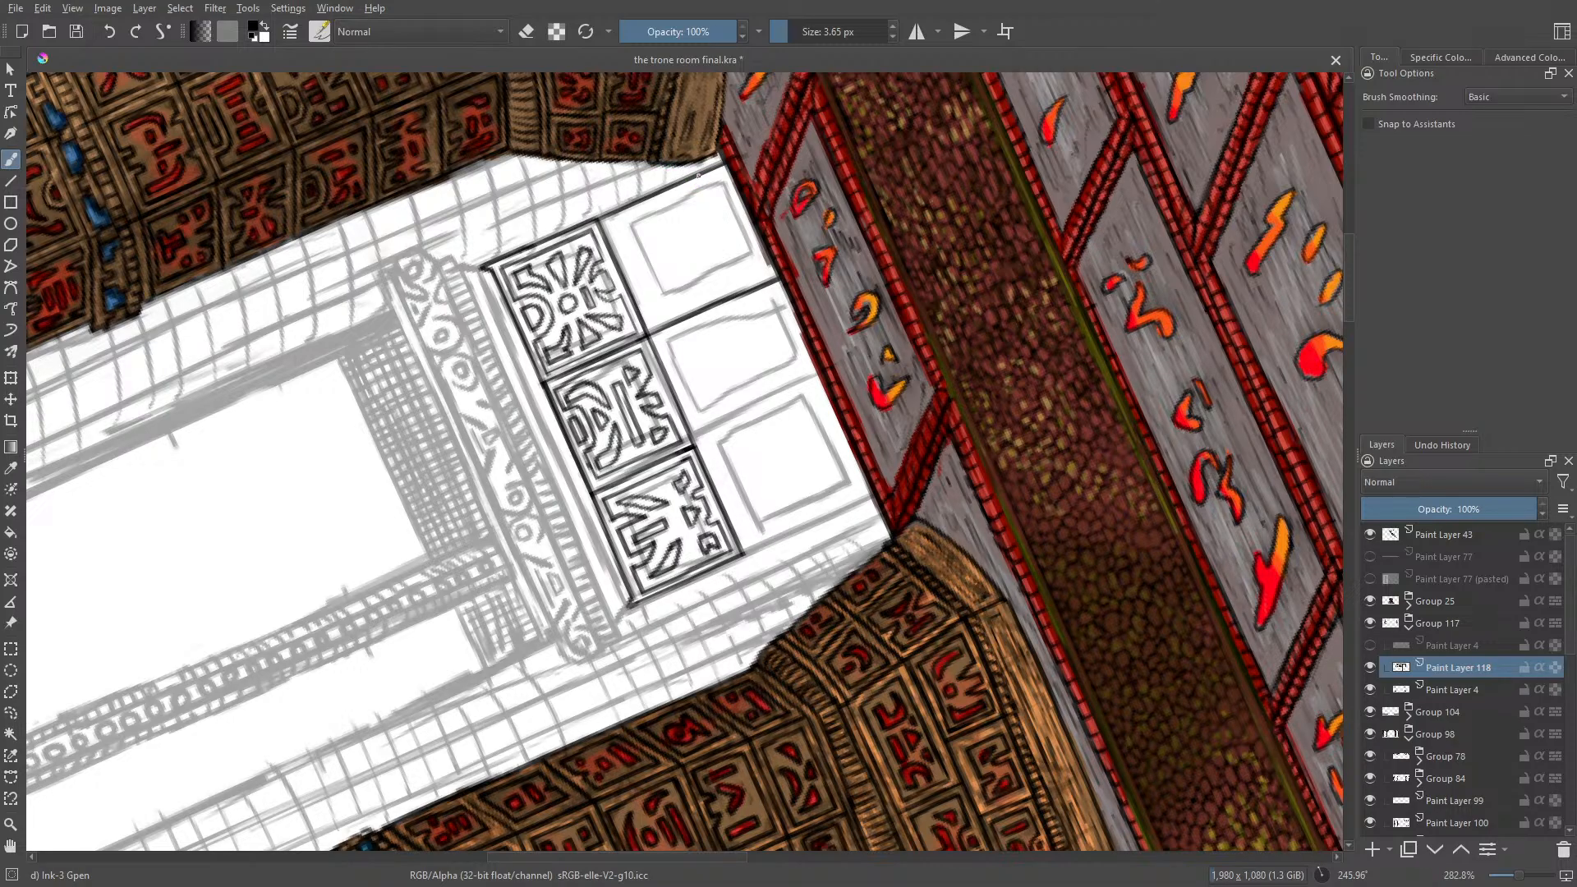
left_click_drag(699, 174, 744, 288)
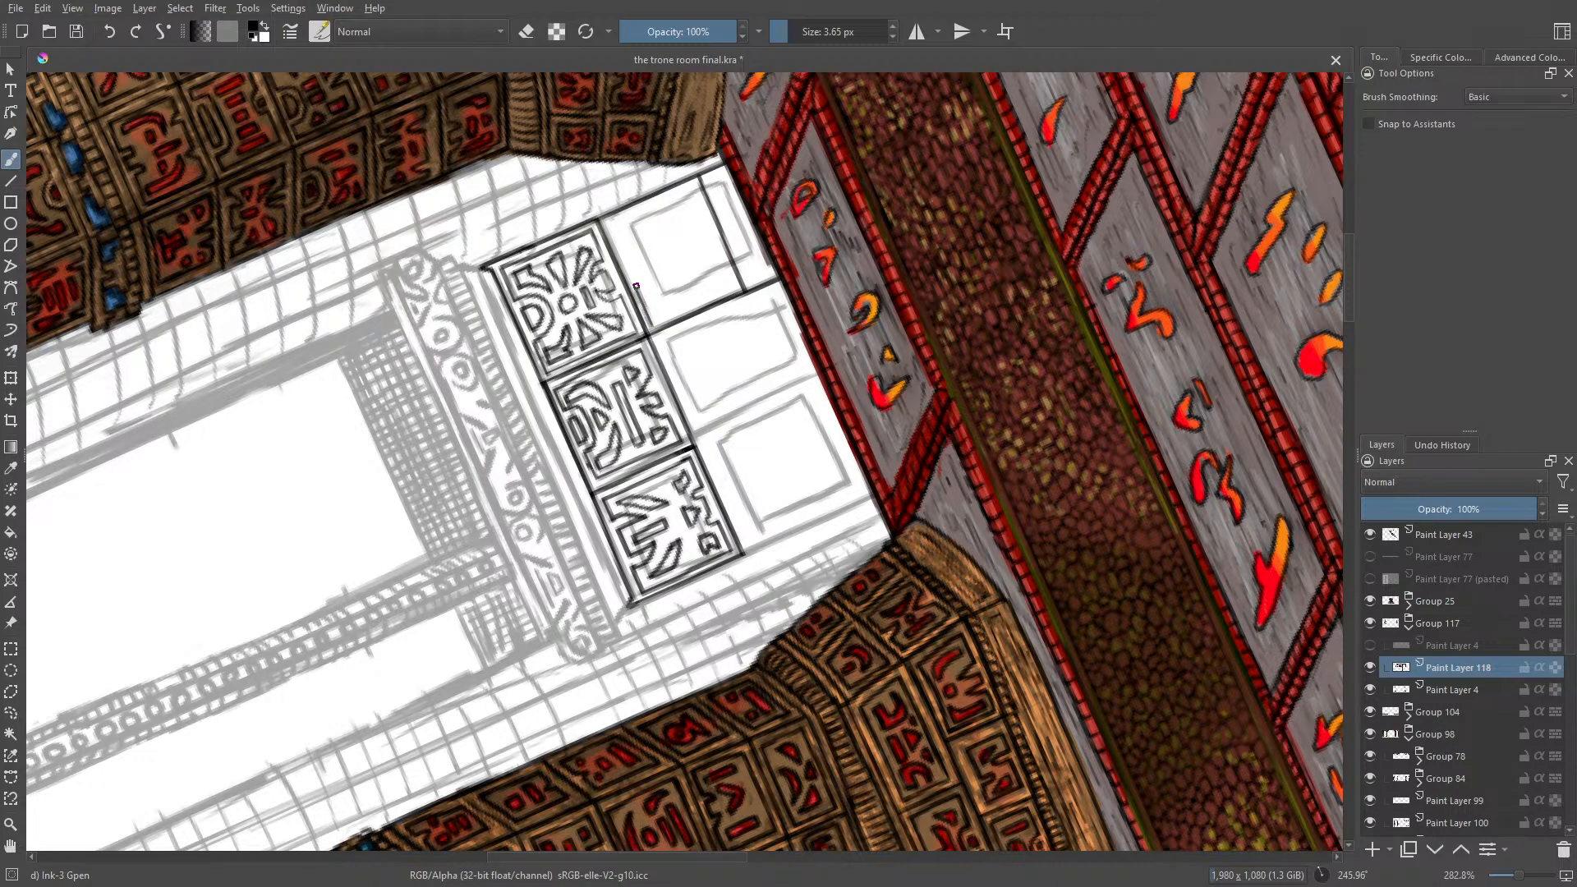
mouse_move(637, 285)
left_mouse_down()
mouse_move(611, 222)
mouse_move(692, 189)
mouse_move(732, 286)
mouse_move(649, 322)
left_mouse_up()
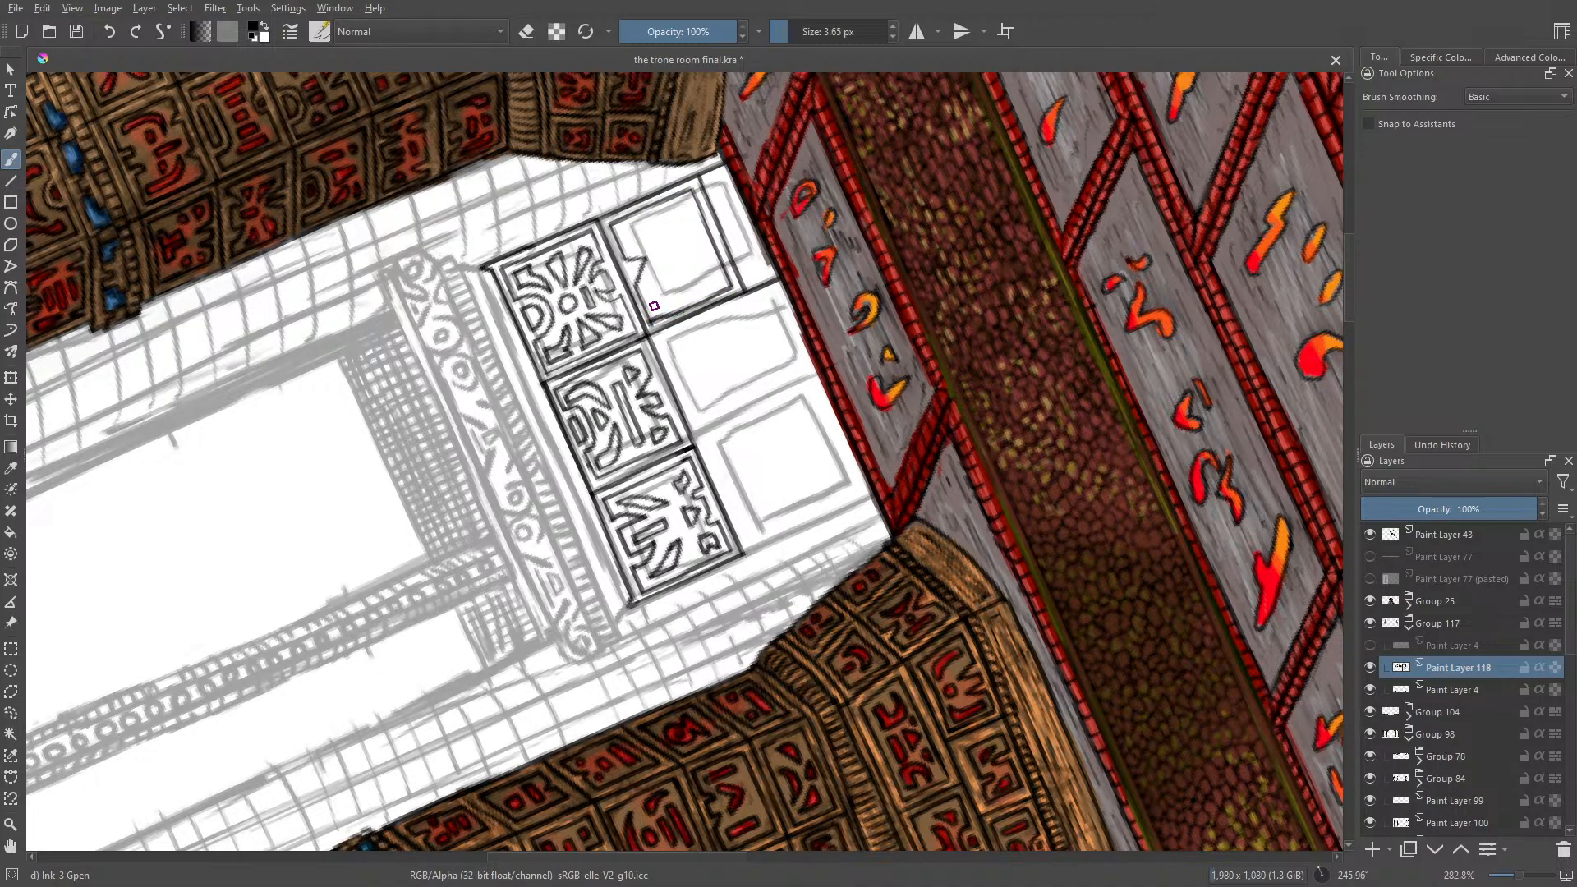
Step: Rotate the canvas to about 13° and touch up the left side of the lower-right panel's inner border
right_click(373, 398)
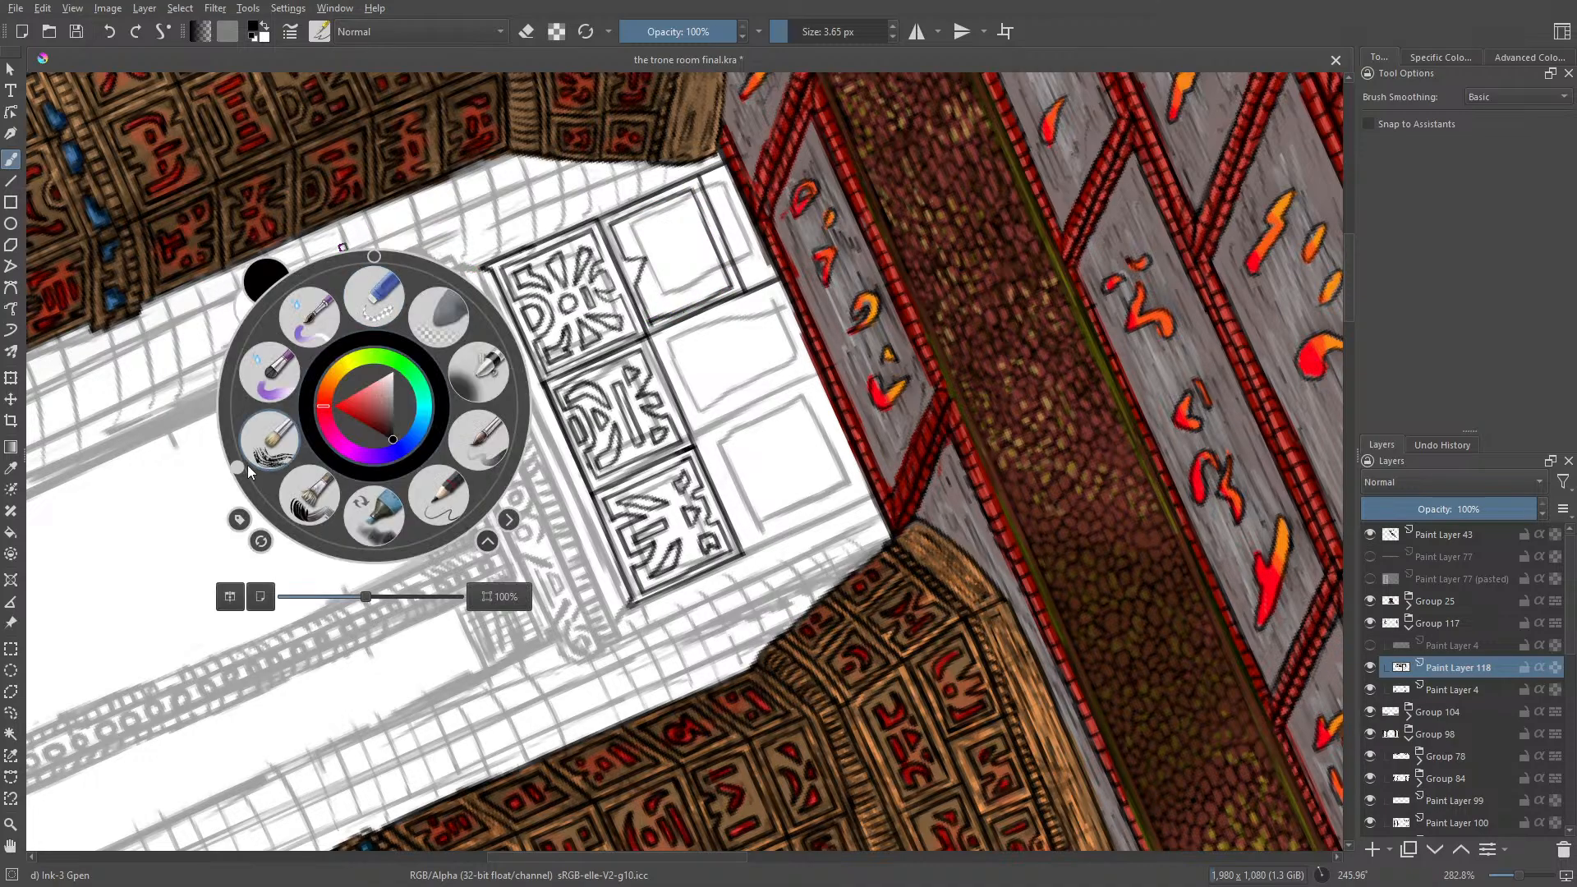
left_click_drag(248, 465, 397, 302)
left_click(243, 159)
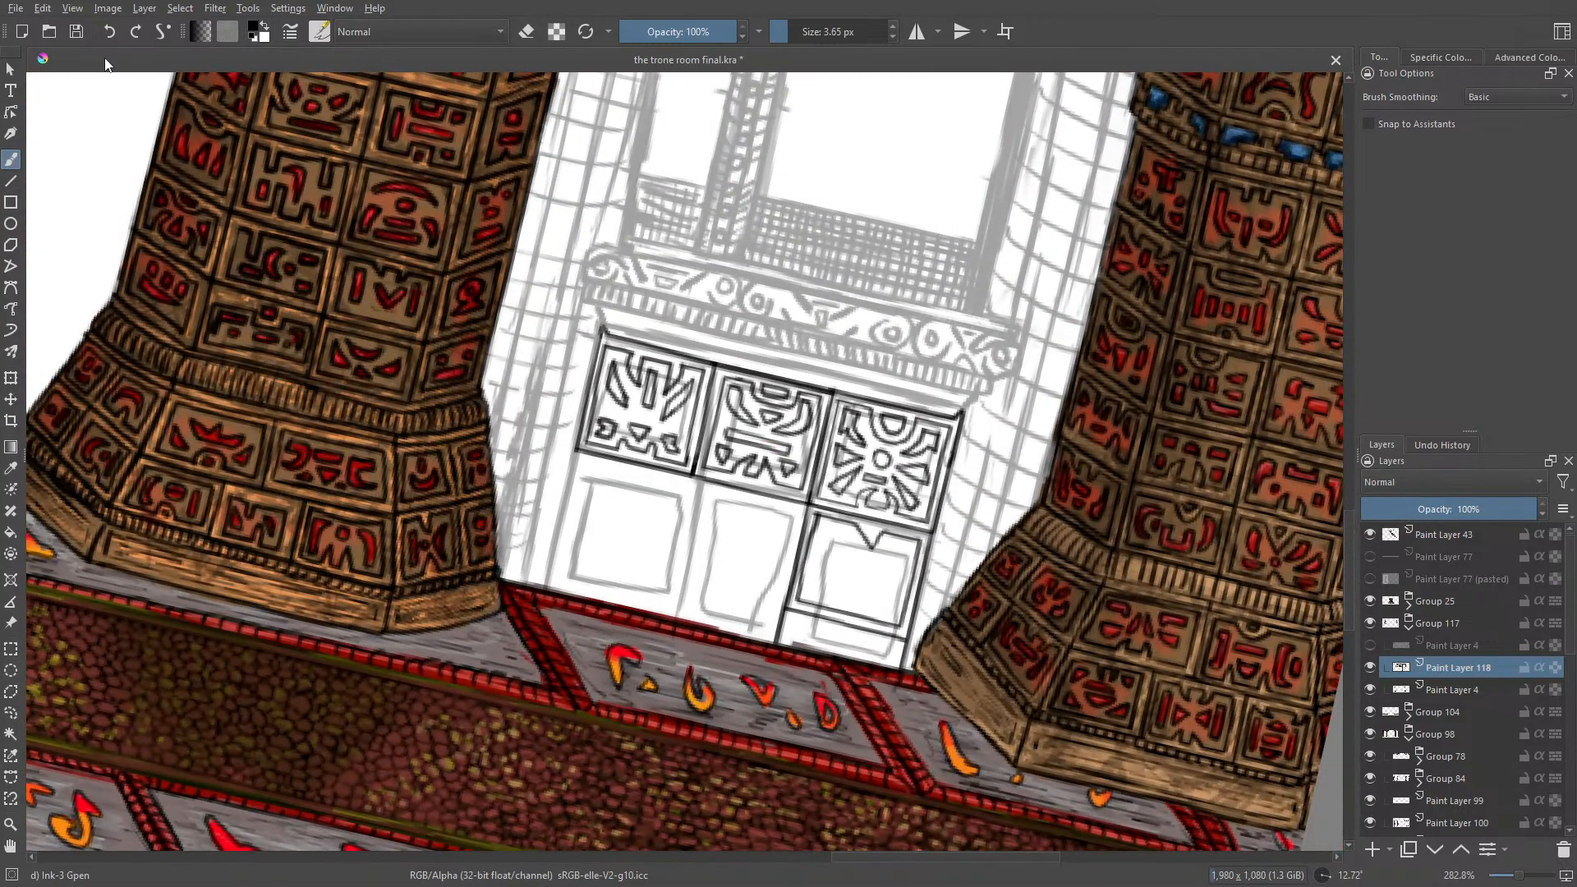
left_click(109, 32)
left_click(137, 31)
left_click_drag(815, 528, 805, 577)
key("e")
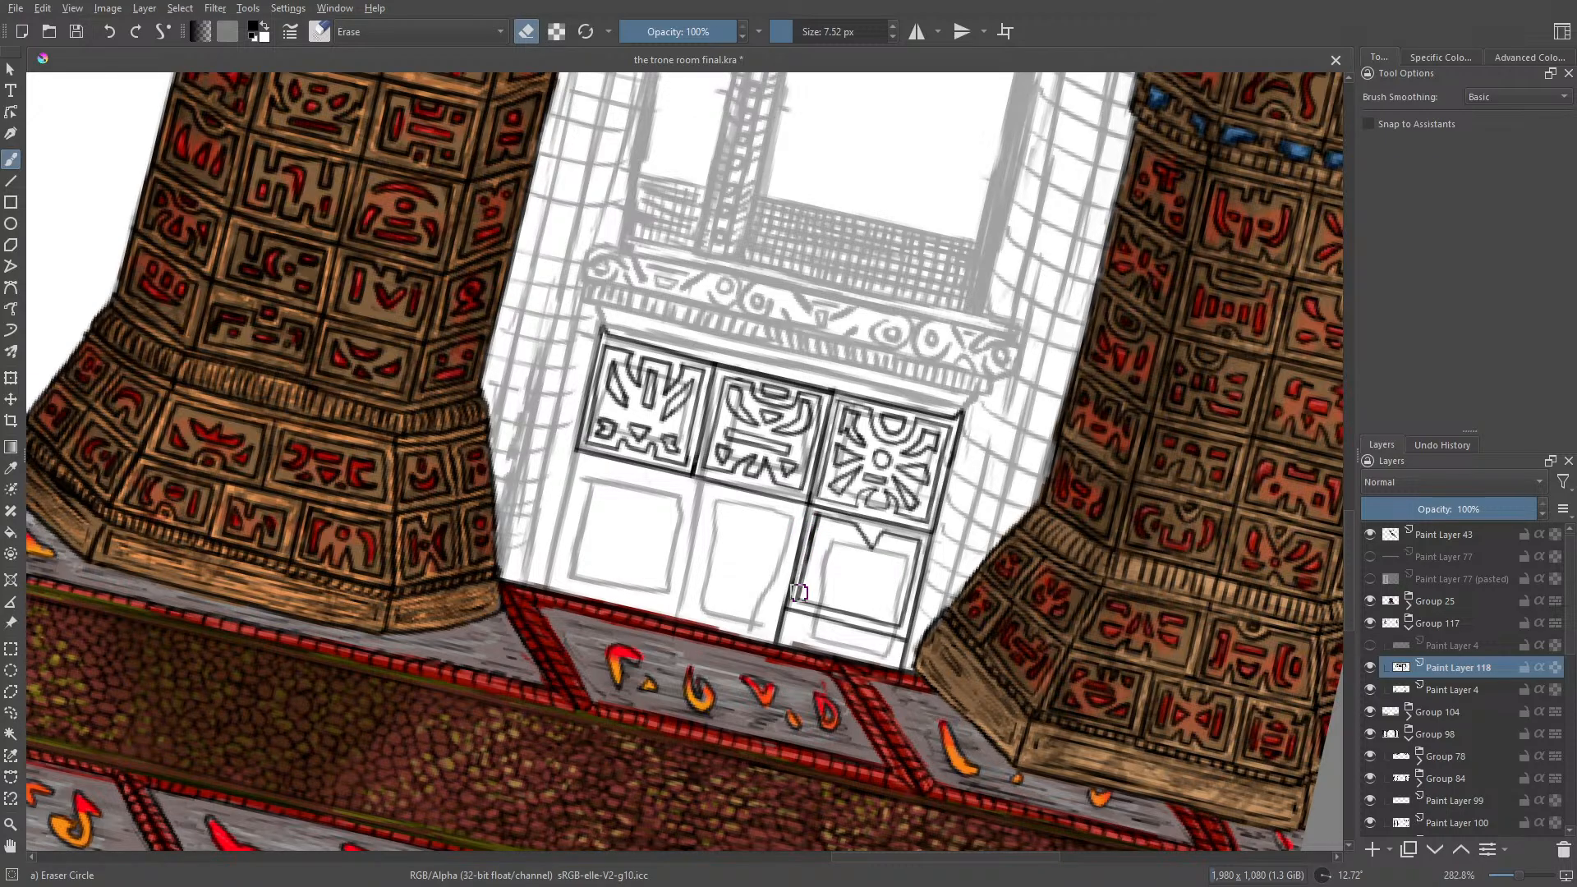
key("e")
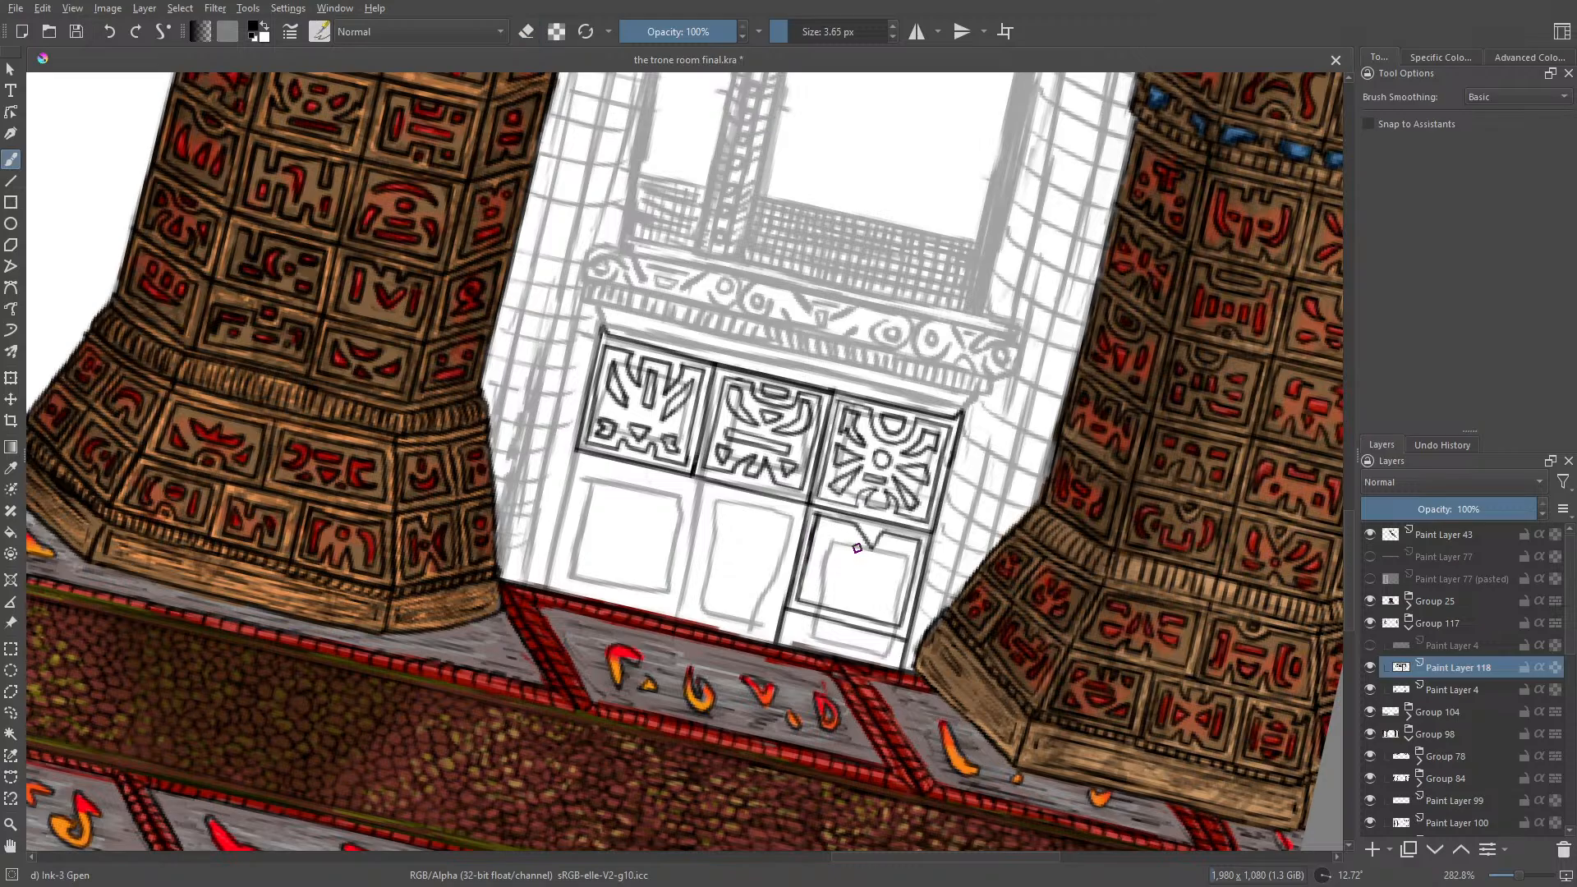
Step: Fill the lower-right panel with nested chevrons and small triangular motifs, undoing the unwanted strokes
mouse_move(860, 549)
left_mouse_down()
mouse_move(842, 526)
mouse_move(864, 567)
mouse_move(893, 539)
mouse_move(868, 560)
mouse_move(854, 542)
mouse_move(846, 566)
mouse_move(828, 532)
mouse_move(858, 595)
mouse_move(893, 558)
mouse_move(865, 582)
mouse_move(822, 555)
mouse_move(813, 591)
mouse_move(835, 582)
mouse_move(819, 574)
left_mouse_up()
left_click(110, 30)
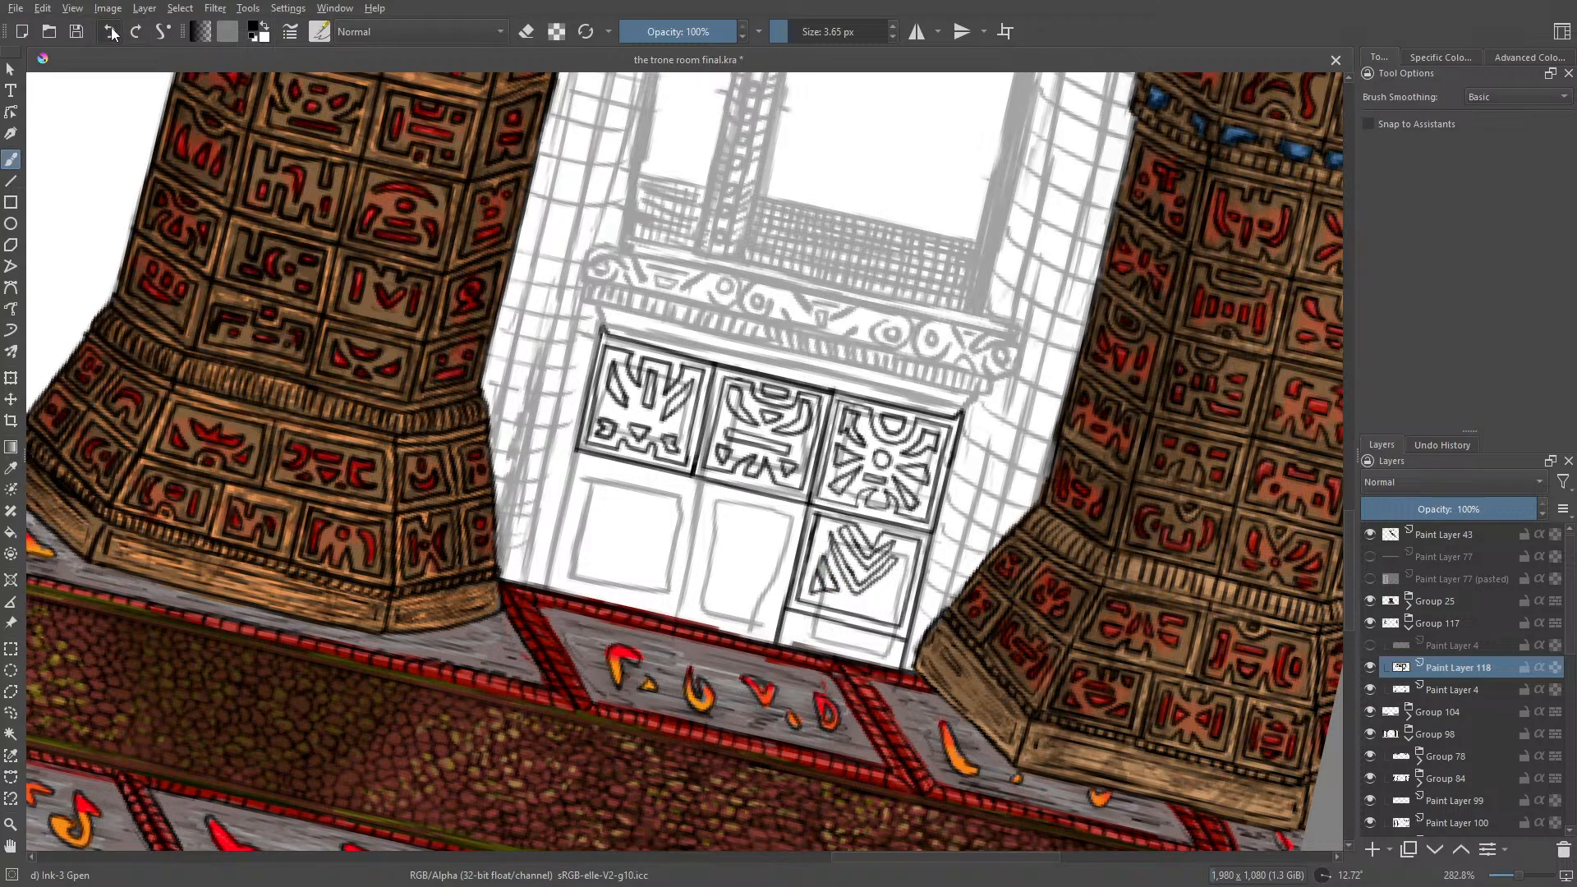
left_click(111, 29)
mouse_move(836, 585)
left_mouse_down()
mouse_move(820, 560)
mouse_move(837, 588)
mouse_move(810, 595)
mouse_move(887, 590)
mouse_move(889, 618)
left_mouse_up()
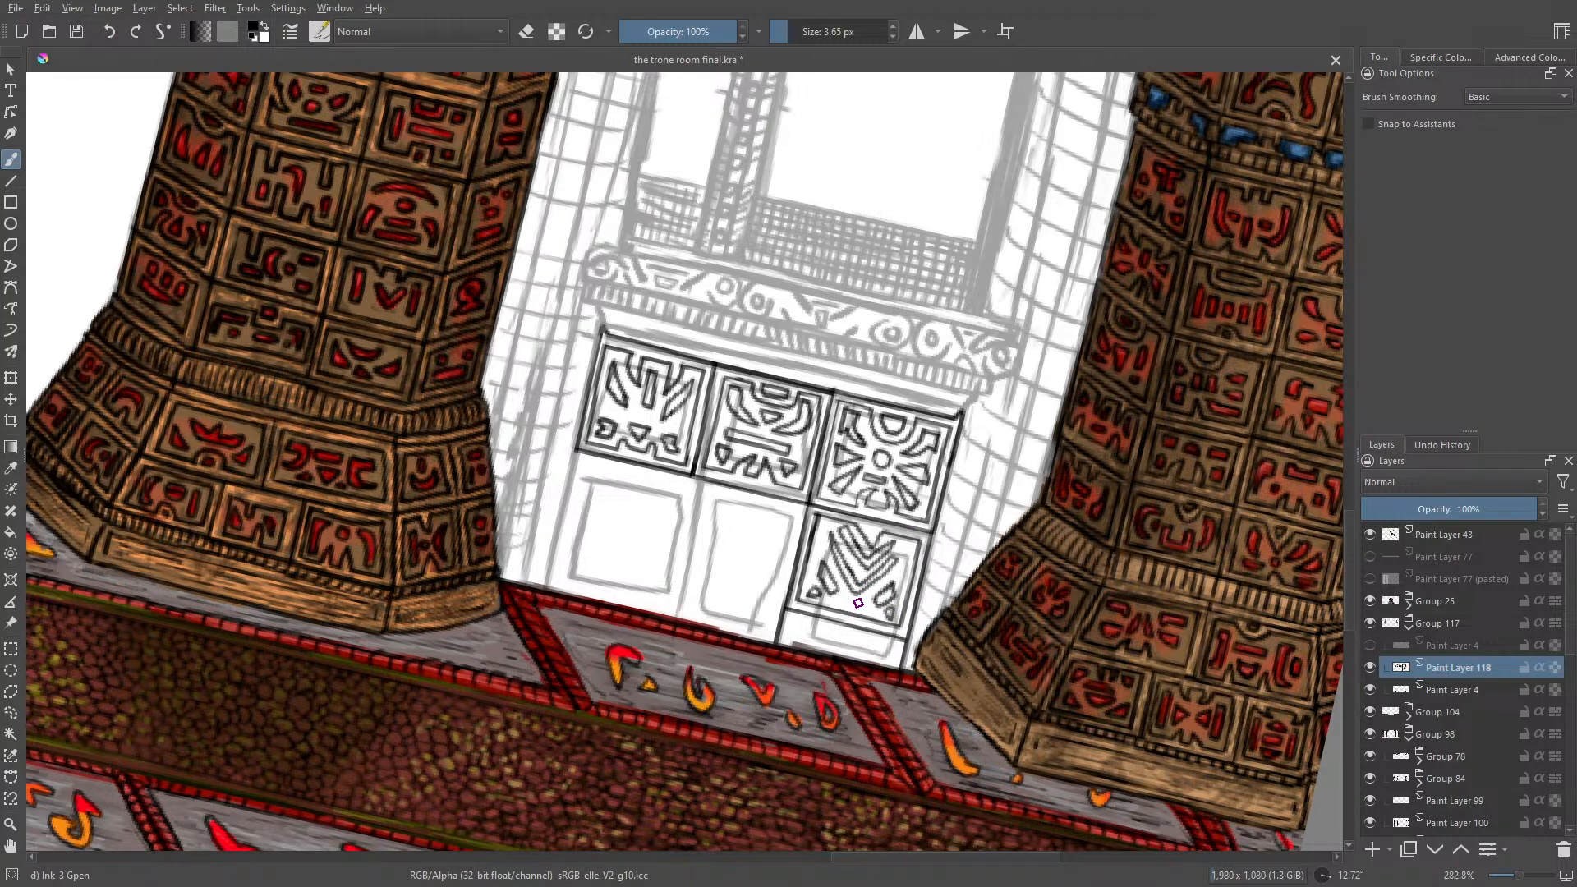
left_click_drag(843, 601, 865, 608)
Step: Ink the divider between the lower-left and lower-middle panels, rotate the canvas to 90° and redraw the bottom edge across both panels
left_click_drag(692, 475, 669, 587)
right_click(565, 482)
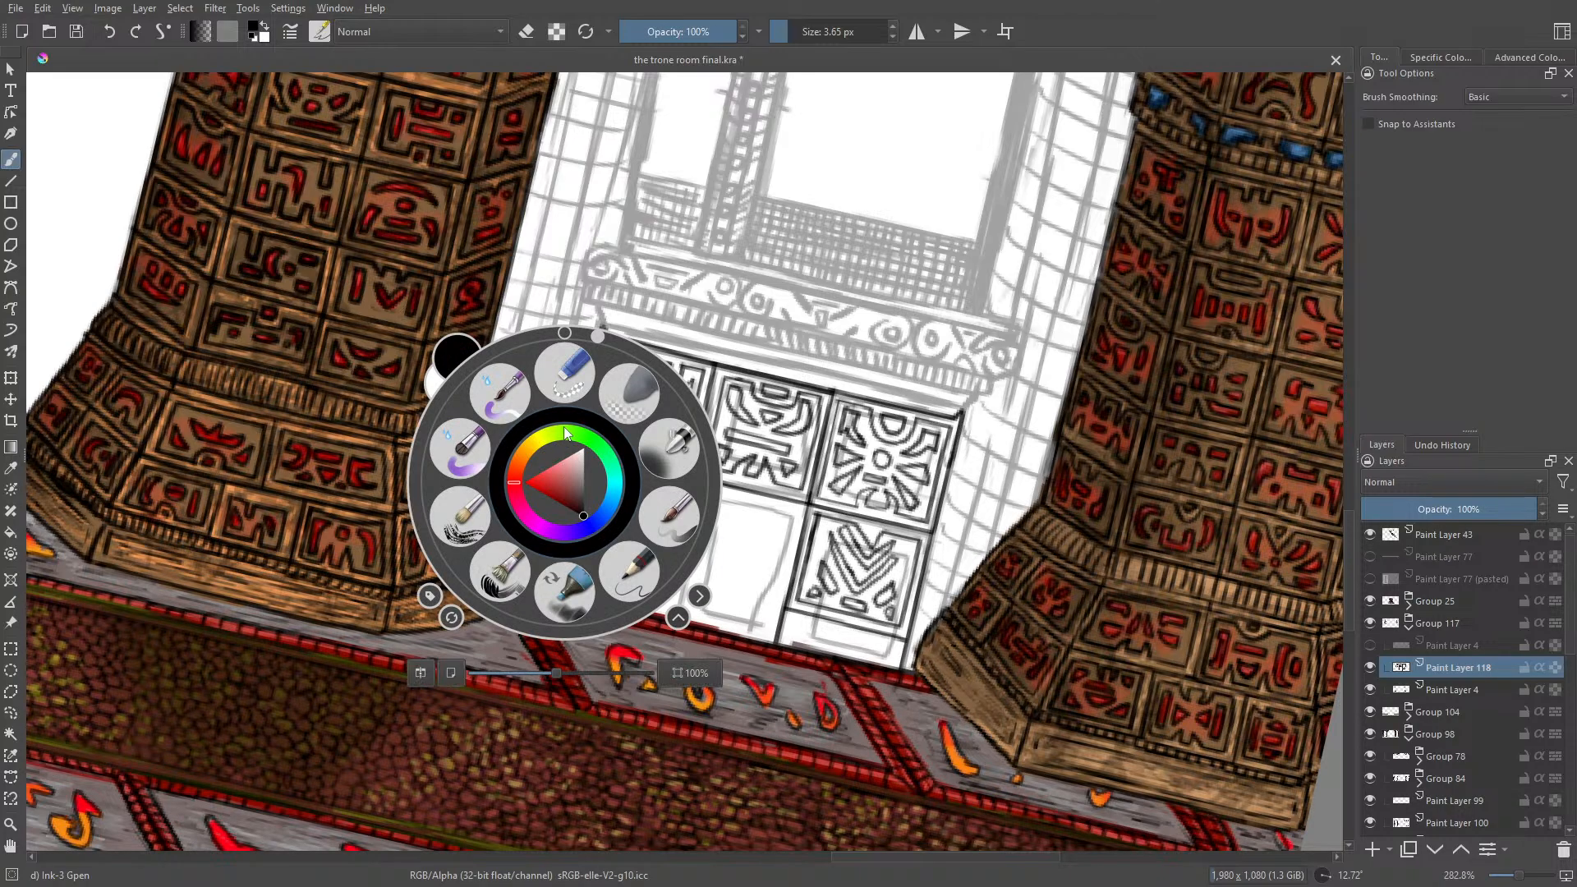
left_click_drag(585, 338, 713, 485)
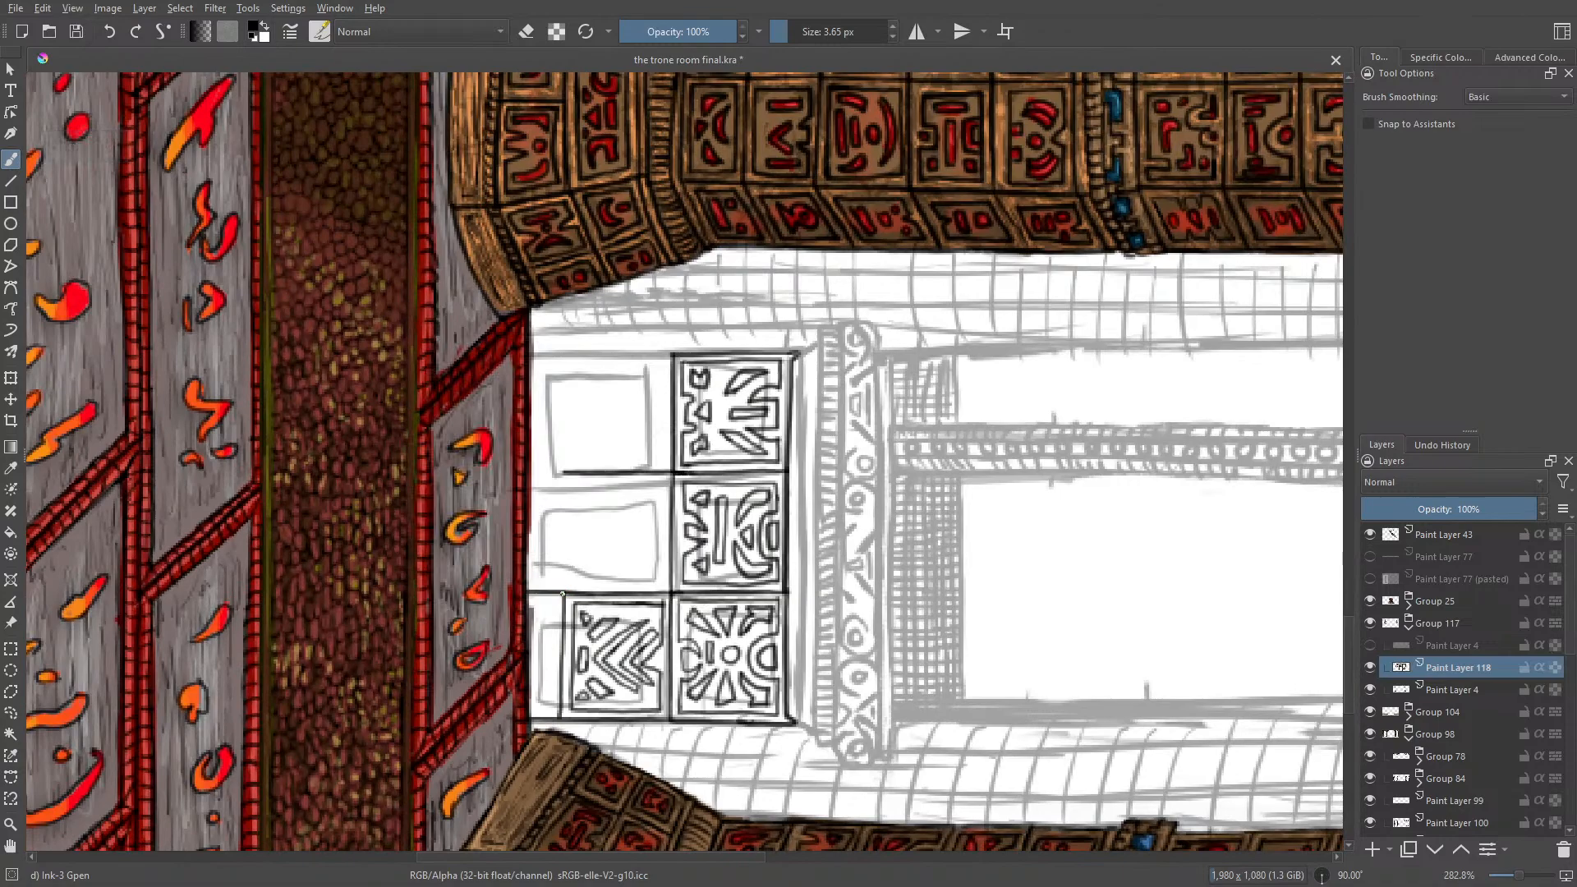
left_click_drag(564, 595, 557, 472)
left_click(110, 32)
left_click_drag(557, 473, 564, 592)
left_click(109, 31)
left_click_drag(562, 592, 557, 358)
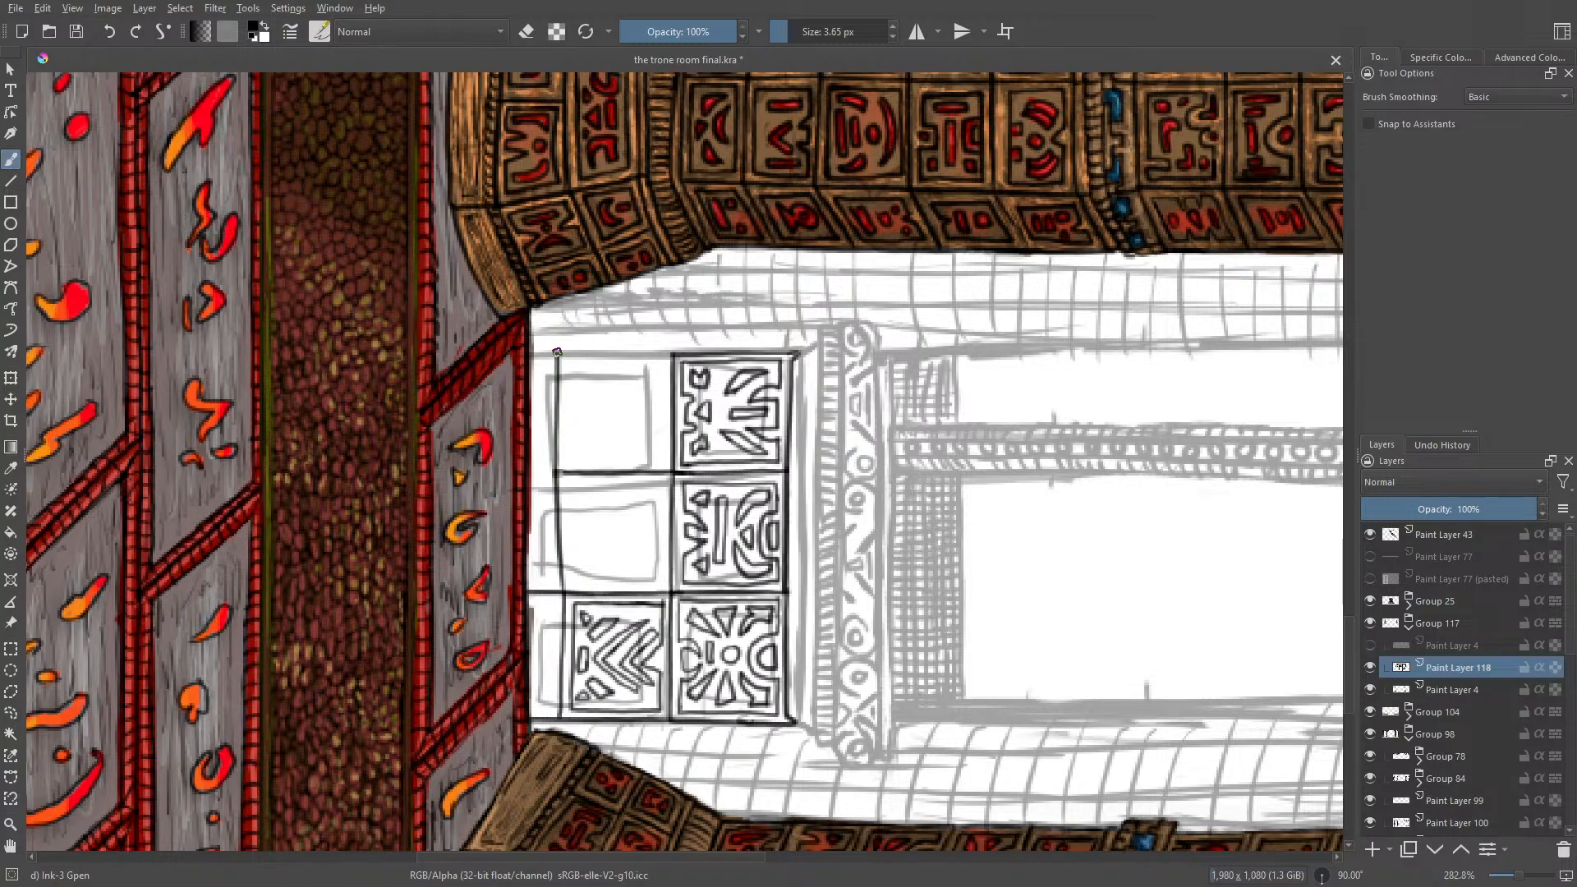
Step: Rotate the canvas back to about -1°, ink the lower-left panel's outer left edge and erase the overruns along the bottom edge
right_click(561, 345)
left_click_drag(648, 391, 500, 236)
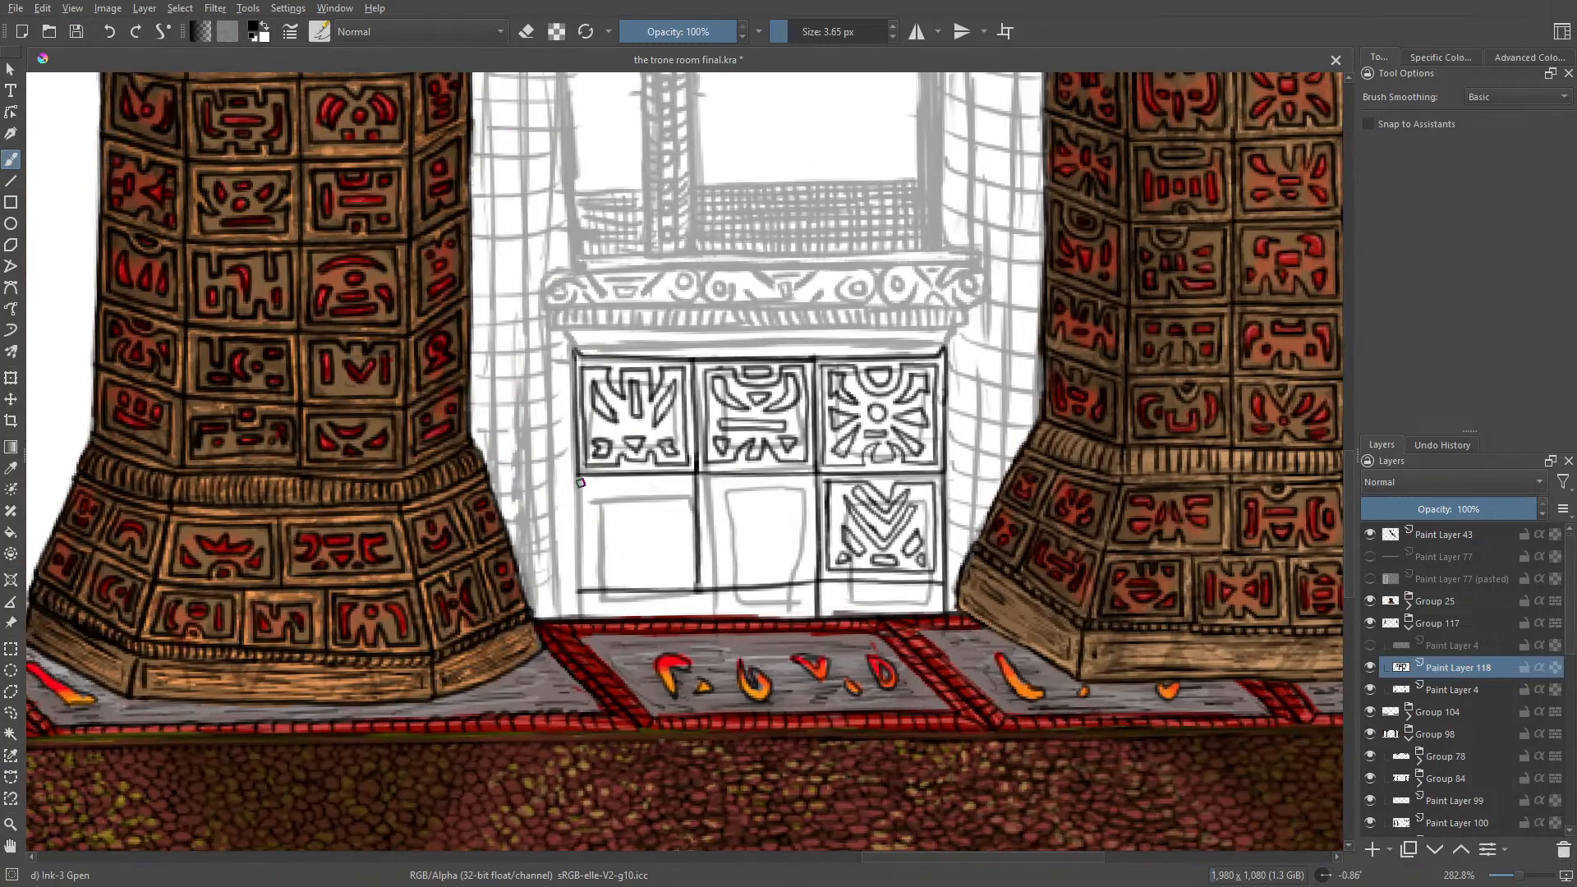
left_click_drag(578, 489, 581, 607)
key("e")
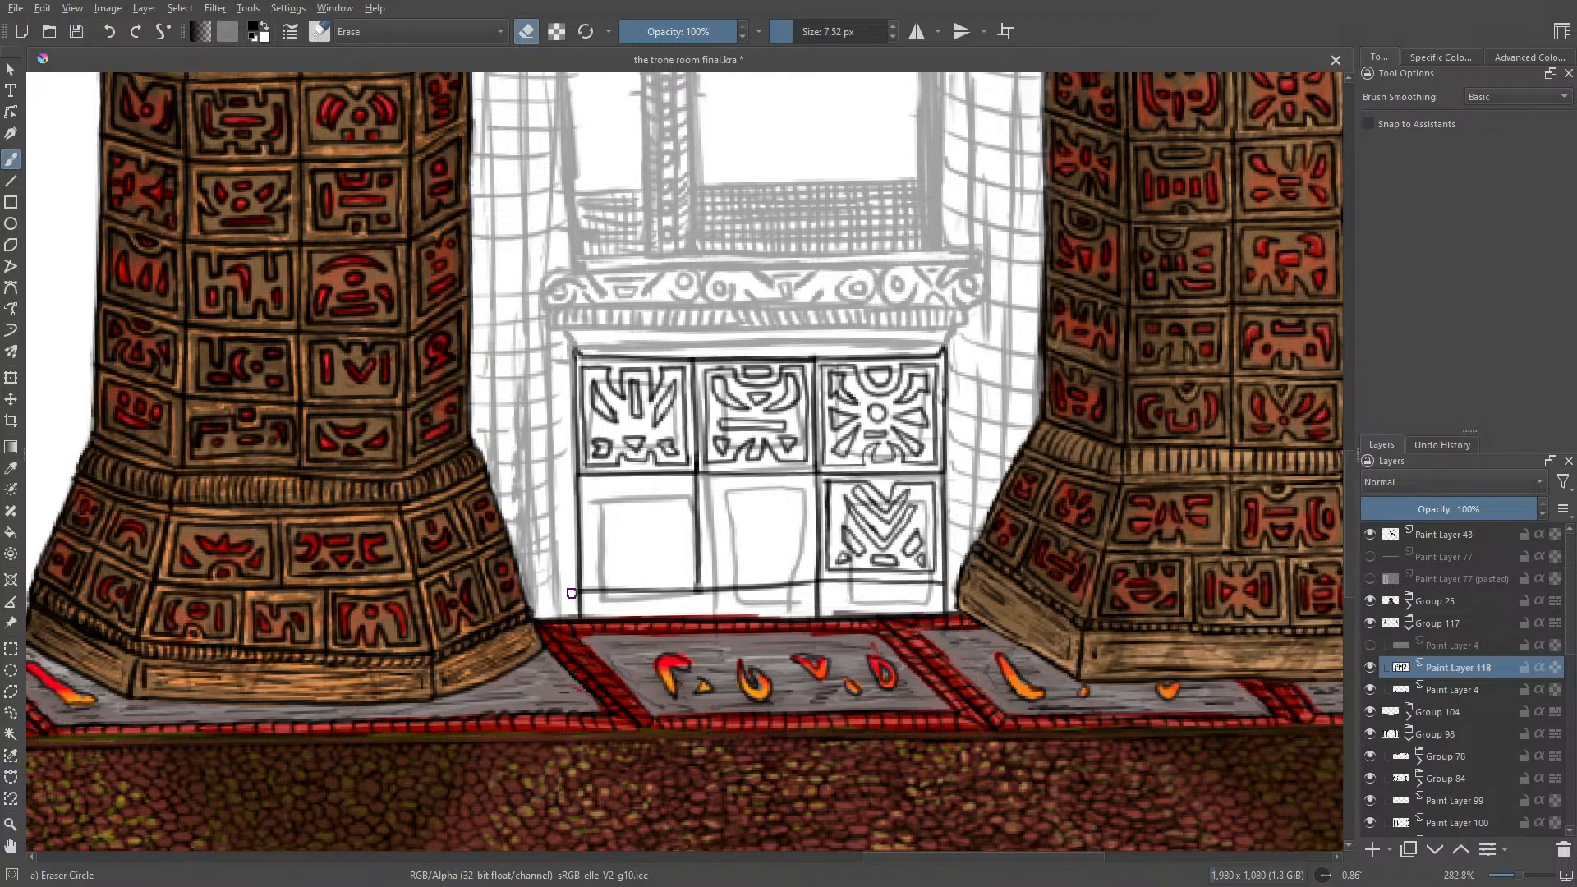
left_click_drag(793, 584, 805, 585)
key("e")
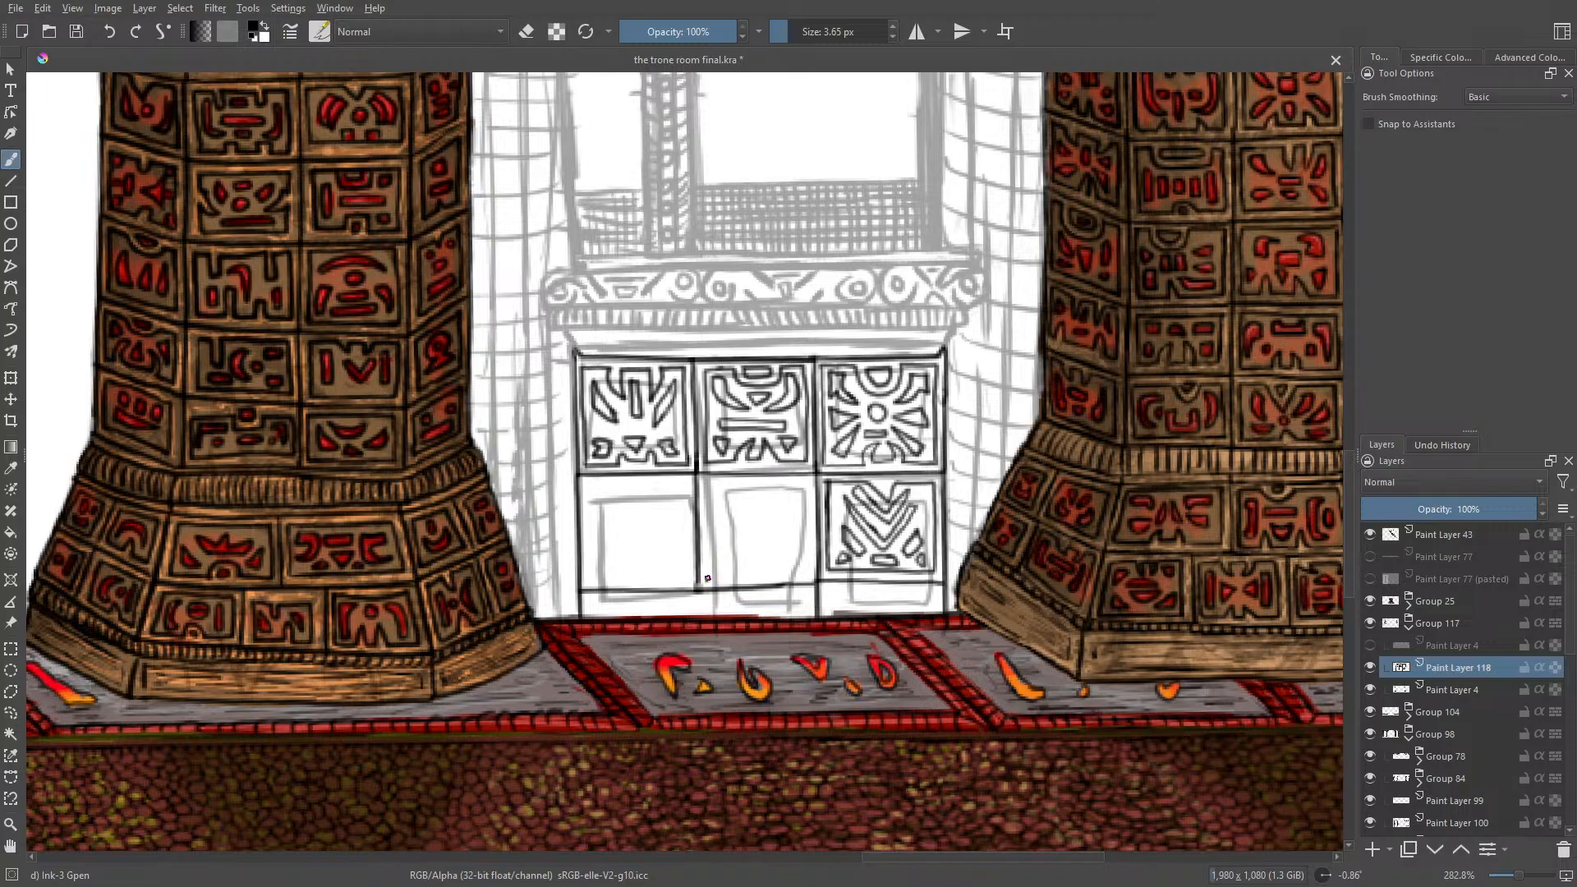
Step: Ink the lower-middle panel's inner border with notched shapes along its upper and lower sides, undoing the first attempt
mouse_move(708, 579)
left_mouse_down()
mouse_move(706, 482)
mouse_move(742, 483)
mouse_move(743, 517)
mouse_move(752, 485)
mouse_move(795, 513)
left_mouse_up()
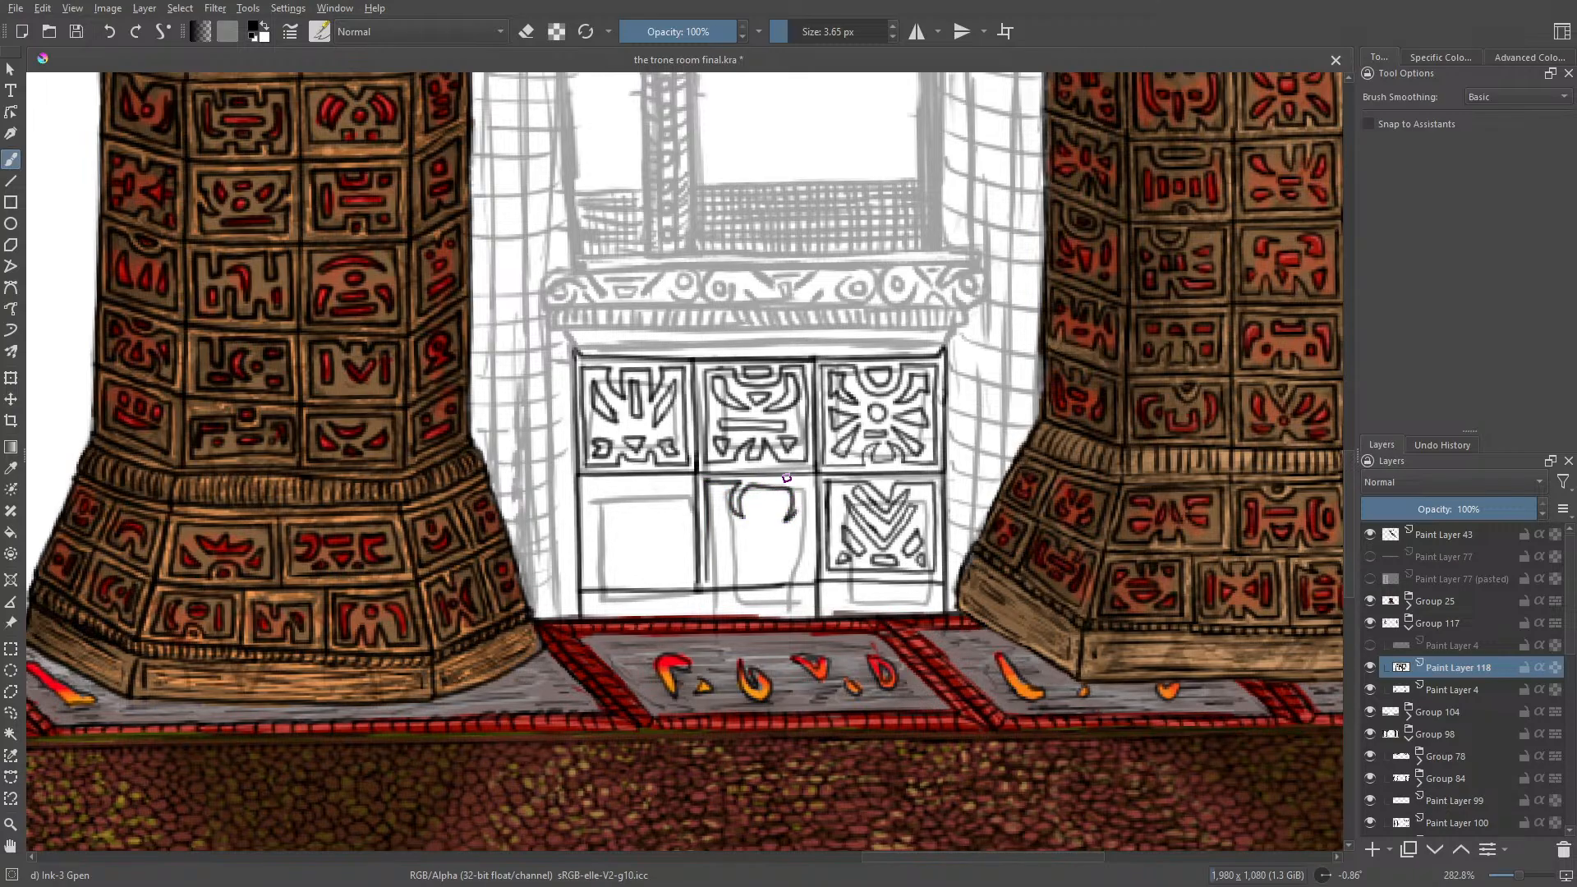
left_click(108, 31)
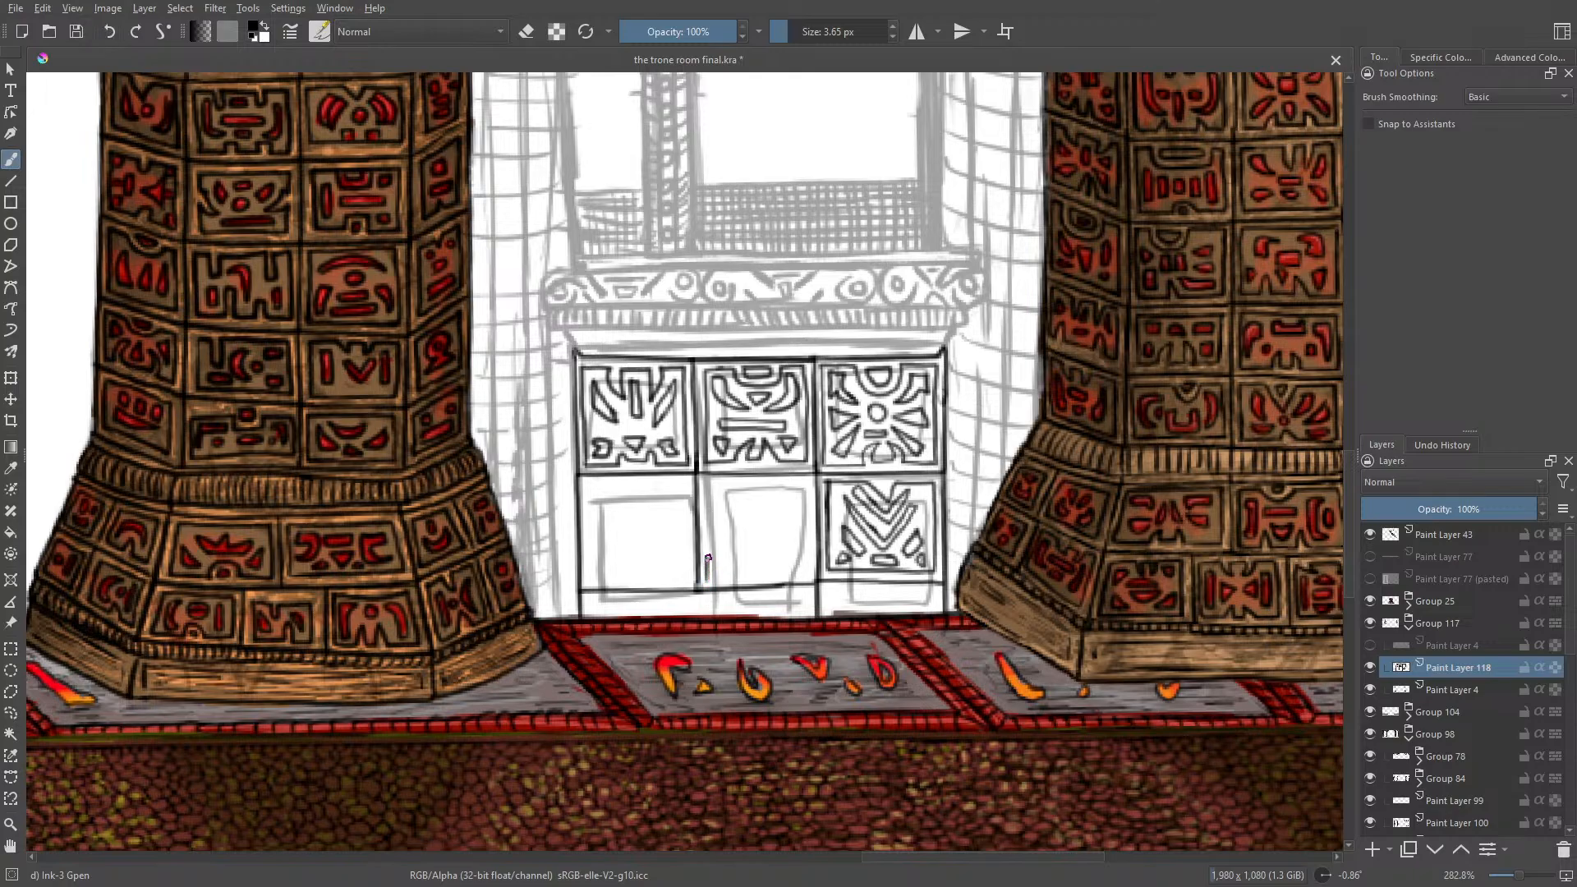
mouse_move(707, 558)
left_mouse_down()
mouse_move(707, 485)
mouse_move(724, 483)
mouse_move(728, 502)
mouse_move(776, 483)
mouse_move(772, 510)
mouse_move(786, 484)
mouse_move(809, 487)
mouse_move(801, 575)
mouse_move(776, 579)
mouse_move(753, 552)
mouse_move(743, 578)
mouse_move(712, 584)
mouse_move(705, 566)
left_mouse_up()
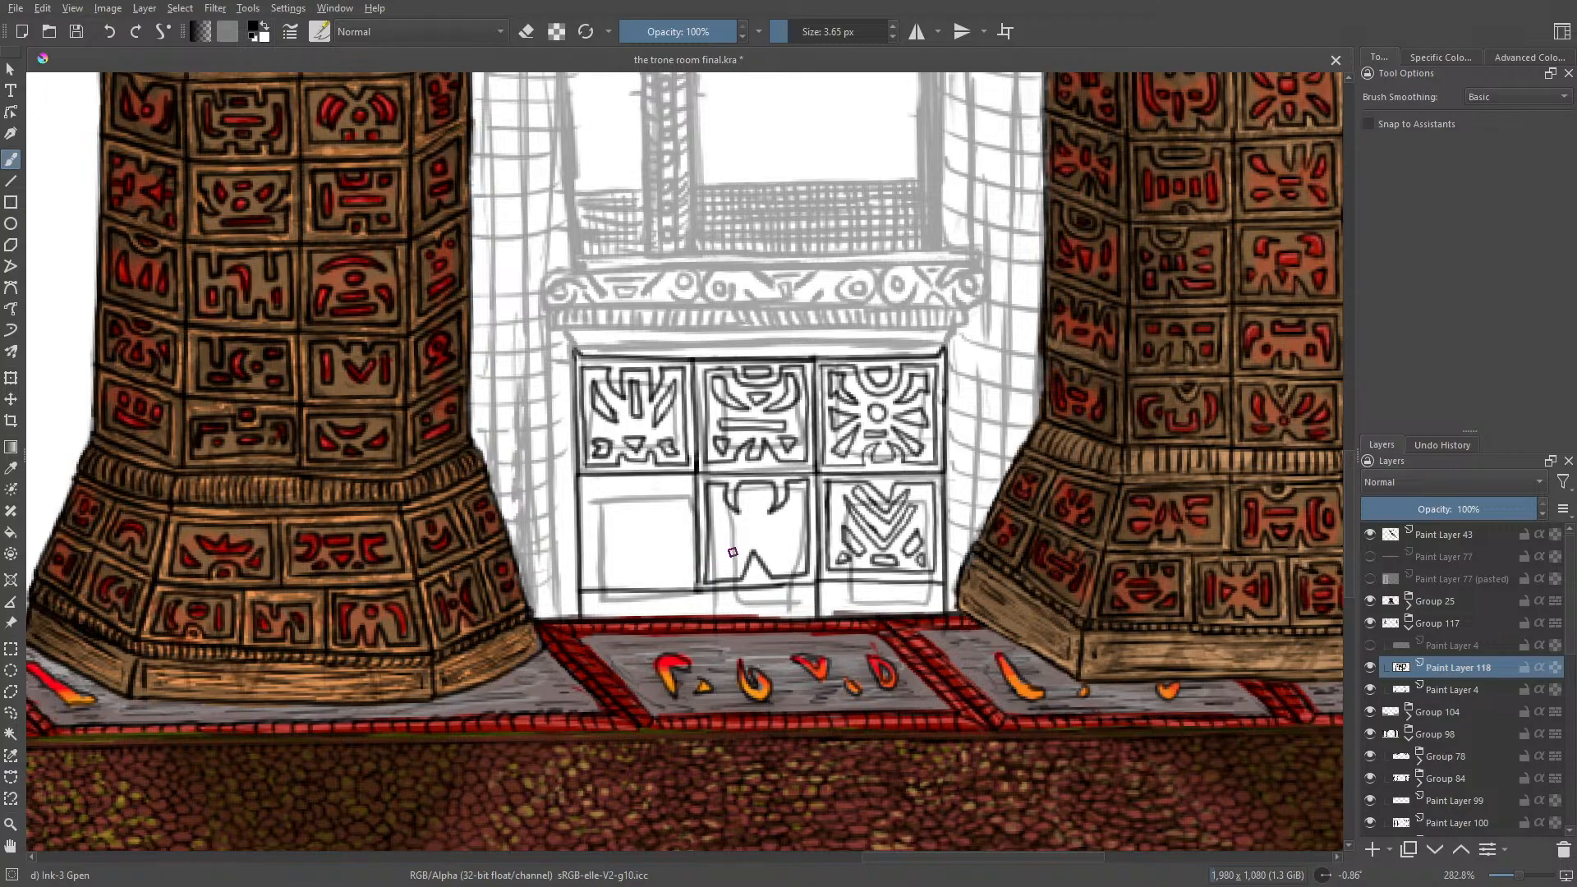
Step: Fill the lower-middle panel with a central circle and radiating shapes, and ink the lower-left panel's notched inner border
mouse_move(733, 566)
left_mouse_down()
mouse_move(726, 542)
mouse_move(715, 557)
mouse_move(731, 571)
mouse_move(787, 539)
mouse_move(780, 561)
mouse_move(800, 565)
left_mouse_up()
mouse_move(761, 502)
left_mouse_down()
mouse_move(744, 496)
mouse_move(766, 491)
mouse_move(750, 535)
mouse_move(794, 507)
left_mouse_up()
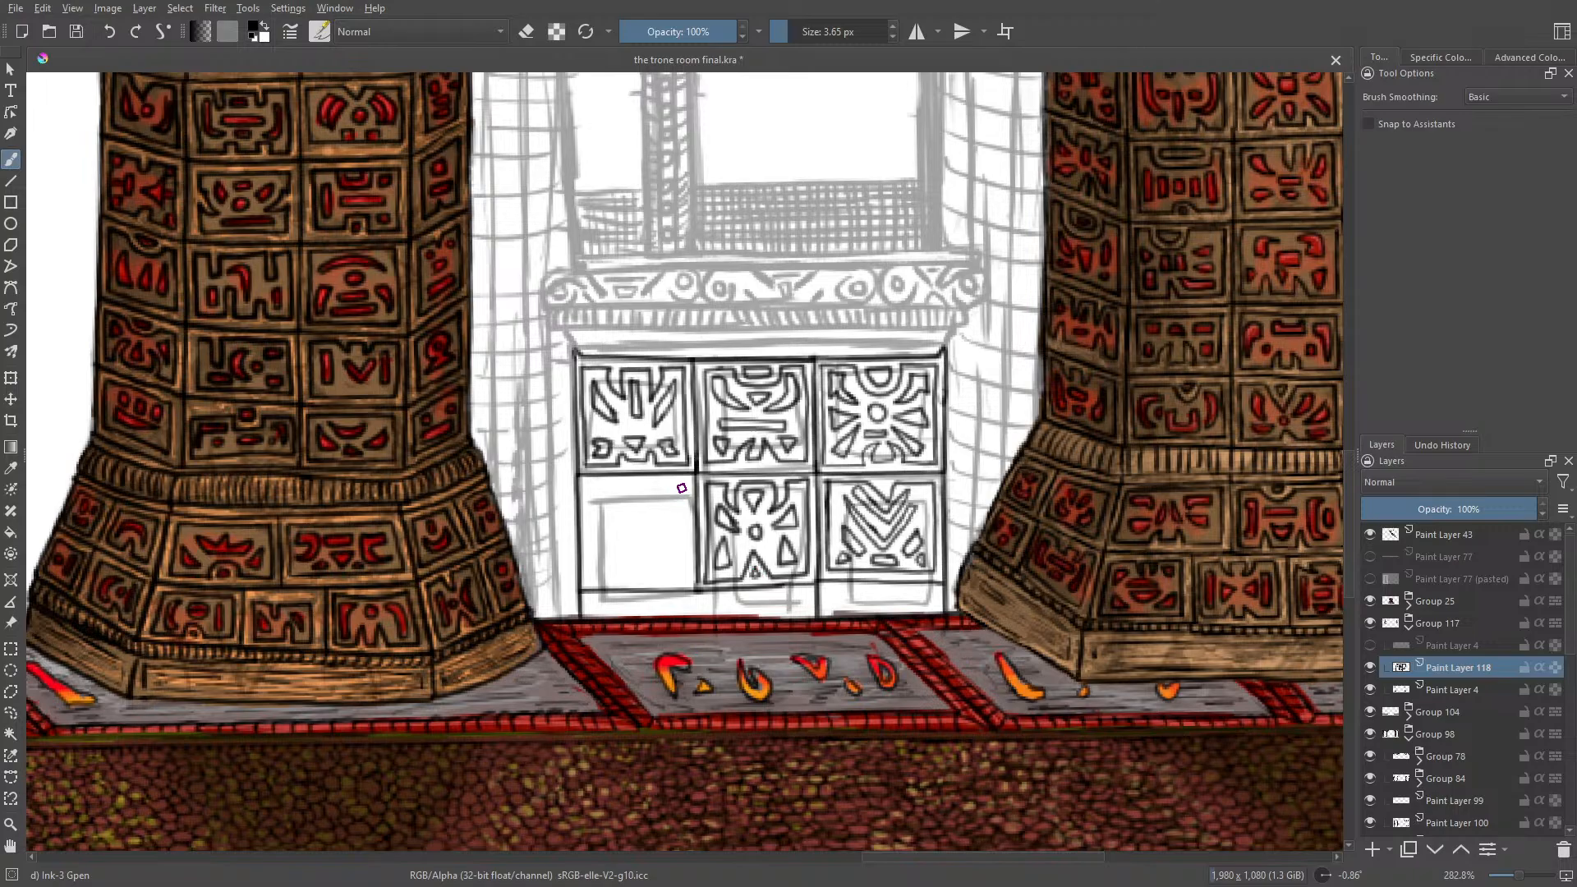
mouse_move(684, 481)
left_mouse_down()
mouse_move(686, 578)
mouse_move(659, 582)
mouse_move(648, 557)
mouse_move(646, 581)
mouse_move(627, 581)
mouse_move(627, 559)
mouse_move(616, 581)
mouse_move(591, 579)
mouse_move(587, 483)
mouse_move(620, 505)
mouse_move(622, 485)
mouse_move(663, 489)
left_mouse_up()
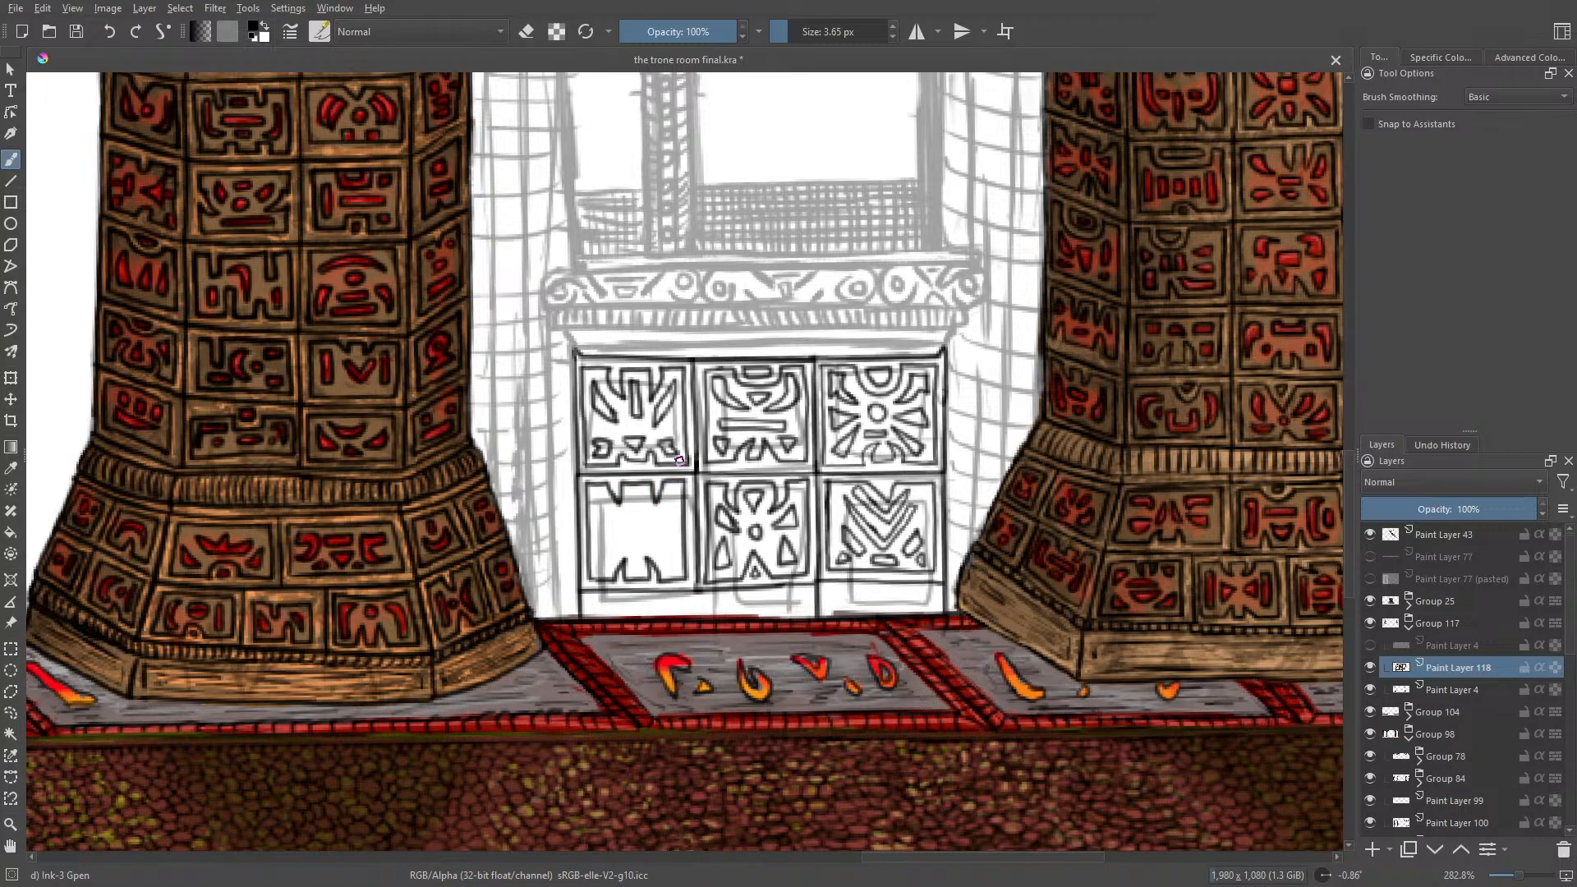
Step: Rotate the canvas to about 85° and fill the lower-left panel with curved bands and small triangular motifs
right_click(491, 396)
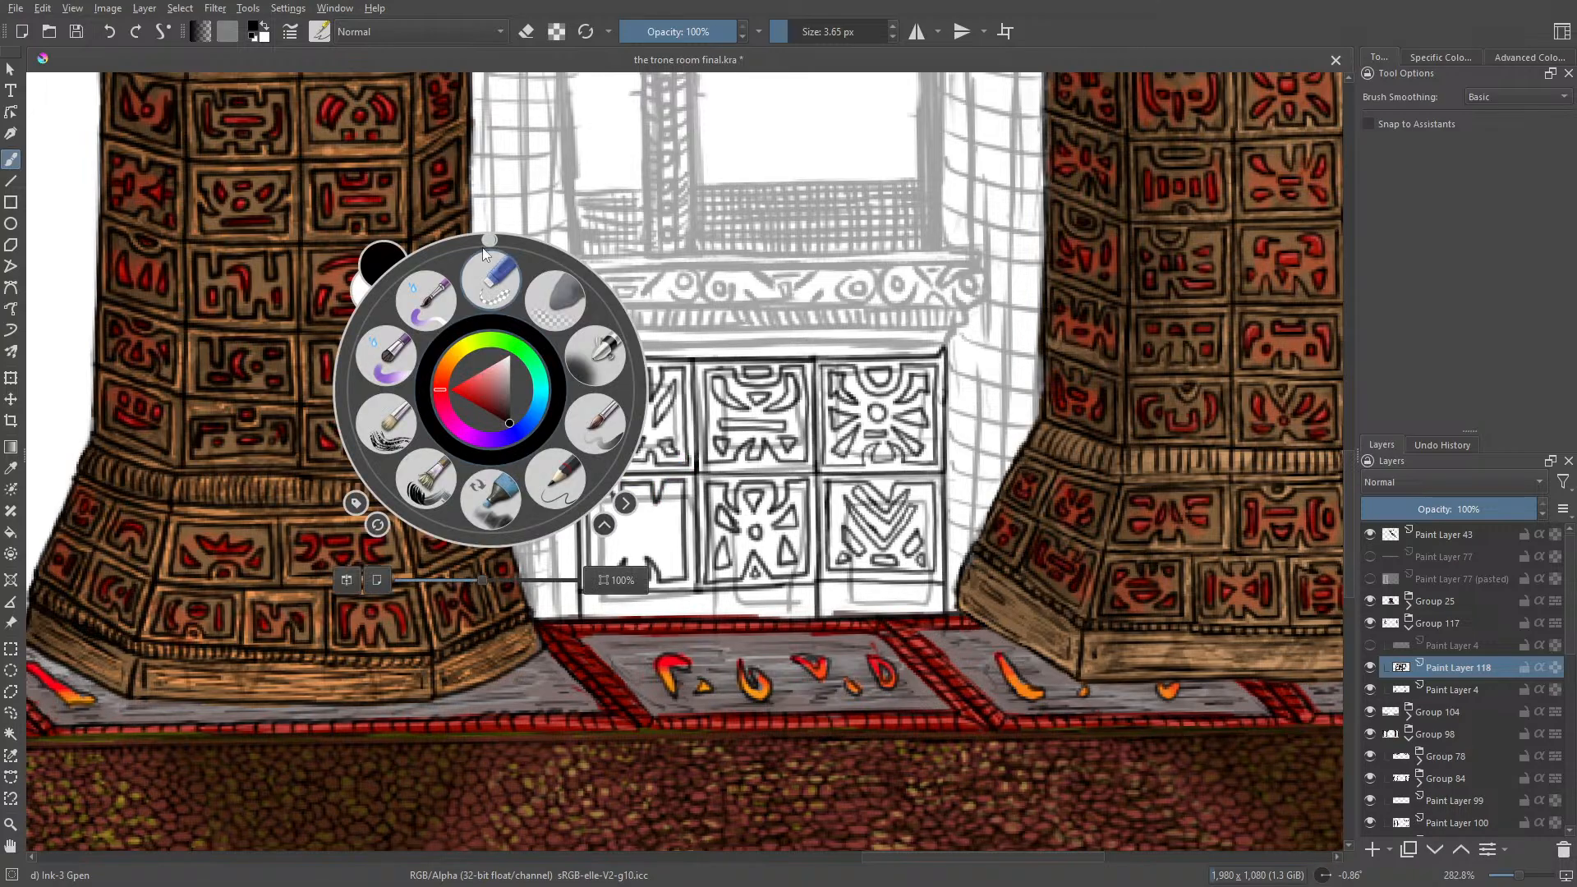
left_click_drag(483, 249, 646, 380)
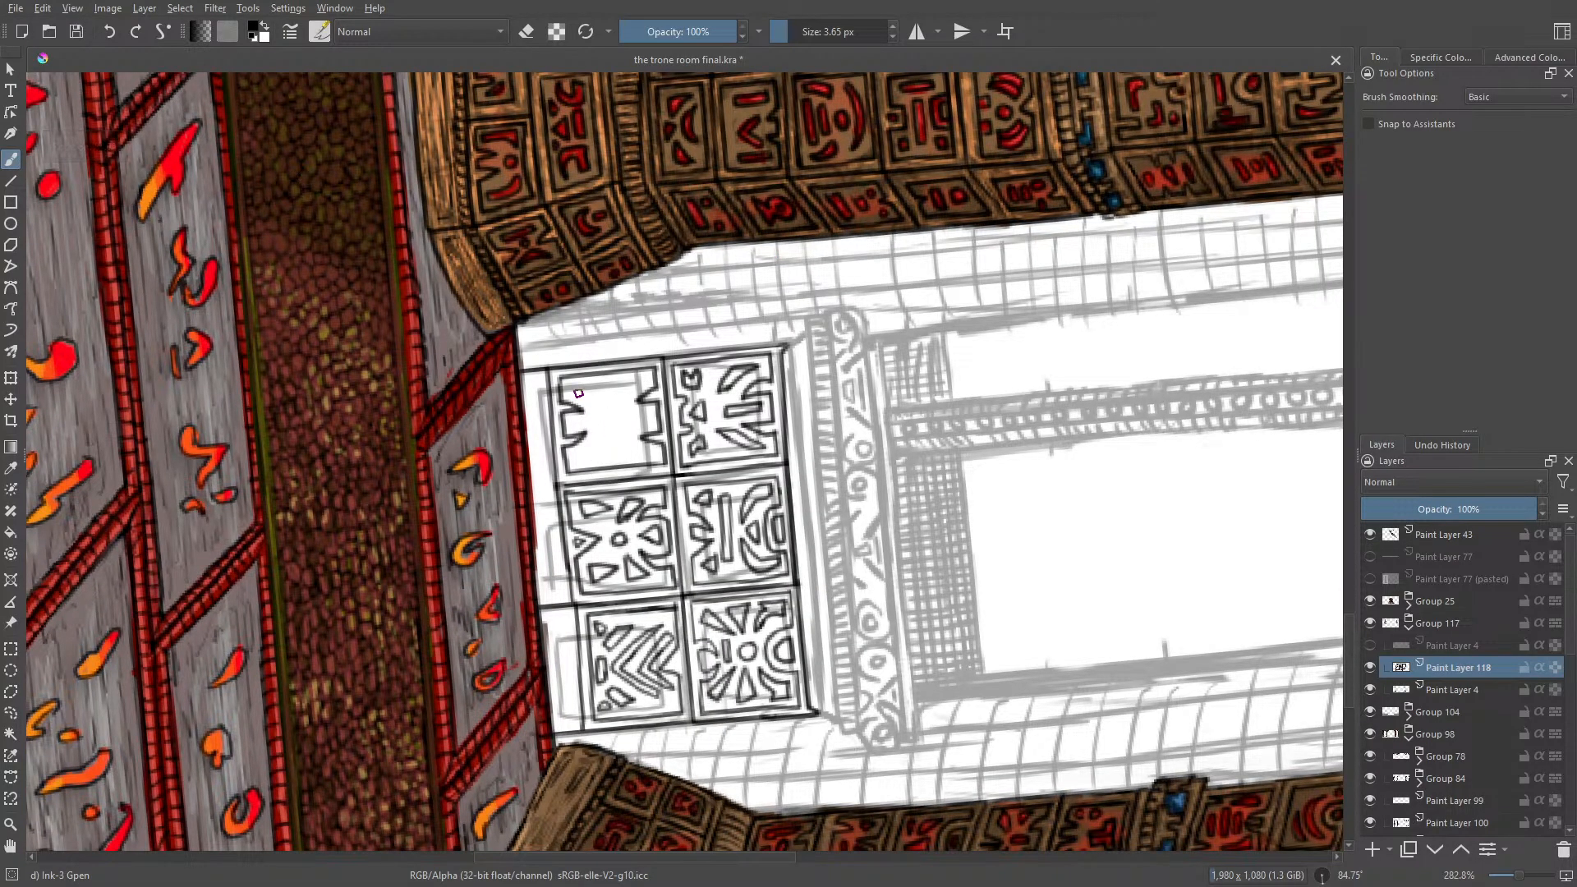
mouse_move(588, 400)
left_mouse_down()
mouse_move(622, 388)
mouse_move(588, 401)
left_mouse_up()
mouse_move(629, 450)
left_mouse_down()
mouse_move(597, 455)
mouse_move(632, 455)
left_mouse_up()
mouse_move(632, 416)
left_mouse_down()
mouse_move(647, 413)
mouse_move(626, 435)
mouse_move(625, 408)
mouse_move(599, 427)
mouse_move(610, 438)
mouse_move(575, 429)
left_mouse_up()
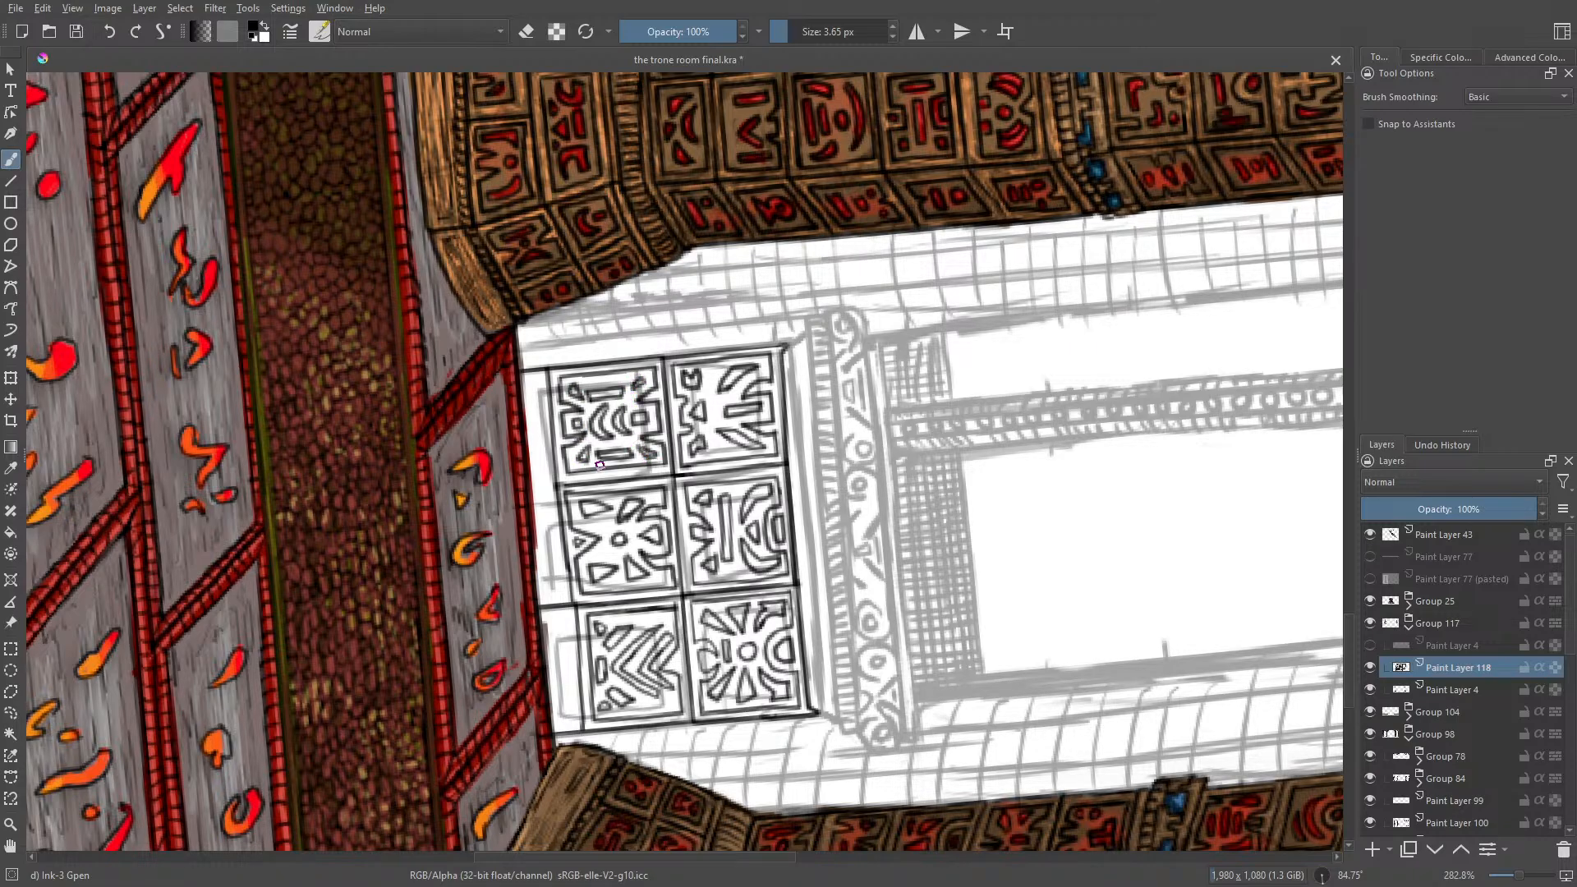
Step: Rotate the canvas to about 251° and ink the narrow base strip beneath the lower panels with small notched shapes, undoing an unwanted stroke
right_click(299, 629)
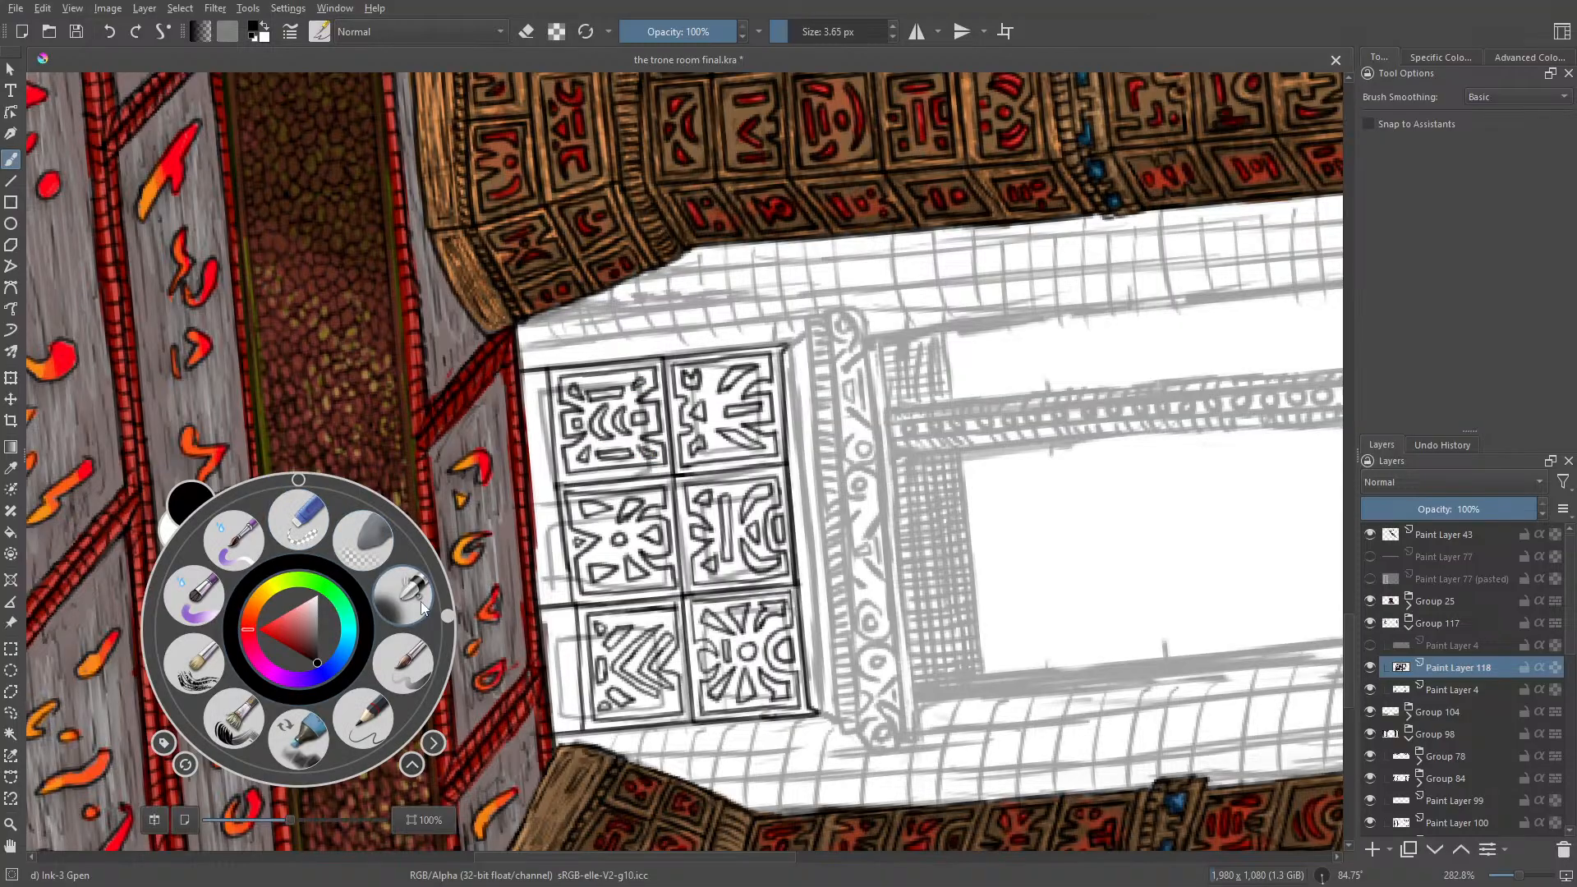
left_click_drag(445, 614, 283, 639)
right_click(281, 634)
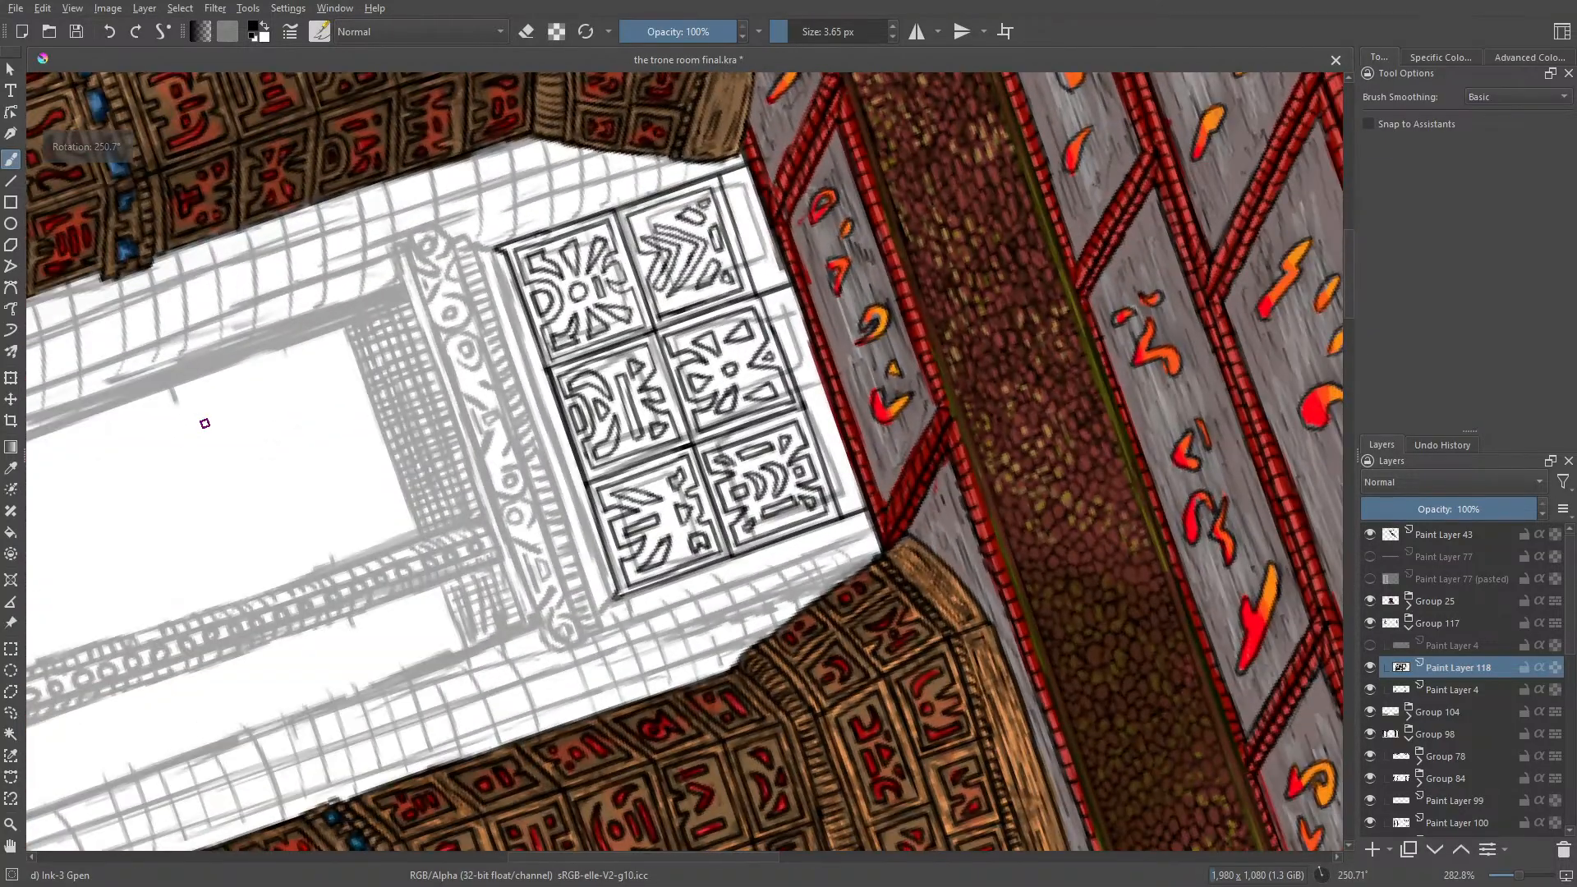
mouse_move(727, 174)
left_mouse_down()
mouse_move(848, 509)
mouse_move(772, 290)
left_mouse_up()
left_click(109, 33)
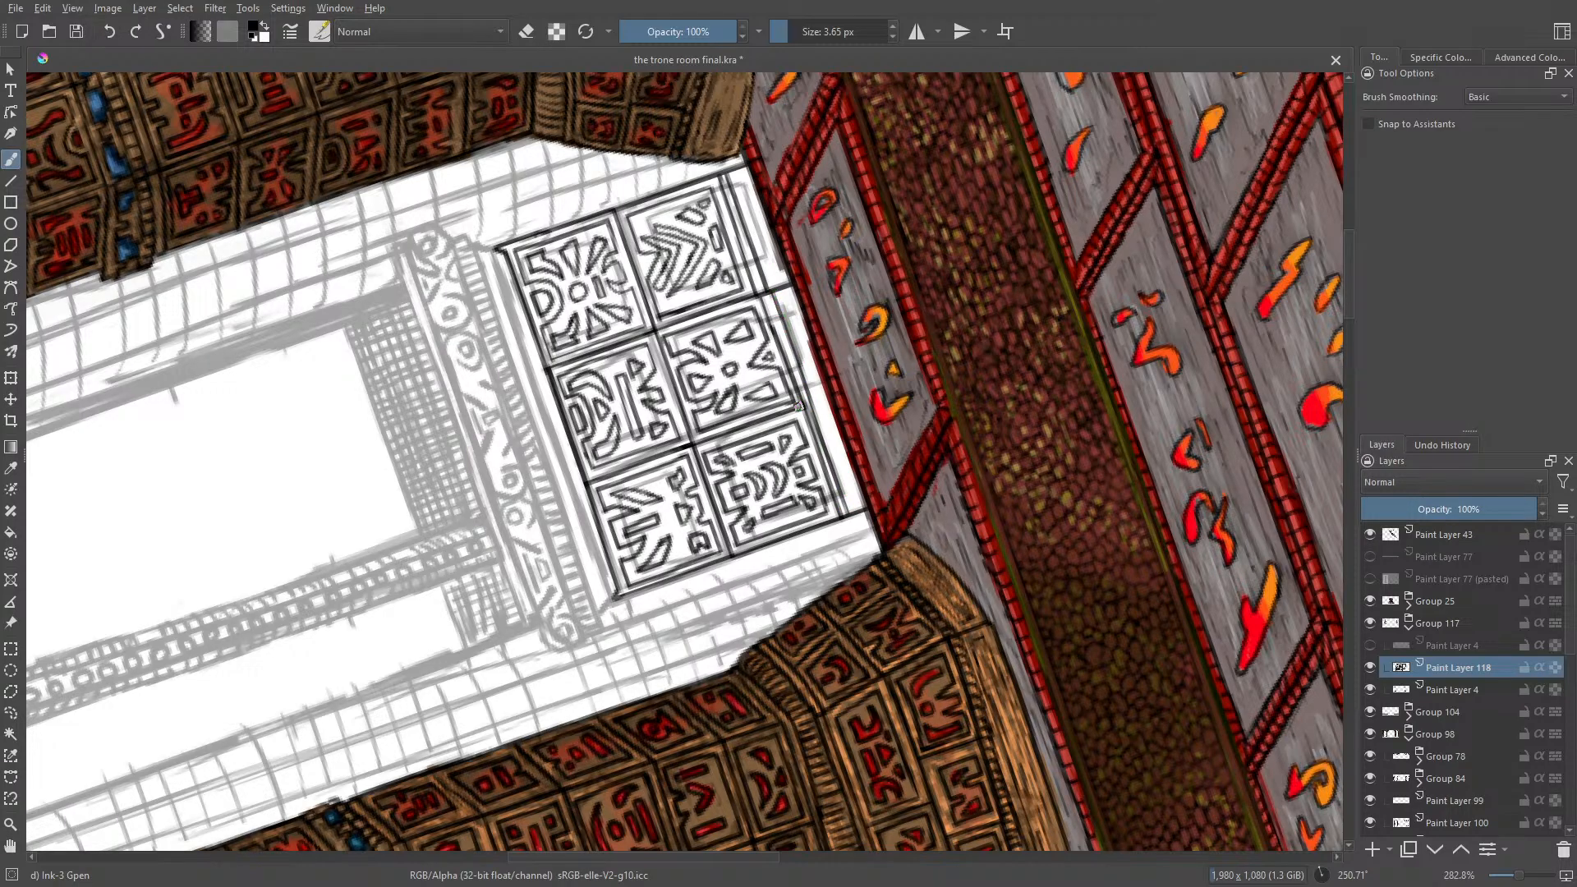
left_click_drag(805, 403, 829, 396)
mouse_move(738, 201)
left_mouse_down()
mouse_move(754, 194)
mouse_move(750, 211)
left_mouse_up()
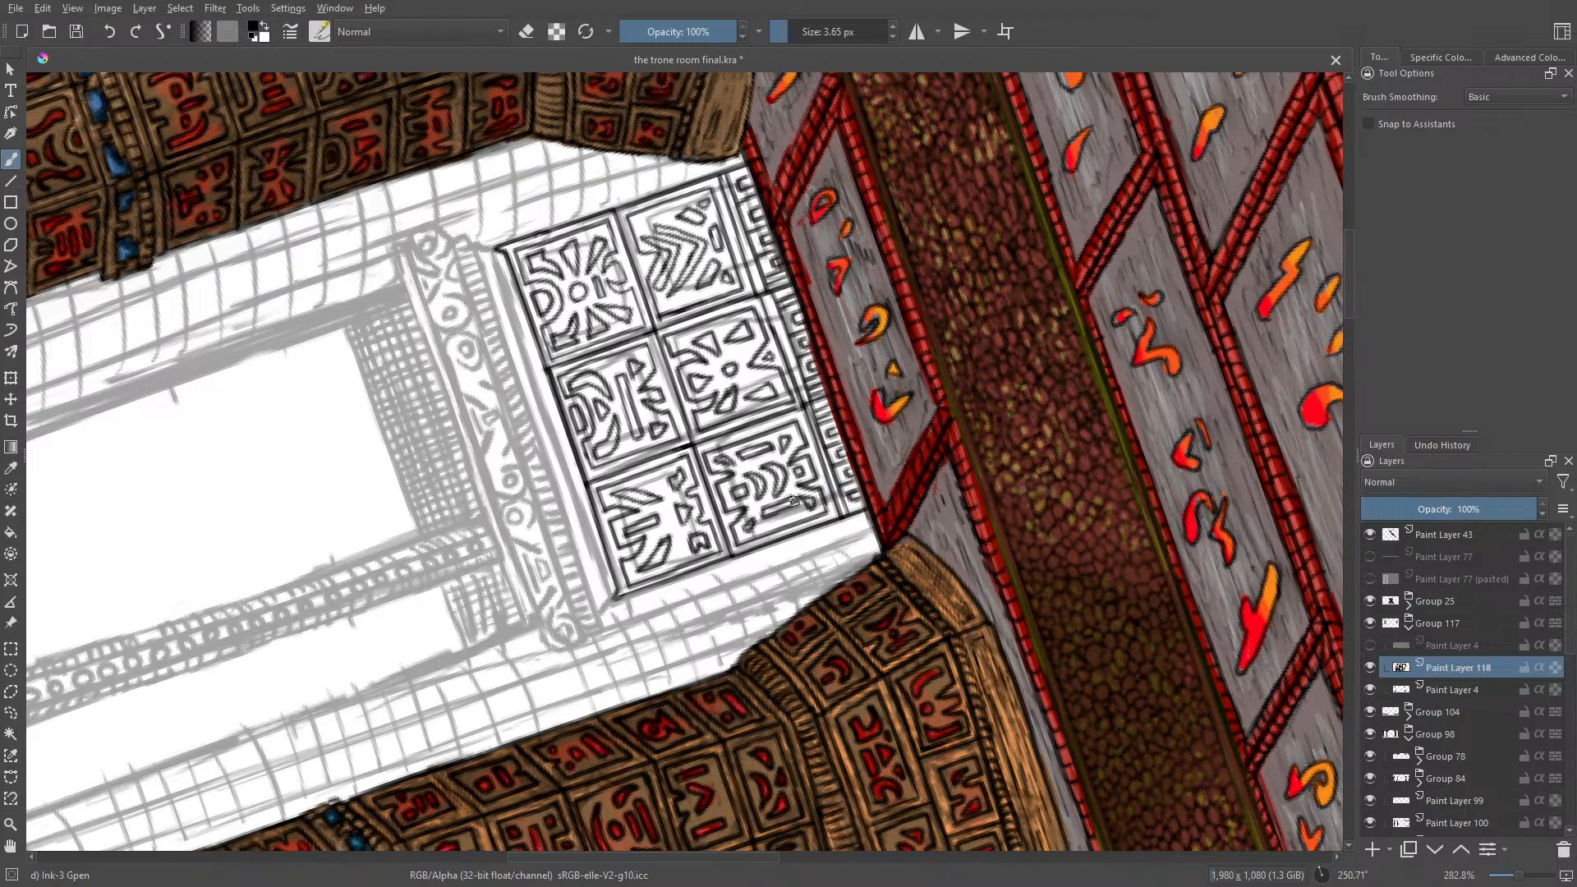
Step: Rotate the canvas to about 66° and ink the ledge above the panels with a row of small square teeth, redoing the unwanted stroke
right_click(268, 595)
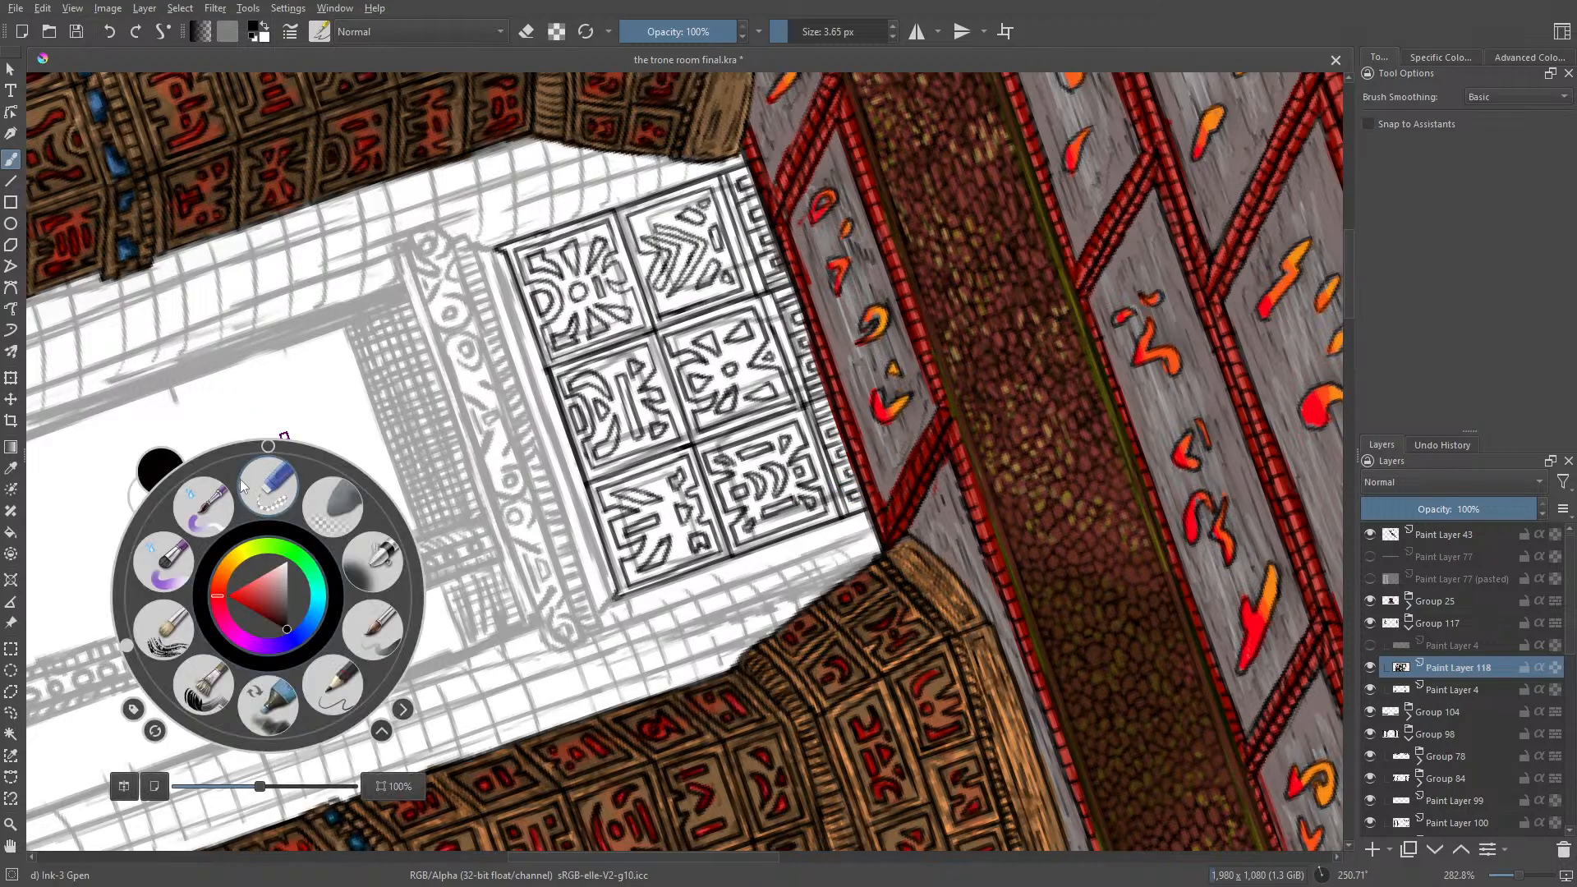
left_click_drag(126, 648, 393, 522)
left_click(809, 383)
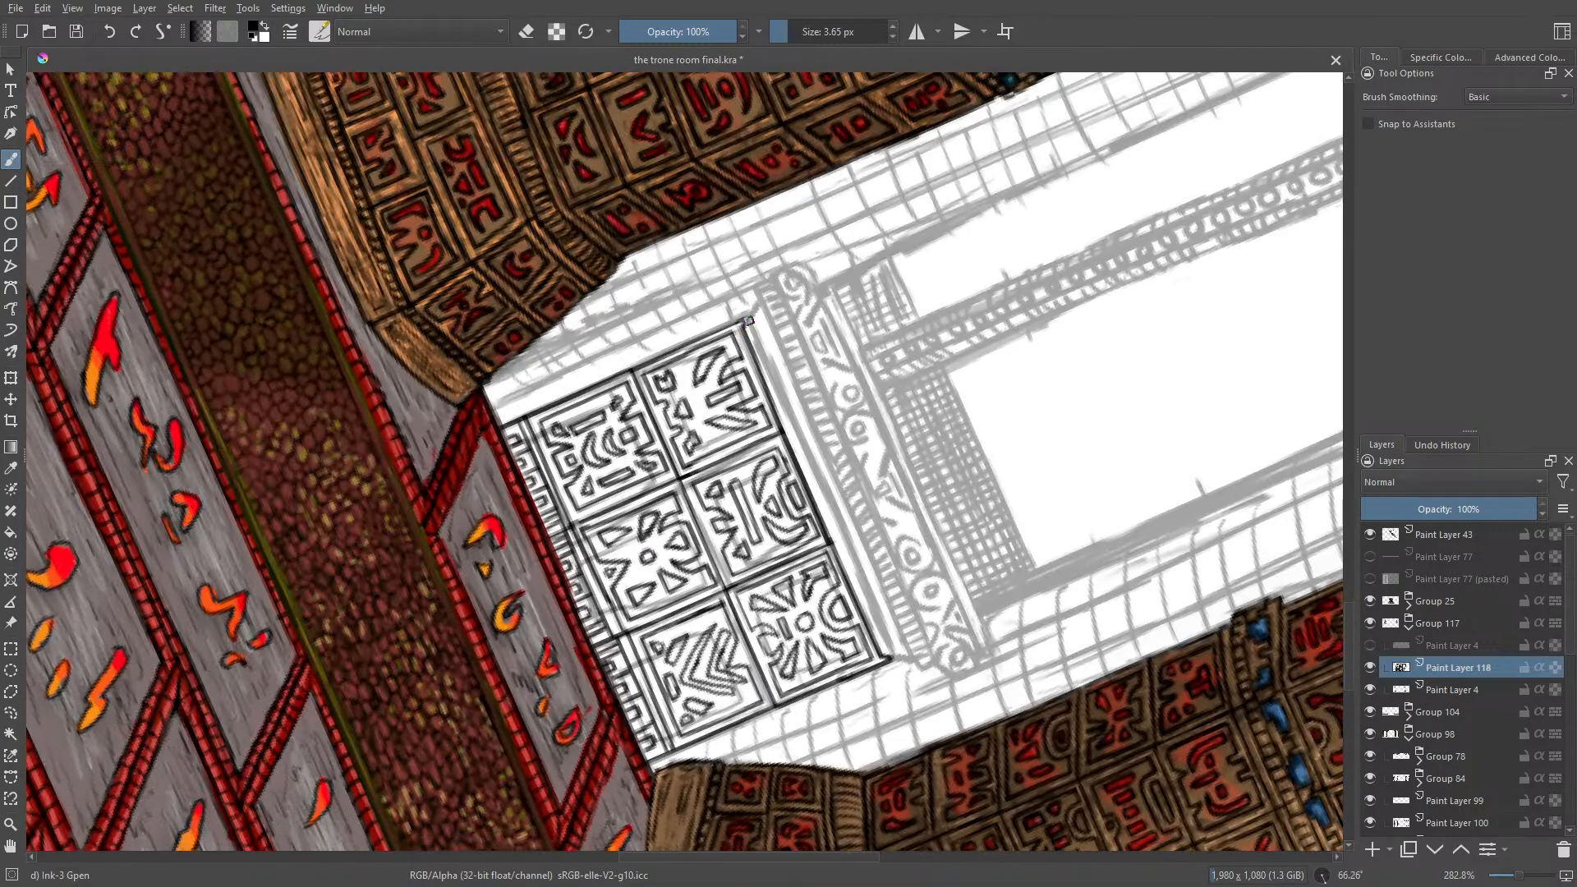
left_click_drag(750, 331, 896, 657)
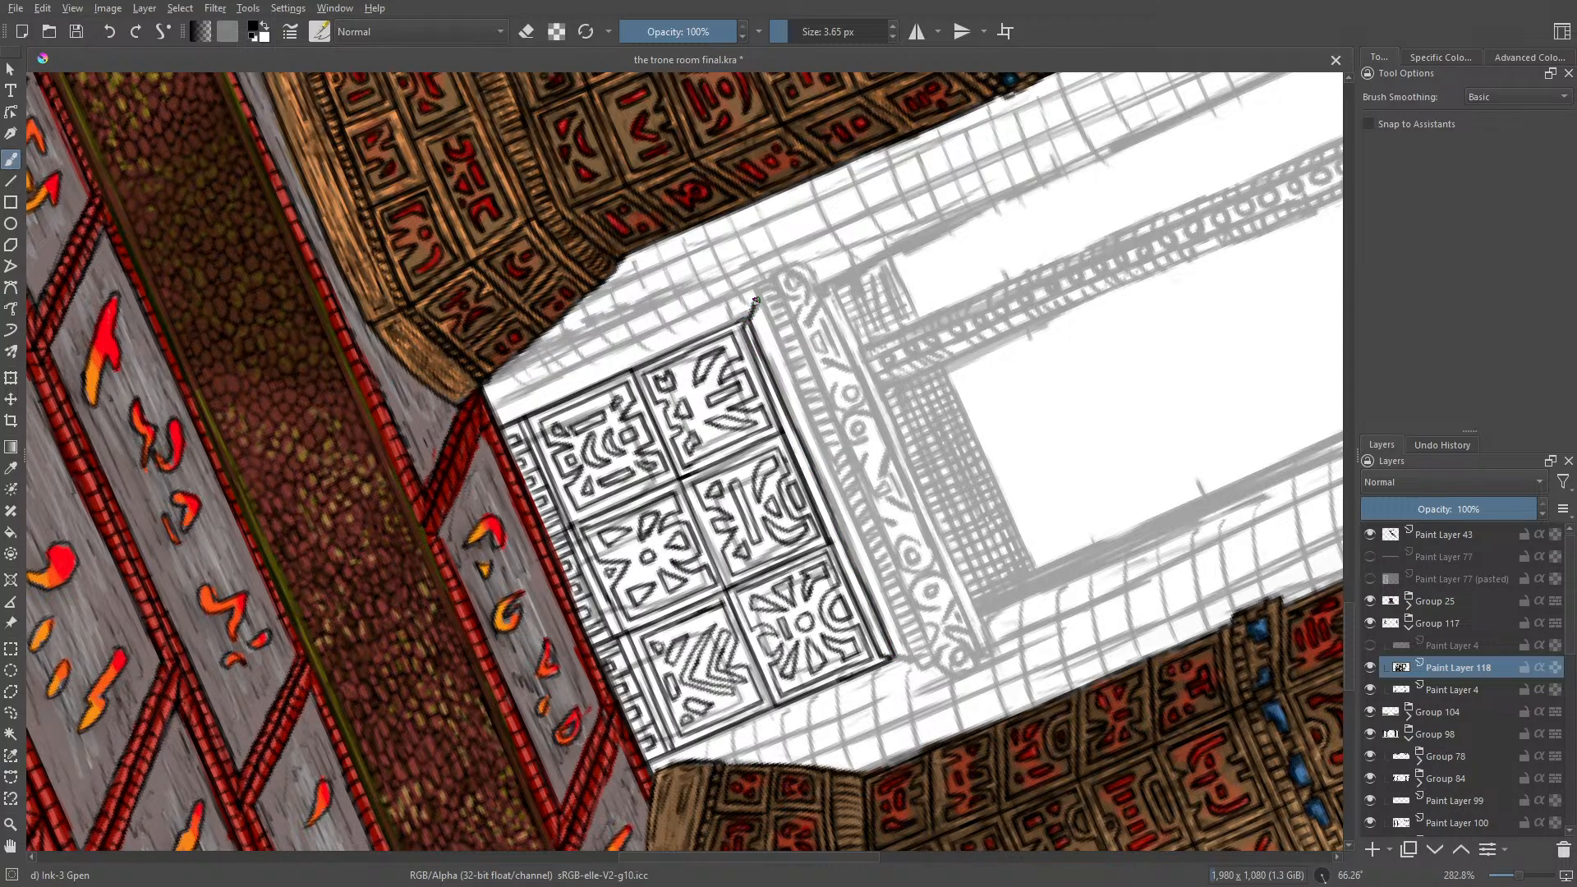
left_click_drag(757, 298, 813, 451)
left_click_drag(830, 493, 910, 659)
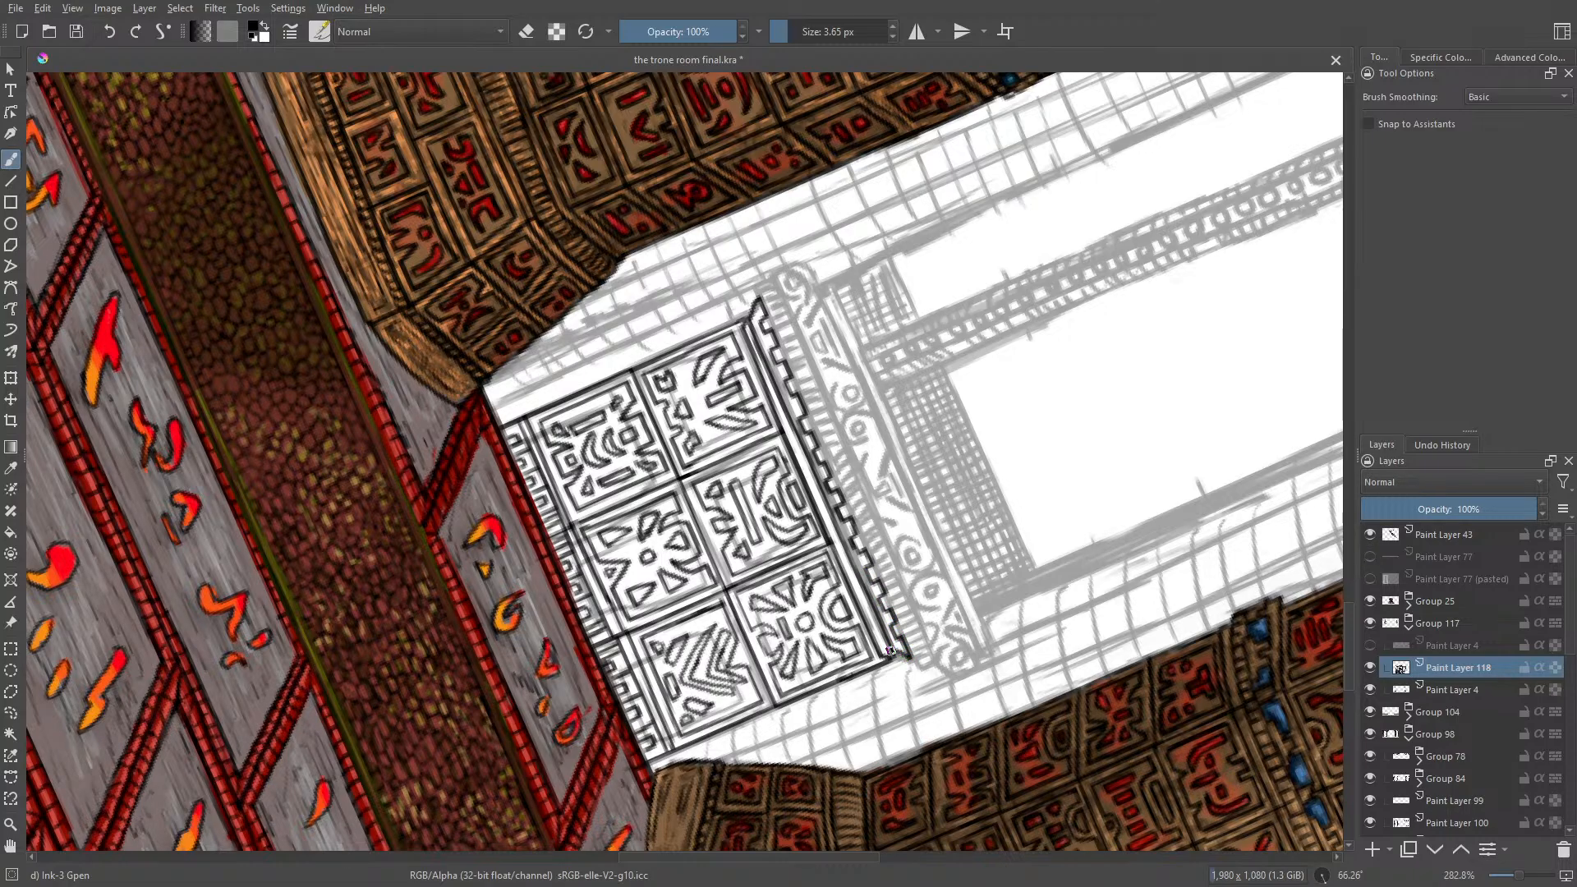
left_click(111, 32)
mouse_move(859, 547)
left_mouse_down()
mouse_move(909, 655)
mouse_move(892, 654)
left_mouse_up()
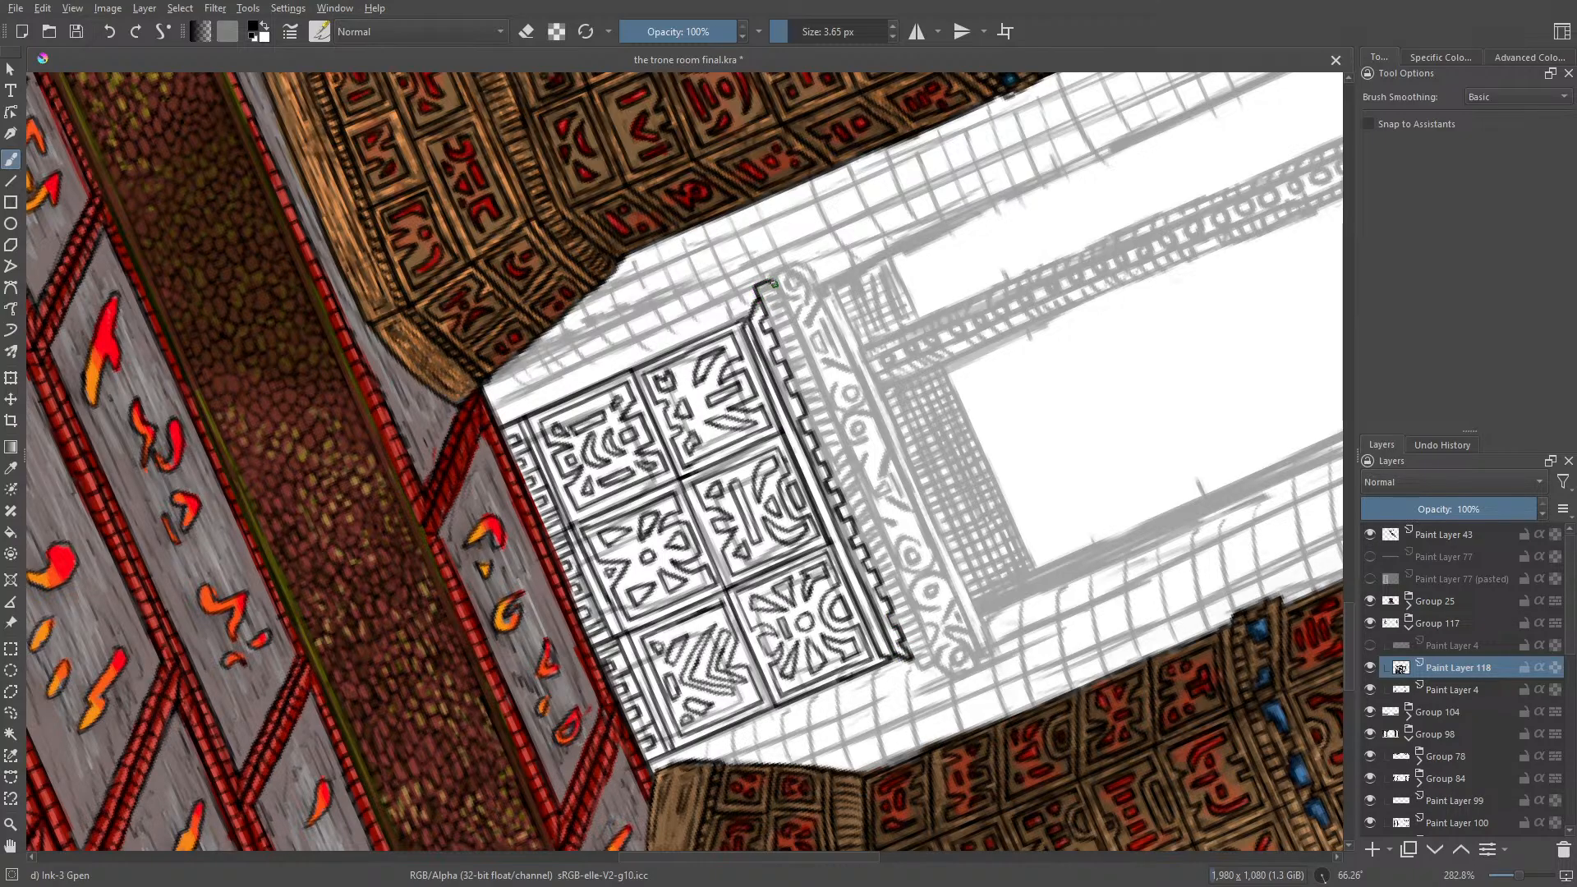
Step: Ink the outline and ribbed ends of the moulding above the toothed ledge, undoing the unwanted stroke
mouse_move(775, 284)
left_mouse_down()
mouse_move(758, 292)
mouse_move(786, 303)
mouse_move(781, 345)
mouse_move(815, 422)
left_mouse_up()
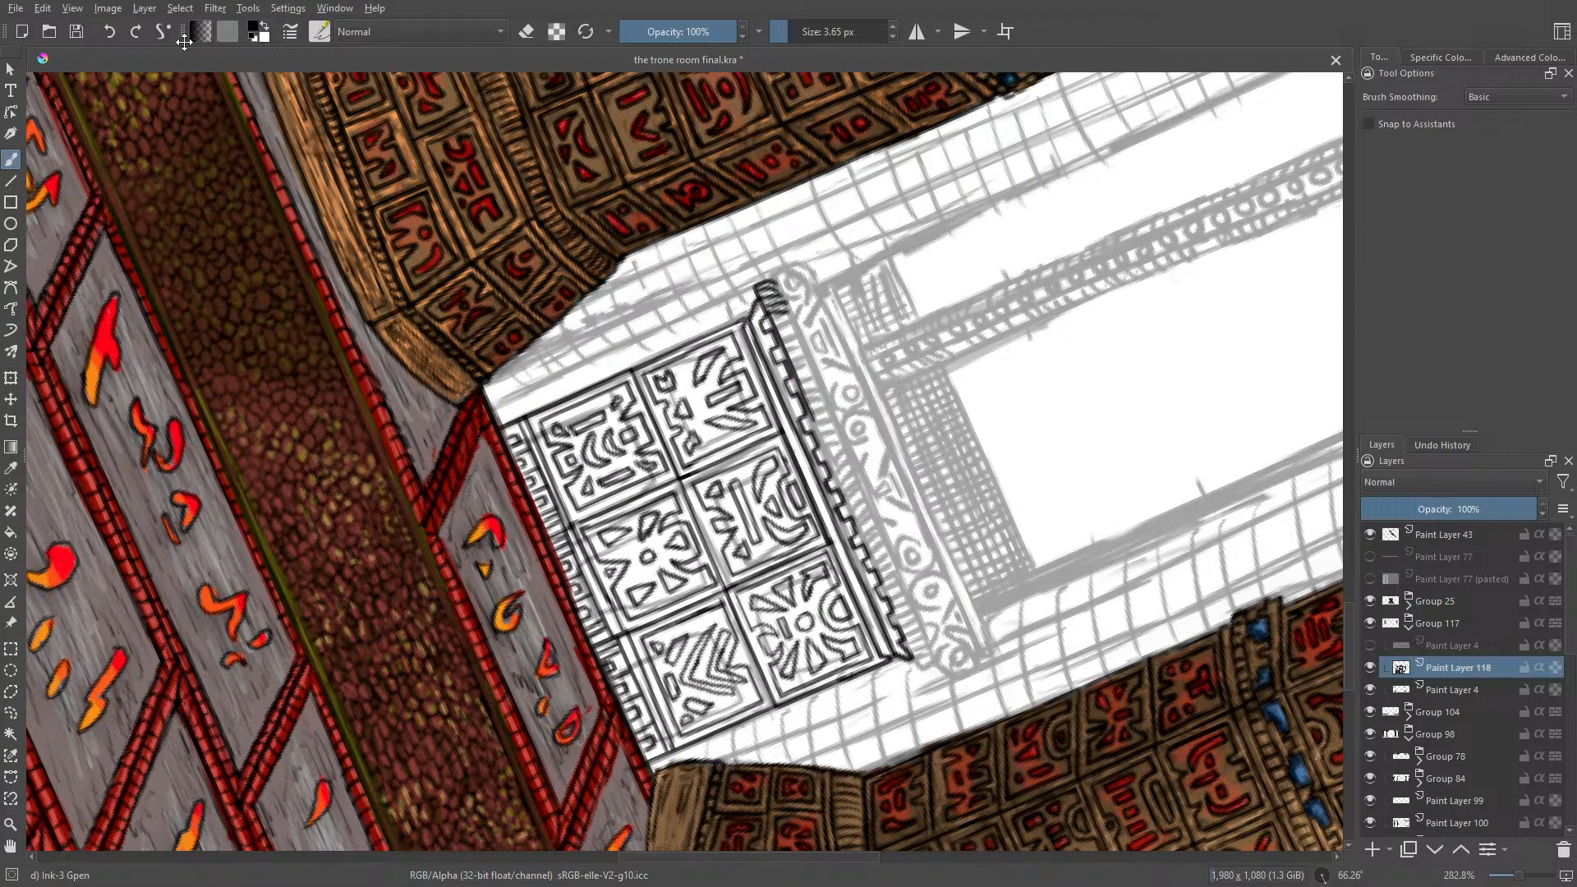
key("ctrl+z")
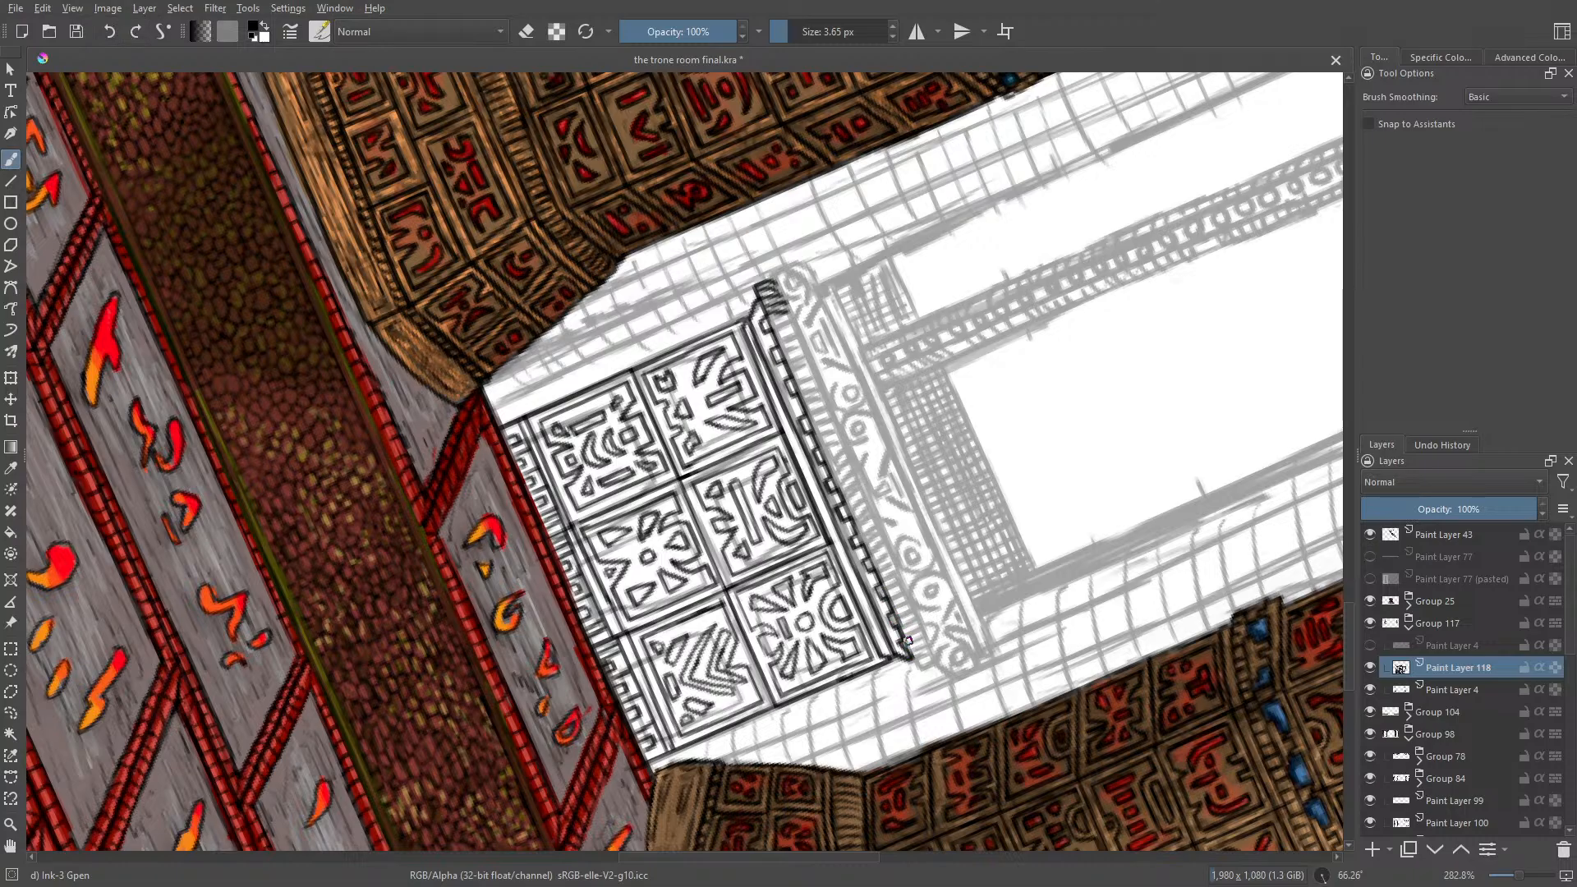
mouse_move(905, 637)
left_mouse_down()
mouse_move(930, 667)
mouse_move(925, 643)
left_mouse_up()
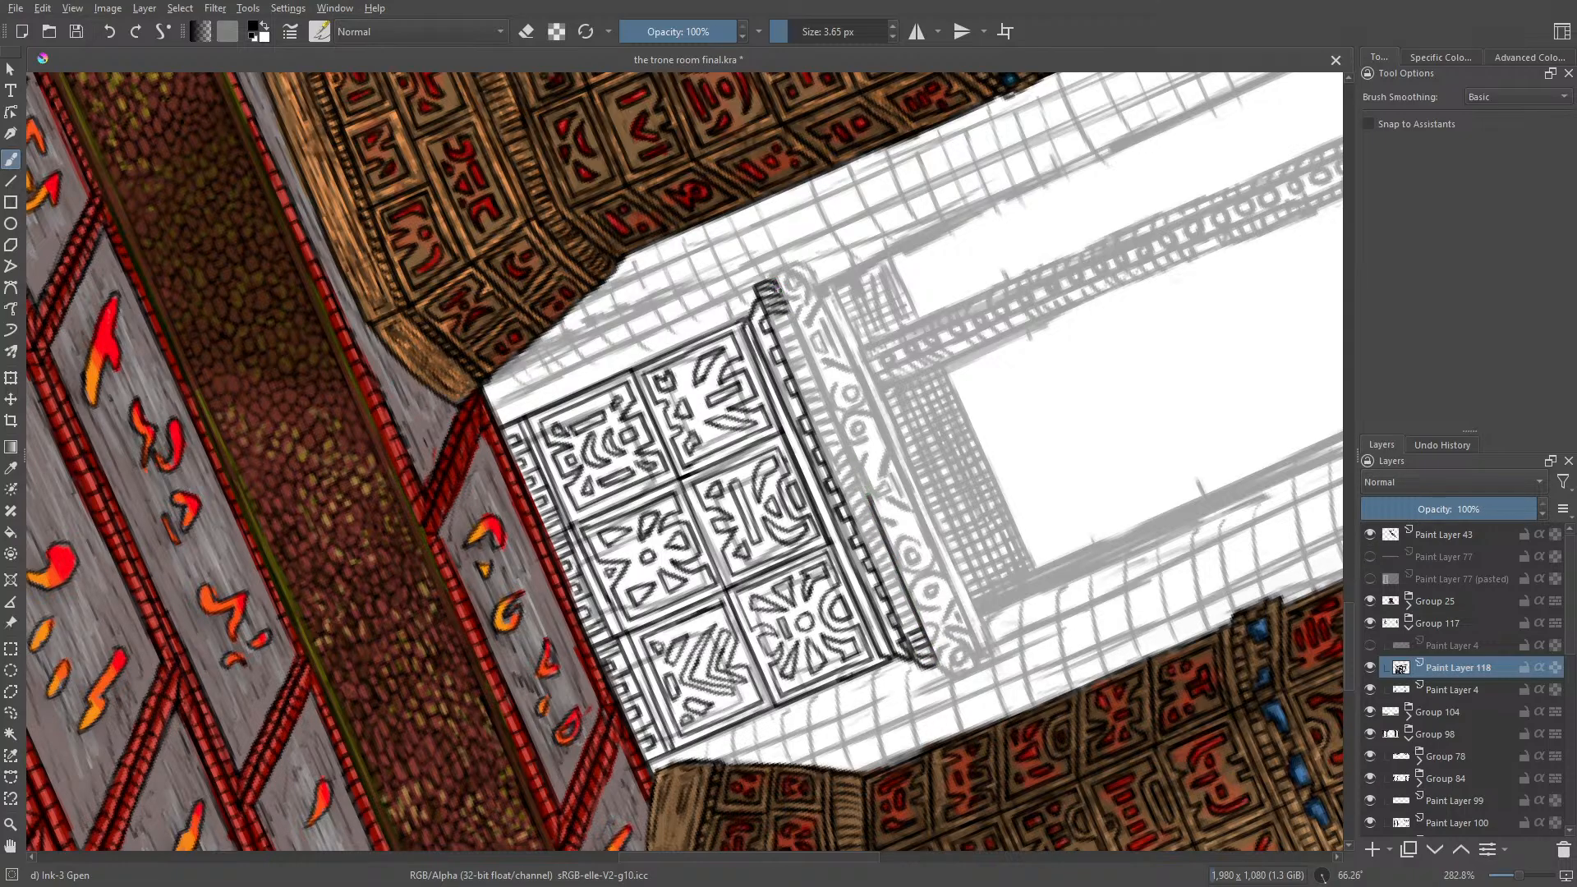
left_click_drag(779, 292, 868, 505)
Step: Reset the canvas rotation to 0° and fill the moulding above the ledge with closely spaced vertical ribs along its length
right_click(726, 393)
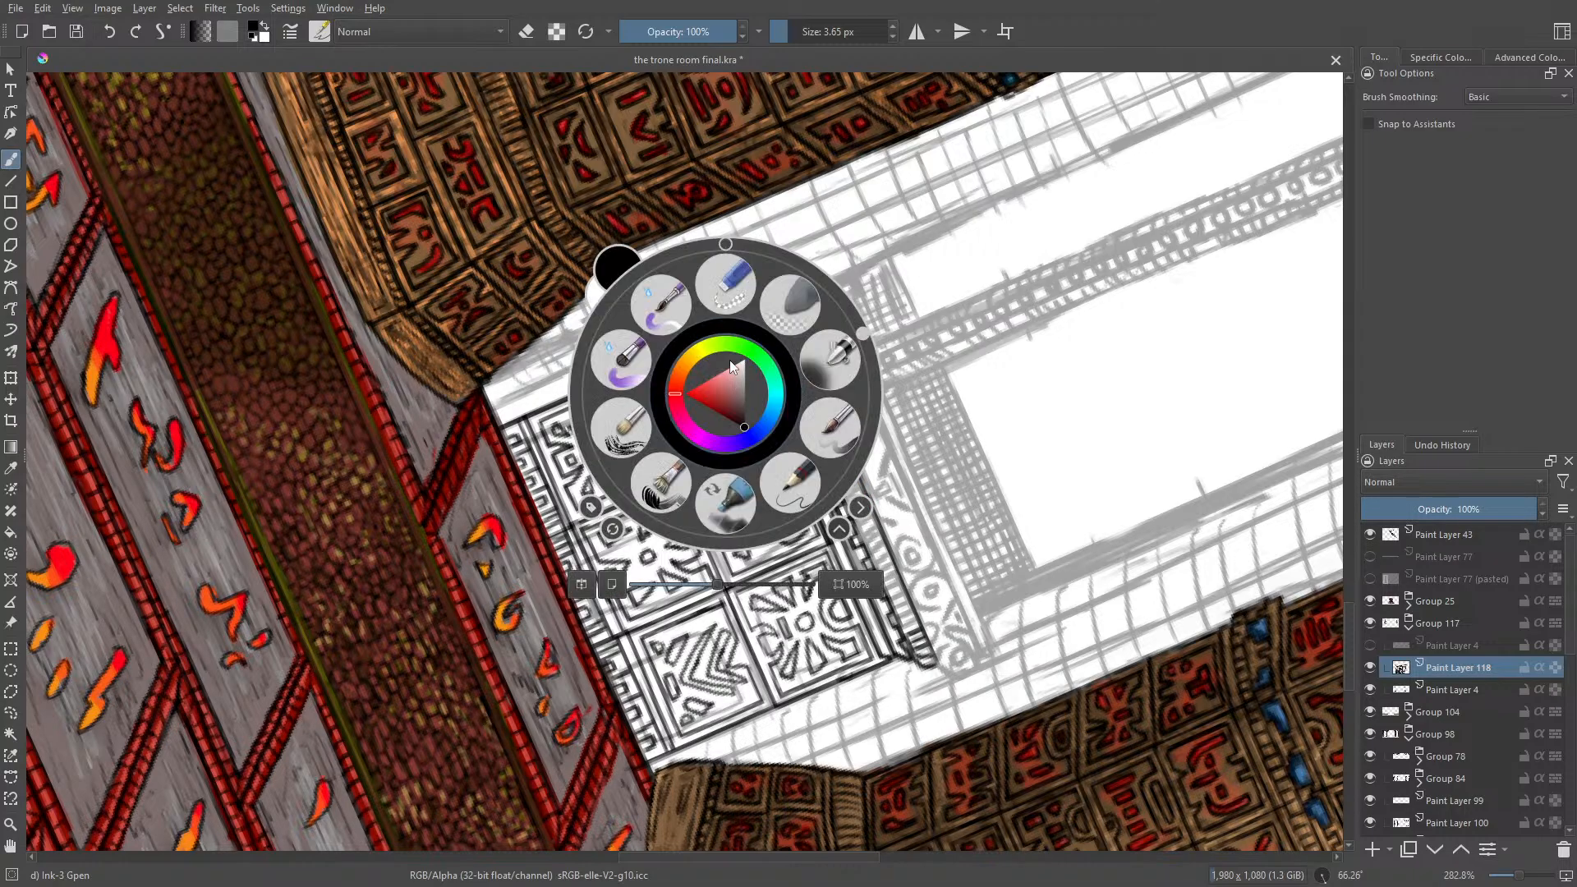
left_click(855, 320)
left_click_drag(855, 321, 727, 251)
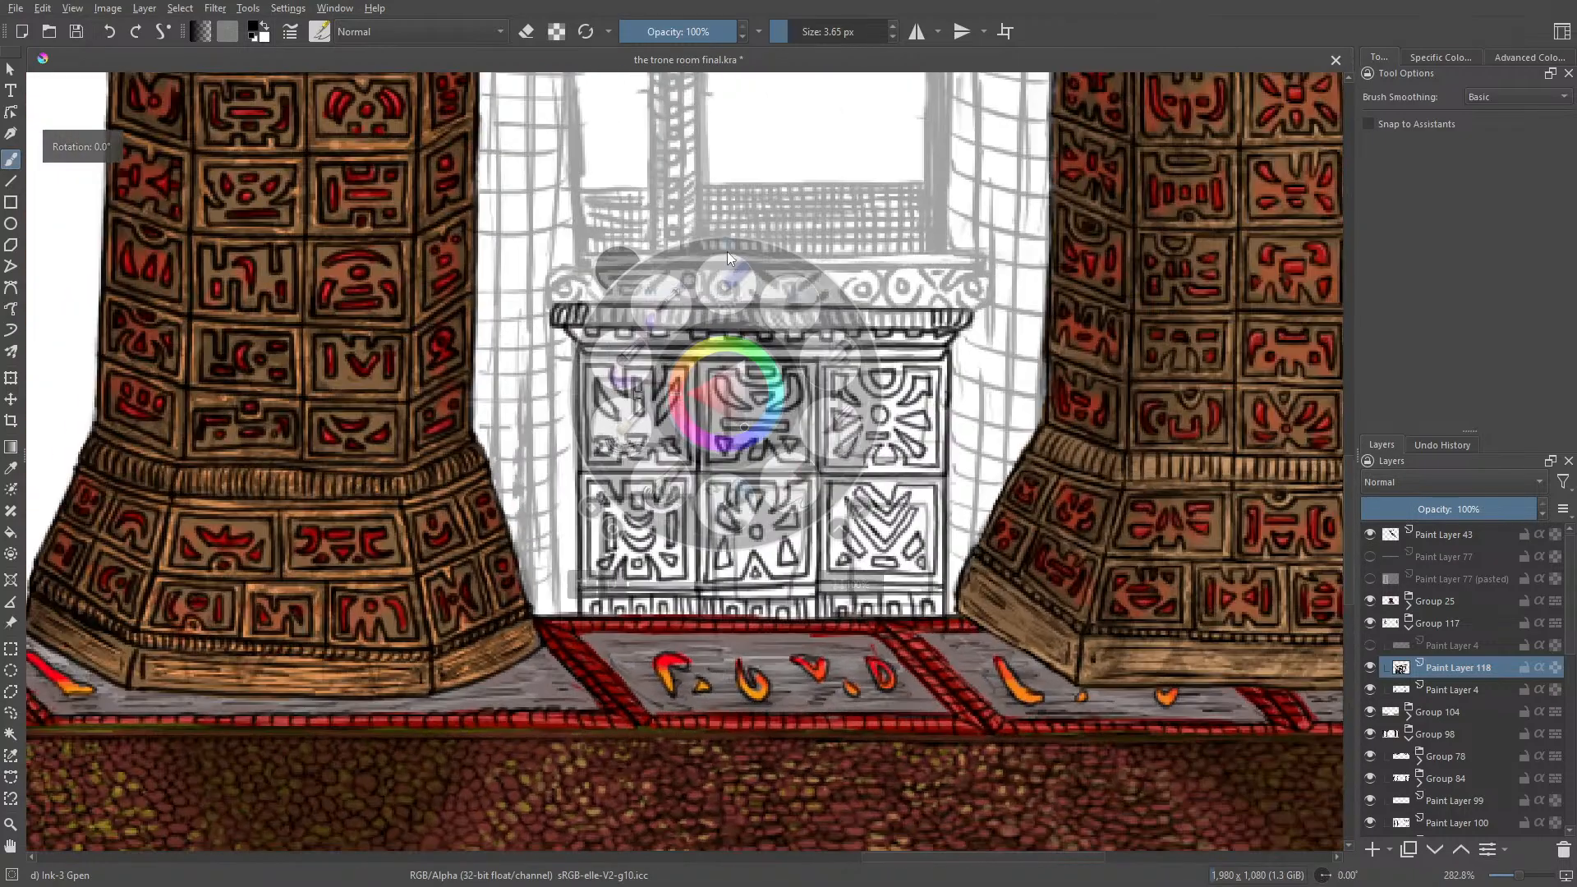
left_click(645, 160)
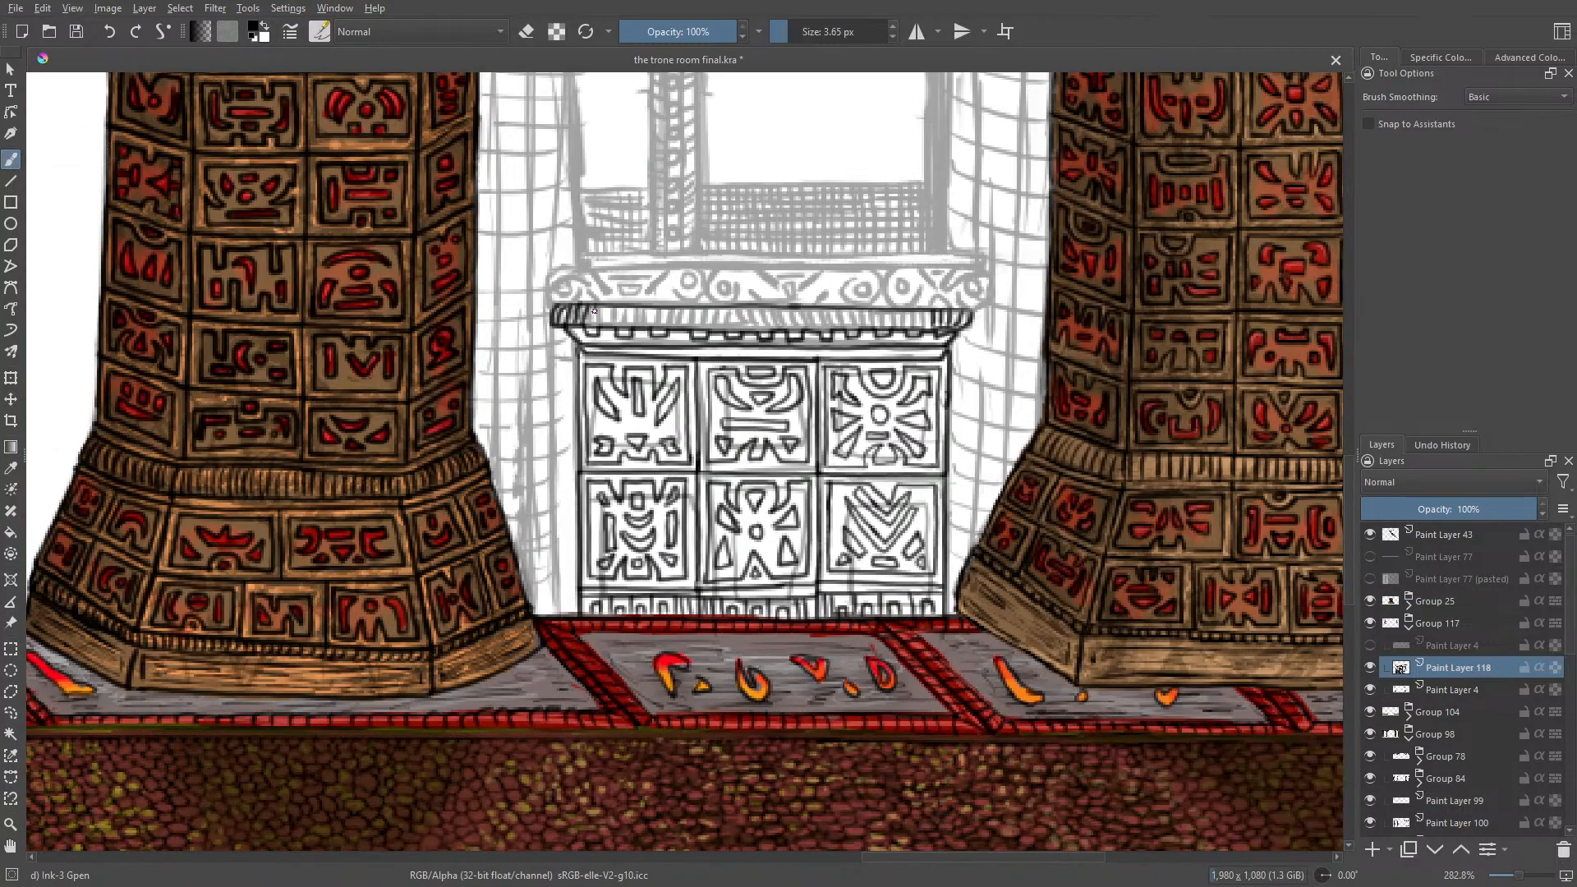
mouse_move(595, 311)
left_mouse_down()
mouse_move(729, 326)
mouse_move(746, 300)
mouse_move(735, 314)
mouse_move(764, 324)
mouse_move(770, 309)
mouse_move(774, 323)
mouse_move(779, 304)
mouse_move(784, 330)
mouse_move(789, 308)
mouse_move(813, 332)
mouse_move(838, 308)
mouse_move(858, 308)
mouse_move(851, 328)
mouse_move(857, 310)
mouse_move(862, 326)
mouse_move(886, 311)
mouse_move(925, 331)
left_mouse_up()
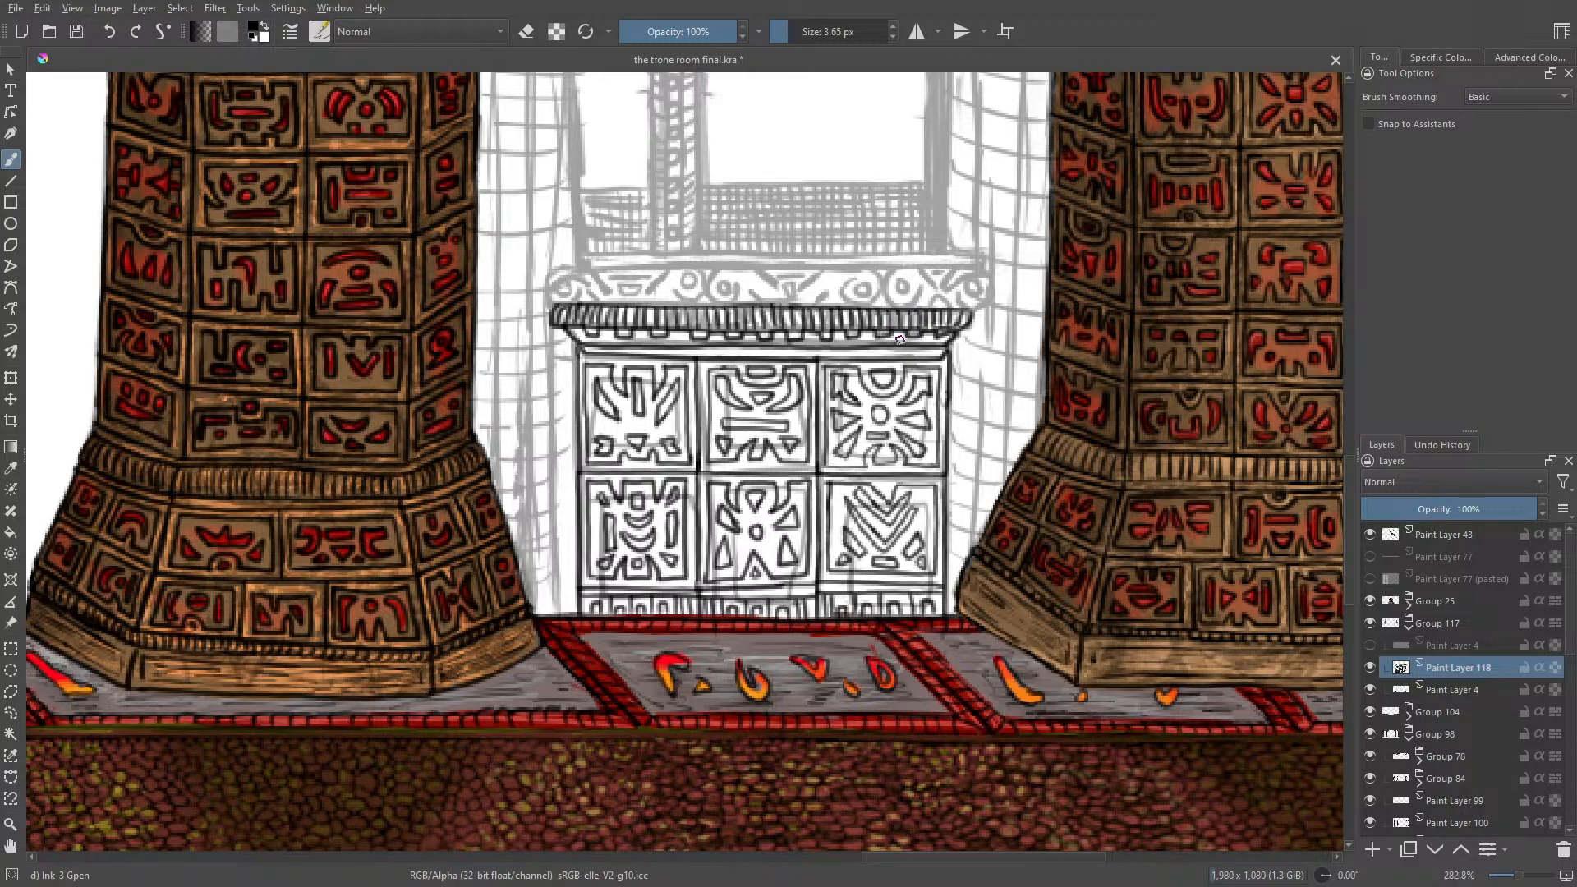
key("e")
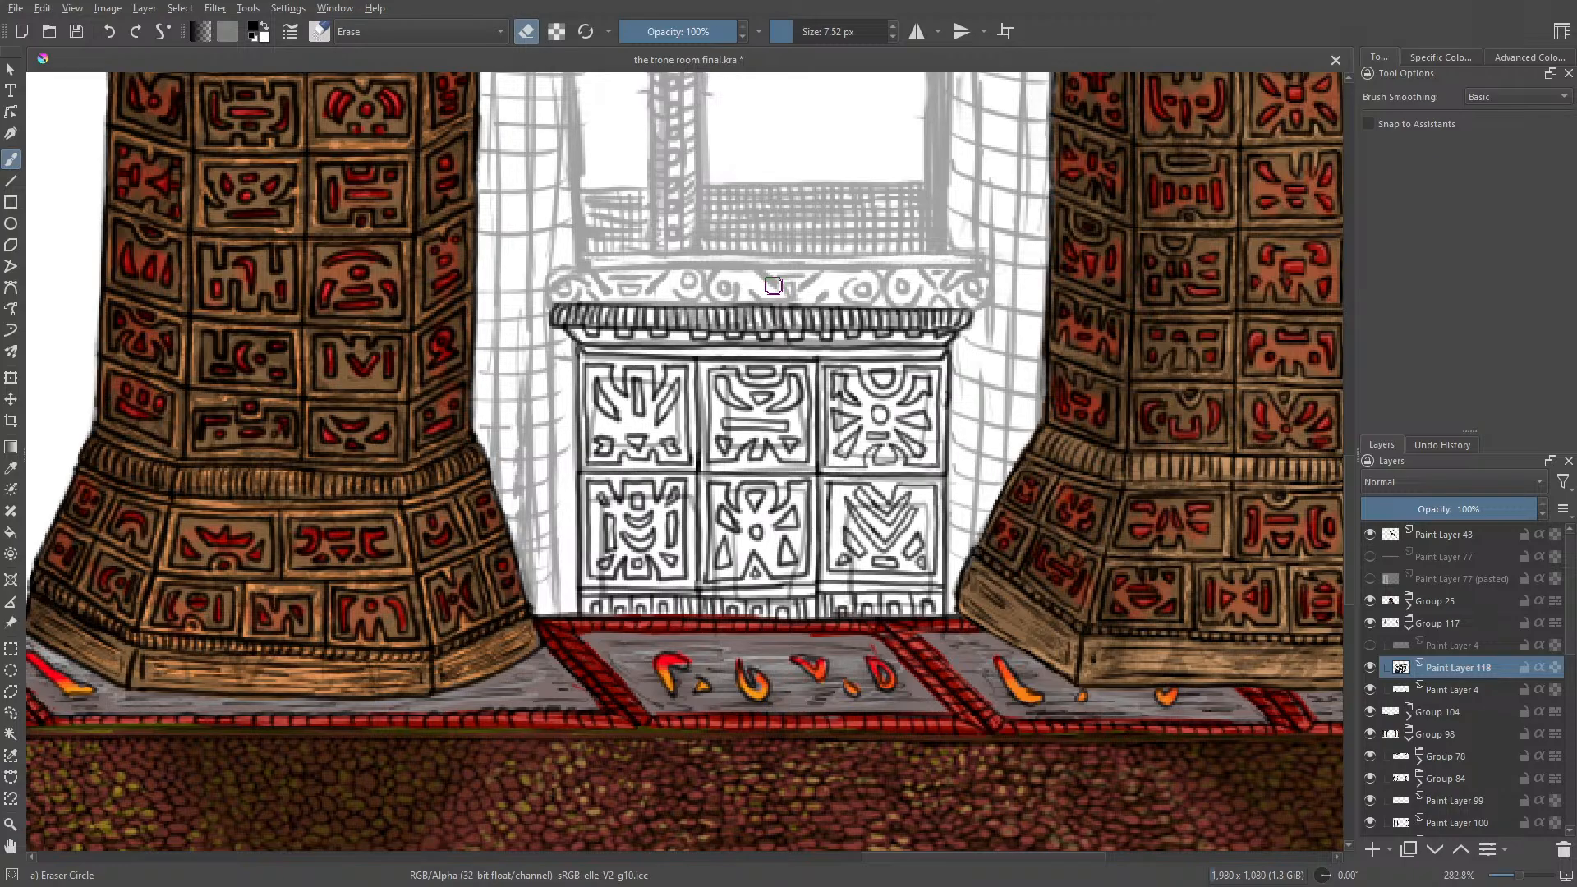
key("slash")
Step: Rotate the canvas to about 105° and ink the scroll at the frieze's left end with the angular shapes beside it
right_click(565, 325)
mouse_move(565, 175)
left_mouse_down()
mouse_move(695, 309)
mouse_move(661, 410)
mouse_move(619, 437)
mouse_move(649, 307)
mouse_move(578, 244)
mouse_move(534, 258)
mouse_move(524, 307)
mouse_move(532, 353)
mouse_move(577, 310)
mouse_move(580, 331)
left_mouse_up()
left_click(887, 418)
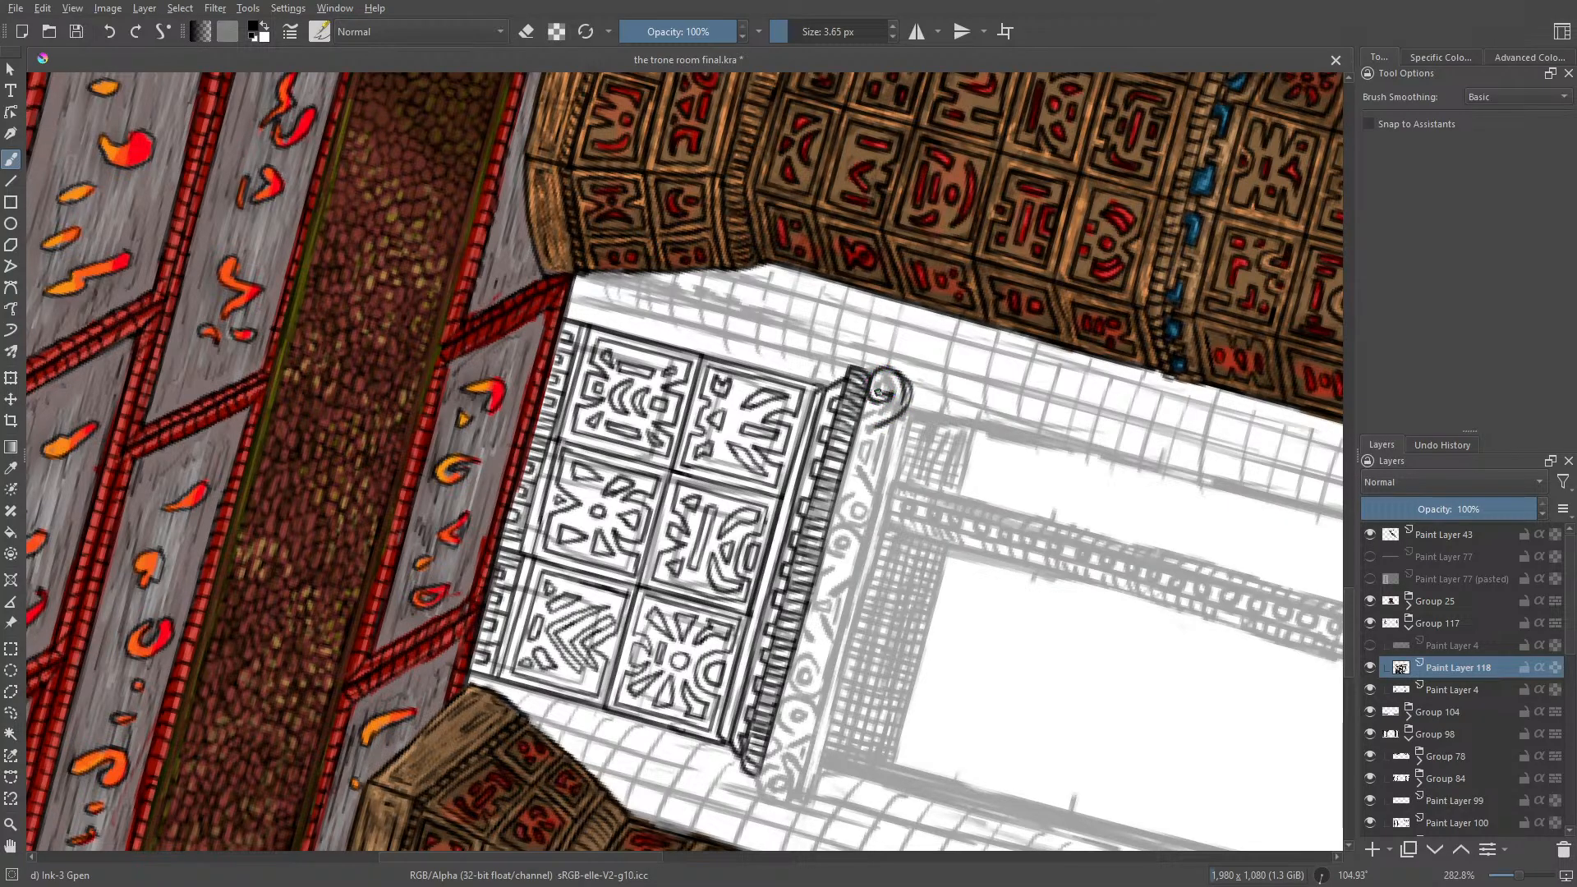
mouse_move(878, 393)
left_mouse_down()
mouse_move(892, 386)
mouse_move(874, 412)
left_mouse_up()
mouse_move(894, 427)
left_mouse_down()
mouse_move(877, 494)
mouse_move(884, 435)
mouse_move(866, 459)
mouse_move(864, 440)
mouse_move(864, 483)
left_mouse_up()
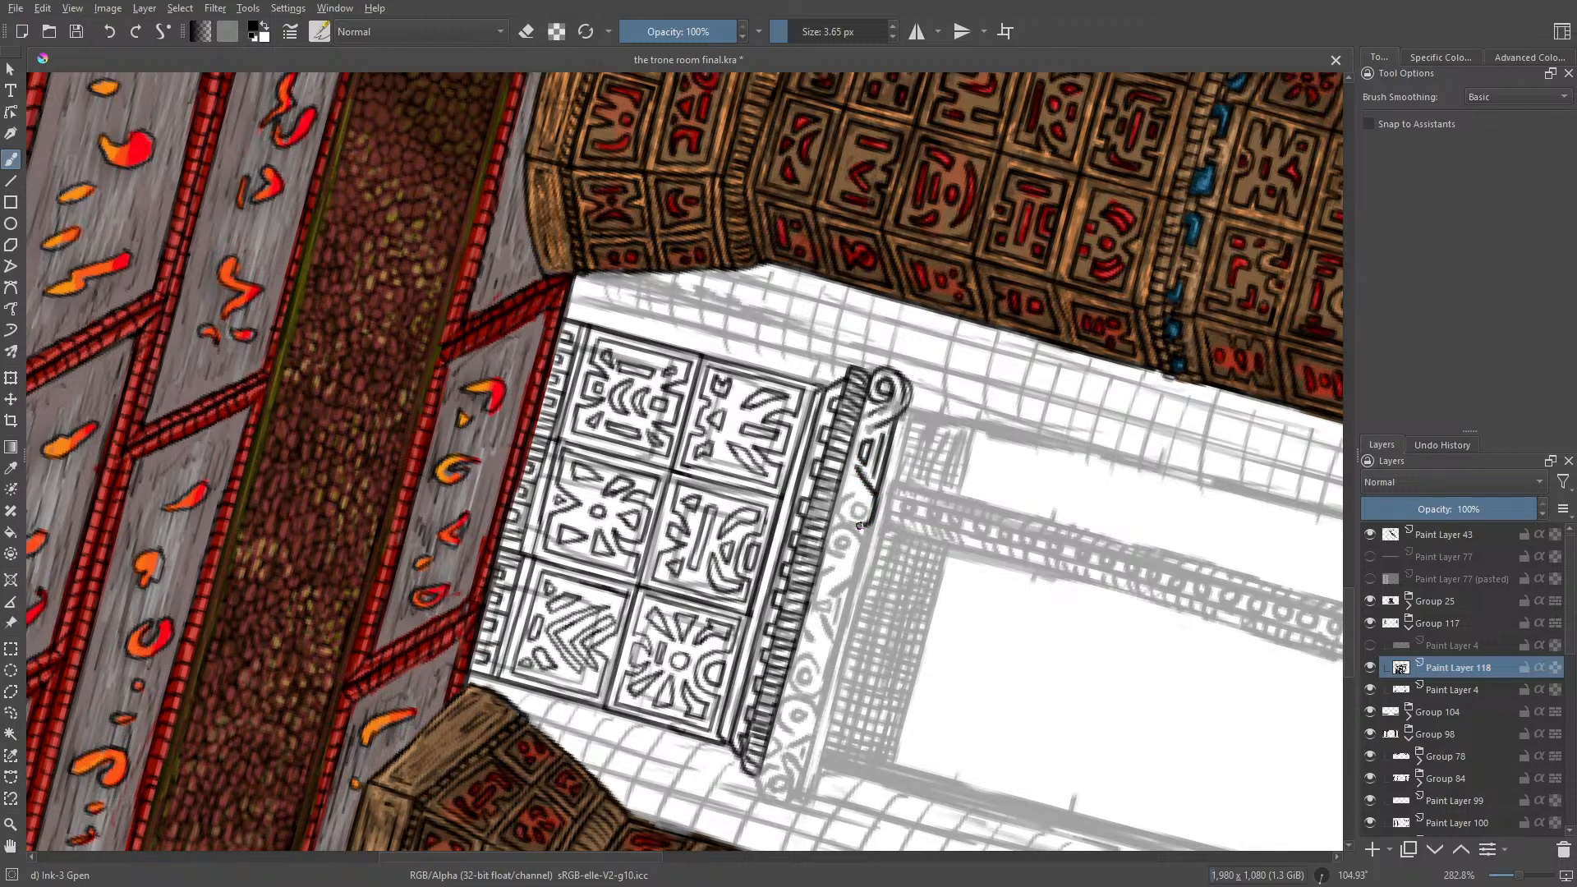
Step: Ink the remaining scrolls along the frieze's middle section and the curved bands joining them
left_click_drag(867, 509, 849, 521)
mouse_move(864, 543)
left_mouse_down()
mouse_move(850, 577)
mouse_move(851, 533)
mouse_move(831, 534)
mouse_move(830, 555)
mouse_move(848, 556)
mouse_move(843, 538)
mouse_move(836, 575)
left_mouse_up()
left_click_drag(838, 583, 814, 594)
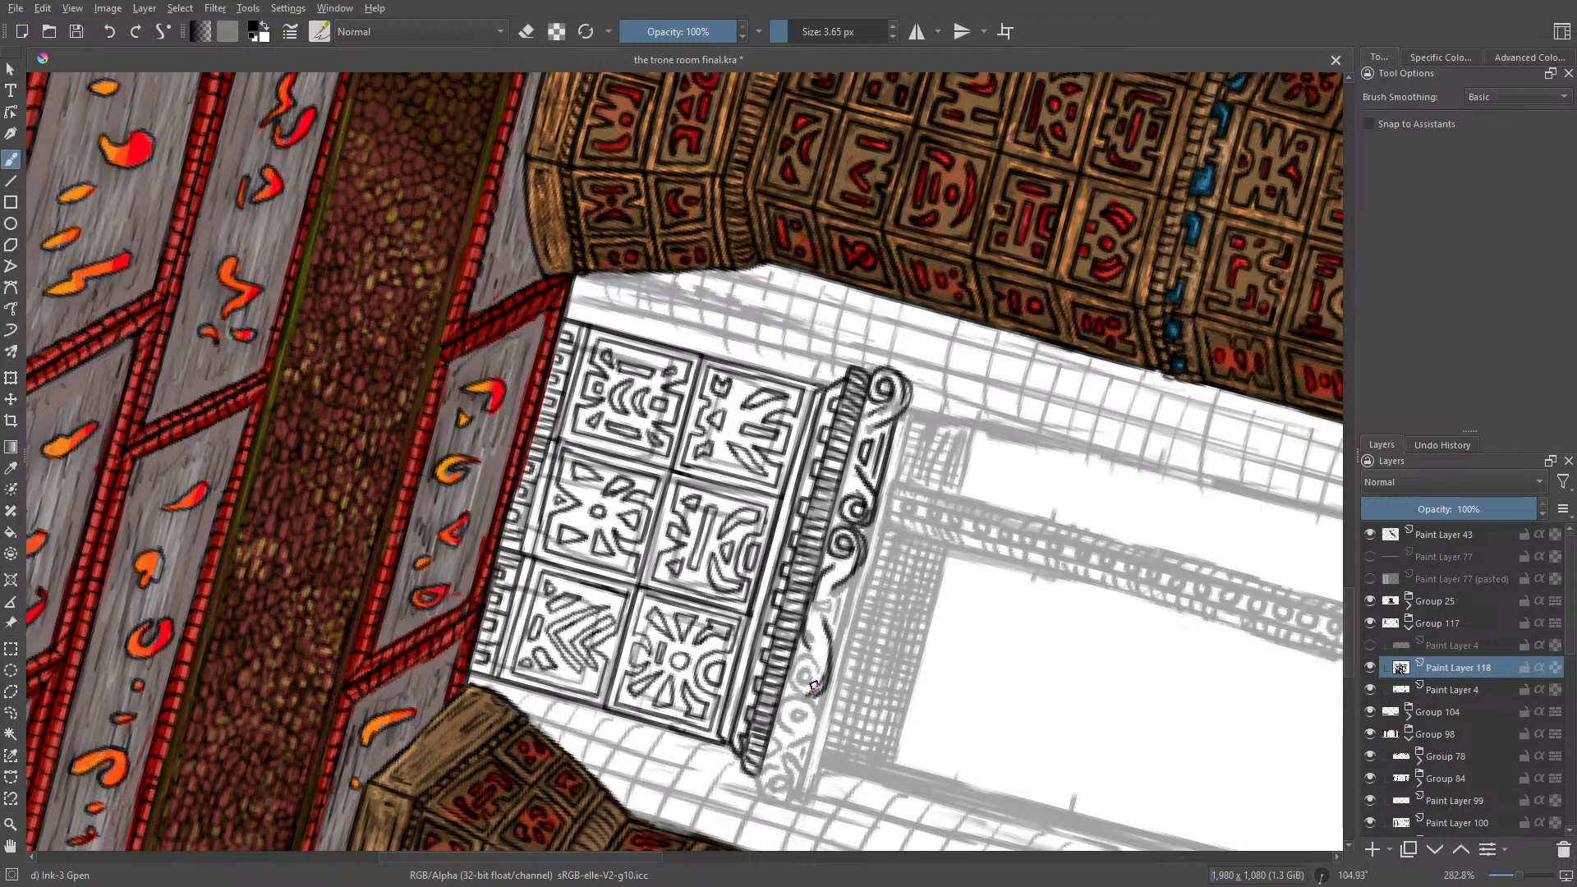
left_click_drag(803, 661, 809, 675)
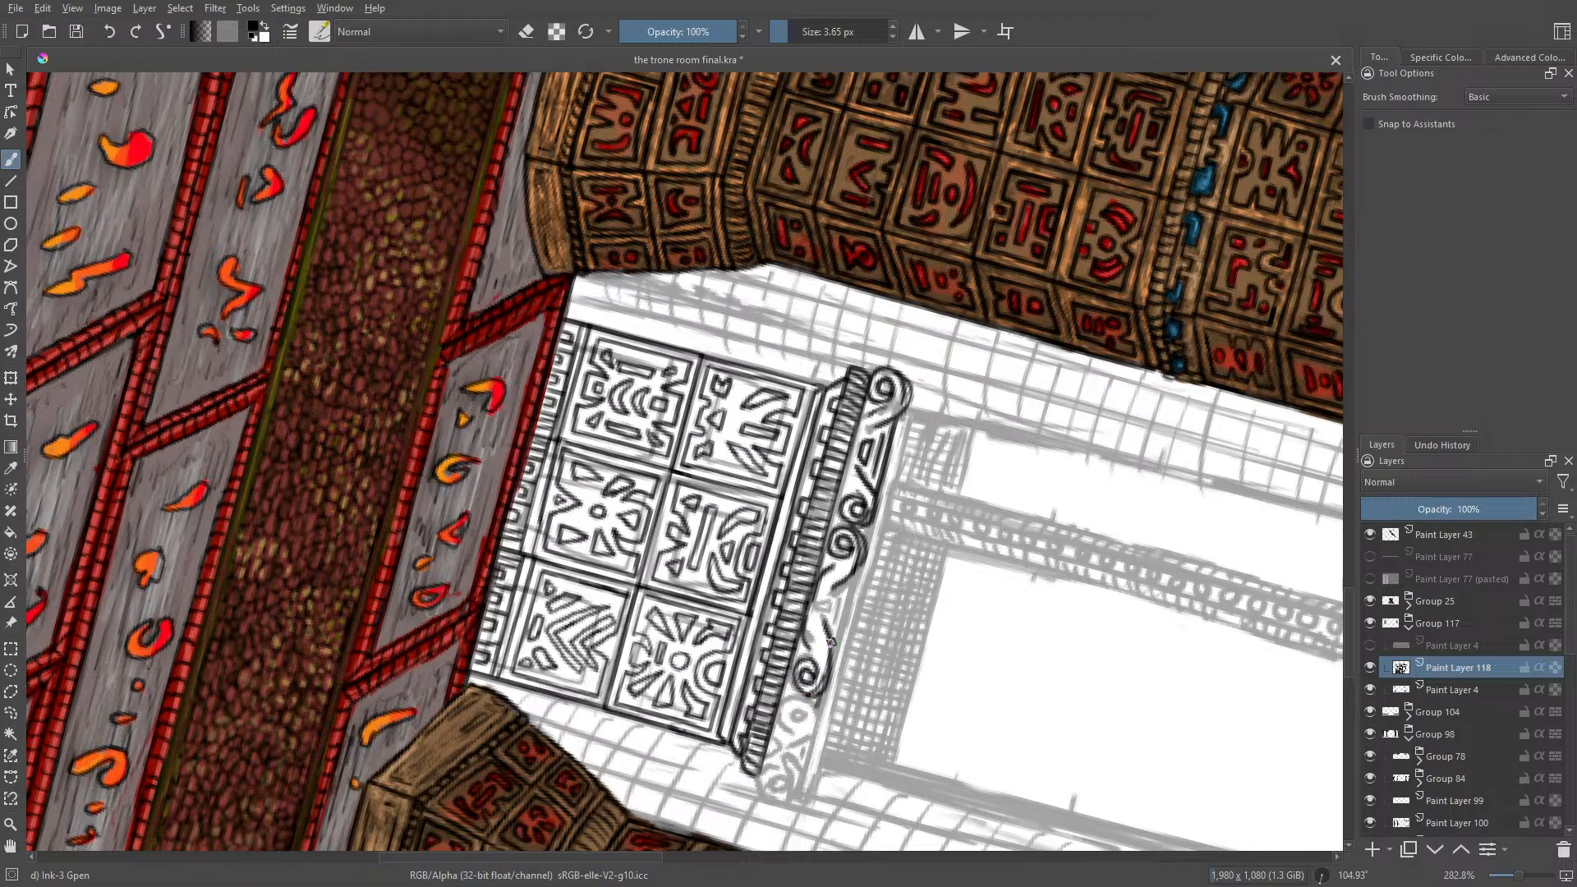
left_click_drag(832, 648, 848, 596)
Step: Rotate the canvas to about 10° and ink the scrolls at the frieze's right end, undoing the unwanted stroke
right_click(556, 535)
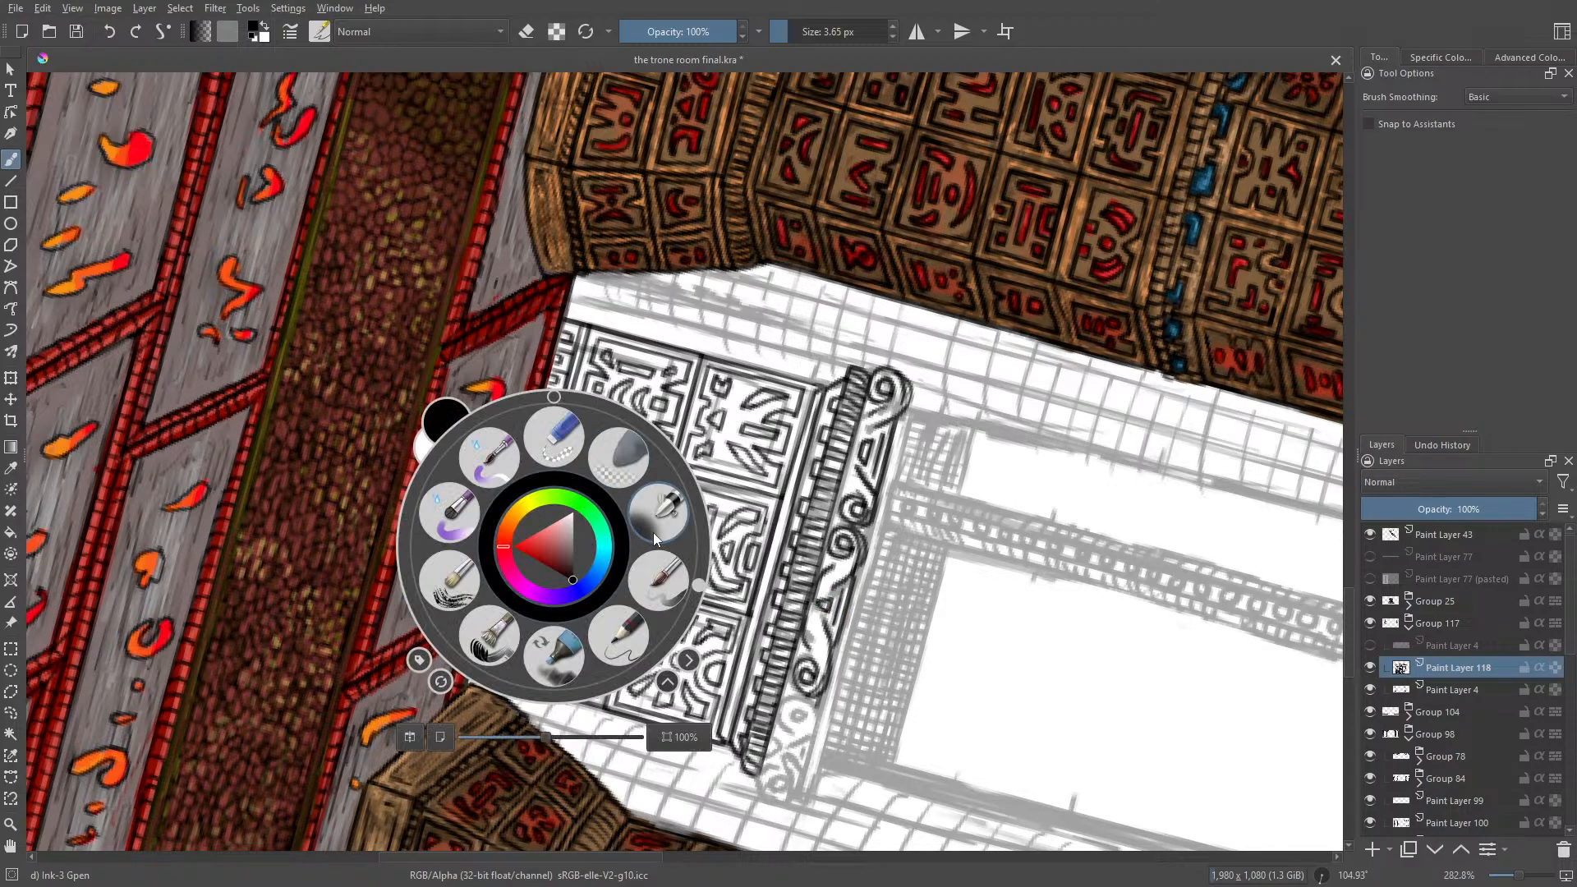
left_click_drag(697, 590, 566, 430)
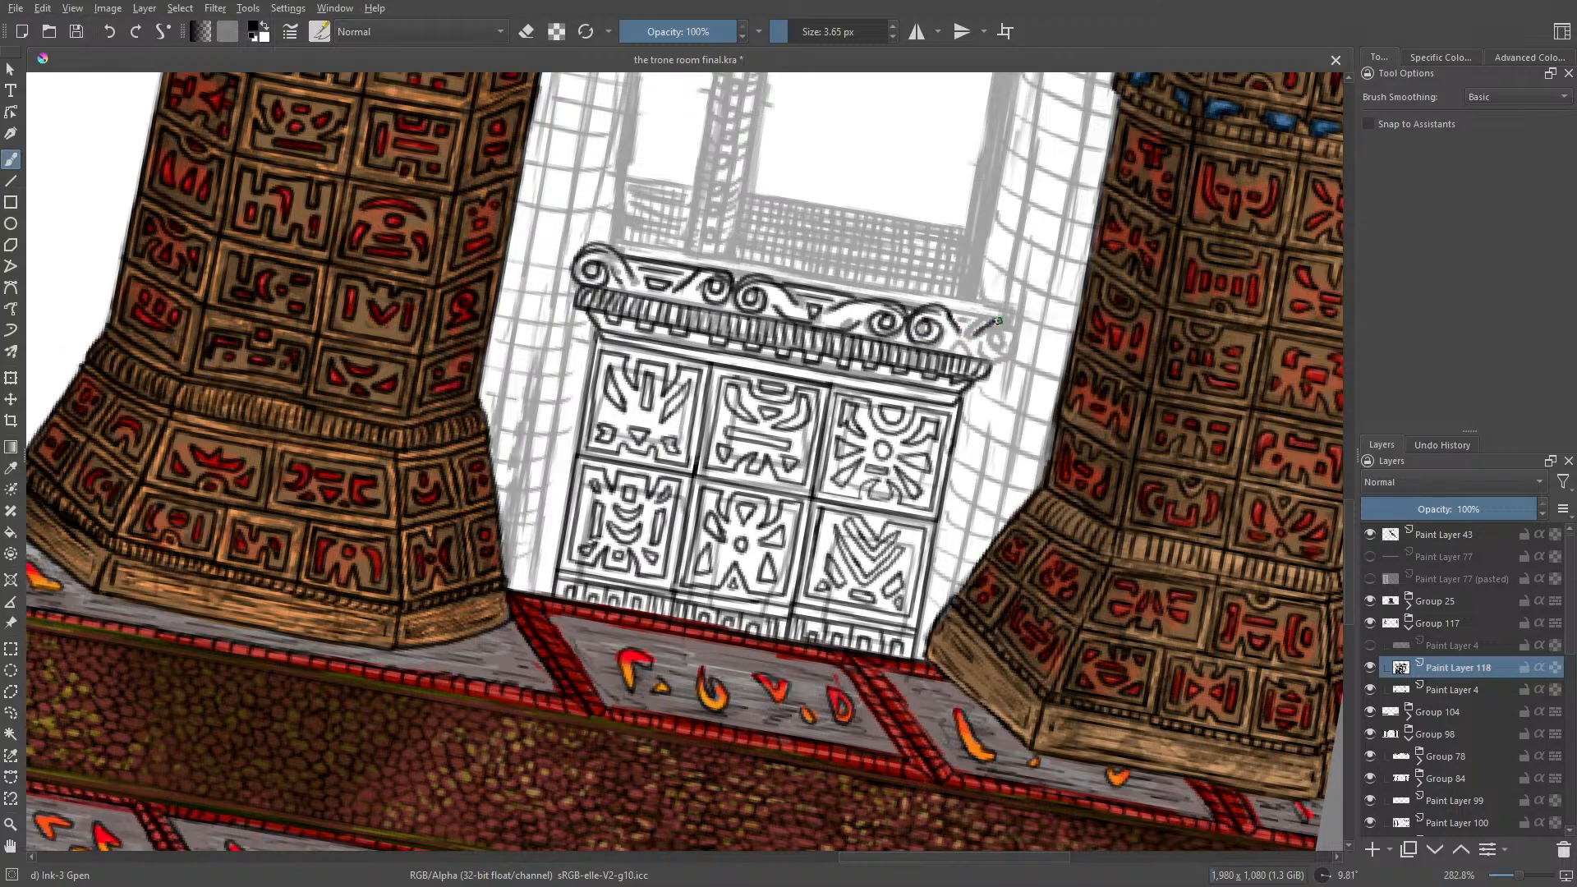
mouse_move(998, 320)
left_mouse_down()
mouse_move(1019, 348)
mouse_move(990, 363)
mouse_move(1004, 345)
mouse_move(986, 338)
left_mouse_up()
left_click(109, 32)
Step: Rotate the canvas to about 62° and ink the thin ledge line along the upper edge of the scroll frieze
right_click(723, 246)
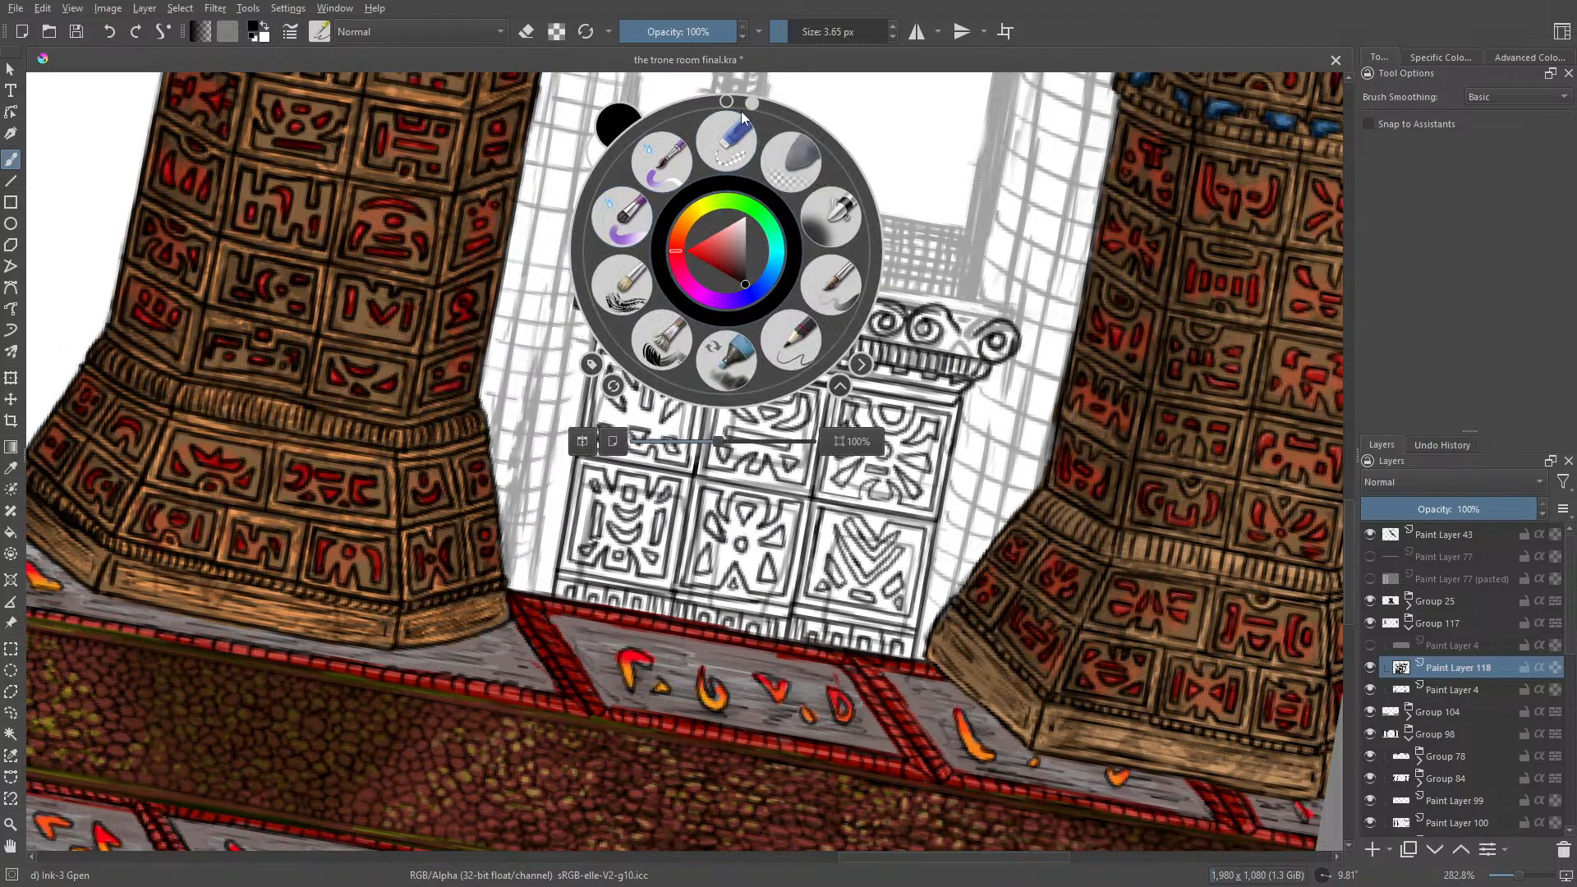
left_click_drag(741, 111, 451, 50)
left_click(444, 78)
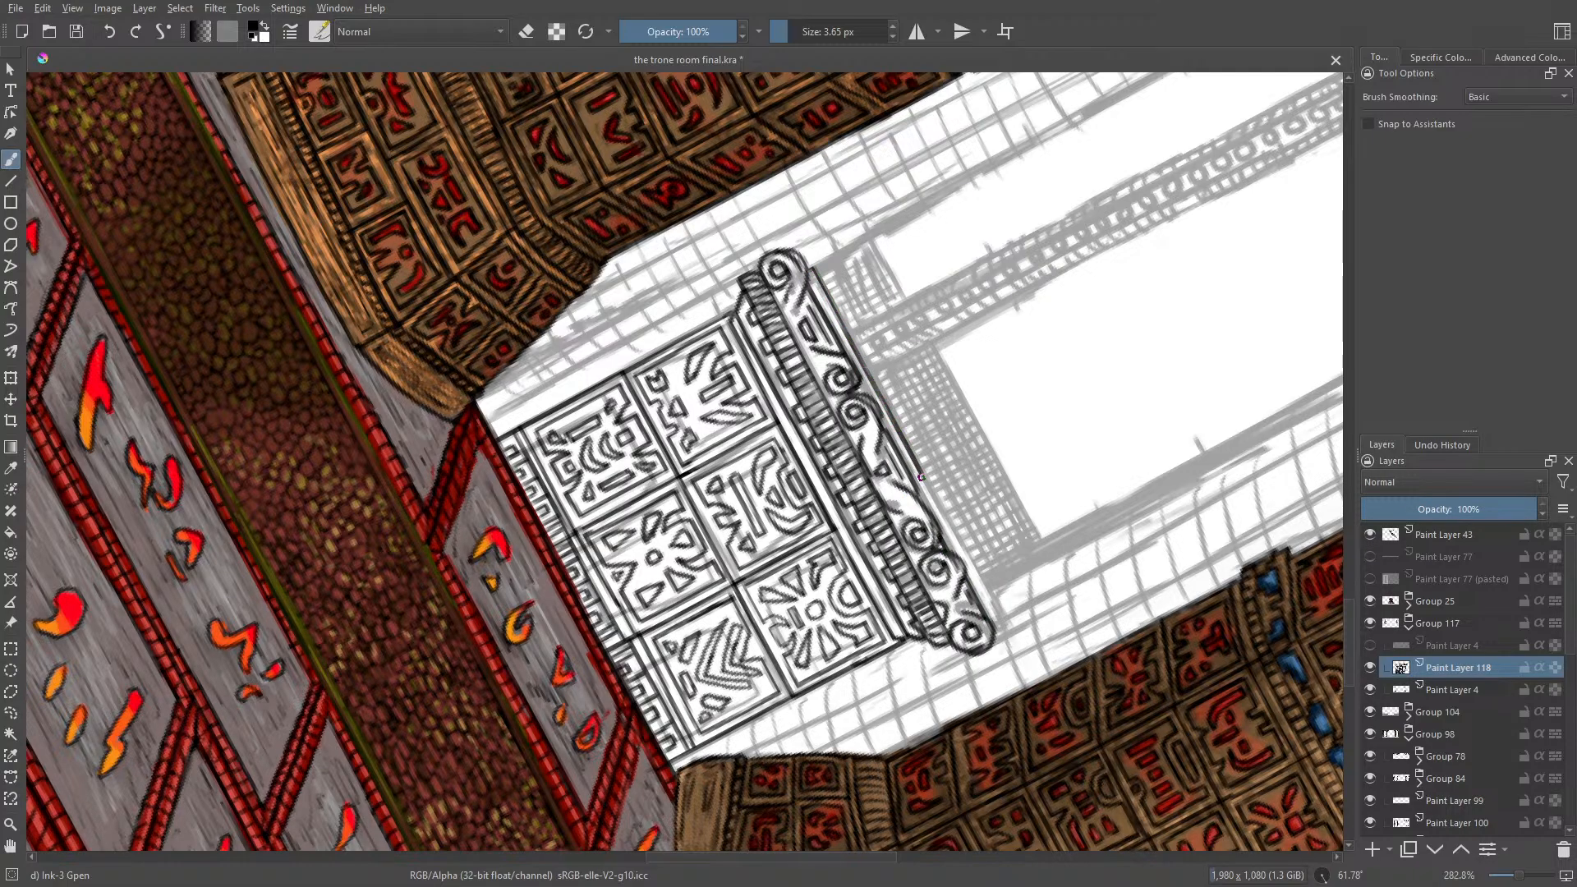
left_click_drag(984, 587, 1008, 630)
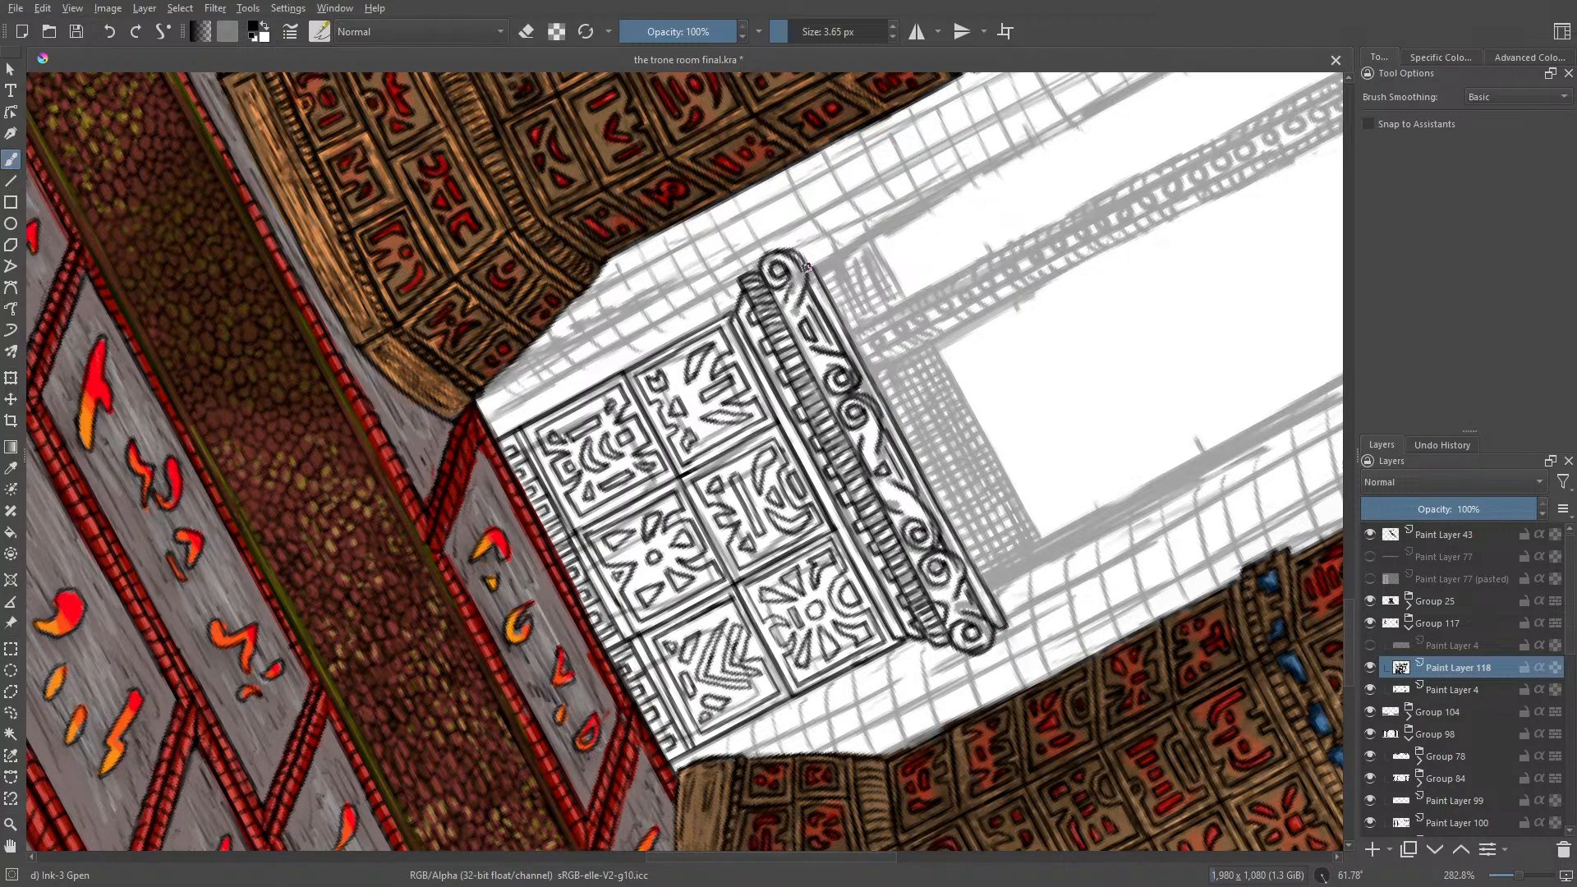
Step: Rotate the canvas to about 173° and touch up the scroll frieze's end and middle by alternating the eraser and the ink brush
right_click(542, 306)
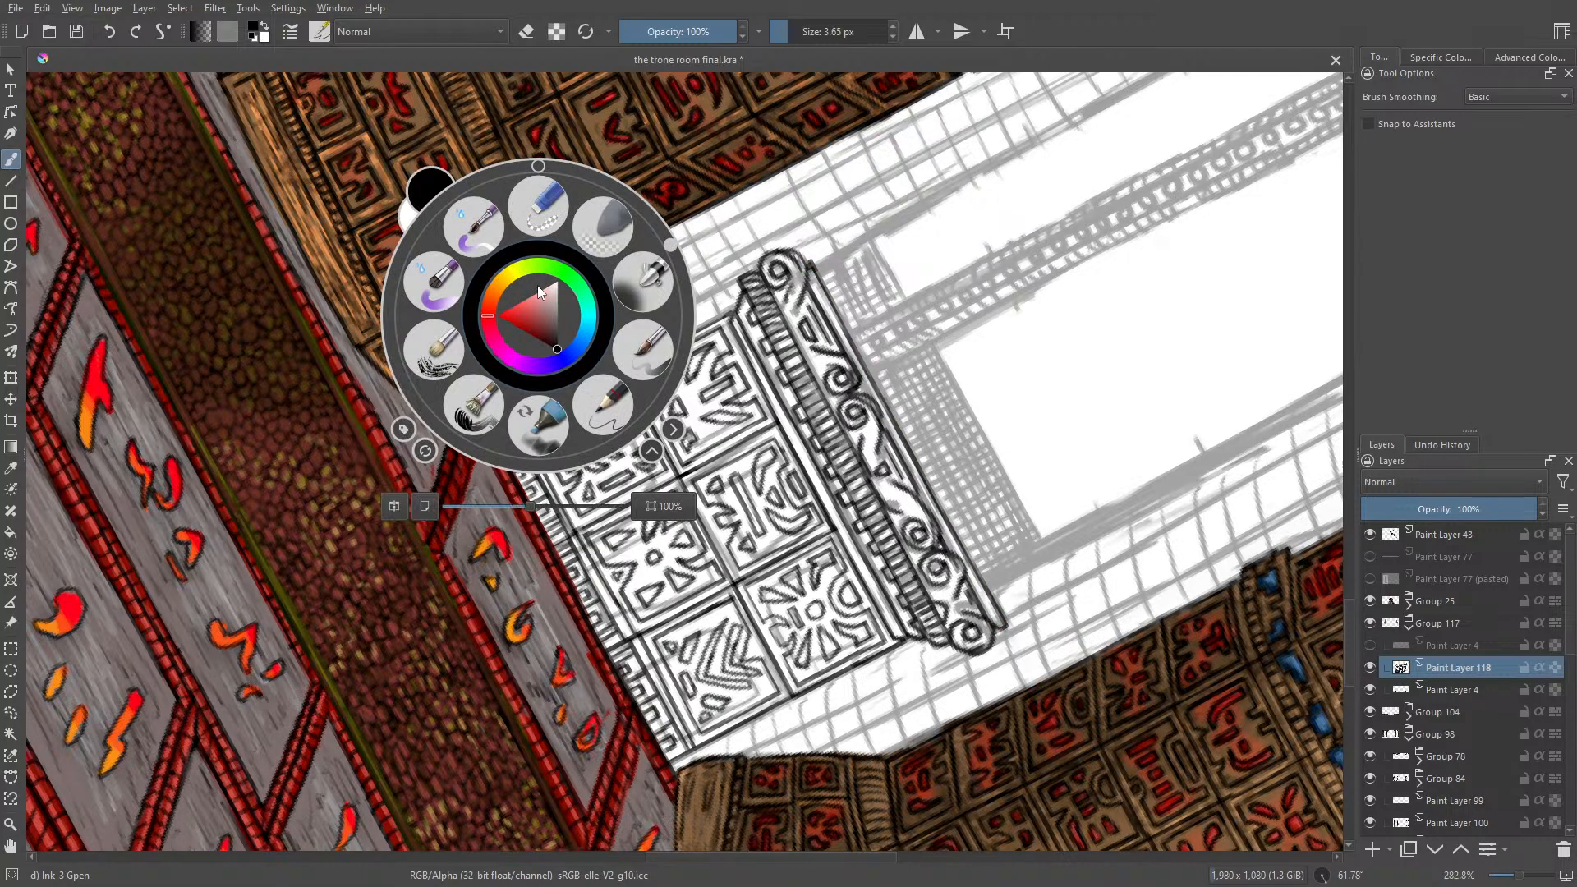
left_click_drag(668, 241, 544, 415)
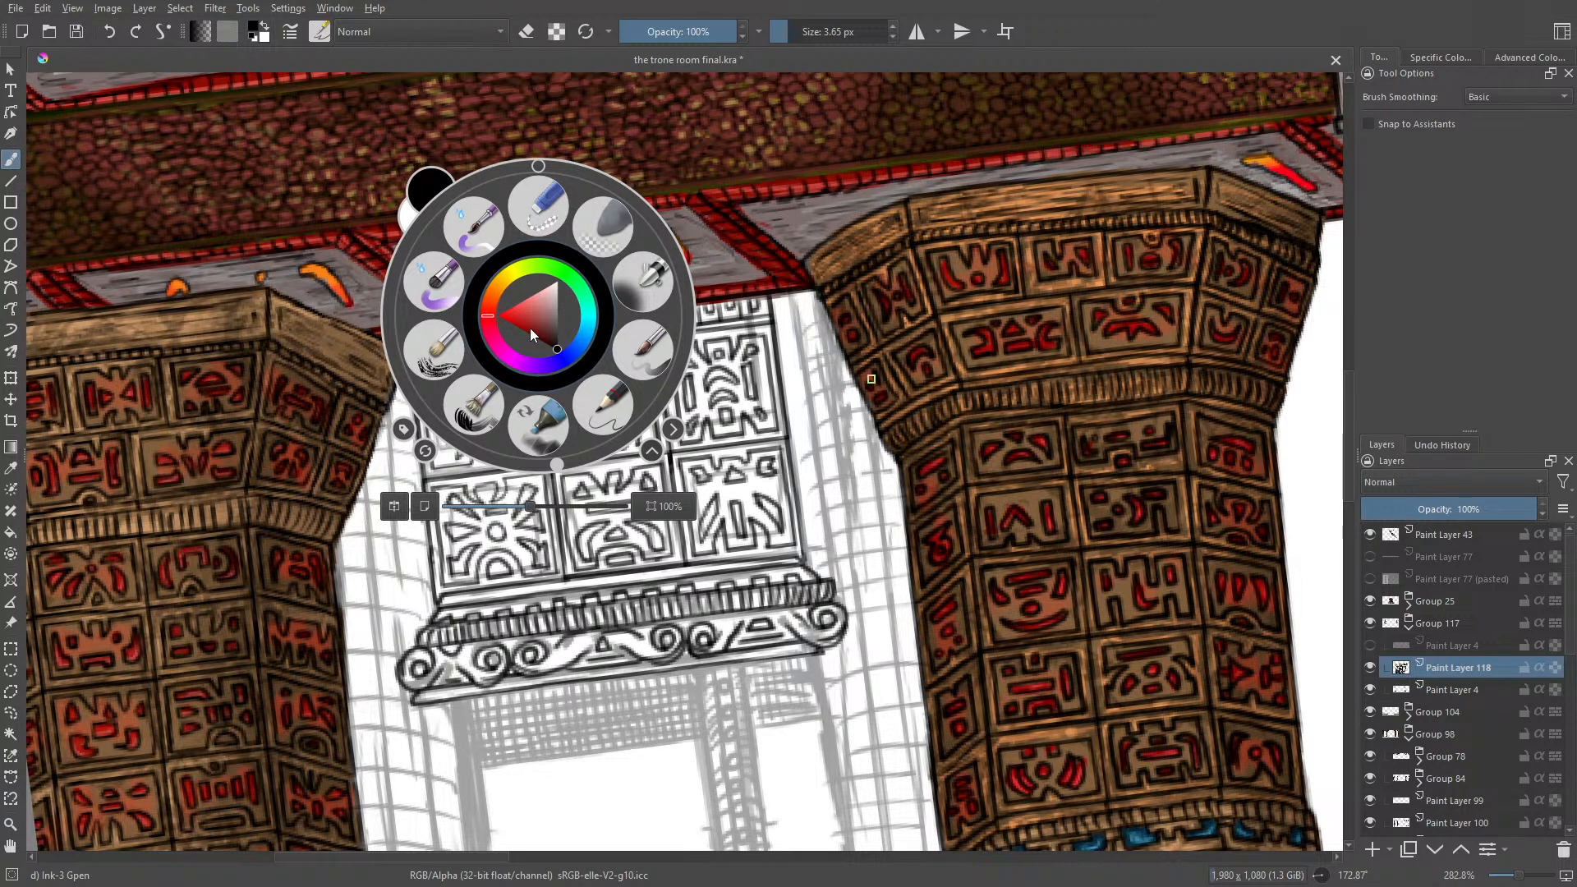
left_click(1187, 485)
mouse_move(1348, 476)
left_mouse_down()
mouse_move(1358, 540)
mouse_move(1353, 506)
left_mouse_up()
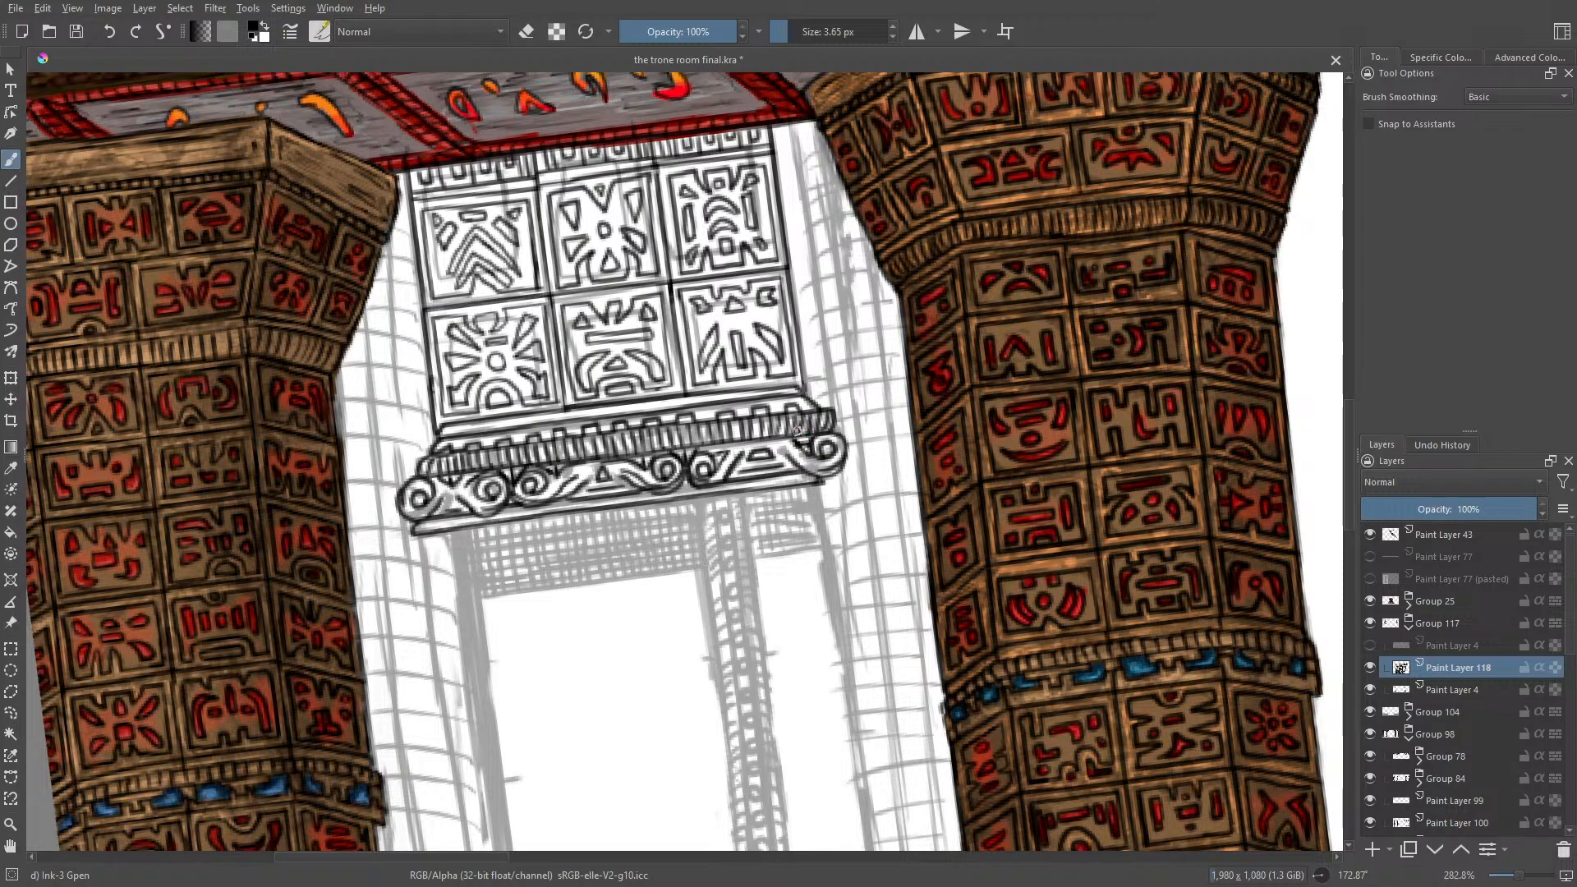
key("e")
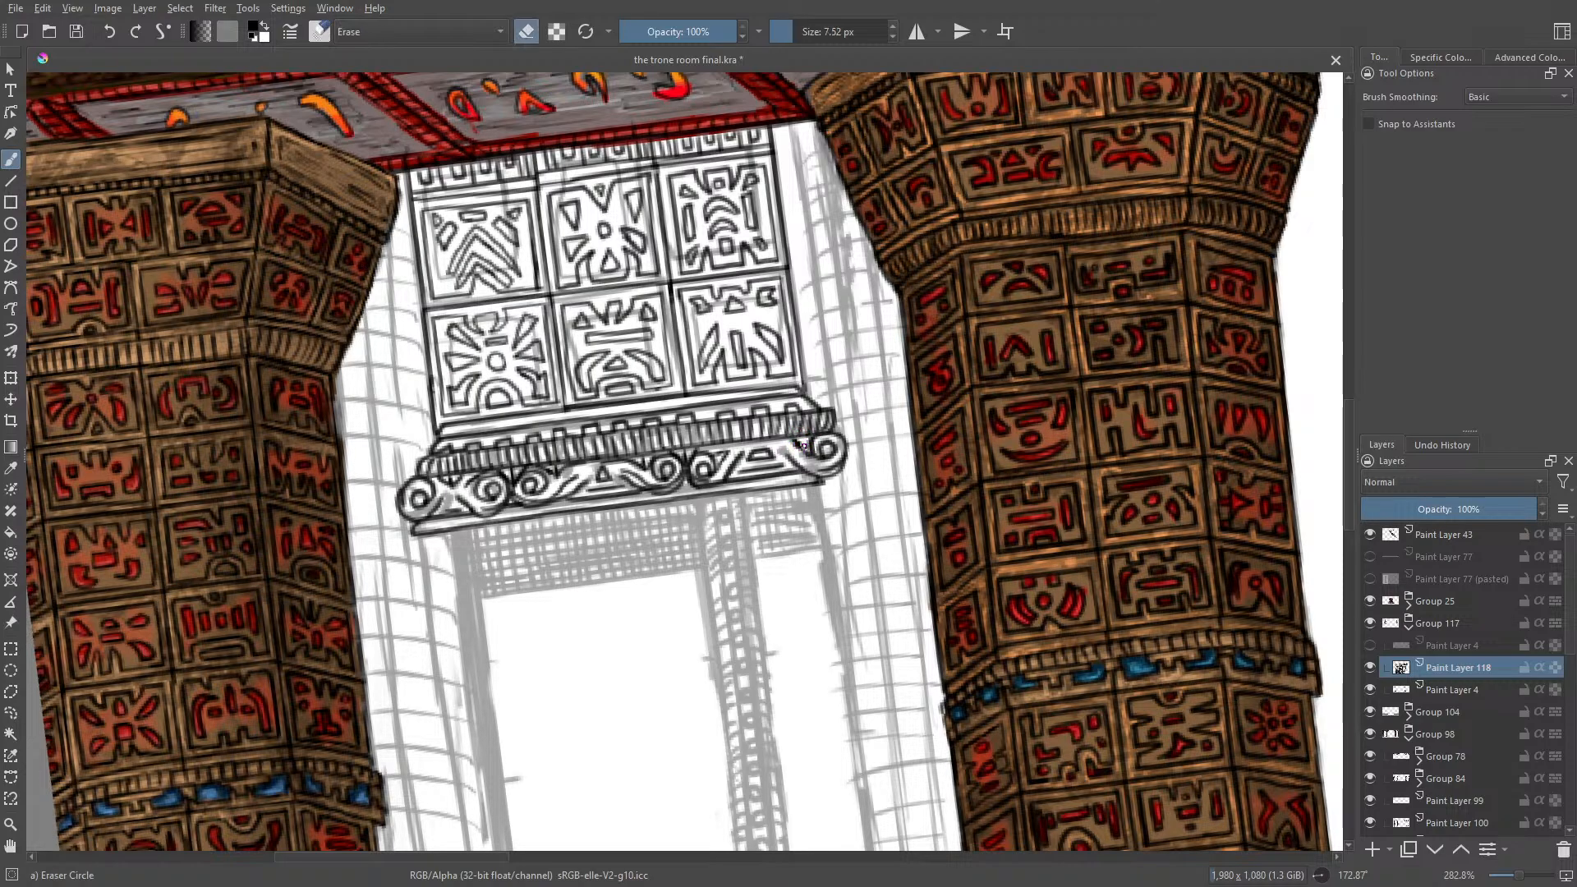
key("e")
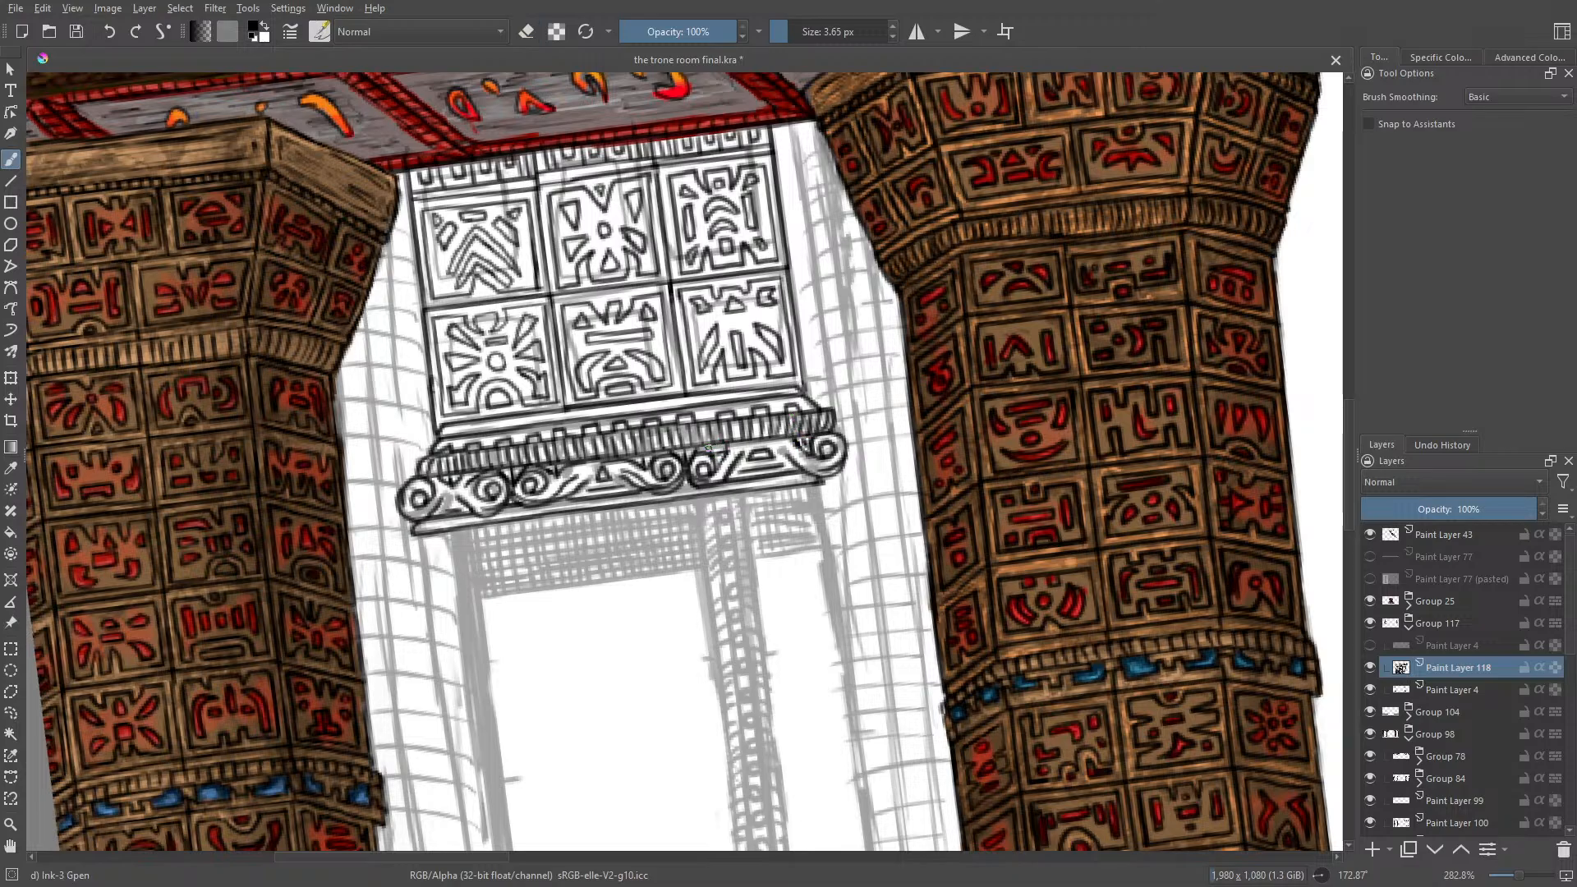
key("e")
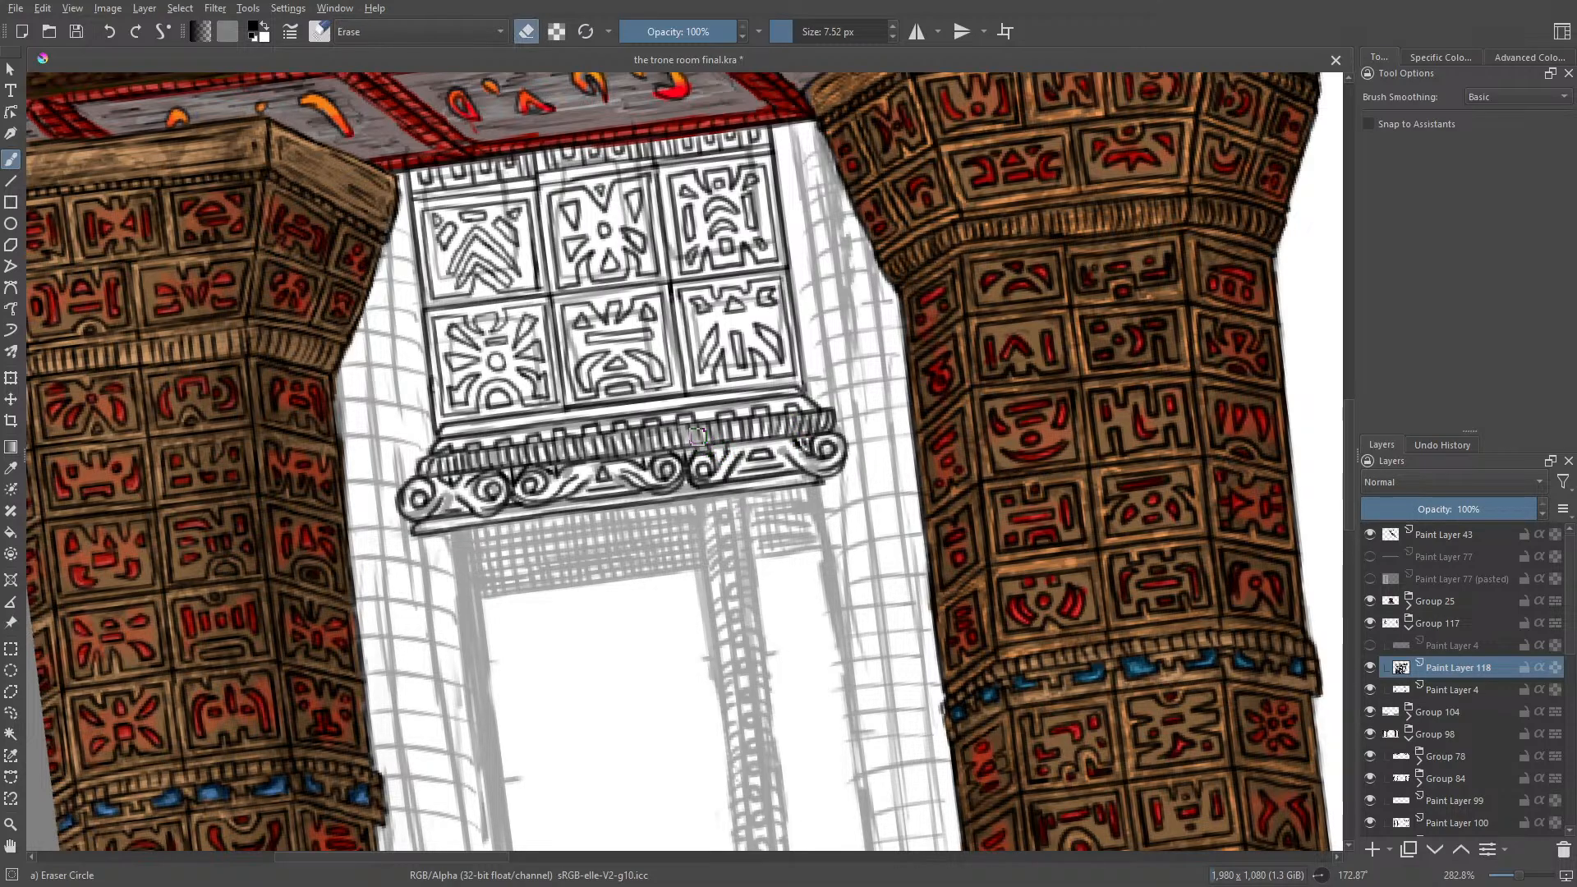
key("e")
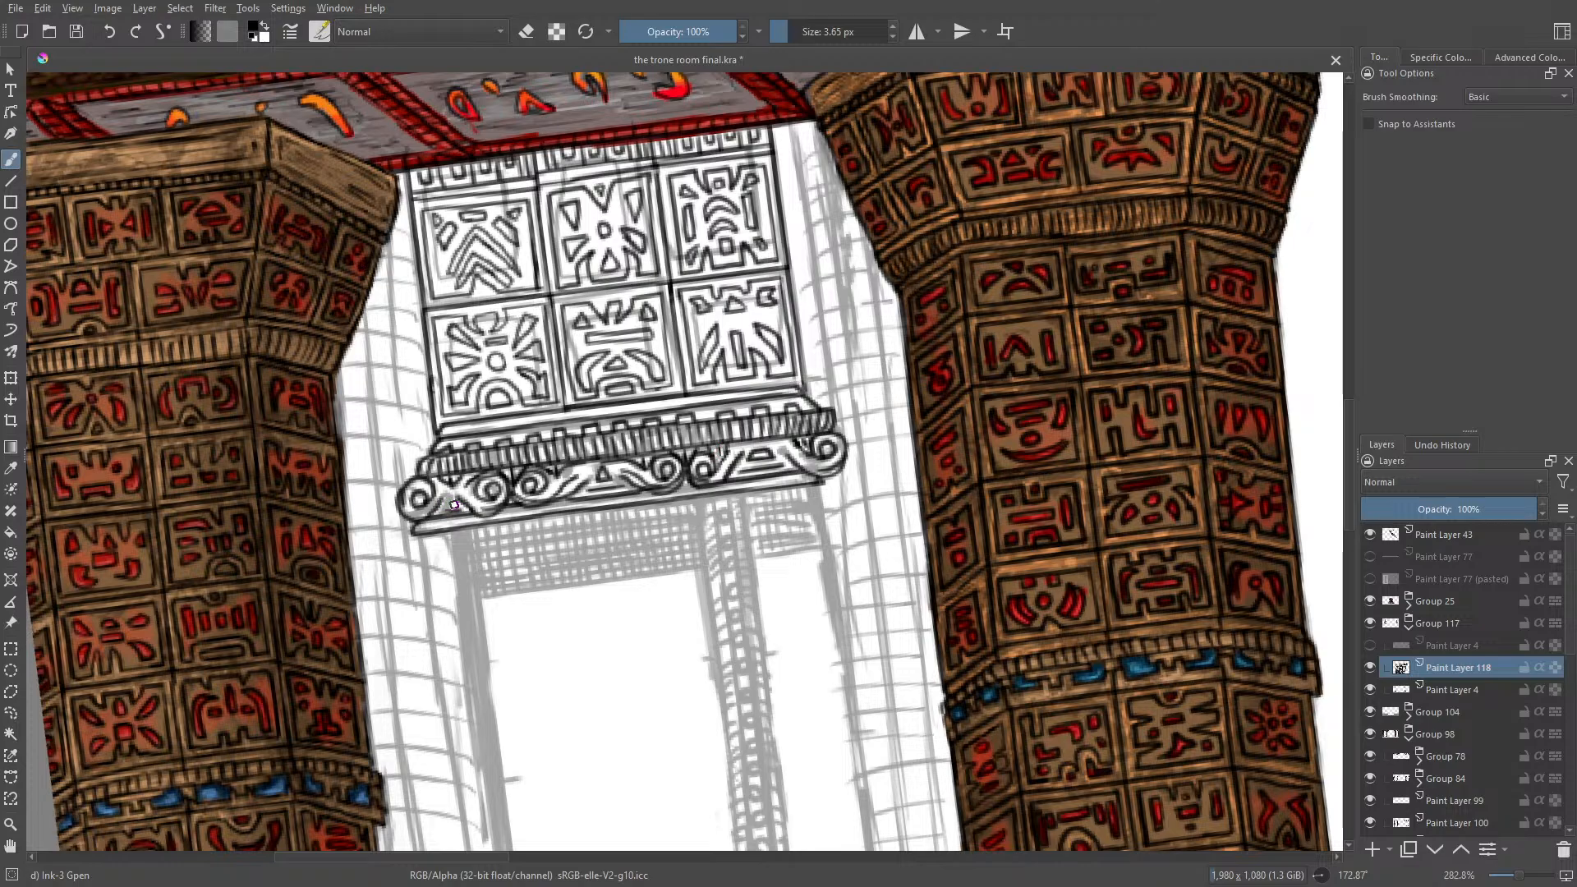
Step: Refine the small angular shape beside the frieze's other end scroll with short ink and eraser strokes
left_click_drag(444, 505, 441, 508)
key("e")
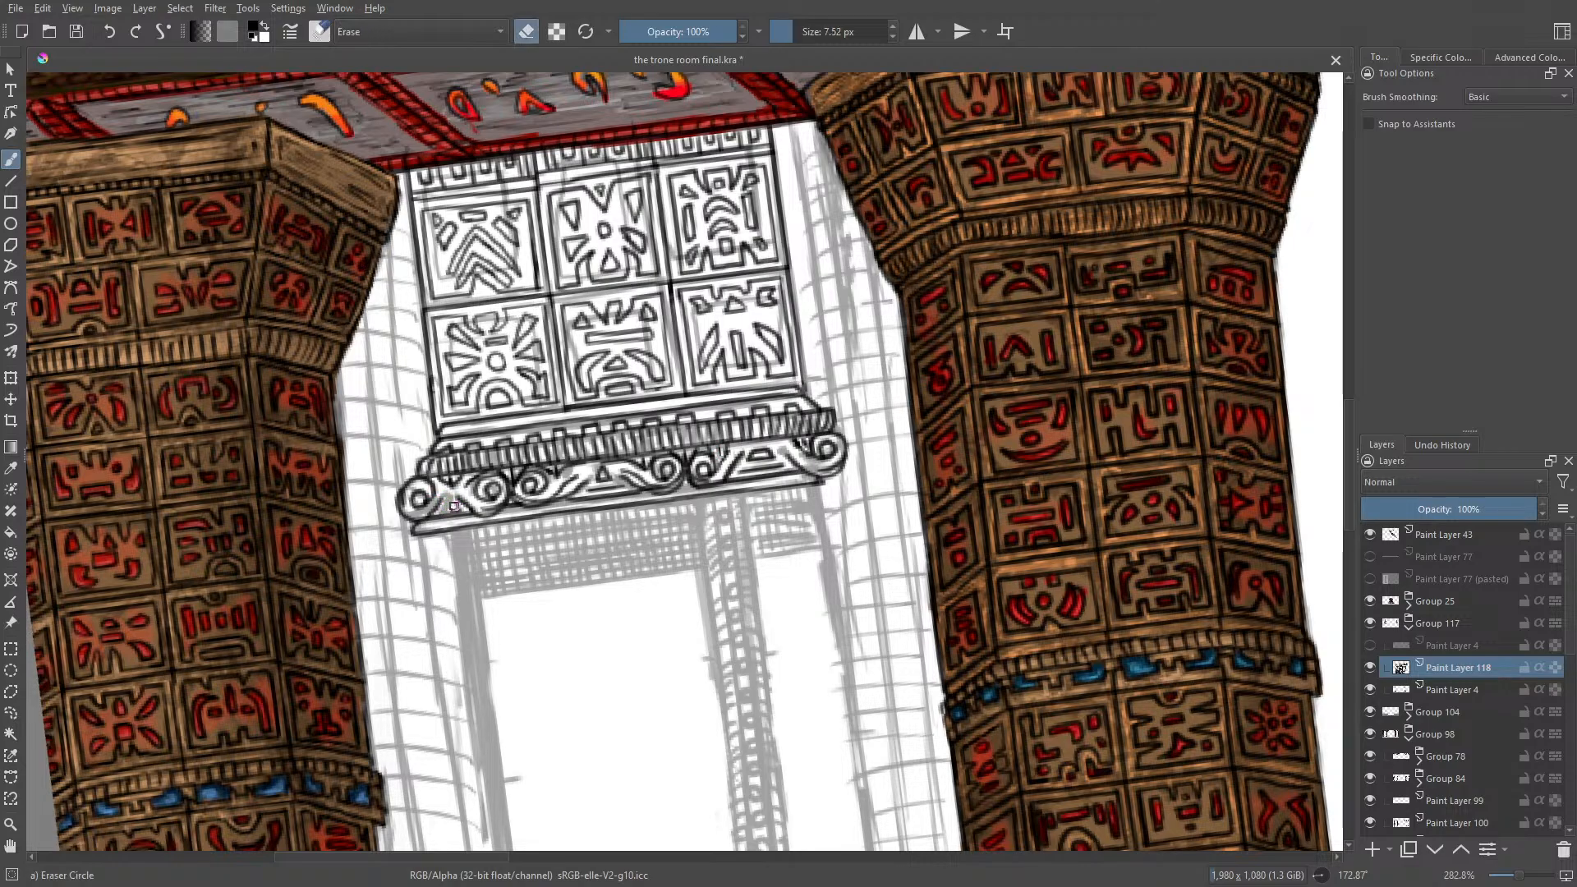
left_click_drag(453, 506, 437, 508)
key("e")
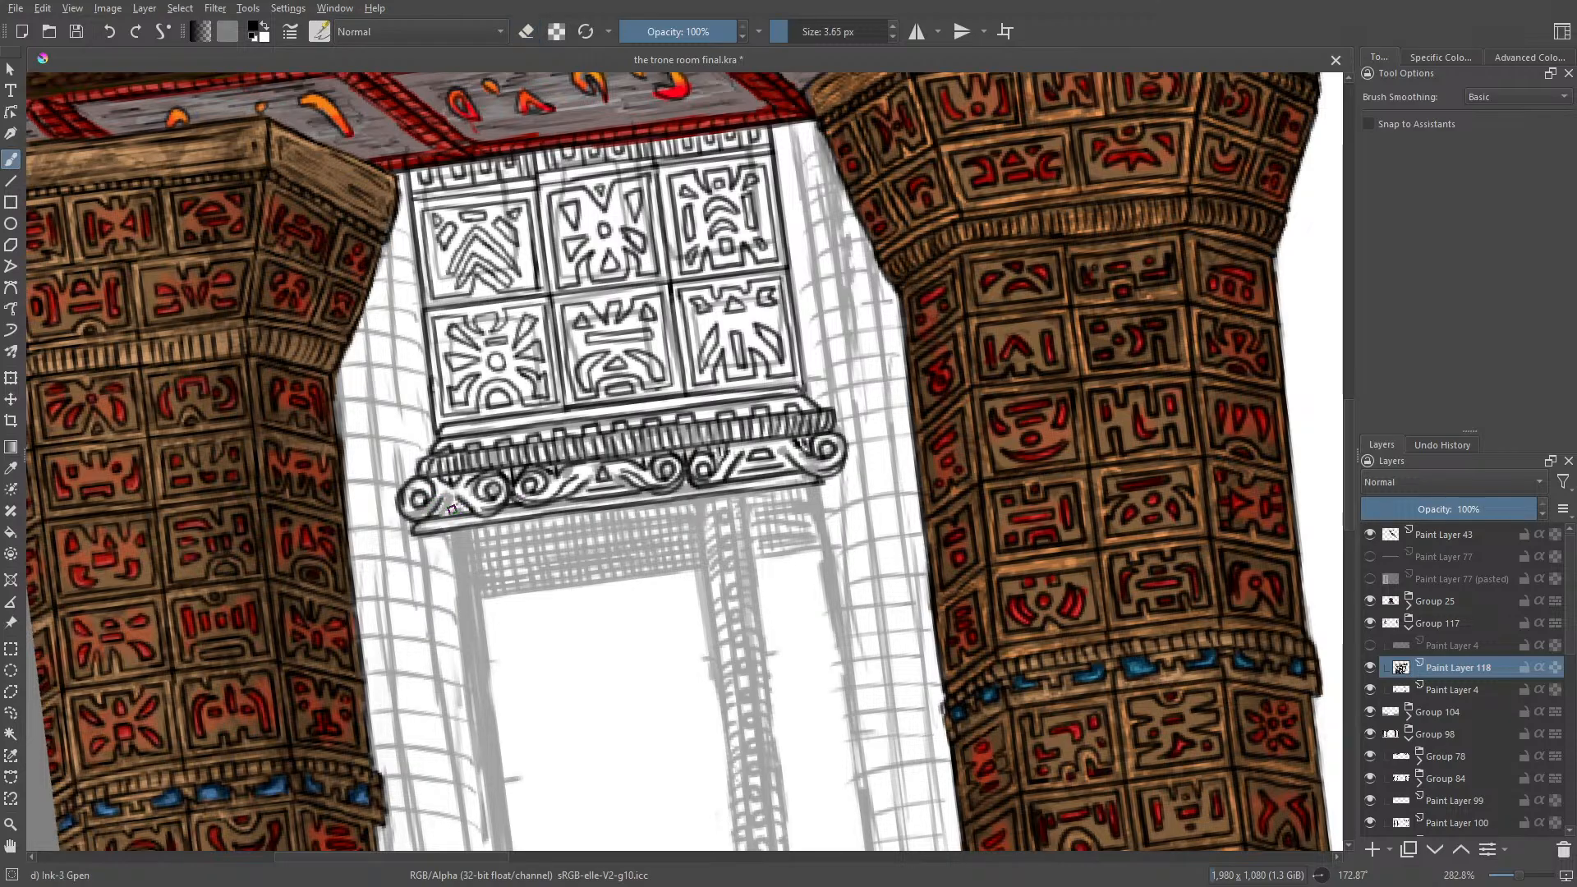
left_click_drag(458, 508, 432, 514)
Step: Rotate the canvas to about -5° and check the whole painting at 50% zoom
right_click(332, 631)
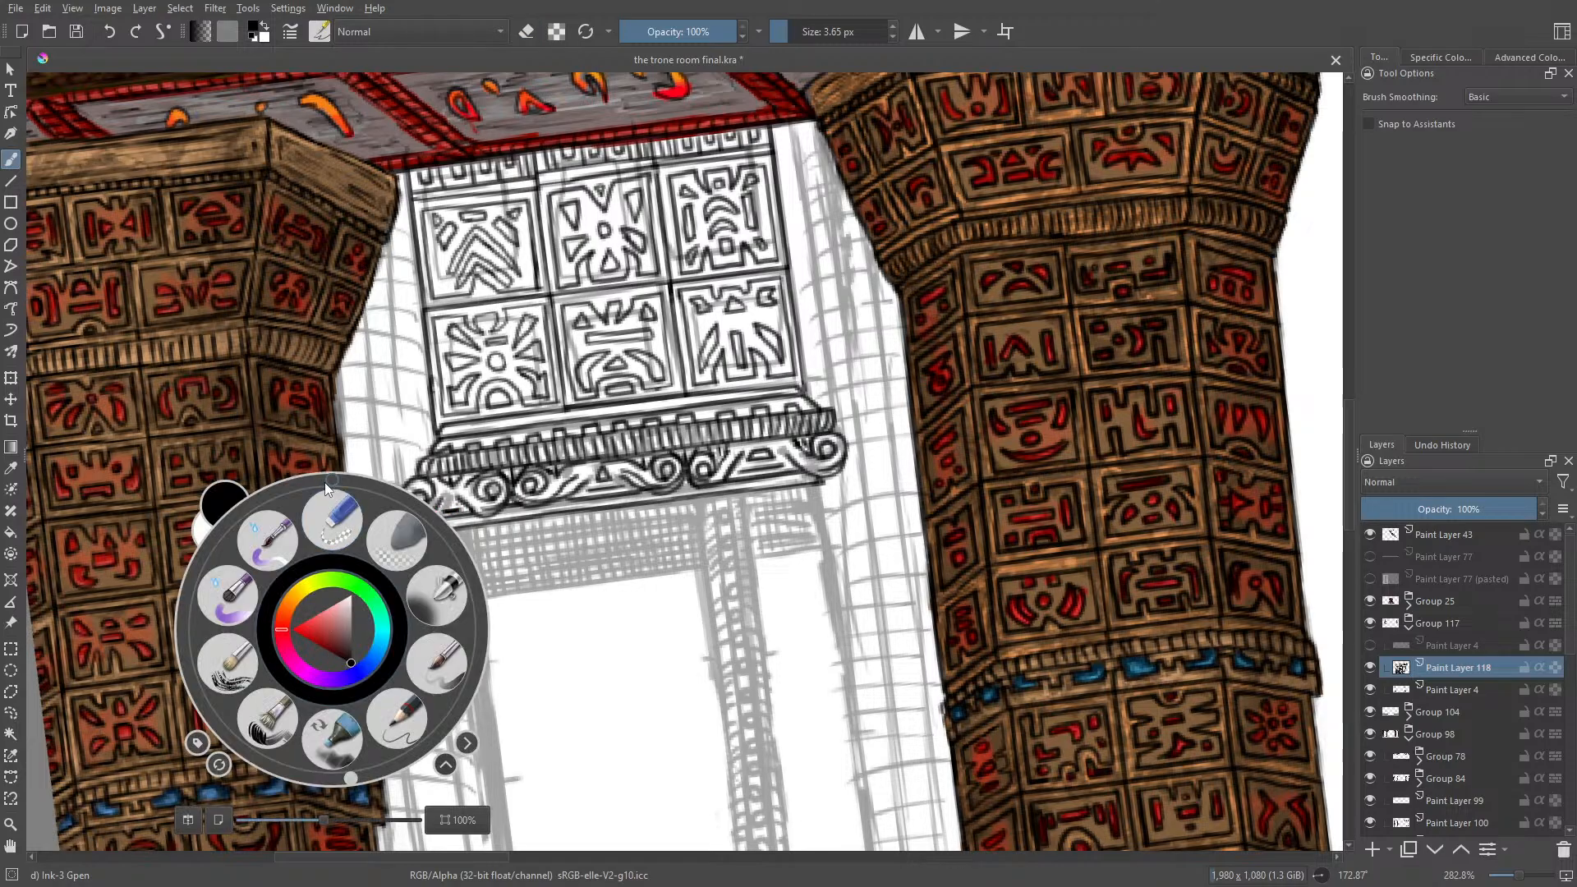
left_click_drag(345, 776, 201, 493)
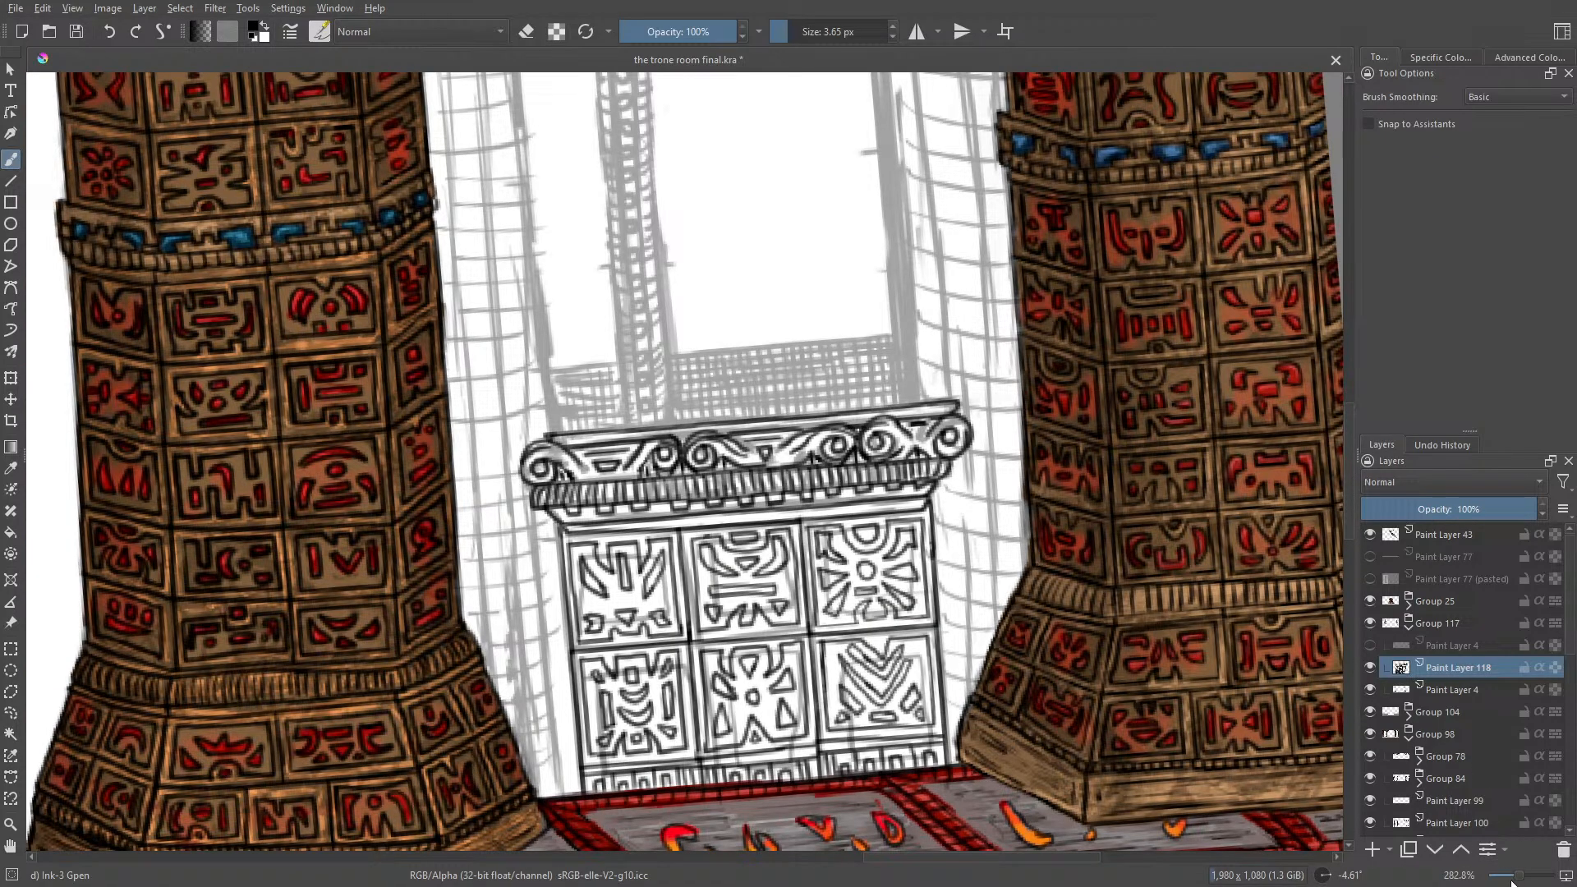
left_click_drag(1511, 881, 1502, 884)
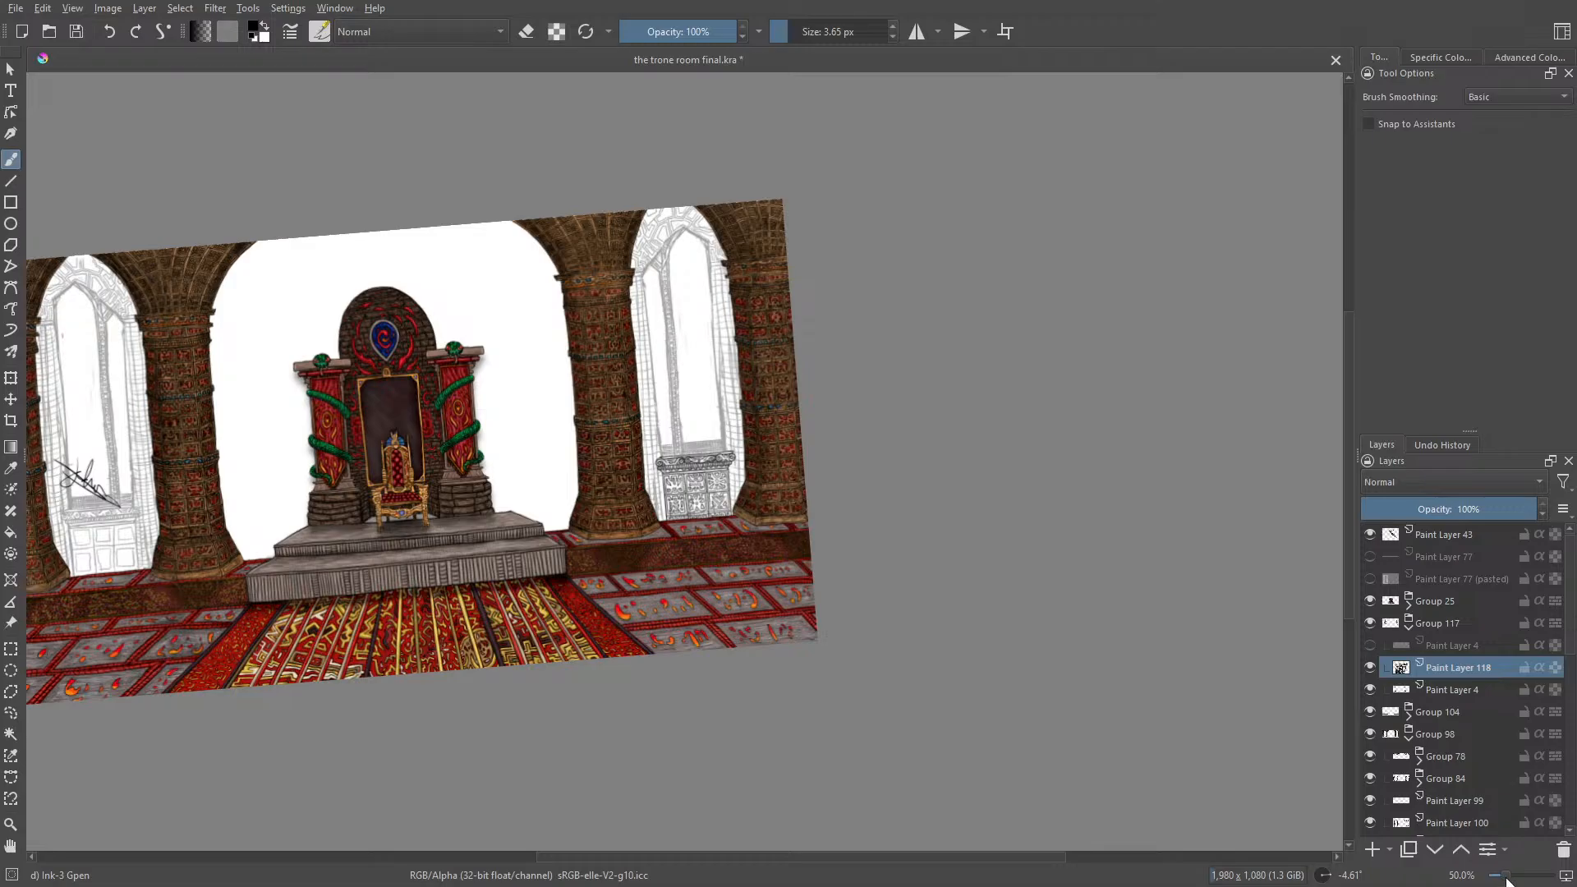
left_click_drag(1508, 882, 1524, 876)
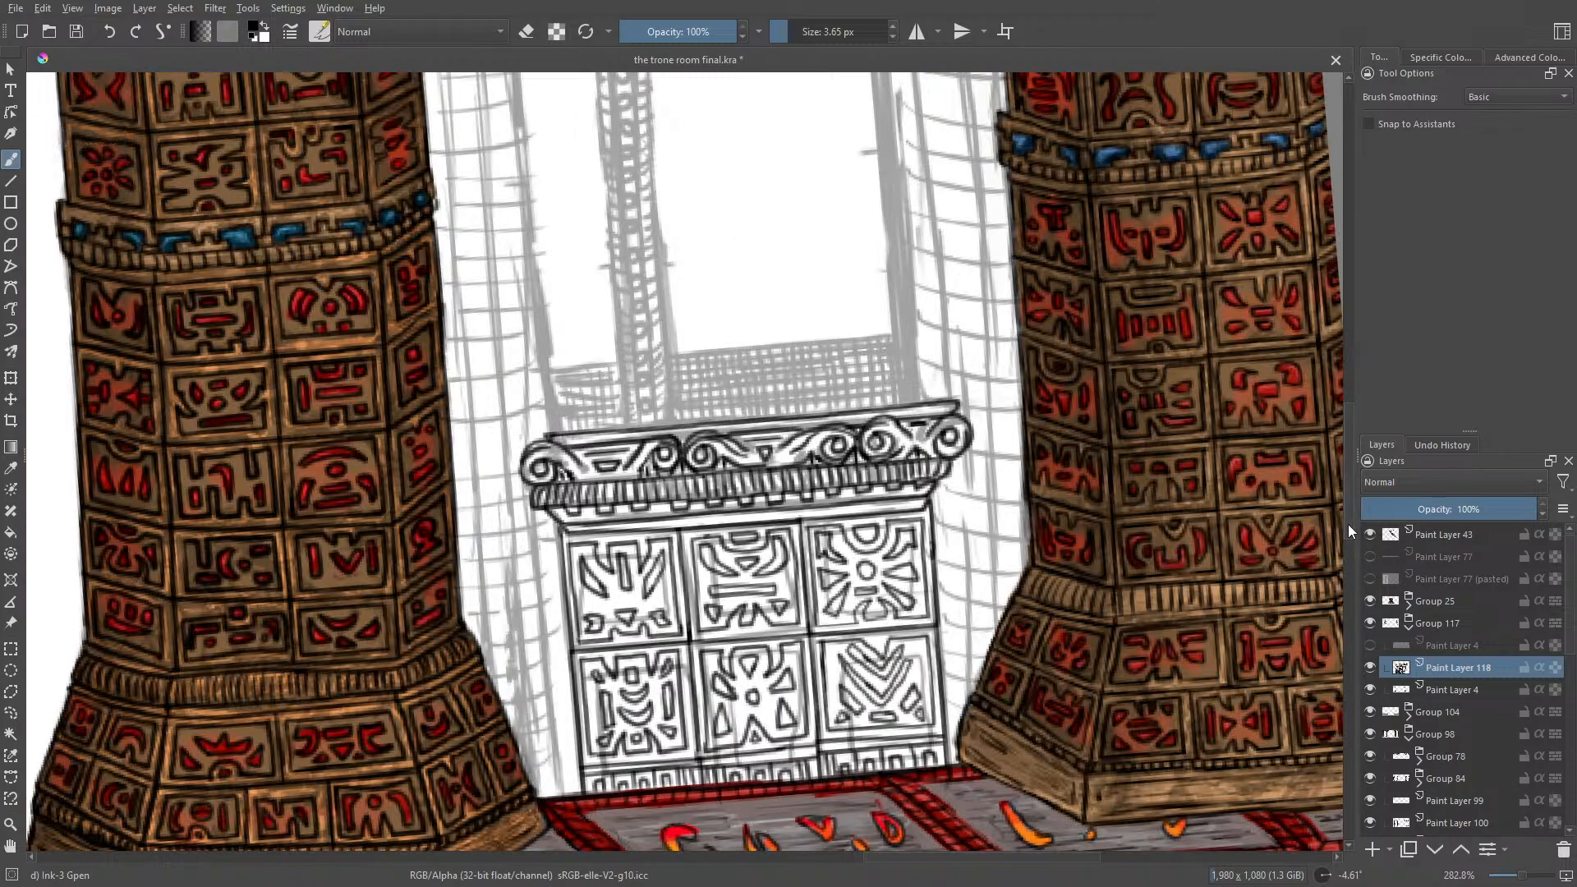
Step: Toggle the visibility of Paint Layer 118 to compare the ink lines with the sketch around the window
left_click_drag(1348, 524, 1368, 447)
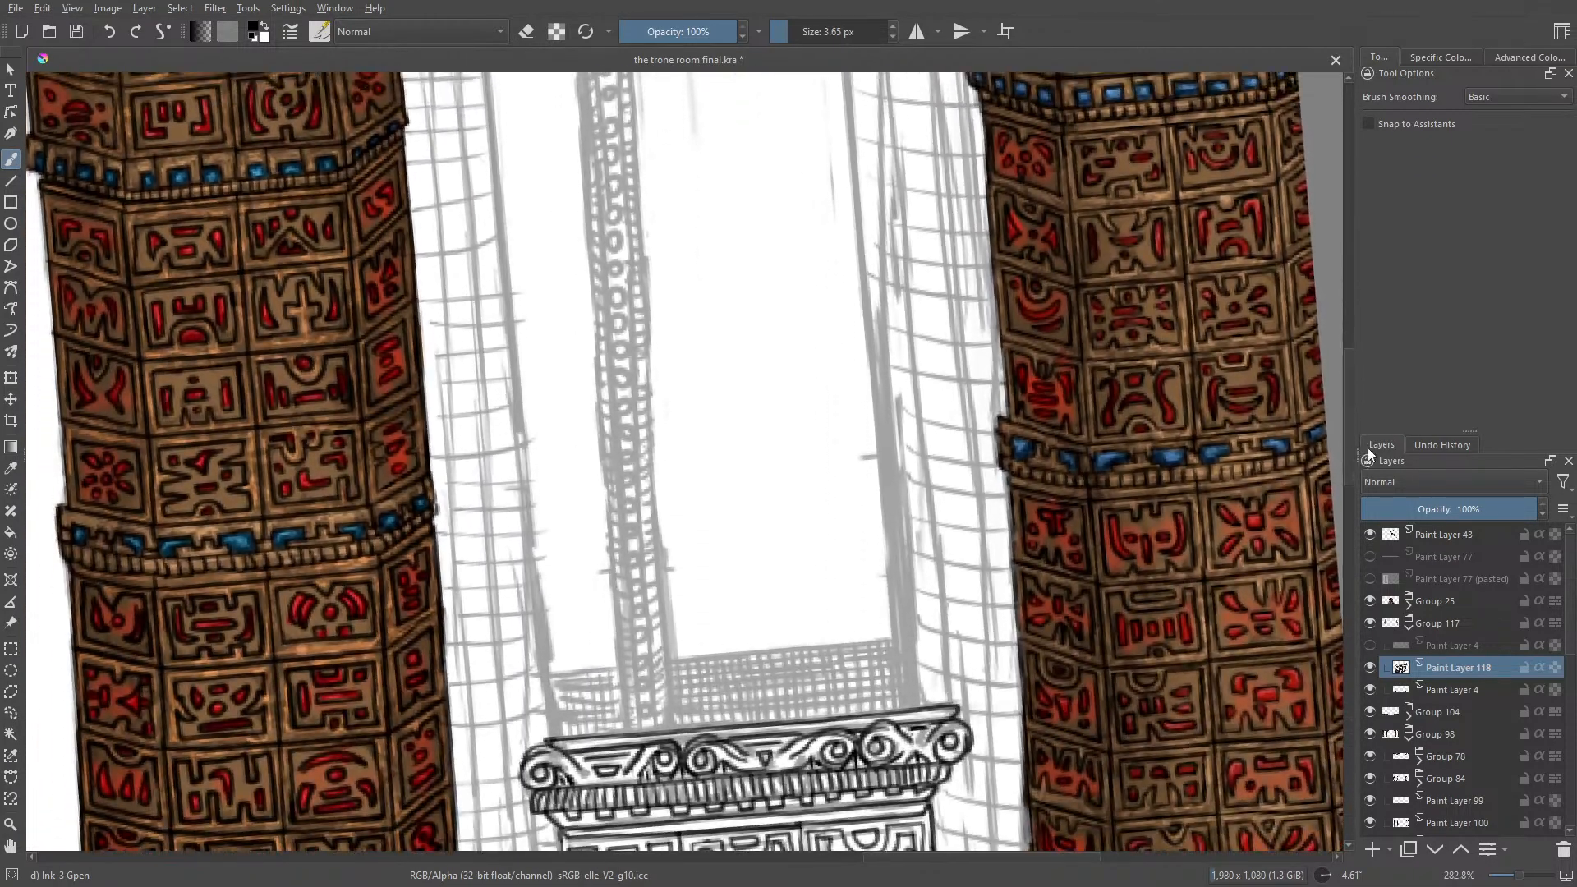
left_click(1372, 666)
left_click(1372, 667)
left_click(1373, 667)
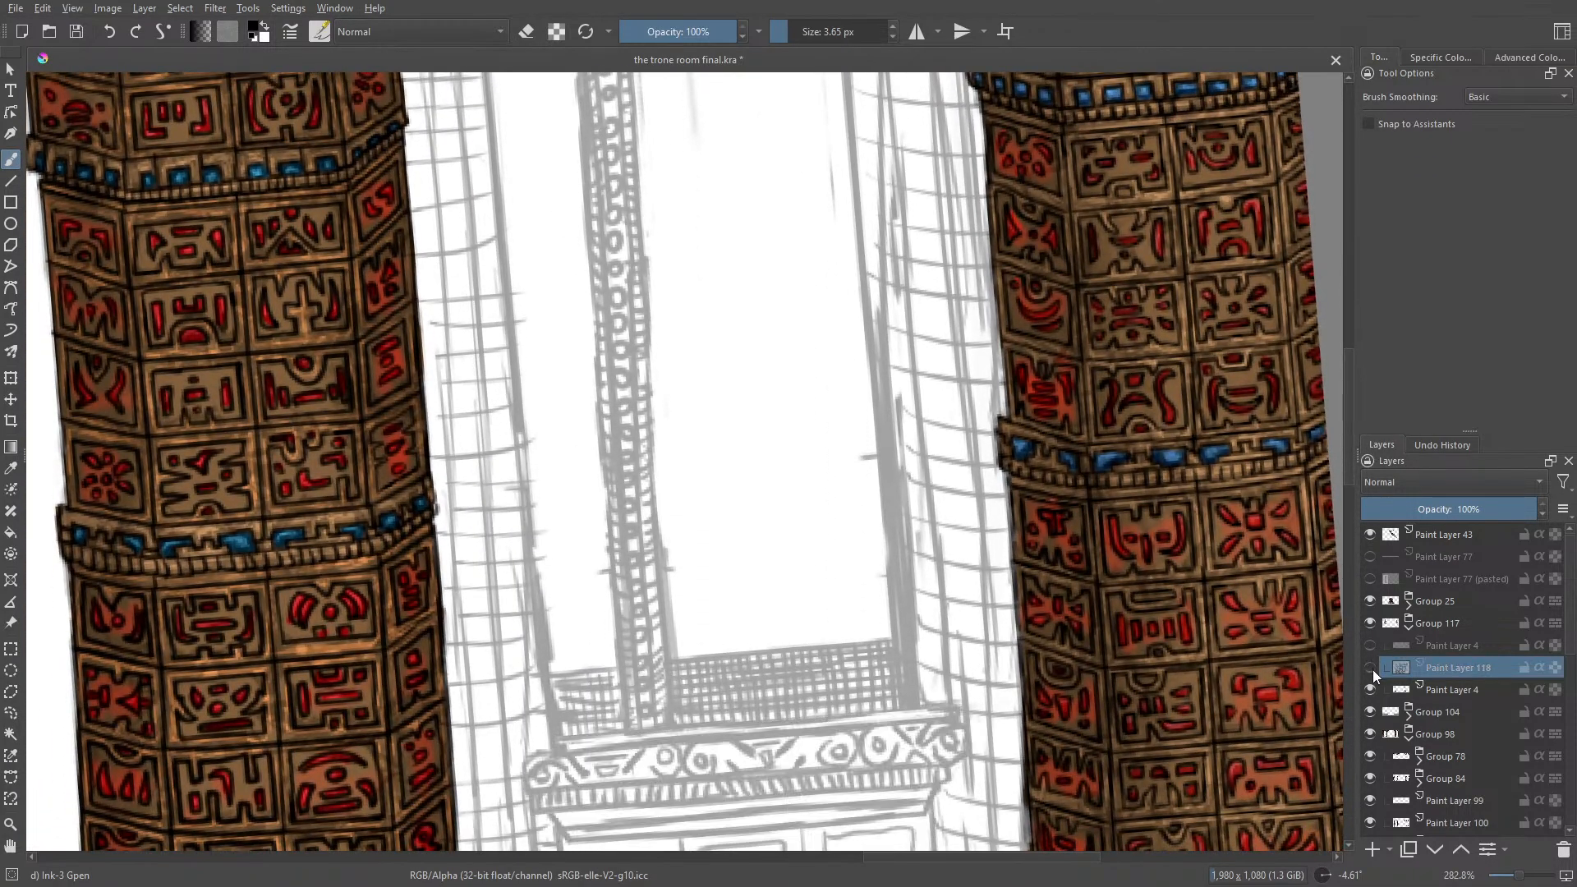
left_click(1372, 667)
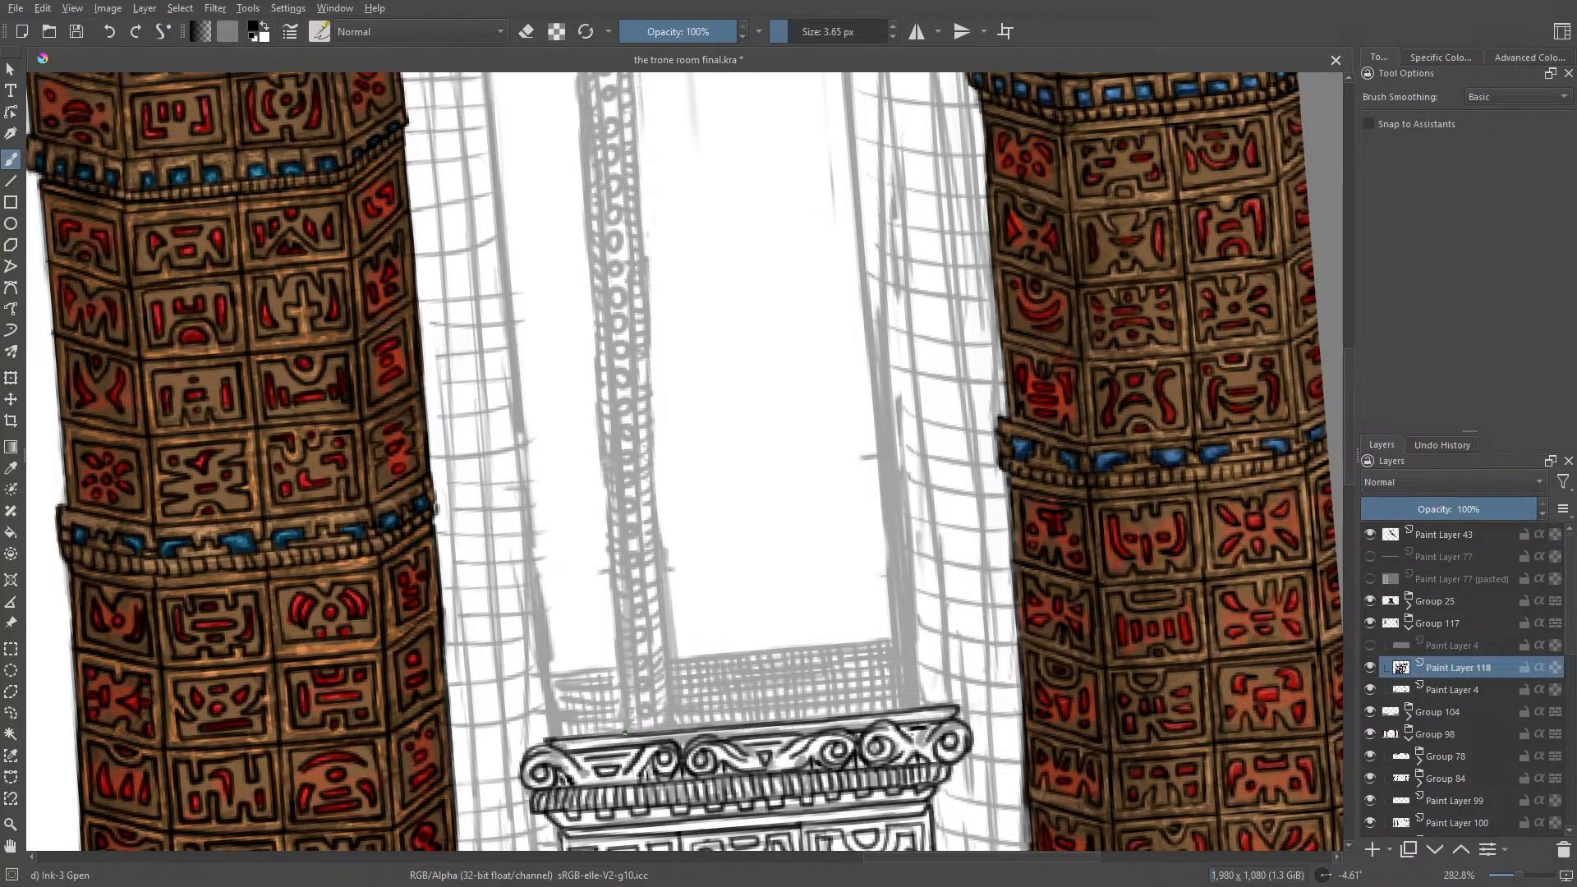
Step: Ink both outer edges of the window's central post from the scrolled ledge upward, following the sketch
left_click_drag(625, 732, 621, 682)
left_click_drag(671, 727, 651, 517)
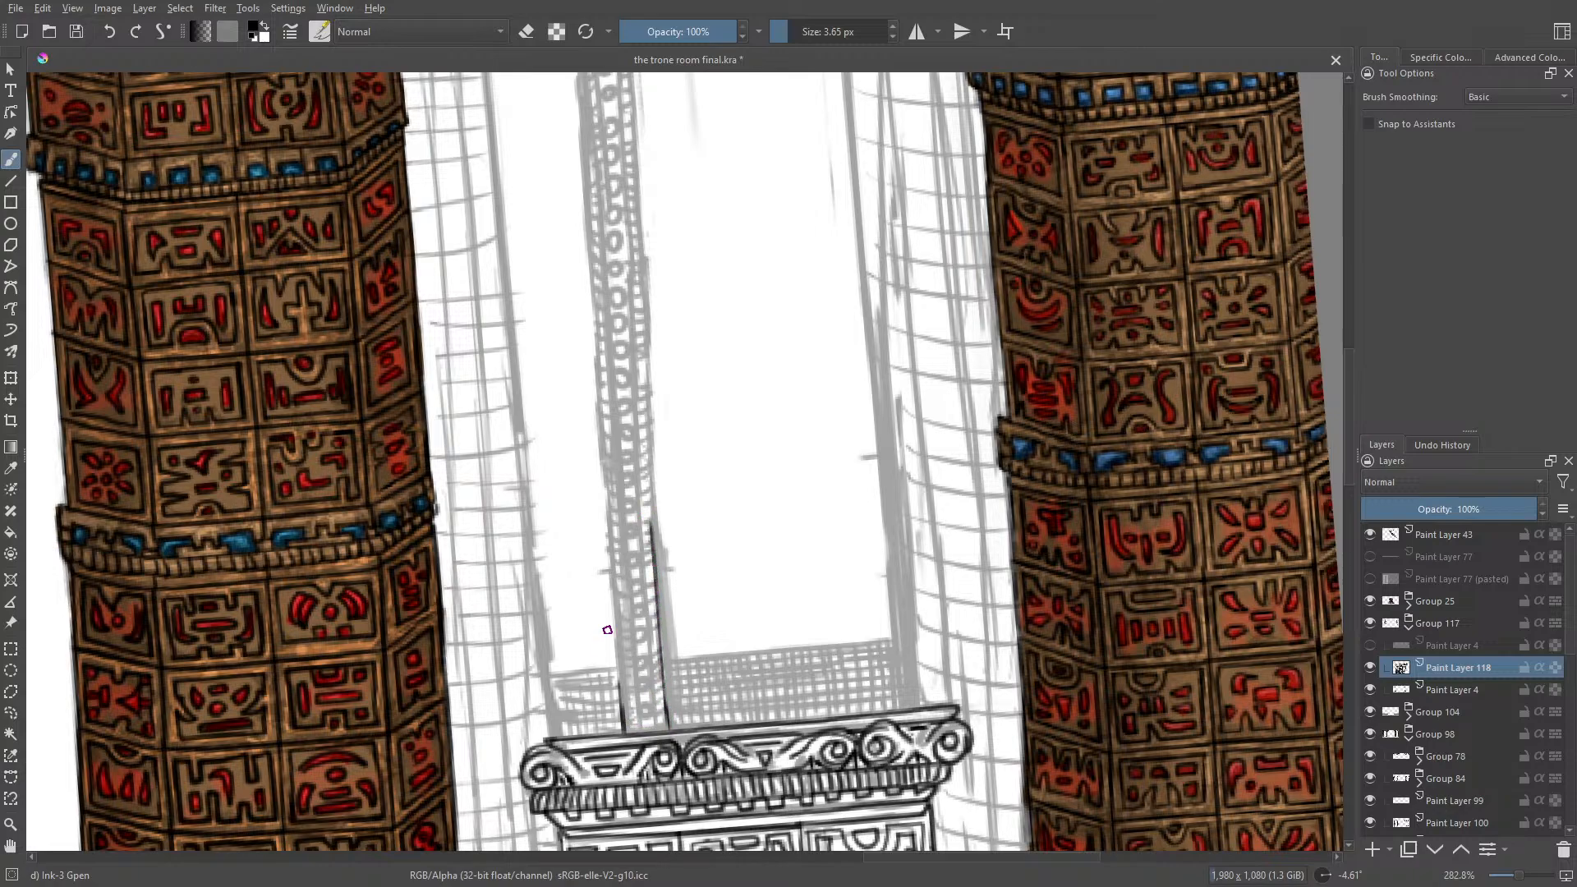
left_click_drag(619, 675, 613, 528)
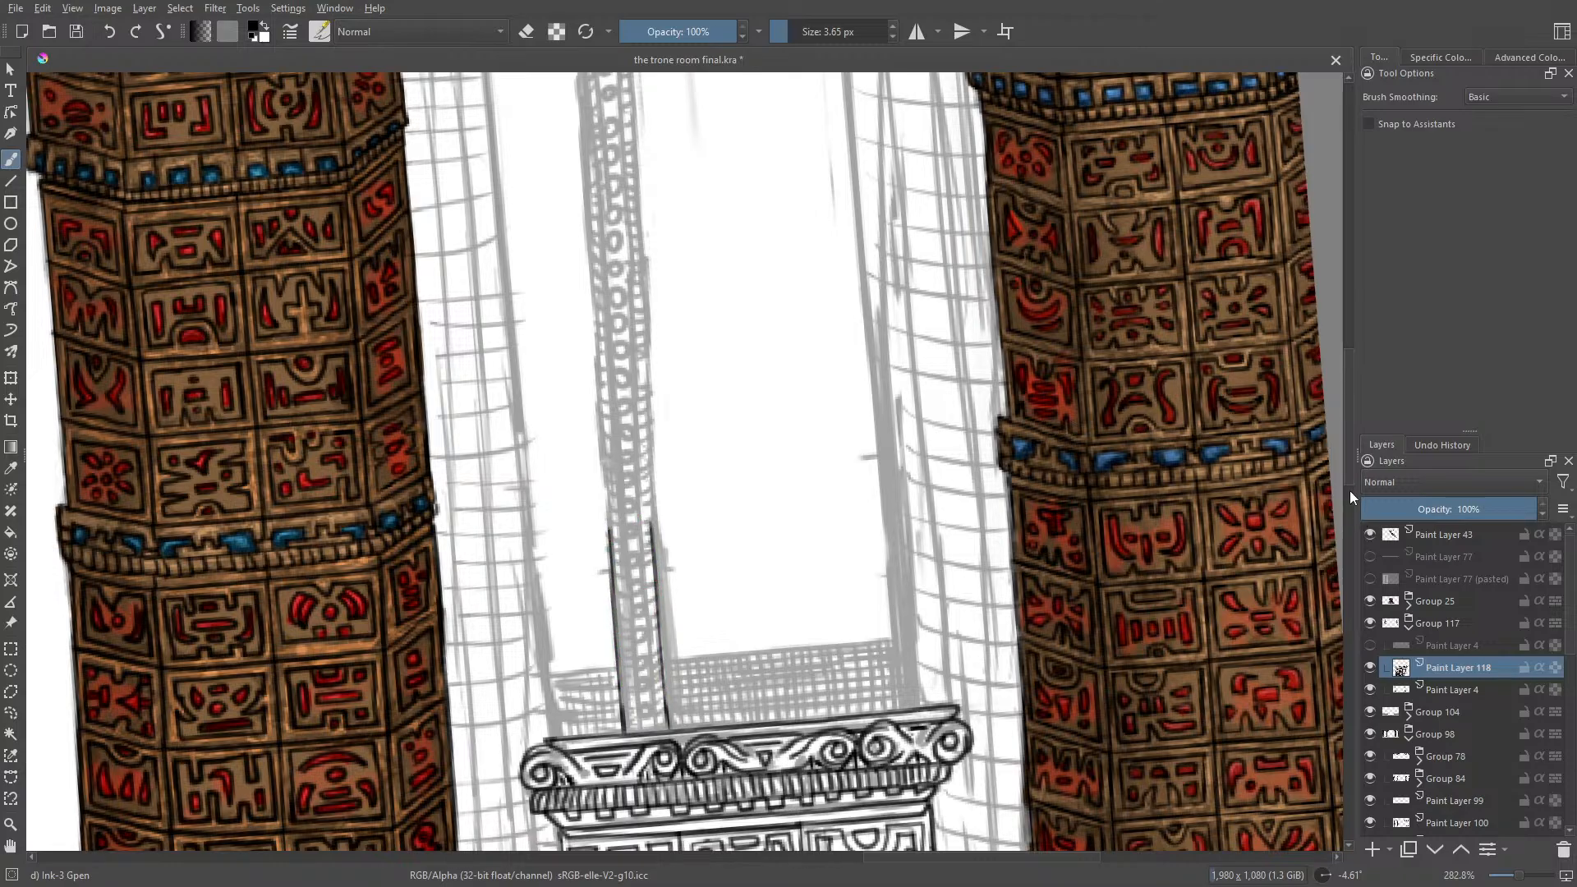
left_click_drag(1349, 491, 1358, 430)
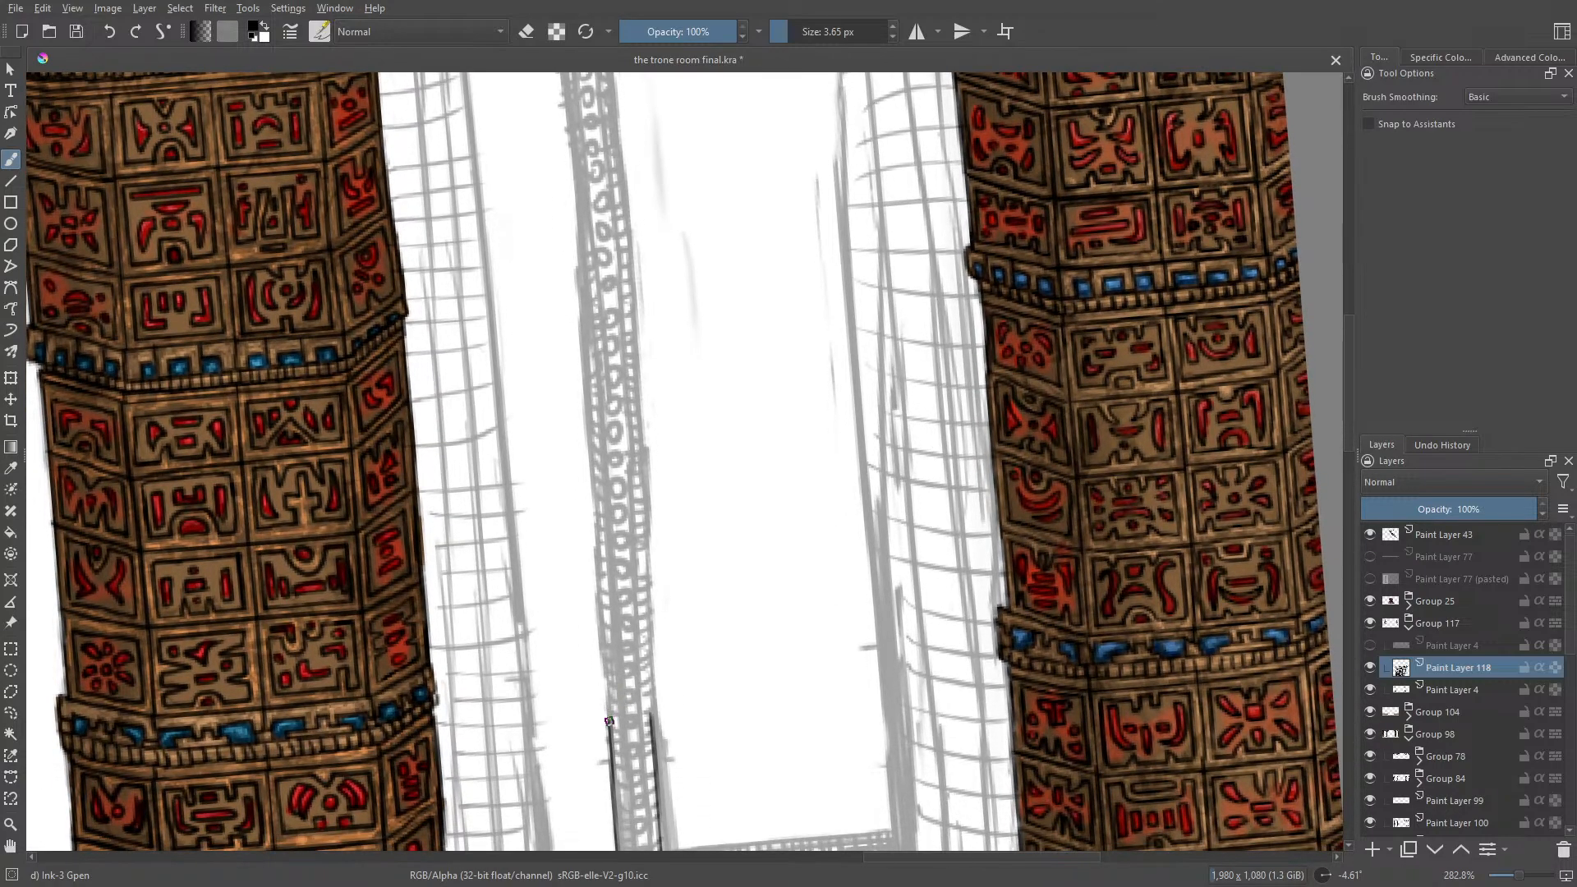
left_click_drag(609, 706, 589, 448)
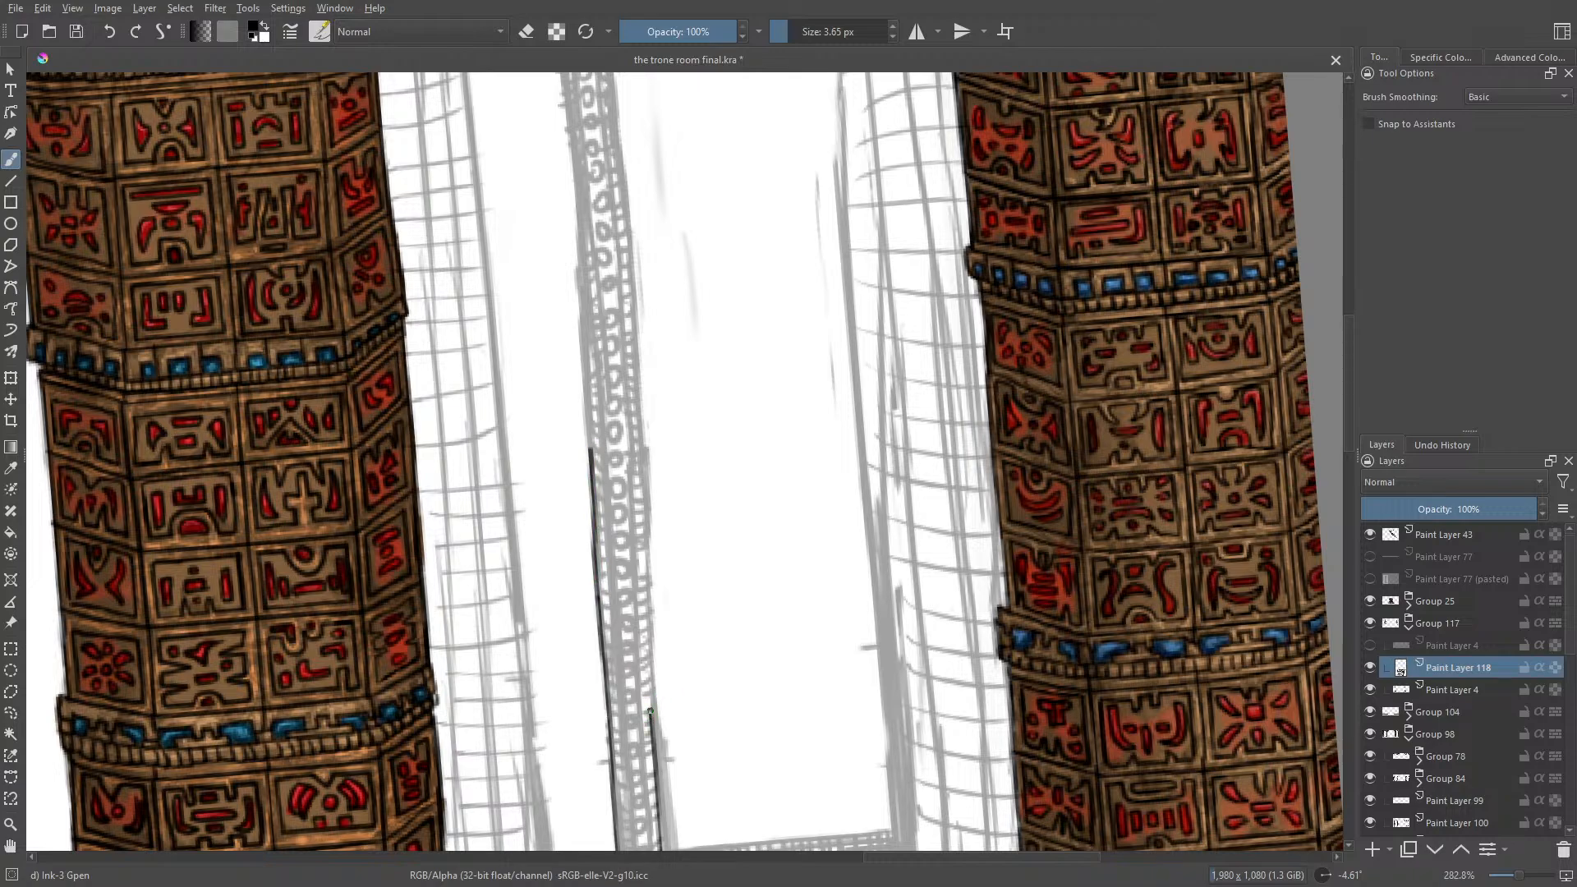
left_click_drag(650, 710, 637, 413)
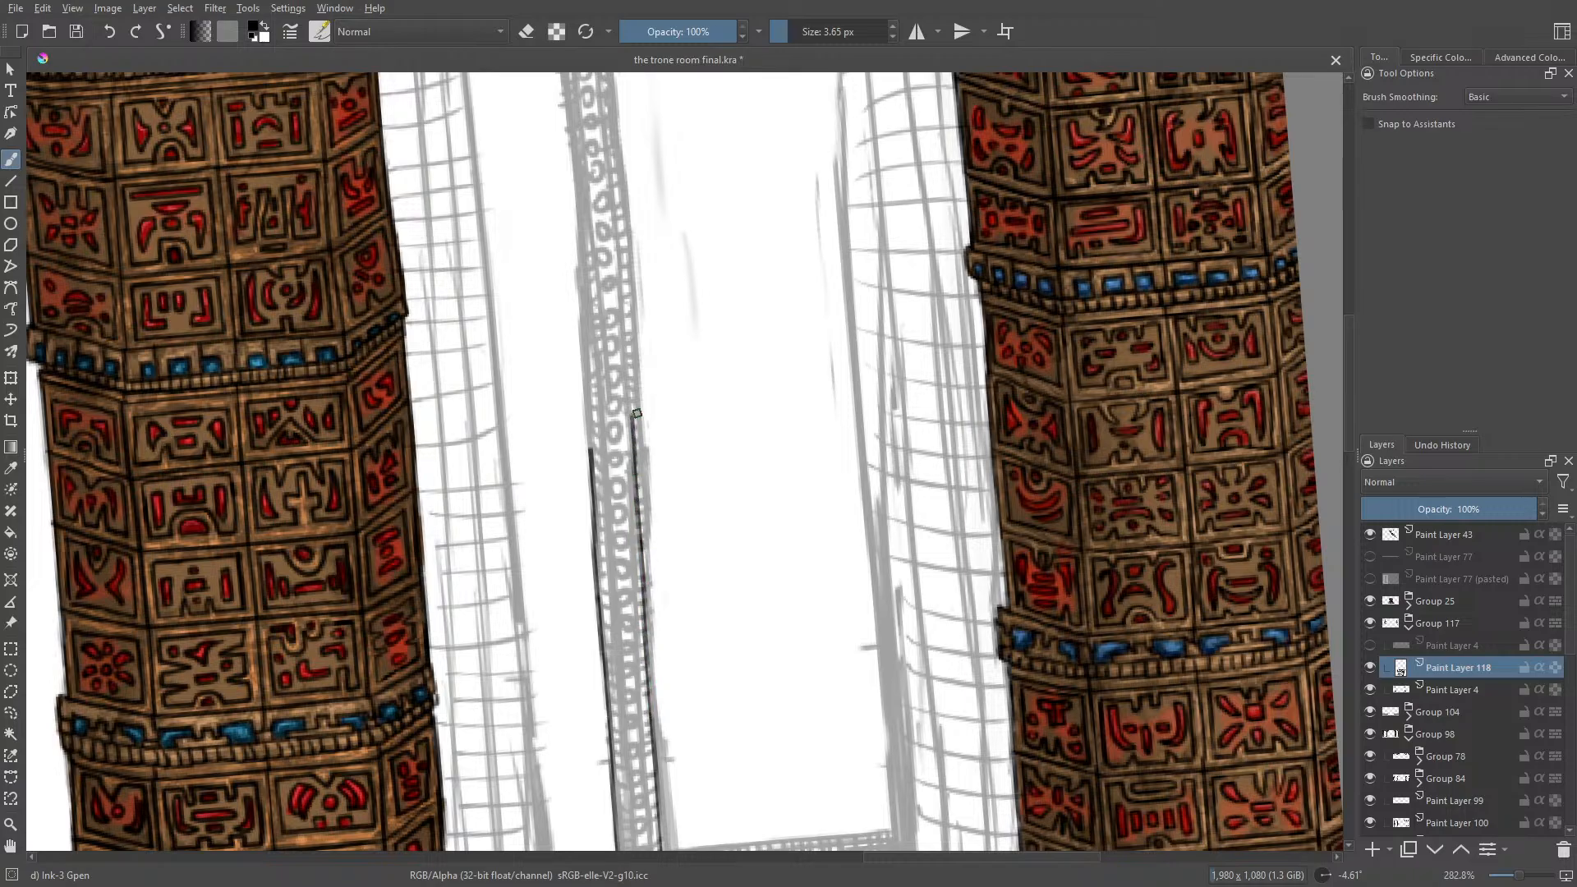
Step: Continue the post's left outer edge up to where the sketched diagonal brace meets it
left_click_drag(1349, 365, 1354, 306)
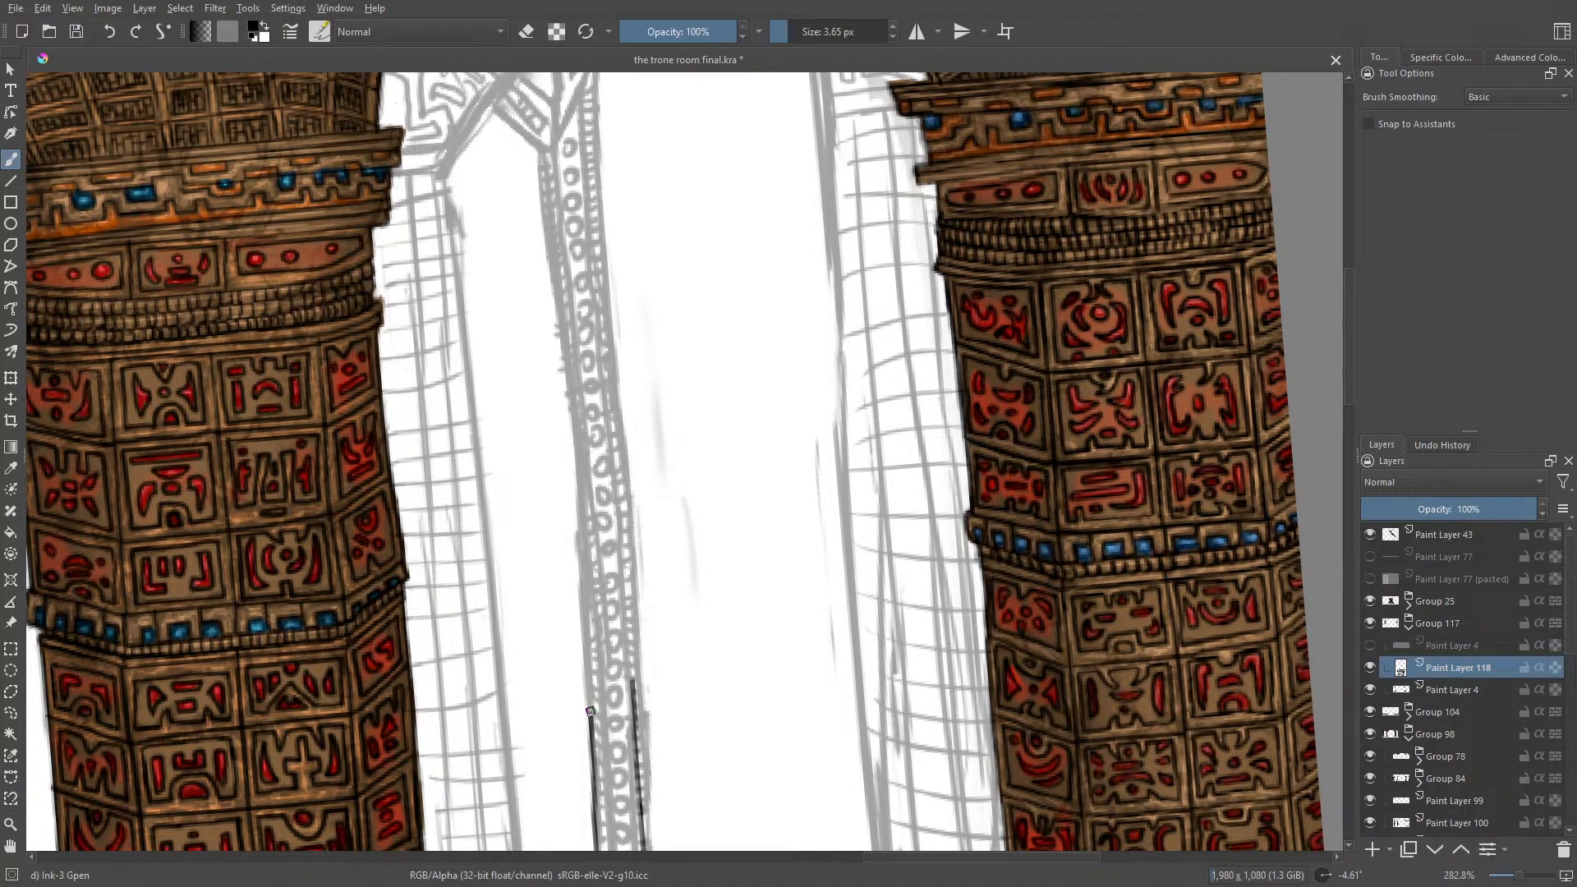
left_click_drag(590, 715, 569, 389)
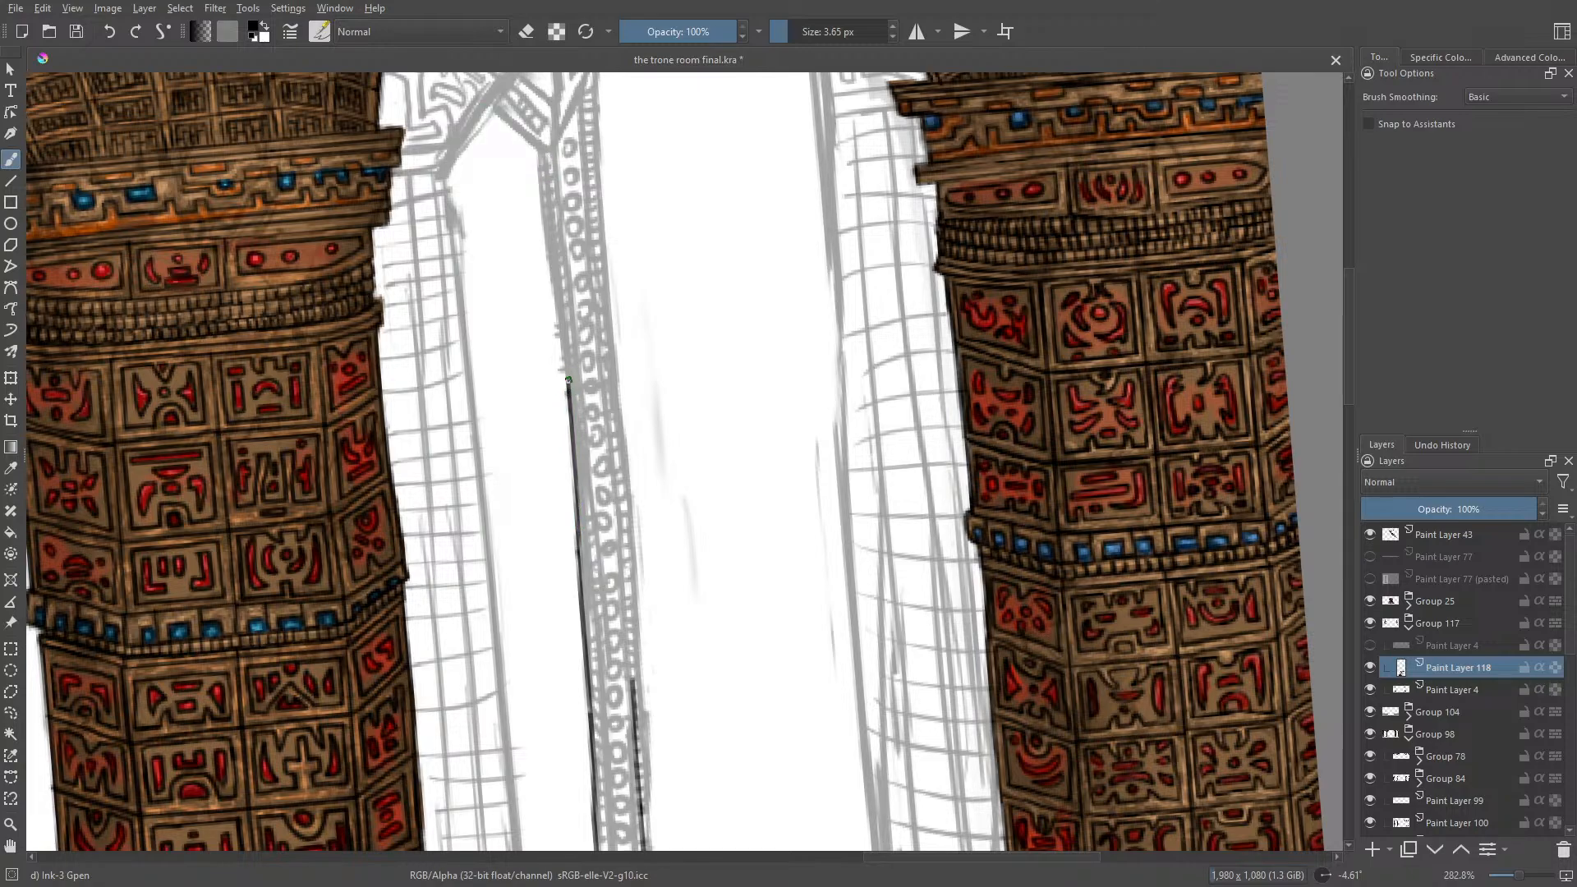
left_click_drag(568, 380, 552, 149)
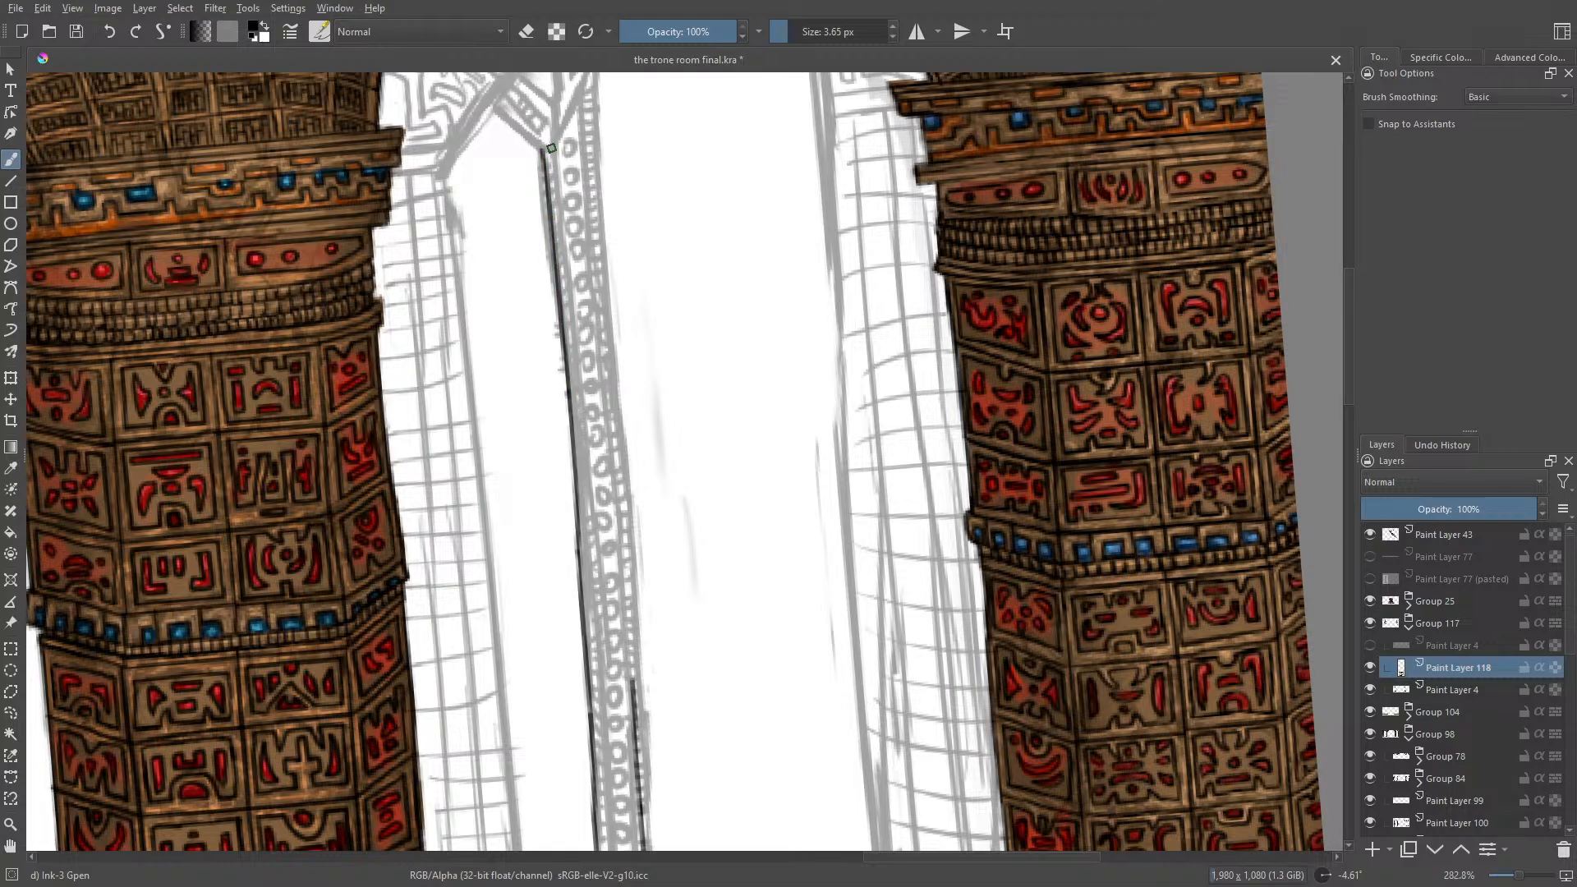
Step: Extend the post's right outer edge upward to the base of the pointed arch, working at 400% zoom
left_click_drag(1520, 875, 1520, 880)
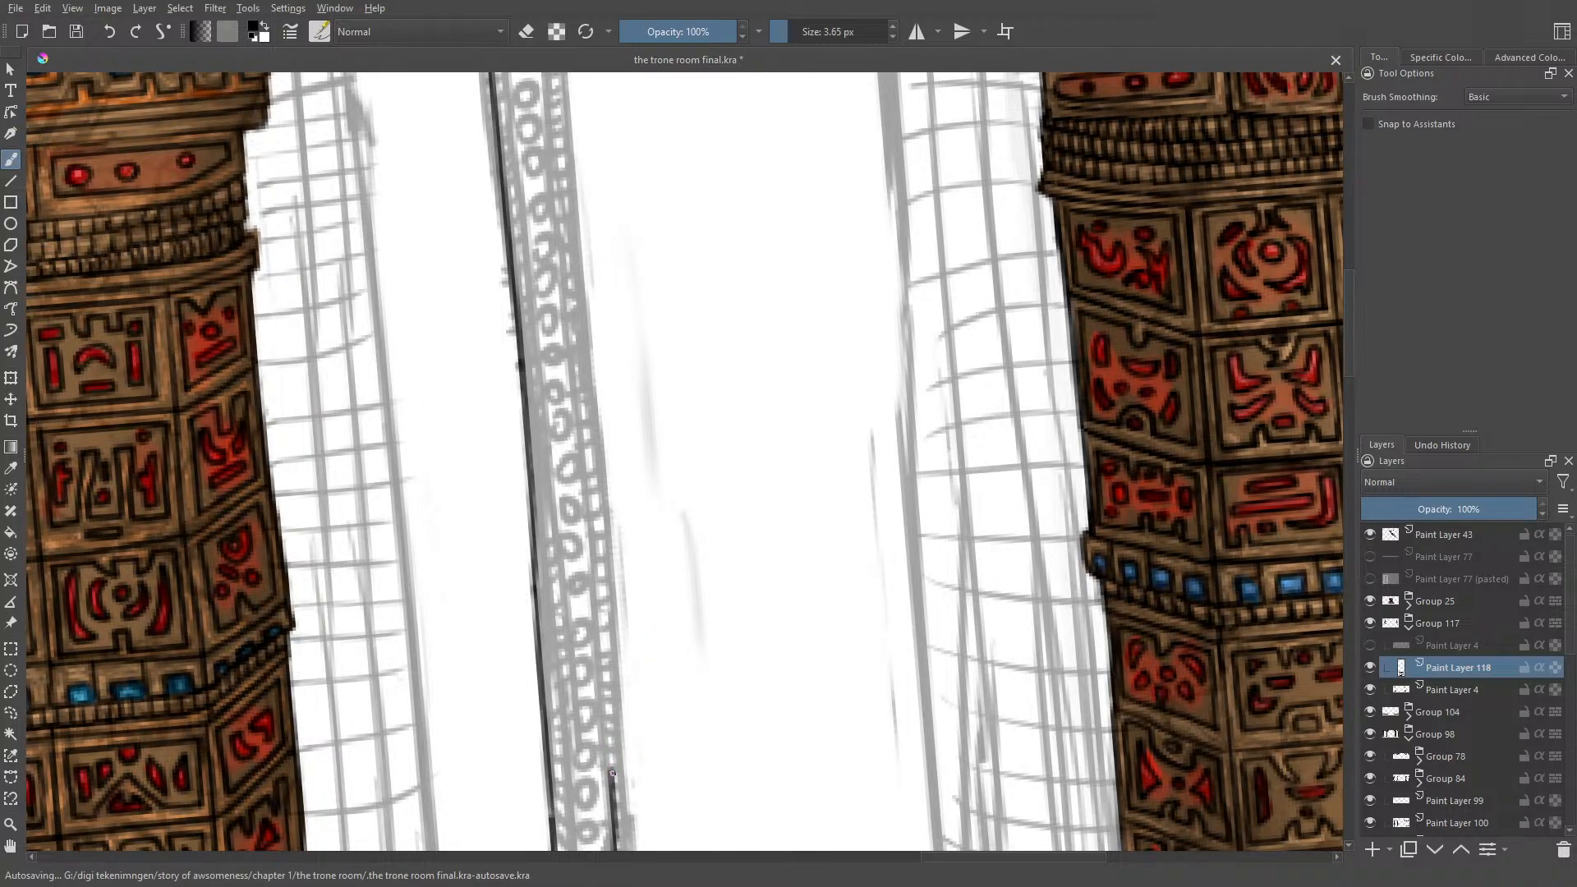
left_click_drag(610, 768, 598, 469)
left_click_drag(1350, 359, 1359, 328)
left_click_drag(598, 678, 597, 549)
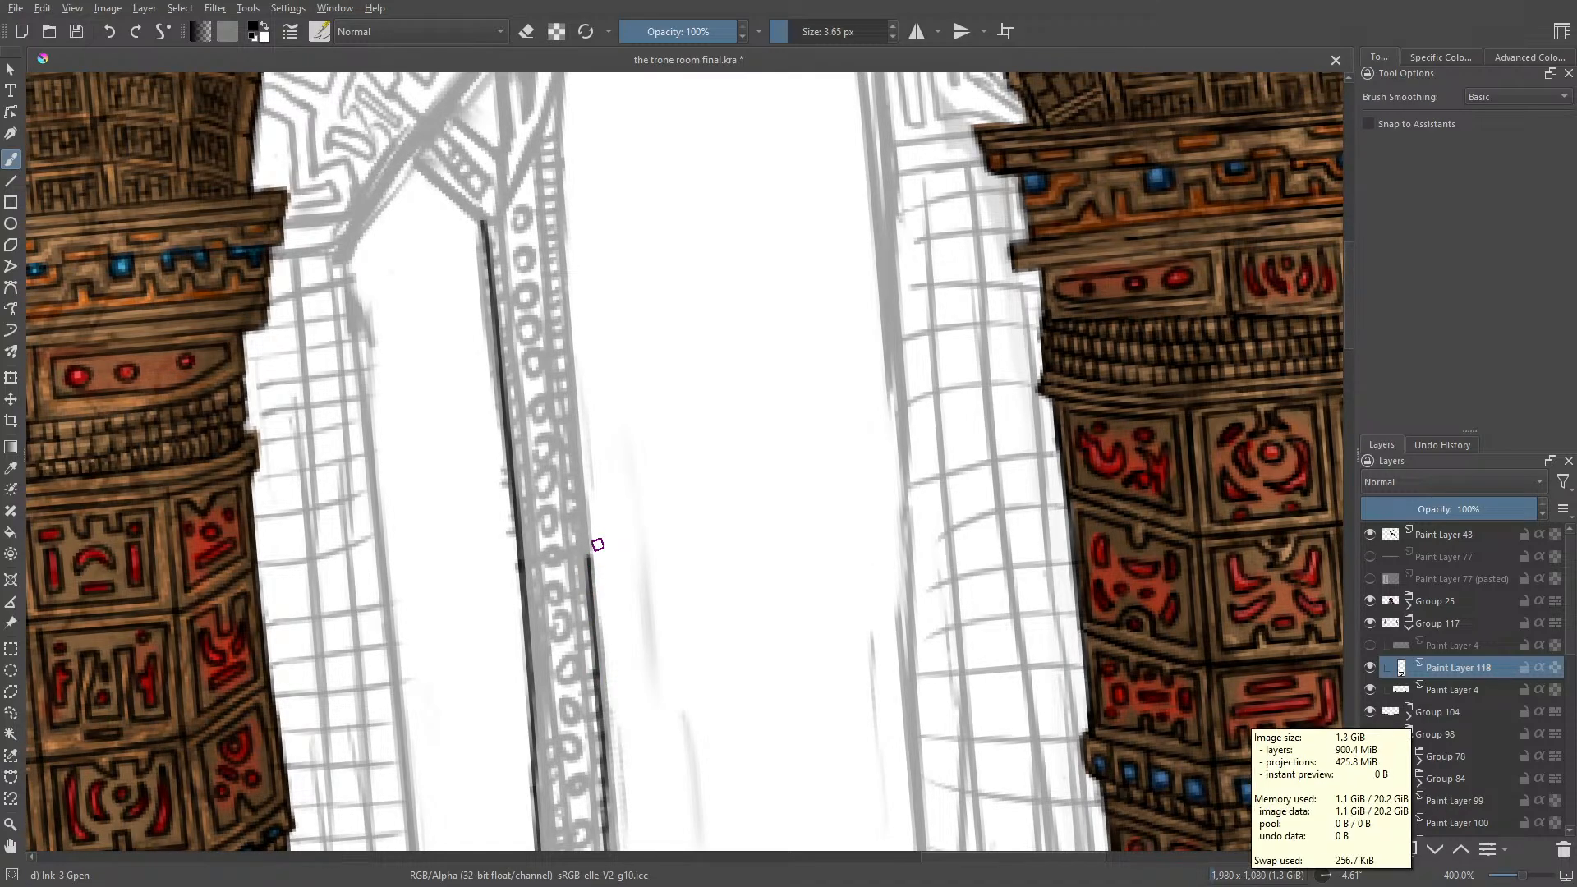
left_click_drag(590, 558, 573, 409)
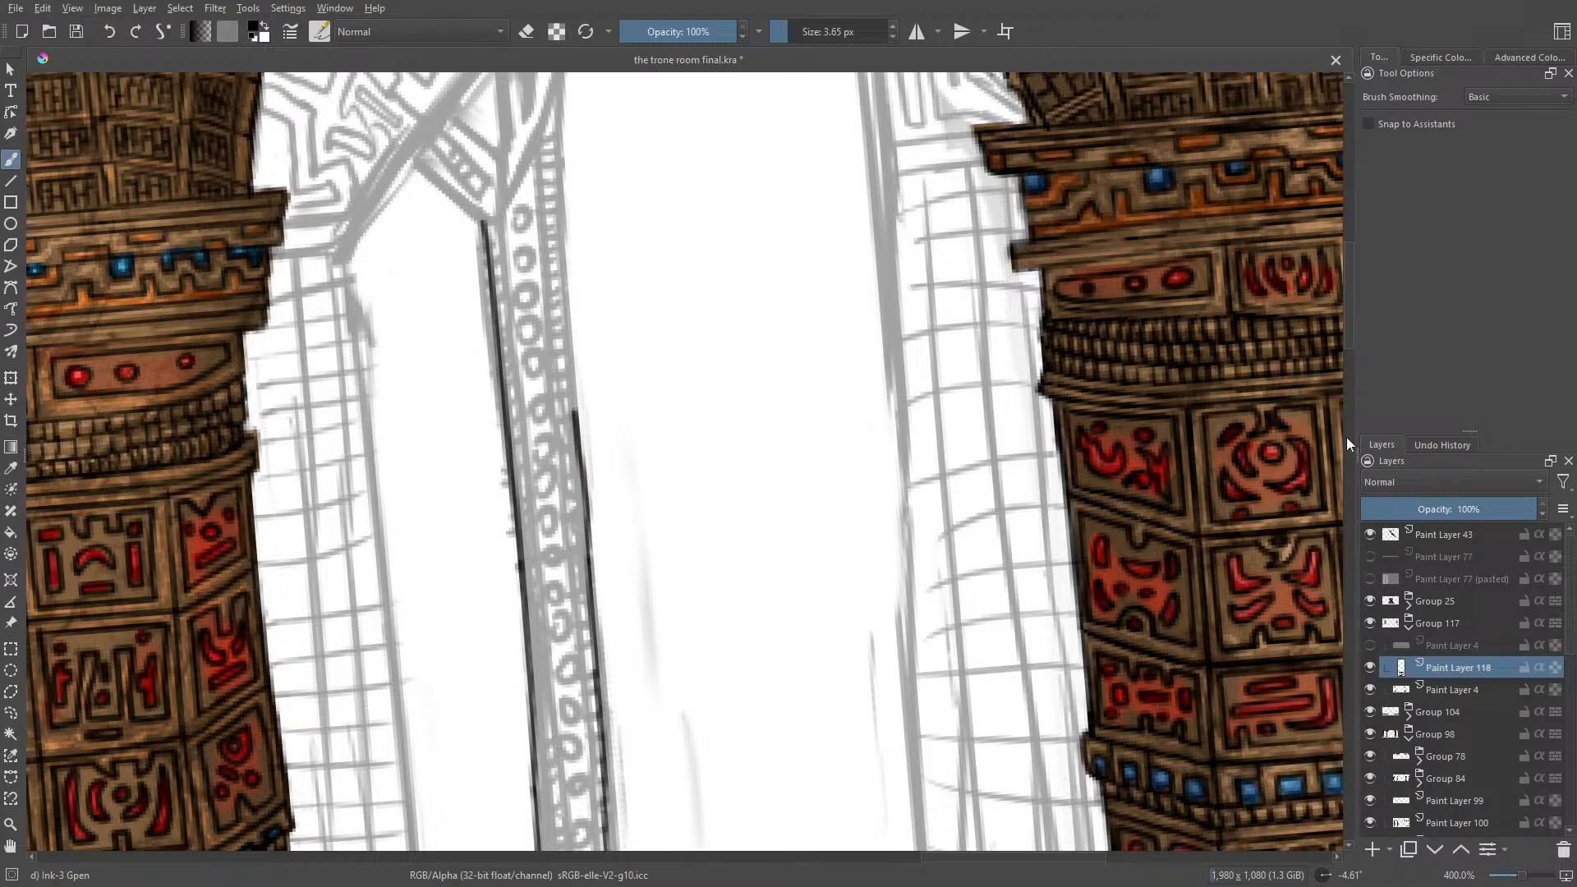
left_click_drag(1351, 339, 1346, 283)
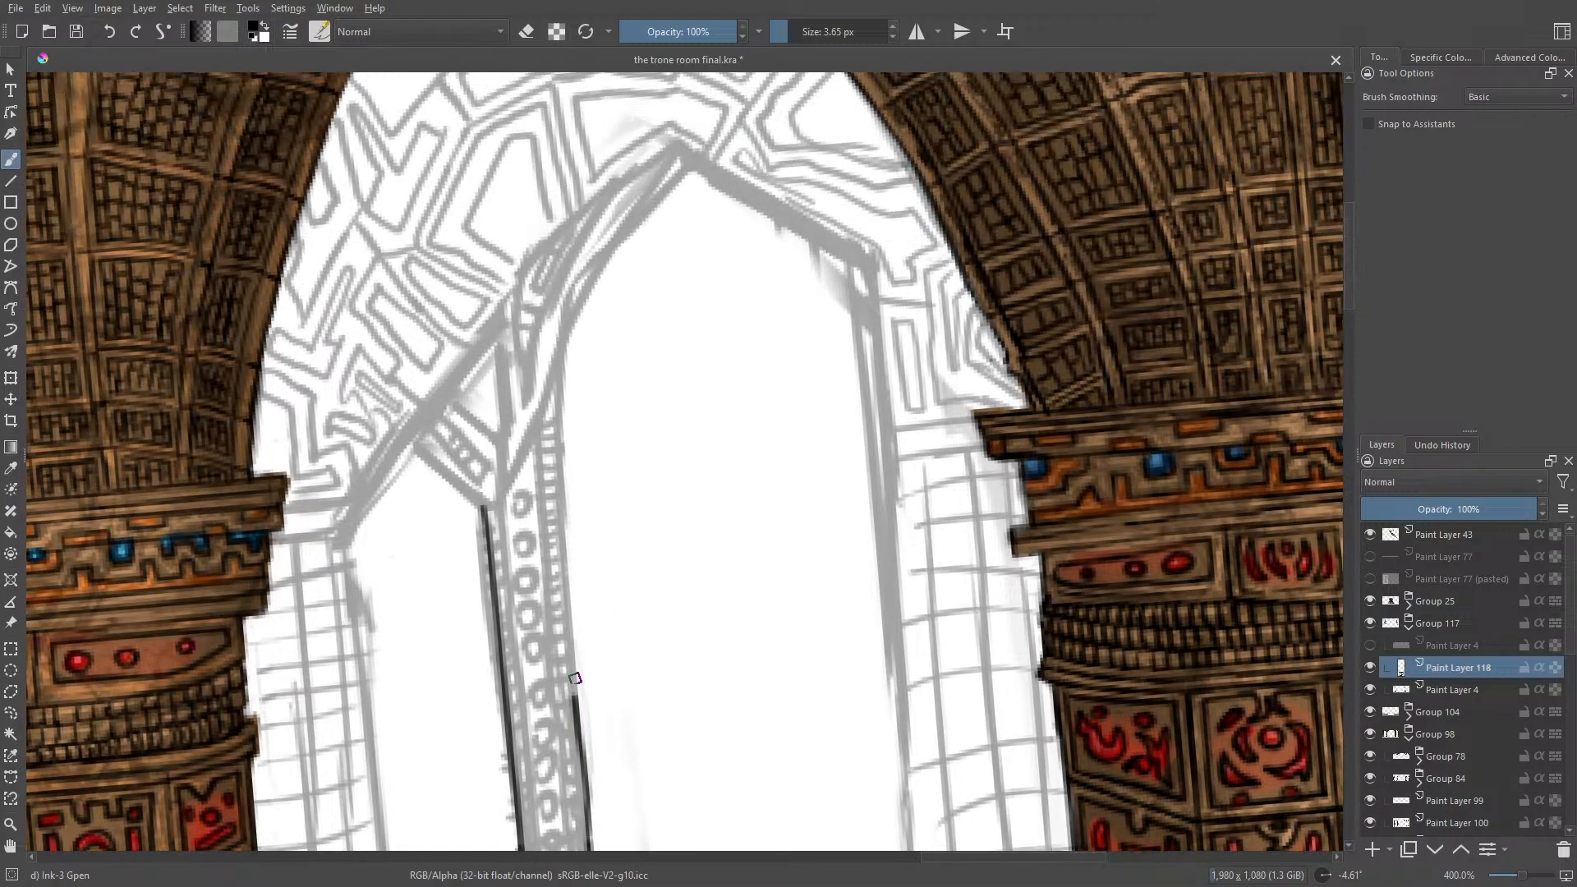
left_click_drag(574, 700, 553, 393)
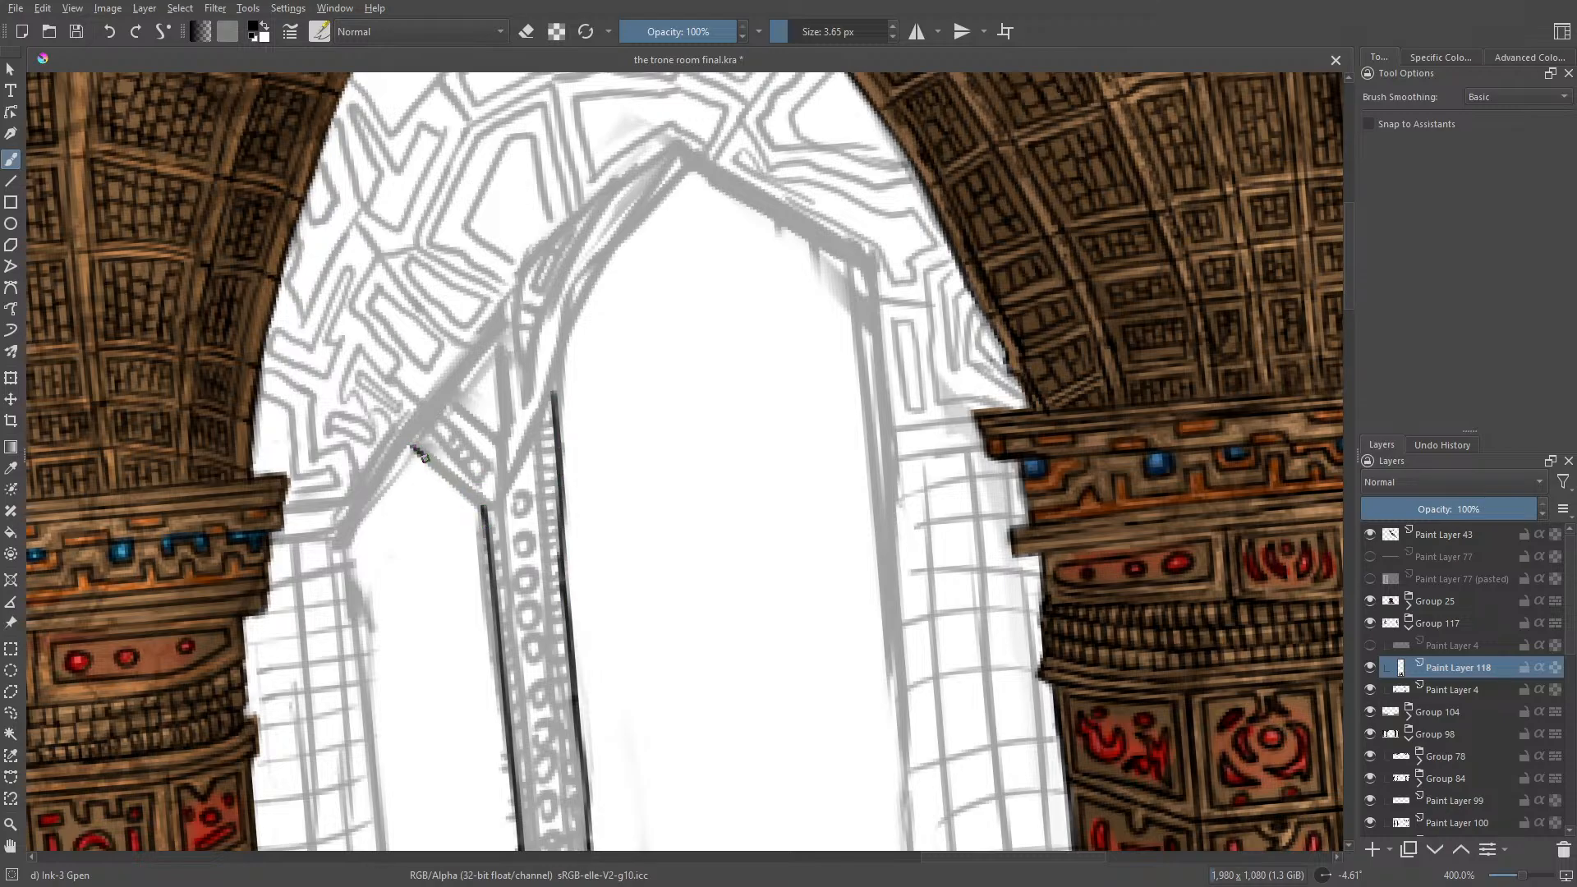
left_click_drag(417, 452, 485, 507)
left_click_drag(450, 401, 496, 445)
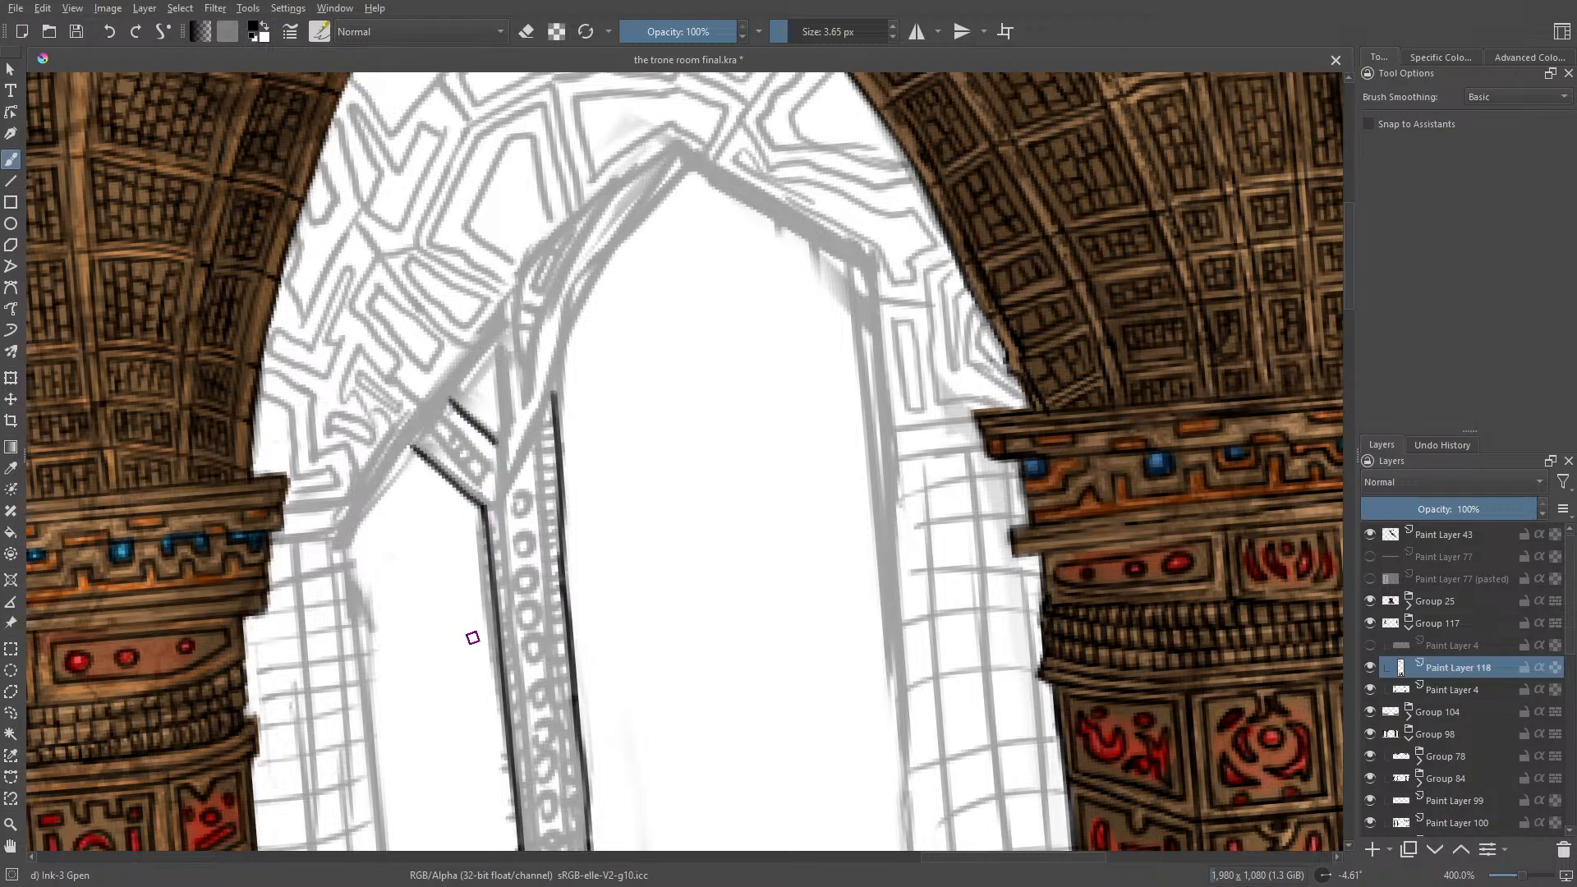
left_click(112, 32)
left_click(110, 33)
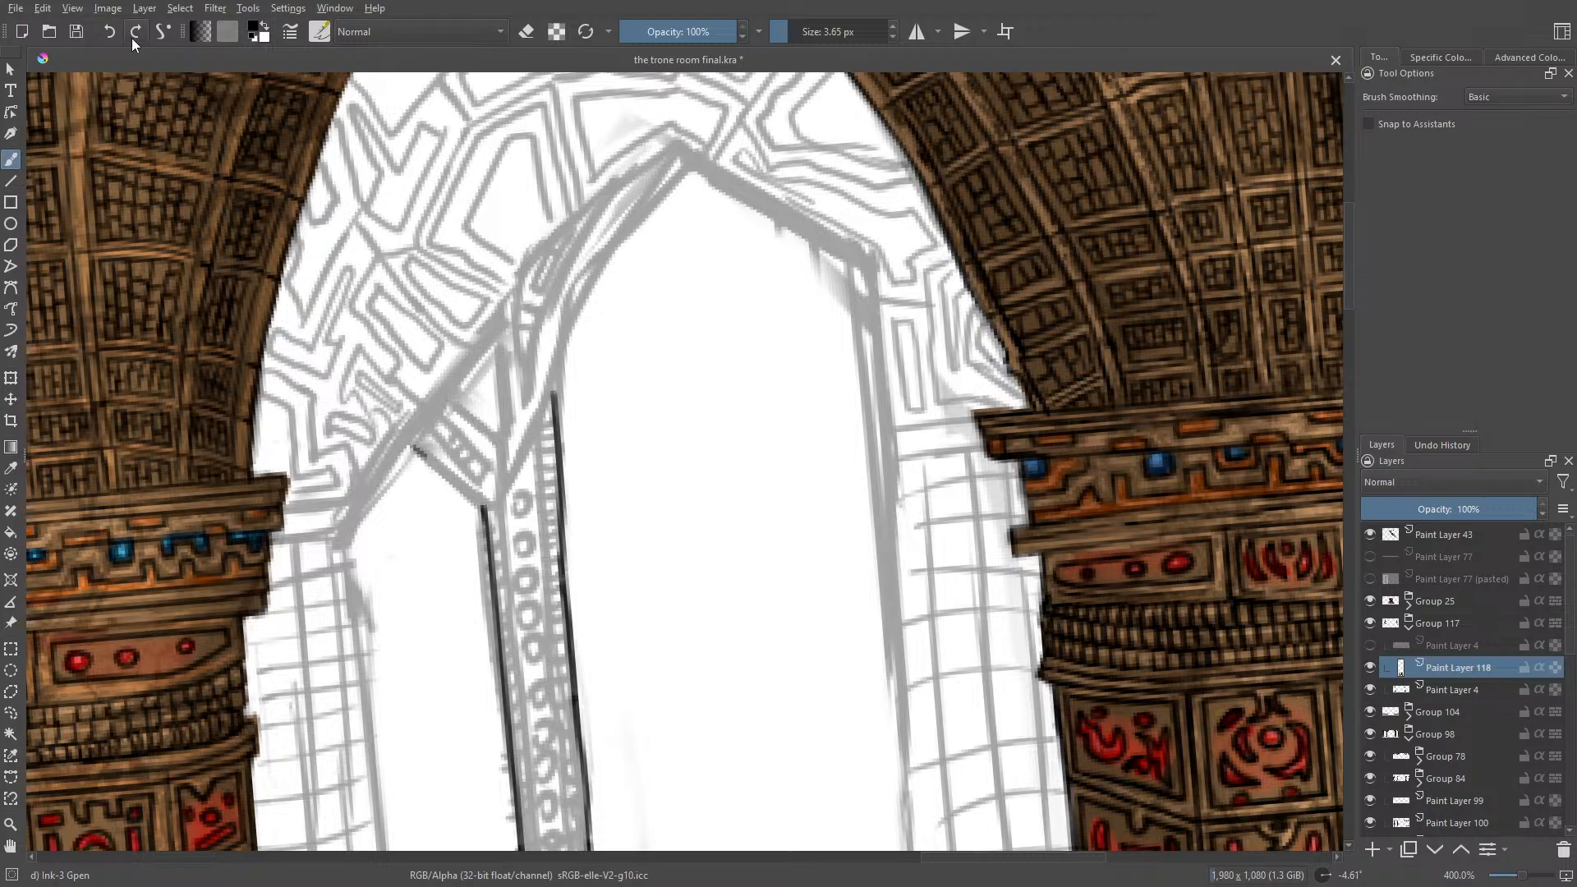
key("e")
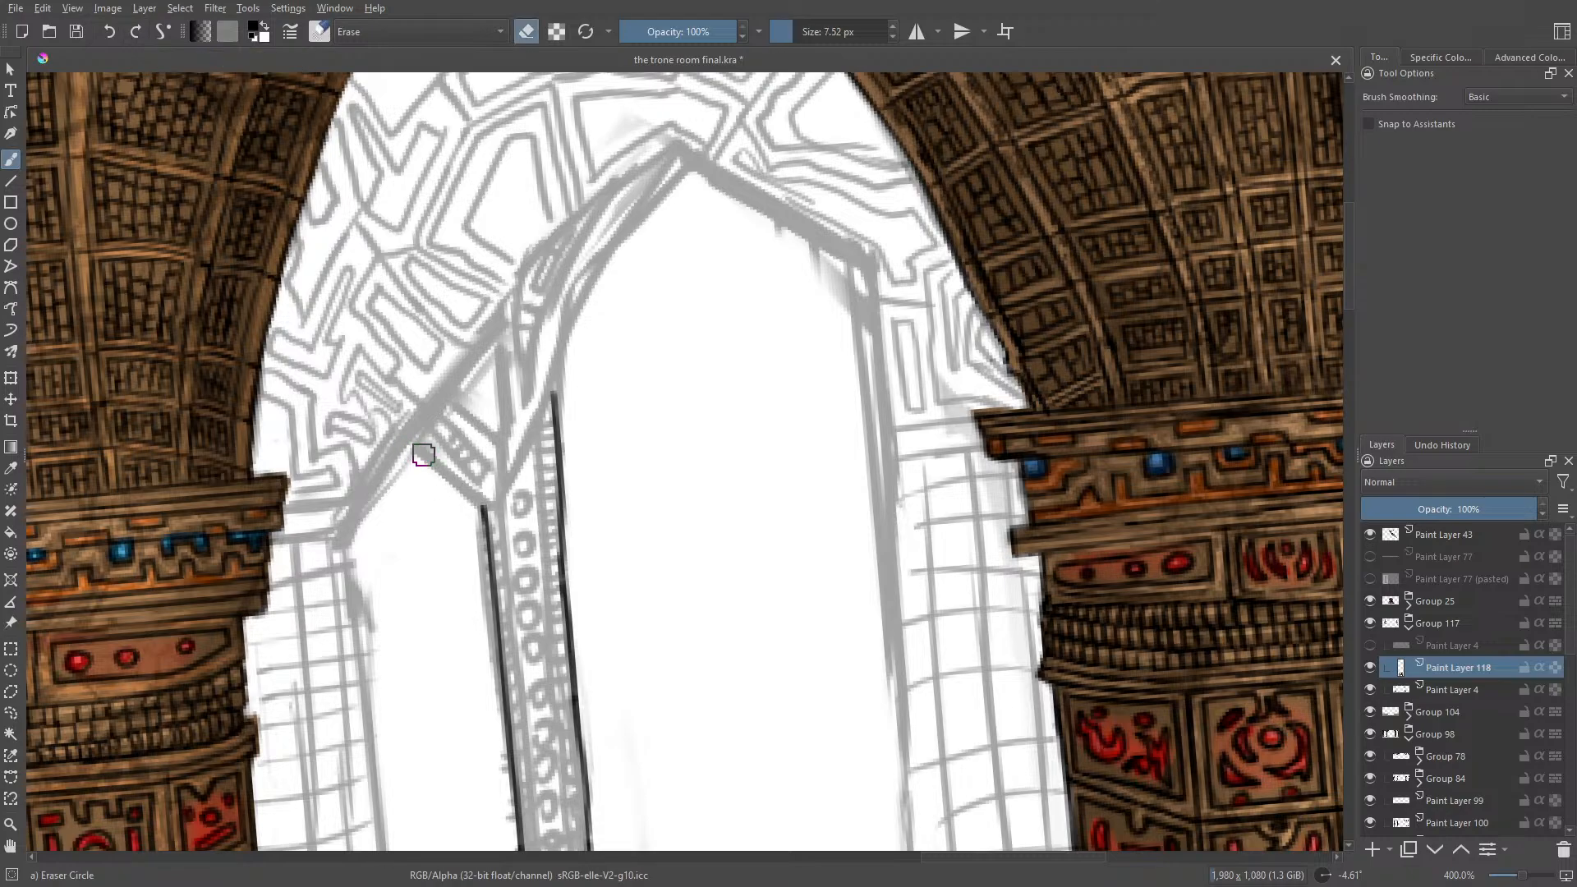
key("e")
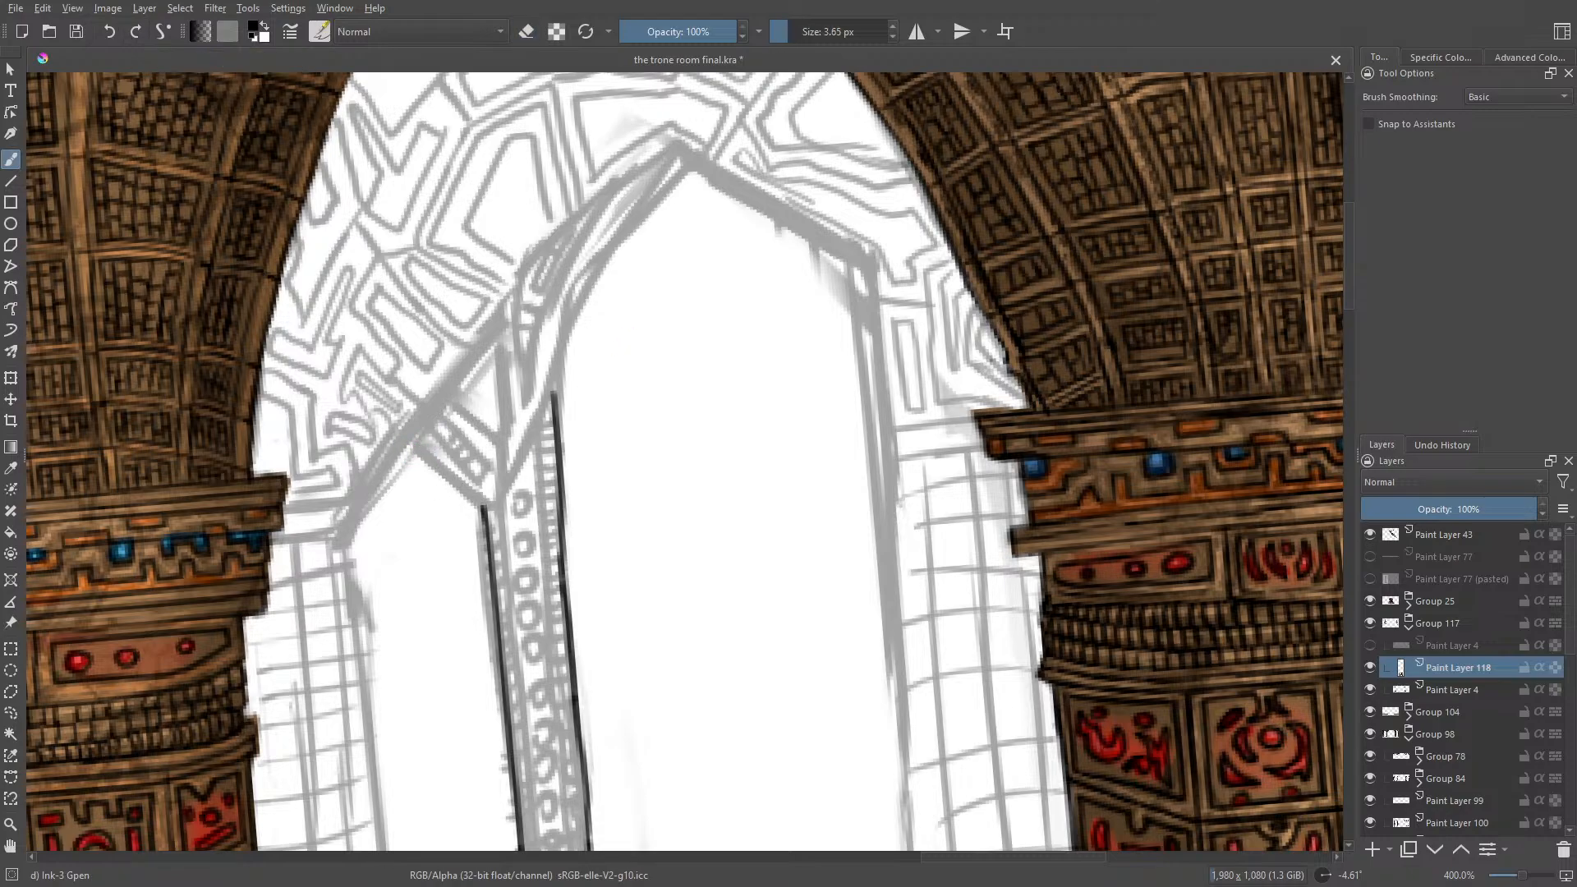
Step: Close the post's top with a slanted line joining both outer edges, and ink its left inner edge down to the scrolled ledge
left_click_drag(492, 508, 557, 391)
left_click_drag(1356, 299, 1374, 331)
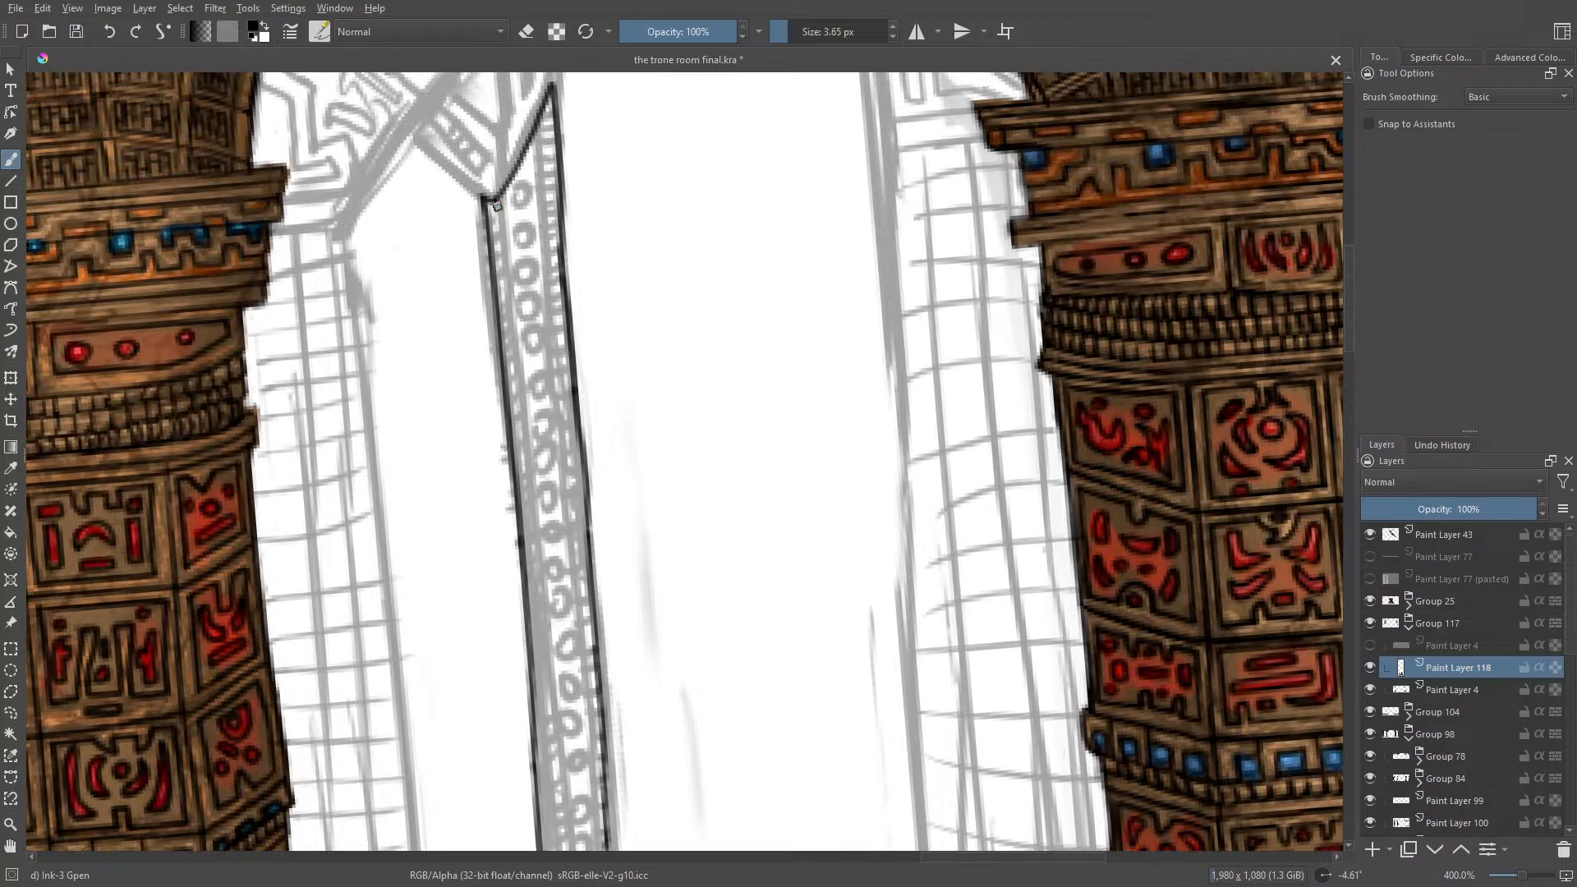
left_click_drag(495, 200, 559, 860)
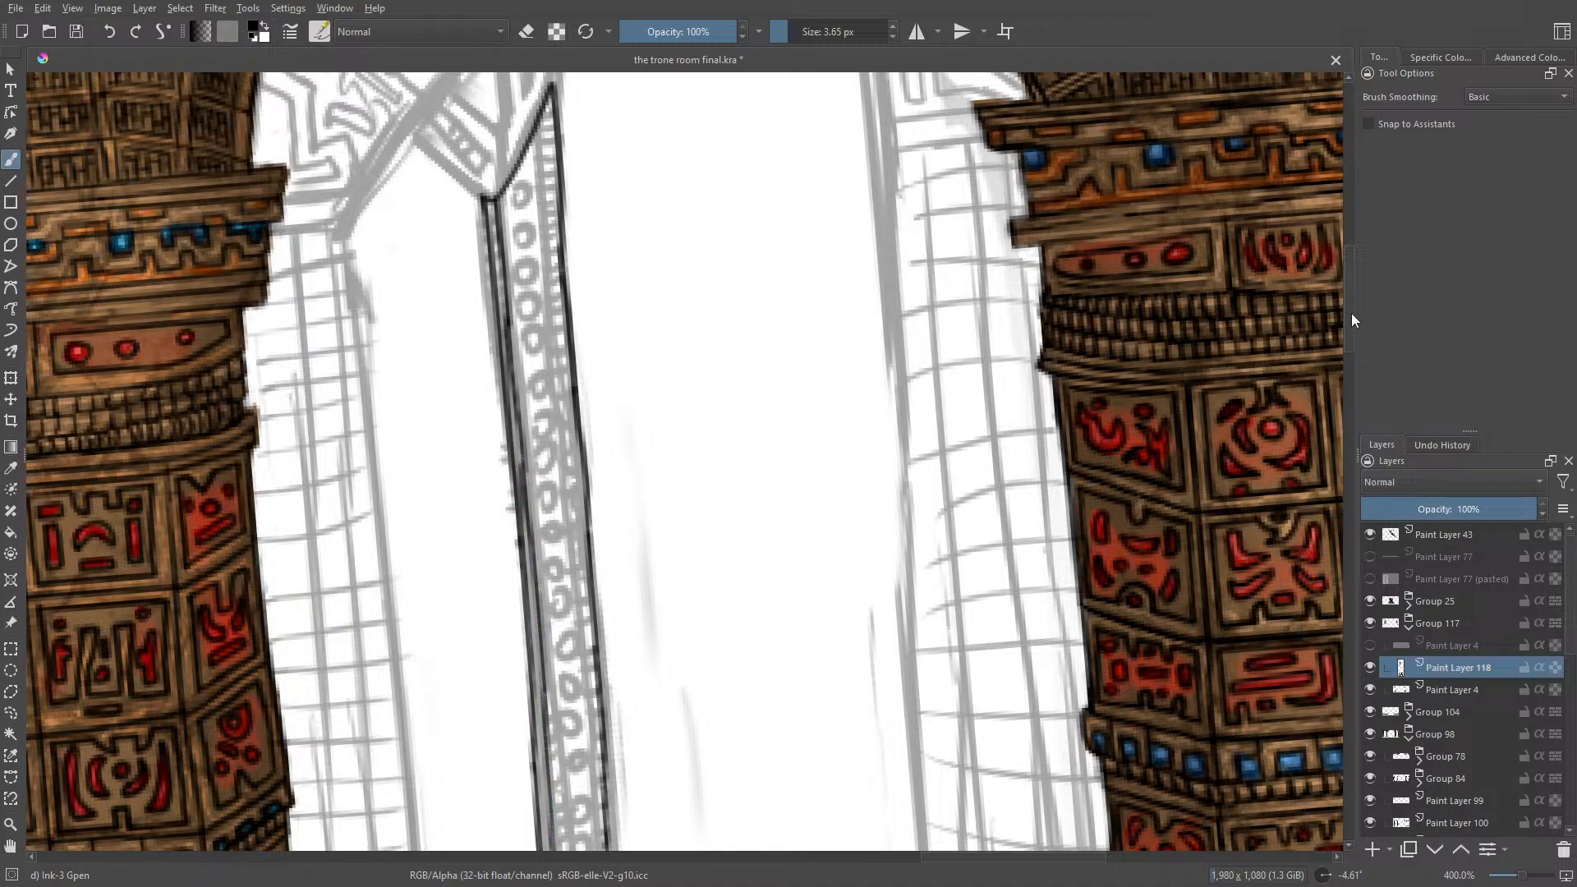
left_click_drag(1352, 313, 1363, 412)
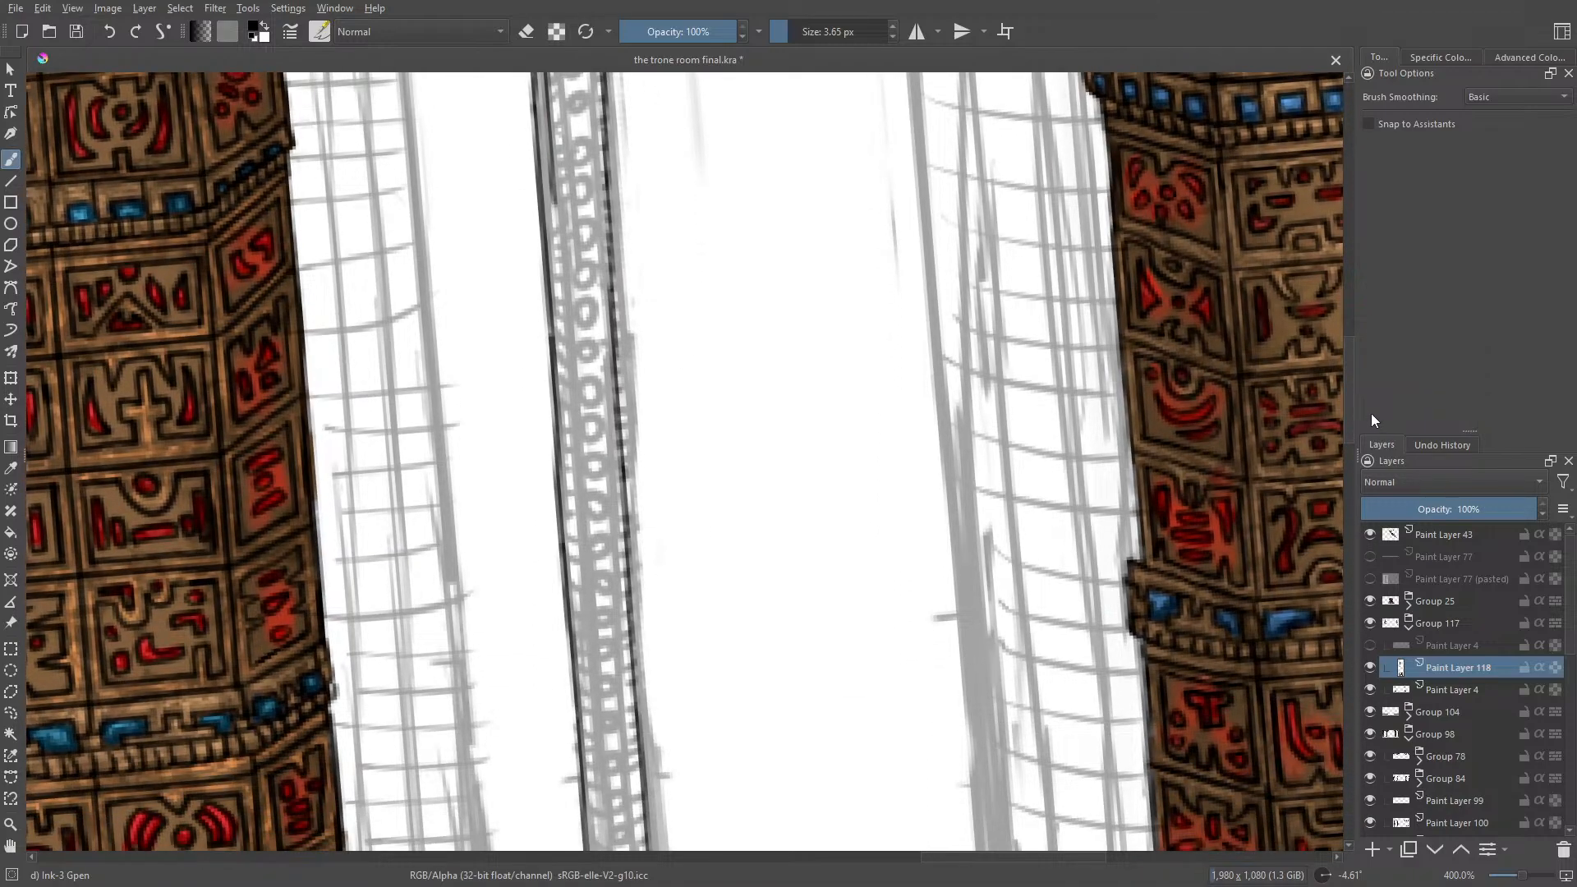
left_click_drag(553, 188, 583, 551)
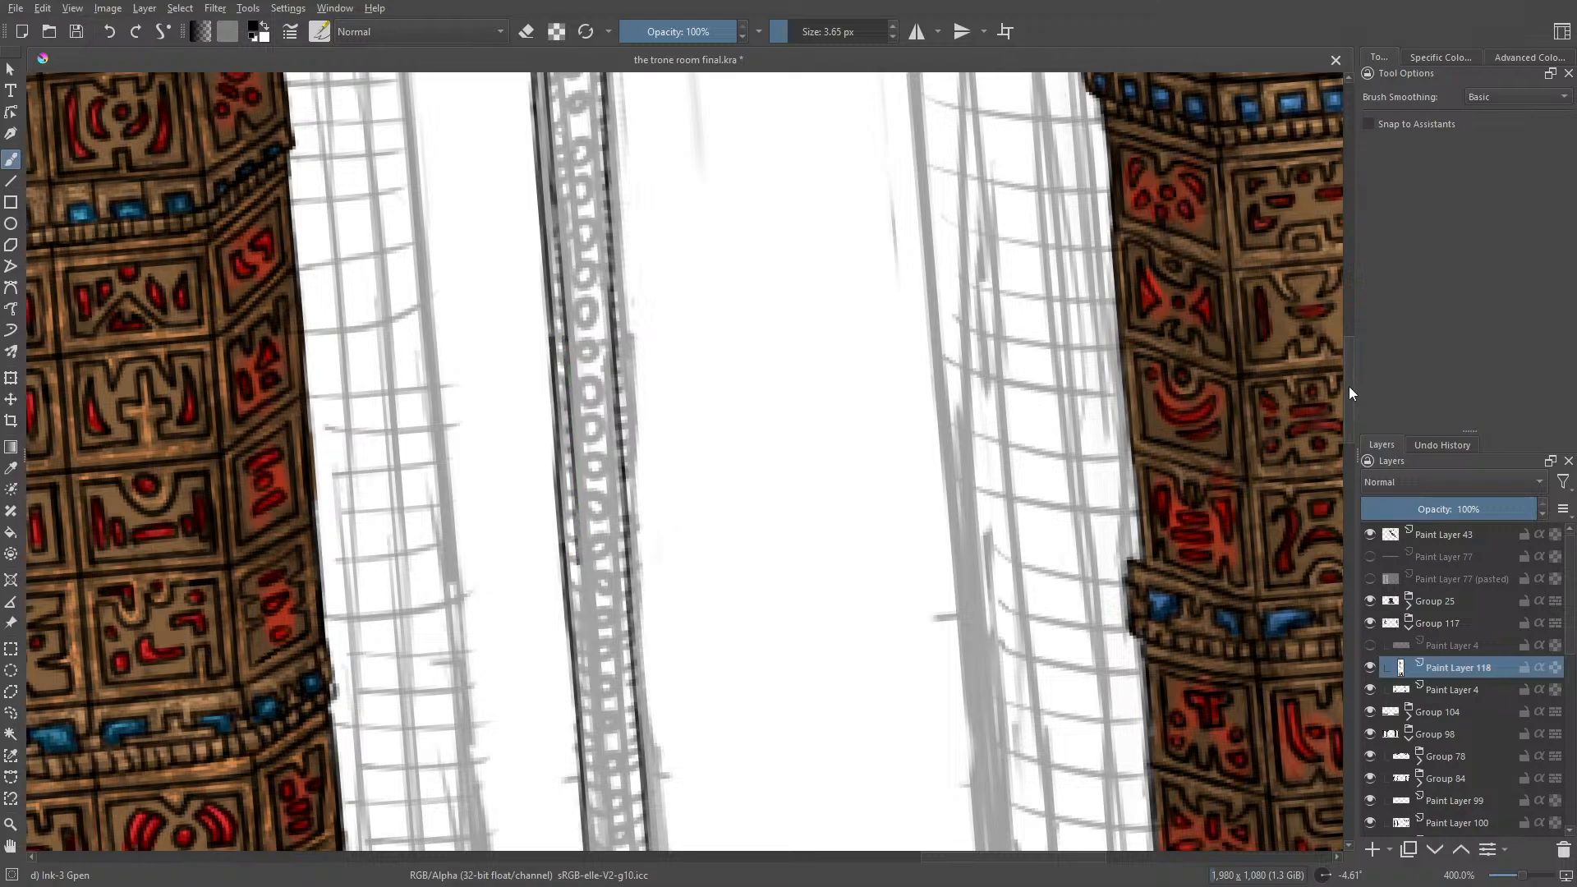
left_click_drag(1349, 386, 1362, 418)
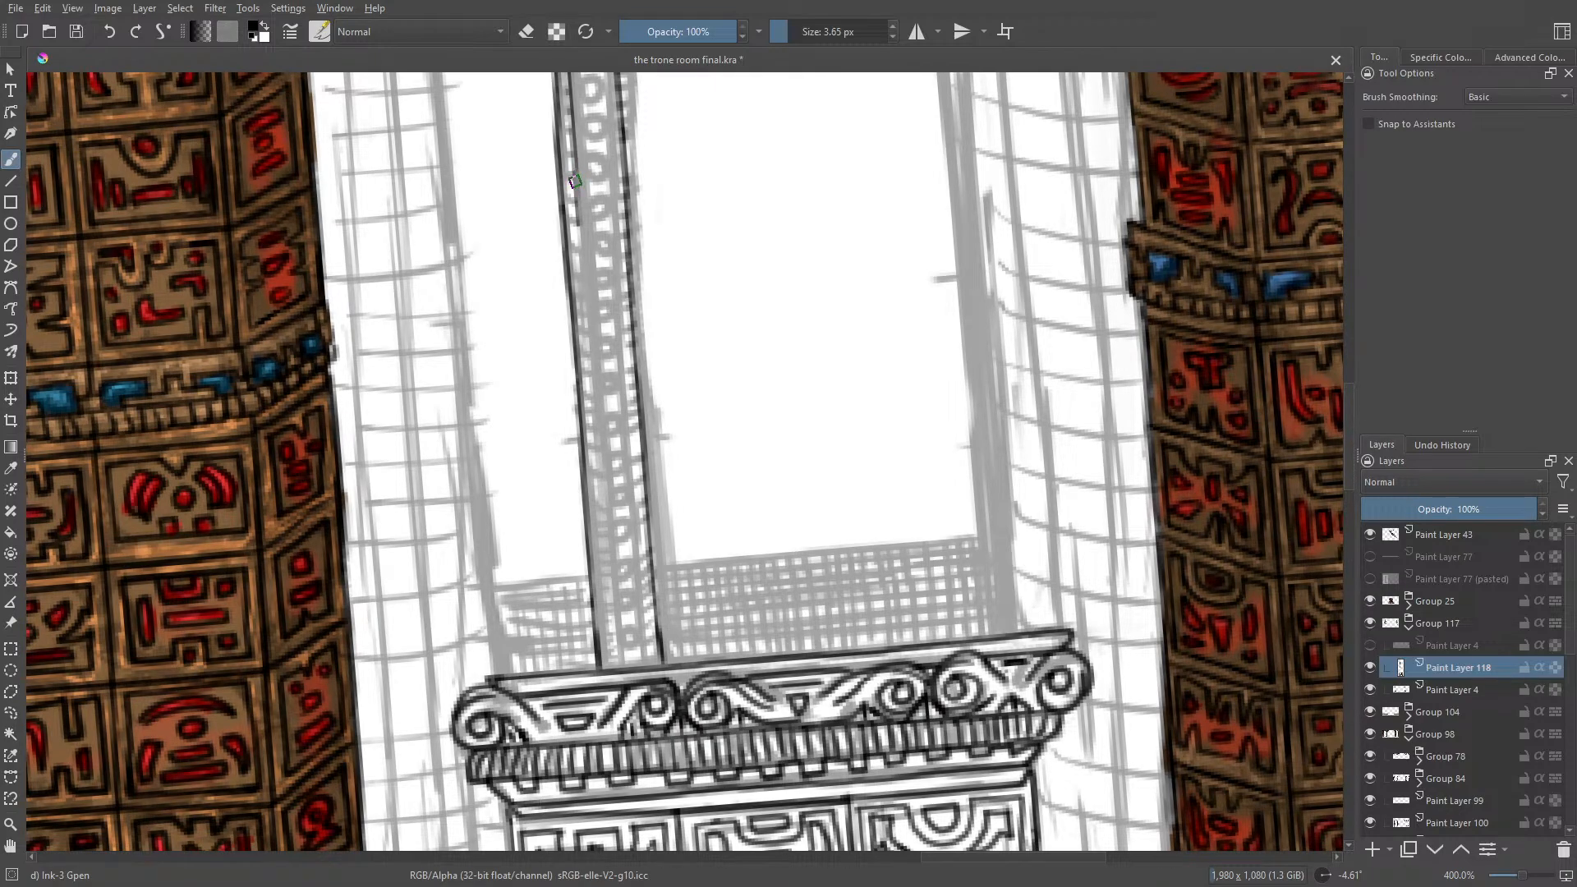
left_click_drag(576, 204, 619, 659)
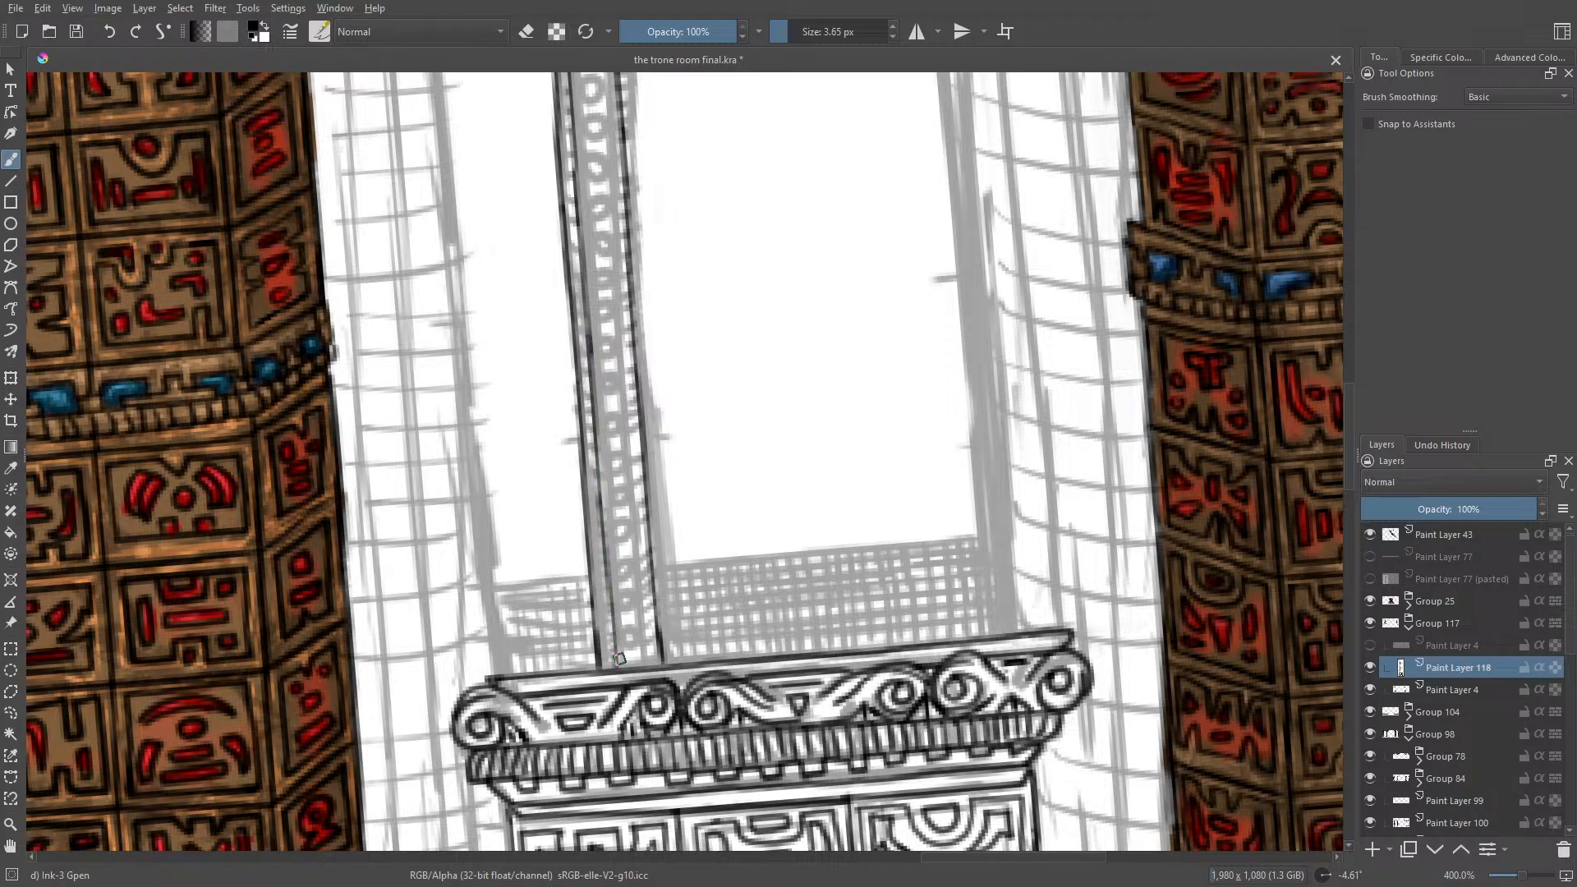
Step: Ink the post's right inner edge parallel to the outer one, from the slanted top down to the scrolled ledge
left_click_drag(1352, 451, 1358, 290)
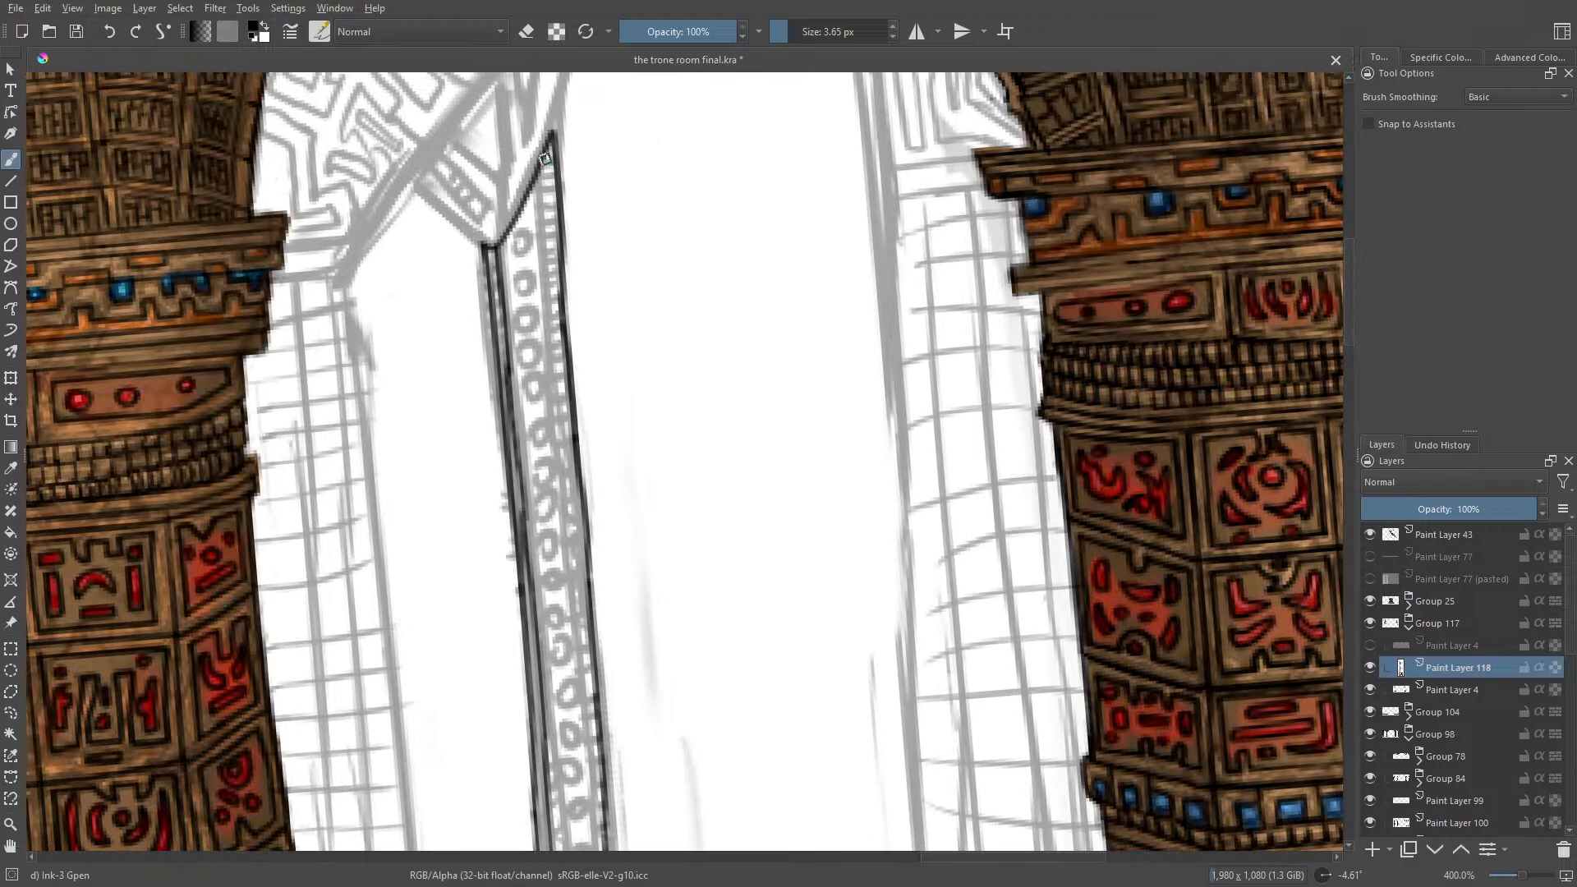
left_click_drag(542, 162, 584, 600)
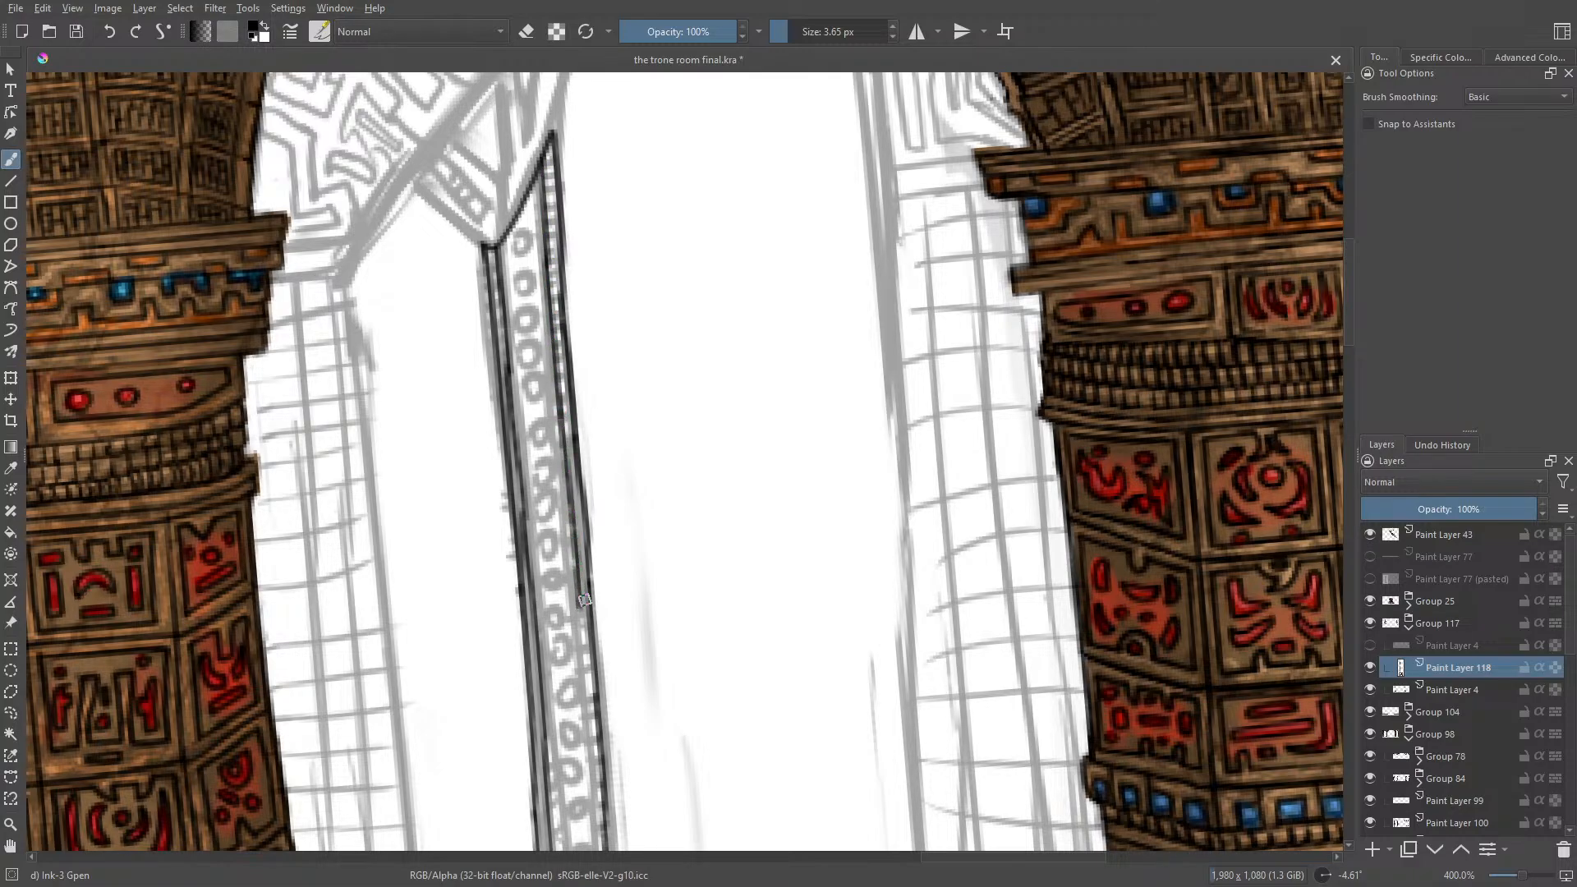
left_click_drag(1355, 334, 1360, 362)
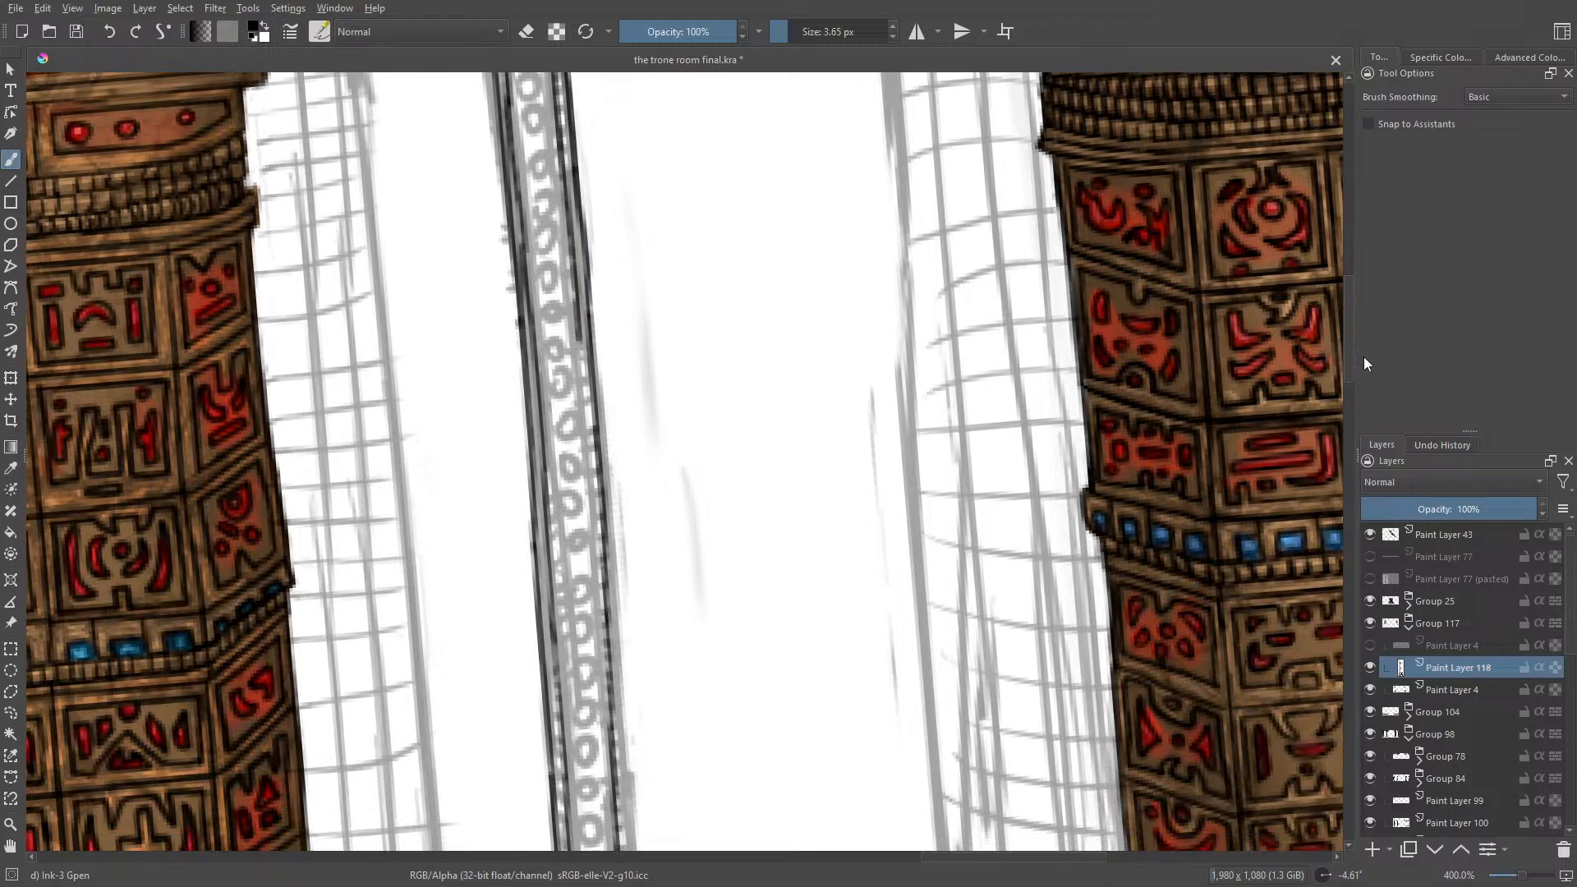
left_click_drag(575, 331, 605, 582)
left_click_drag(1348, 341, 1363, 393)
left_click_drag(602, 94, 624, 475)
scroll(1352, 440, "down", 3)
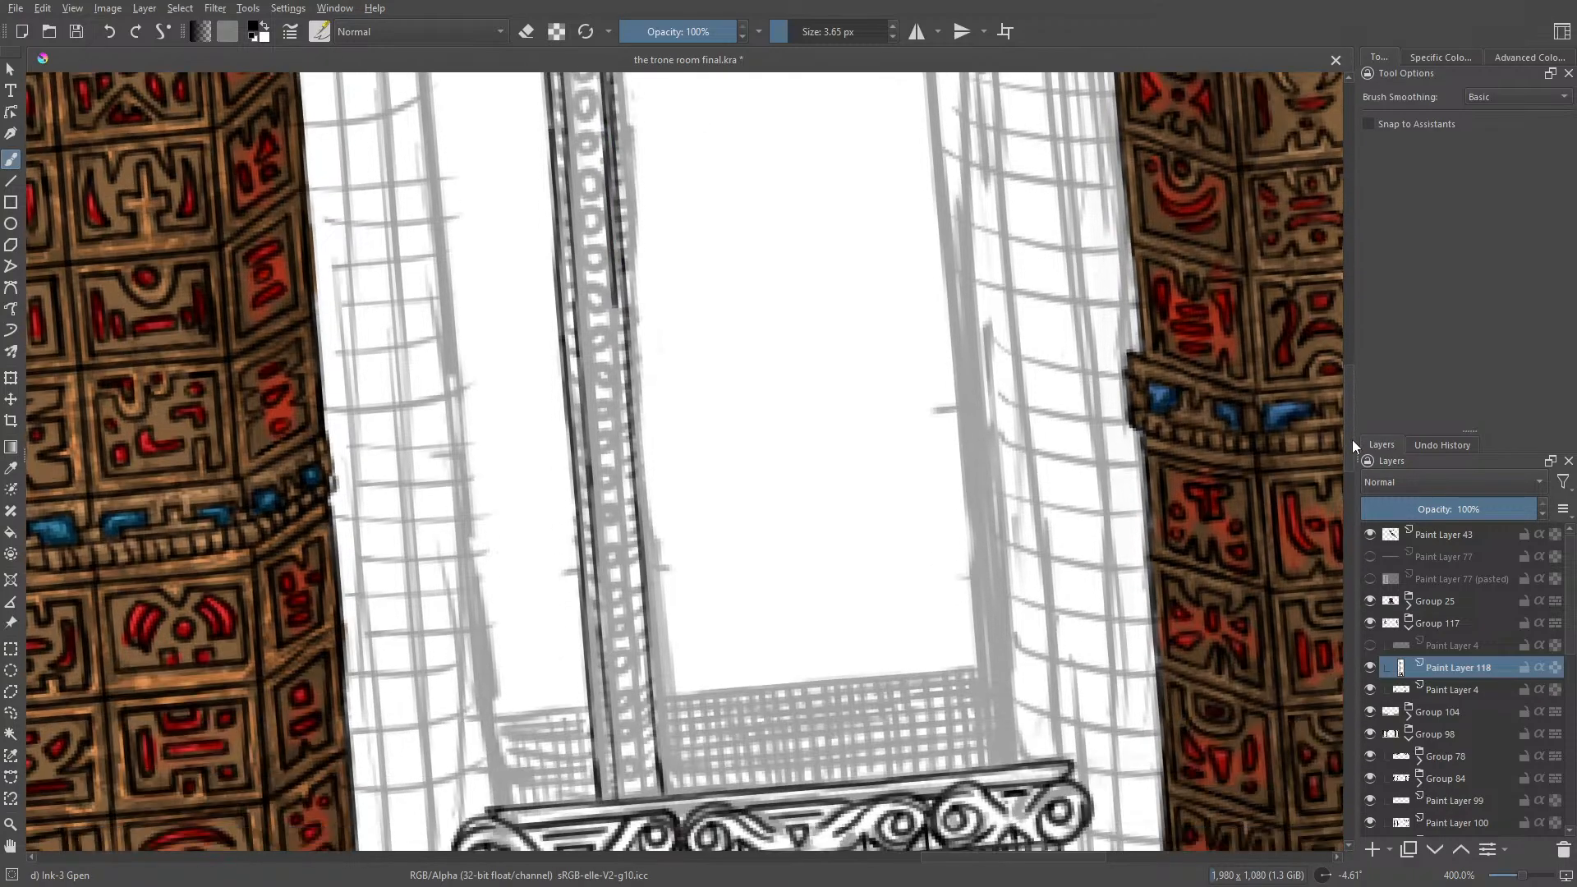
left_click_drag(608, 212, 649, 706)
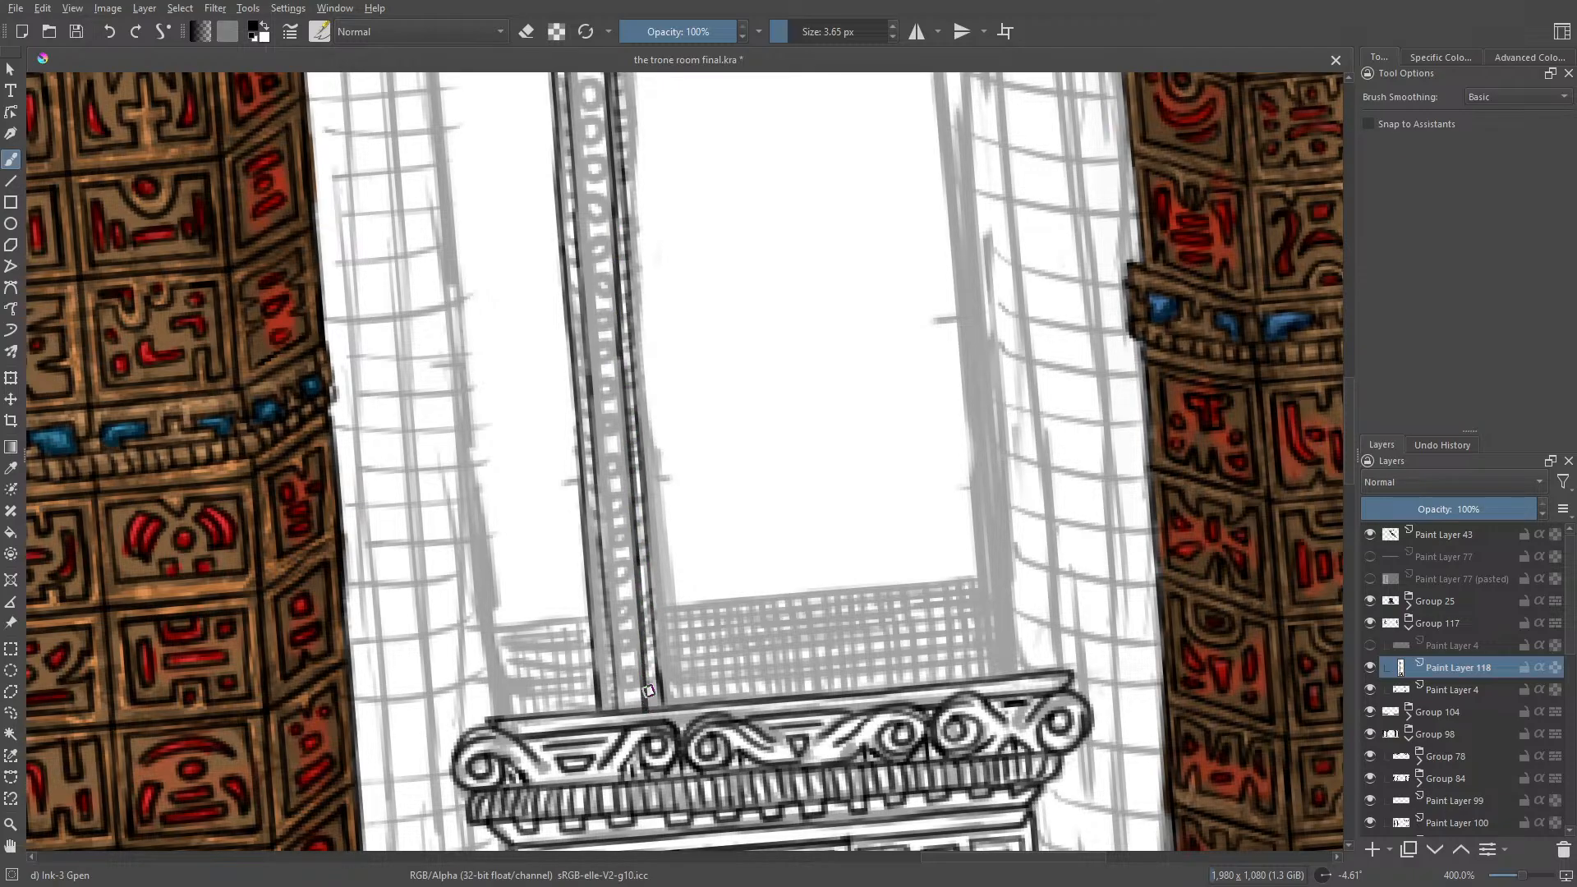
Step: Clean up the ink along the post's left outer edge with the Eraser Circle brush at 7.52 px
left_click_drag(1524, 877, 1512, 885)
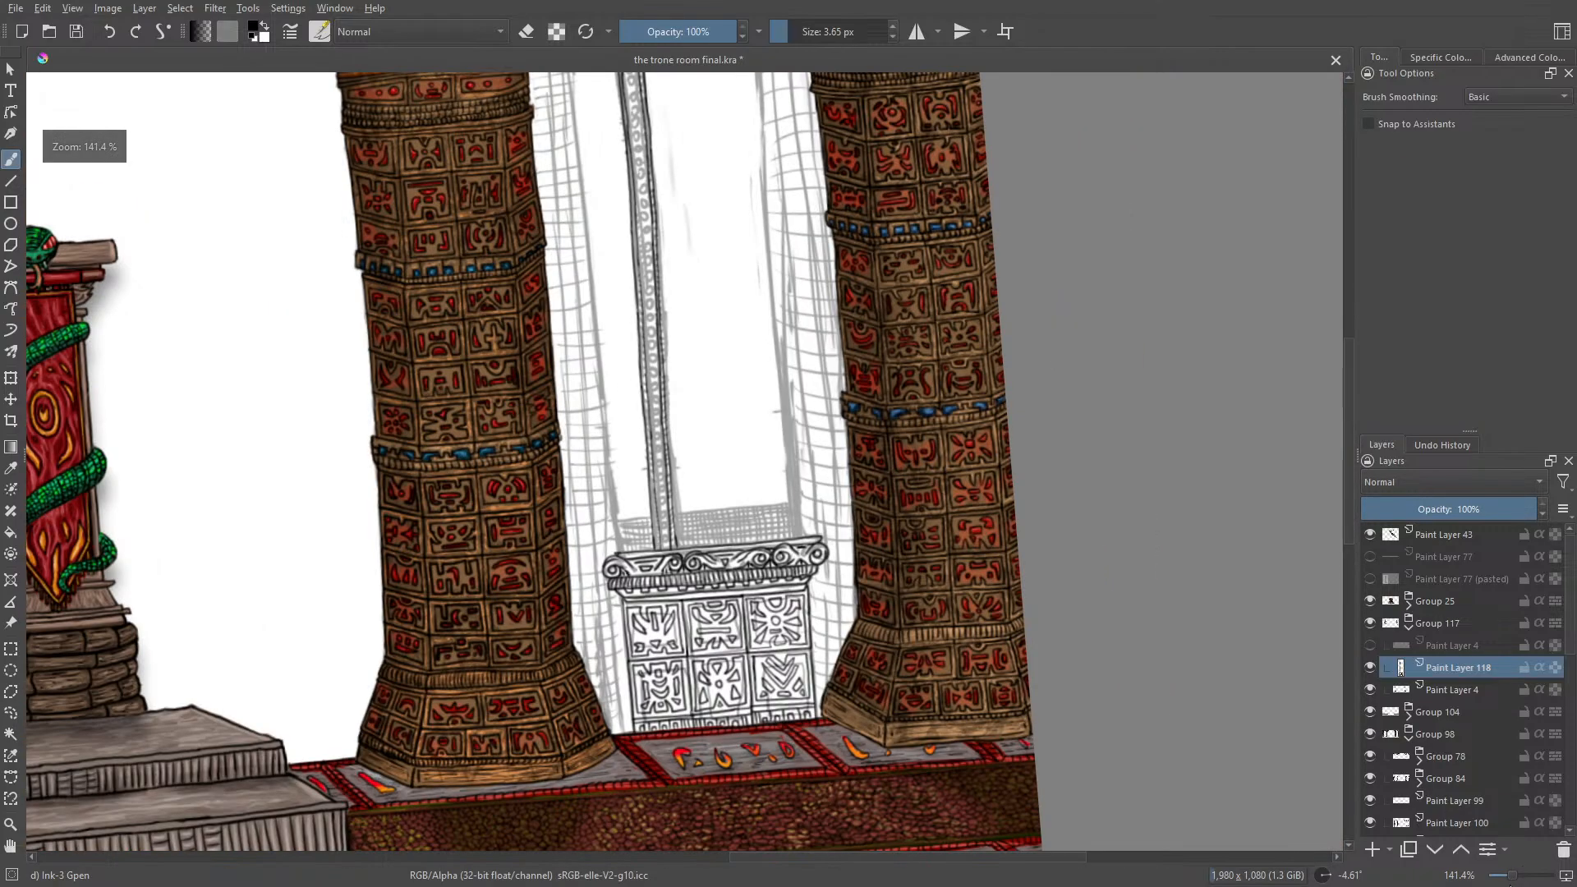
left_click_drag(1347, 511, 1353, 445)
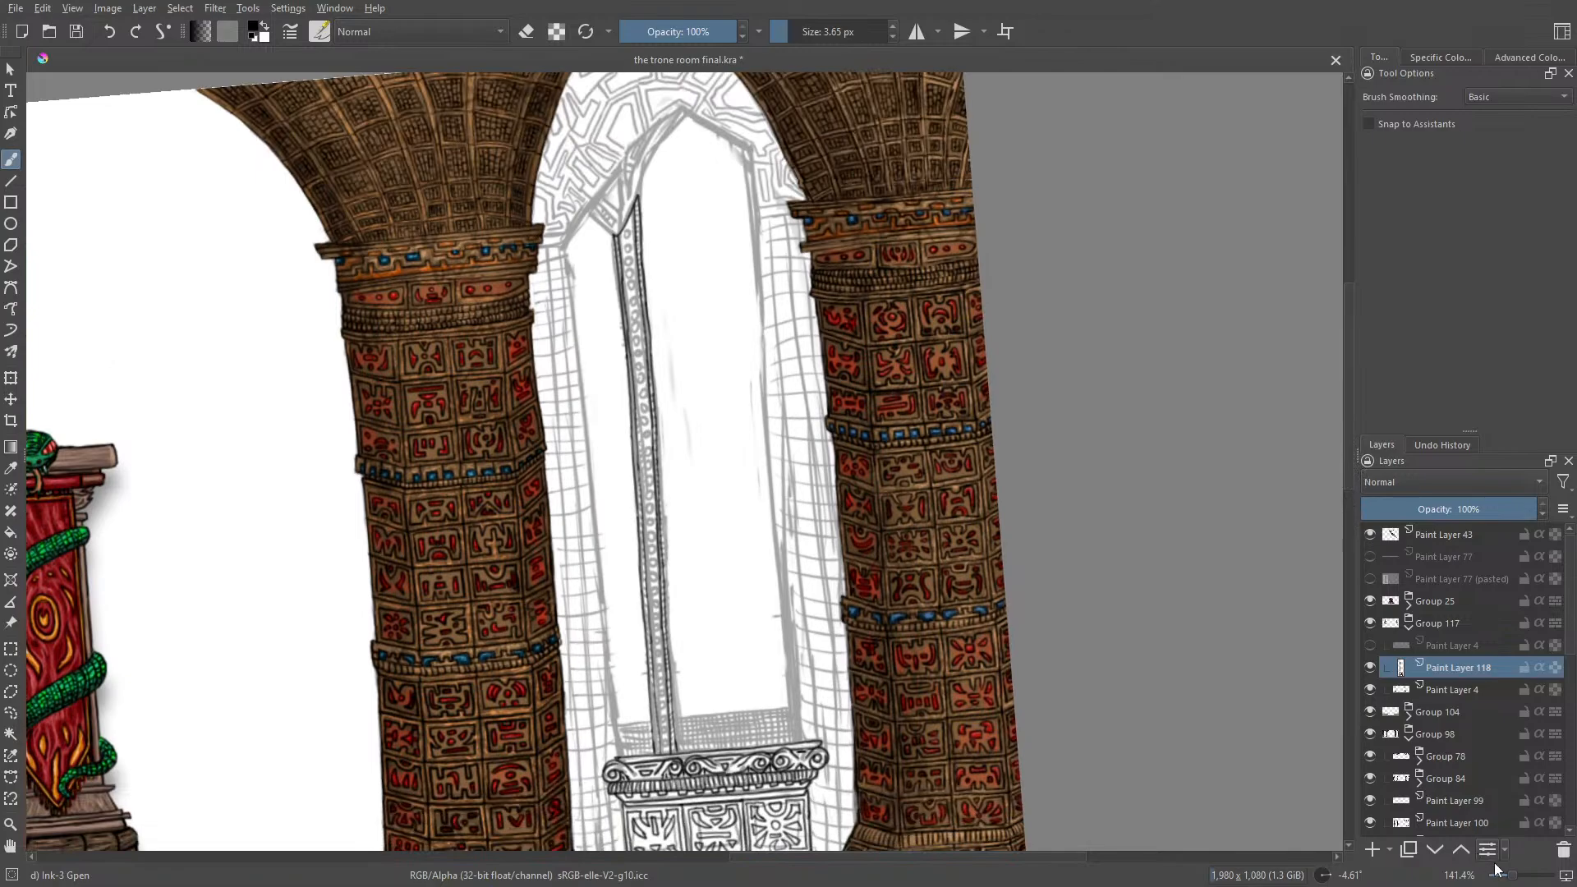
left_click_drag(1512, 875, 1522, 872)
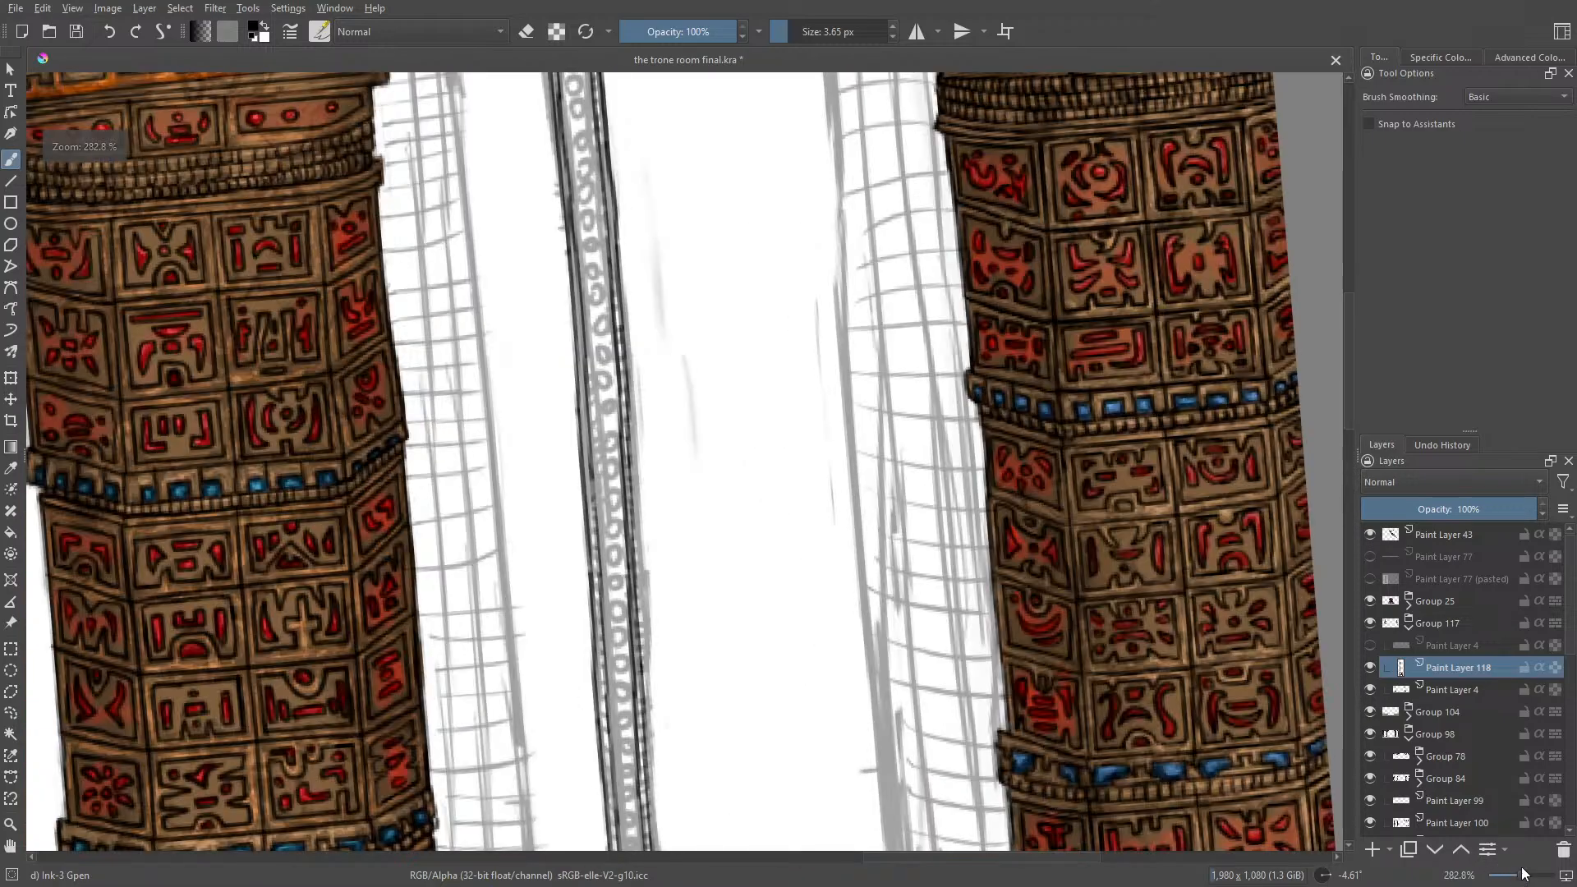
key("e")
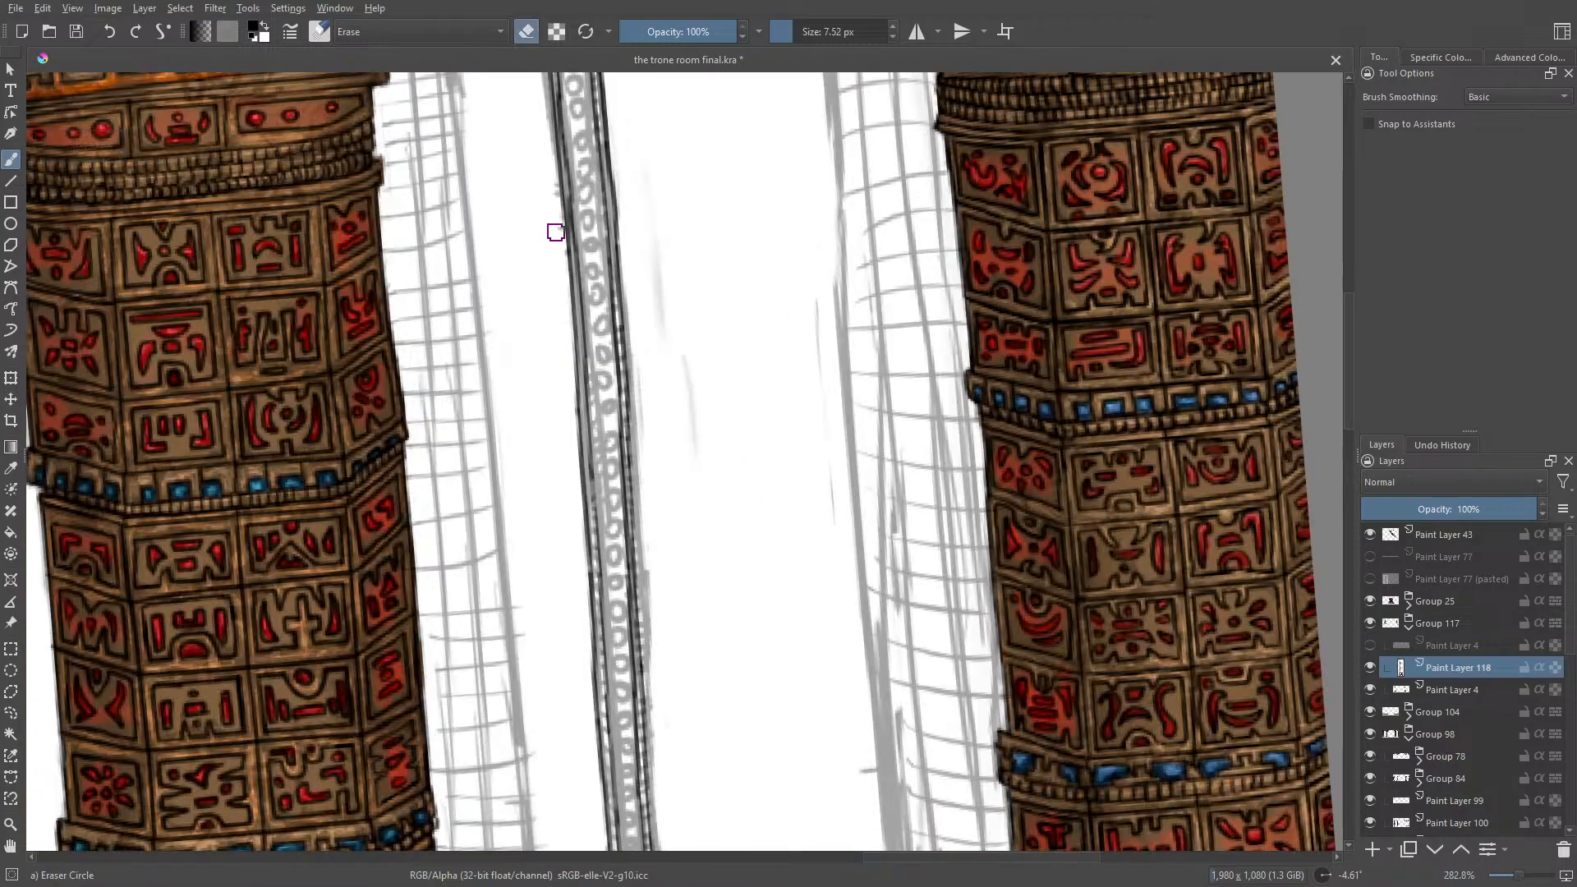
mouse_move(1515, 879)
left_mouse_down()
mouse_move(1499, 880)
mouse_move(1513, 881)
left_mouse_up()
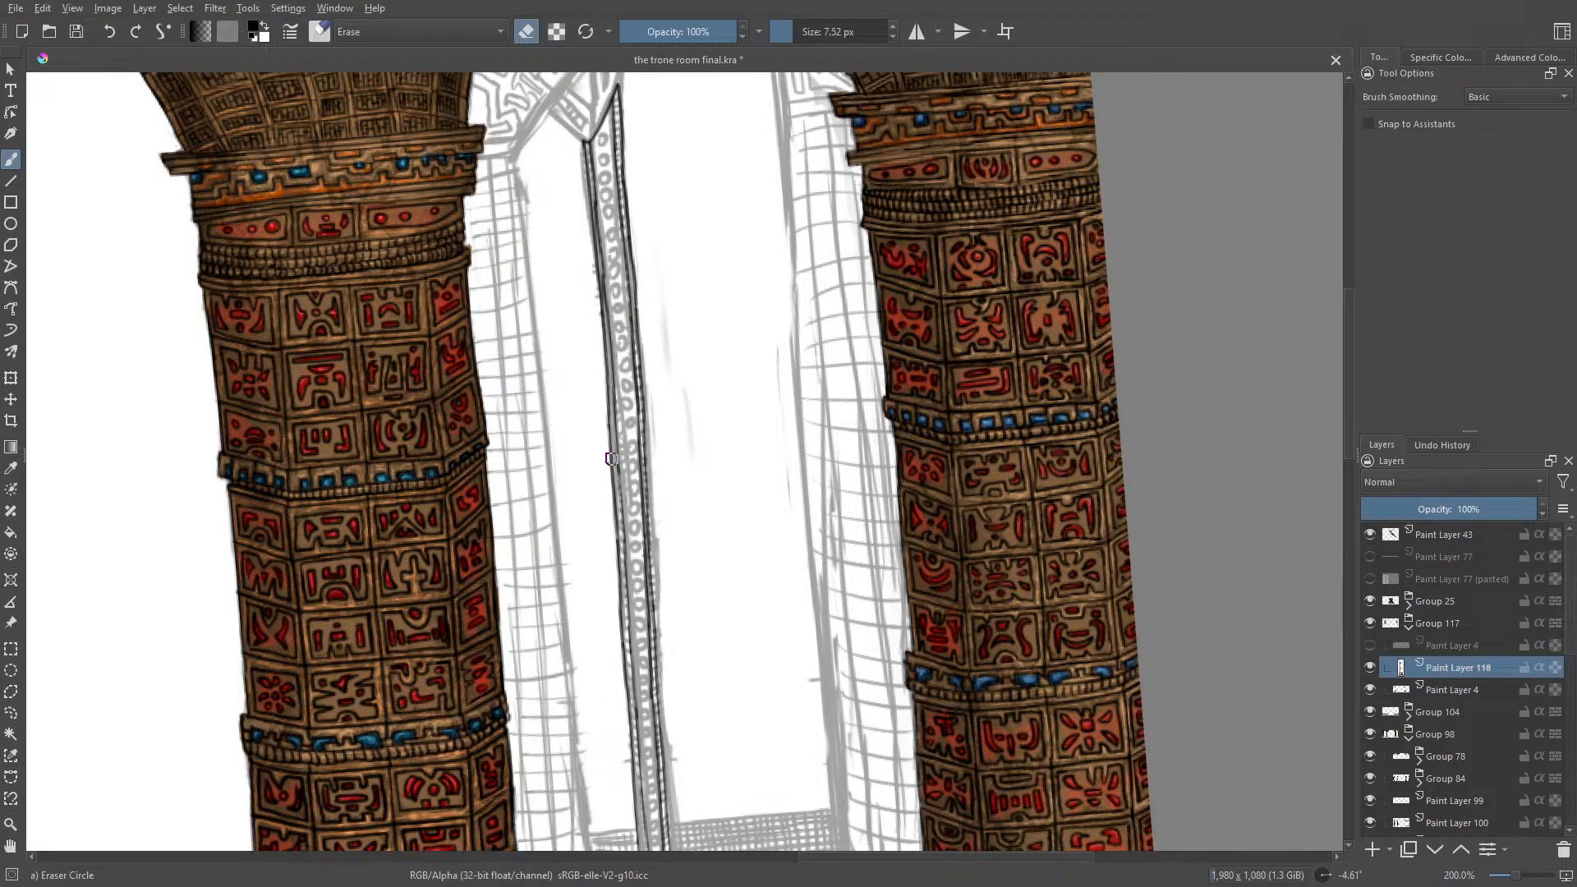
key("e")
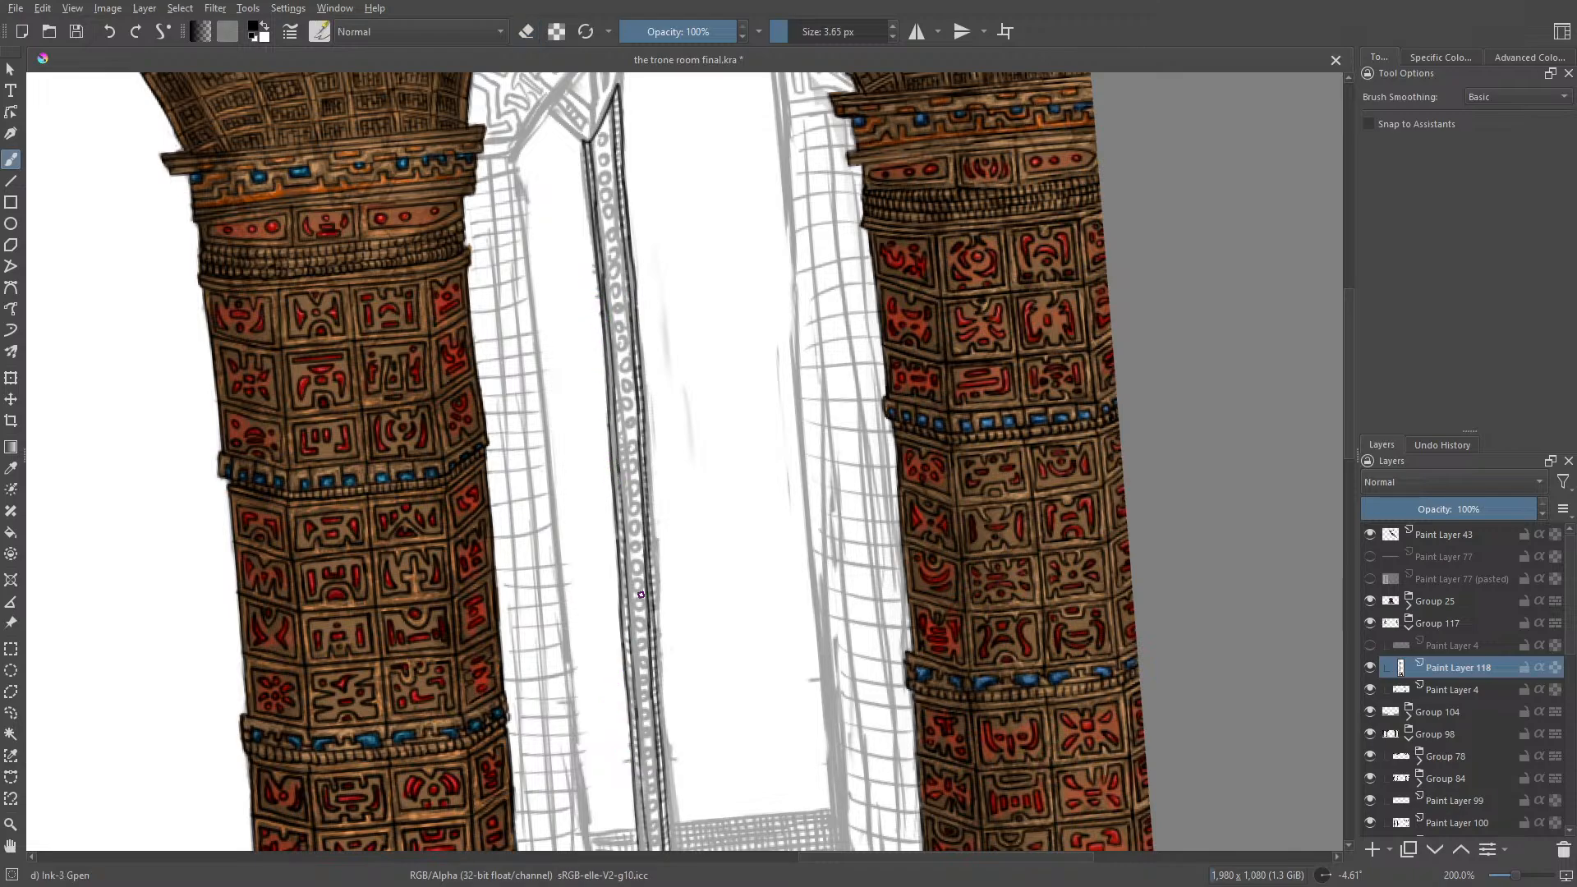
Step: Check the ink by hiding and reshowing the Paint Layer 4 sketch, and rework the middle of the post's left outer edge with eraser and pen
left_click(1371, 690)
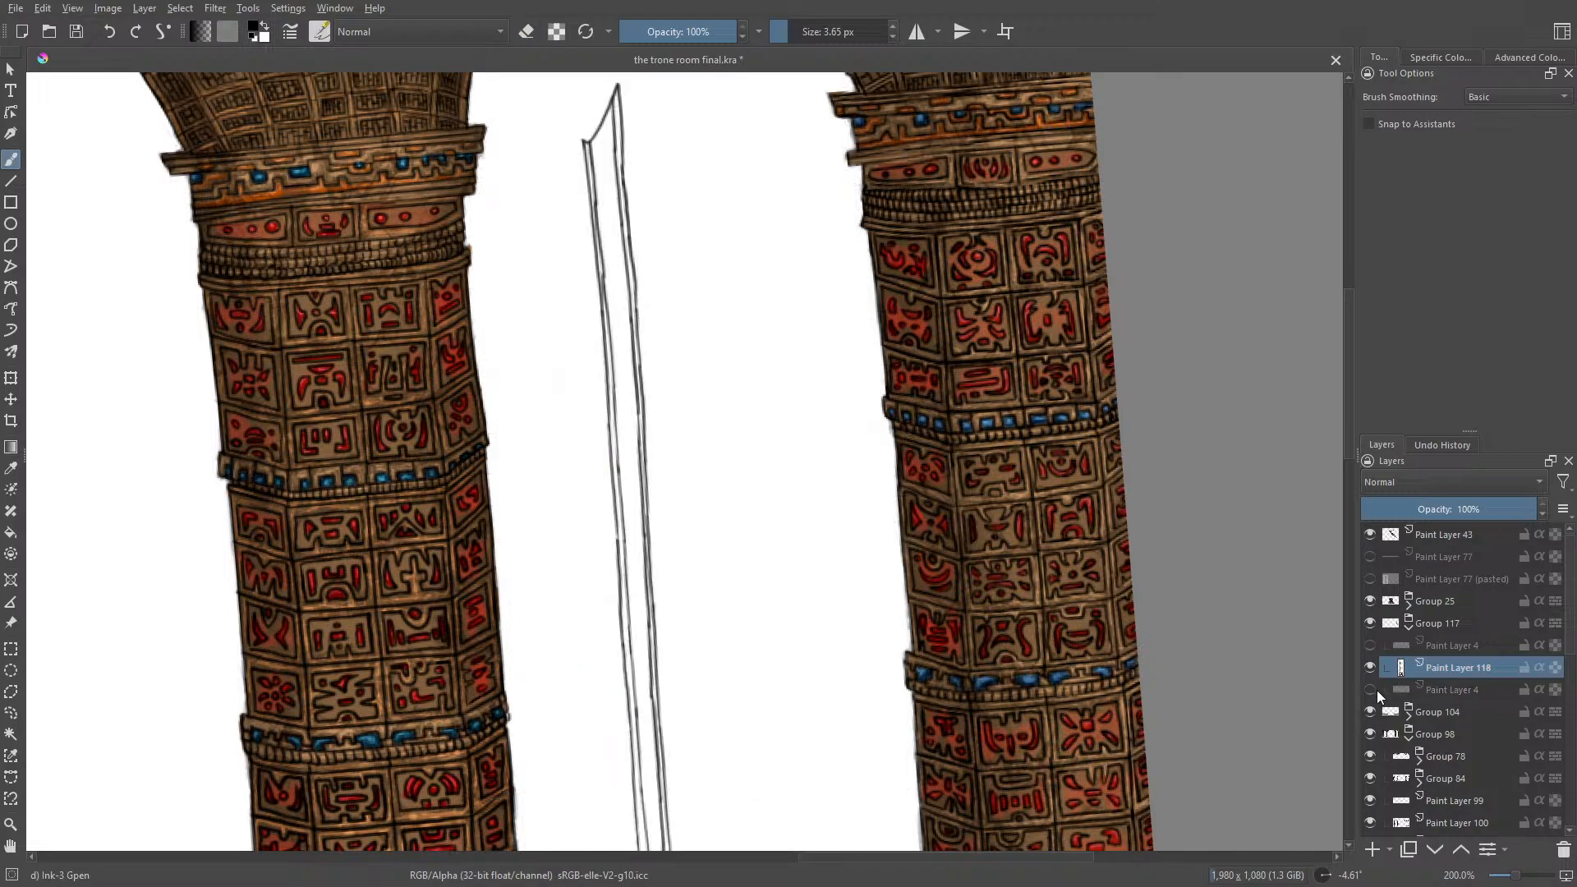
left_click(1372, 691)
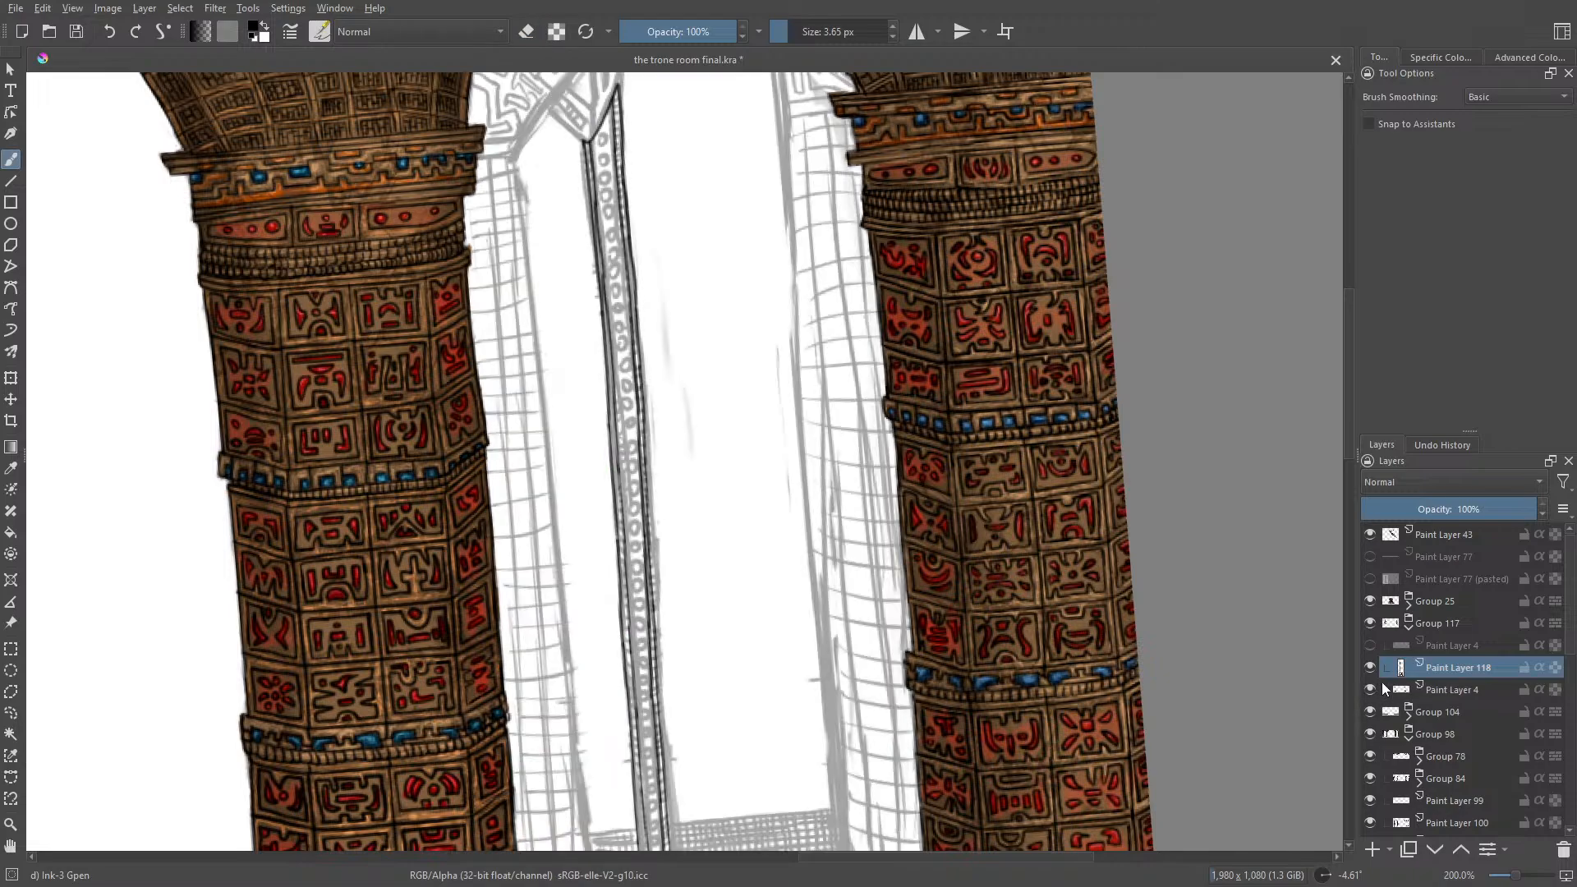
key("e")
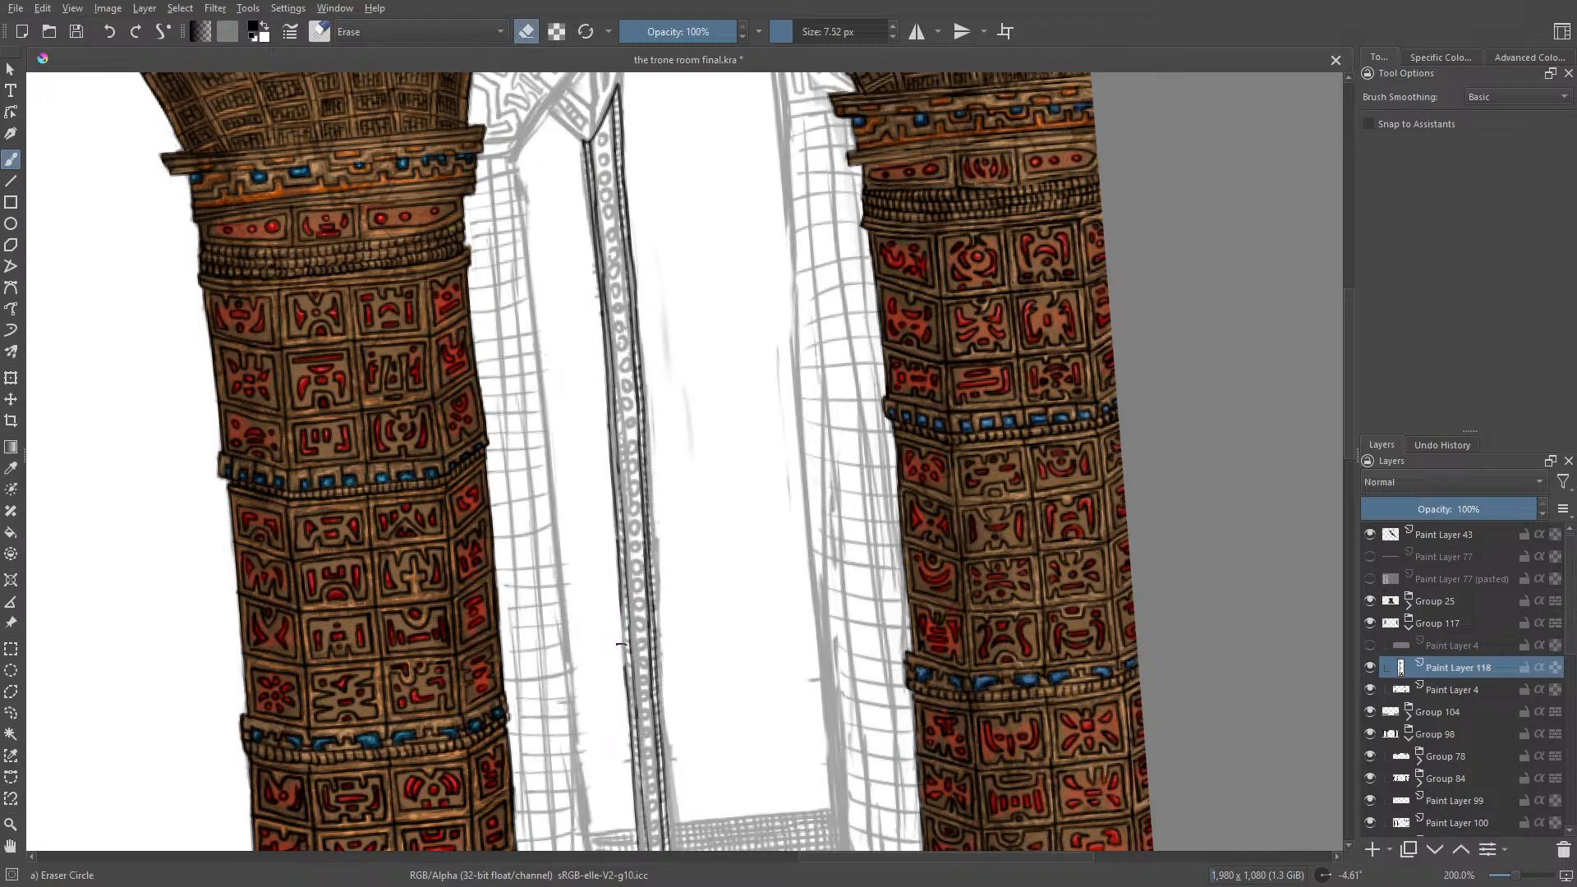
key("e")
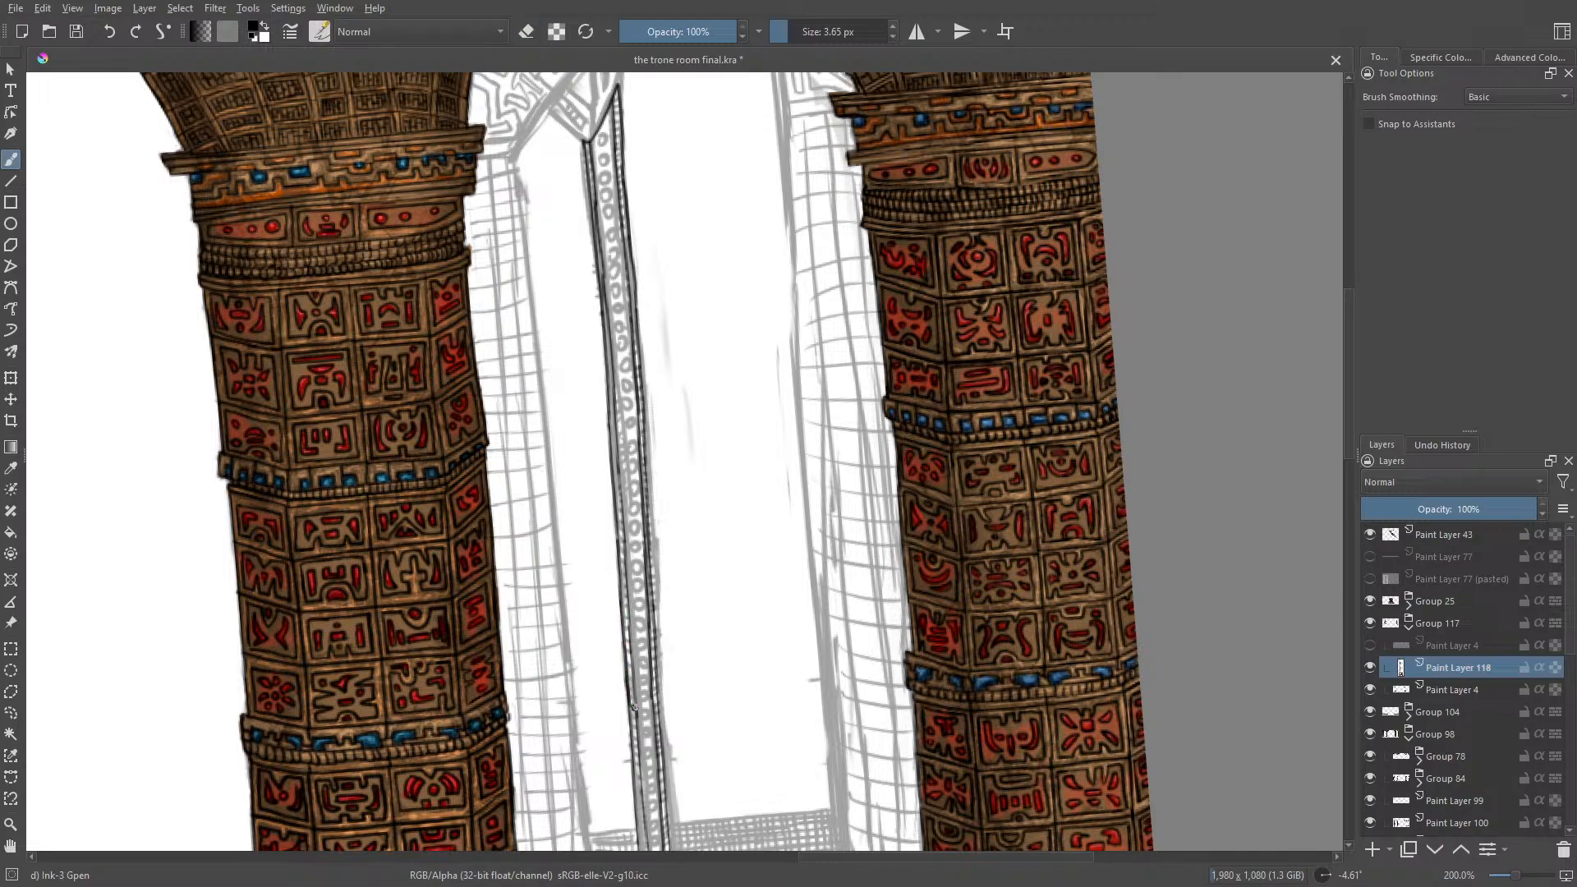
key("e")
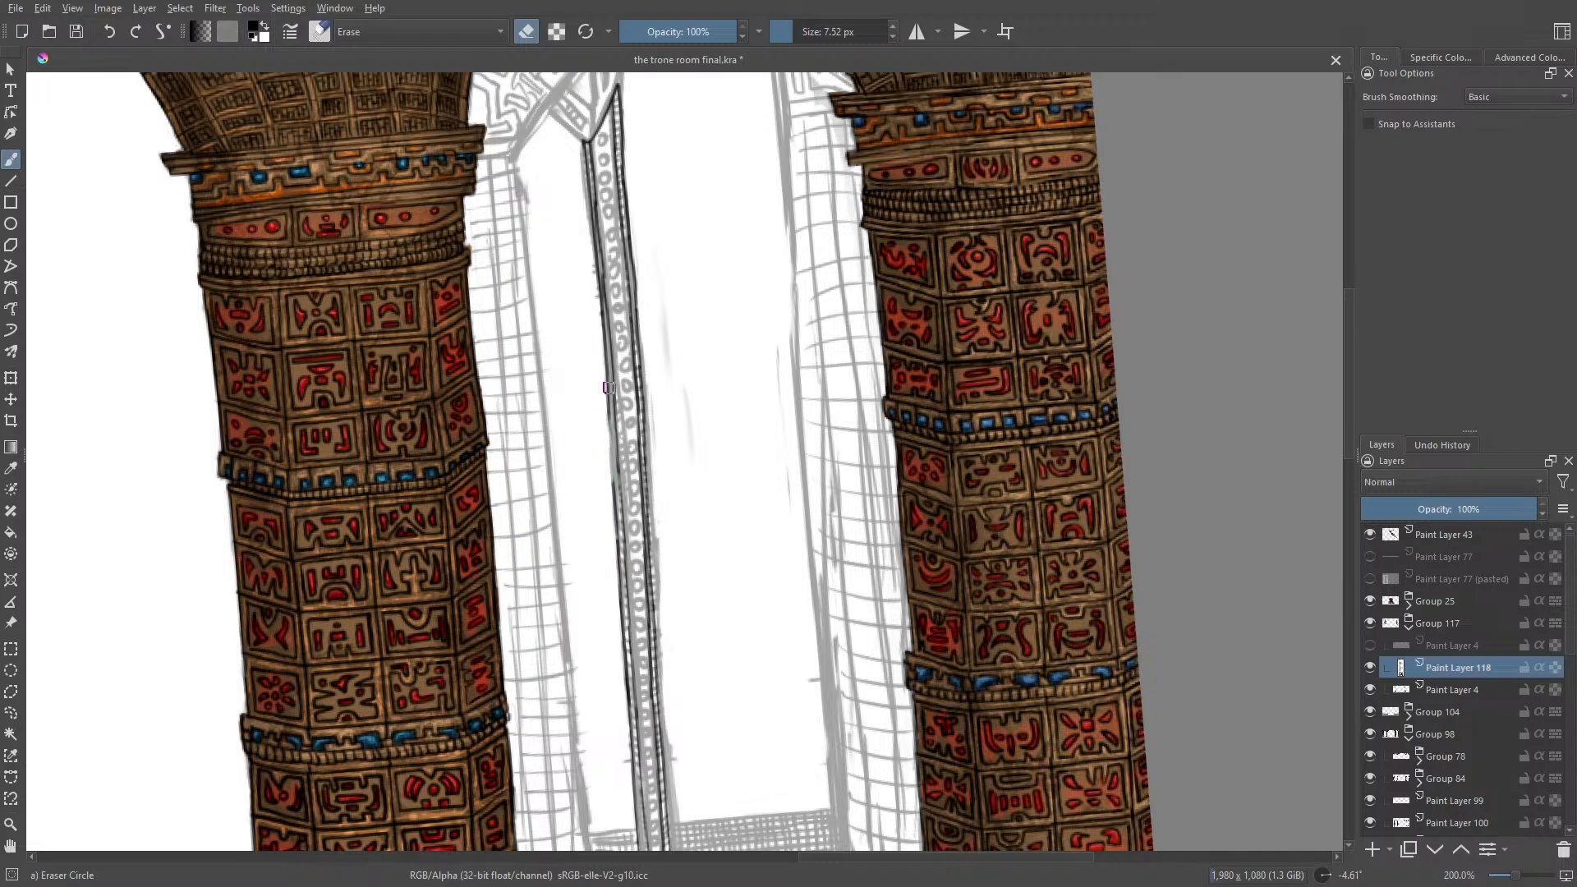
key("e")
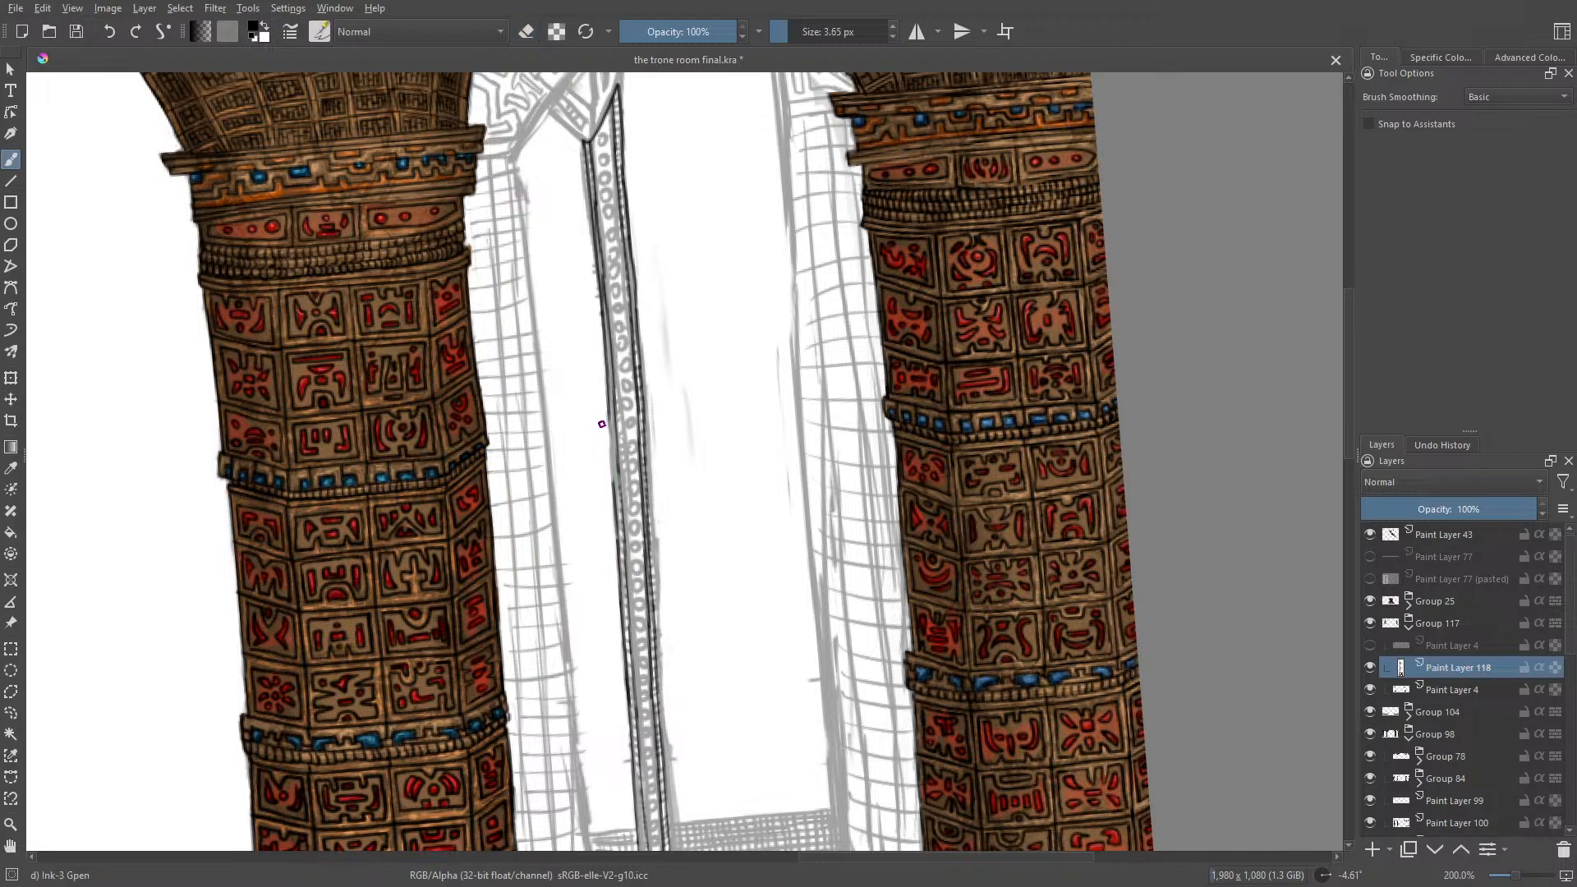
left_click_drag(609, 436, 615, 502)
left_click(111, 33)
left_click_drag(613, 474, 609, 416)
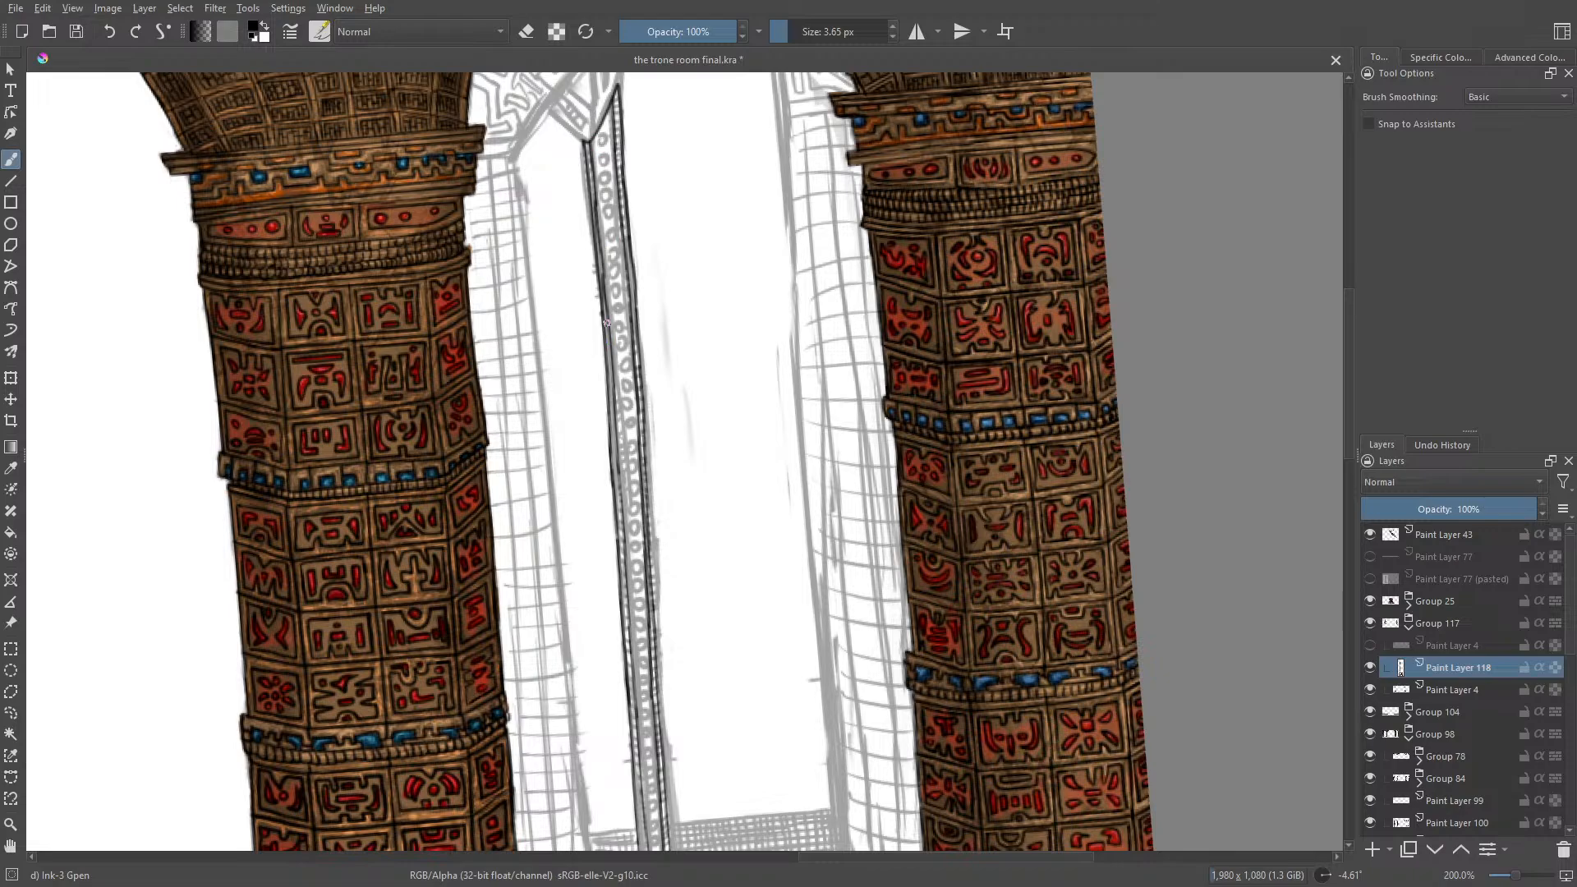
Step: Finish touching up the central post's edge lines with eraser and pen, and save the document
key("e")
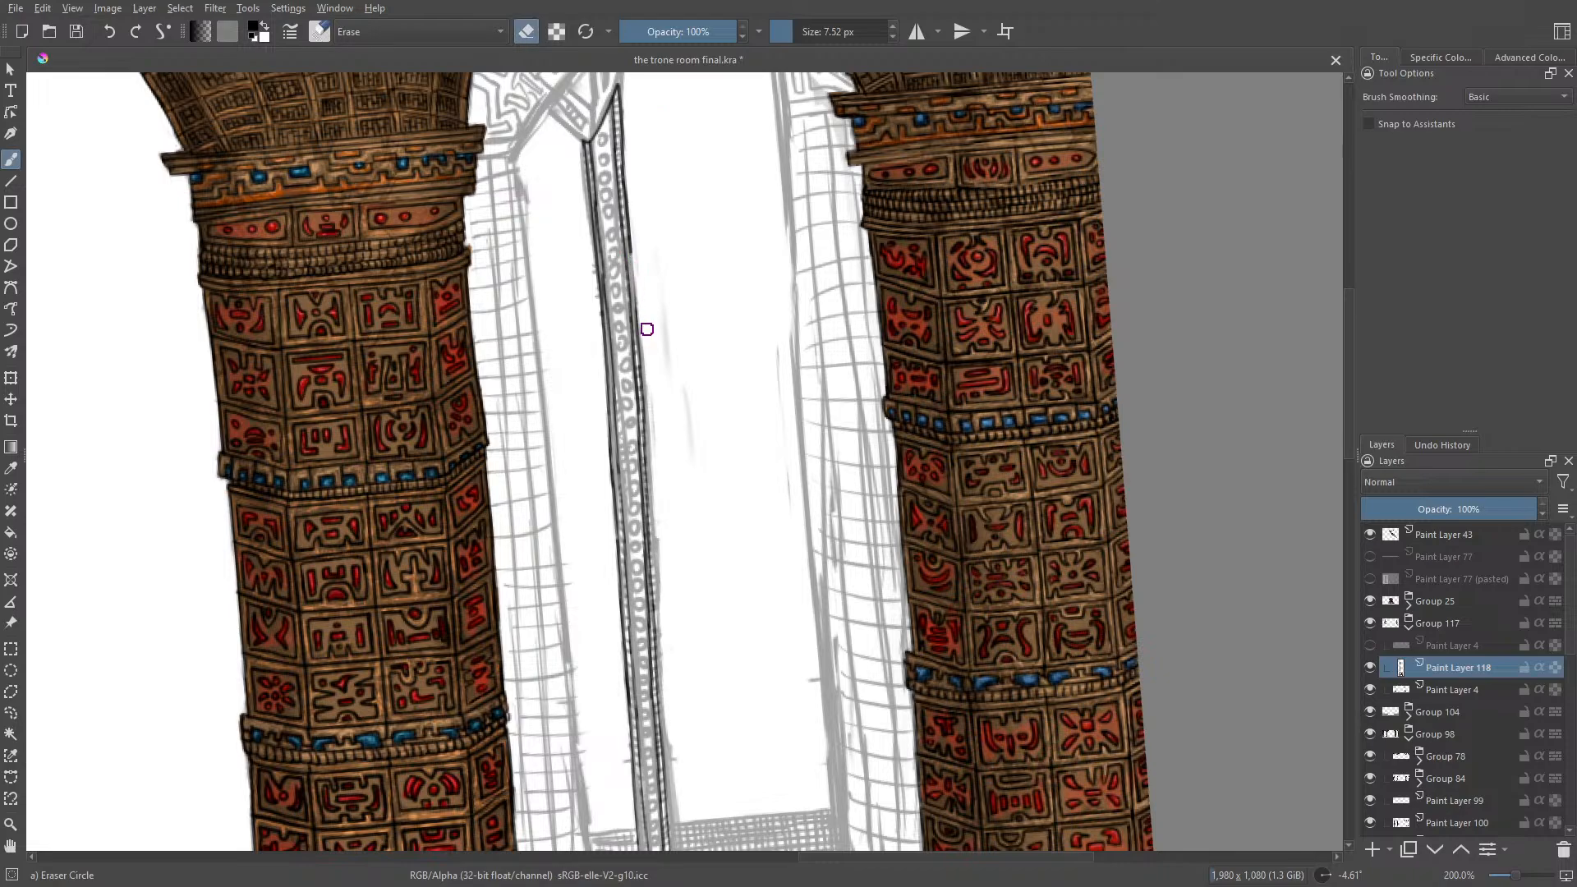
key("e")
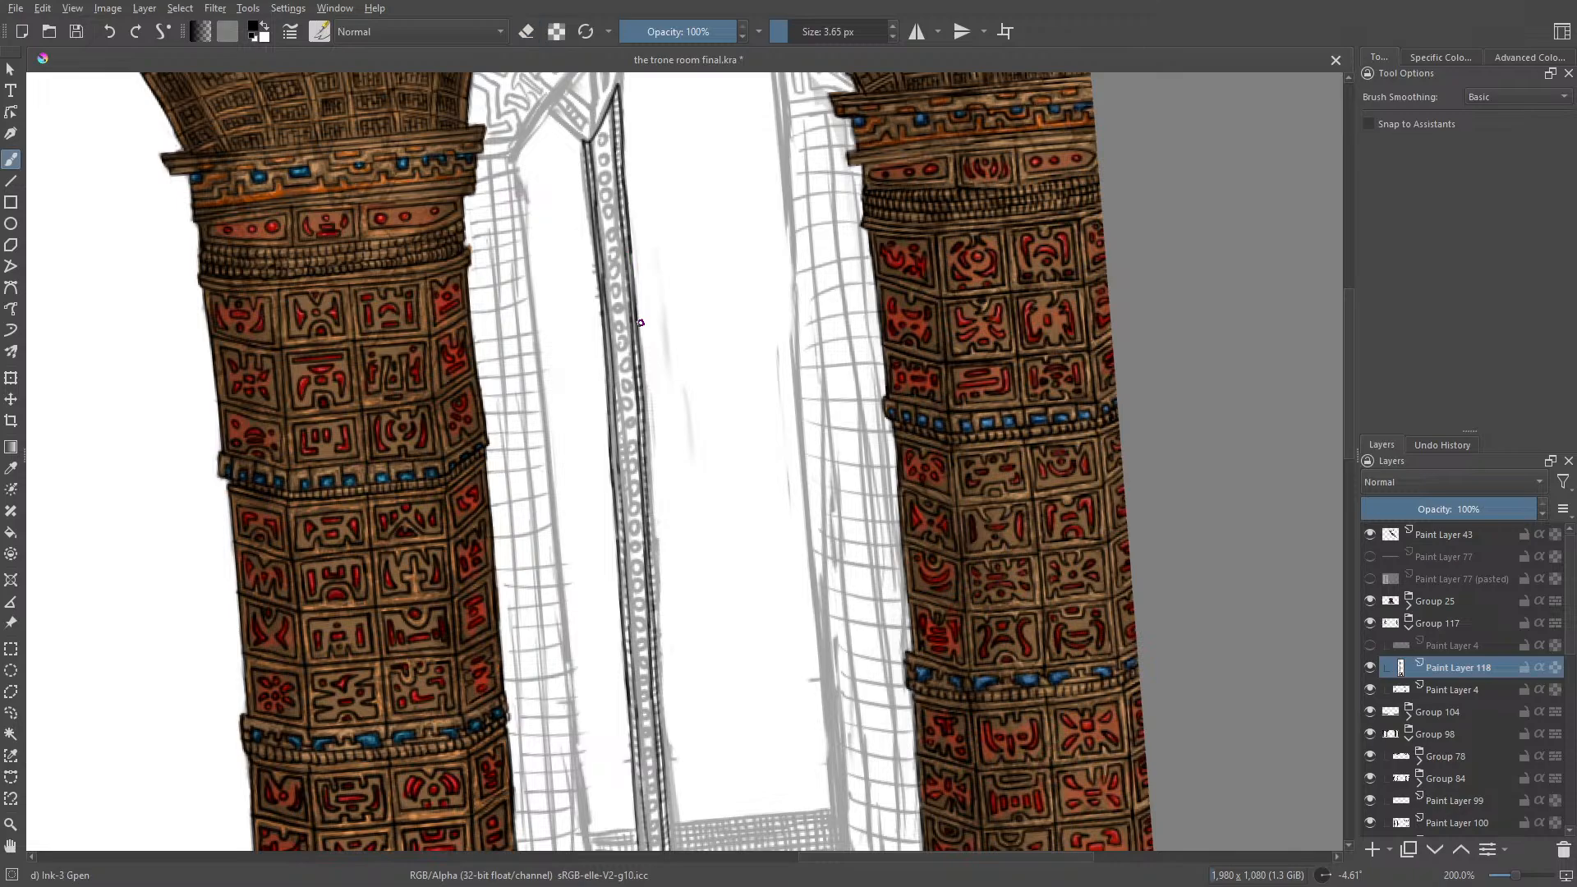
left_click_drag(1347, 441, 1353, 386)
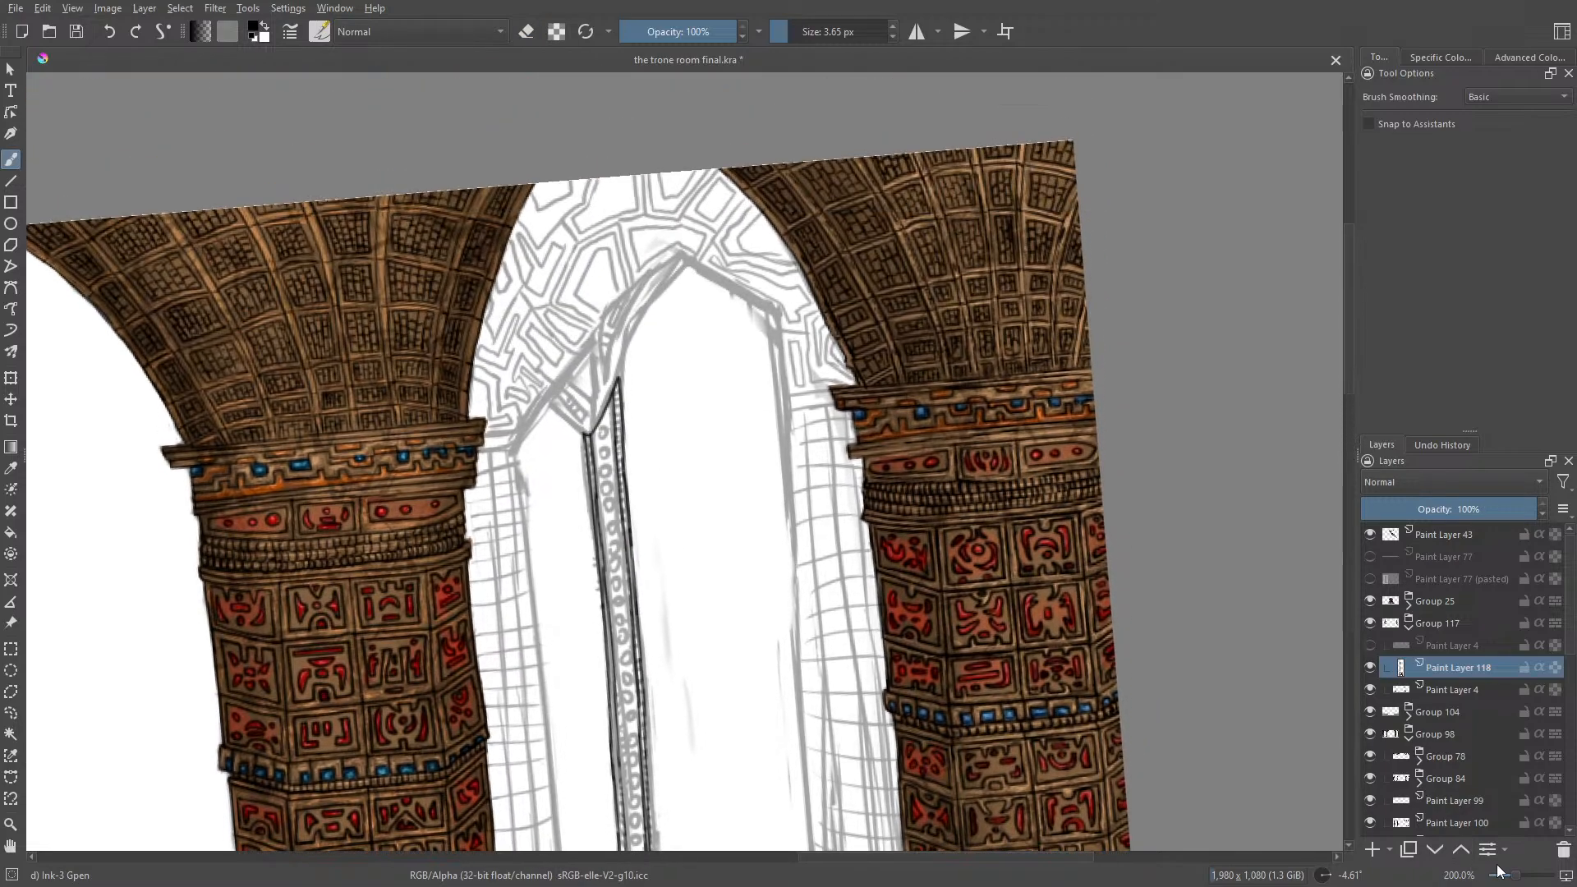
left_click_drag(1519, 877, 1530, 877)
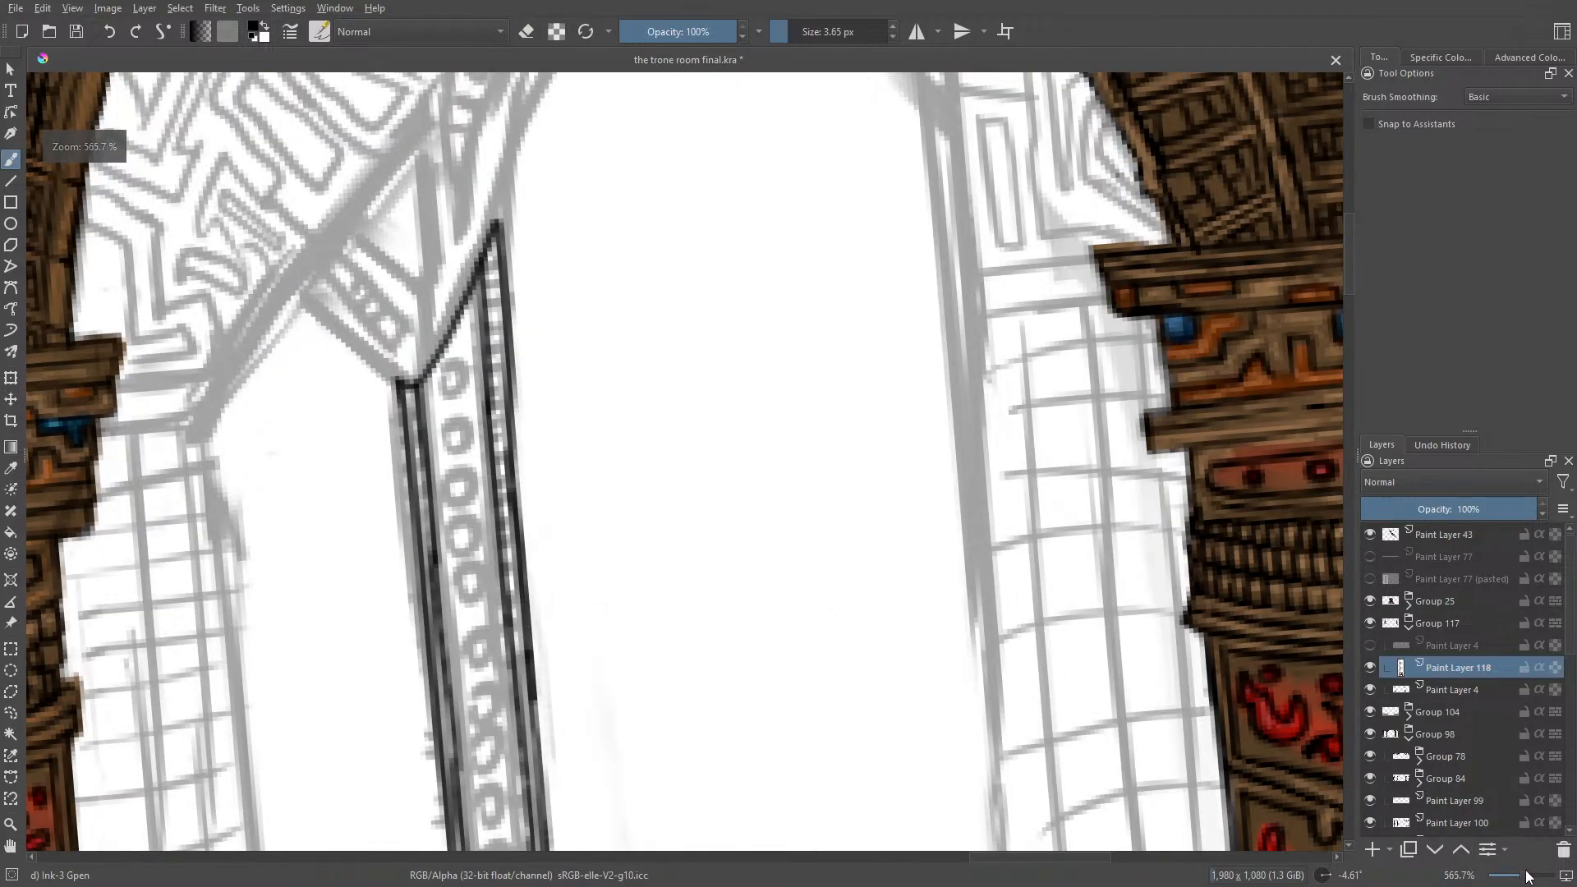
left_click(75, 33)
key("ctrl+s")
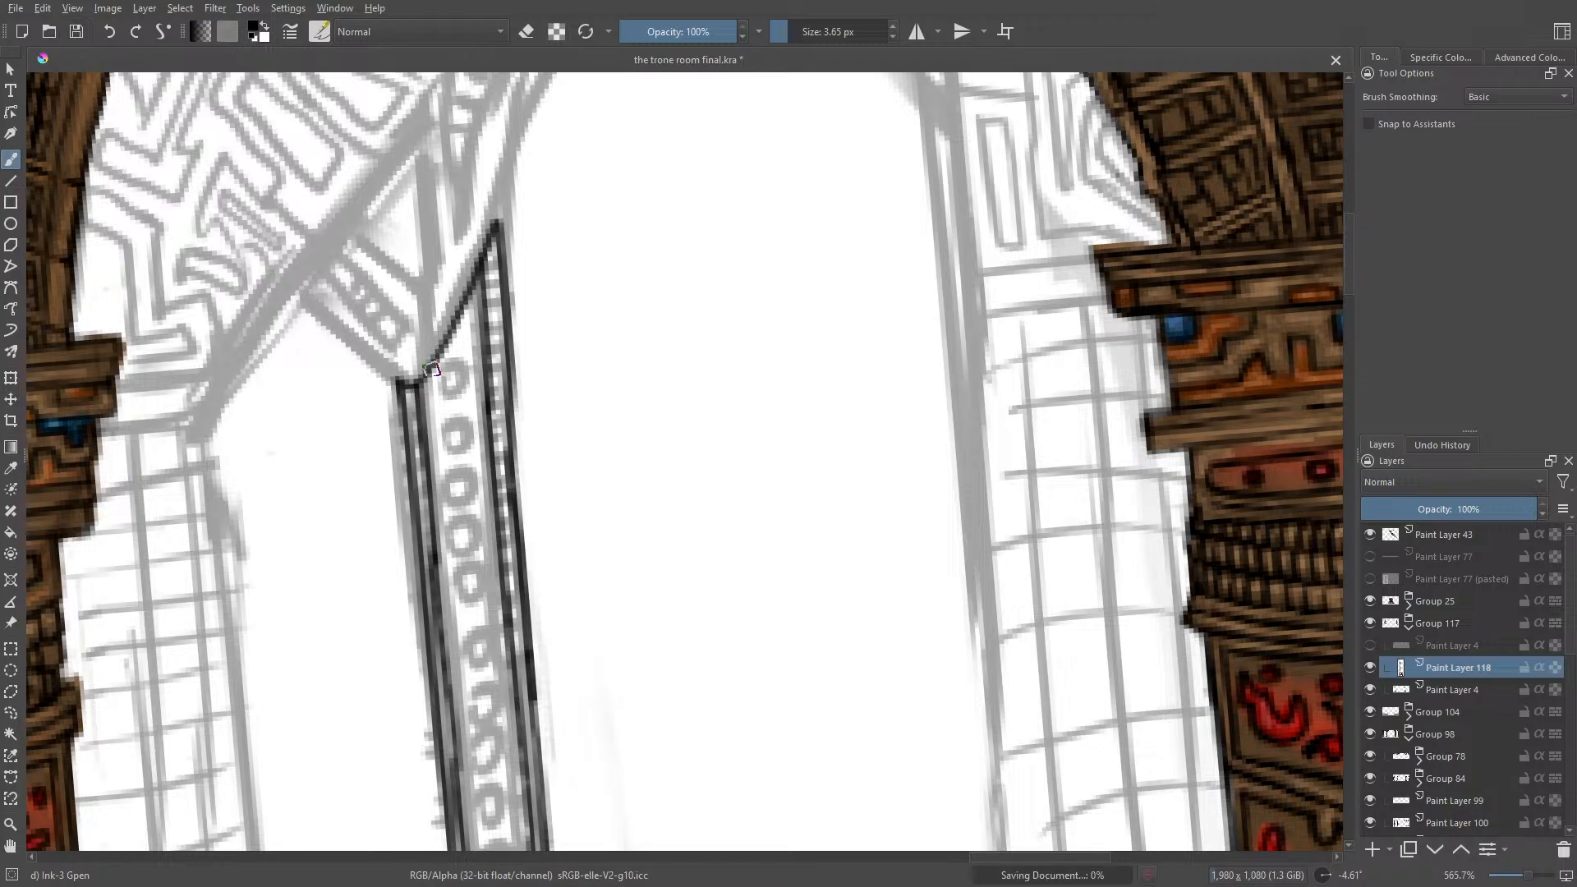
Step: Ink five small rings down the inside of the post from its slanted top, each joined to both inner edges by horizontal bars
mouse_move(460, 379)
left_mouse_down()
mouse_move(443, 411)
mouse_move(451, 379)
left_mouse_up()
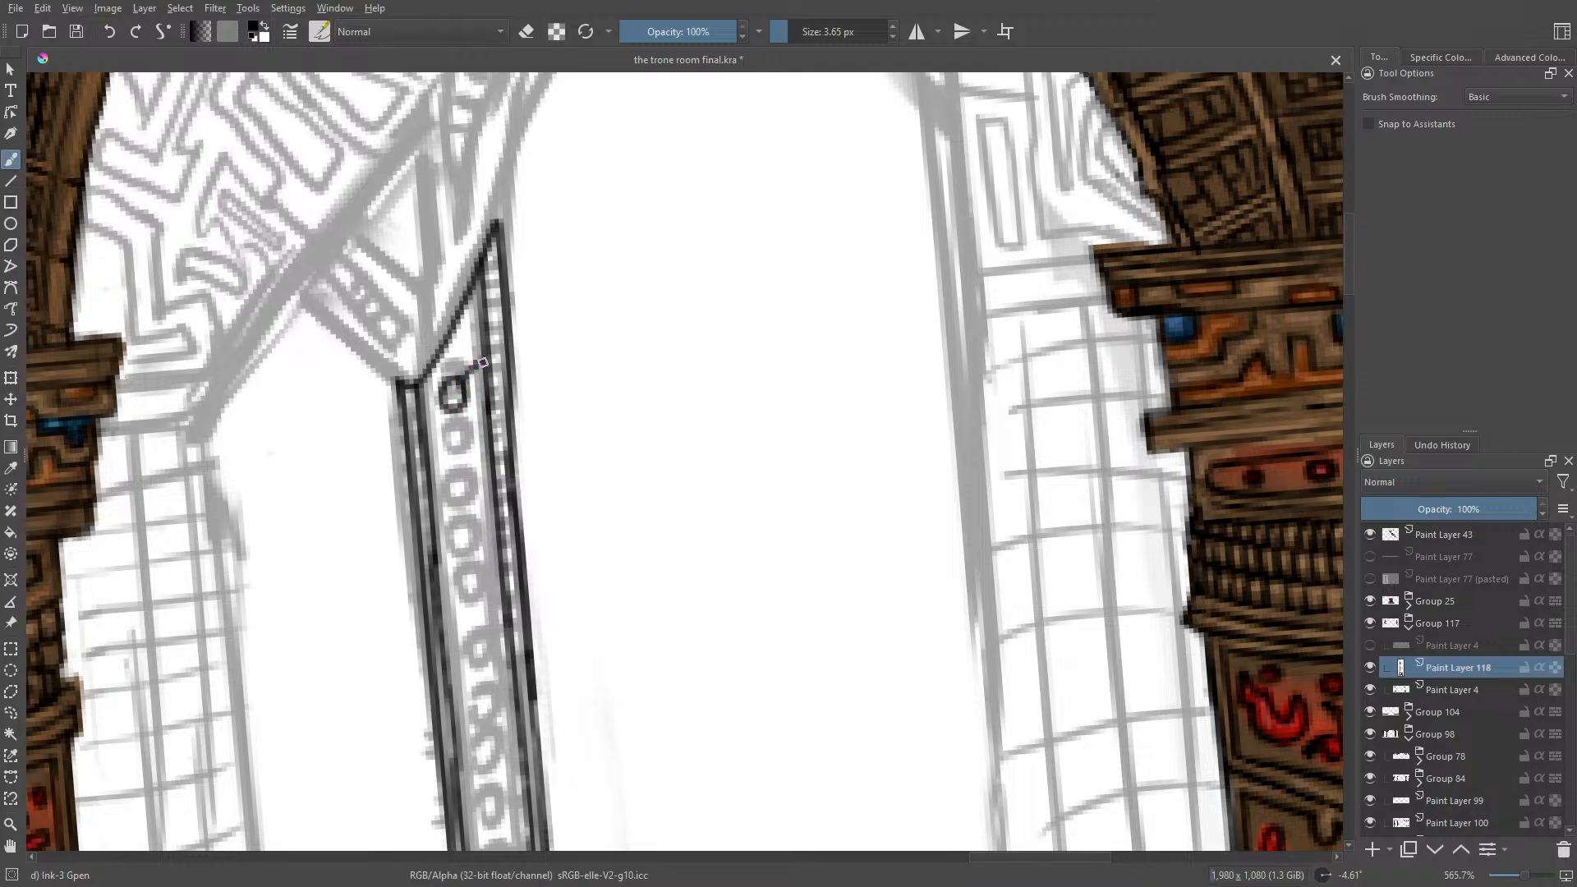
left_click_drag(483, 362, 458, 380)
mouse_move(423, 398)
left_mouse_down()
mouse_move(446, 396)
mouse_move(446, 453)
mouse_move(472, 442)
left_mouse_up()
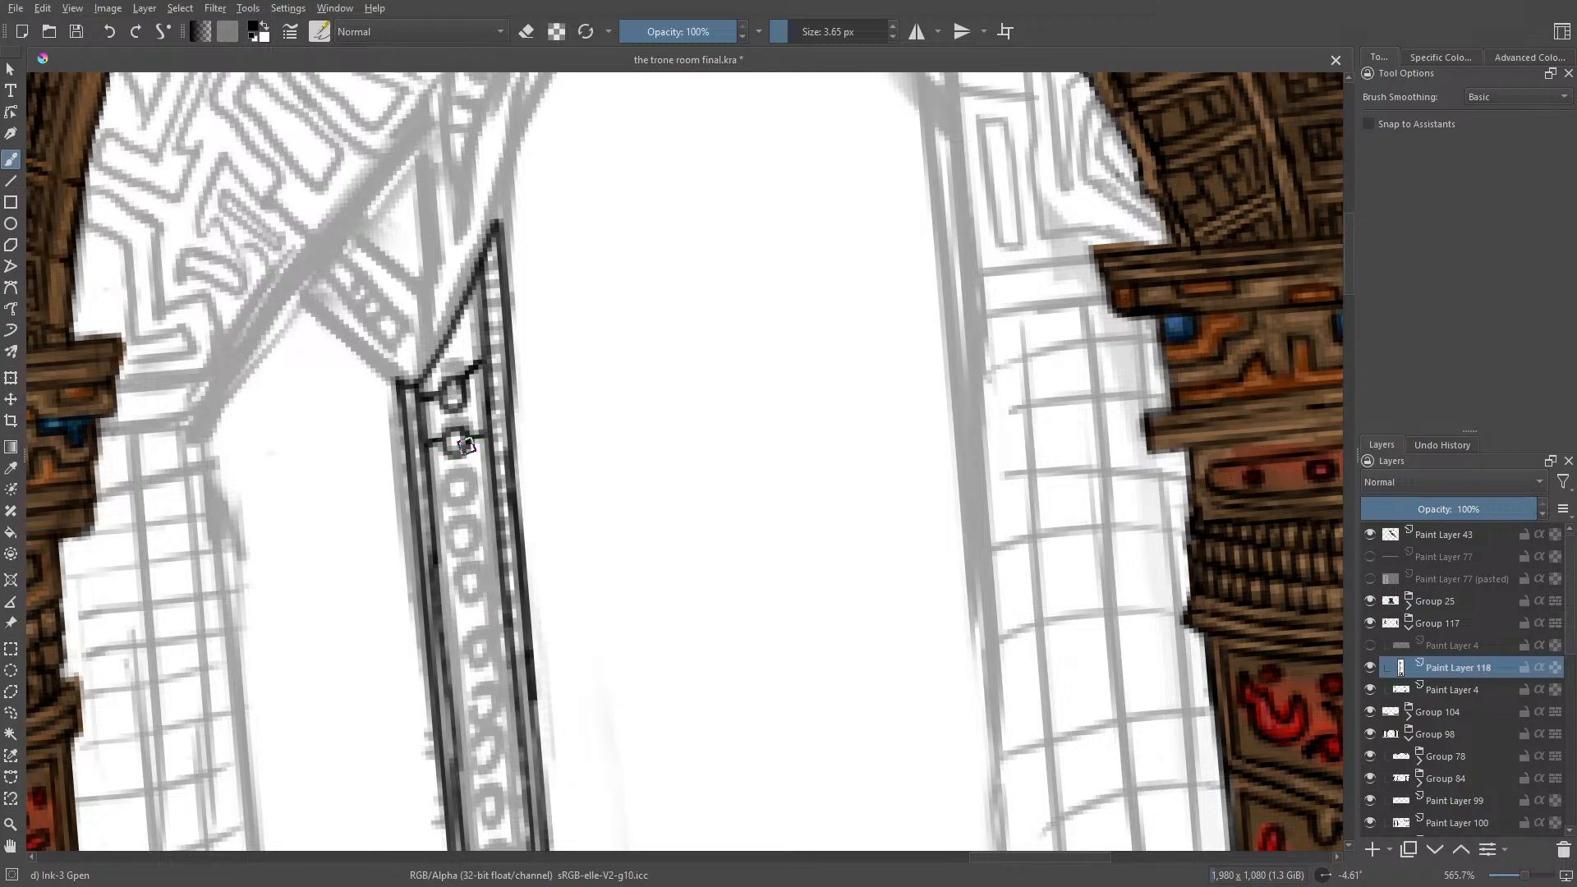
mouse_move(449, 491)
left_mouse_down()
mouse_move(472, 502)
mouse_move(441, 493)
mouse_move(494, 488)
mouse_move(449, 536)
mouse_move(471, 550)
mouse_move(456, 542)
left_mouse_up()
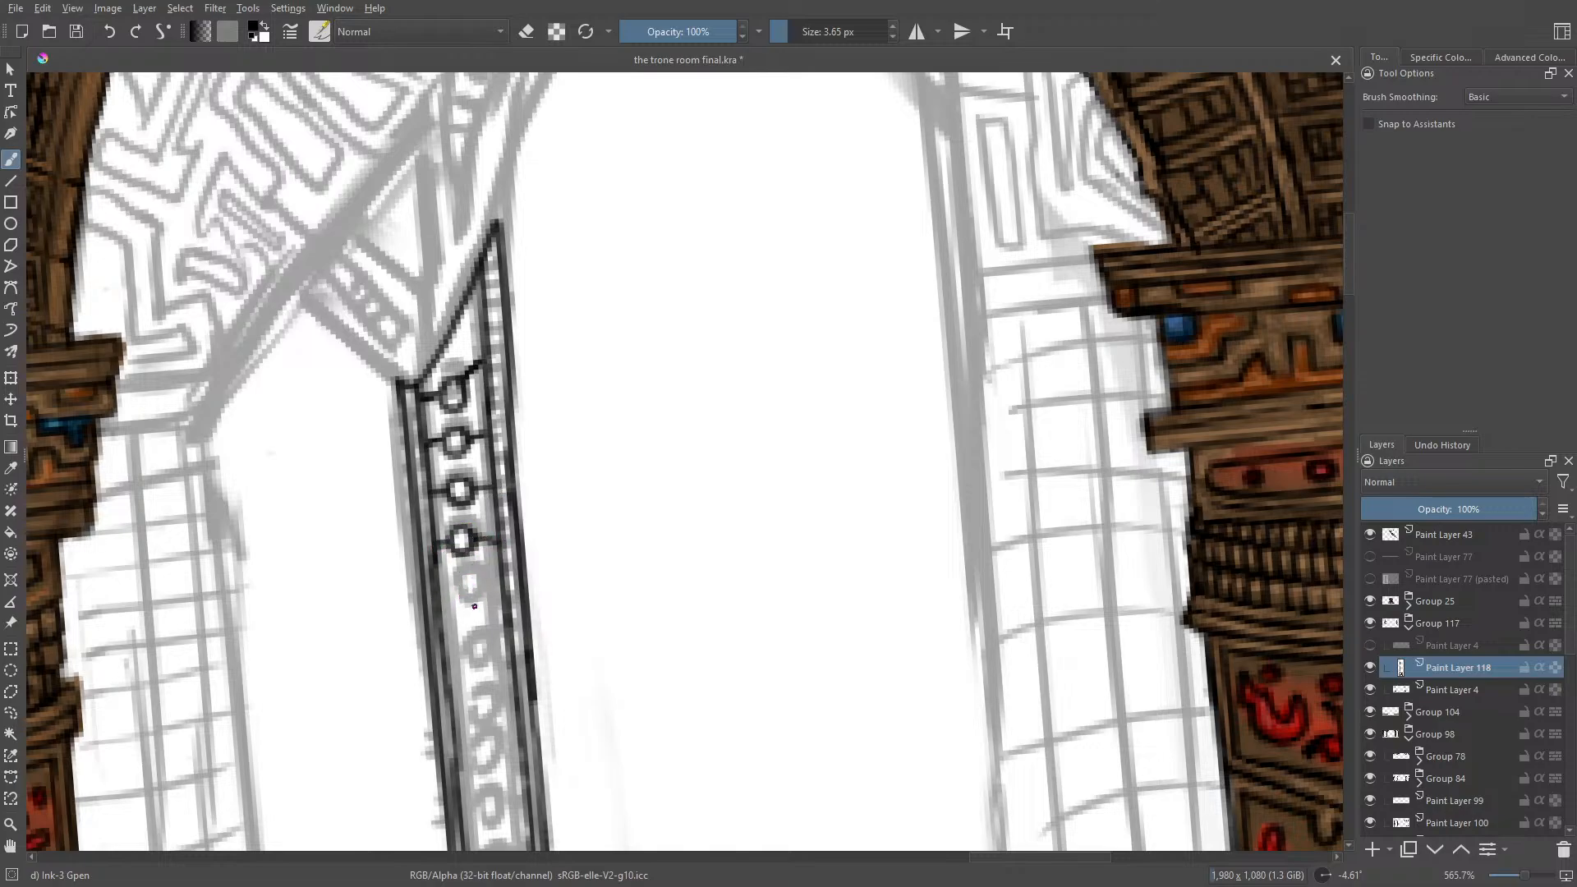
left_click_drag(468, 590, 462, 602)
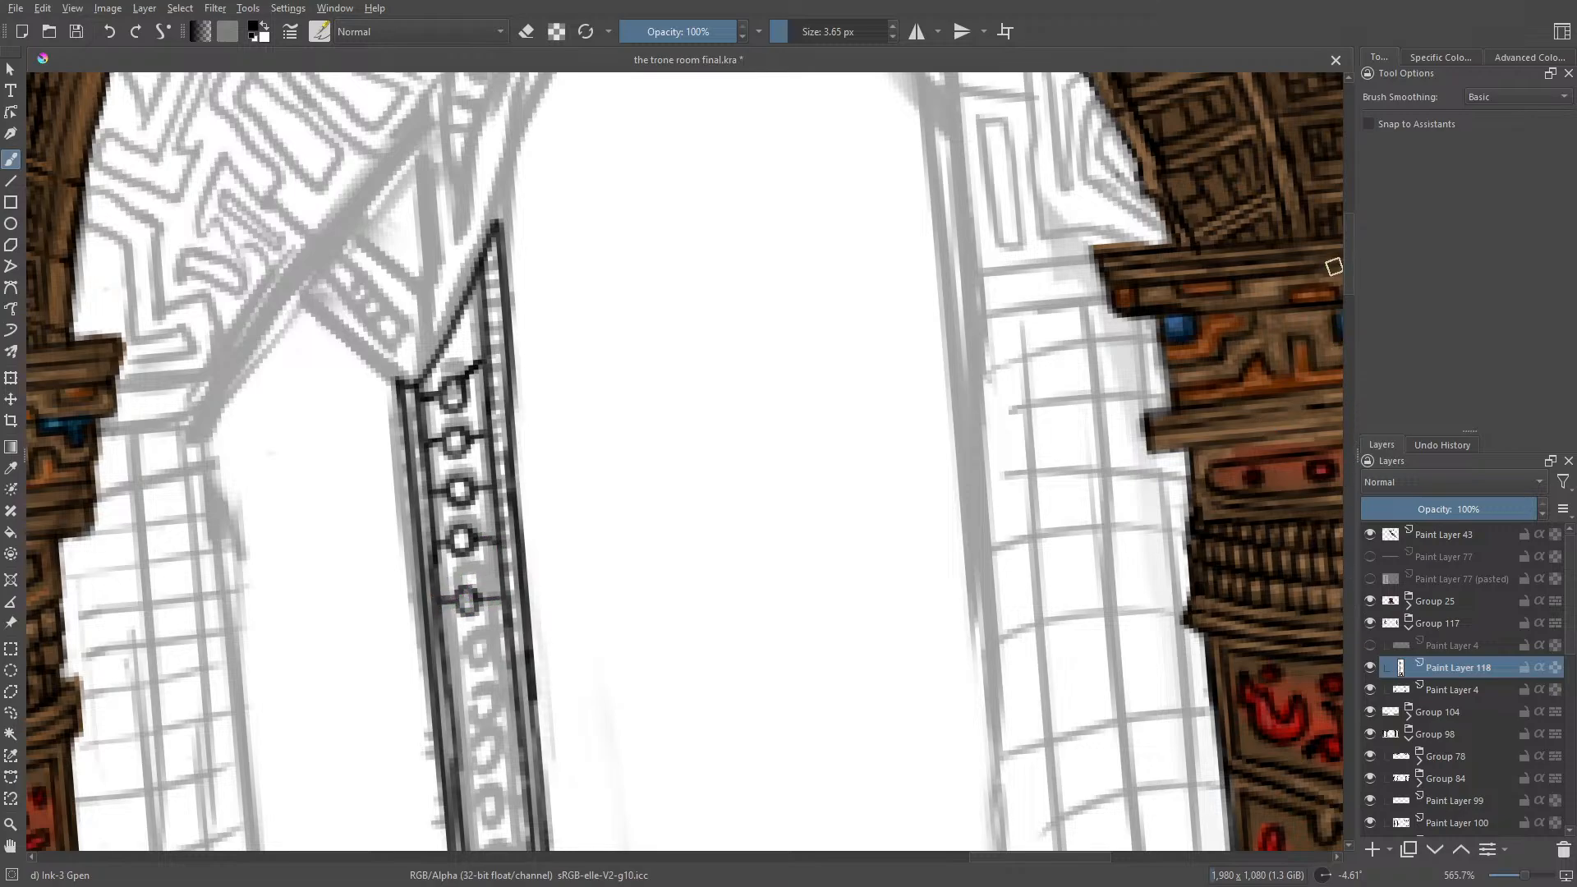
Step: Erase the topmost ring's slanted right bar, redraw it level, and touch up the ink beneath the post's slanted top
scroll(1334, 267, "down", 5)
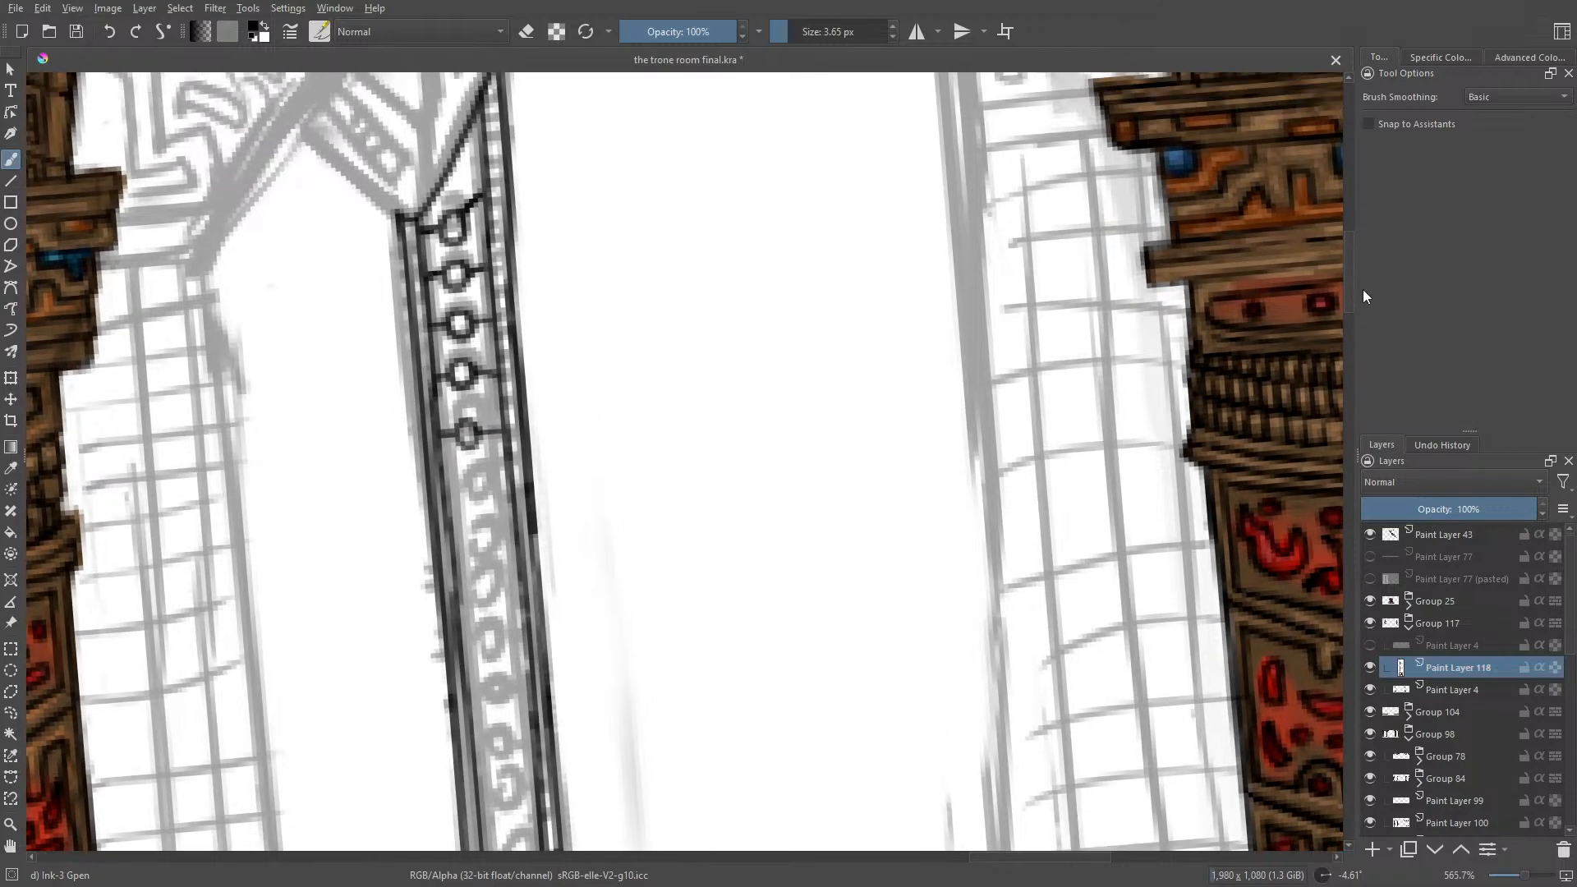
key("e")
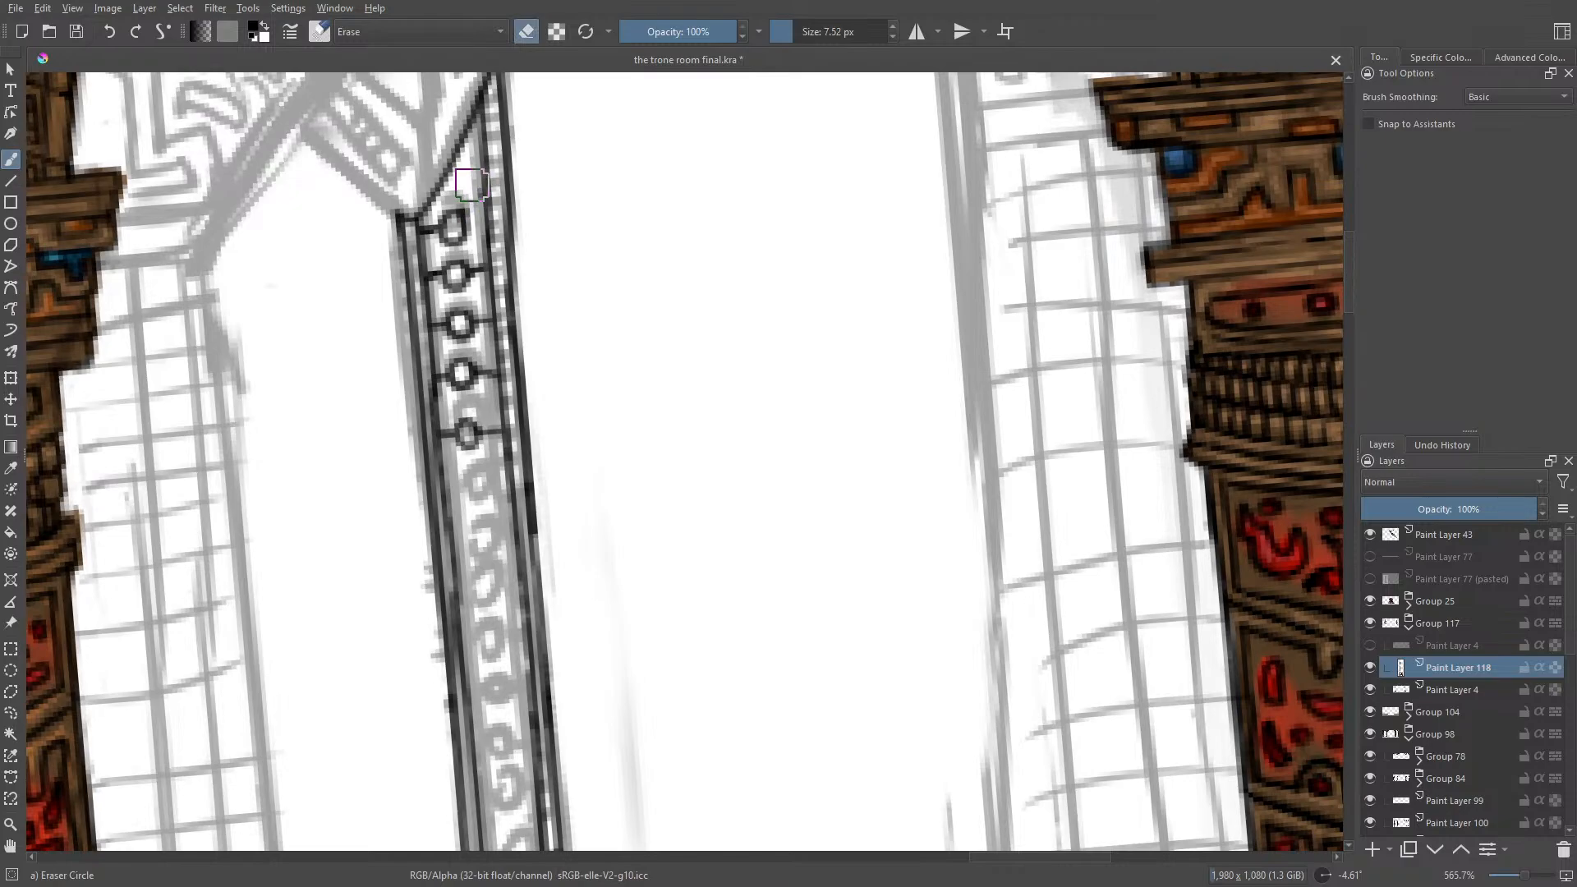
key("e")
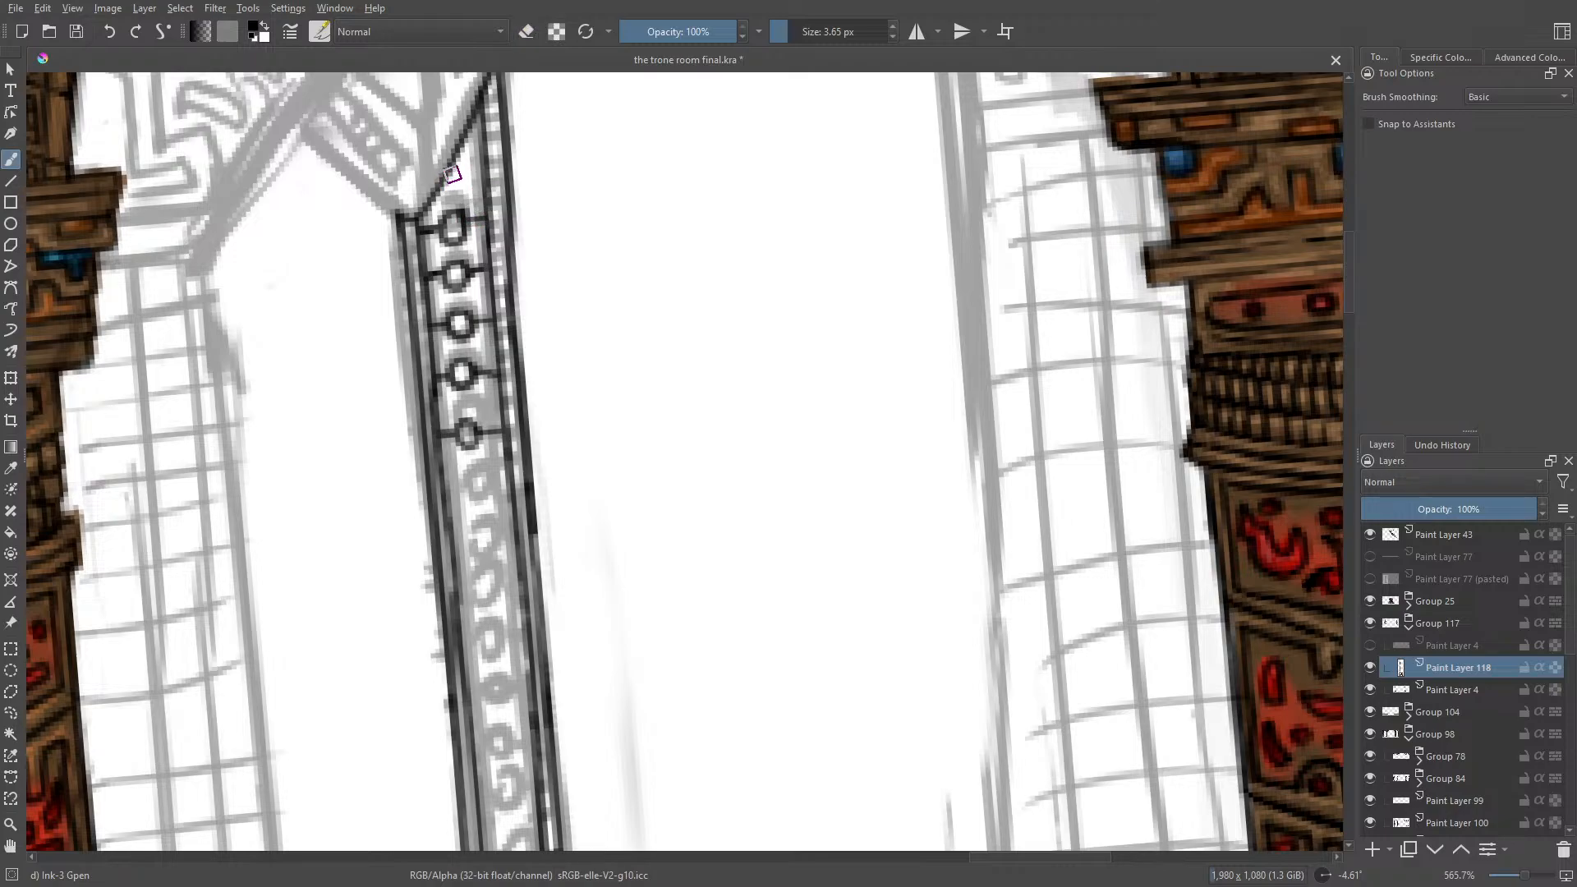
left_click_drag(444, 179, 488, 156)
Step: Continue the ring pattern down the post with four more small rings and crossbars below the first five
left_click_drag(1352, 284, 1367, 306)
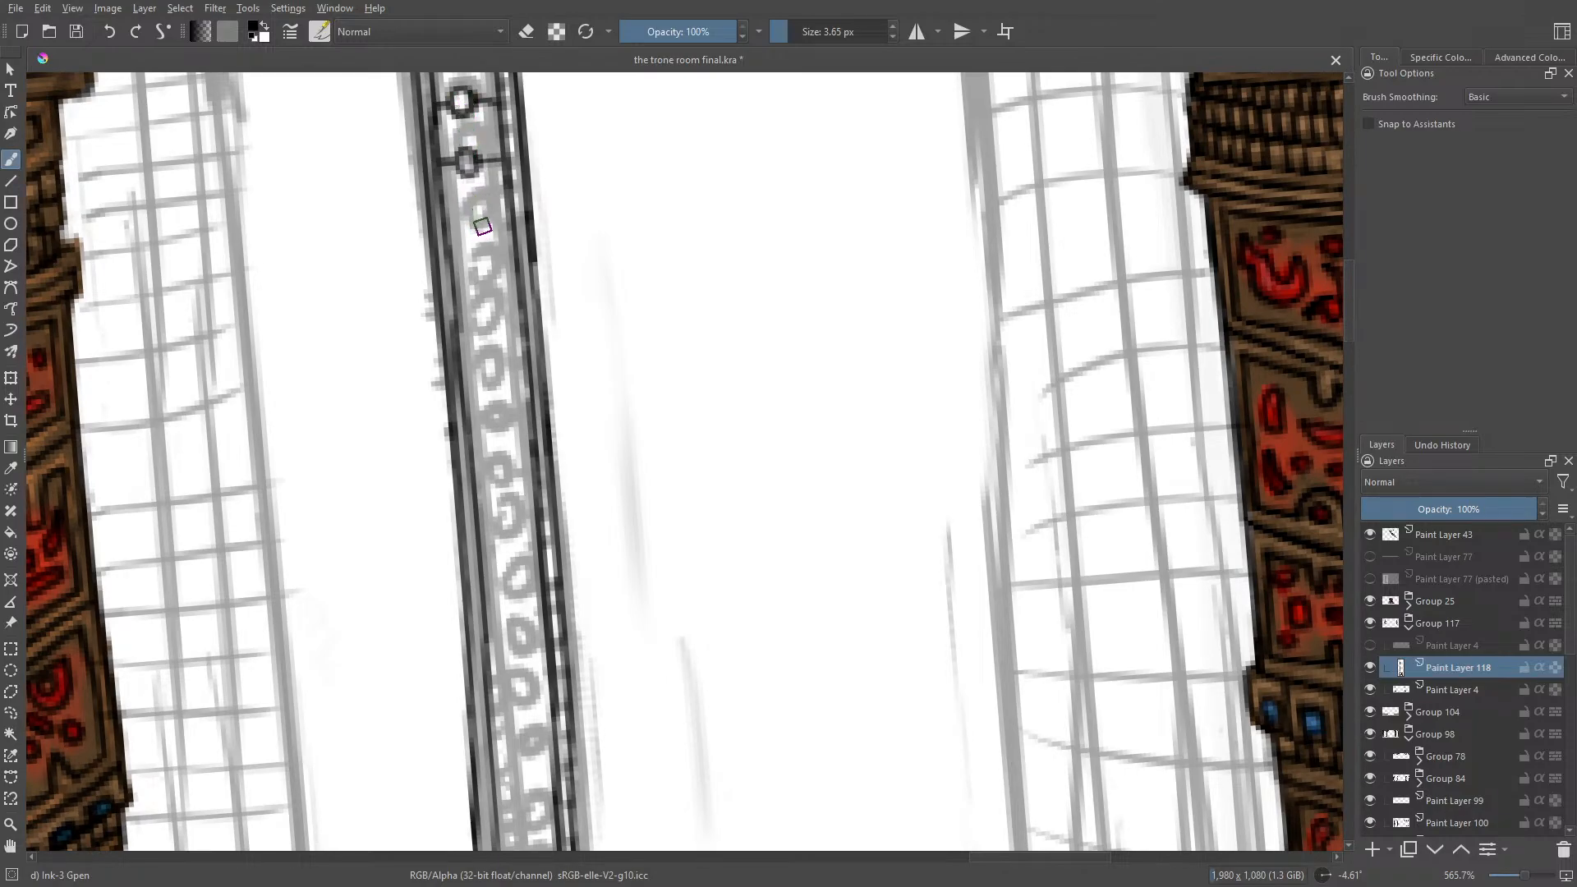
mouse_move(482, 219)
left_mouse_down()
mouse_move(465, 215)
mouse_move(477, 232)
mouse_move(486, 216)
left_mouse_up()
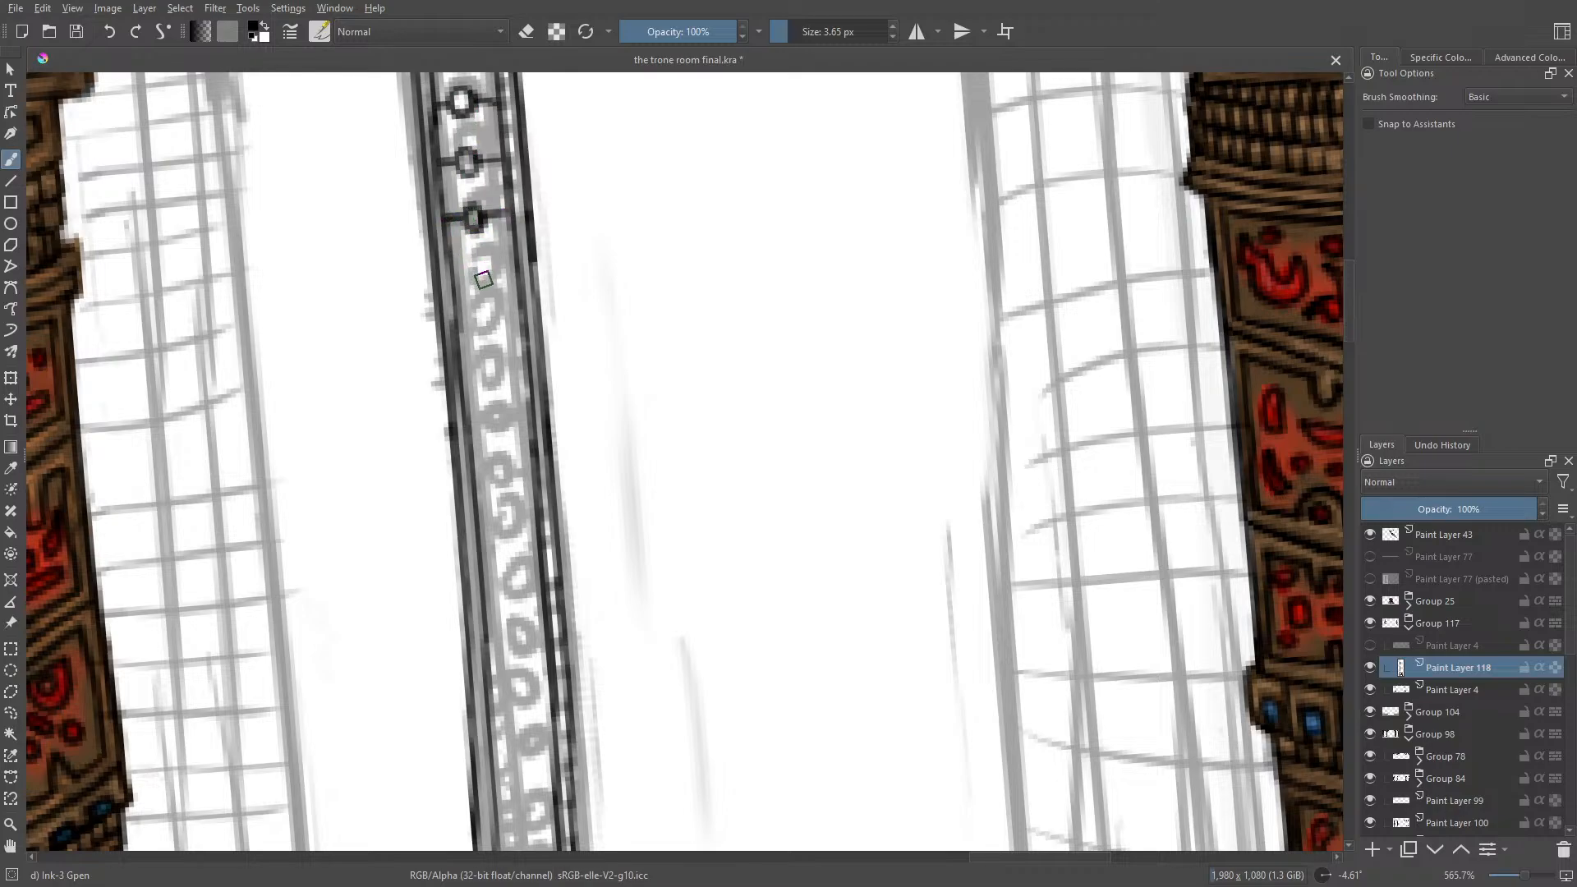
mouse_move(484, 269)
left_mouse_down()
mouse_move(484, 293)
mouse_move(470, 284)
mouse_move(507, 279)
mouse_move(490, 277)
left_mouse_up()
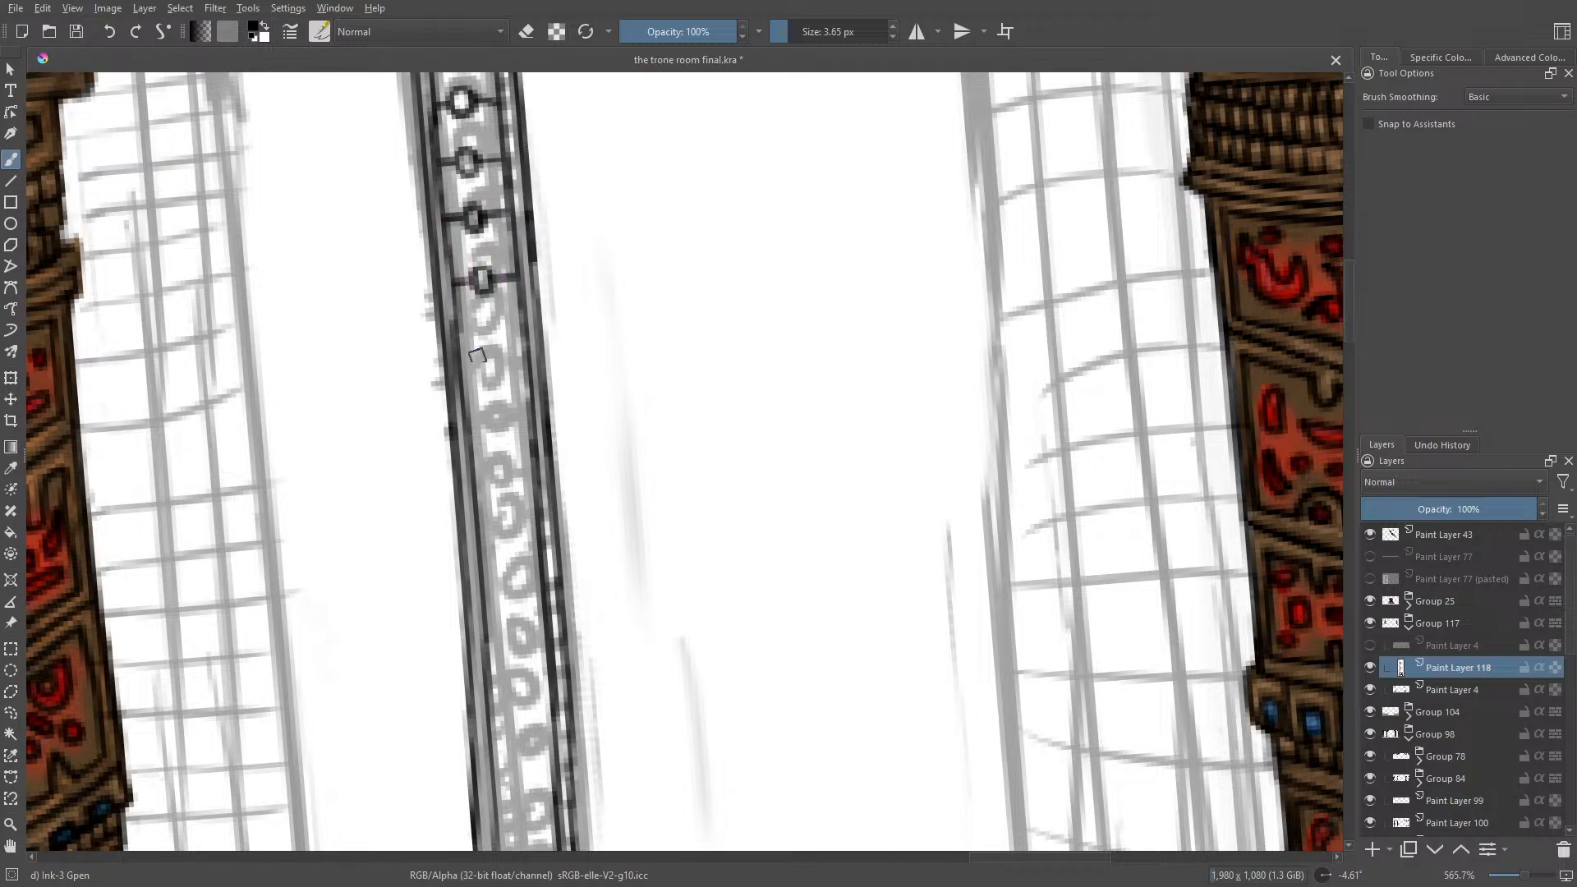
left_click_drag(493, 335, 460, 345)
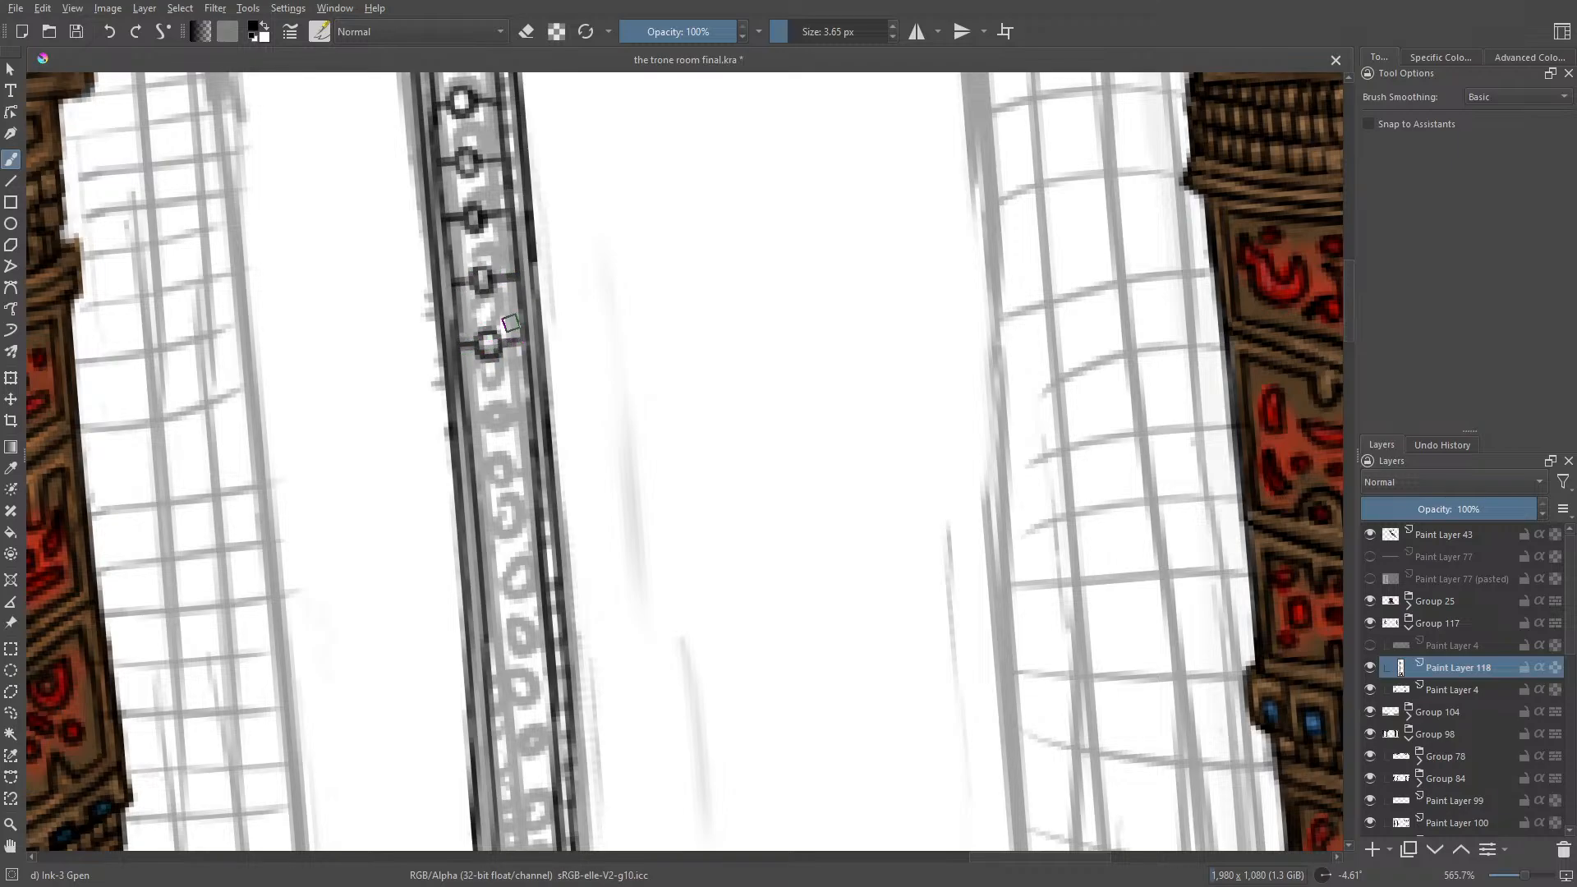
left_click_drag(496, 395, 533, 399)
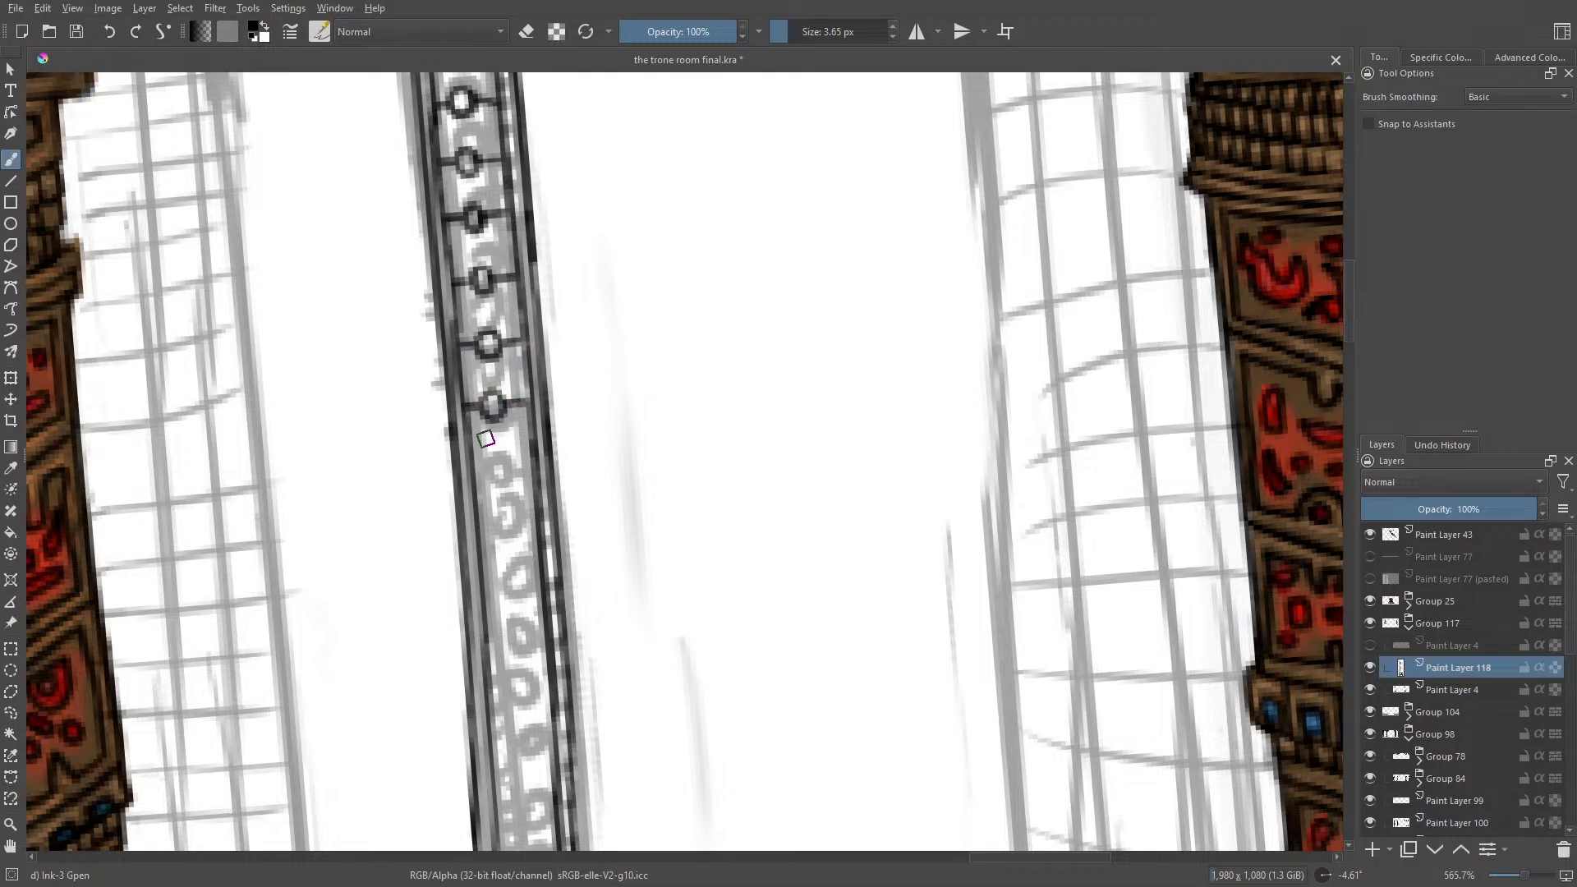
Step: Ink five further rings with crossbars over the faded ornament in the post's upper middle section
mouse_move(1347, 319)
left_mouse_down()
mouse_move(1353, 471)
mouse_move(1348, 285)
mouse_move(1364, 332)
left_mouse_up()
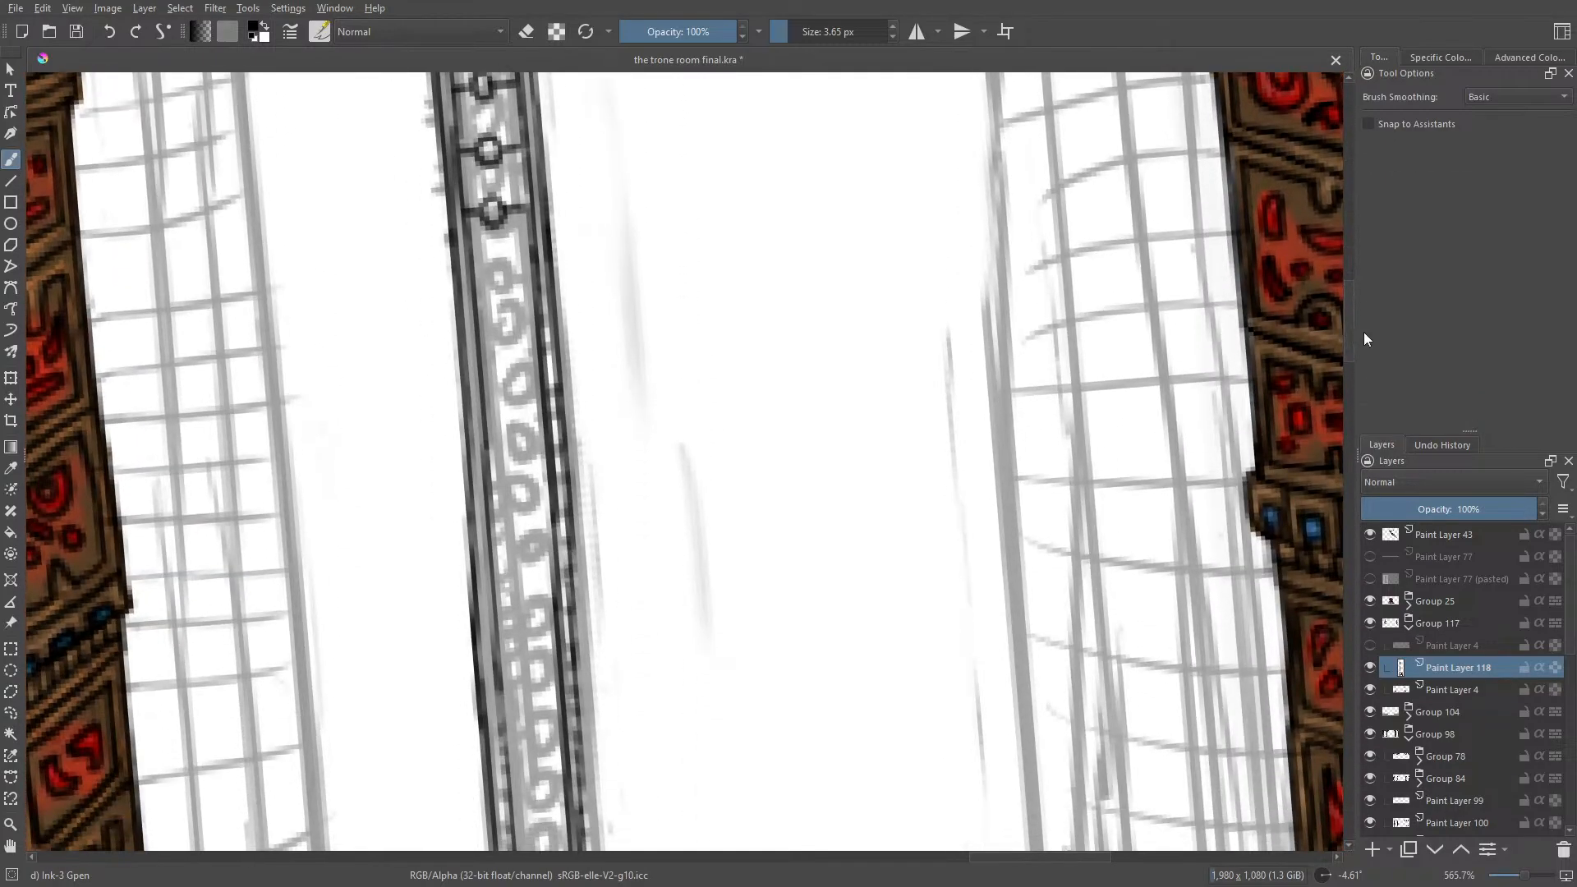
mouse_move(504, 265)
left_mouse_down()
mouse_move(511, 336)
mouse_move(497, 330)
mouse_move(531, 331)
mouse_move(480, 345)
mouse_move(517, 421)
mouse_move(516, 383)
mouse_move(499, 385)
mouse_move(527, 385)
mouse_move(485, 392)
mouse_move(540, 389)
mouse_move(485, 393)
left_mouse_up()
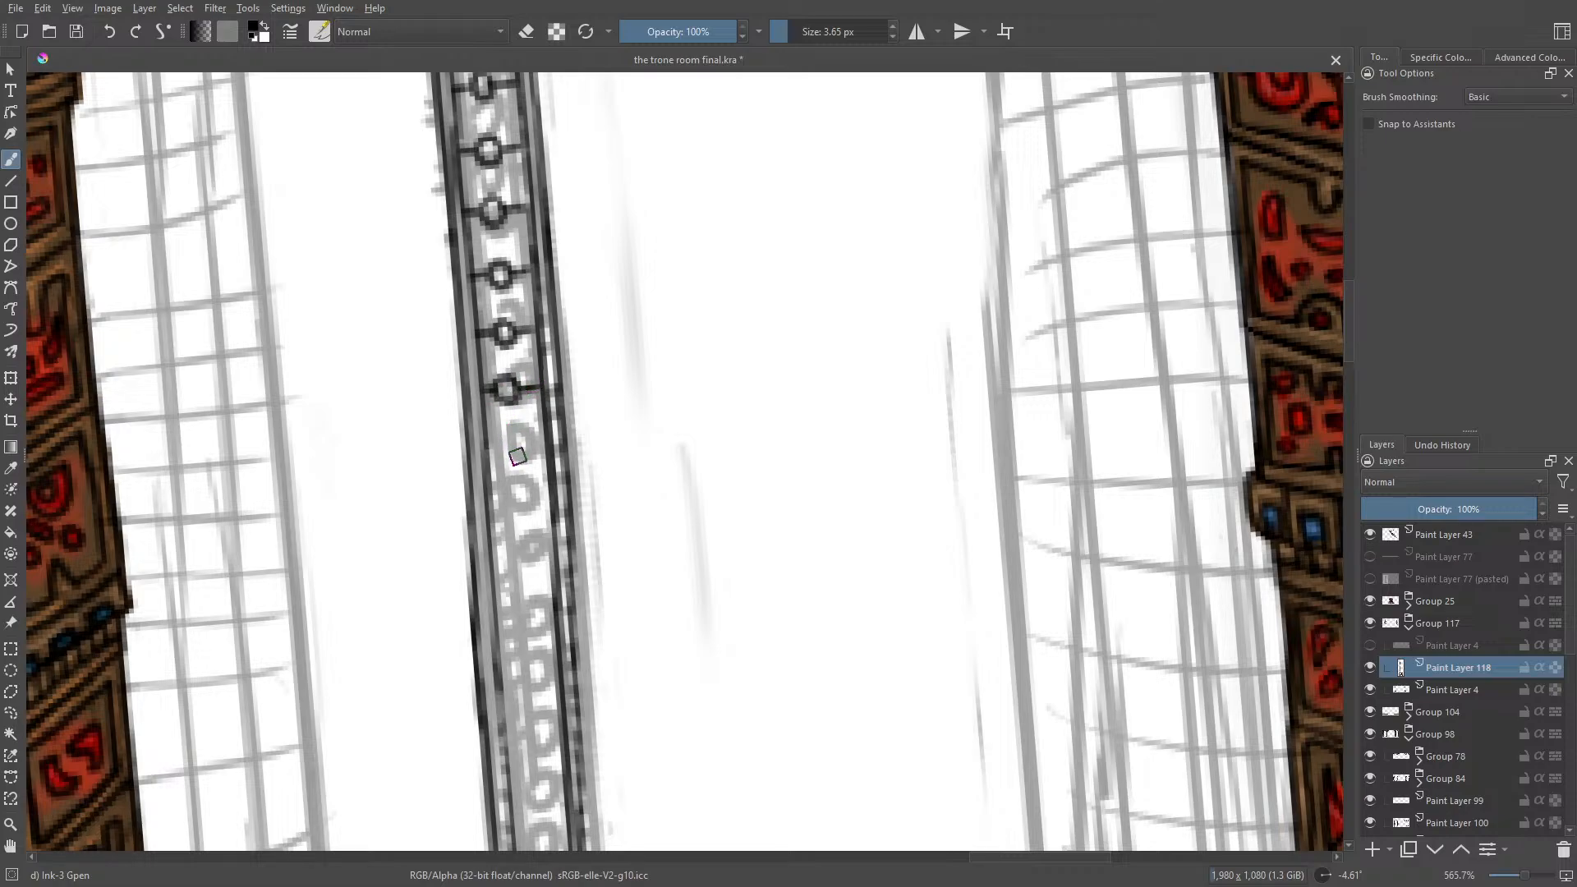
mouse_move(518, 457)
left_mouse_down()
mouse_move(506, 445)
mouse_move(550, 451)
mouse_move(486, 458)
left_mouse_up()
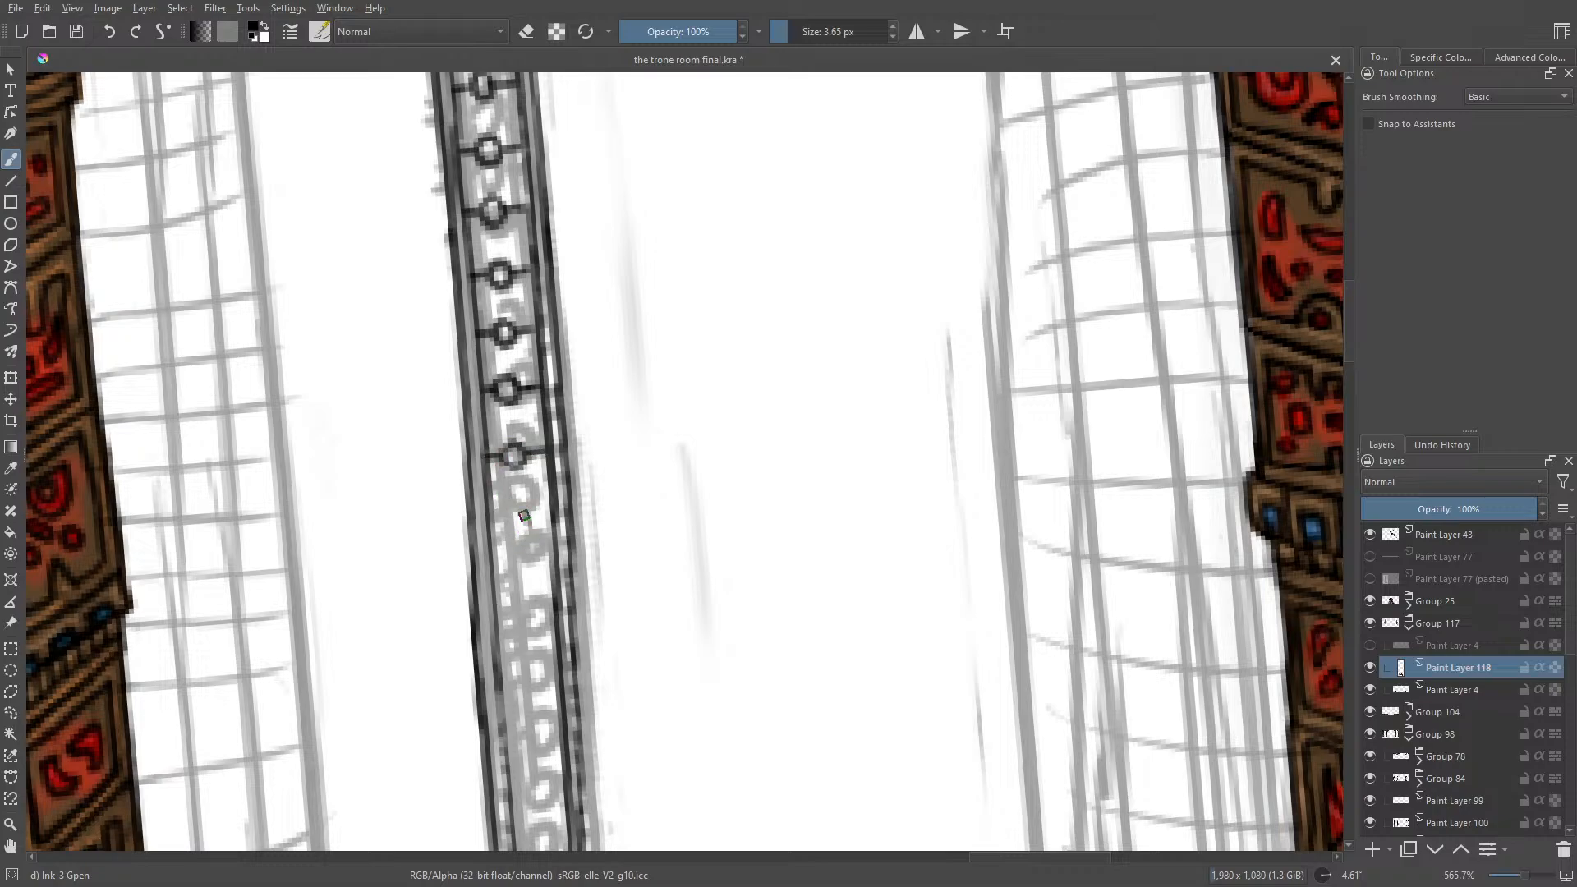
mouse_move(524, 516)
left_mouse_down()
mouse_move(519, 532)
mouse_move(552, 524)
mouse_move(490, 531)
left_mouse_up()
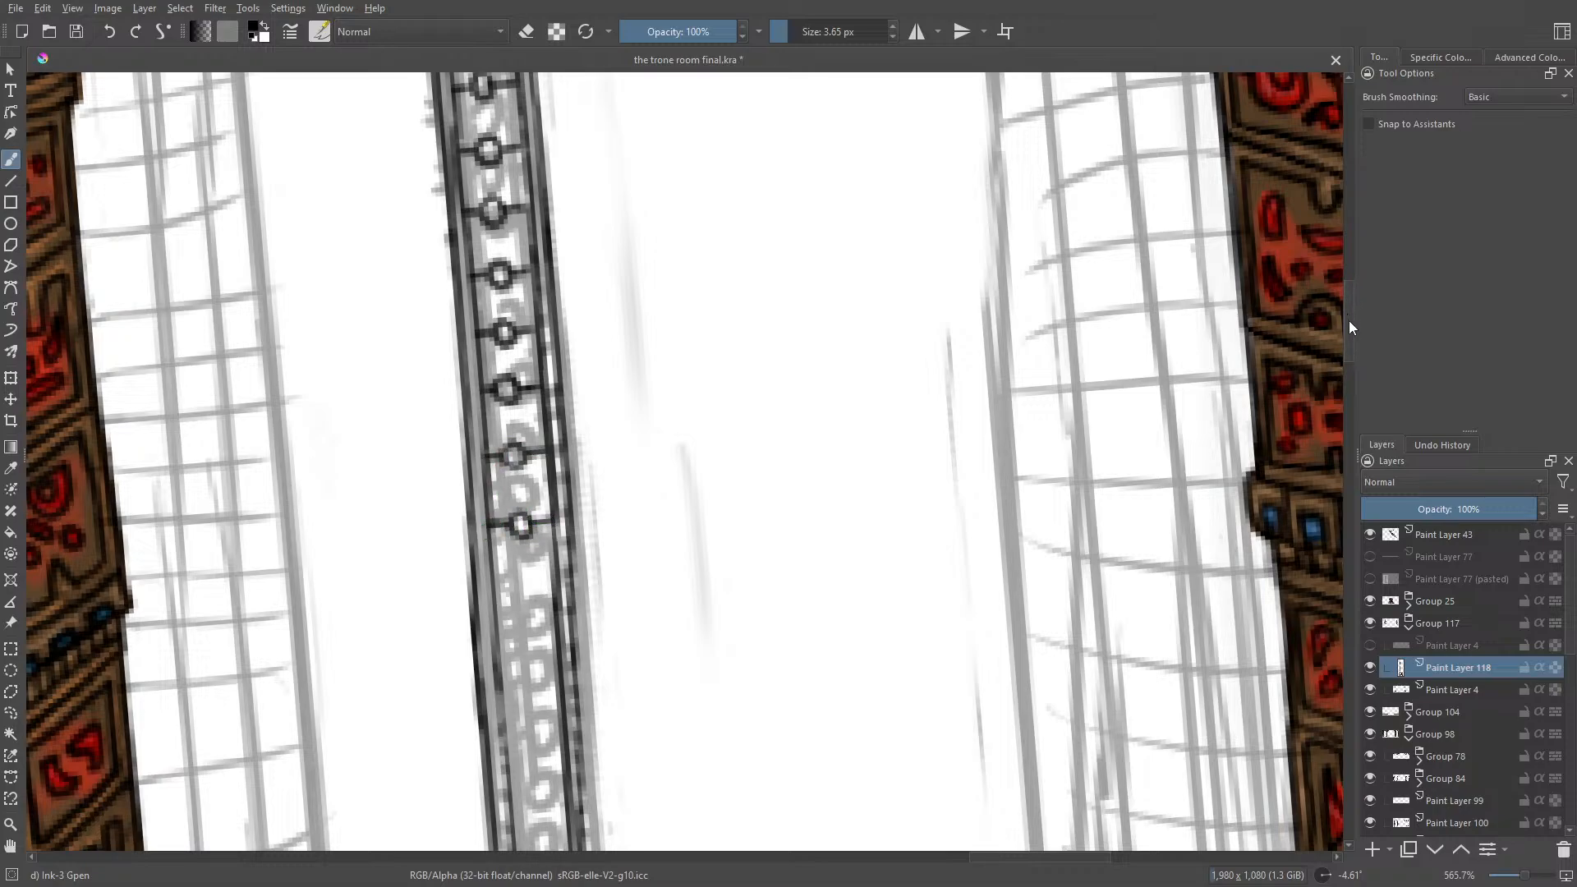
Step: Extend the post's ring column through its middle section with six evenly spaced rings, each with bars to both inner edges
left_click_drag(1349, 320, 1361, 364)
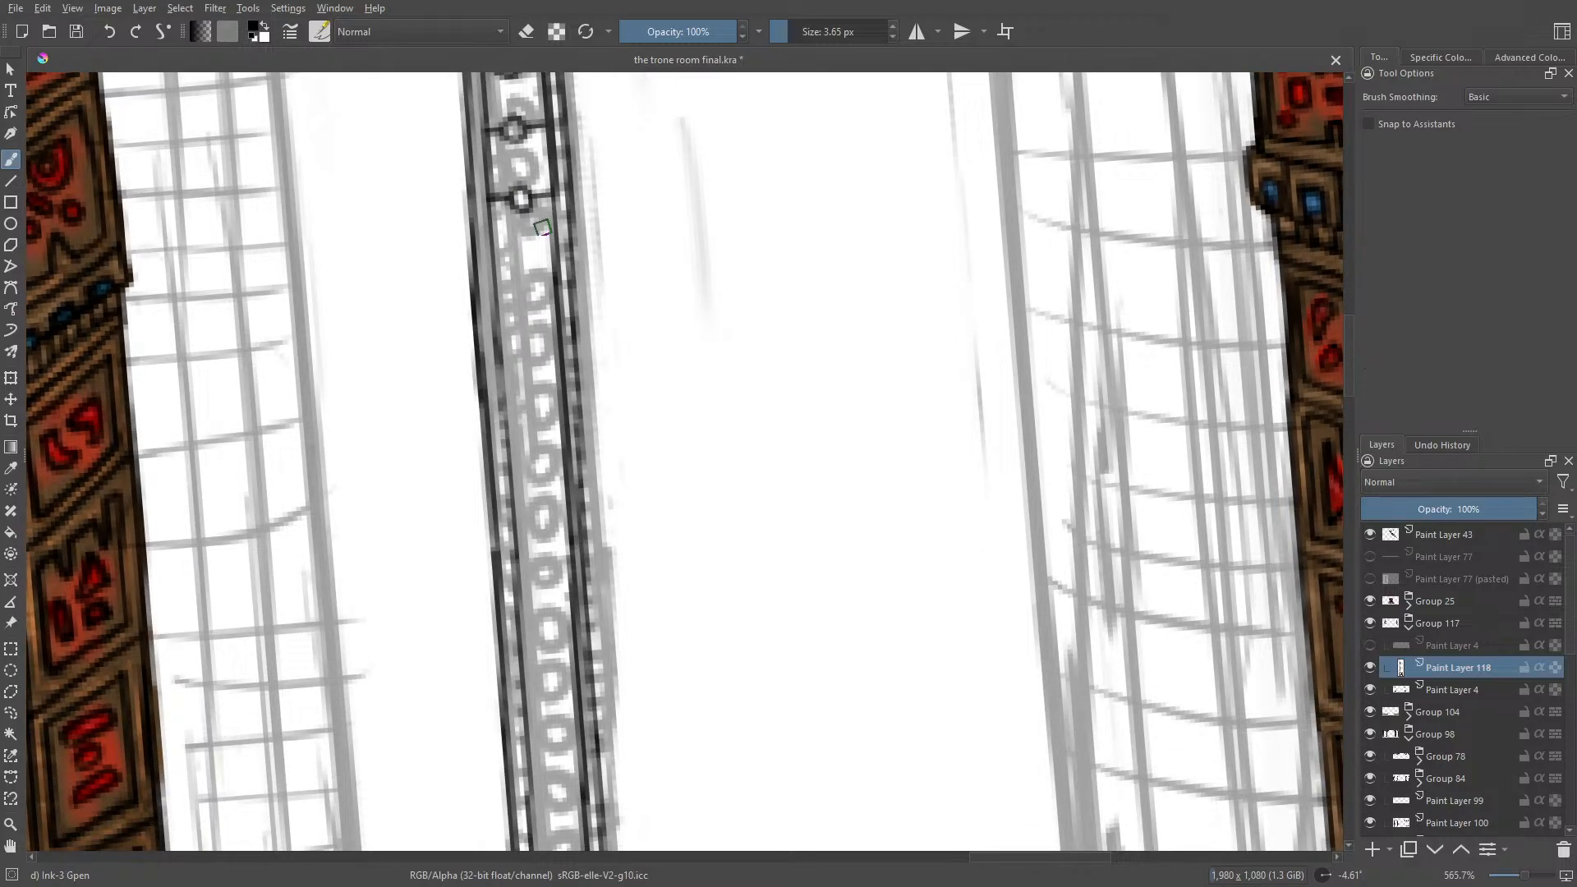
mouse_move(531, 255)
left_mouse_down()
mouse_move(516, 271)
mouse_move(552, 262)
left_mouse_up()
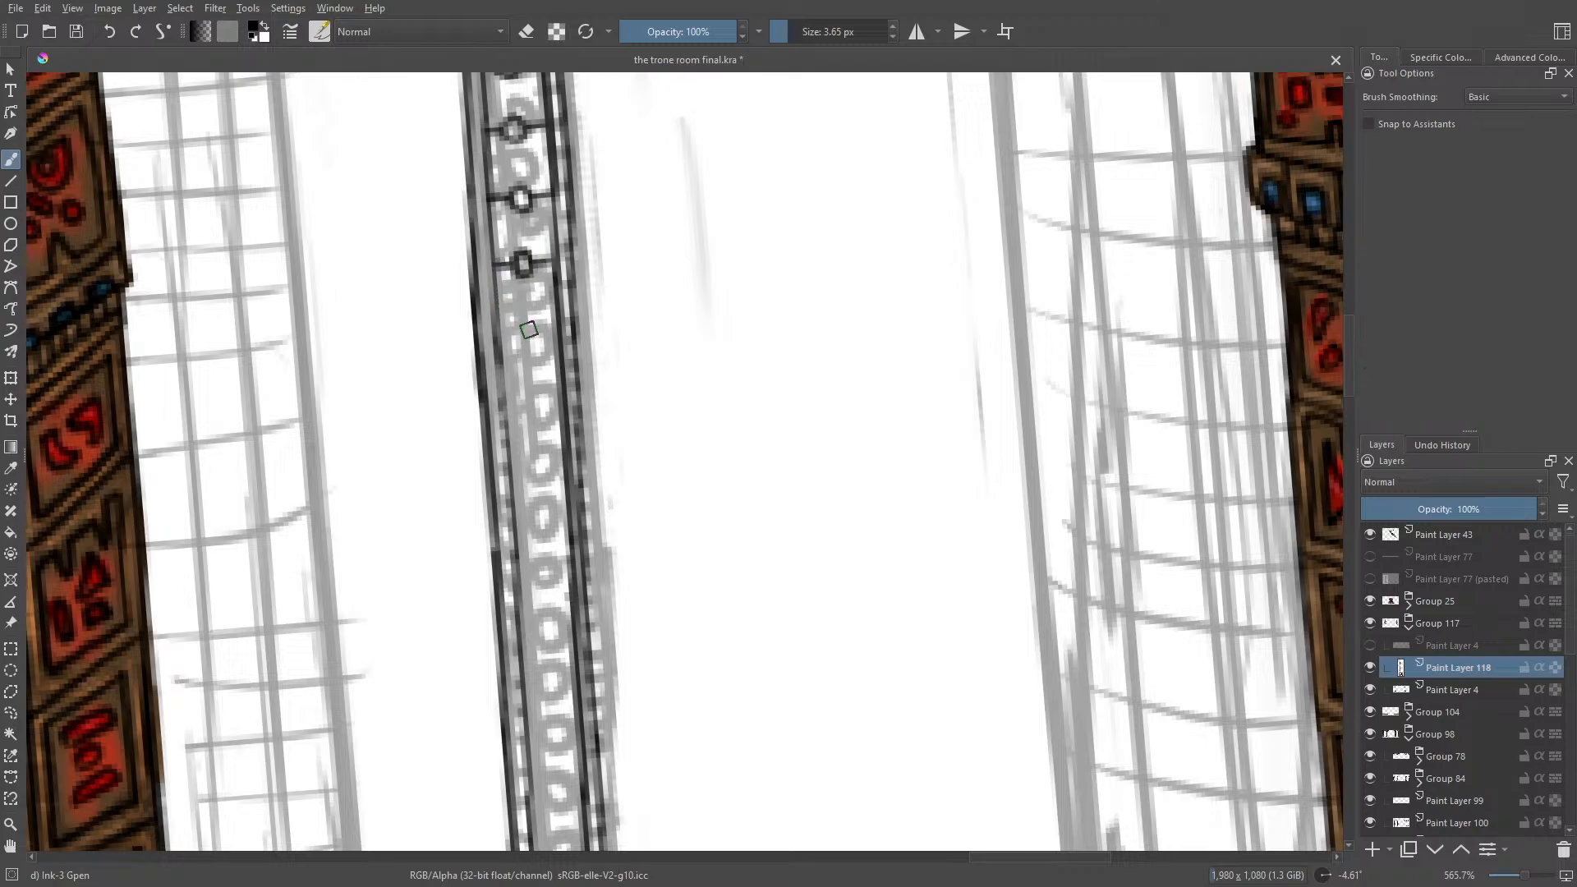
mouse_move(532, 328)
left_mouse_down()
mouse_move(563, 327)
mouse_move(496, 339)
left_mouse_up()
left_click_drag(498, 346, 500, 431)
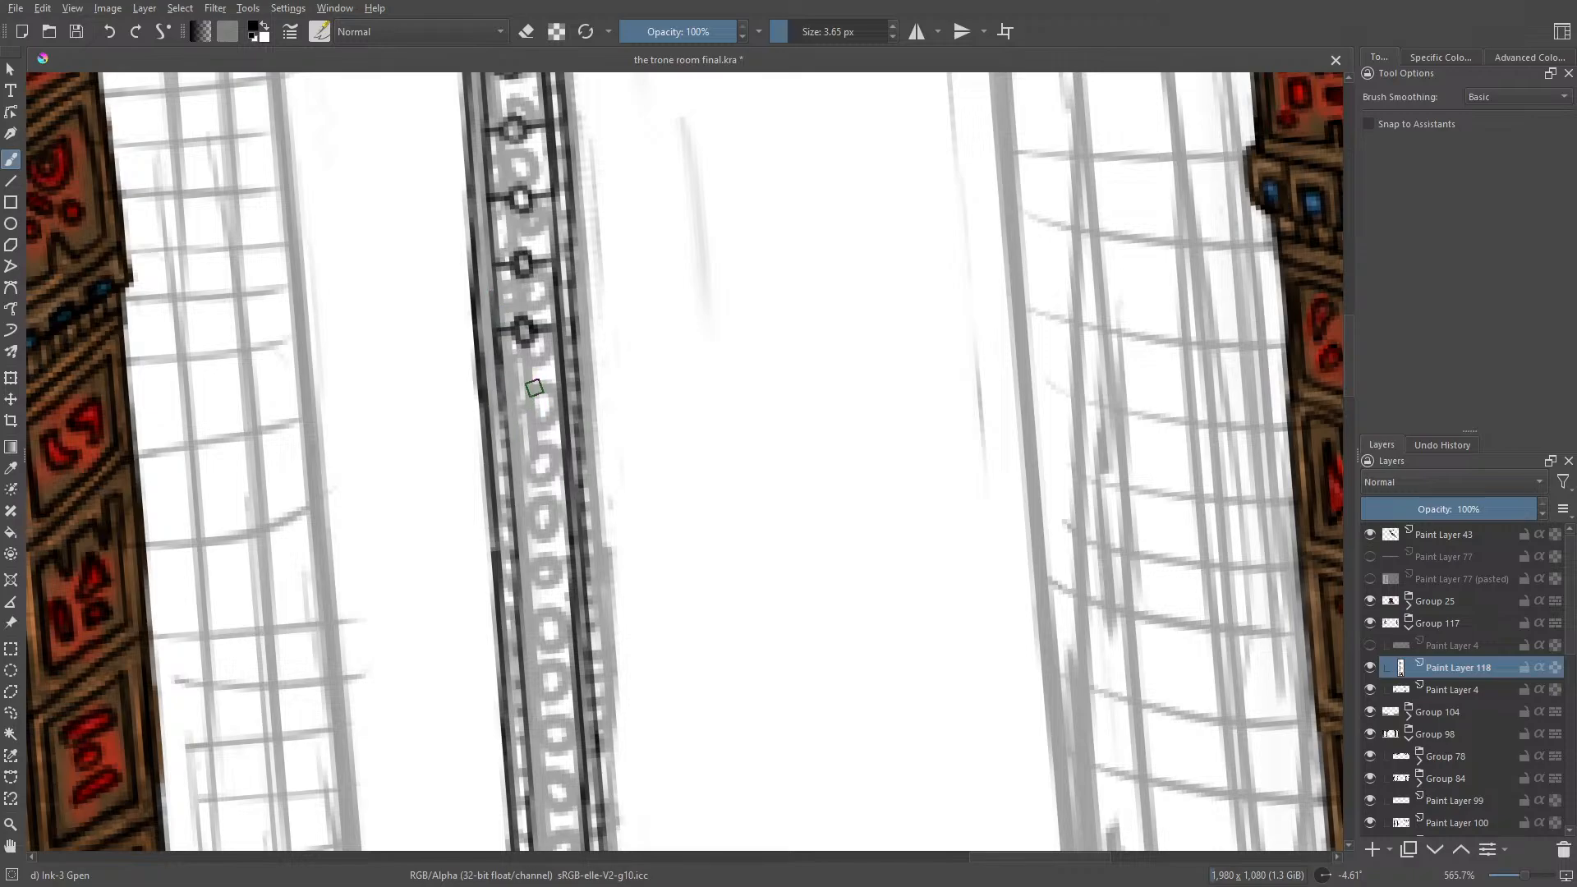
mouse_move(540, 384)
left_mouse_down()
mouse_move(526, 401)
mouse_move(544, 393)
mouse_move(535, 380)
mouse_move(503, 387)
left_mouse_up()
left_click_drag(543, 447, 505, 450)
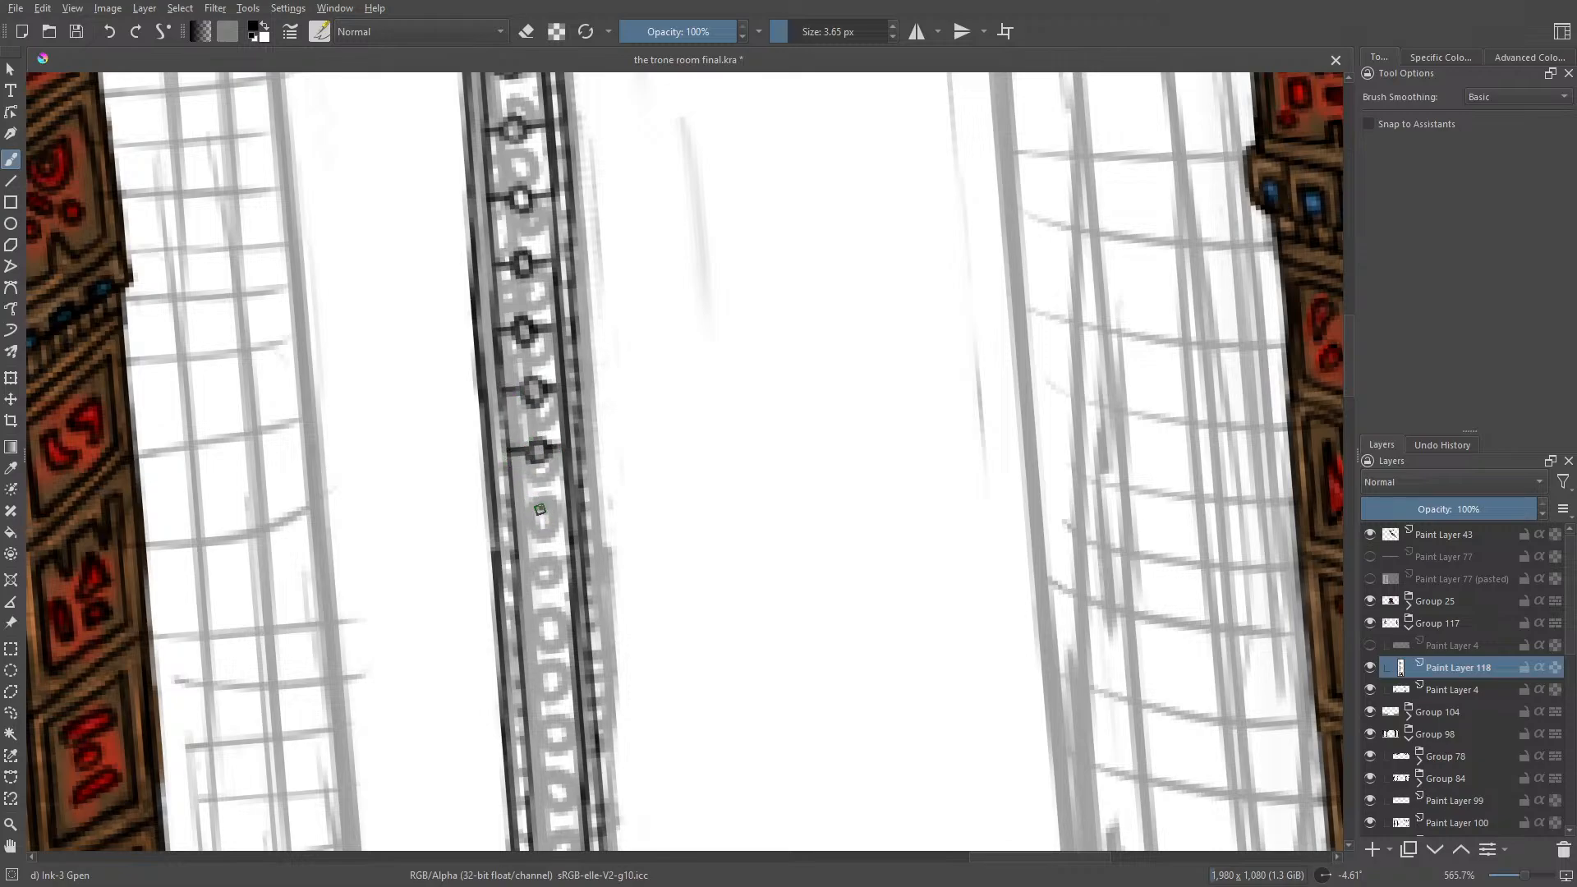
mouse_move(540, 510)
left_mouse_down()
mouse_move(531, 526)
mouse_move(548, 515)
mouse_move(511, 518)
left_mouse_up()
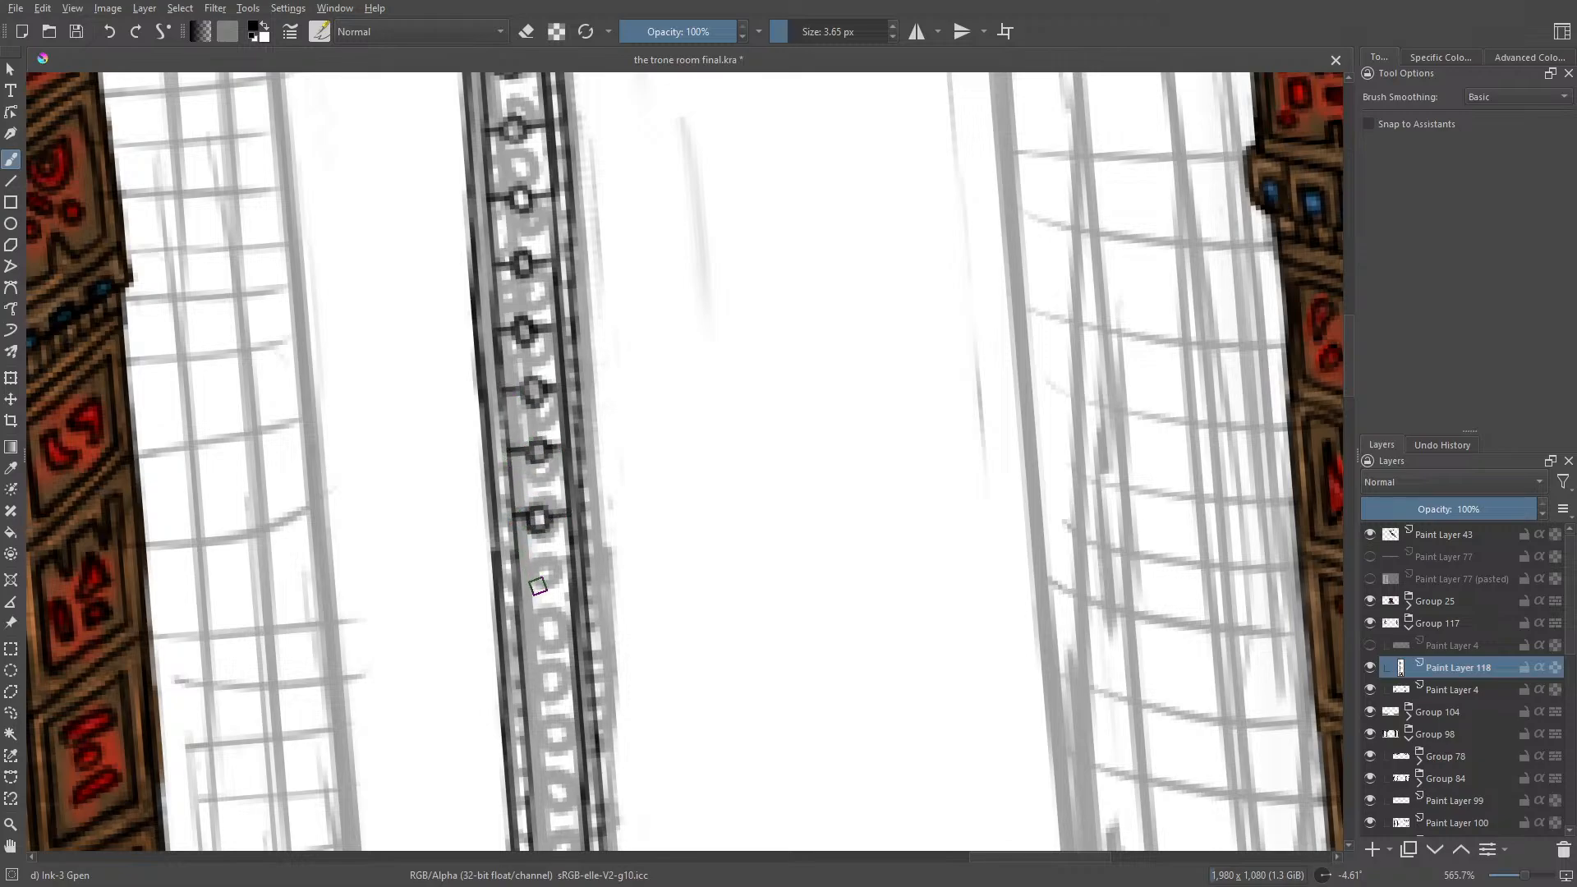
mouse_move(546, 572)
left_mouse_down()
mouse_move(534, 590)
mouse_move(562, 580)
mouse_move(547, 573)
left_mouse_up()
Step: Add four rings with crossbars to the post's lower middle section, trimming bar ends that overrun the left inner edge
left_click_drag(1347, 362, 1363, 407)
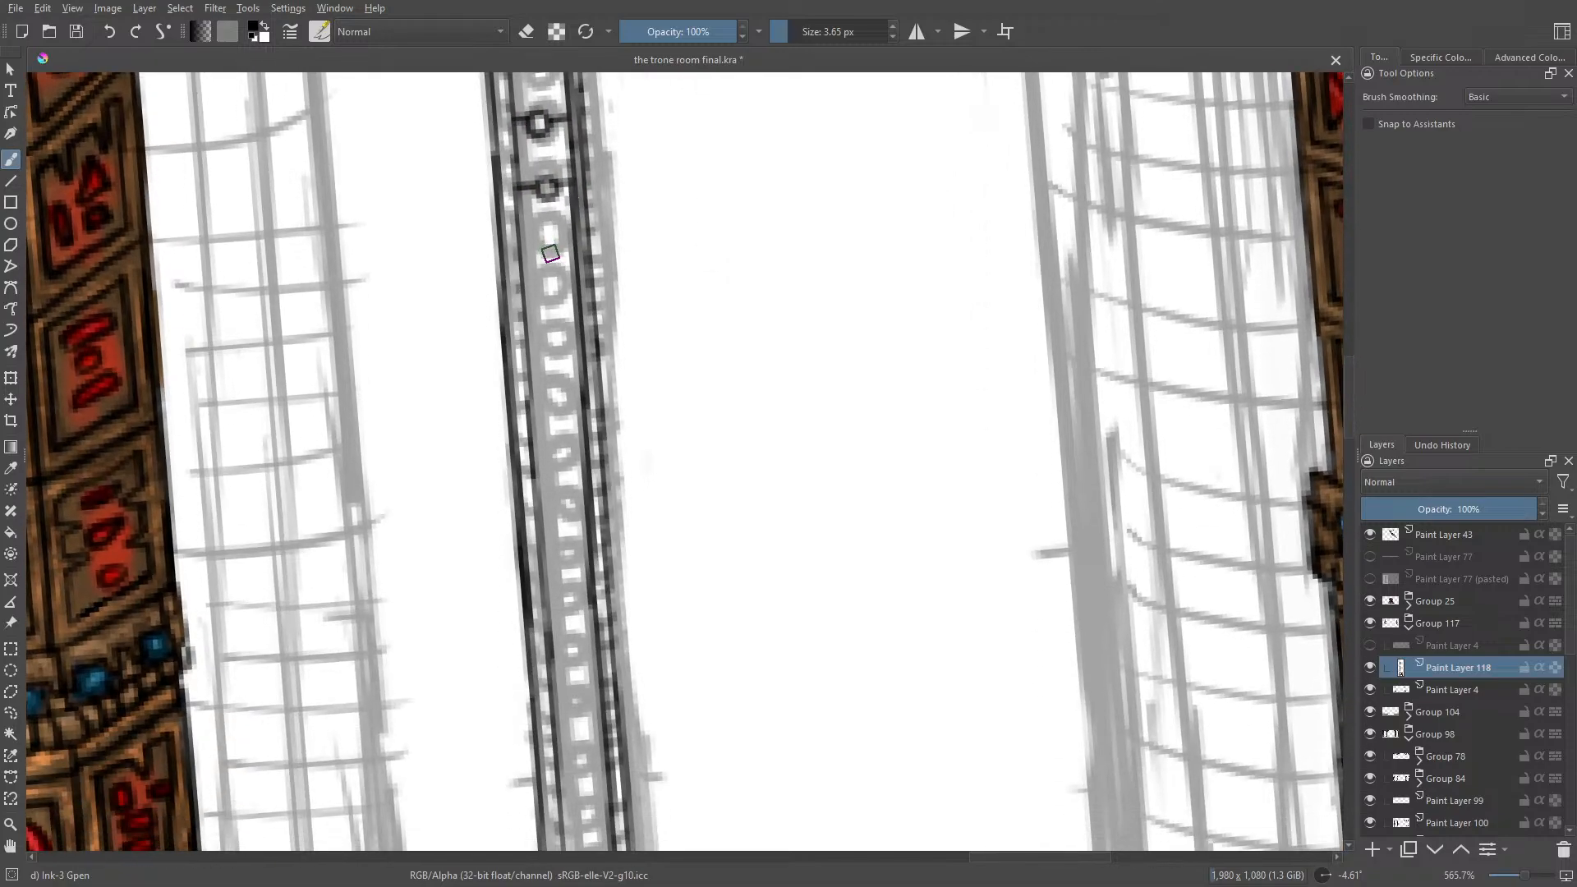
mouse_move(555, 244)
left_mouse_down()
mouse_move(535, 264)
mouse_move(581, 252)
mouse_move(539, 255)
left_mouse_up()
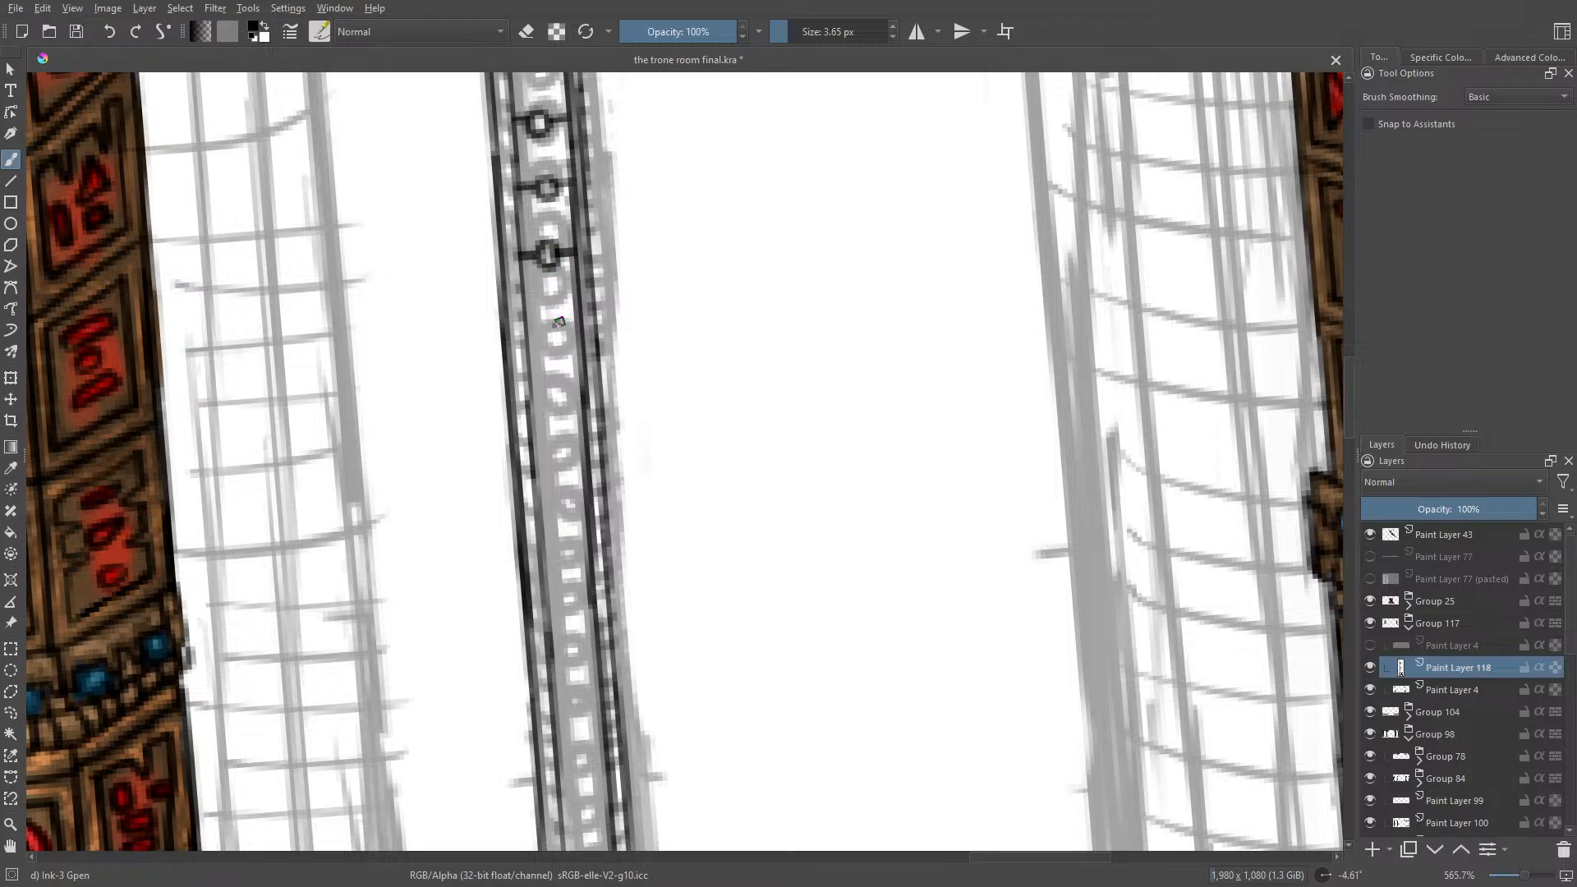
mouse_move(552, 304)
left_mouse_down()
mouse_move(539, 322)
mouse_move(579, 309)
left_mouse_up()
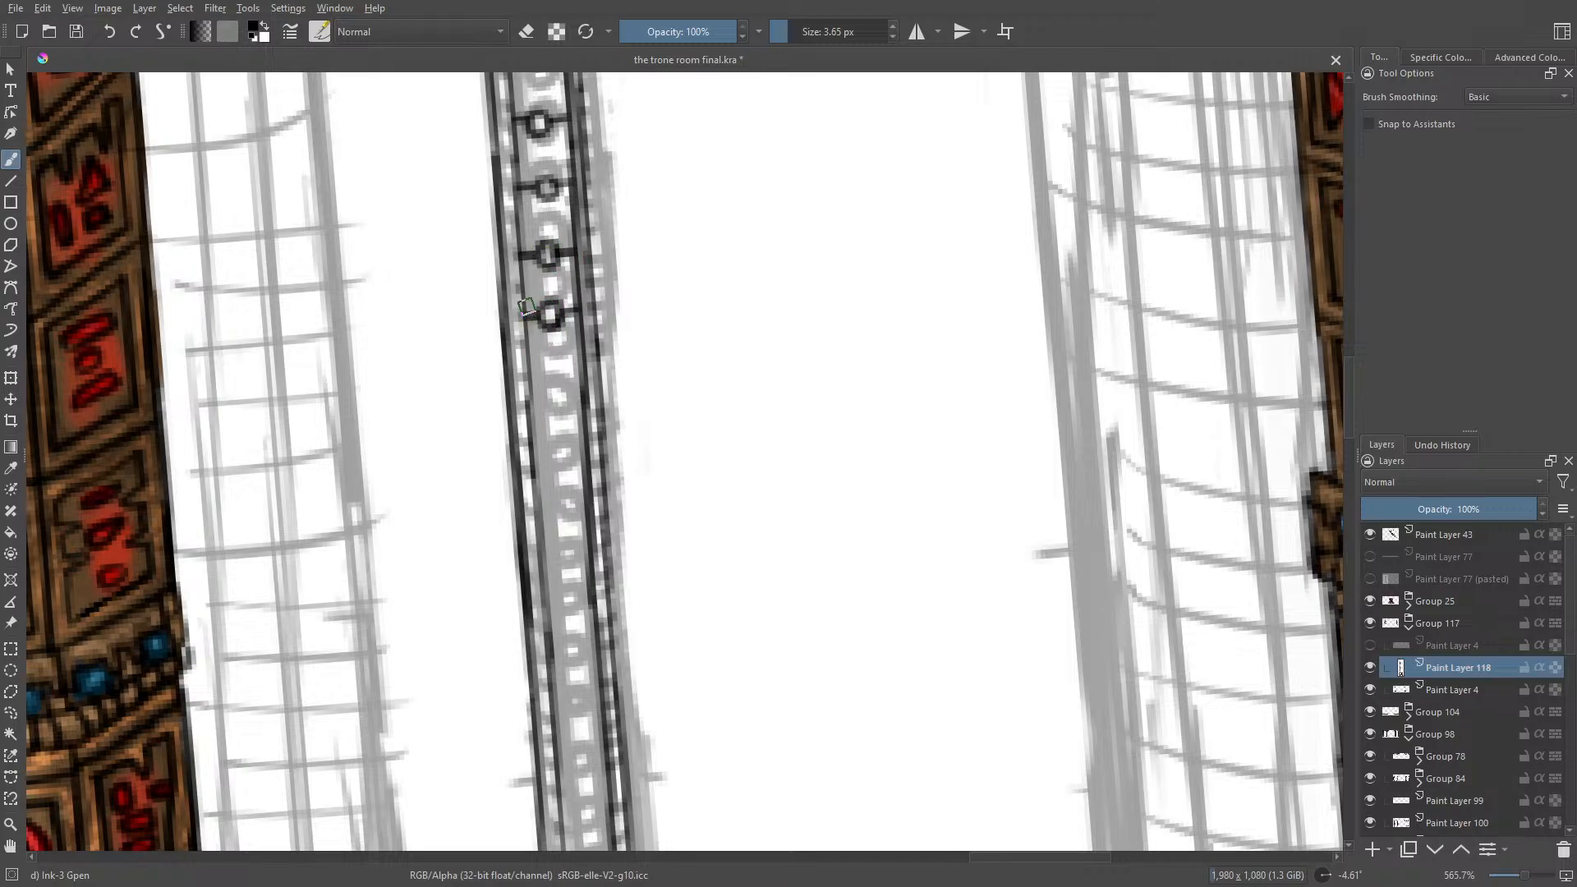
key("e")
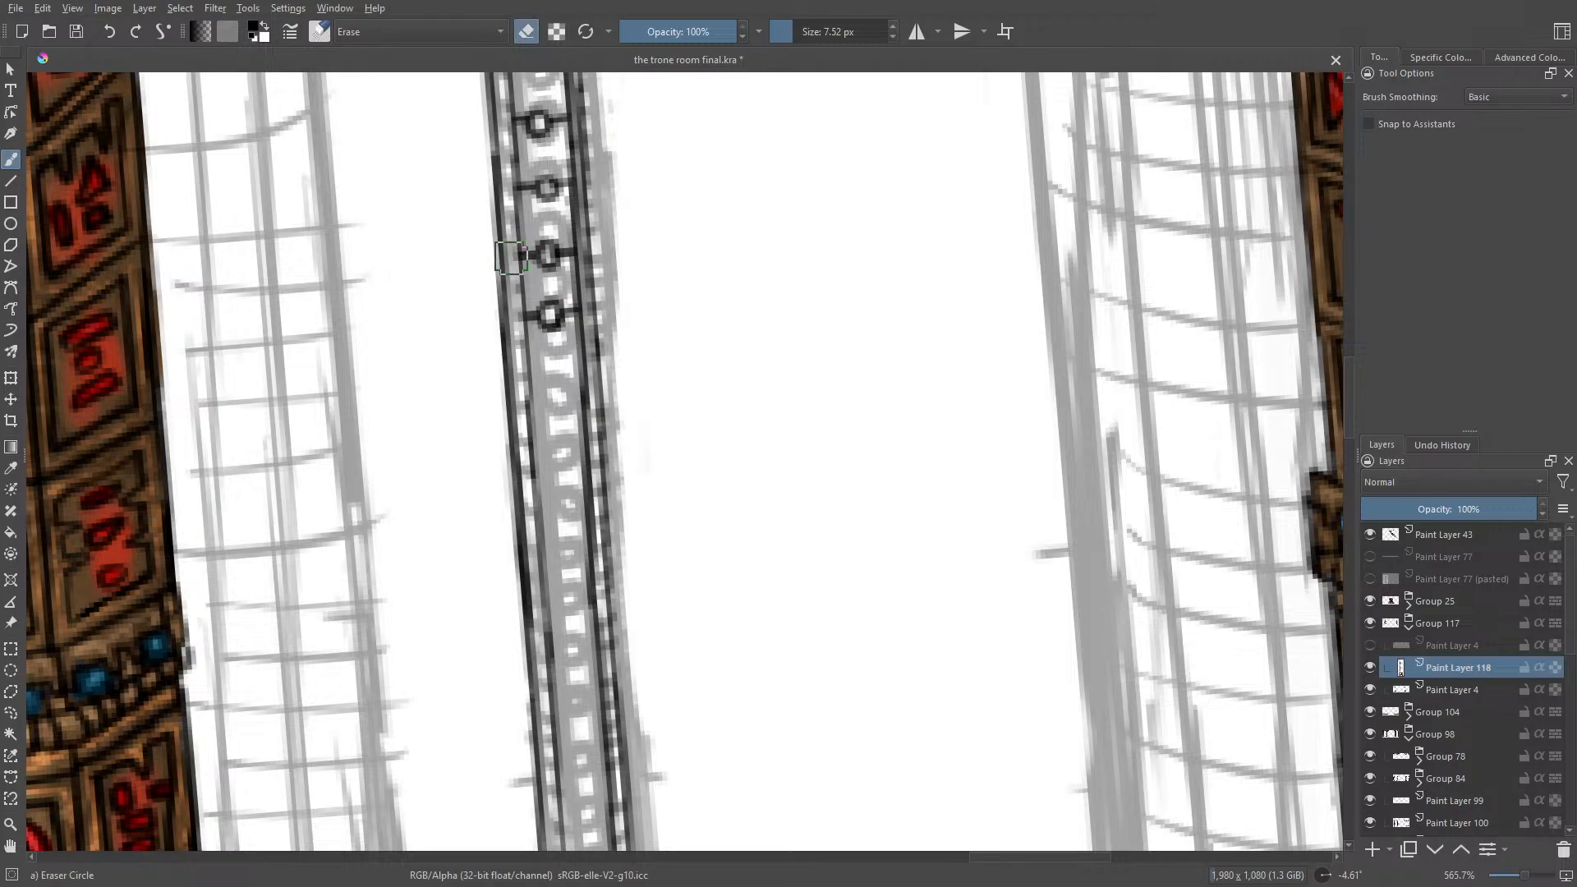
key("slash")
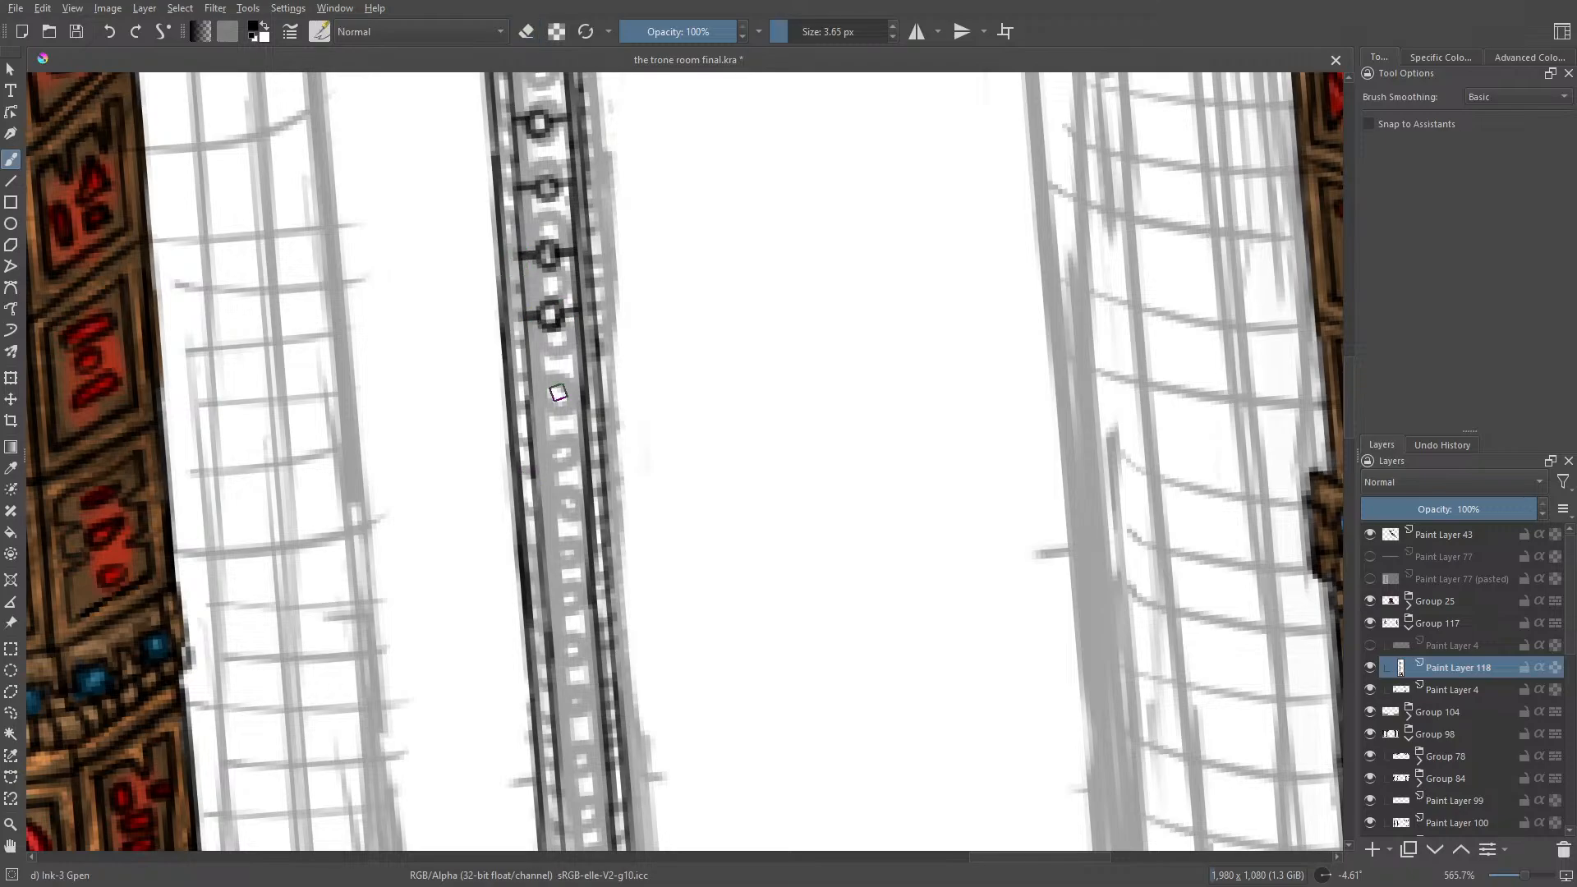
mouse_move(561, 371)
left_mouse_down()
mouse_move(552, 383)
mouse_move(580, 373)
mouse_move(532, 381)
left_mouse_up()
mouse_move(562, 432)
left_mouse_down()
mouse_move(552, 445)
mouse_move(585, 439)
mouse_move(526, 453)
left_mouse_up()
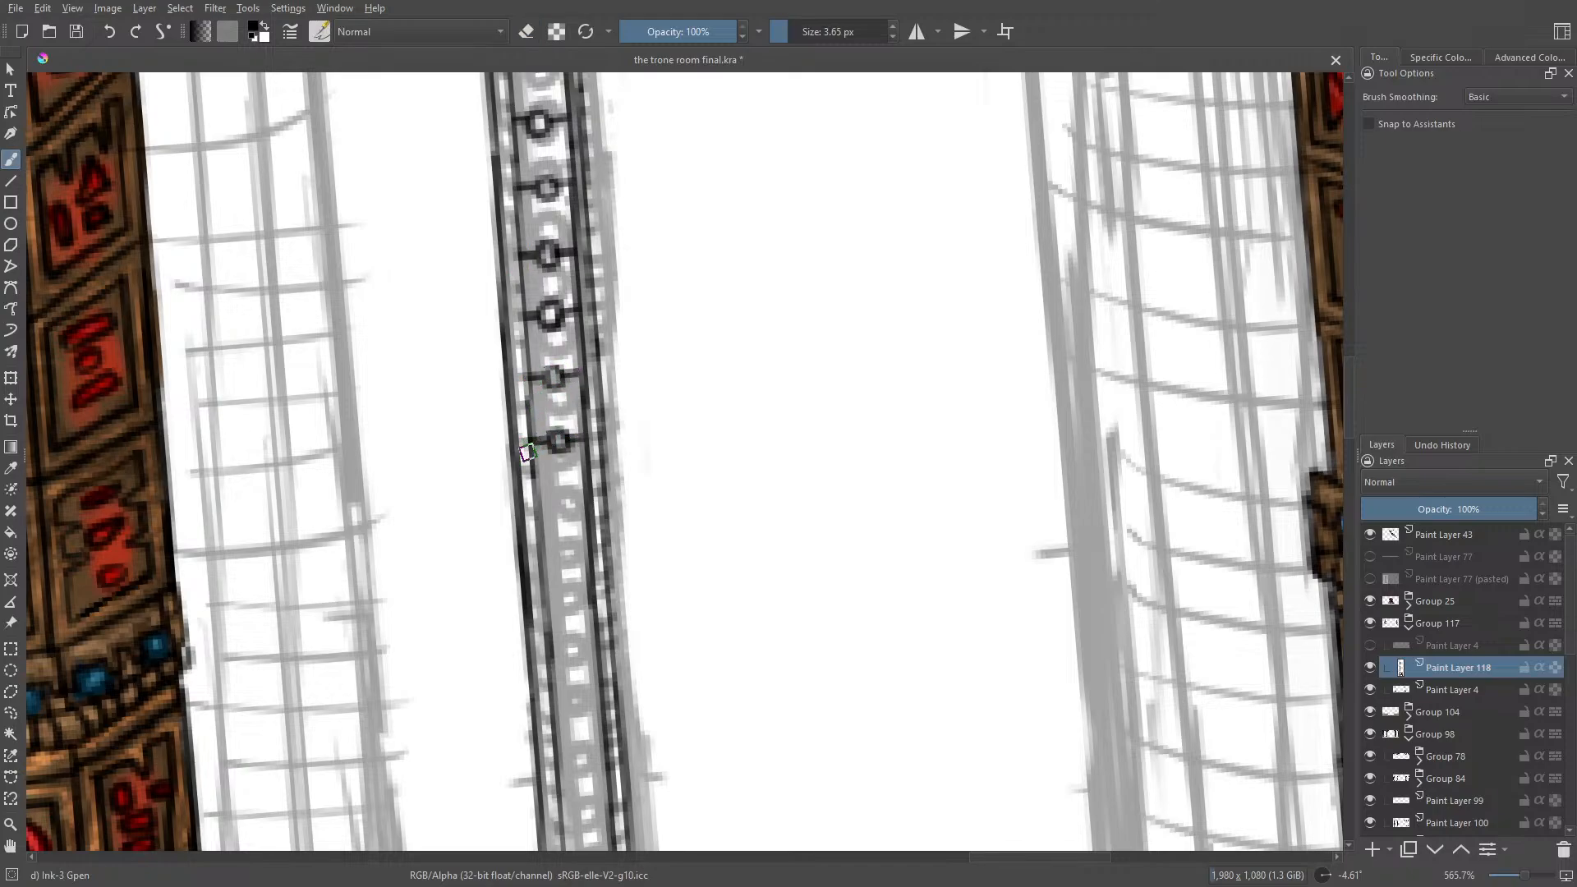
Step: Ink three more rings with crossbars in the post's lower section and retrace the left inner edge beside them
scroll(1349, 397, "down", 3)
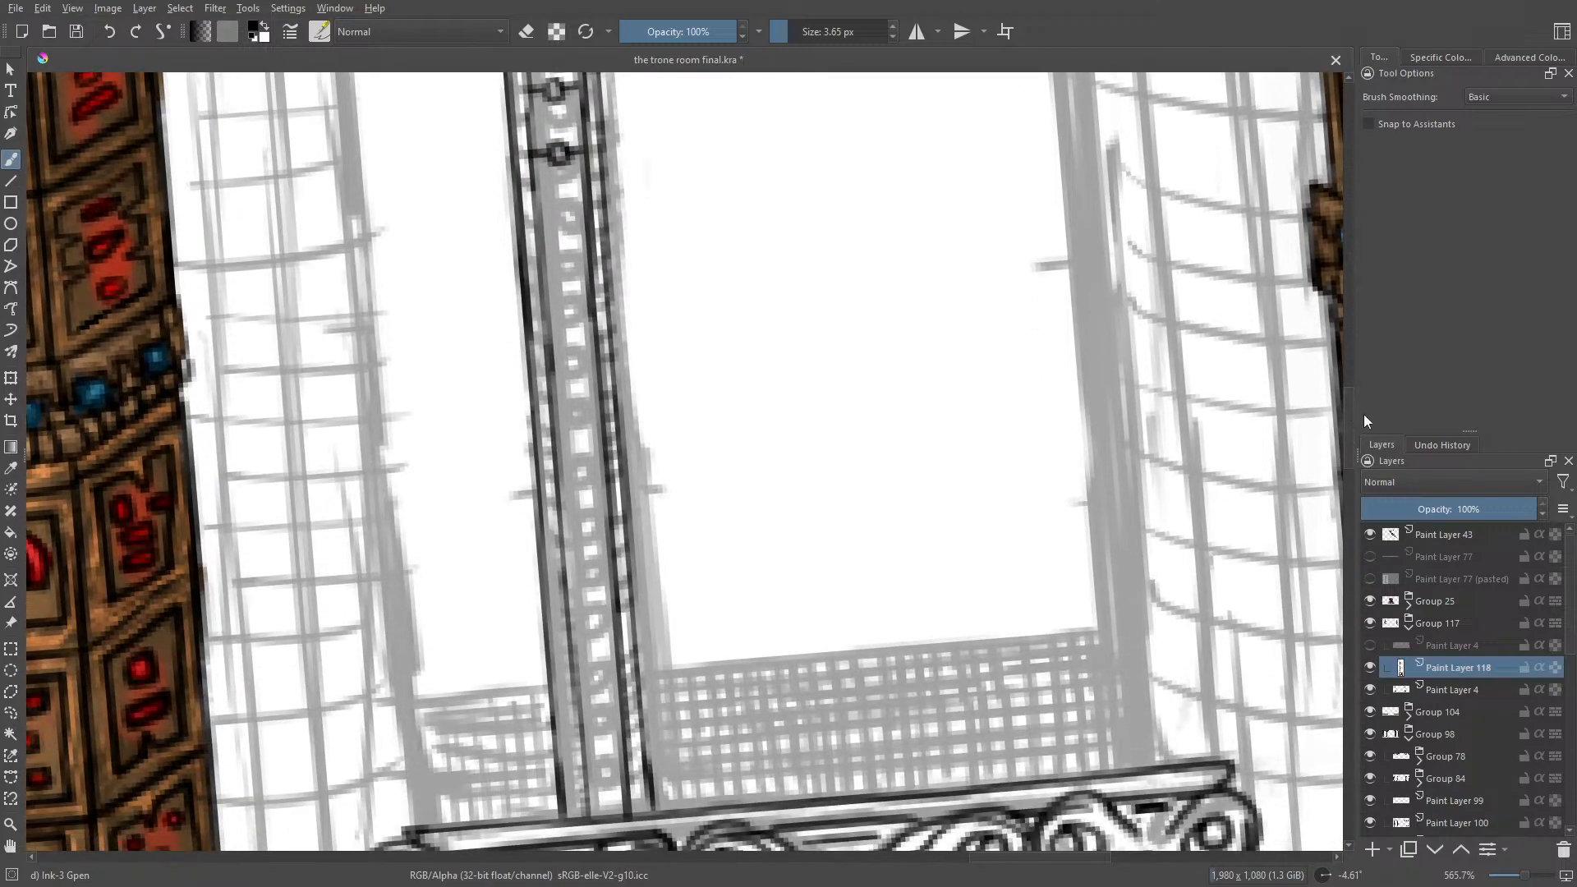
mouse_move(568, 214)
left_mouse_down()
mouse_move(562, 227)
mouse_move(567, 209)
left_mouse_up()
mouse_move(571, 214)
left_mouse_down()
mouse_move(584, 212)
mouse_move(535, 217)
left_mouse_up()
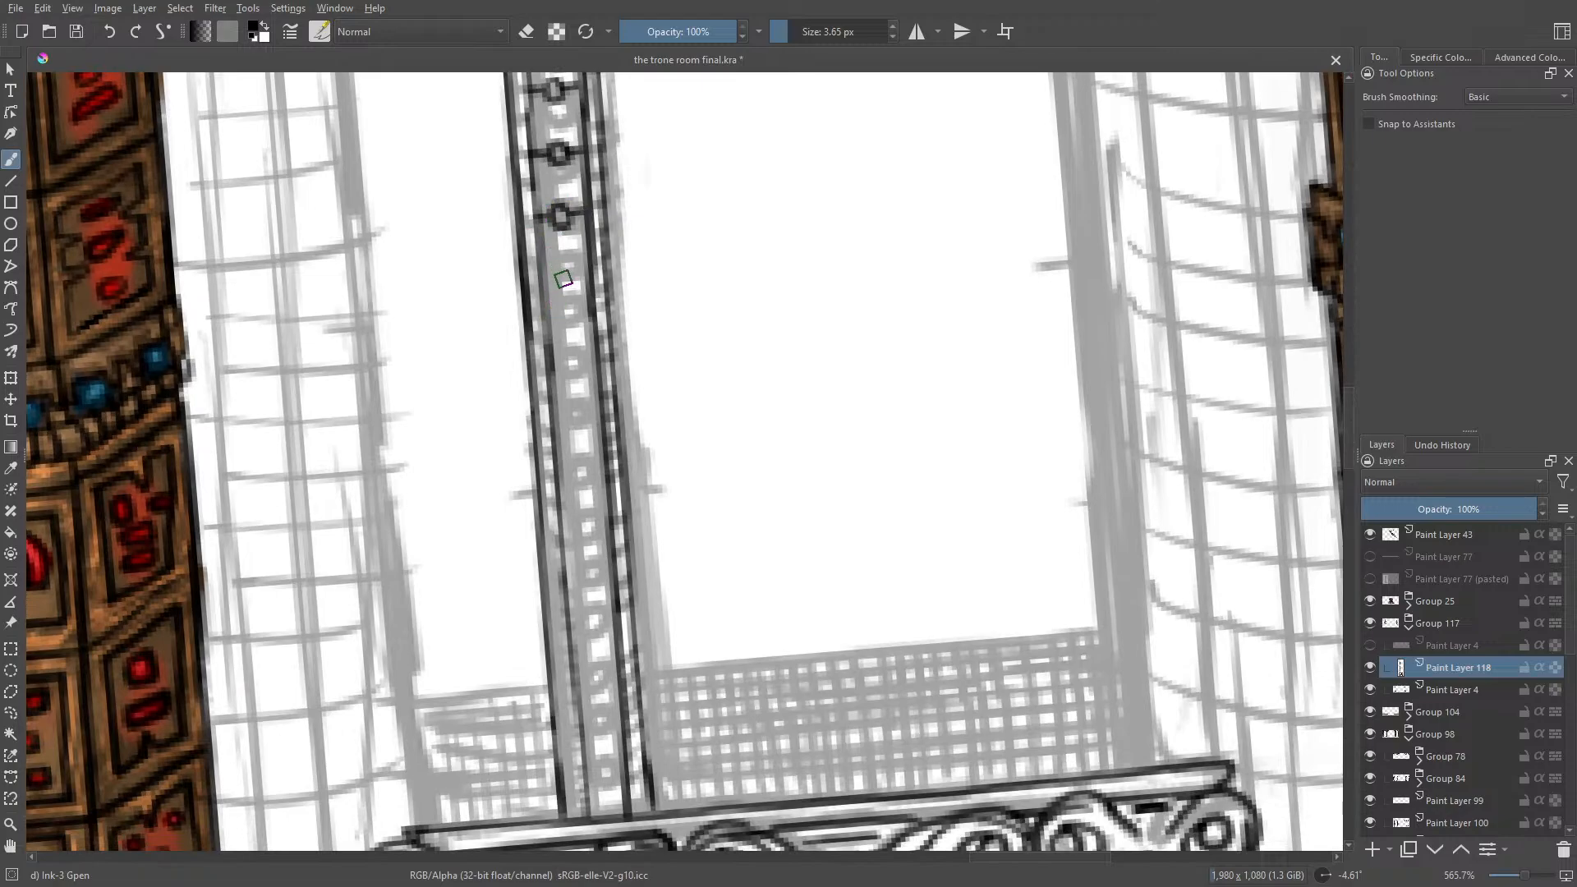
left_click_drag(569, 279, 538, 275)
left_click_drag(567, 327, 571, 317)
mouse_move(576, 319)
left_mouse_down()
mouse_move(592, 317)
mouse_move(545, 322)
left_mouse_up()
left_click_drag(539, 258, 548, 354)
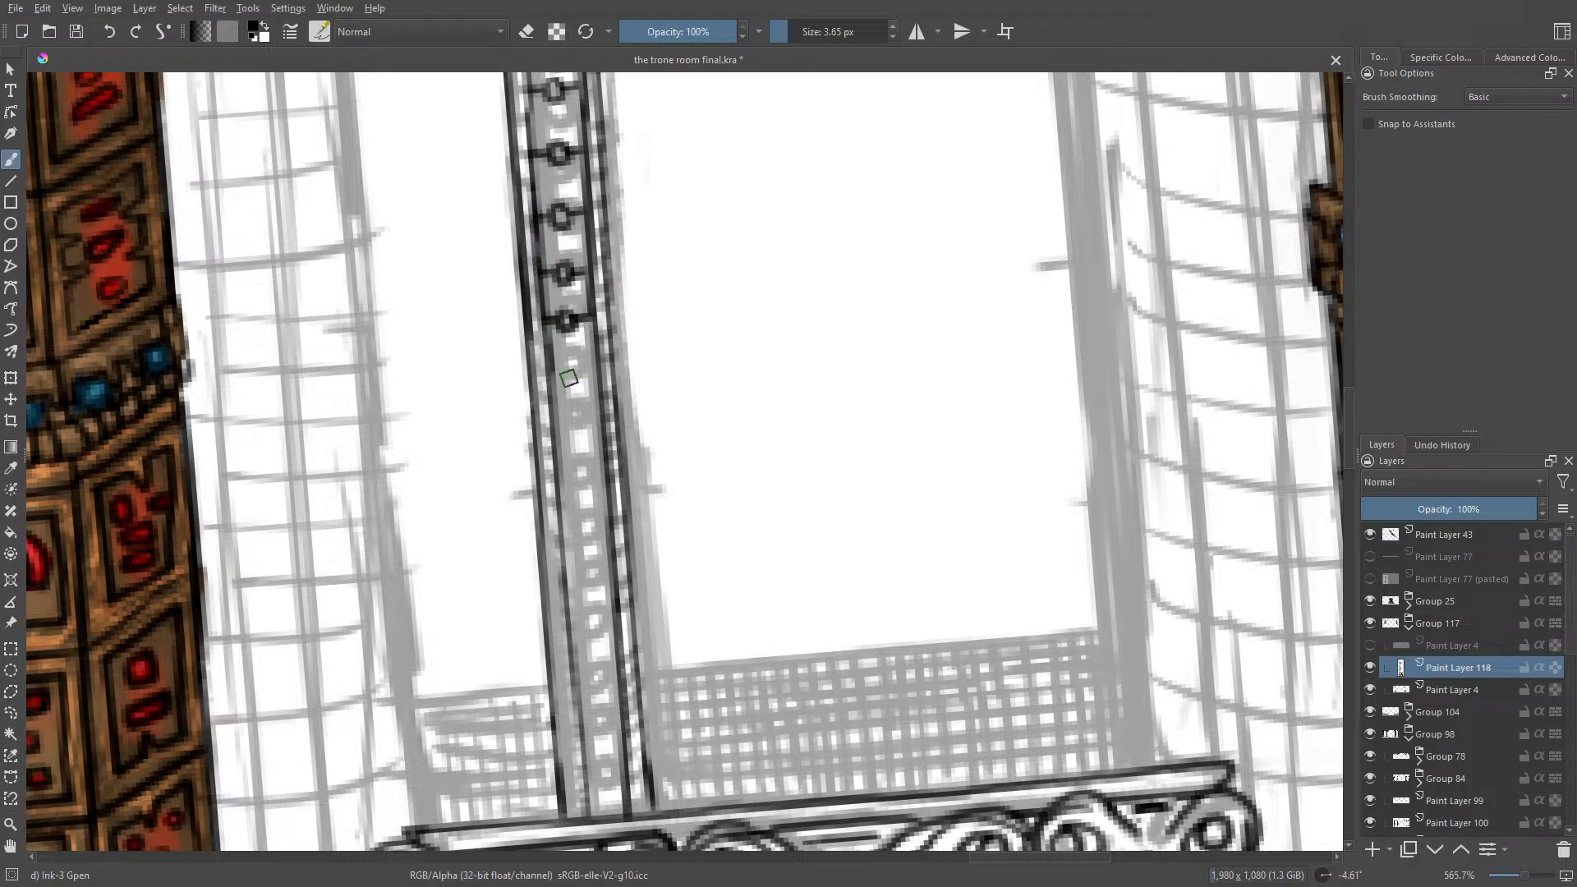
Step: Complete the post's ring column down to the scrolled ledge with eight more rings, each with crossbars to the inner edges
mouse_move(572, 373)
left_mouse_down()
mouse_move(595, 380)
mouse_move(552, 383)
left_mouse_up()
left_click_drag(577, 441, 592, 450)
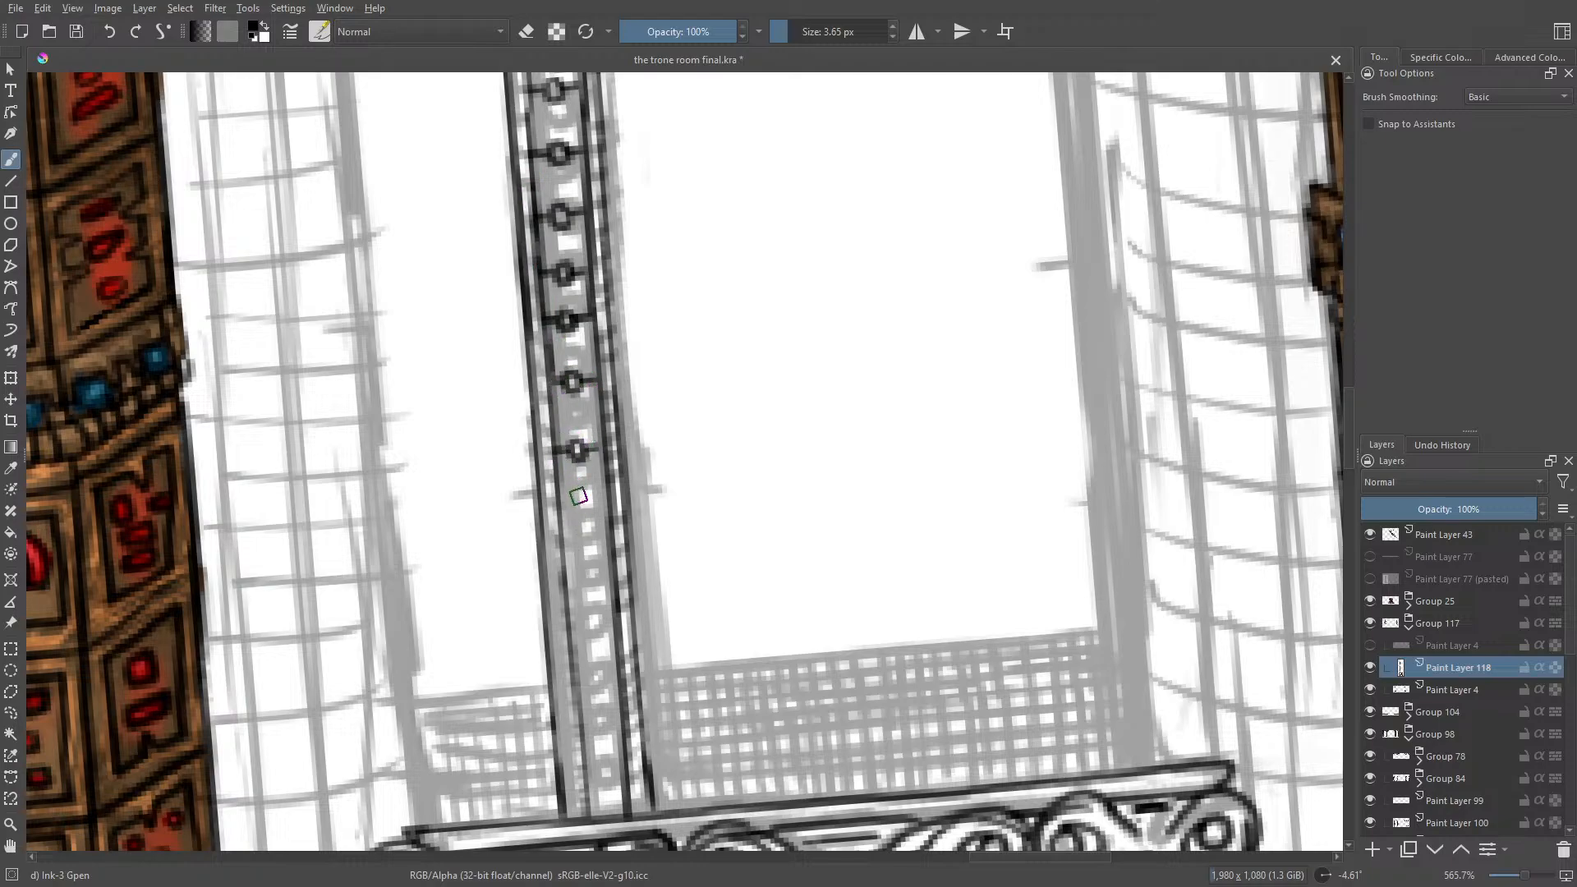
mouse_move(586, 507)
left_mouse_down()
mouse_move(588, 525)
mouse_move(612, 514)
mouse_move(560, 516)
left_mouse_up()
mouse_move(587, 582)
left_mouse_down()
mouse_move(579, 560)
mouse_move(609, 568)
mouse_move(569, 573)
left_mouse_up()
mouse_move(587, 649)
left_mouse_down()
mouse_move(579, 630)
mouse_move(608, 634)
mouse_move(569, 639)
left_mouse_up()
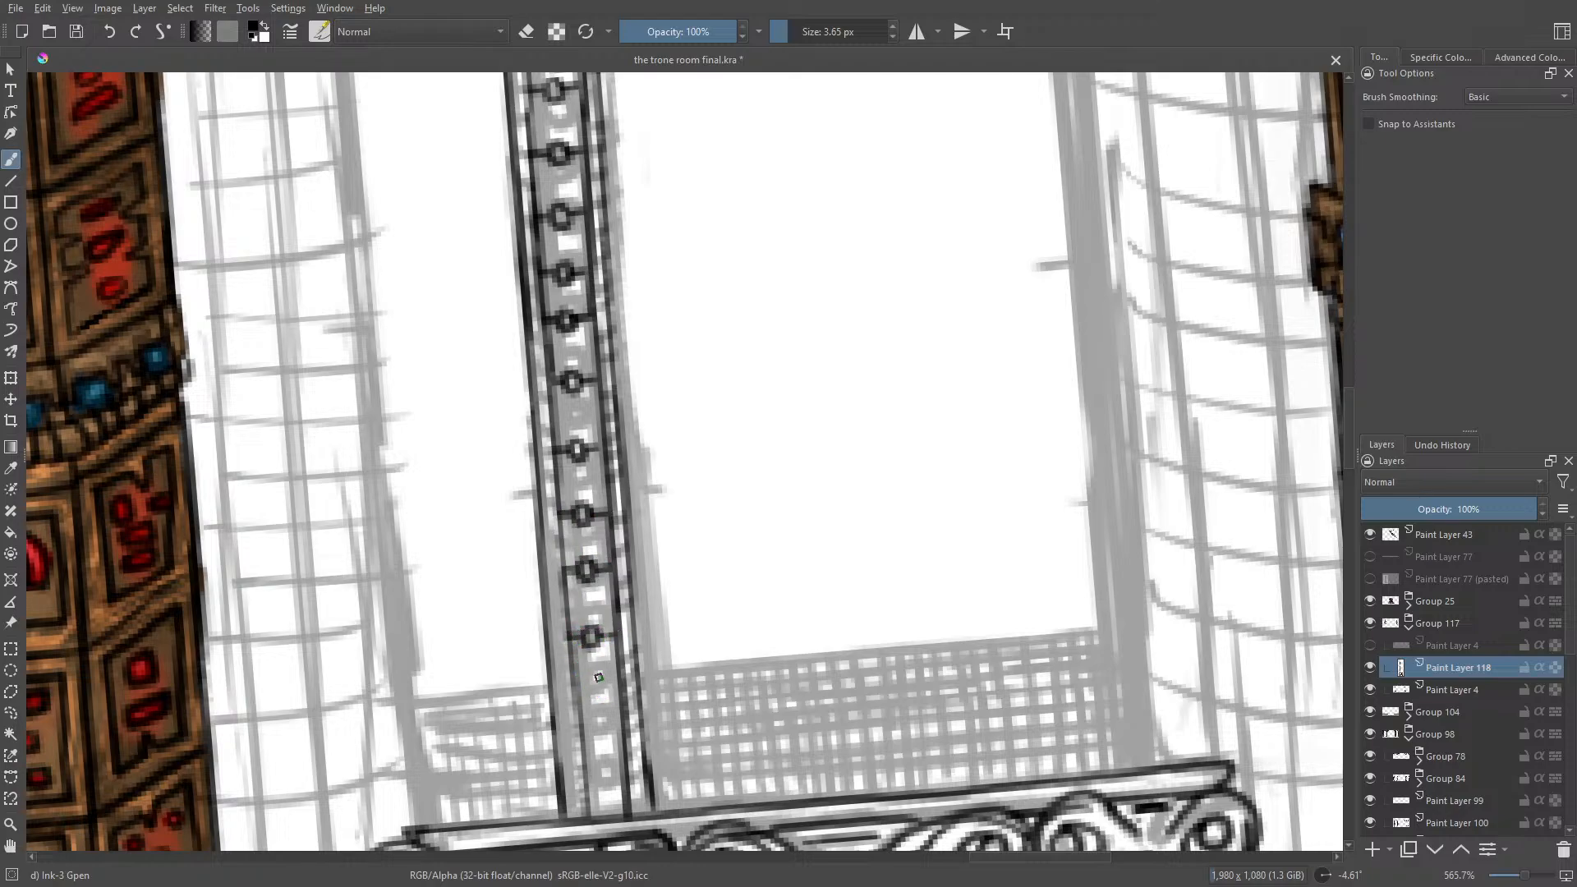
mouse_move(591, 691)
left_mouse_down()
mouse_move(620, 679)
mouse_move(571, 685)
mouse_move(623, 733)
left_mouse_up()
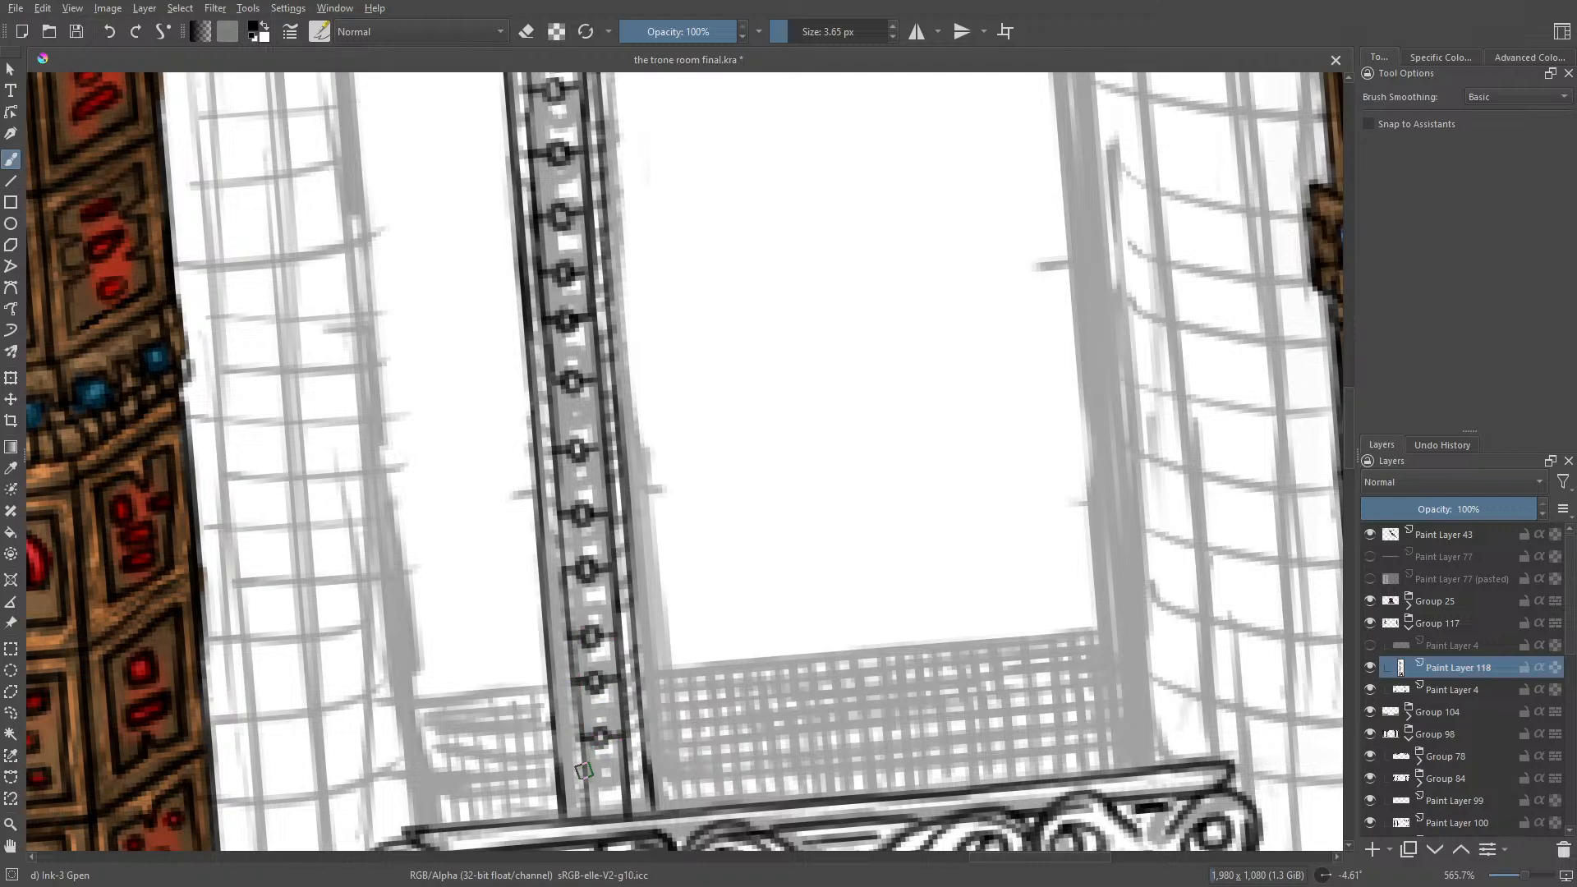
left_click_drag(600, 787, 624, 778)
left_click_drag(597, 782, 591, 782)
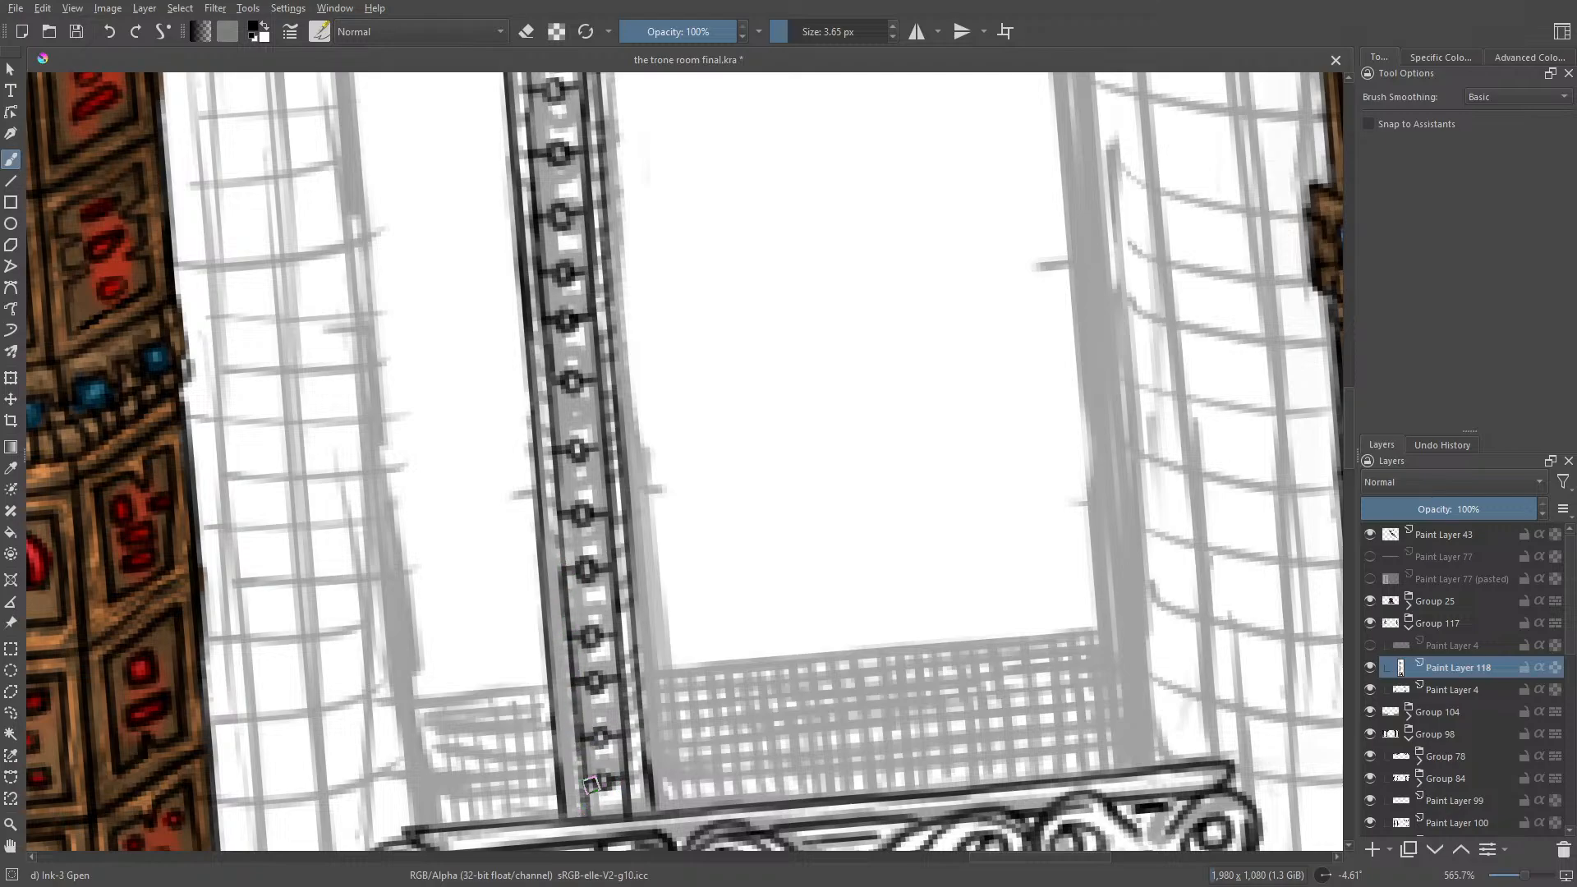
Step: Select a rectangle of about 127 × 178 px around the post's upper end, nudge that section slightly, and clear the selection
left_click_drag(1526, 876, 1513, 884)
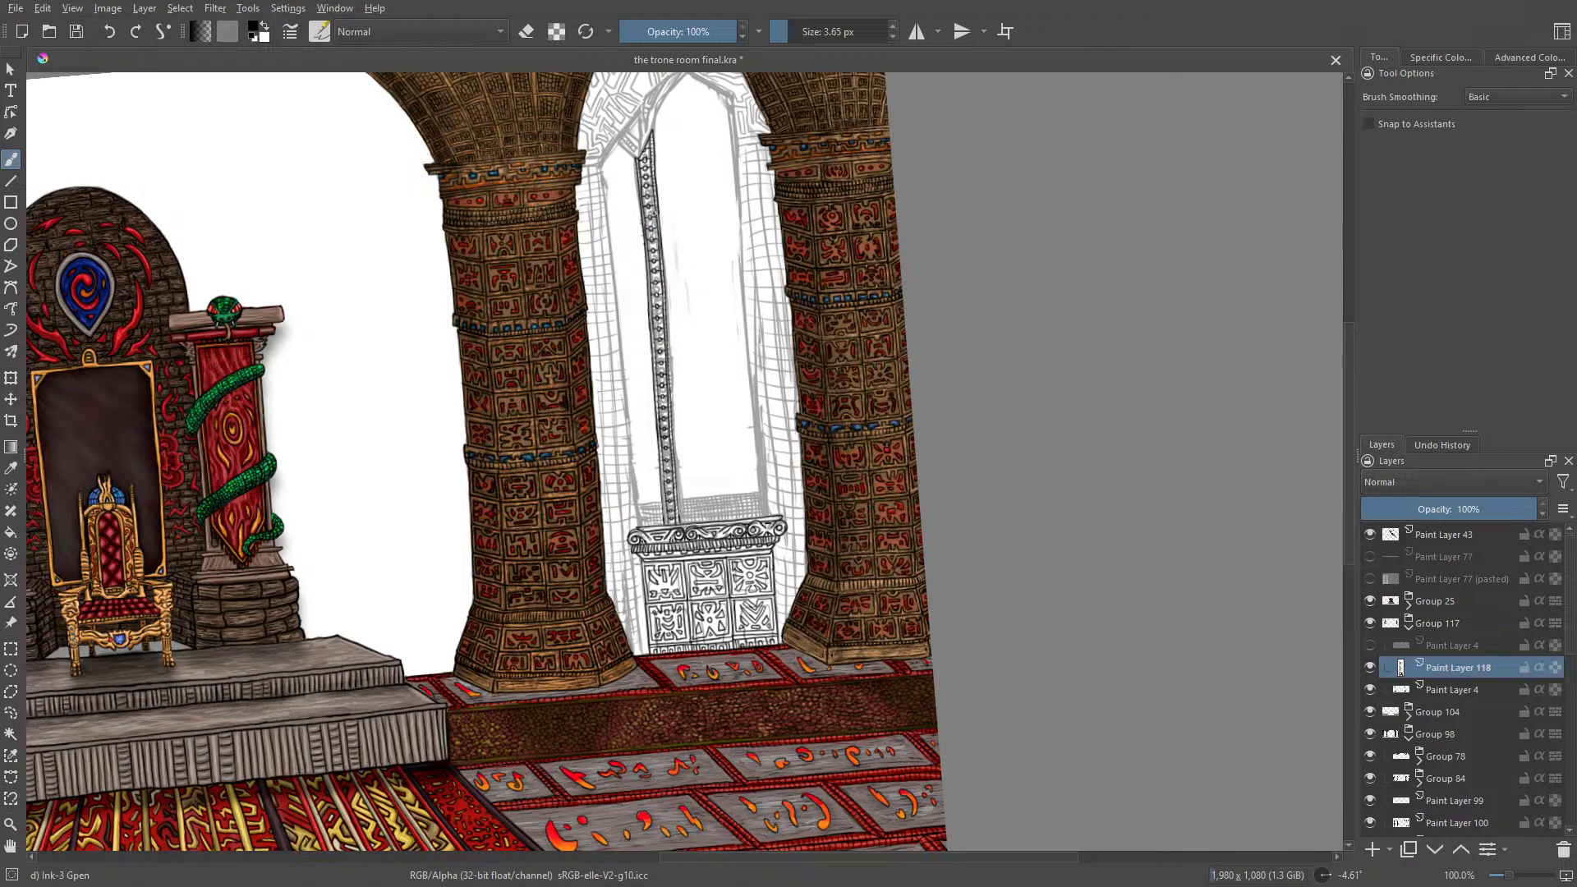
left_click(11, 649)
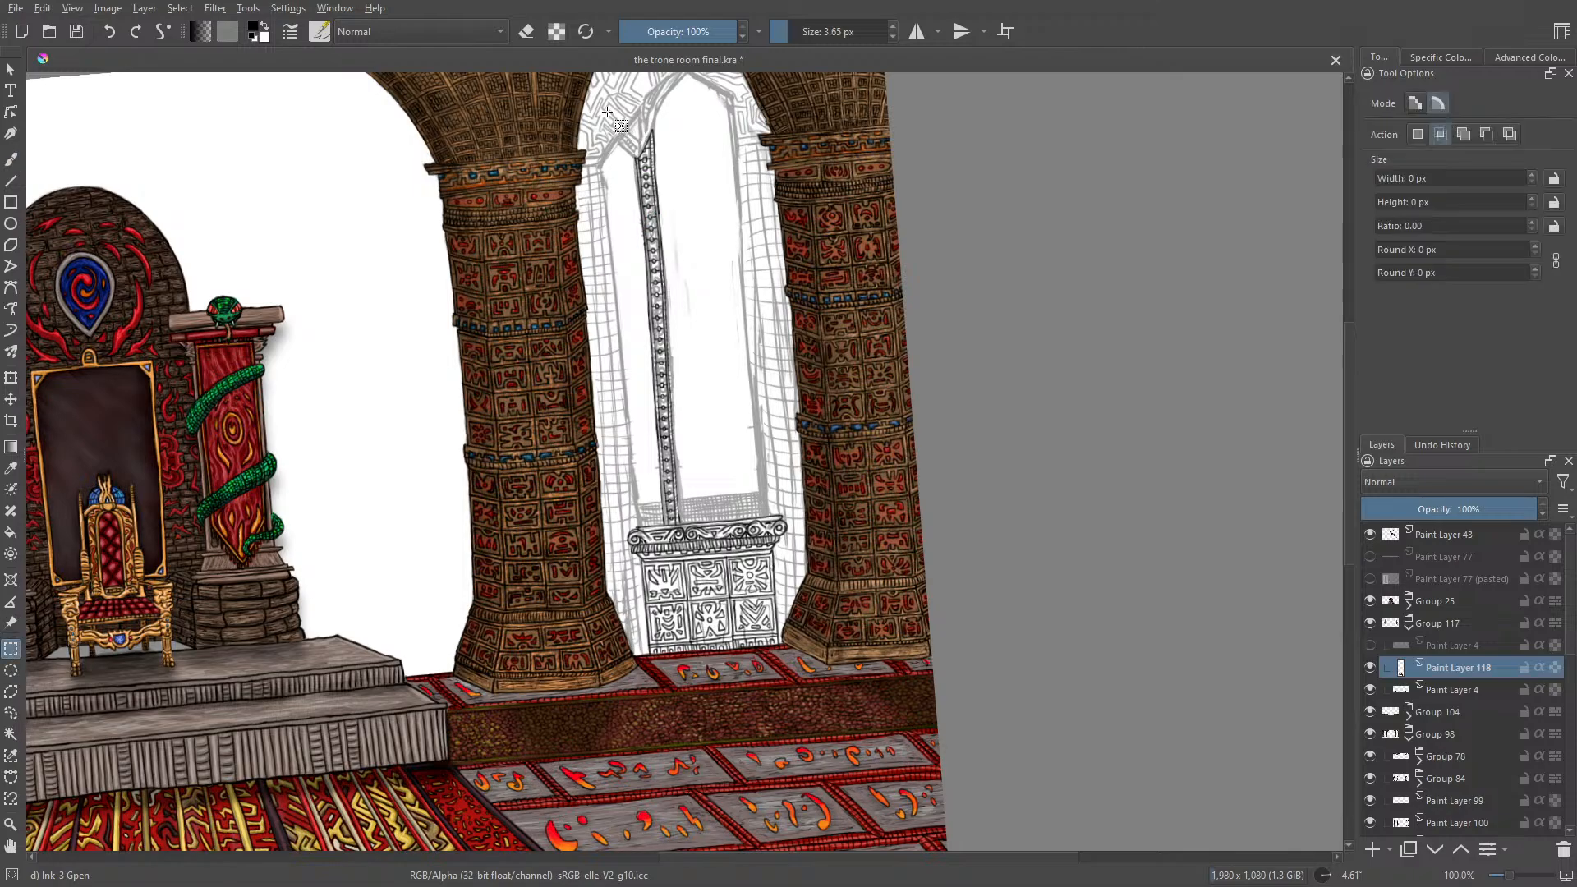
left_click_drag(608, 112, 728, 245)
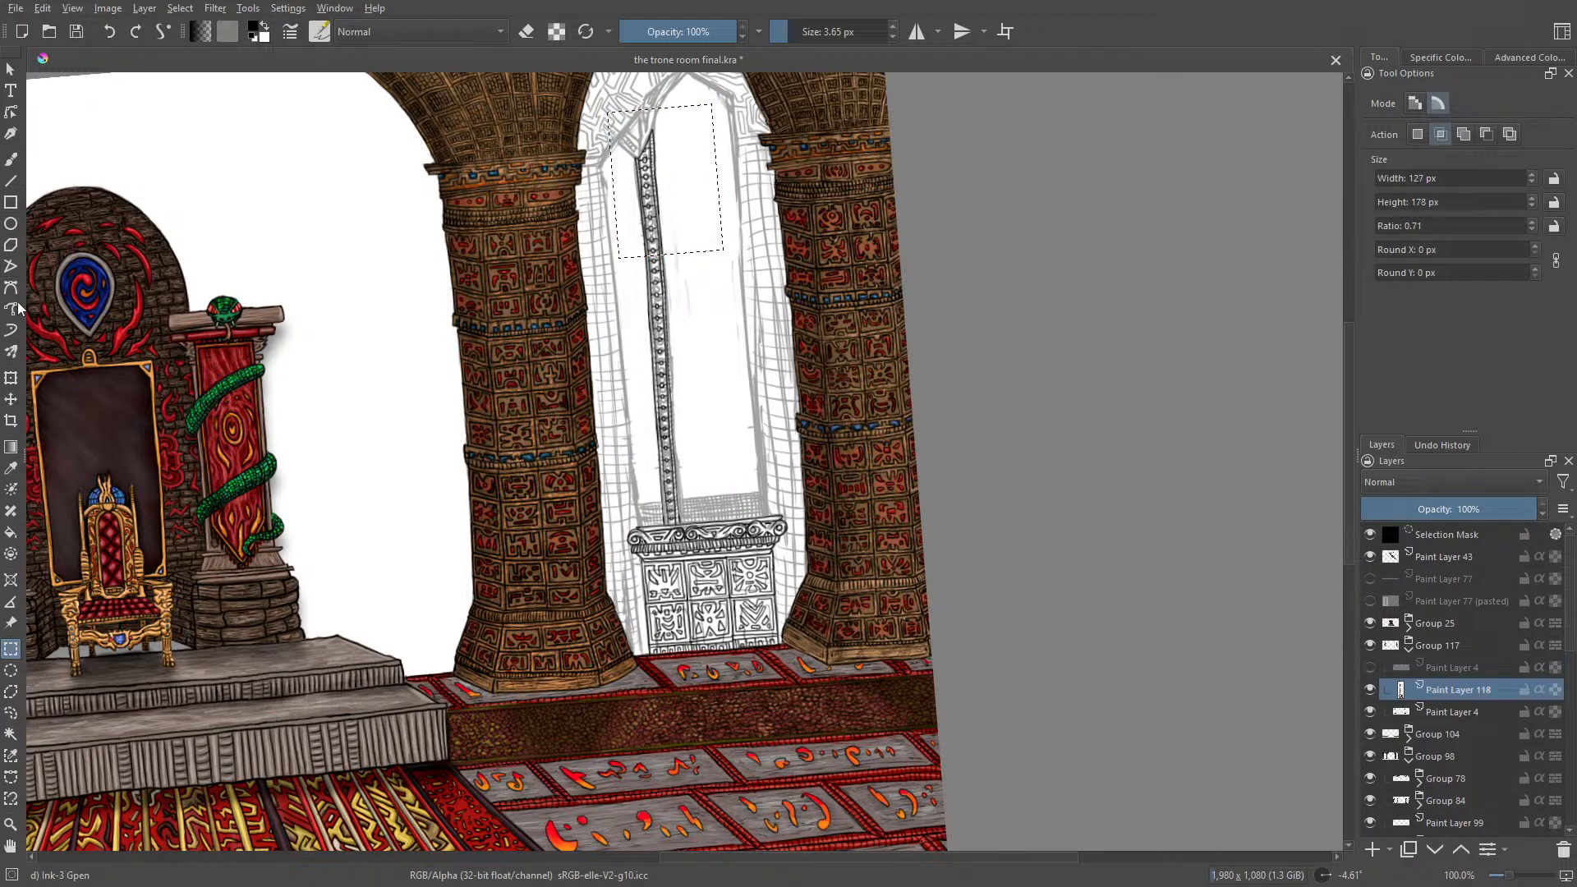
left_click(11, 400)
left_click_drag(651, 168, 641, 182)
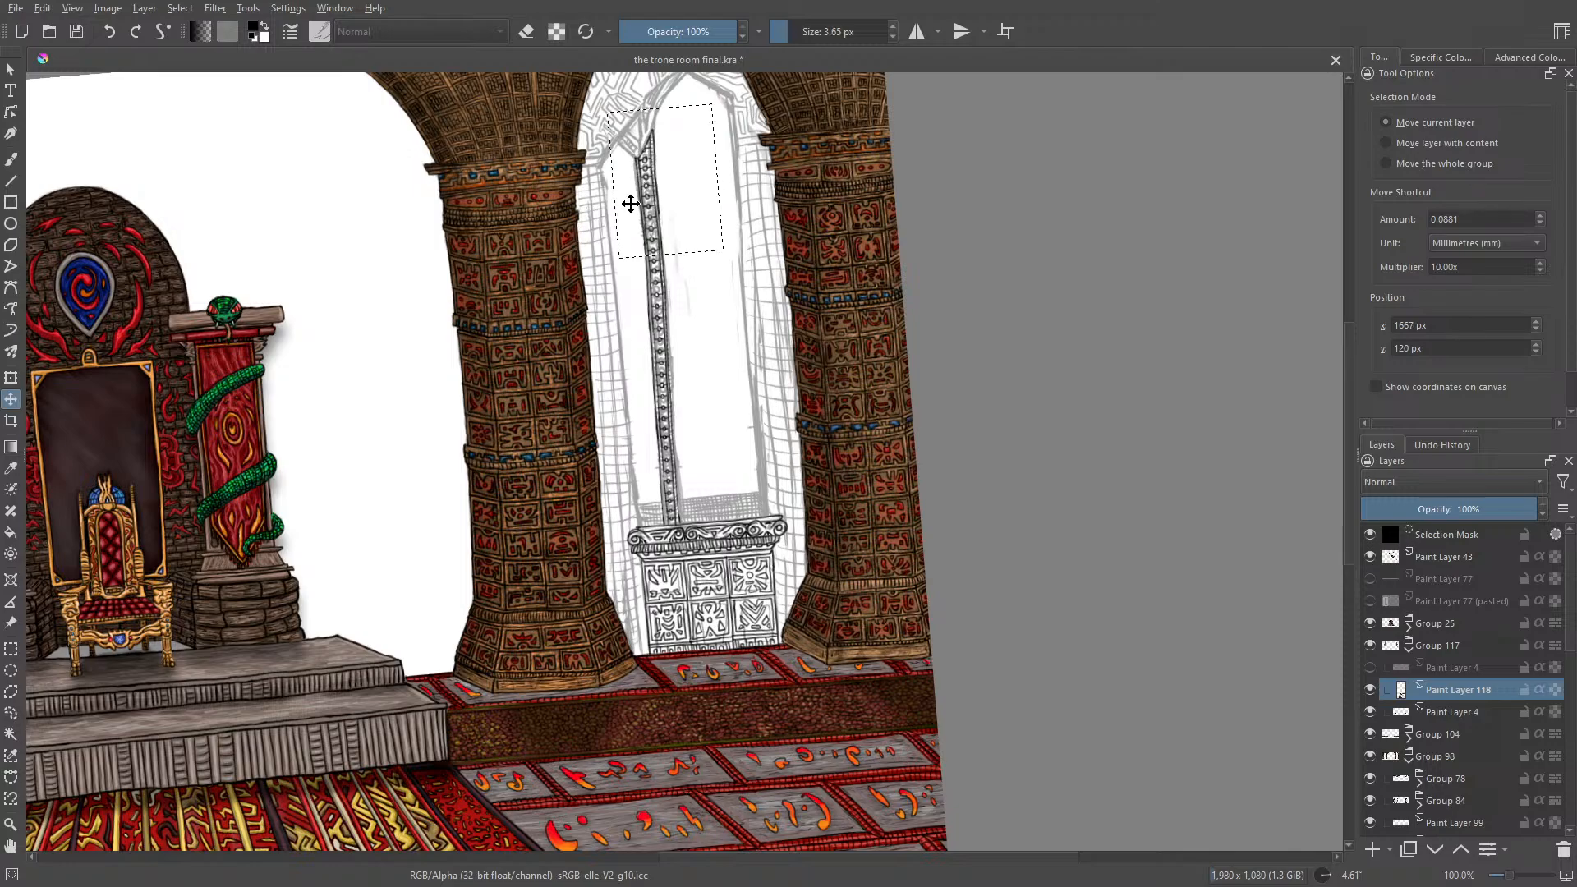
key("Return")
left_click(11, 161)
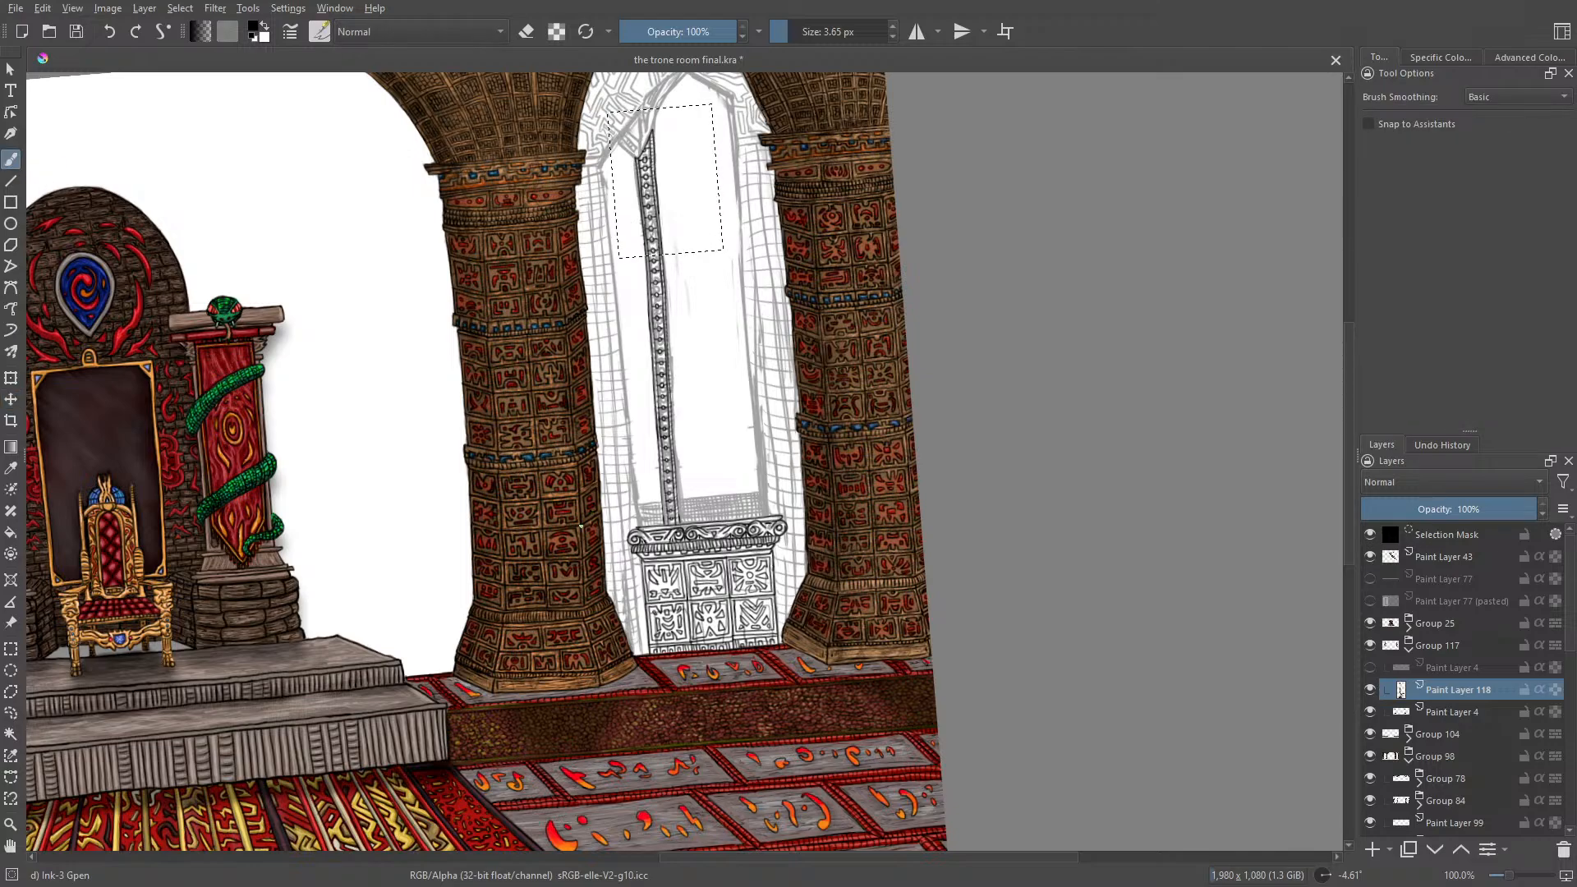
left_click(180, 9)
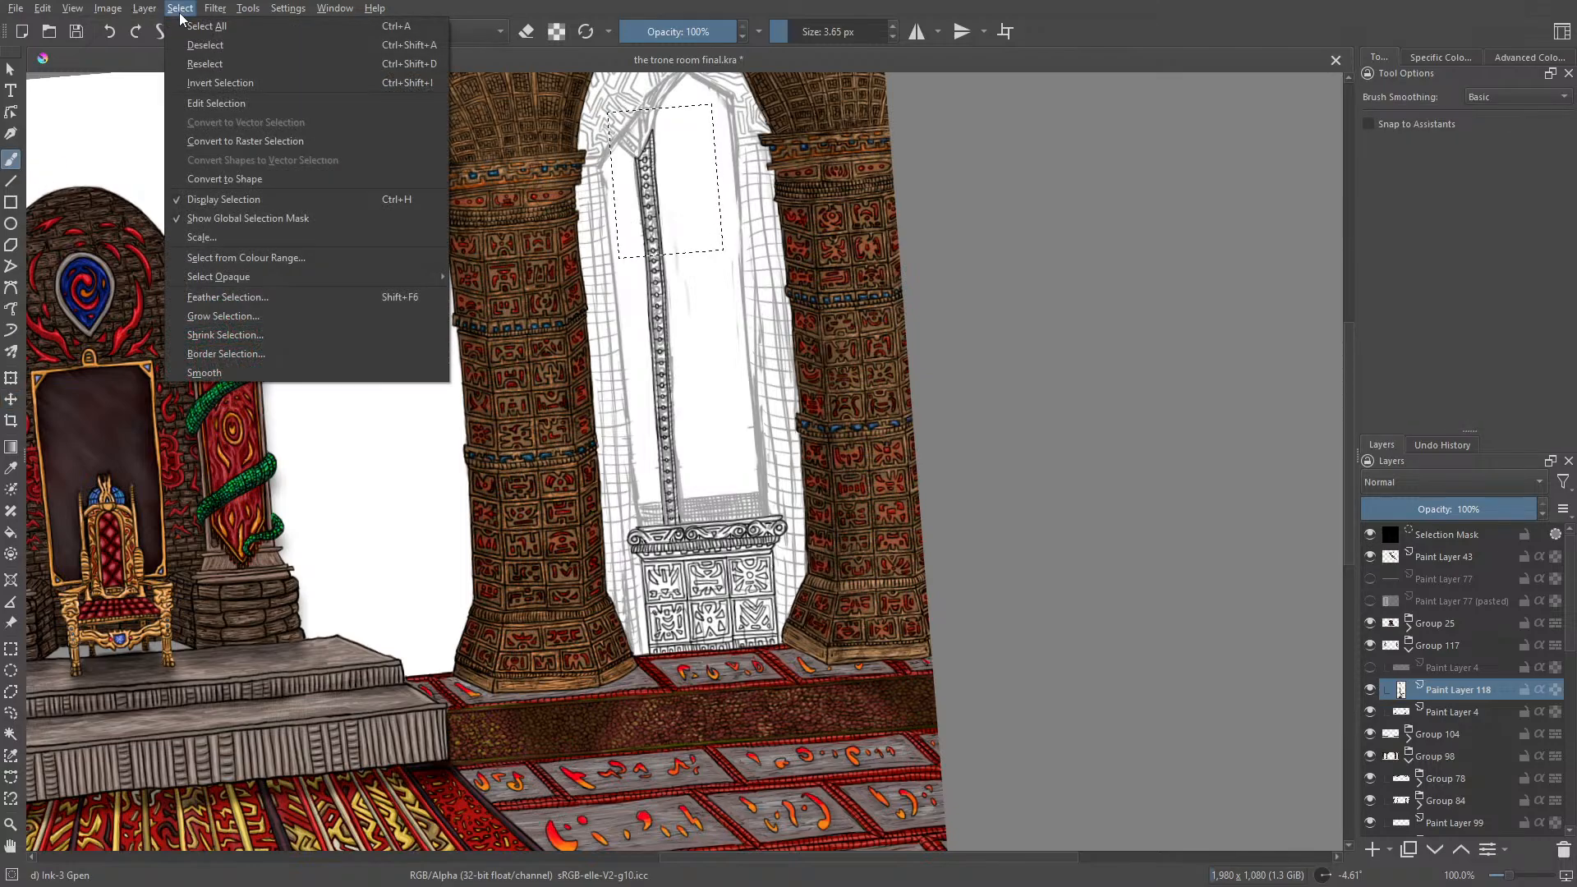
left_click(189, 44)
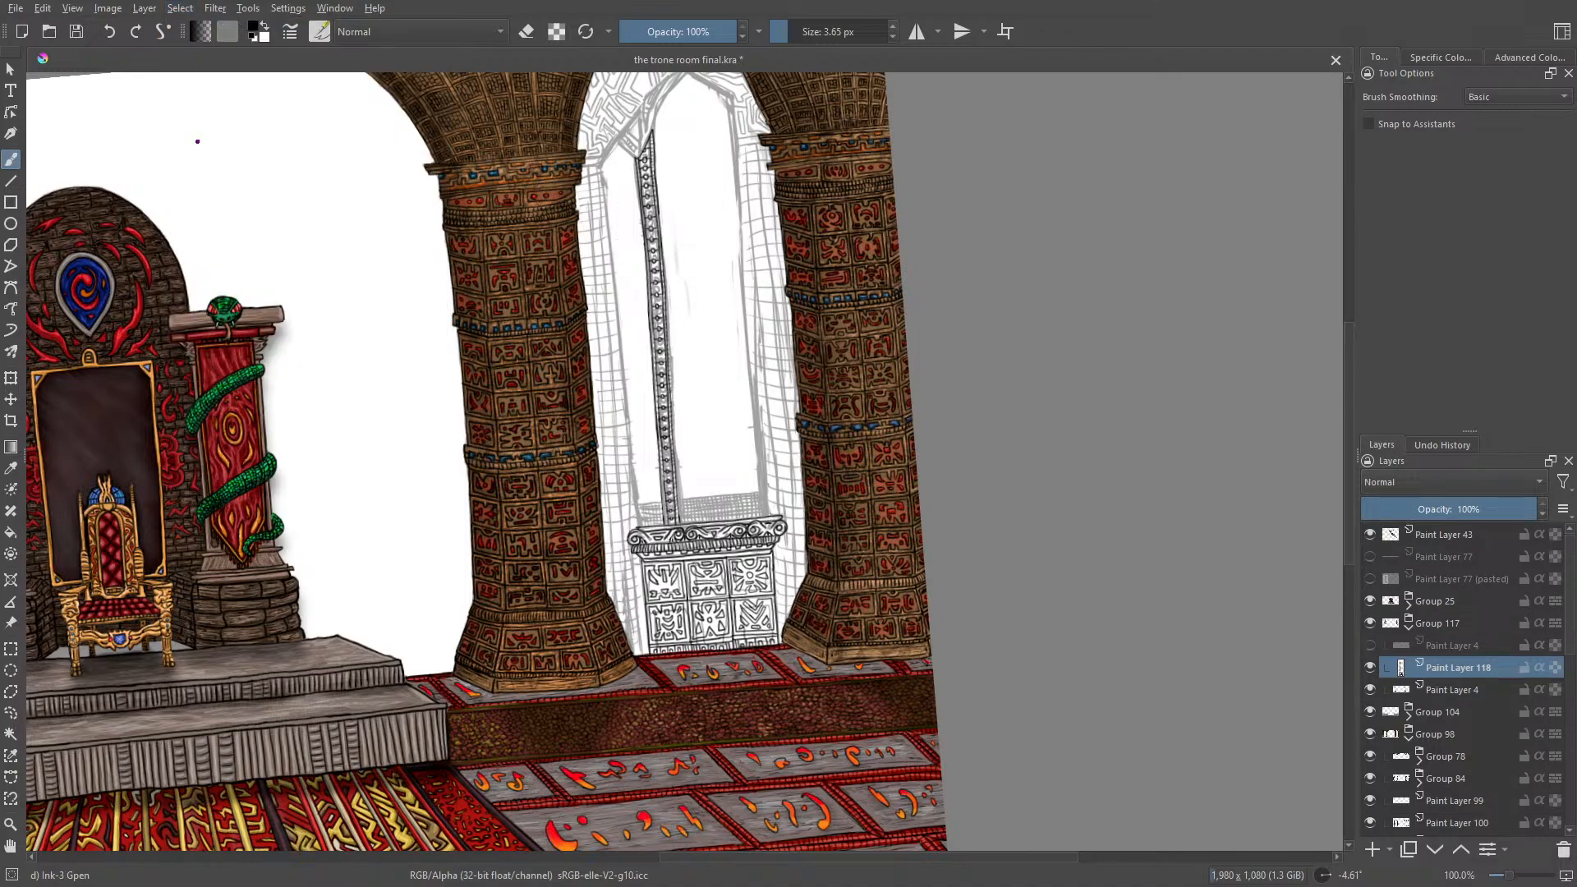
Step: Save the throne room painting
left_click_drag(1346, 457, 1344, 398)
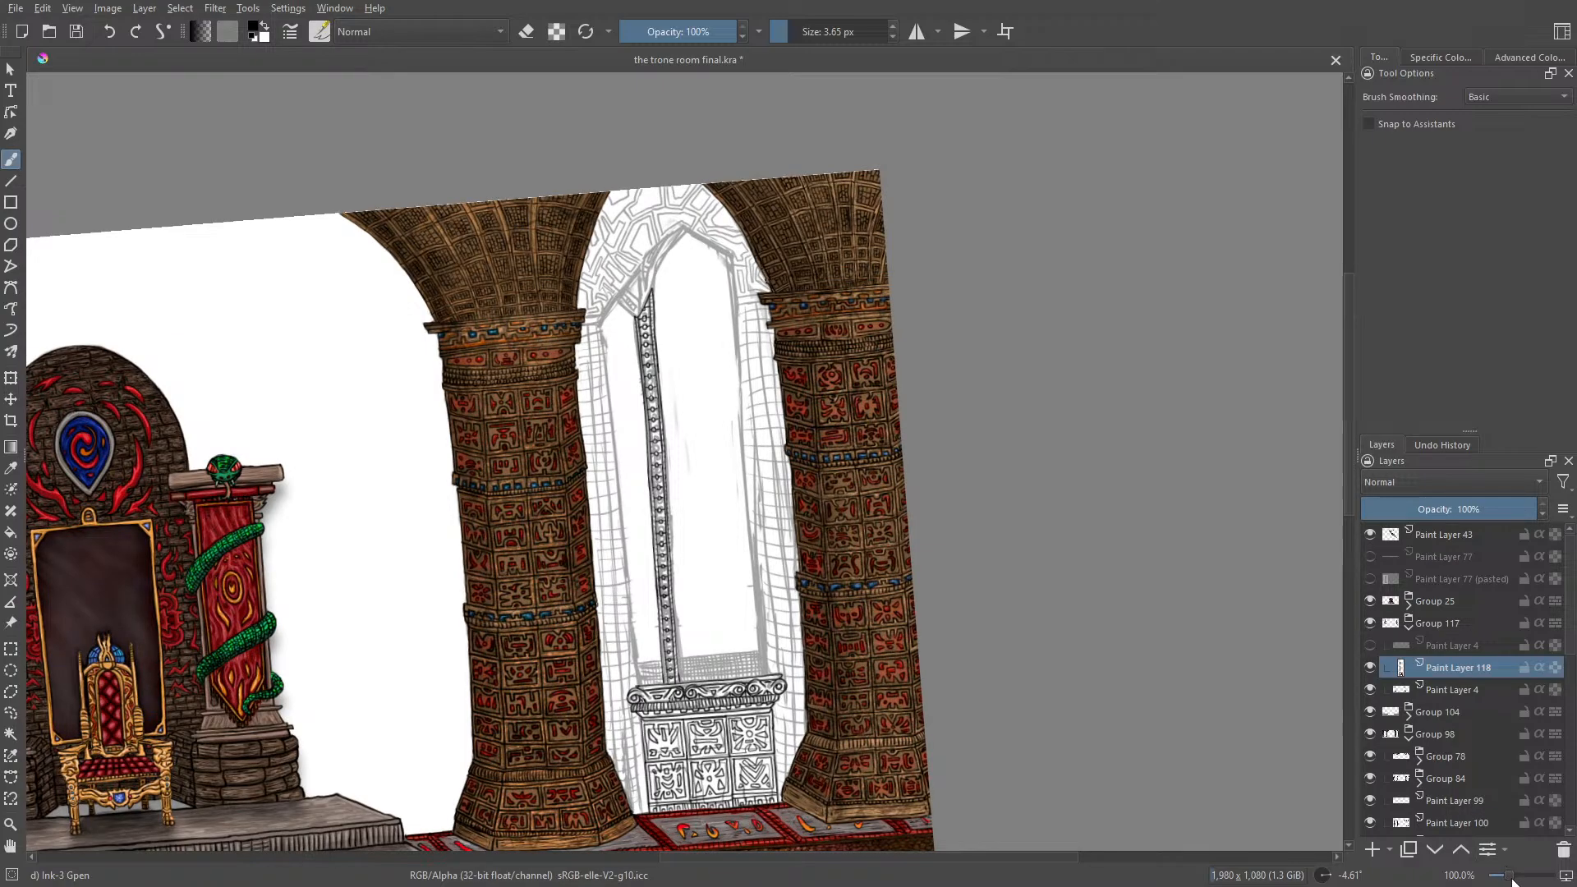
left_click(75, 32)
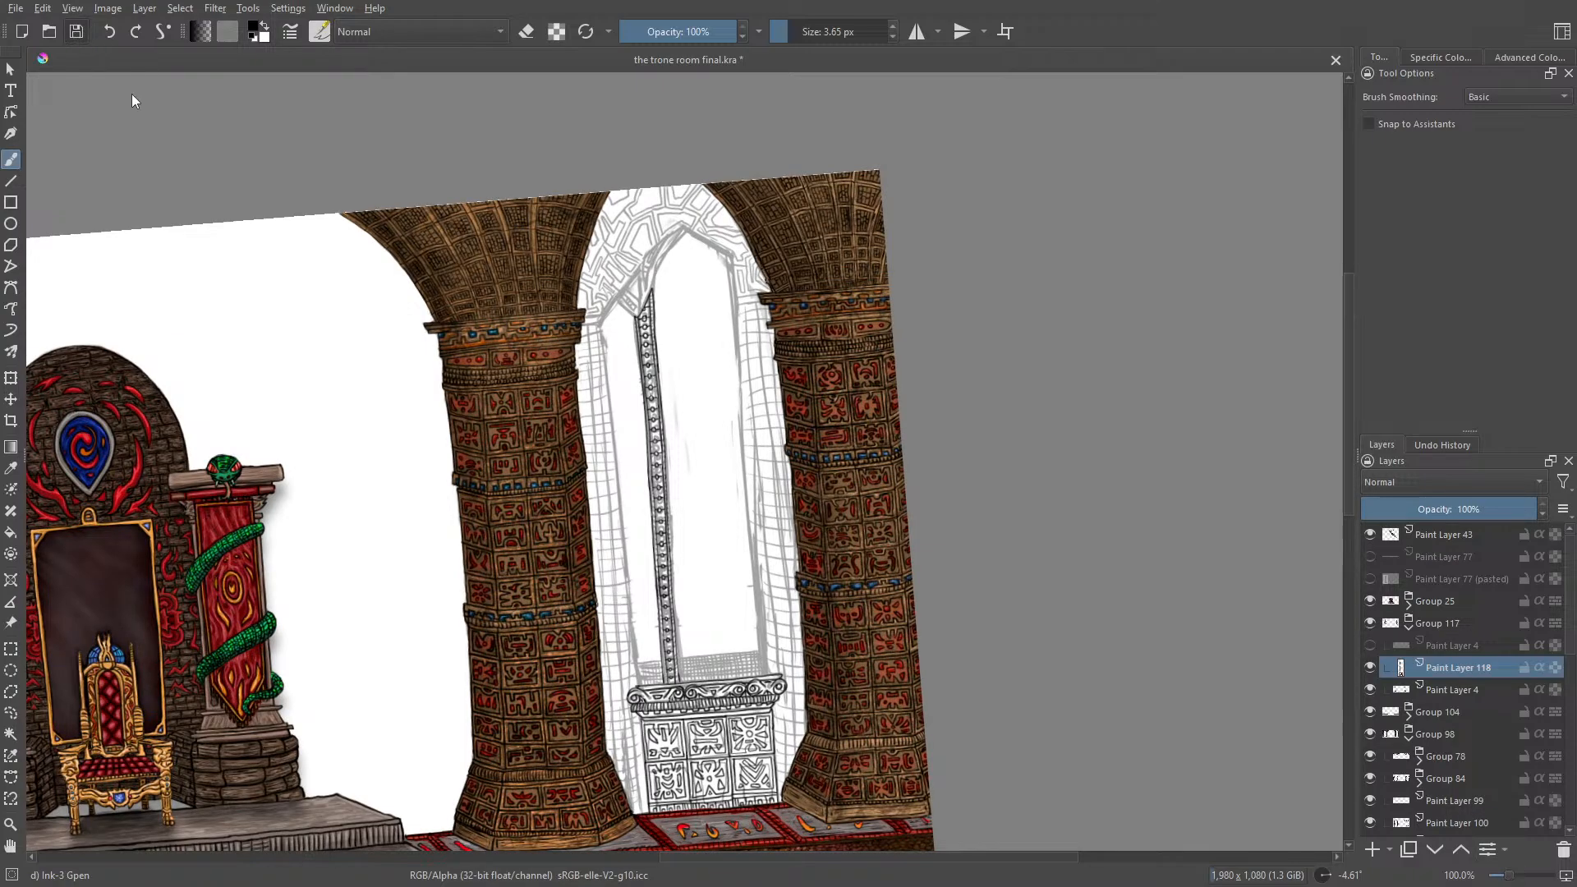